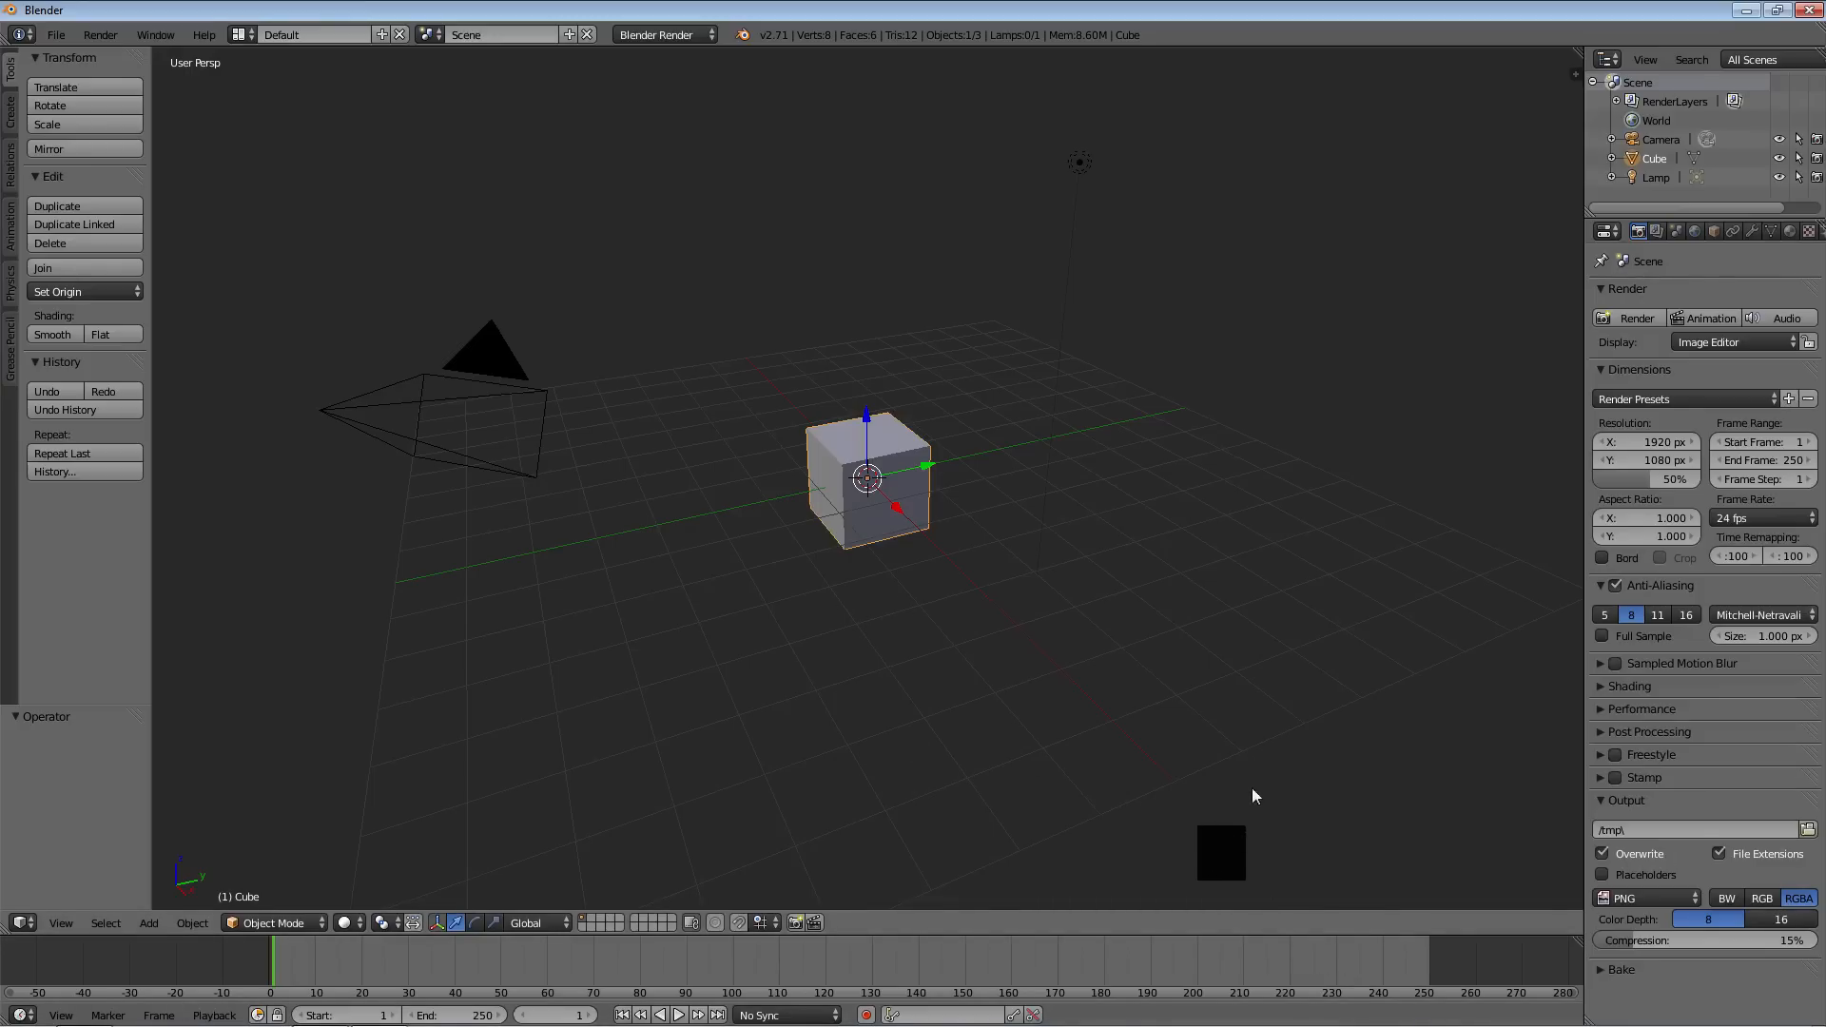
# Hide the 3D view's tool shelf and show it again
pyautogui.scroll(1, 1049, 785)
pyautogui.scroll(-1, 1048, 786)
pyautogui.press('t')
pyautogui.press('t')
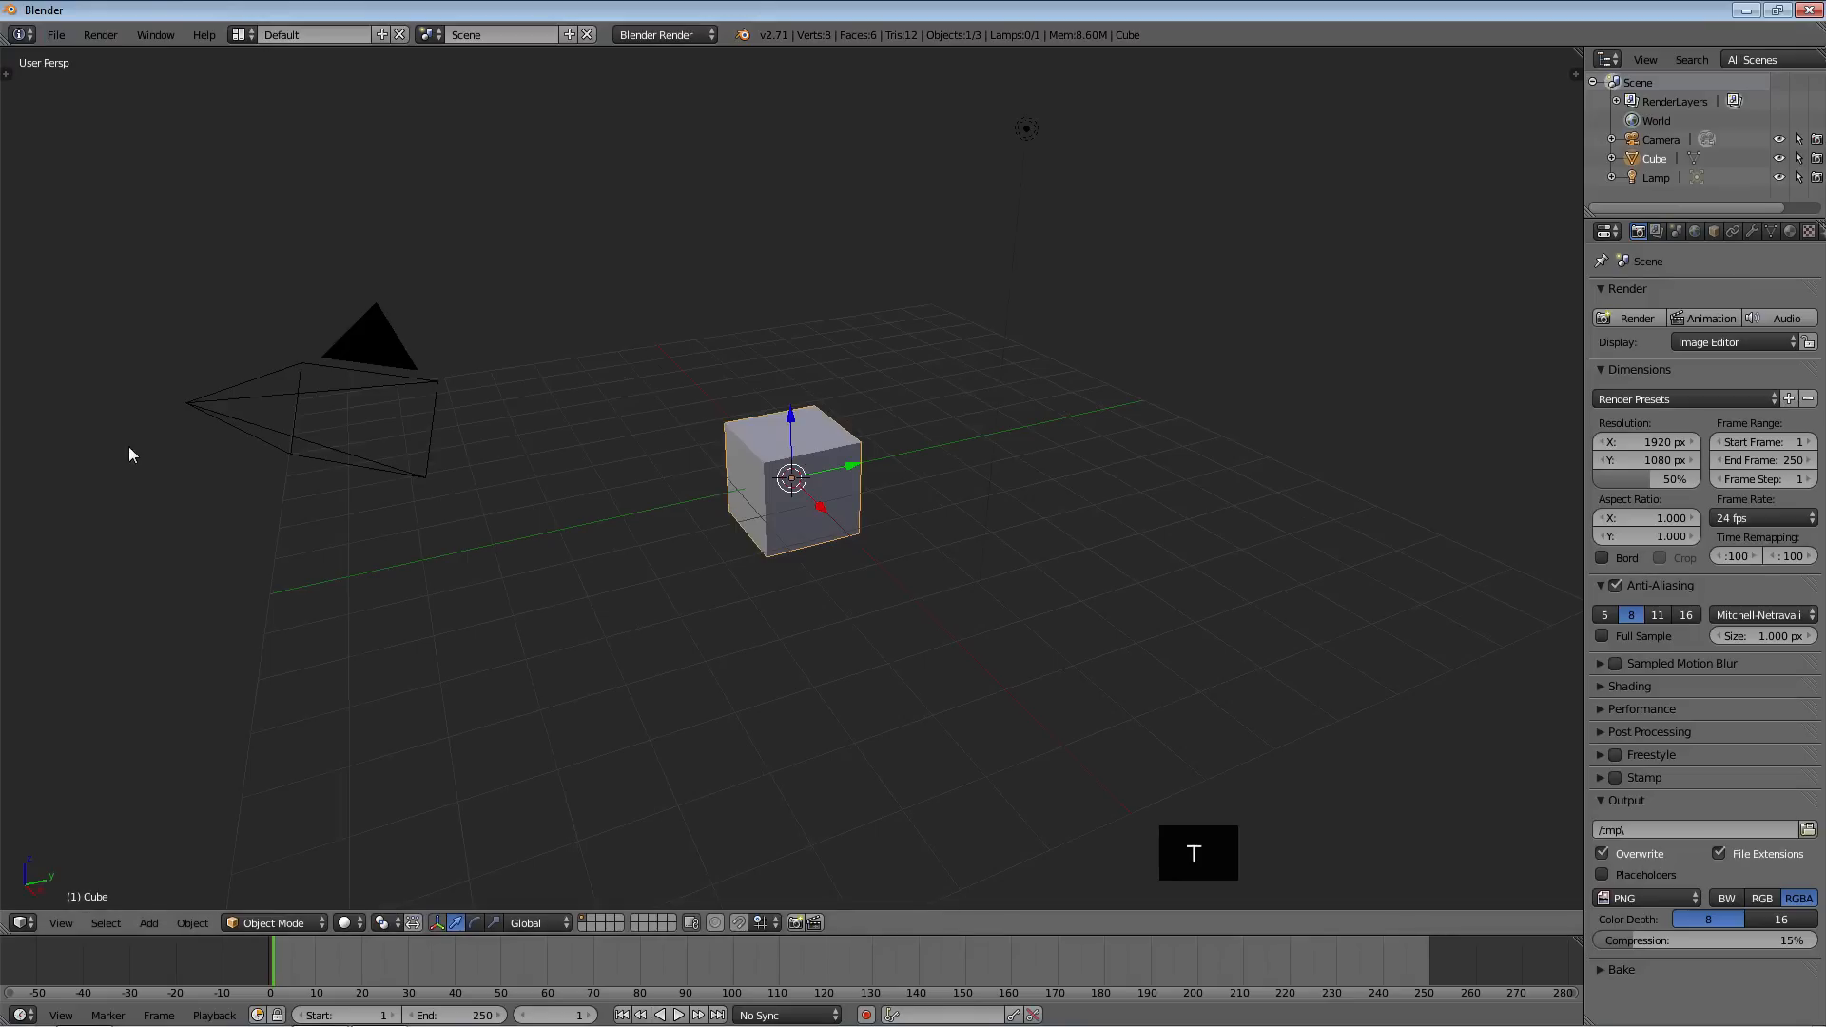
pyautogui.press('t')
pyautogui.press('t')
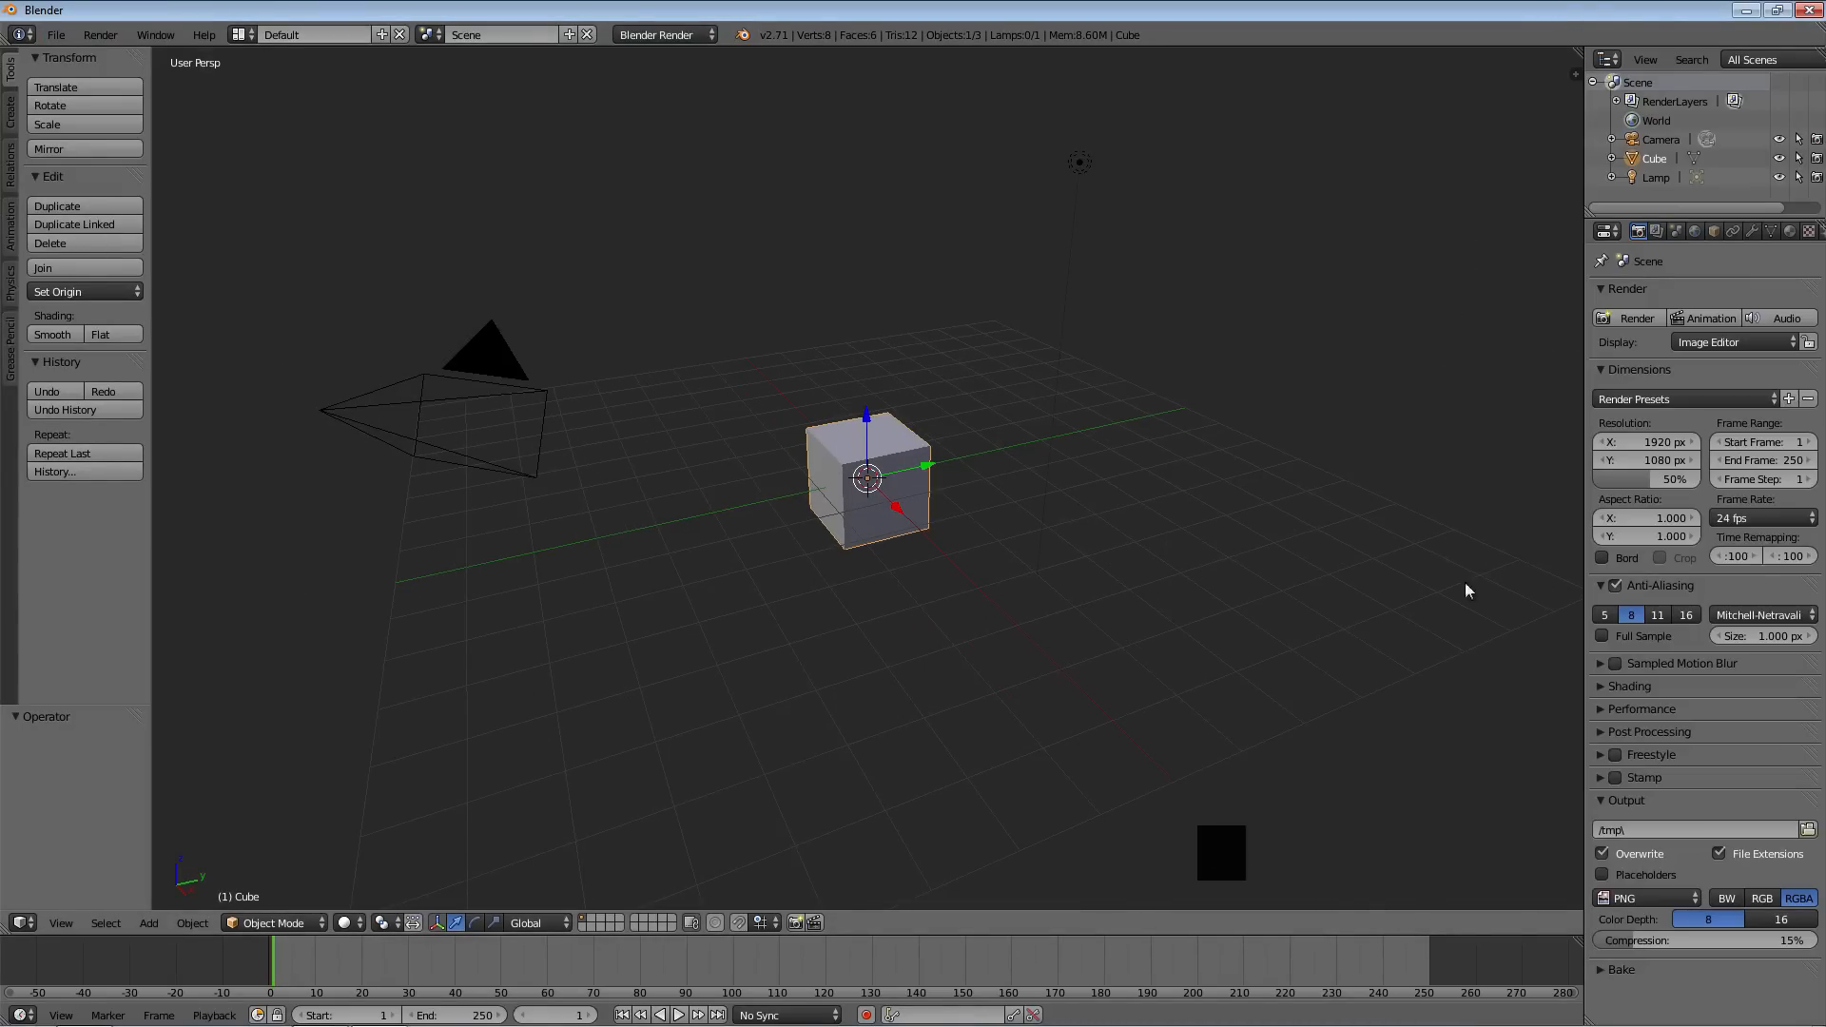
# Show the 3D view's properties region, look through its settings, and hide it again
pyautogui.press('n')
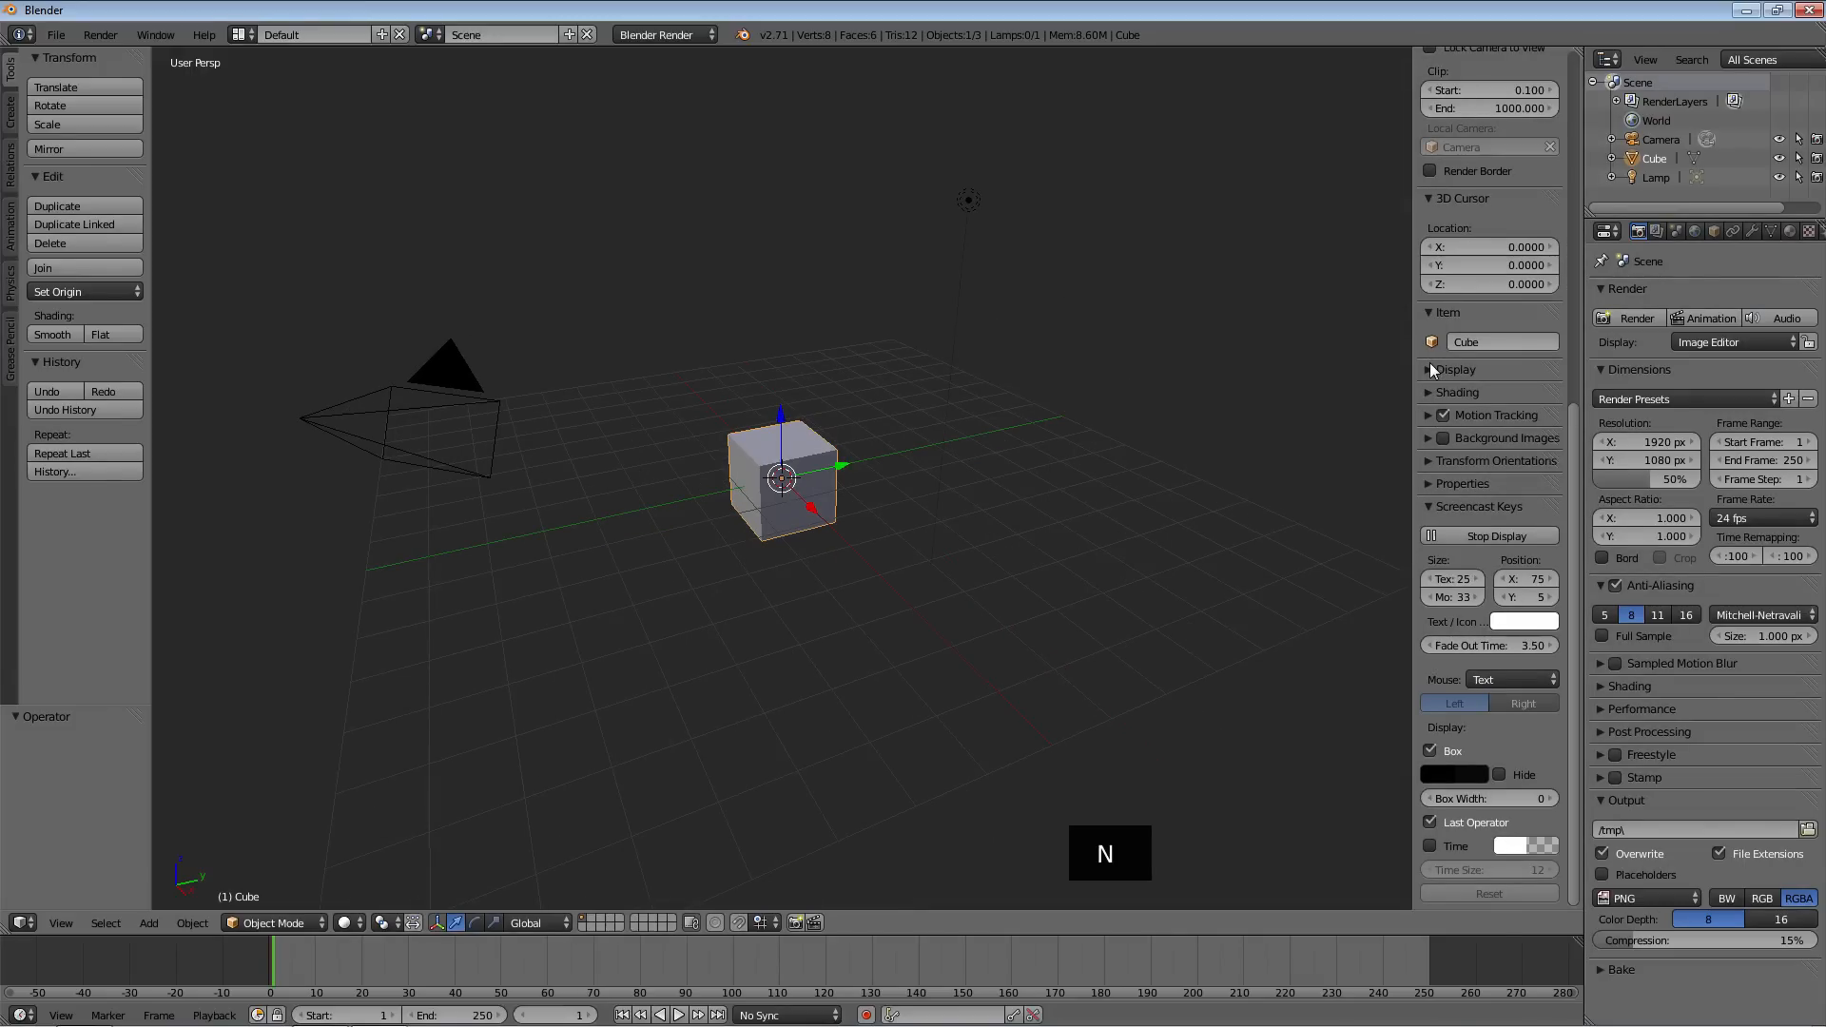
pyautogui.press('n')
pyautogui.press('n')
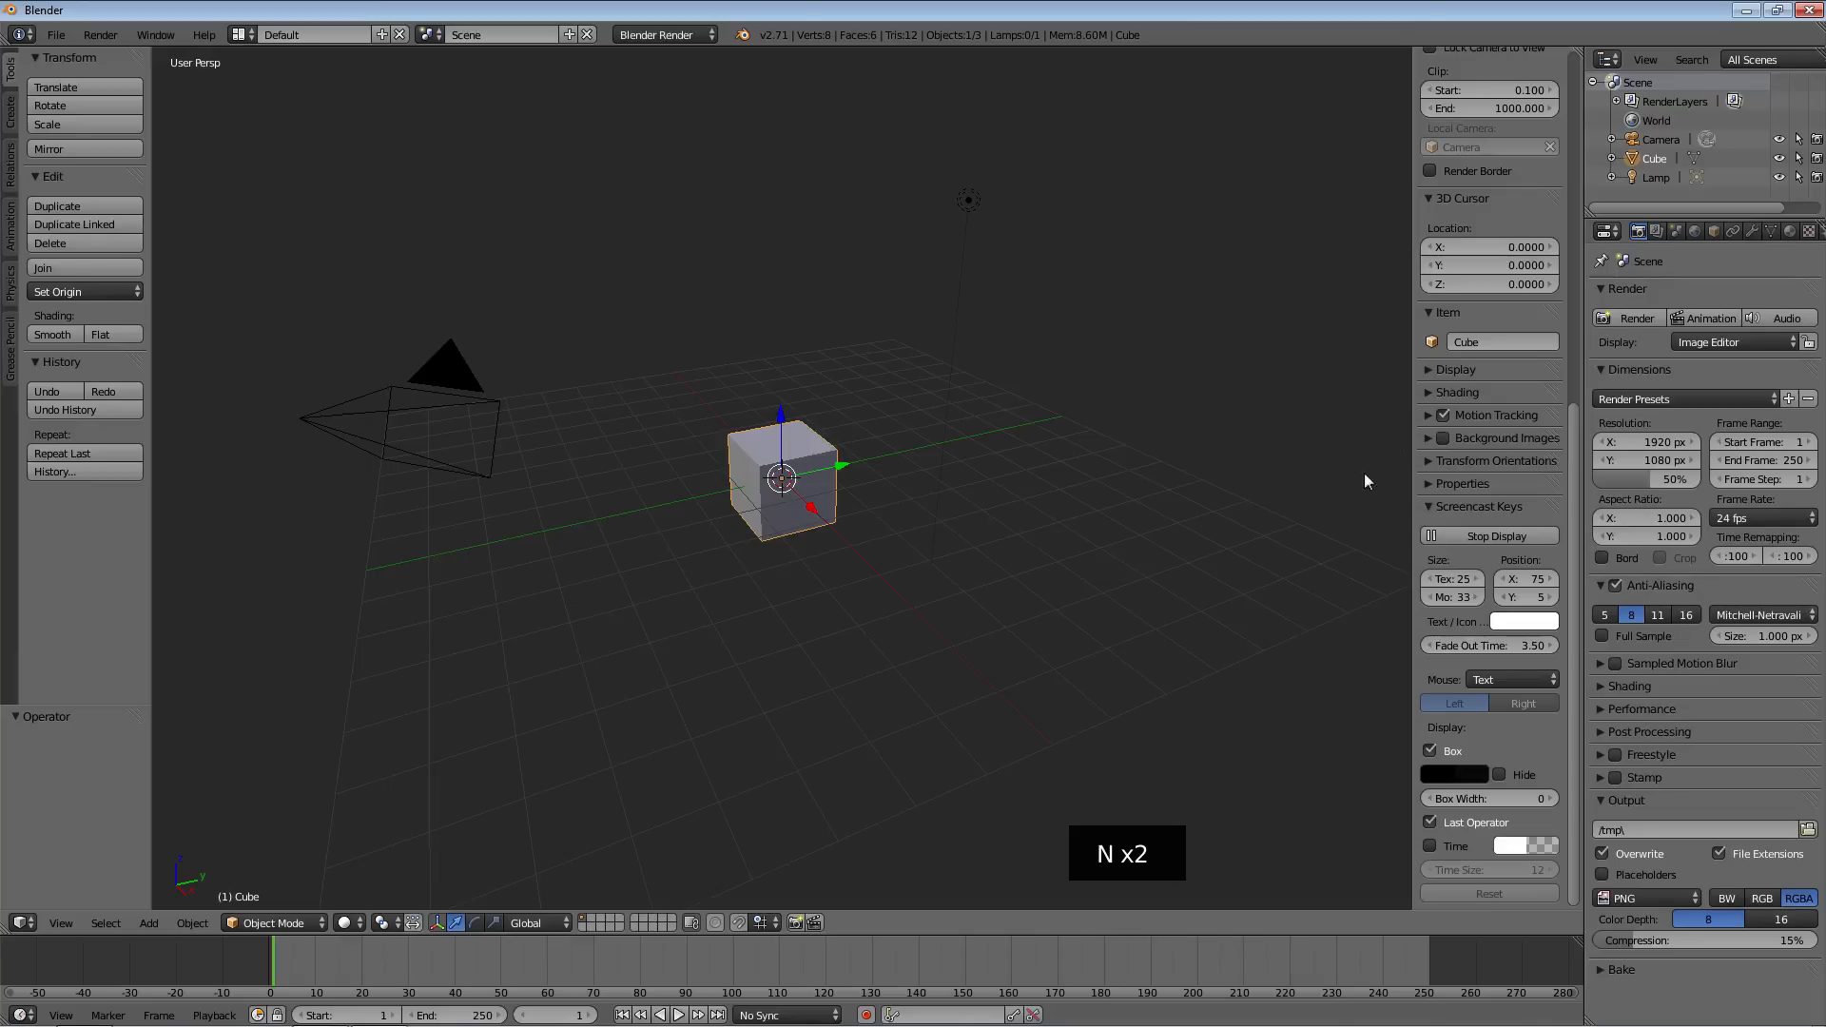
pyautogui.scroll(-6, 1462, 447)
pyautogui.scroll(6, 1481, 491)
pyautogui.scroll(-13, 1495, 516)
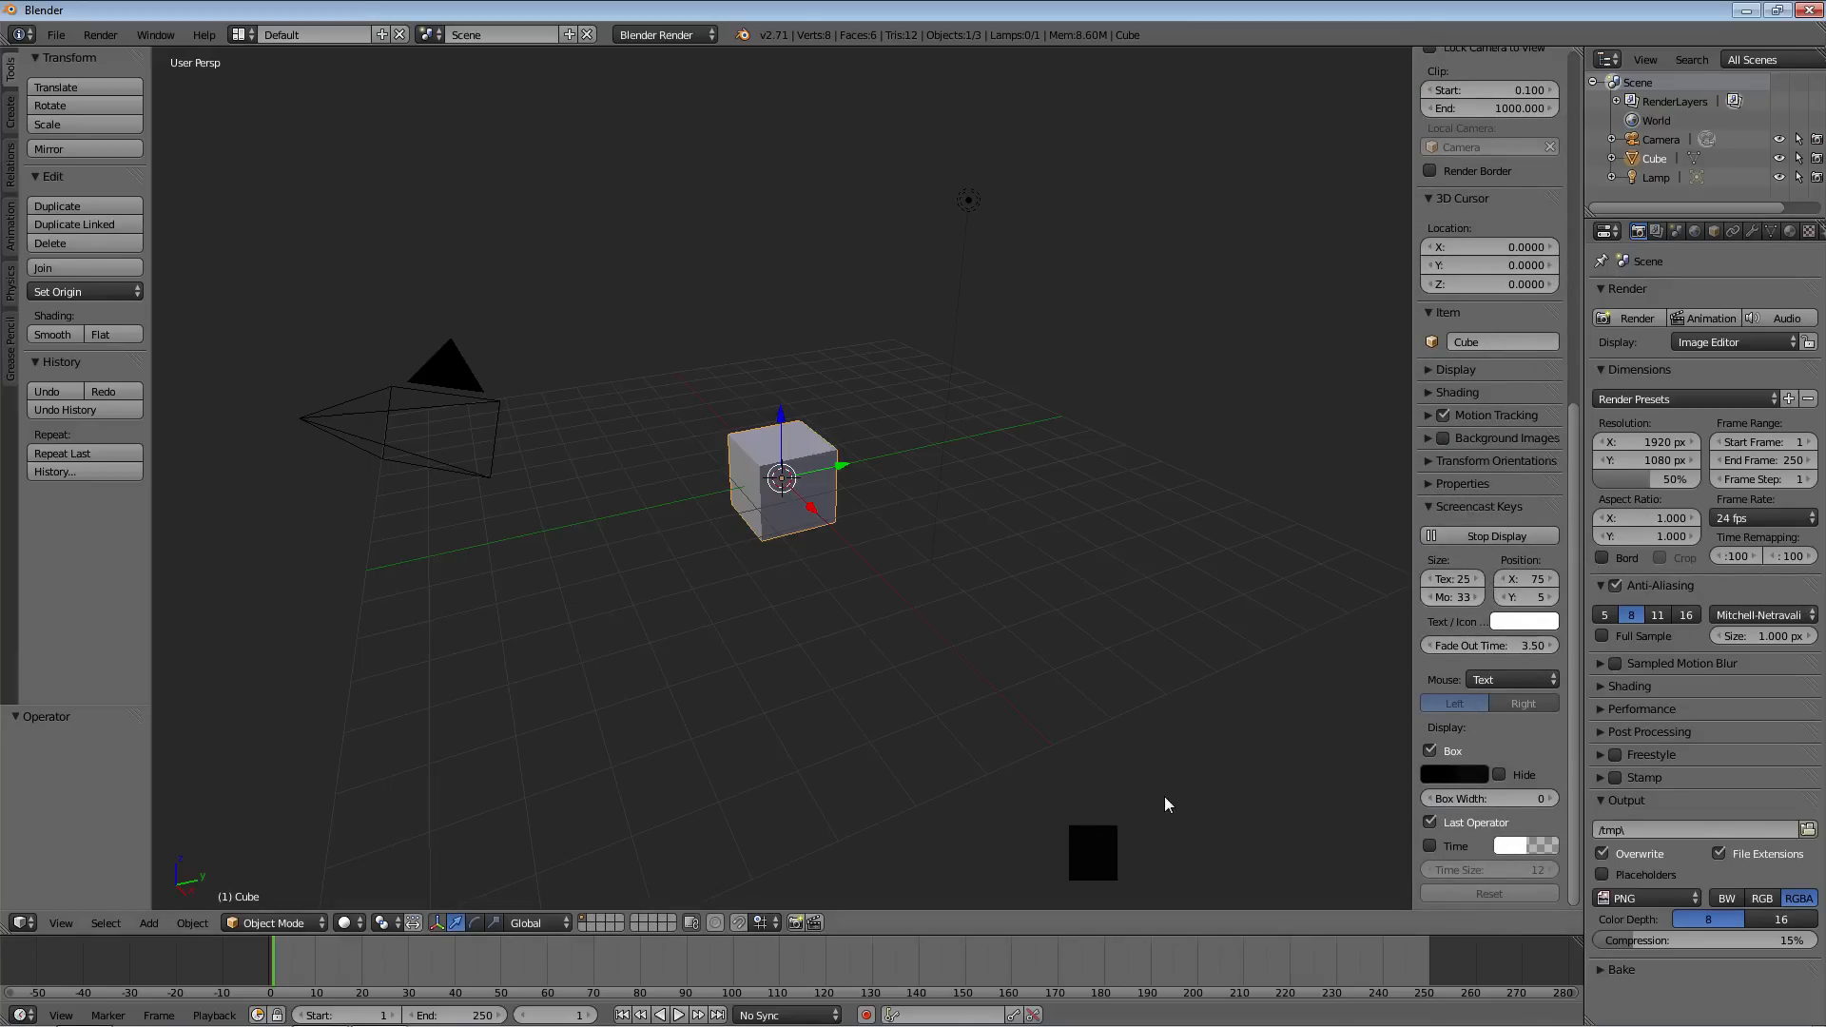
pyautogui.press('n')
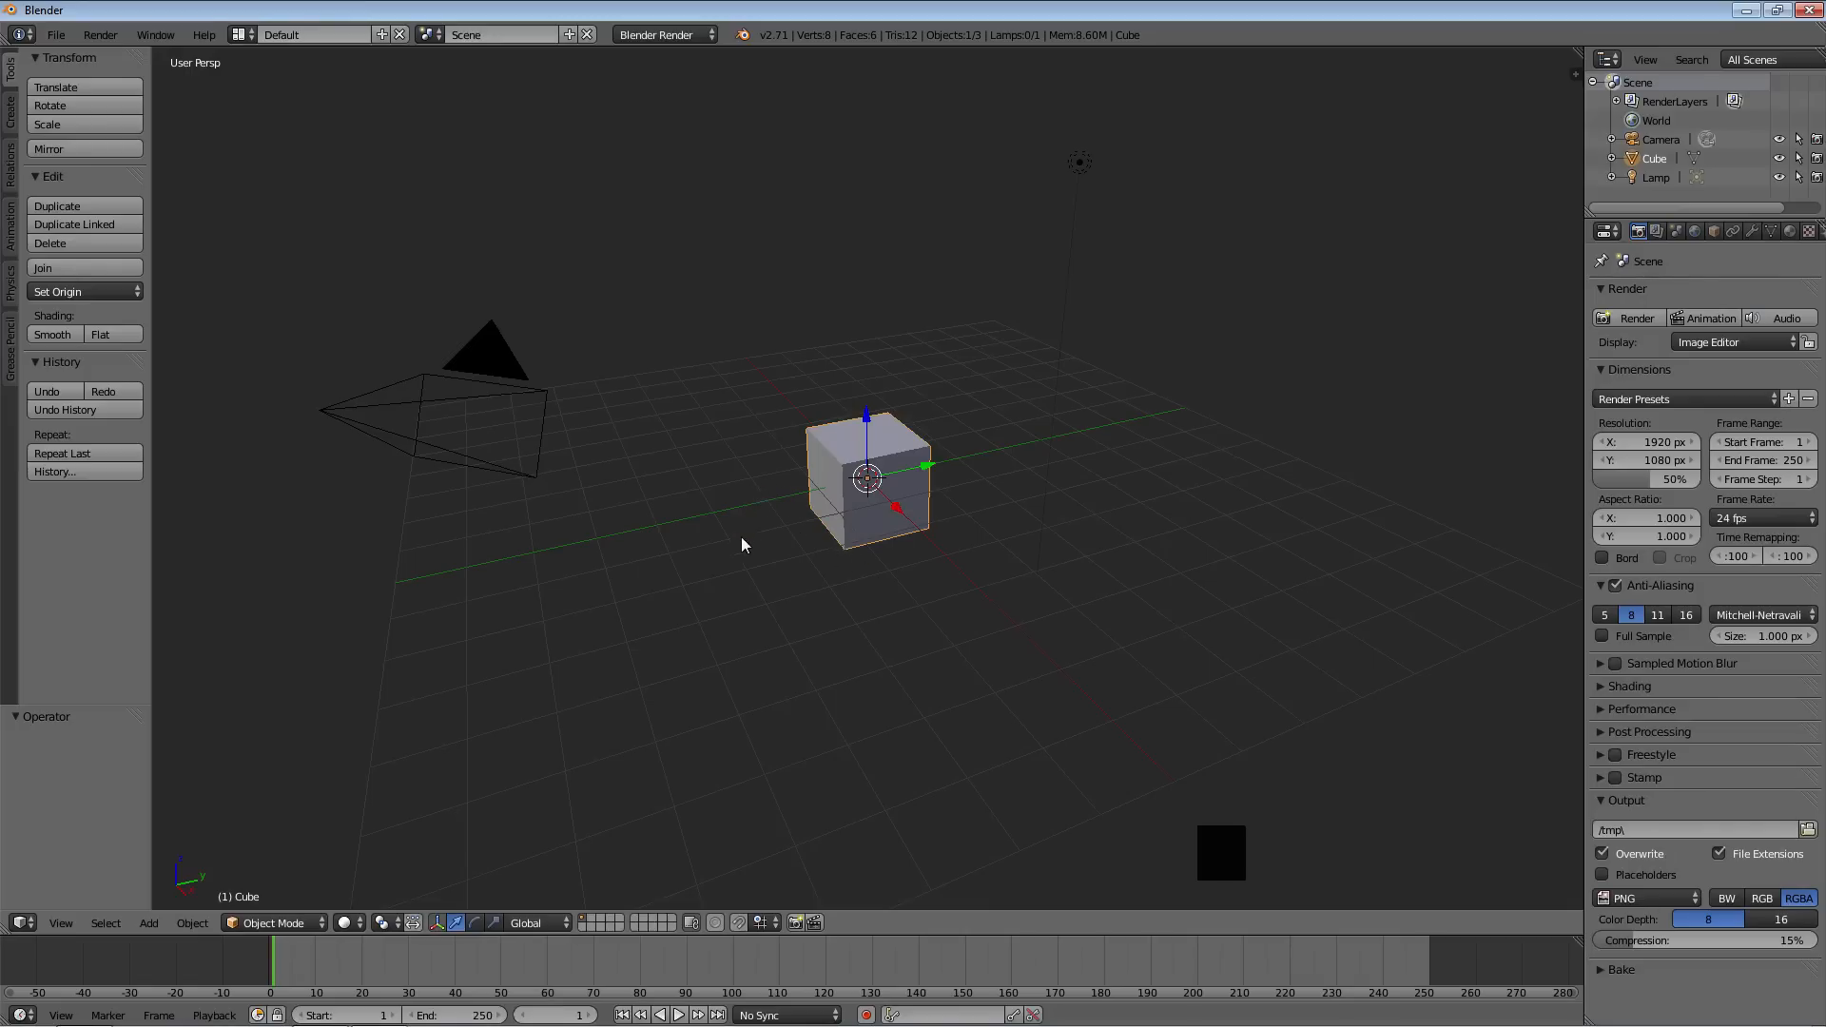
# Select the camera and place the 3D cursor in the empty space between the camera and the lamp
pyautogui.rightClick(486, 361)
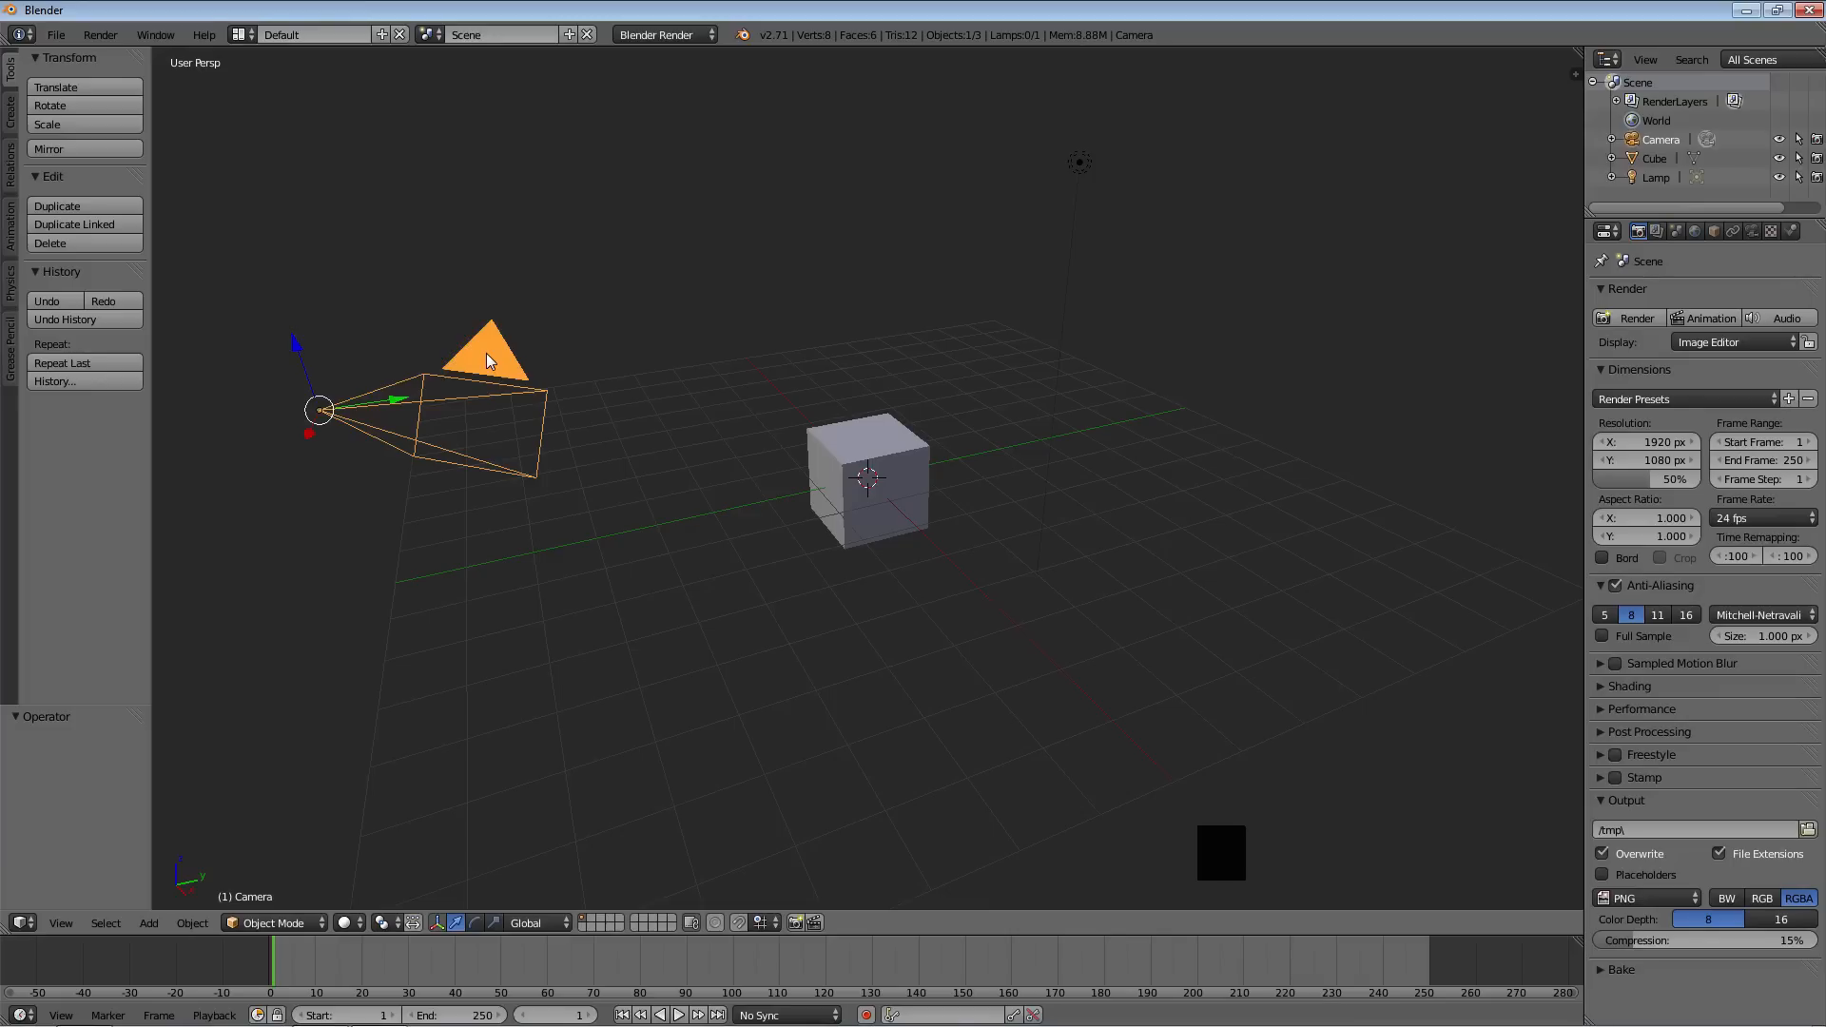
pyautogui.click(637, 287)
pyautogui.rightClick(478, 240)
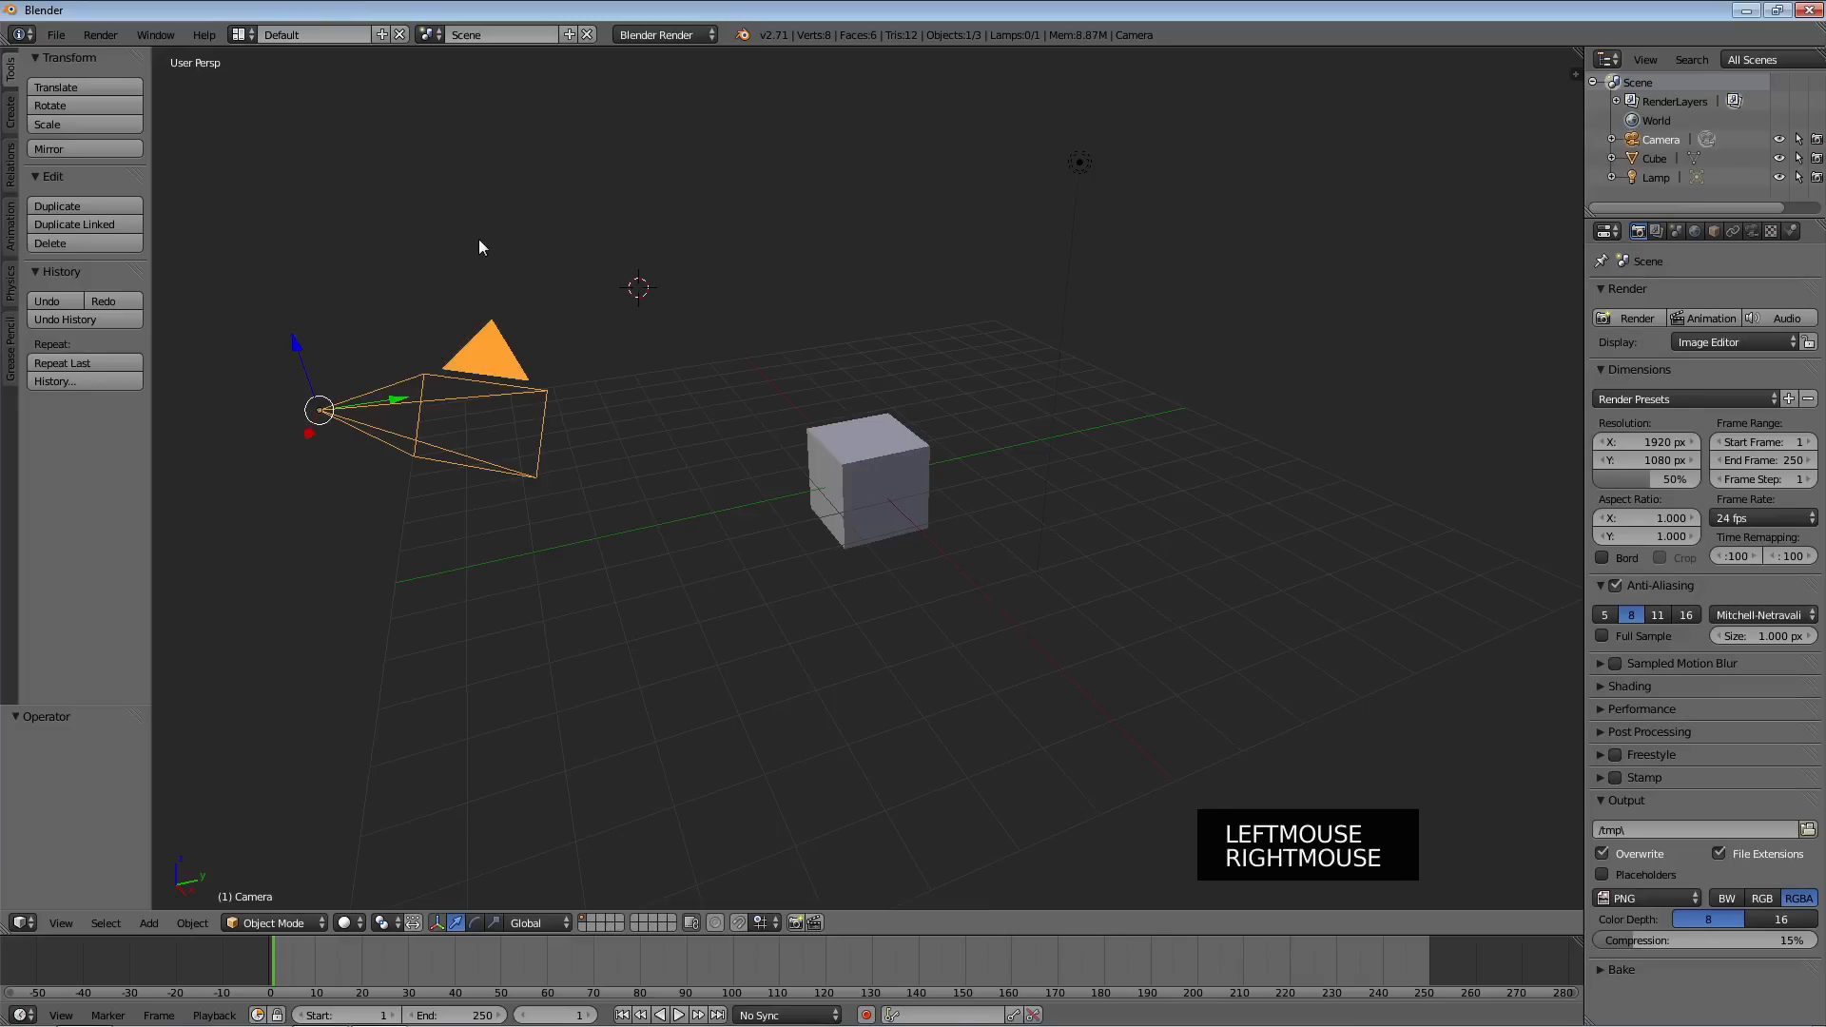
pyautogui.click(65, 39)
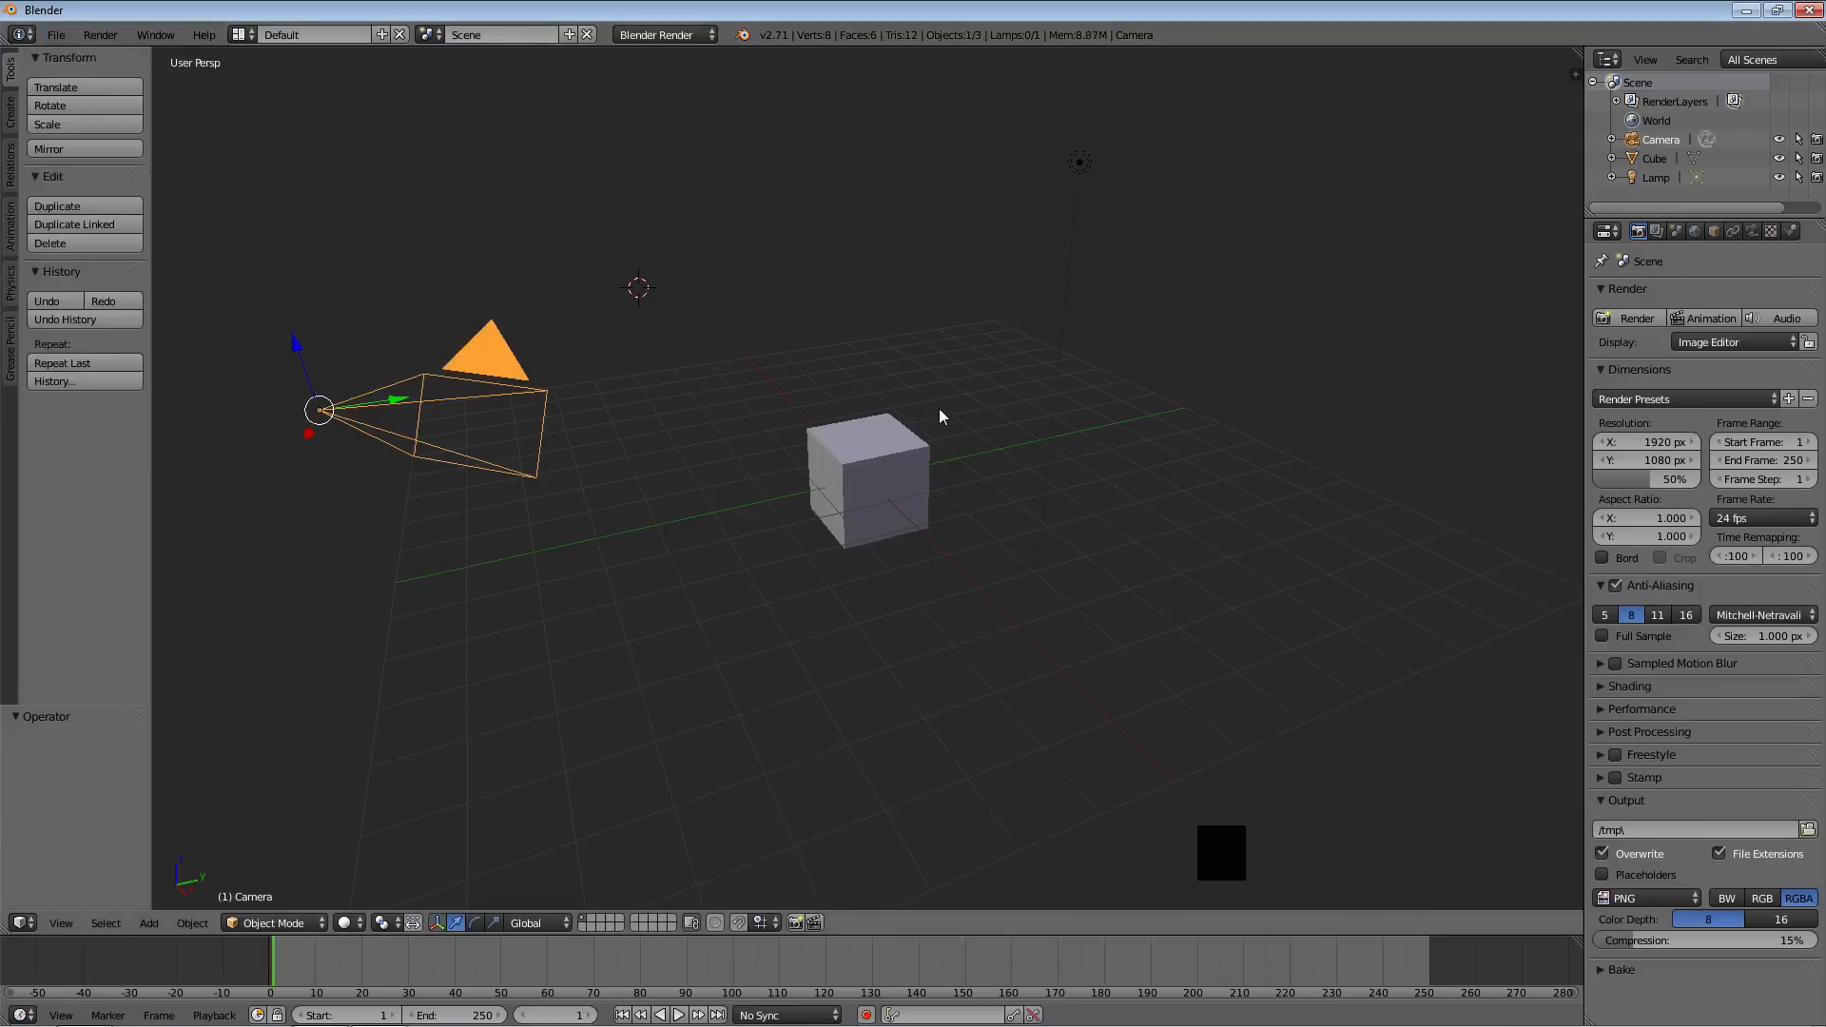
pyautogui.click(53, 35)
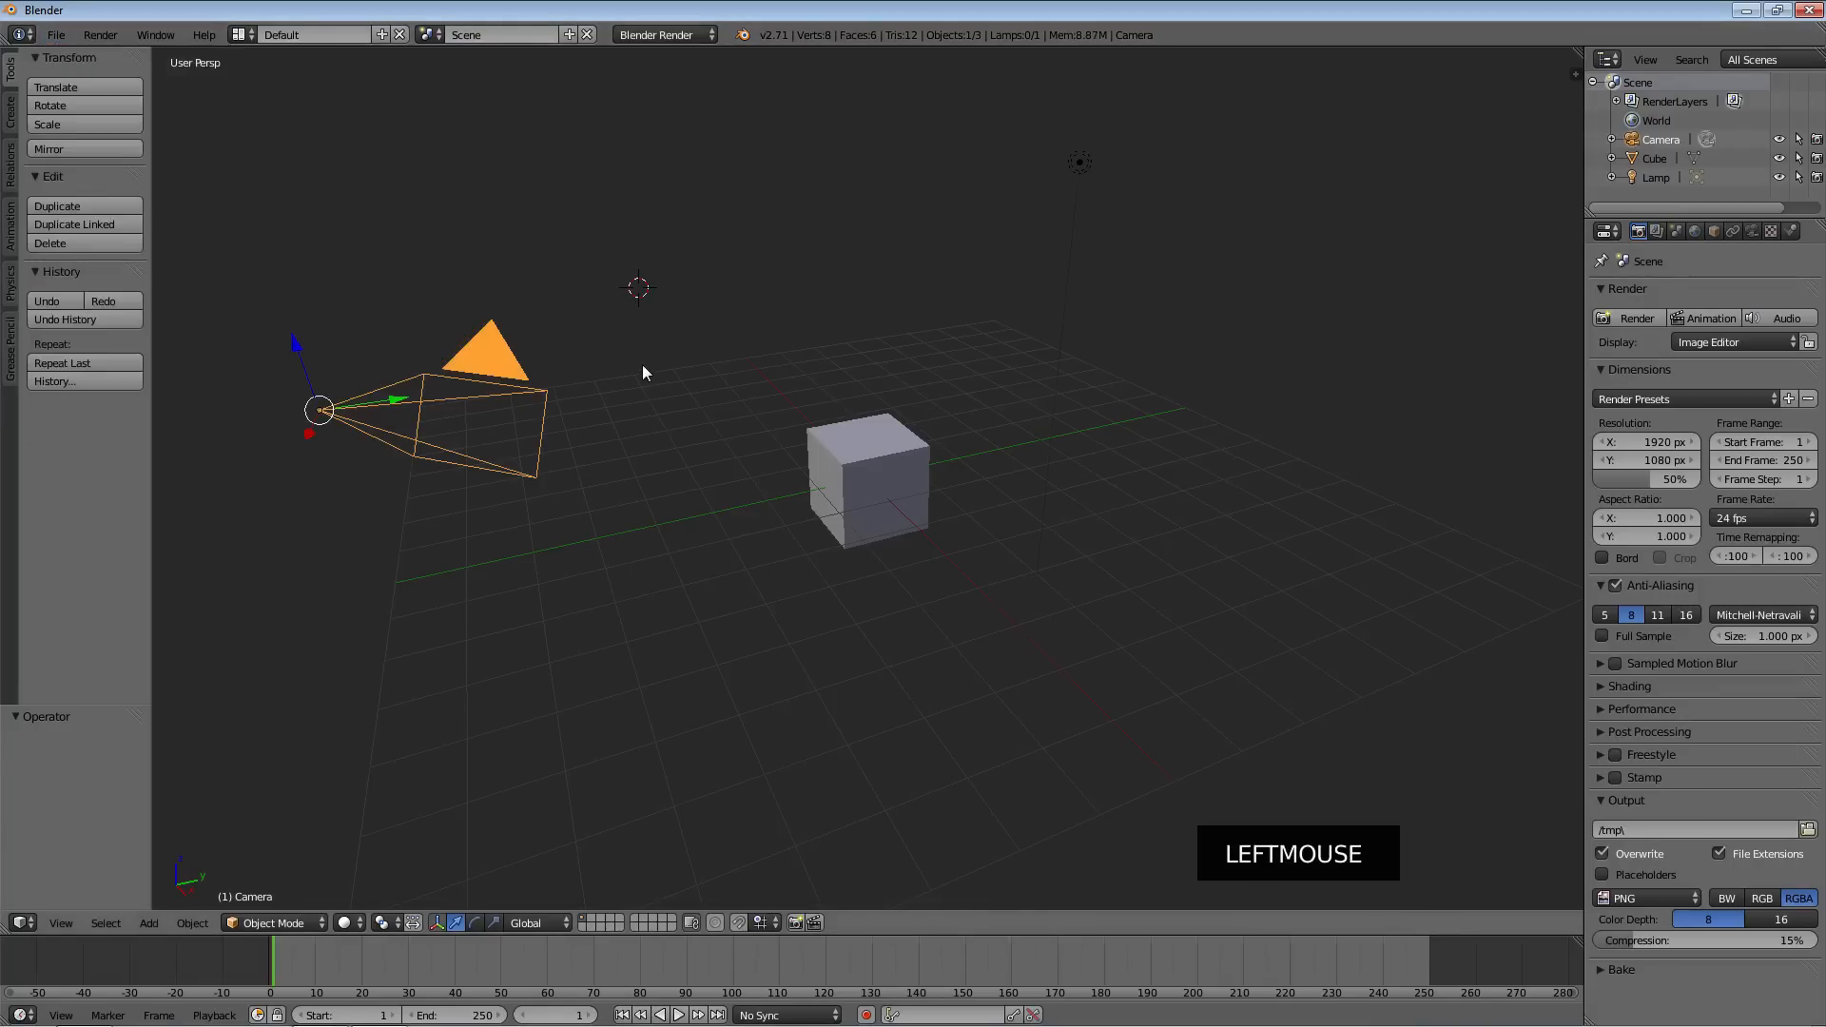
pyautogui.click(56, 38)
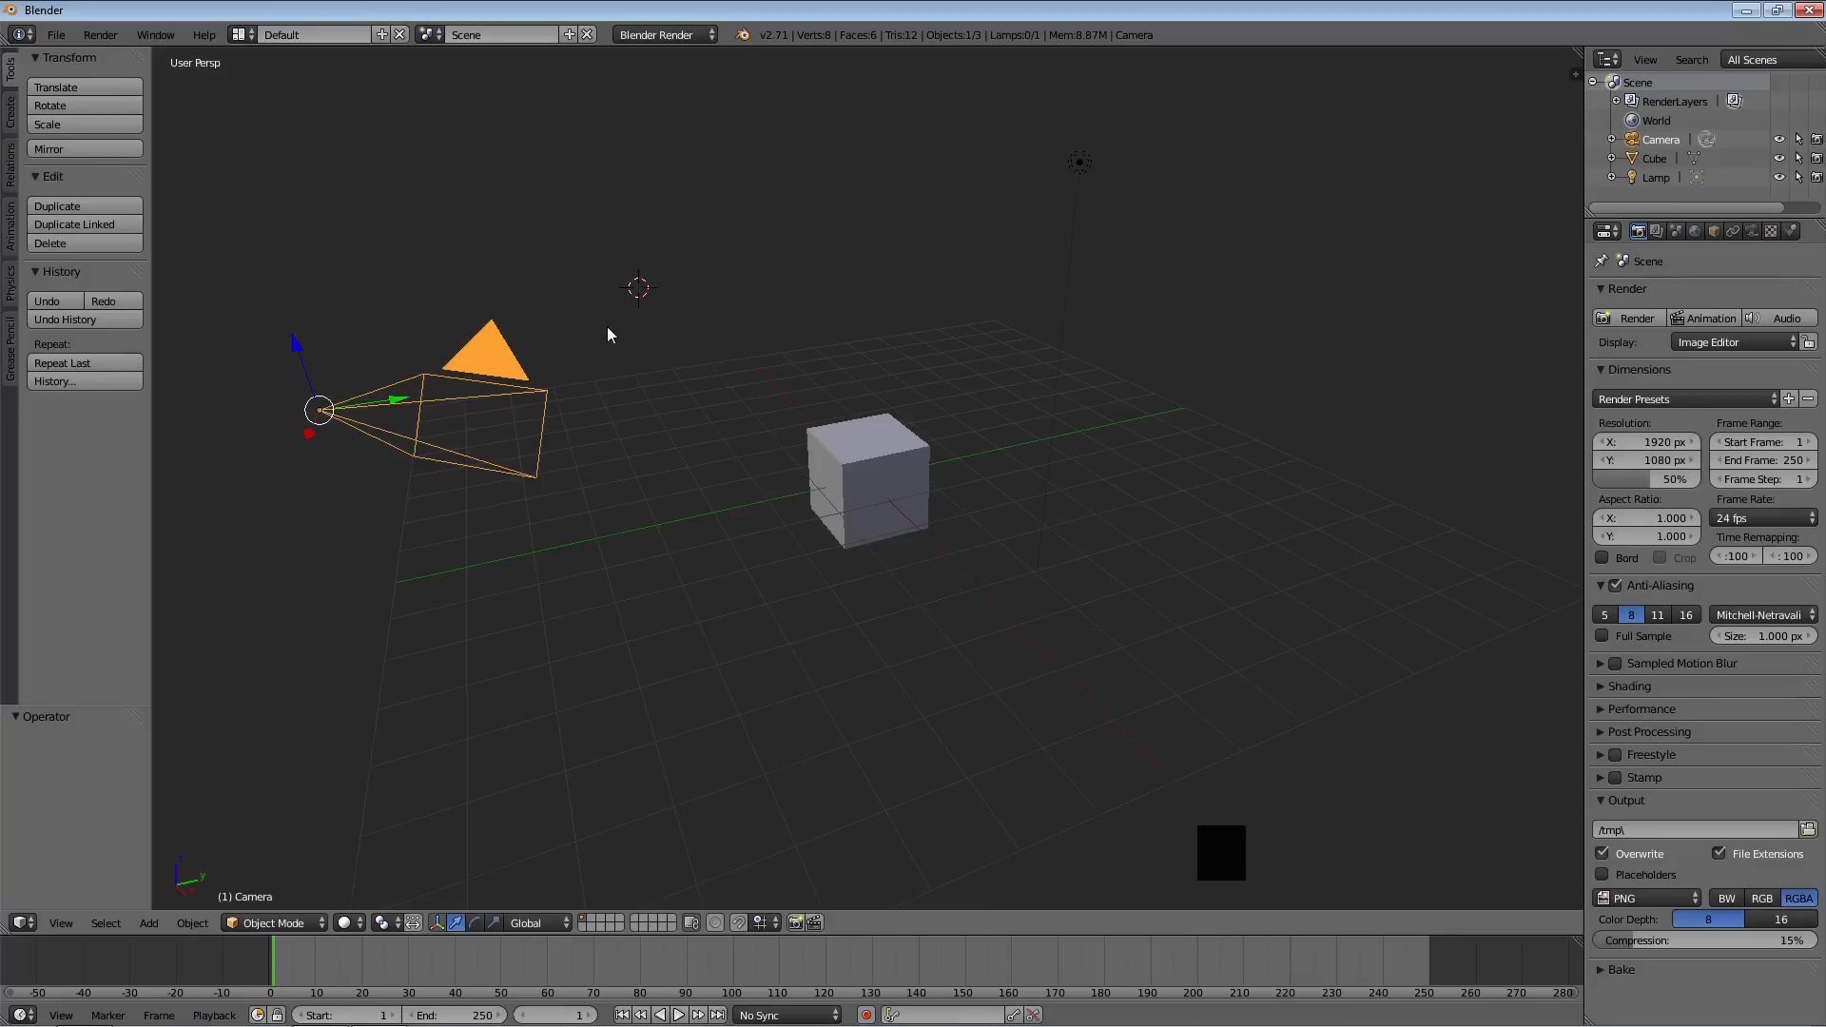
# Select the camera, look at the cube through the camera view, and return to the user perspective
pyautogui.rightClick(499, 356)
pyautogui.press('KP_0')
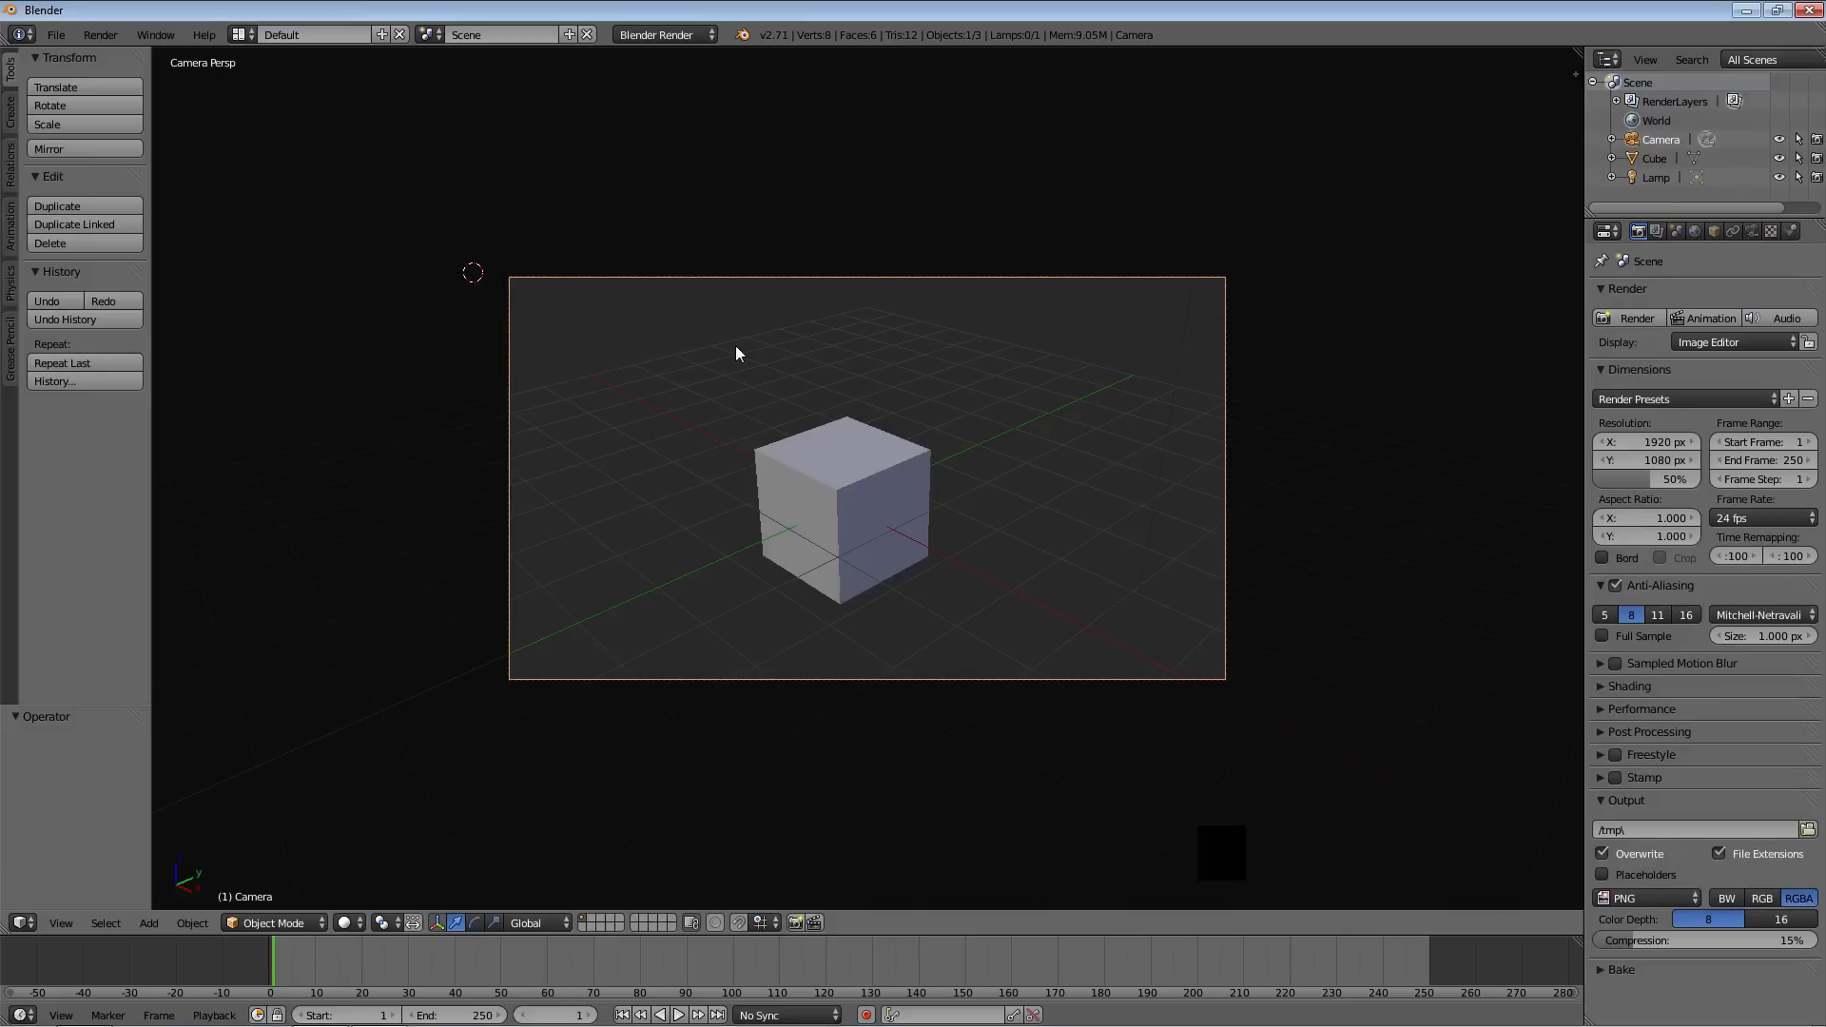
pyautogui.press('KP_0')
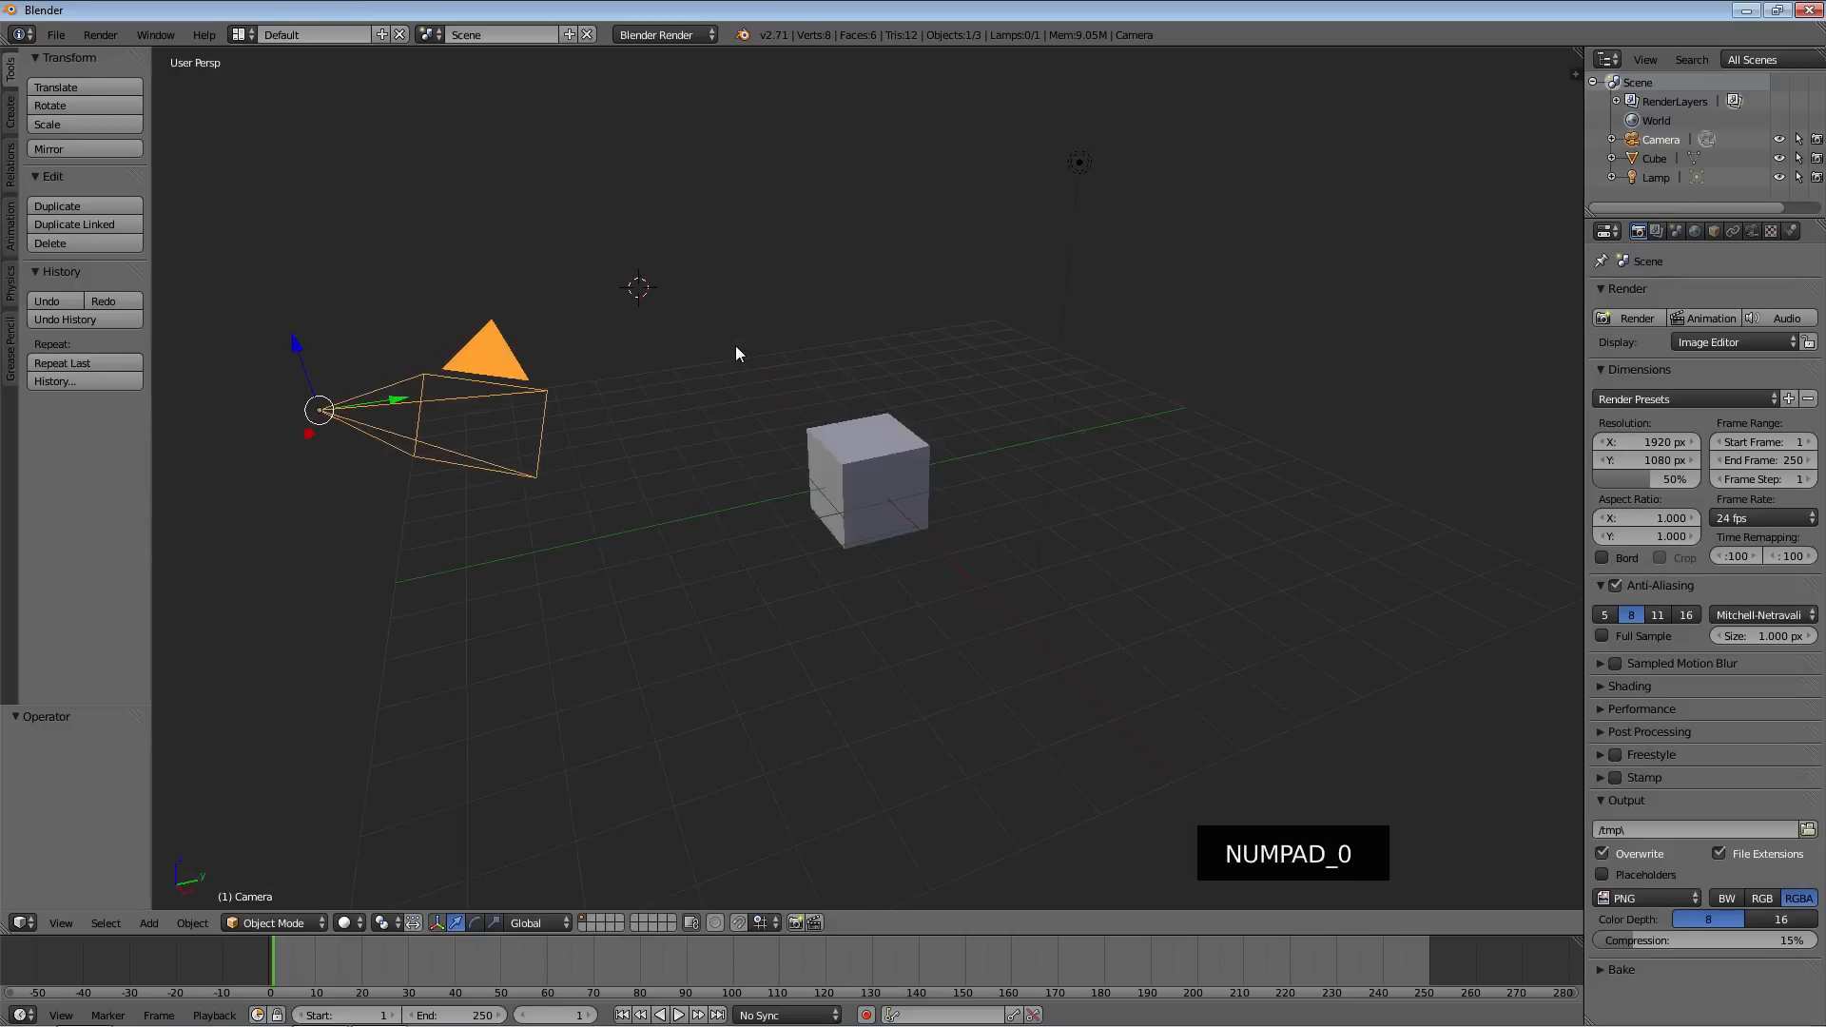
pyautogui.press('KP_0')
pyautogui.press('KP_0')
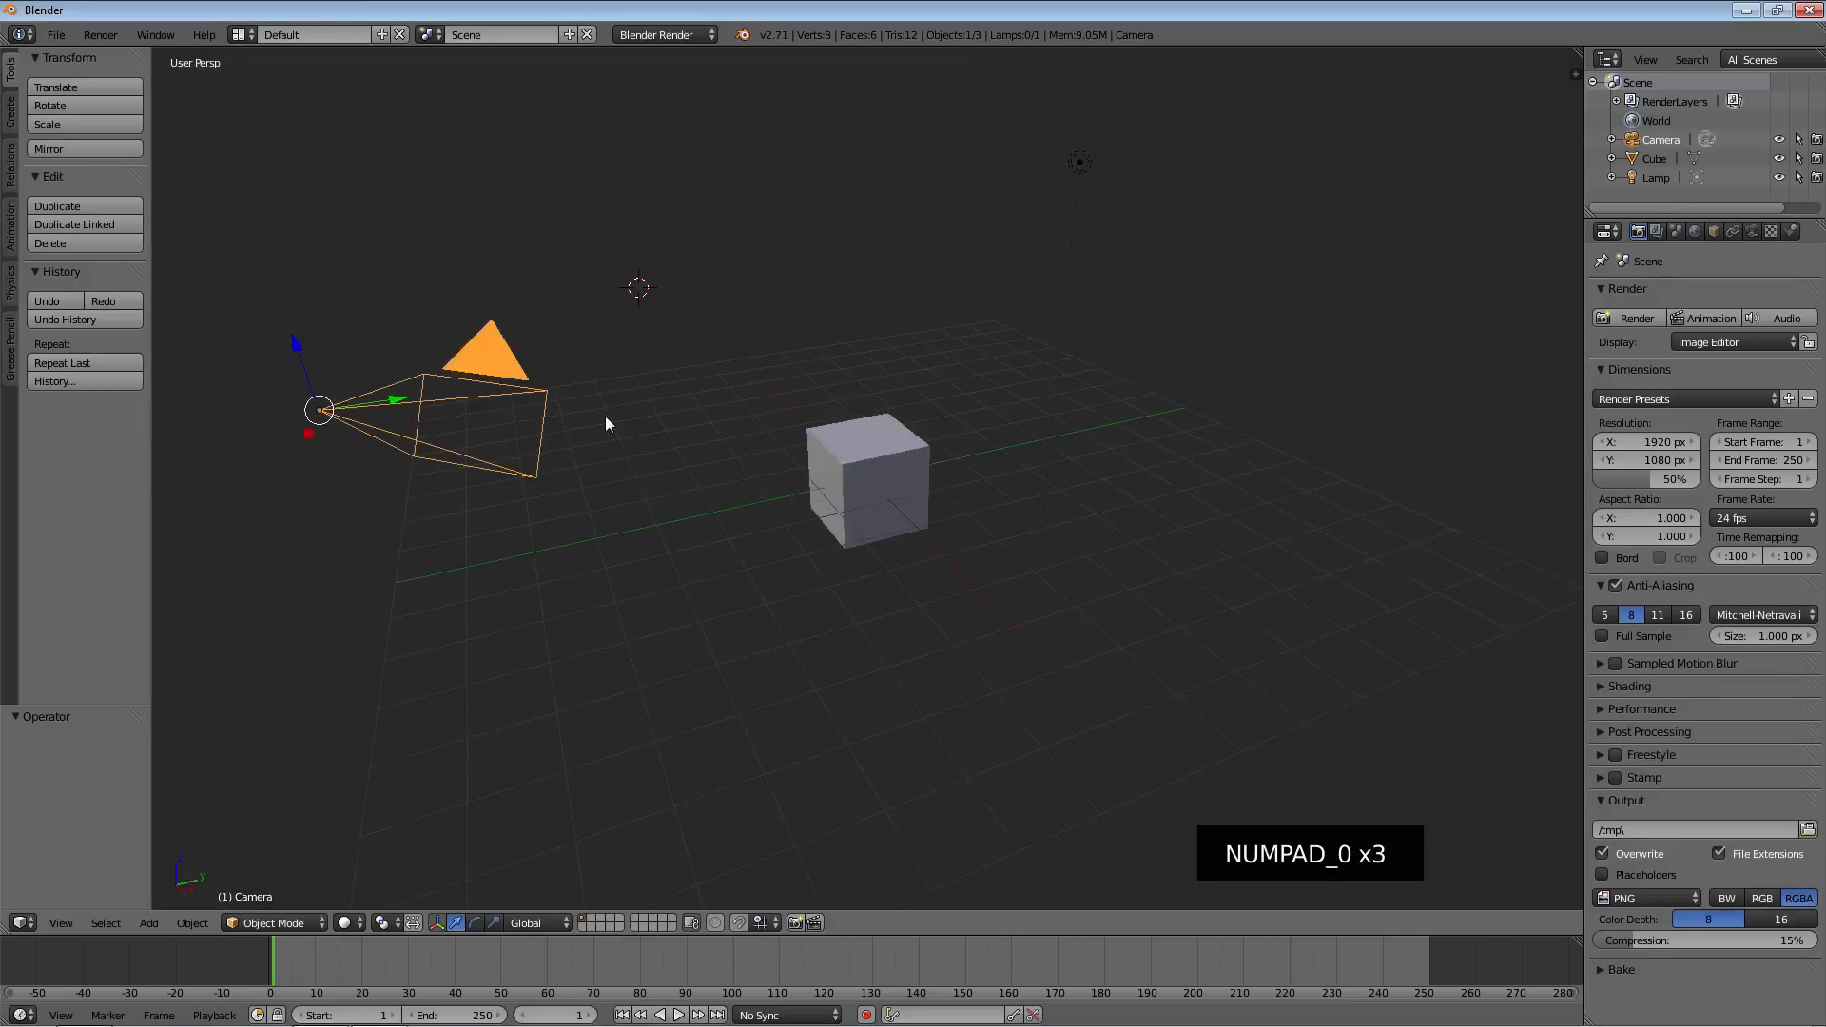
# Select the lamp, the cube and the camera in turn, finishing with the cube selected
pyautogui.rightClick(1079, 165)
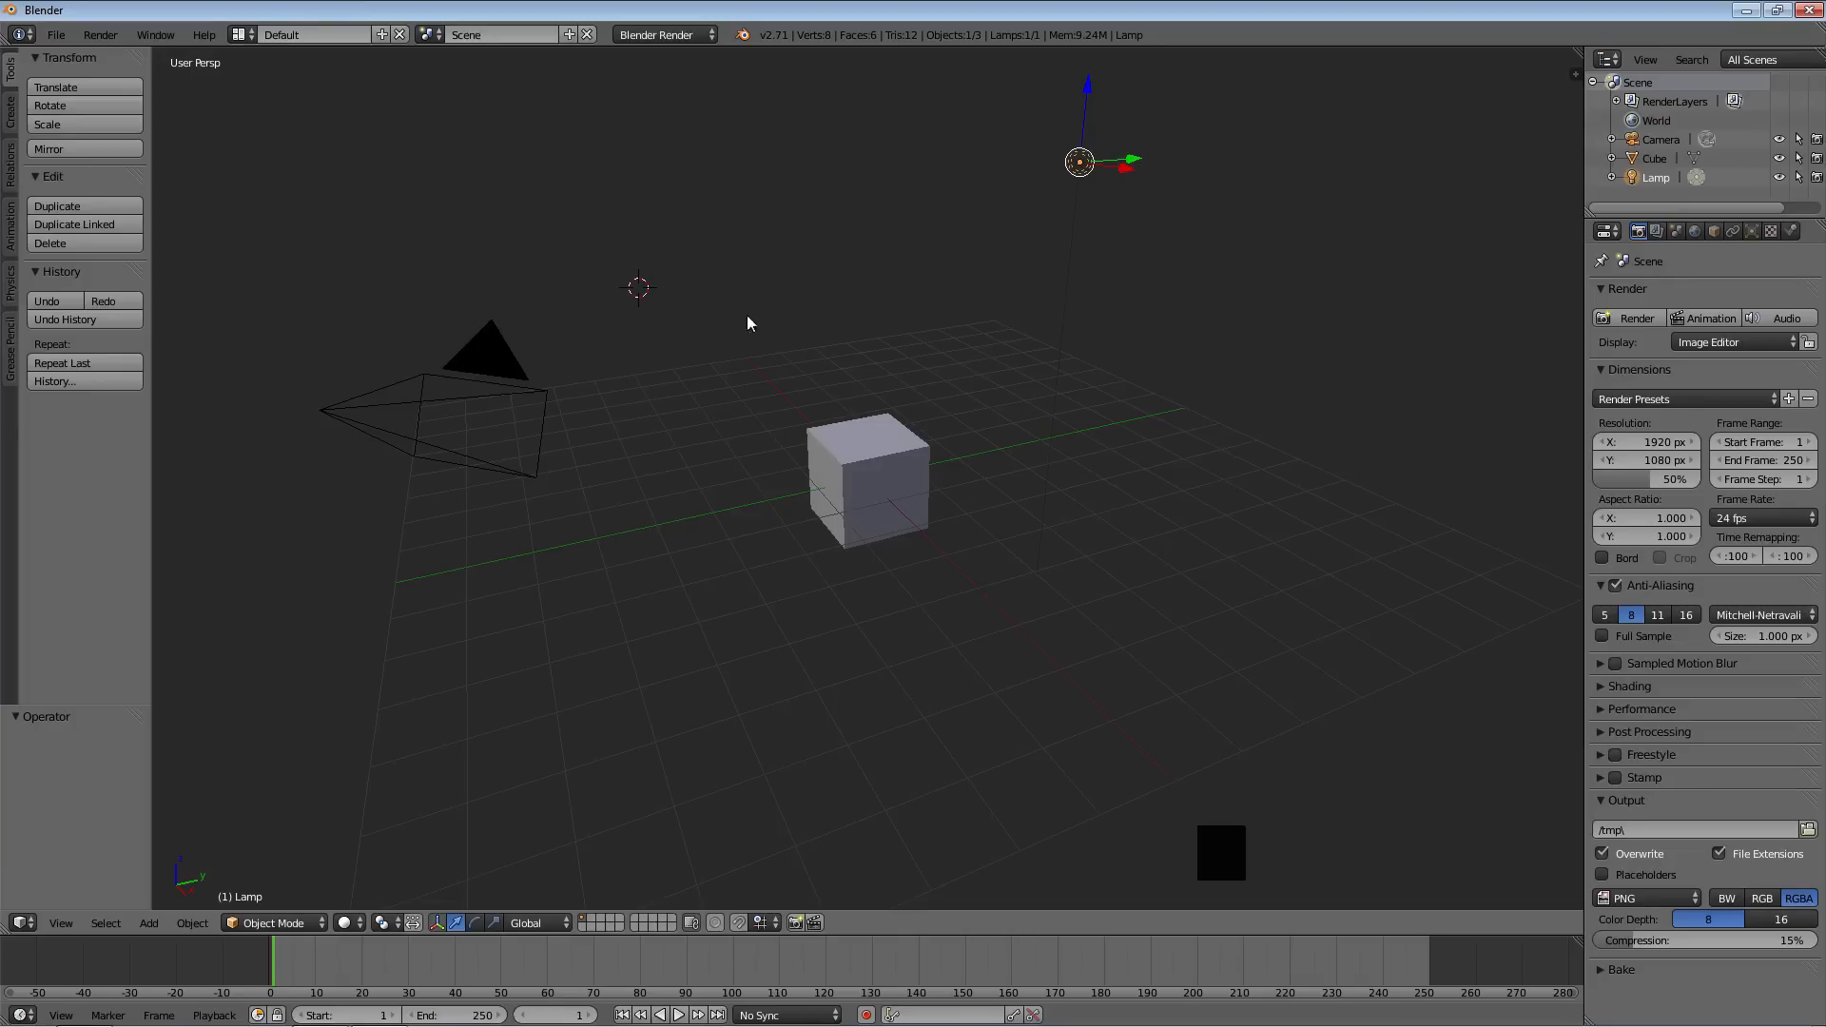
pyautogui.rightClick(899, 468)
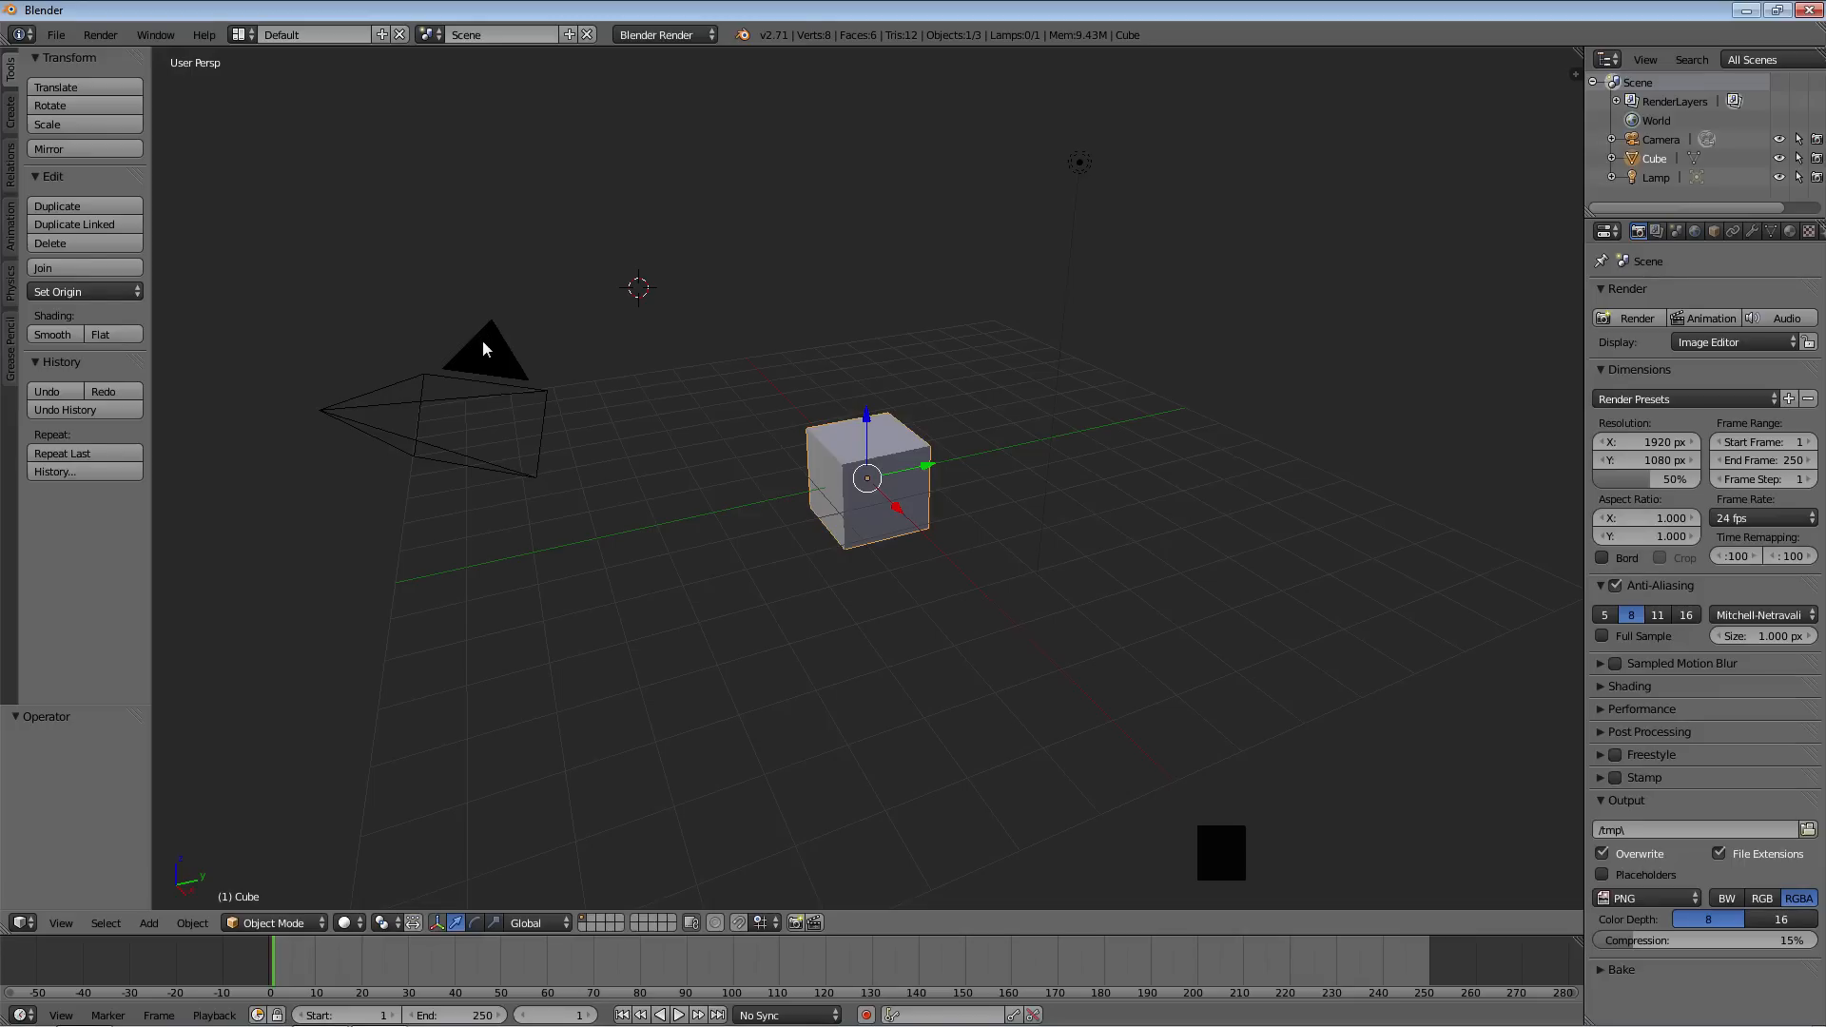
pyautogui.rightClick(482, 339)
pyautogui.rightClick(884, 441)
# Place the 3D cursor at several spots around the cube, finishing at the cube's centre
pyautogui.click(836, 298)
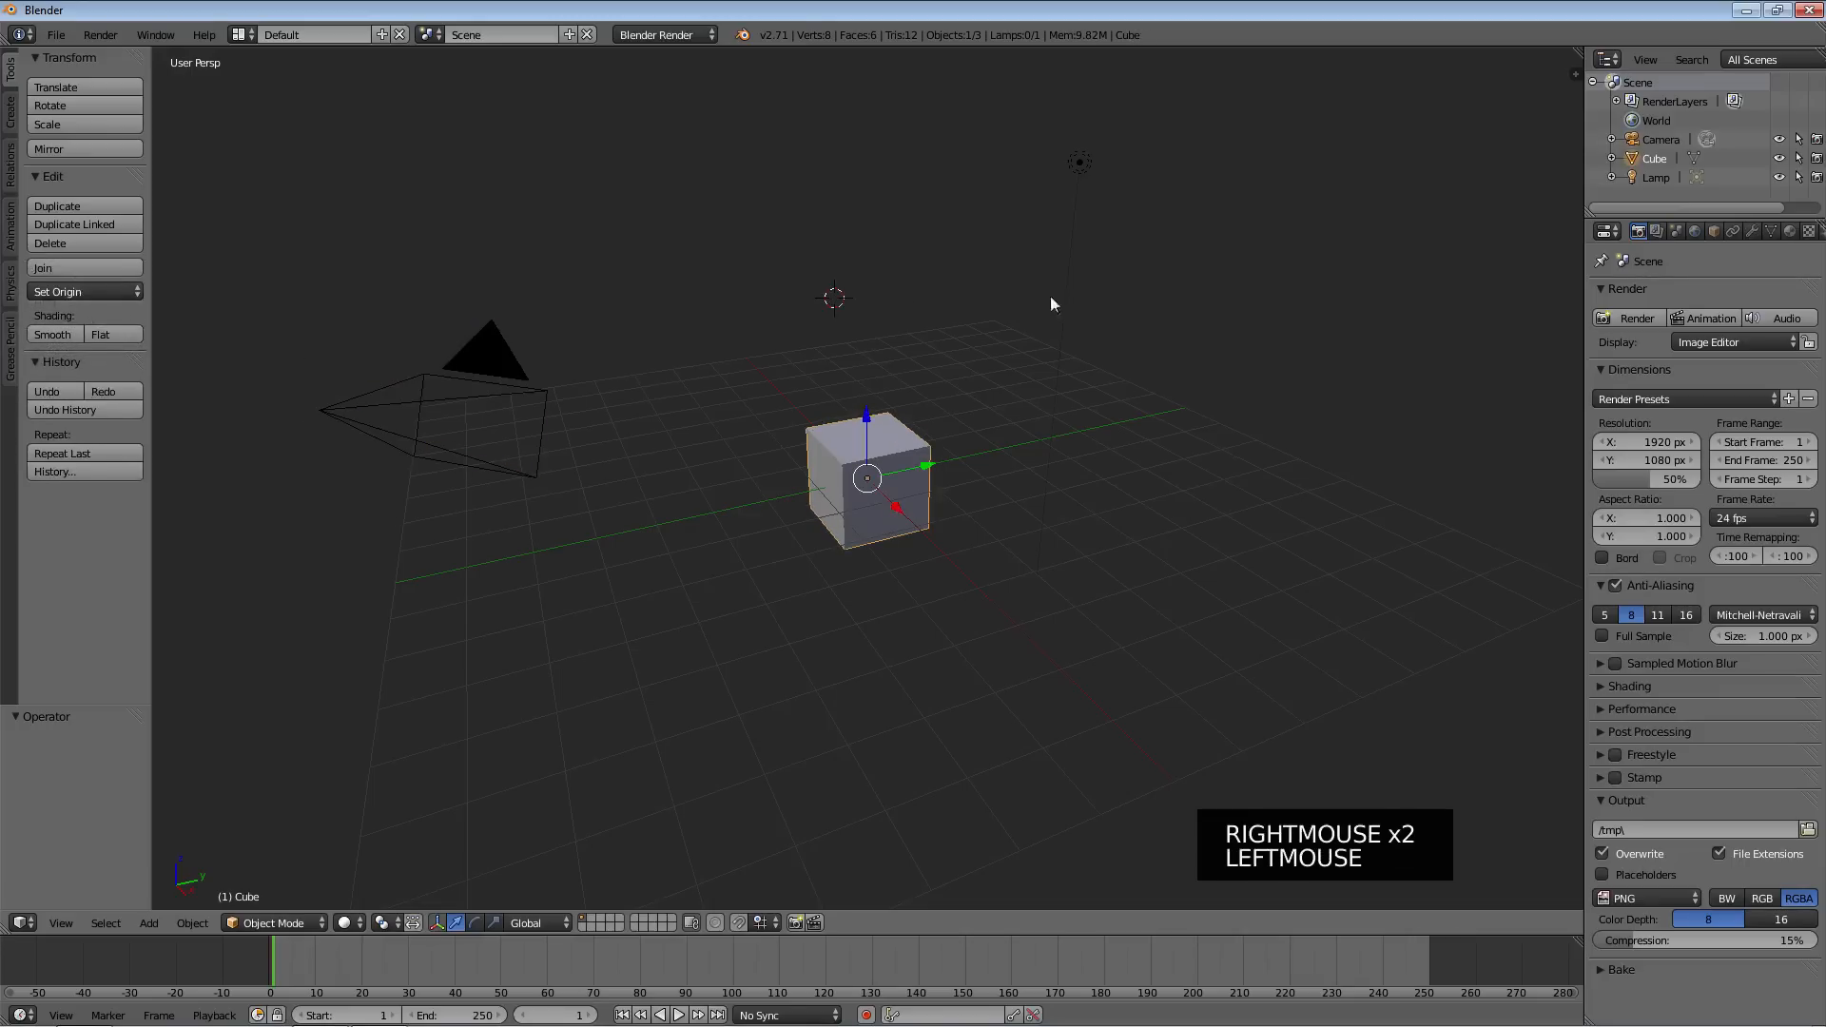
pyautogui.click(1069, 298)
pyautogui.click(1182, 477)
pyautogui.click(1037, 582)
pyautogui.click(862, 660)
pyautogui.click(733, 424)
pyautogui.click(795, 289)
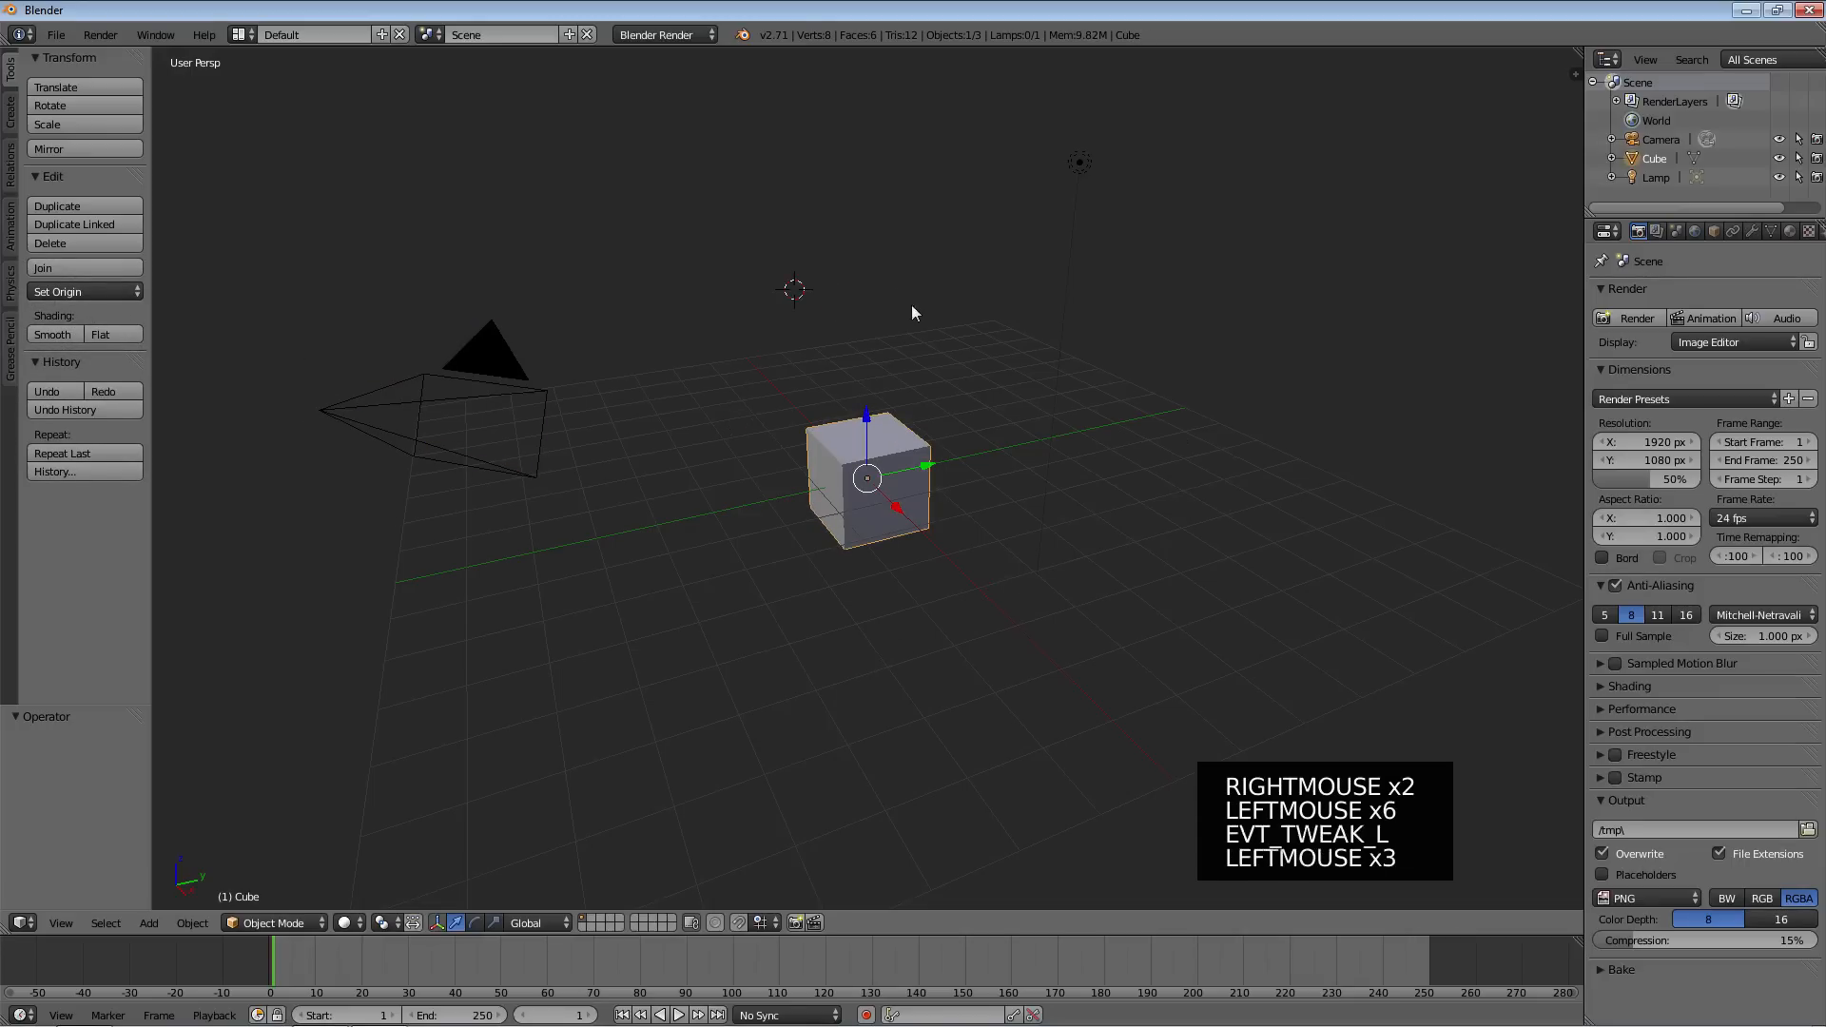
pyautogui.click(941, 326)
pyautogui.click(865, 483)
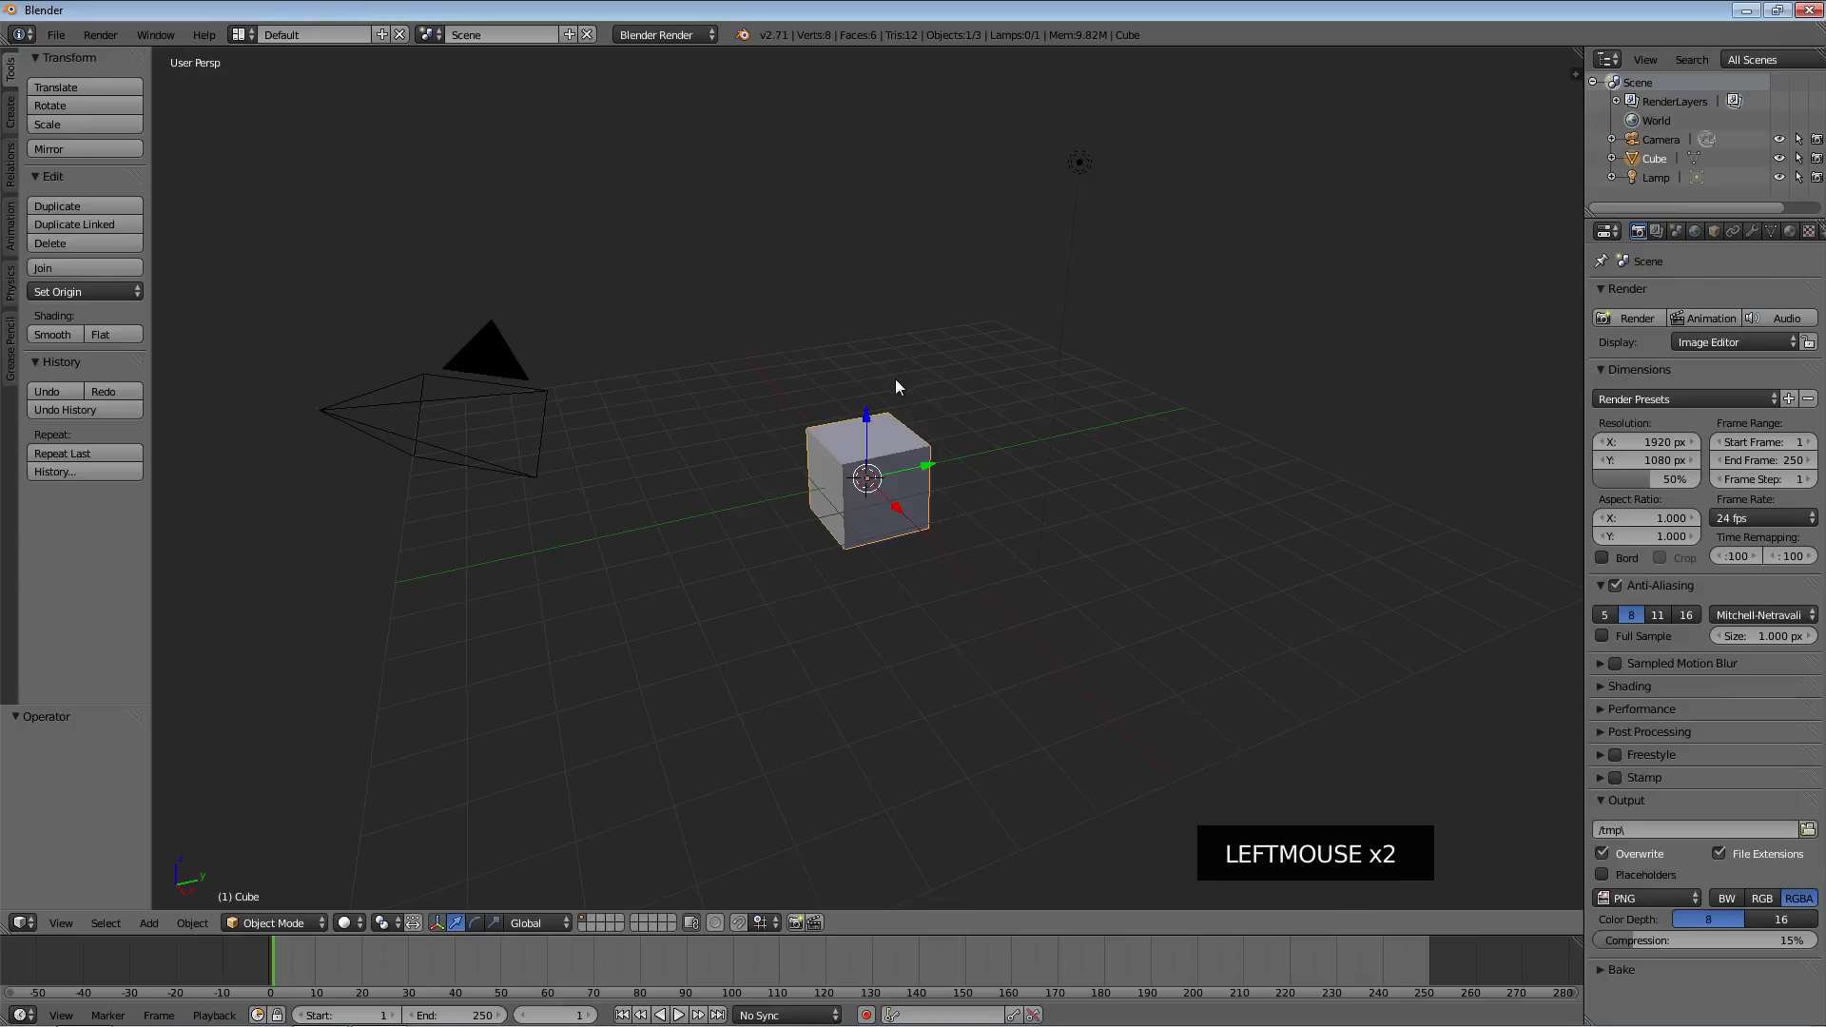
pyautogui.click(1013, 422)
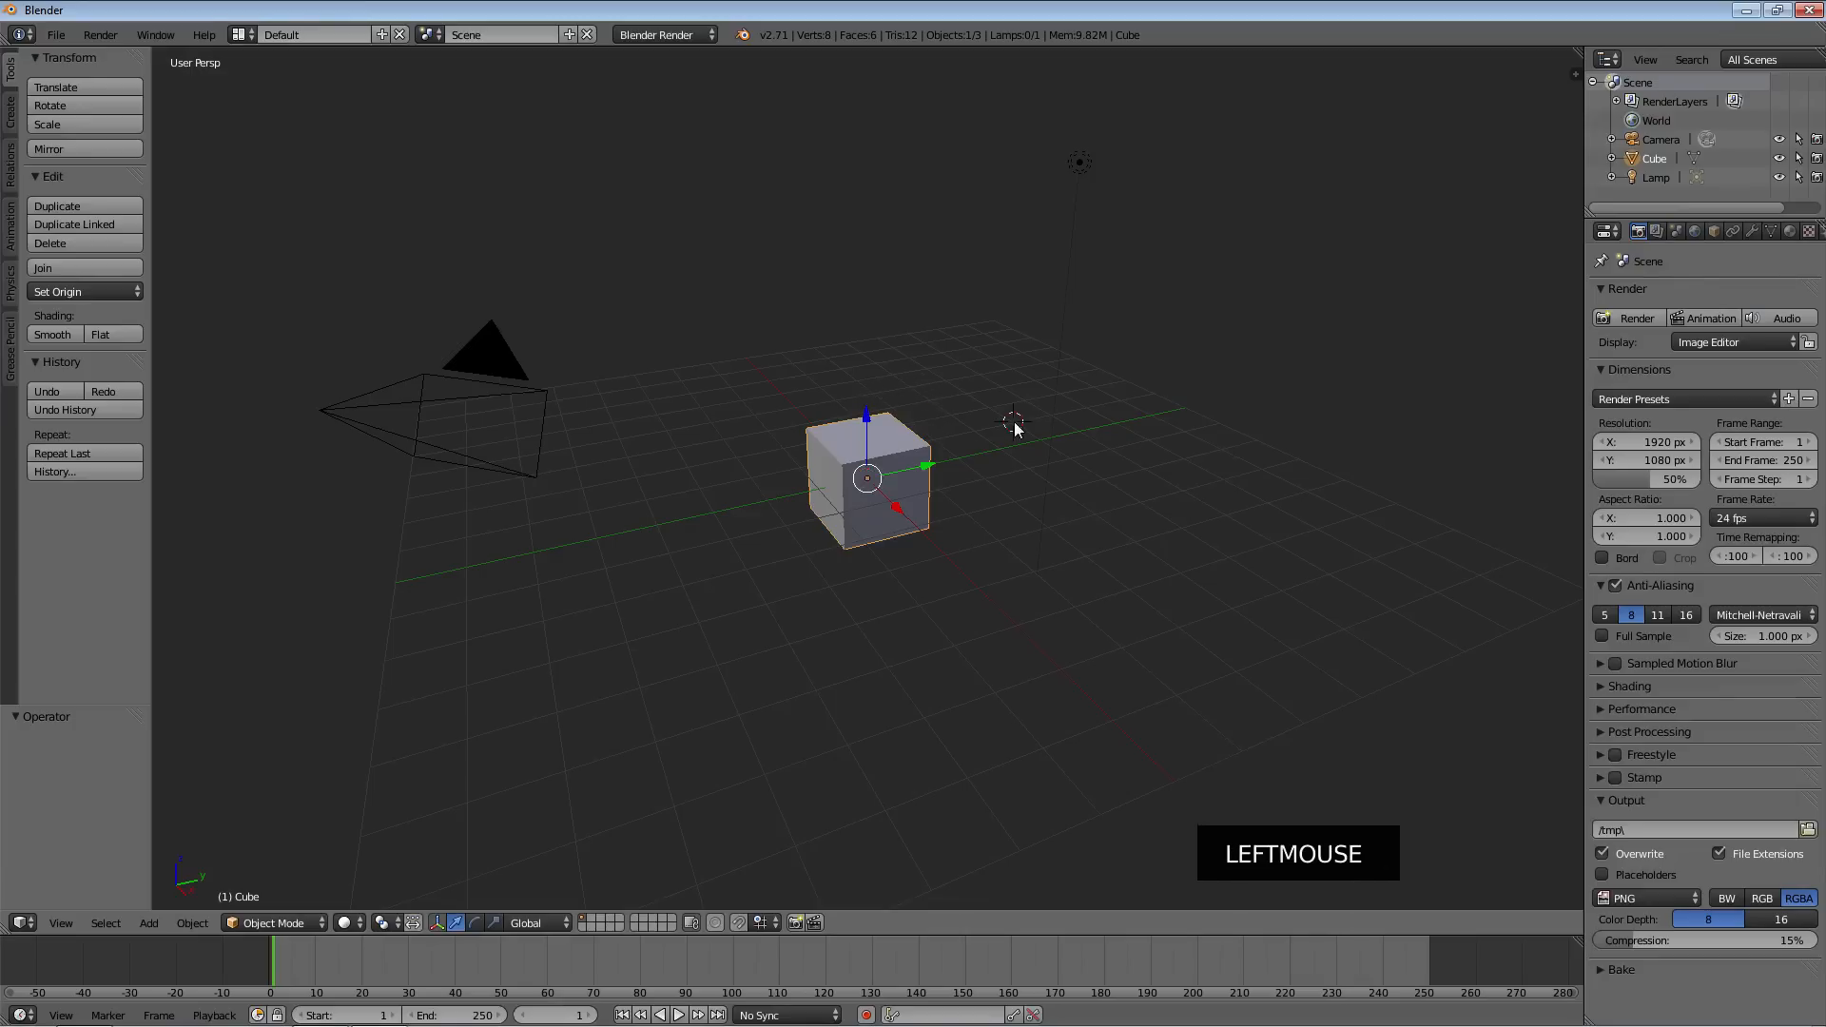
pyautogui.click(867, 478)
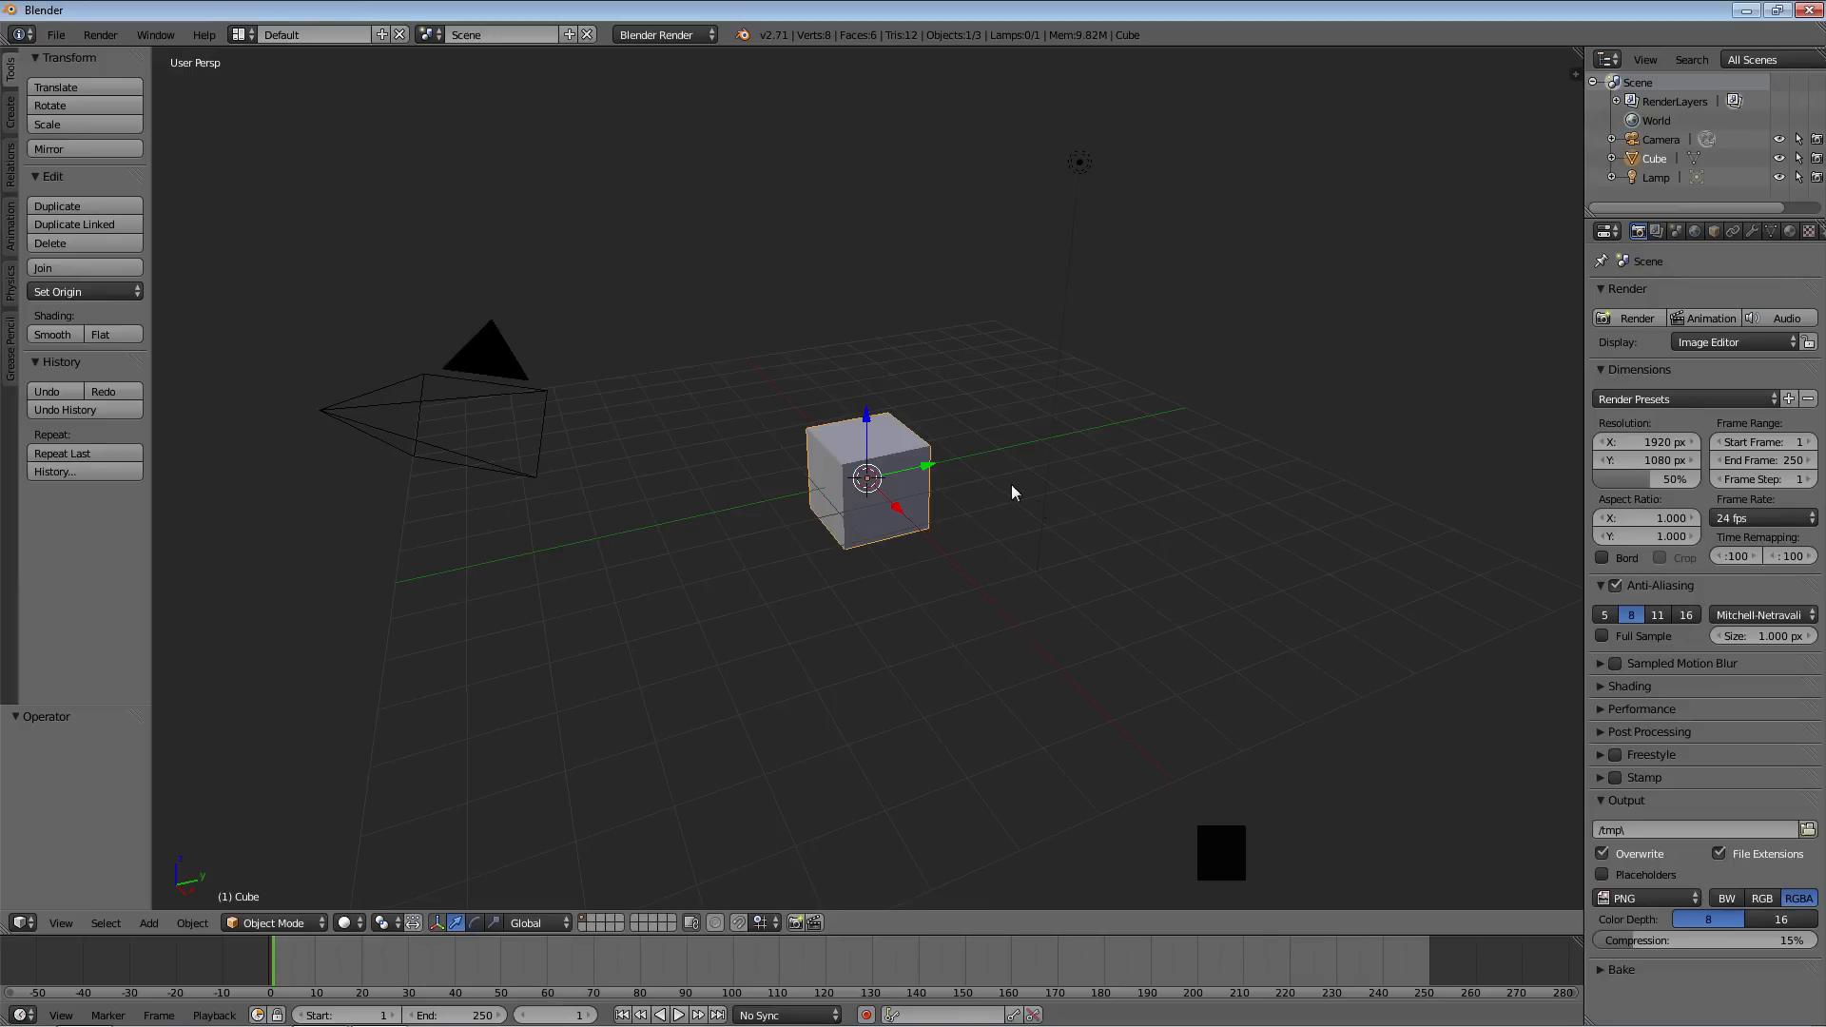
# Move the 3D cursor across the grid, finishing on the green Y axis line between the camera and the cube
pyautogui.click(993, 420)
pyautogui.click(1099, 437)
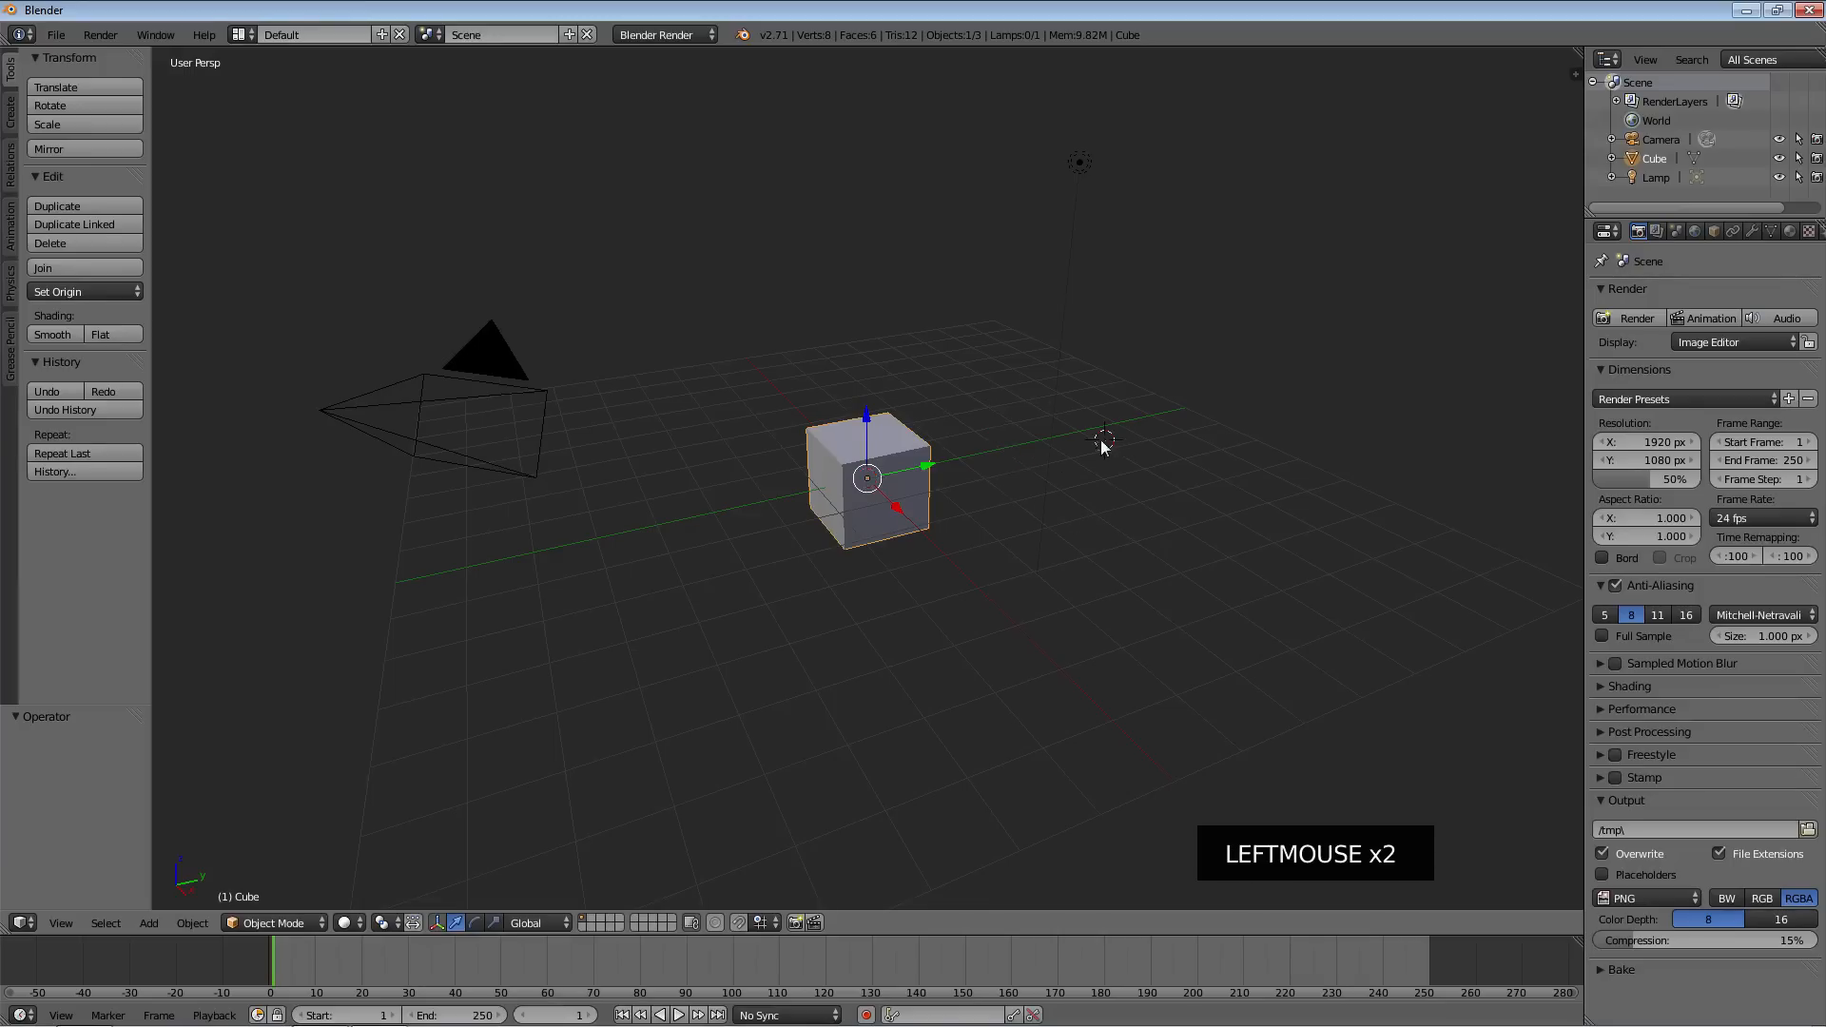
pyautogui.click(686, 525)
pyautogui.click(665, 524)
pyautogui.click(658, 526)
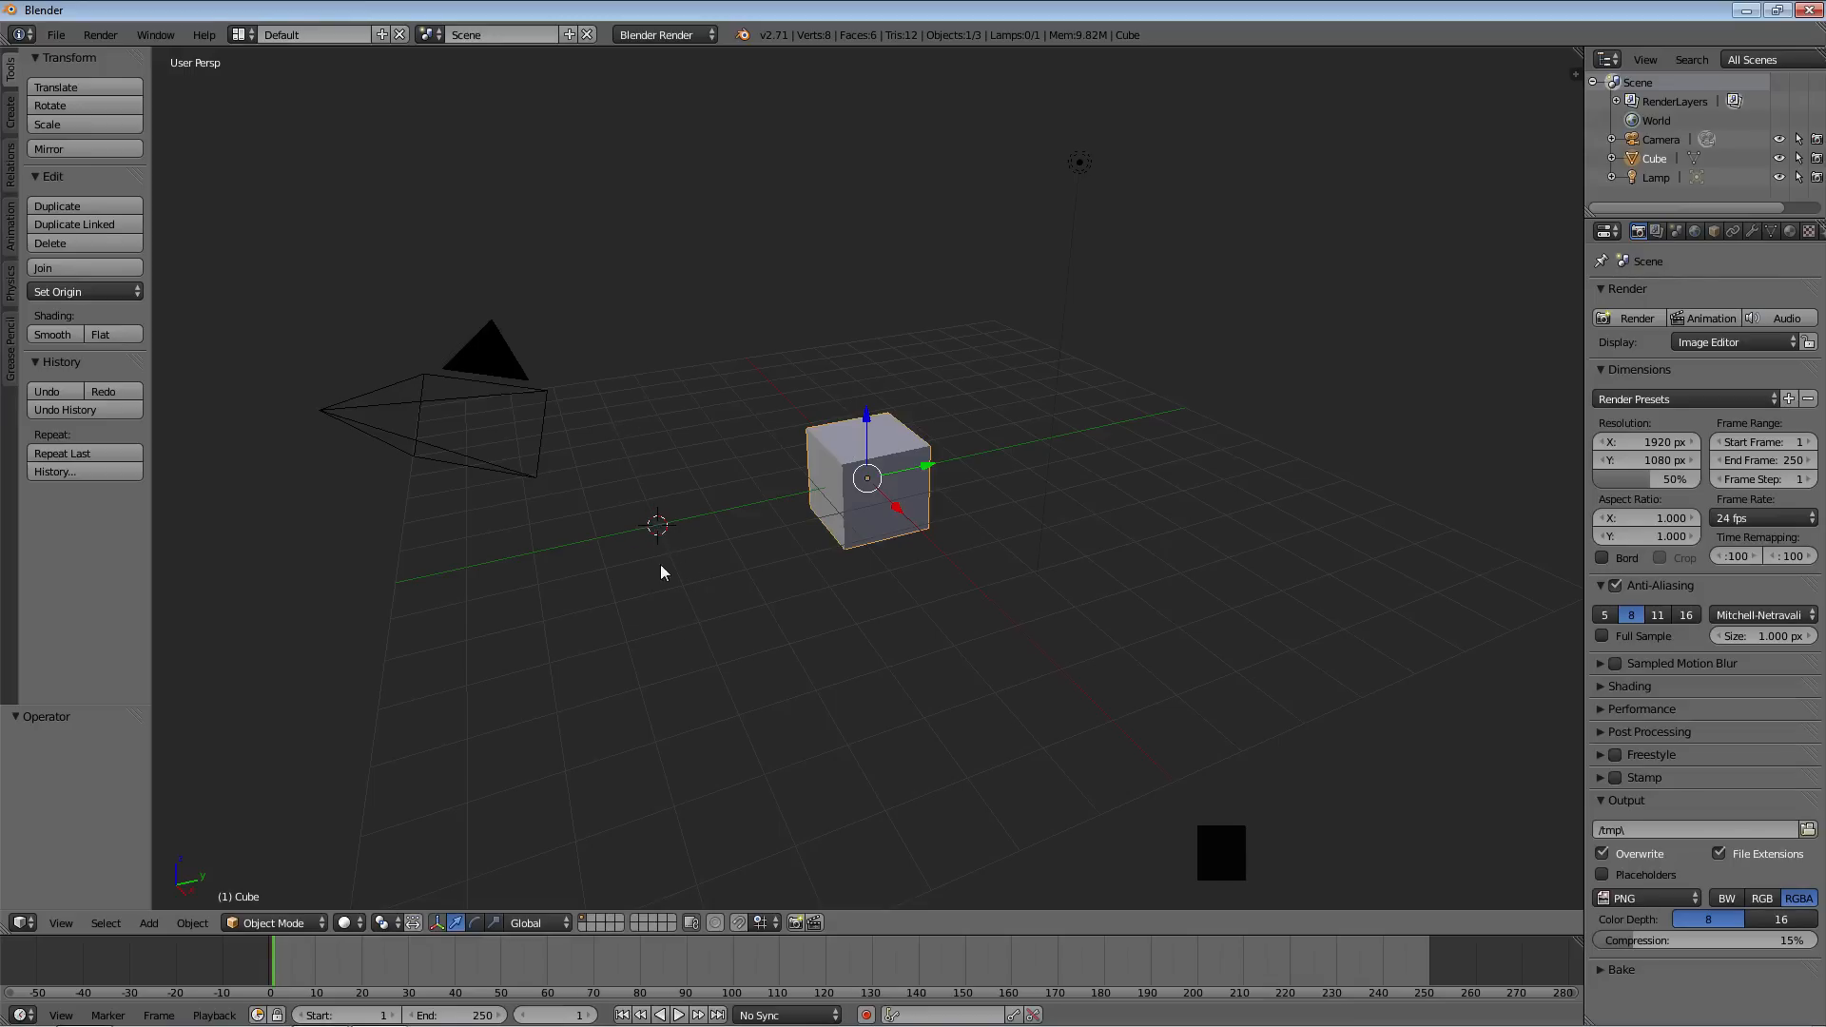
# Place the 3D cursor in the empty space above the far edge of the grid, behind the cube
pyautogui.moveTo(1037, 665)
pyautogui.mouseDown(button='middle')
pyautogui.moveTo(1010, 597)
pyautogui.moveTo(1064, 679)
pyautogui.mouseUp(button='middle')
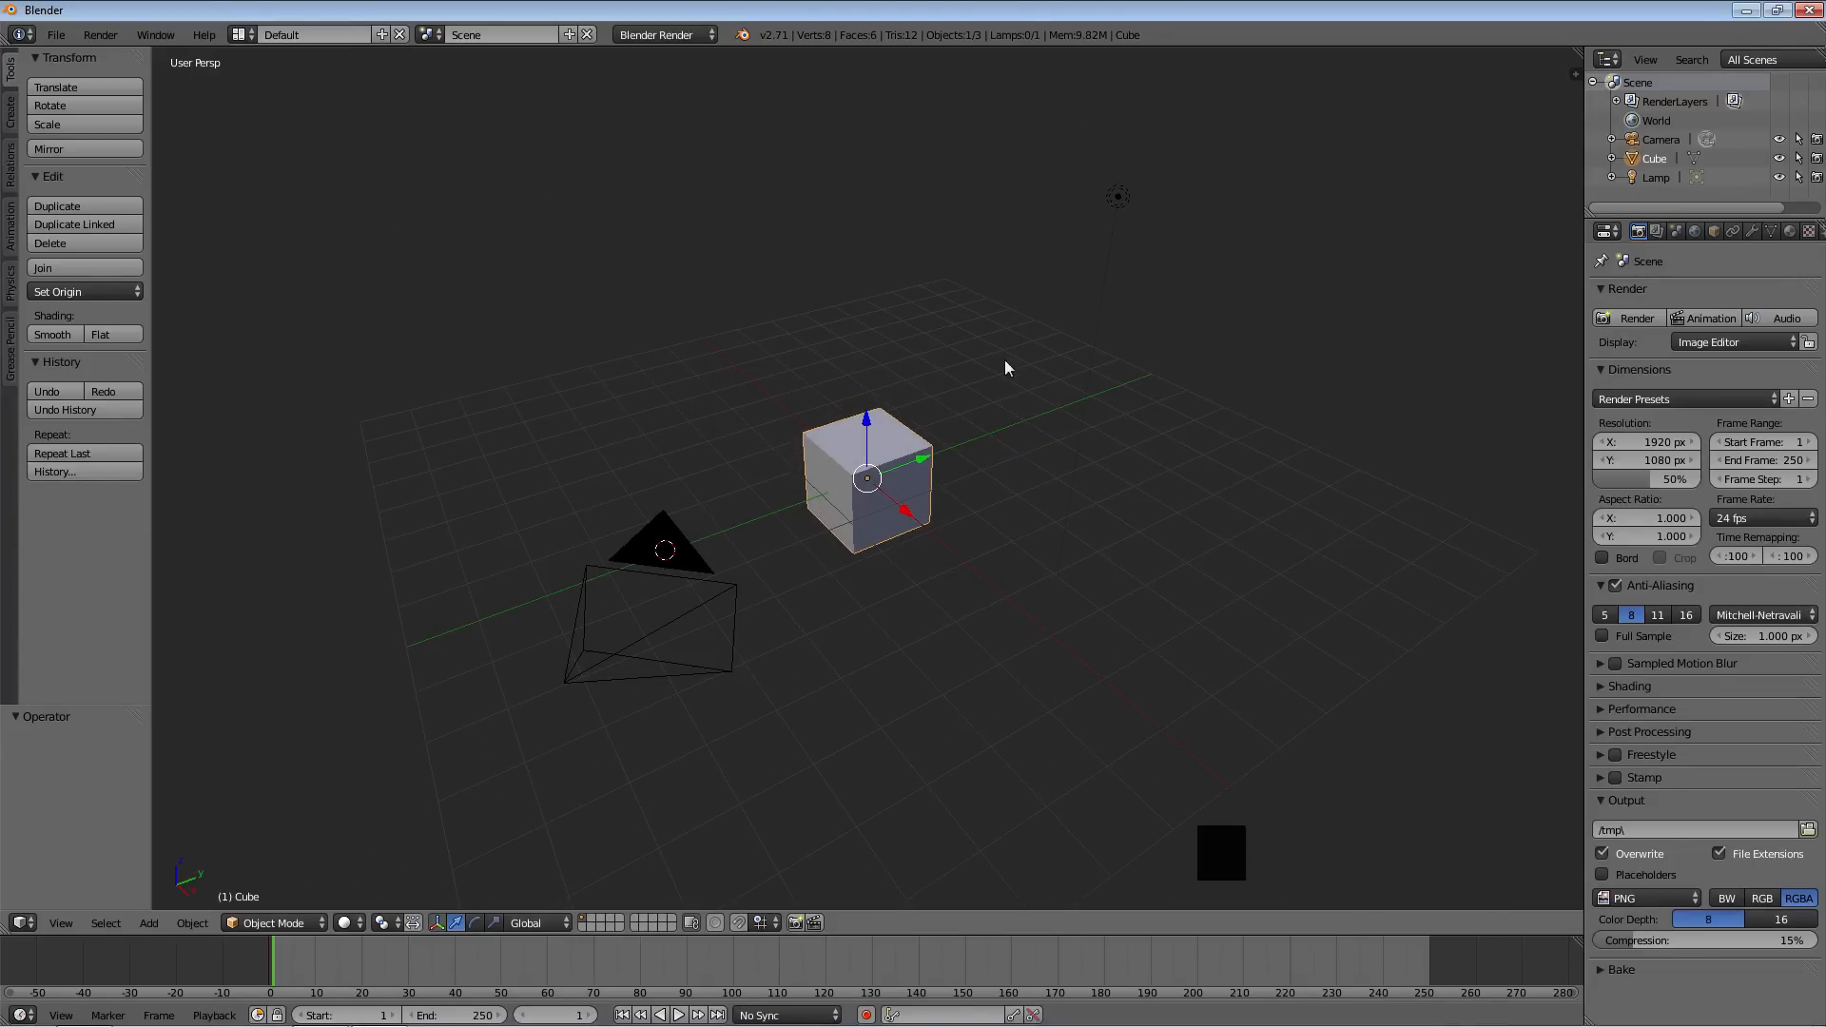
pyautogui.click(941, 288)
pyautogui.moveTo(1148, 459); pyautogui.dragTo(993, 352, button='middle')
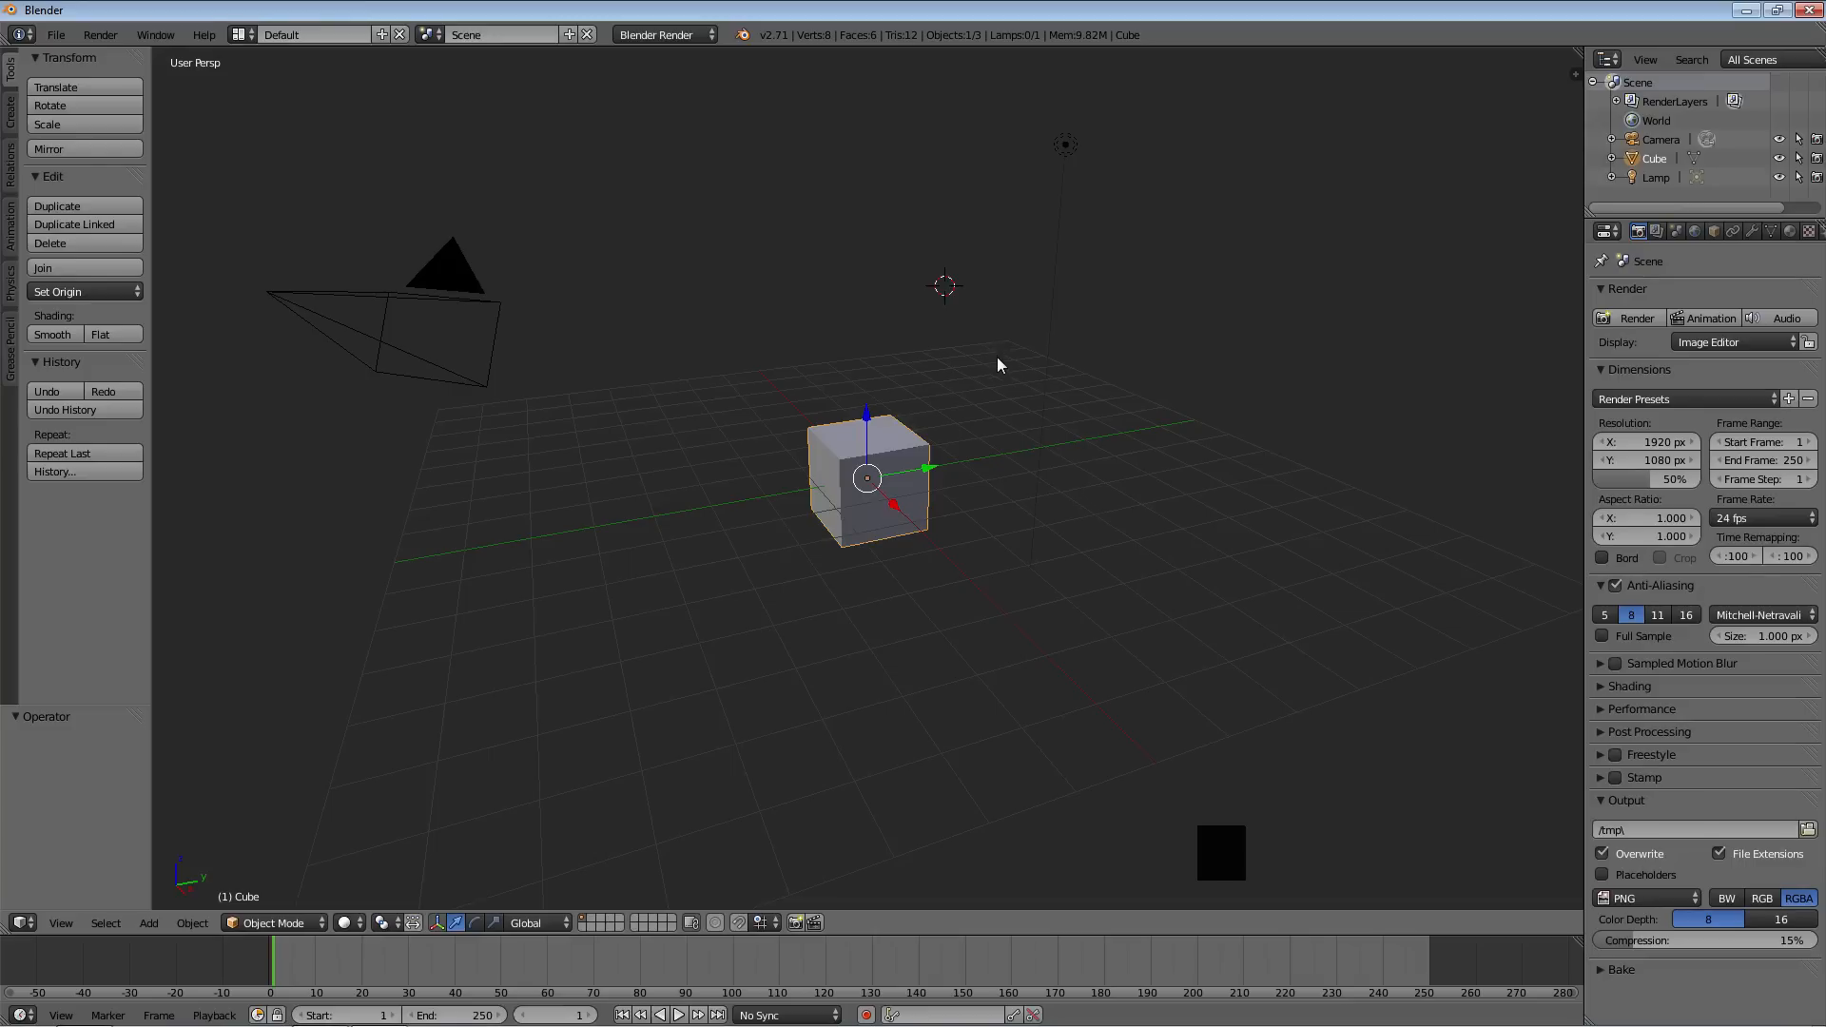
# Move the cube slightly along its axes with the translate manipulator, finishing with about 0.33 along X
pyautogui.click(867, 479)
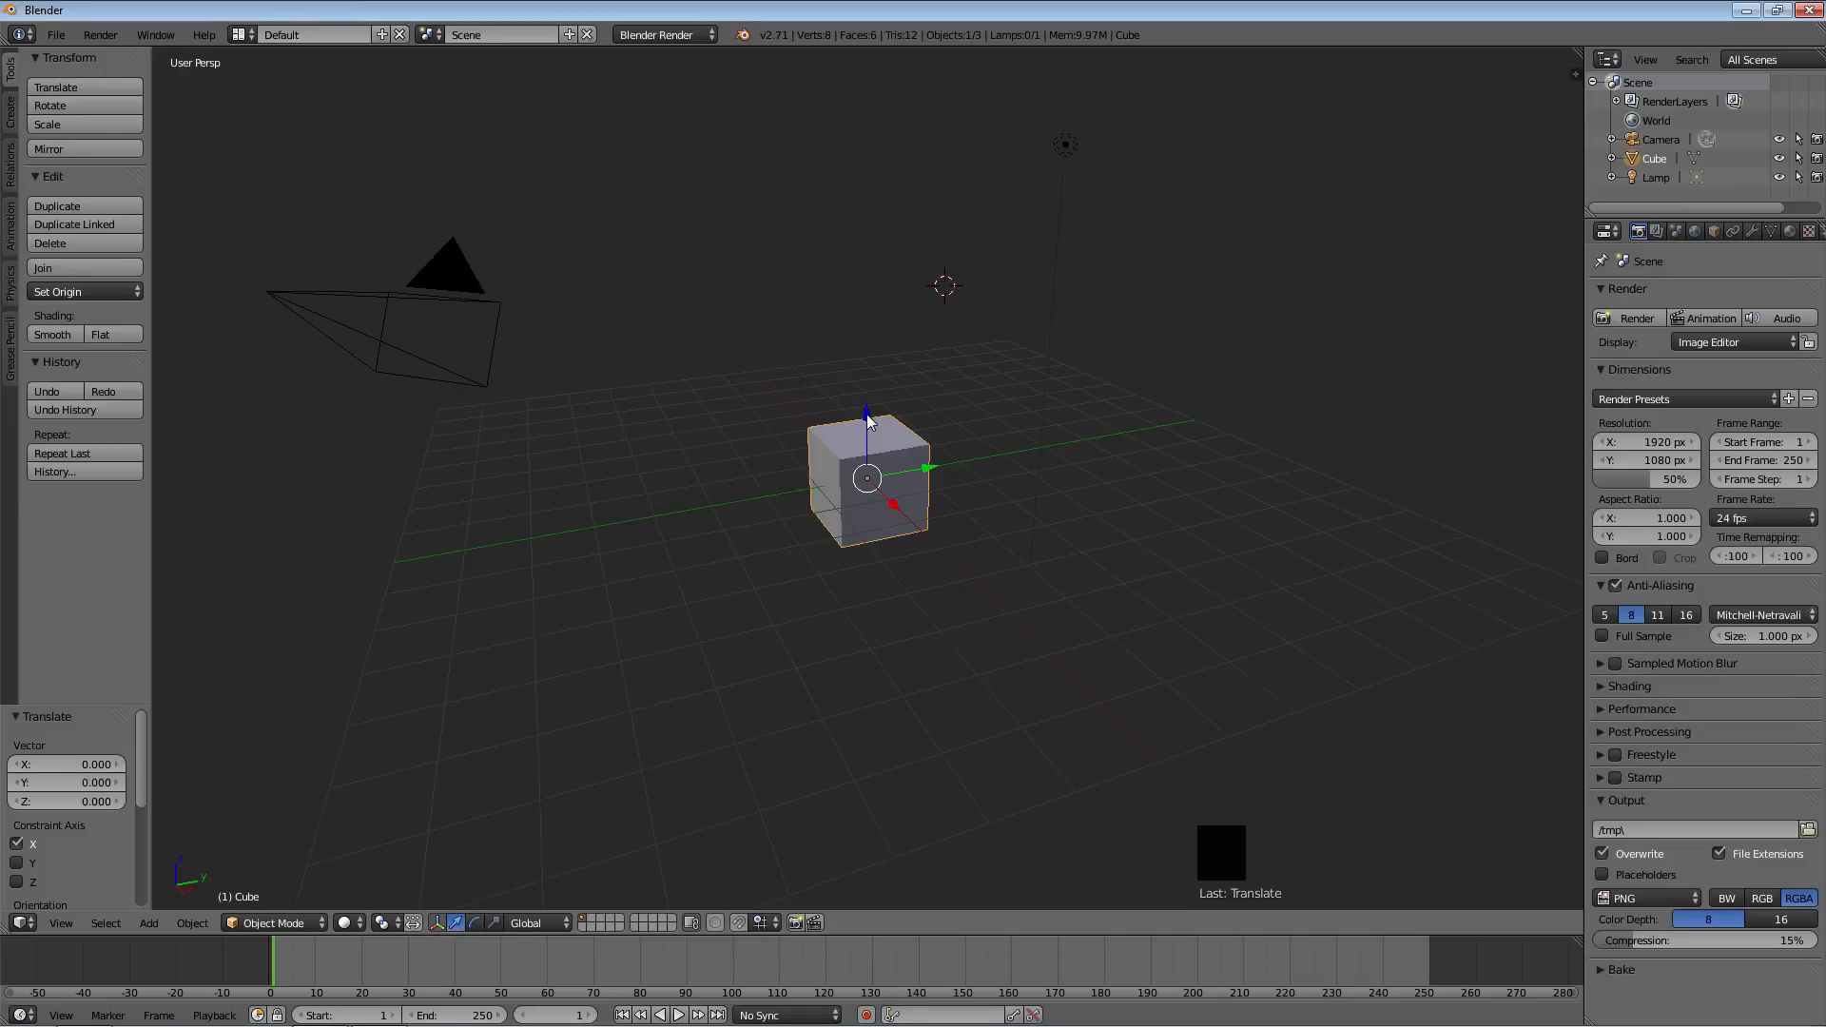
pyautogui.moveTo(867, 421)
pyautogui.mouseDown()
pyautogui.moveTo(873, 385)
pyautogui.moveTo(876, 402)
pyautogui.mouseUp()
pyautogui.moveTo(926, 460); pyautogui.dragTo(886, 499)
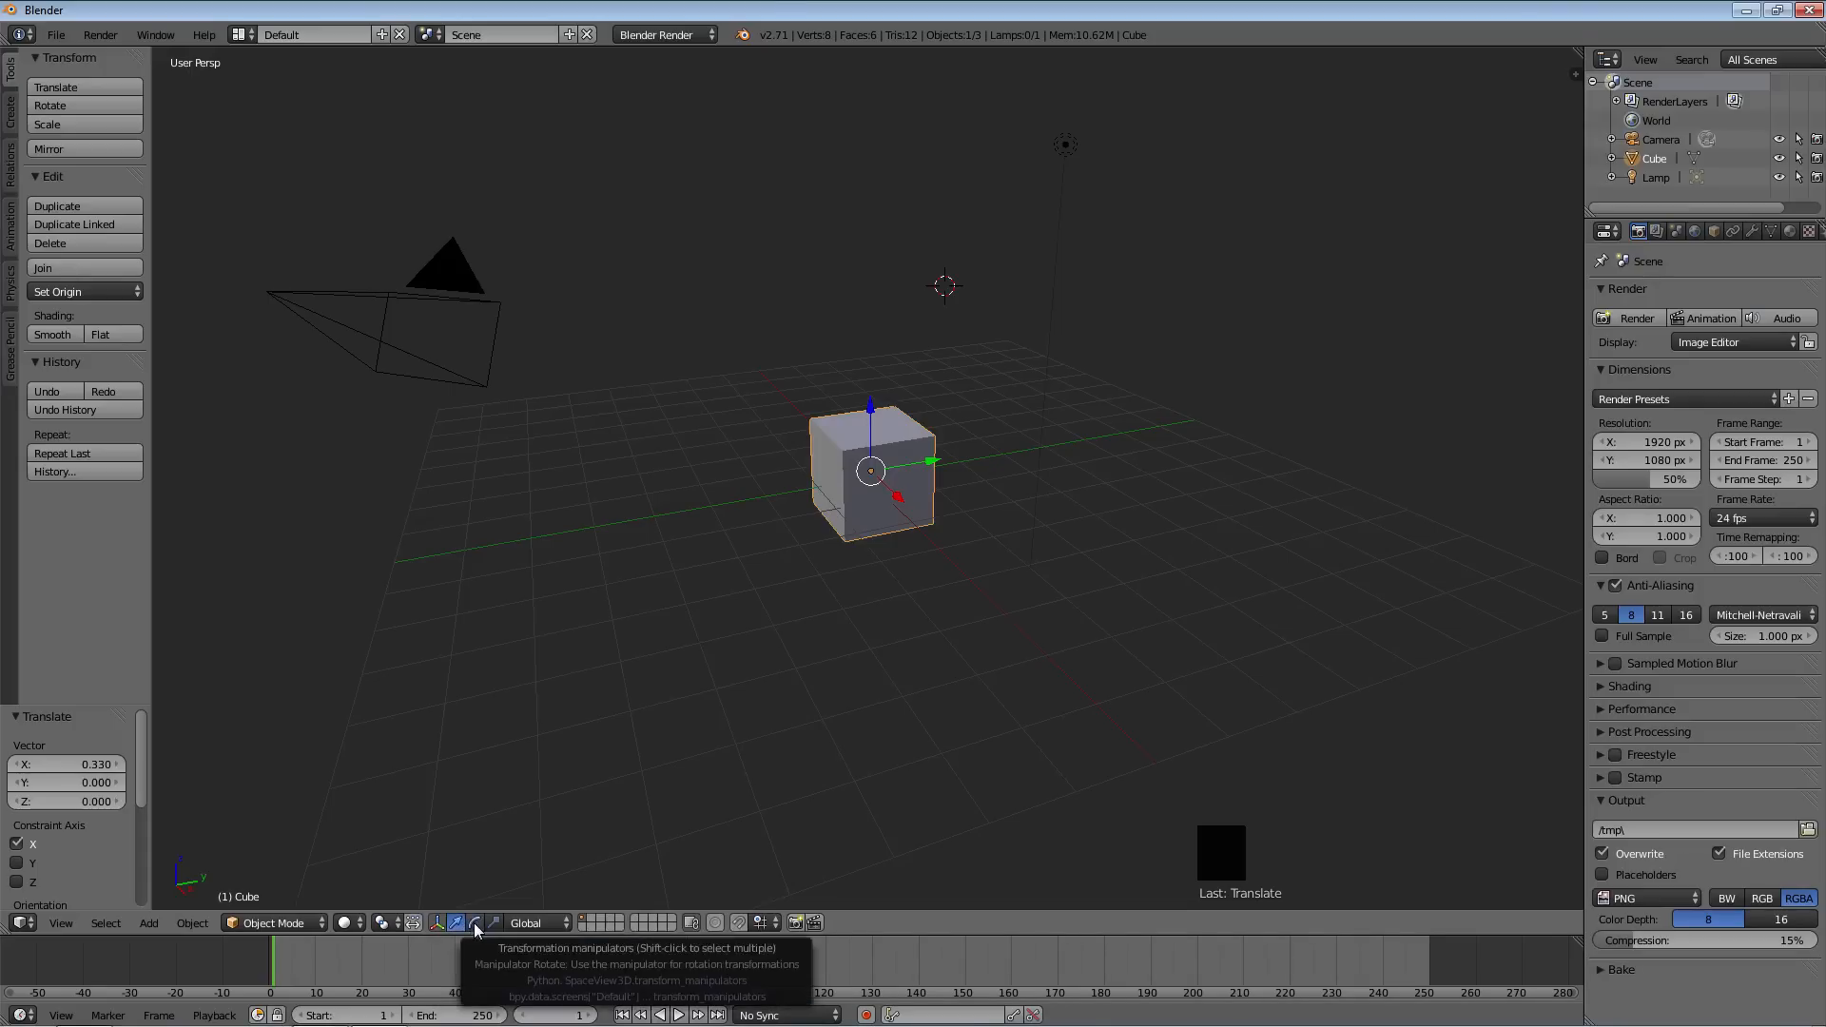
# Rotate the cube about -0.15° around X with the rotate manipulator, and scale it by about 1.071 along Z with the scale manipulator
pyautogui.click(474, 923)
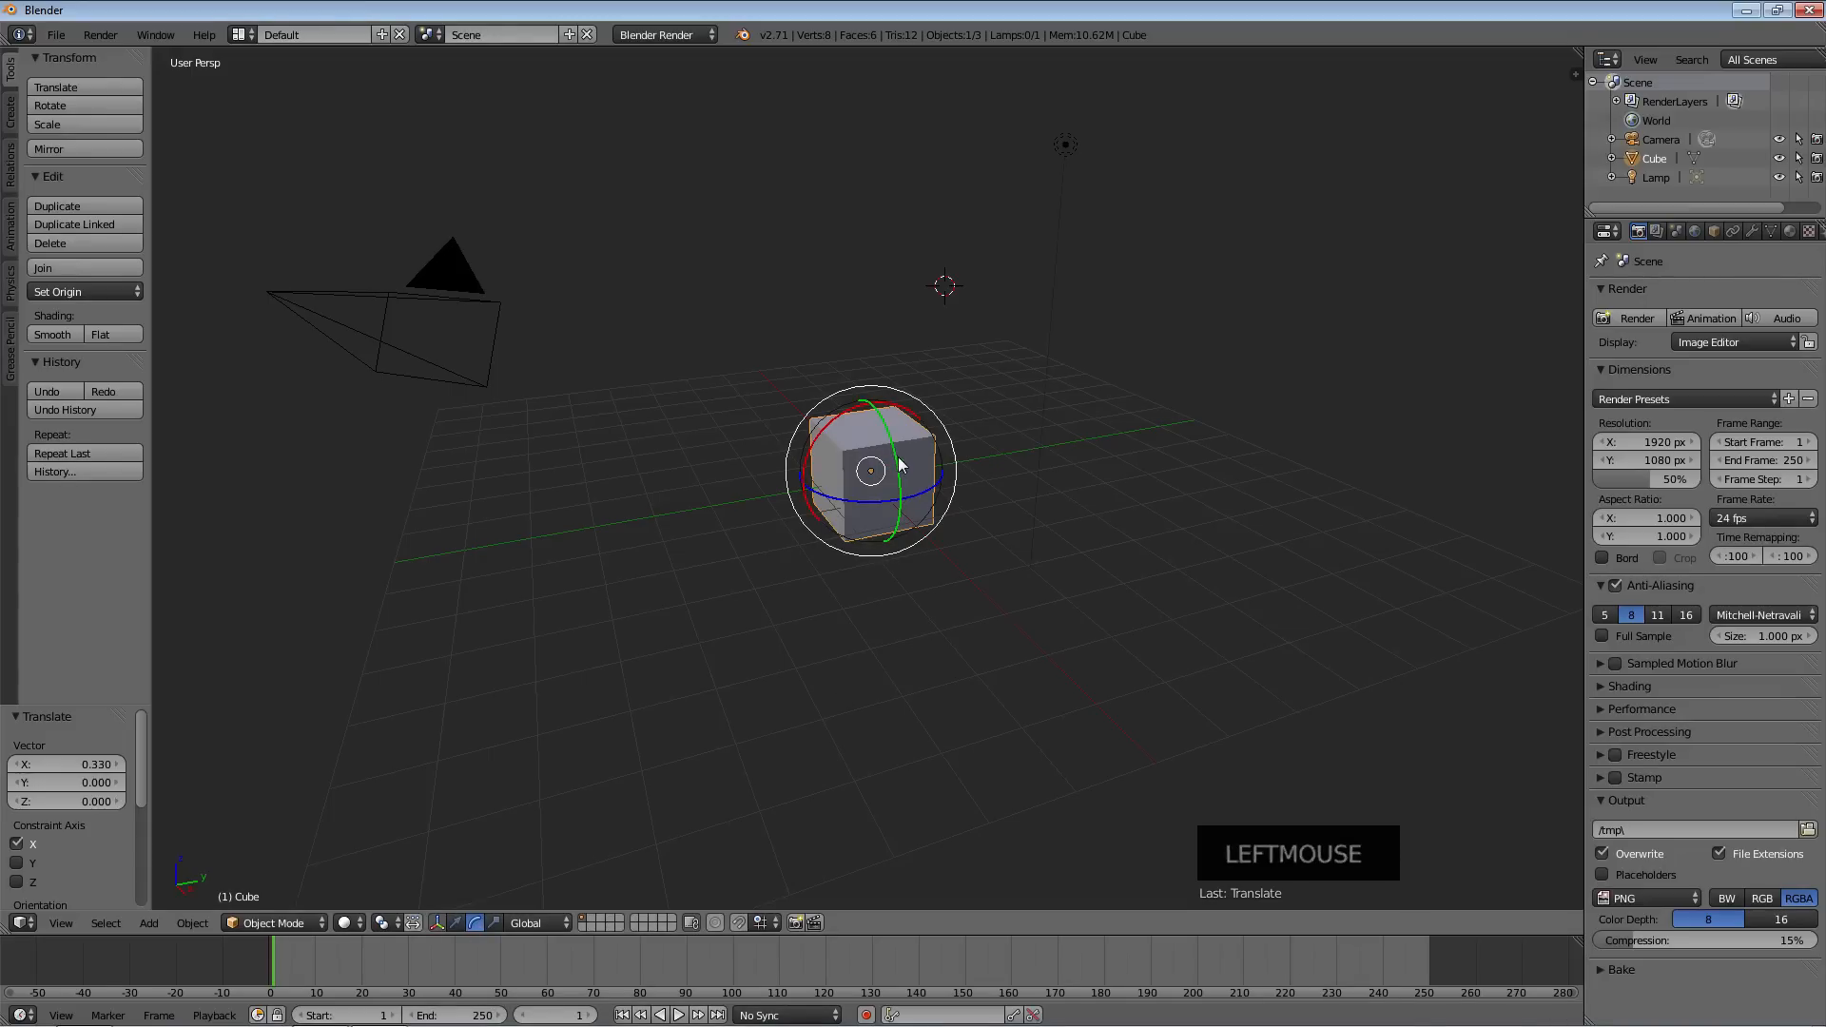
pyautogui.moveTo(809, 468)
pyautogui.mouseDown()
pyautogui.moveTo(824, 530)
pyautogui.moveTo(799, 460)
pyautogui.mouseUp()
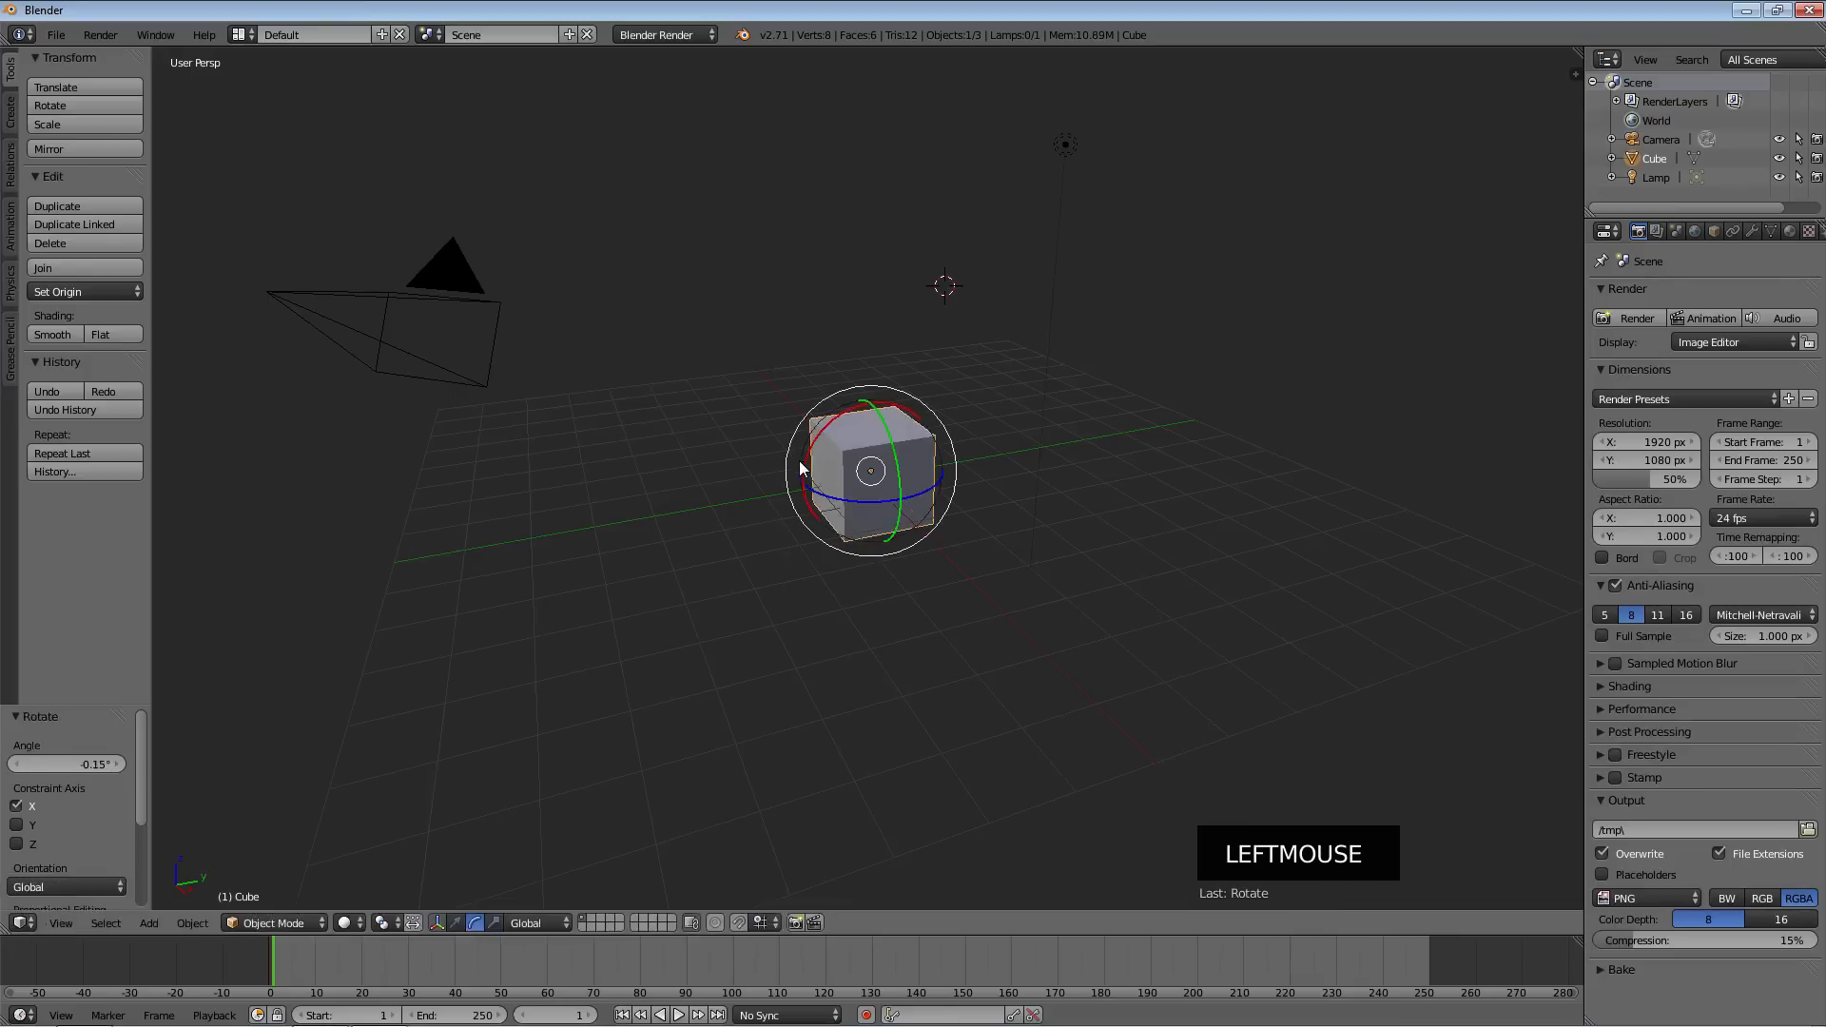
pyautogui.click(494, 921)
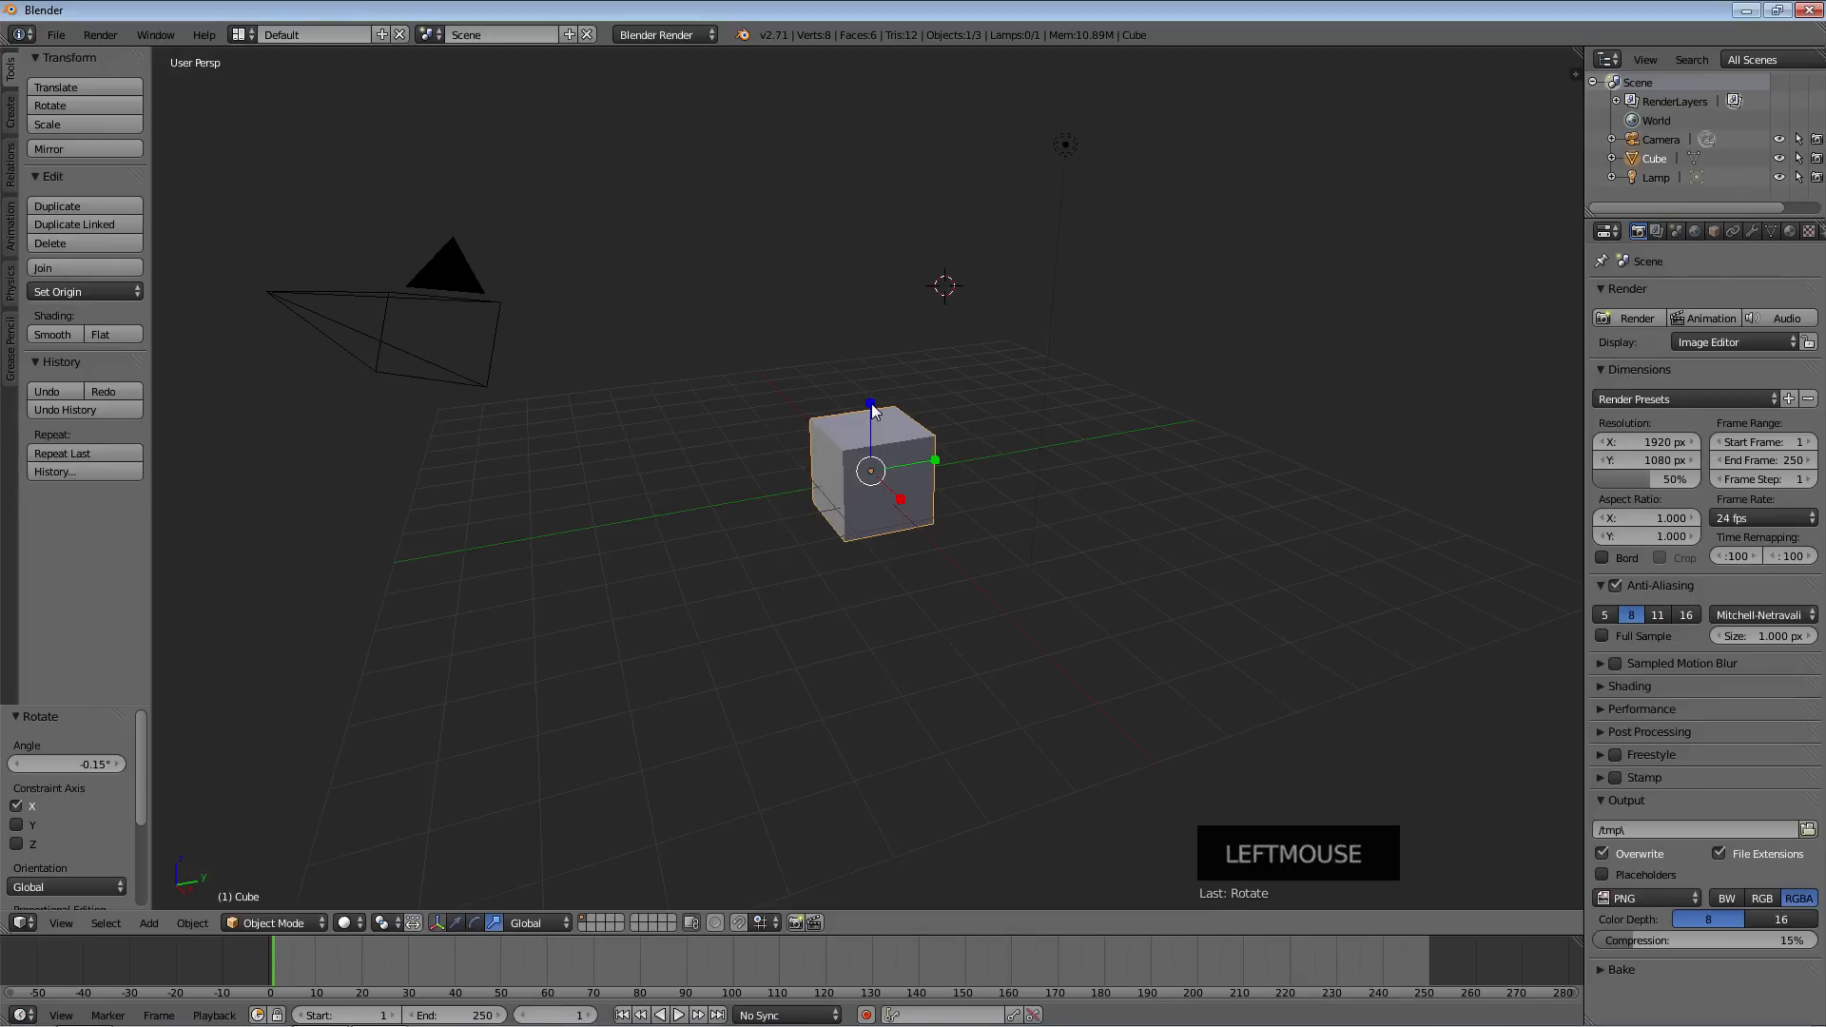
pyautogui.moveTo(872, 407)
pyautogui.mouseDown()
pyautogui.moveTo(872, 339)
pyautogui.moveTo(870, 408)
pyautogui.mouseUp()
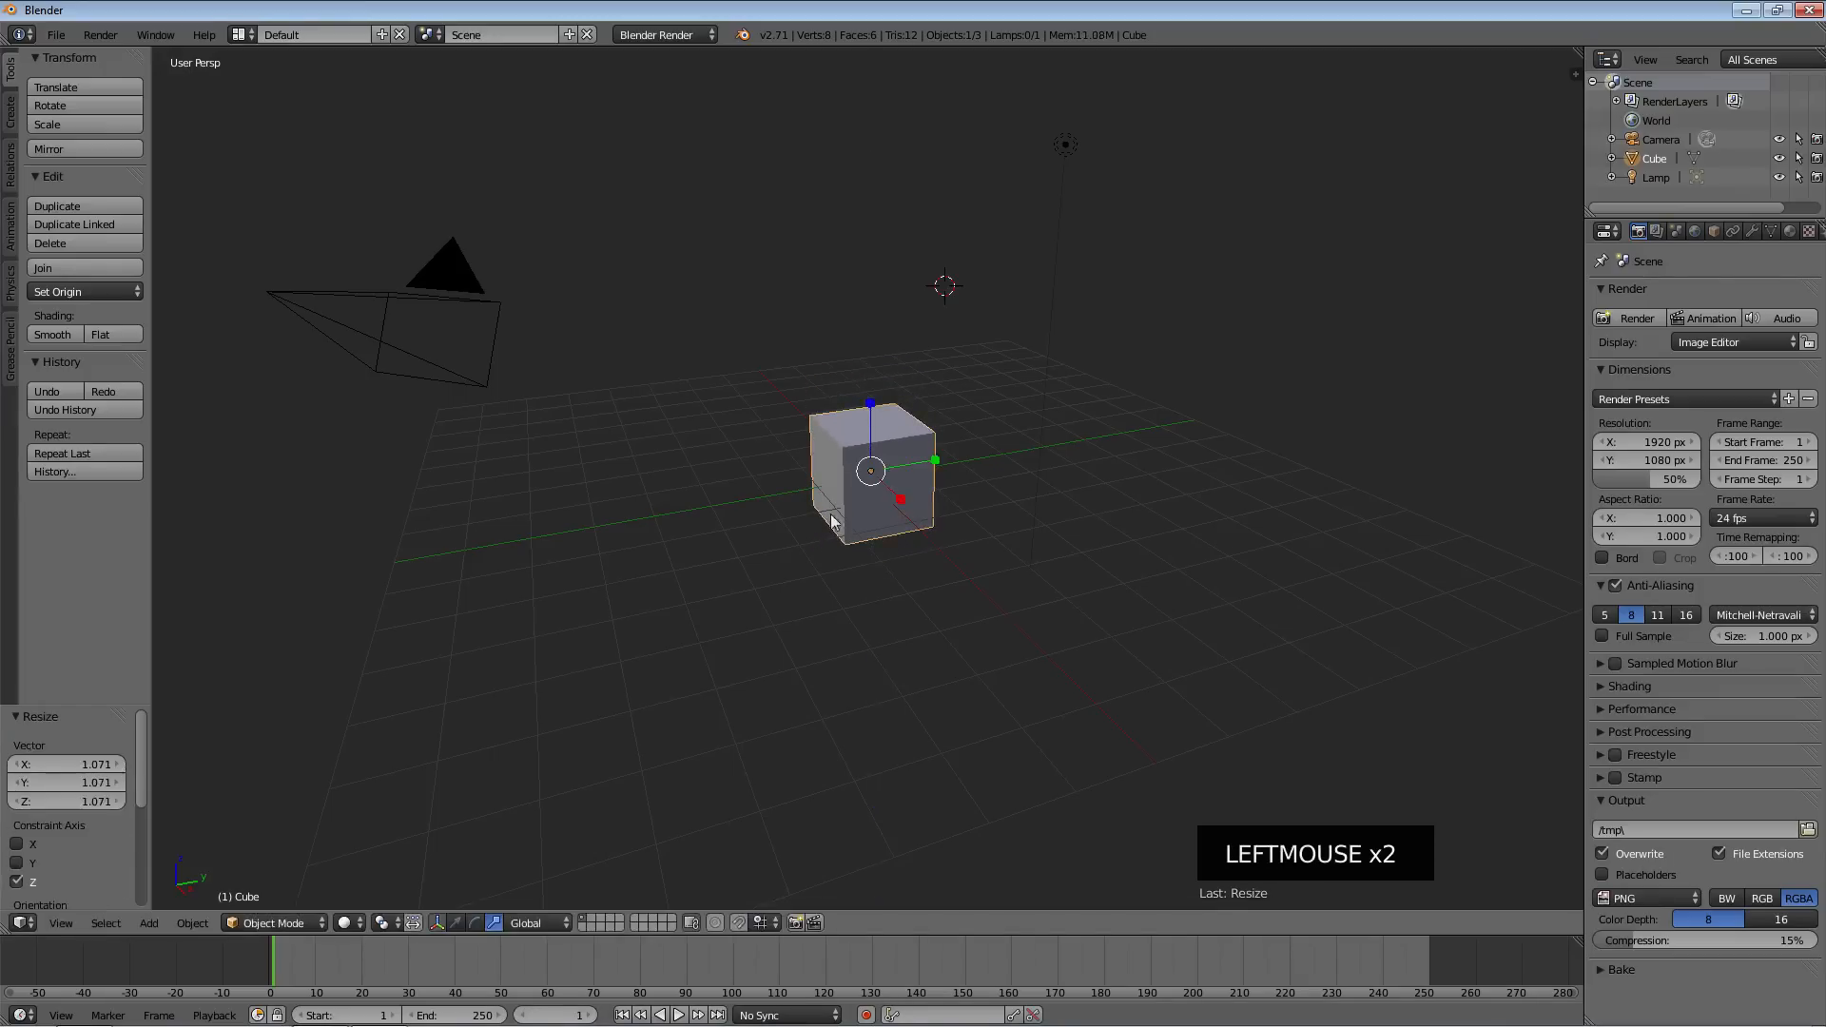
# Switch back to the translate manipulator and toggle the 3D manipulator's display, leaving it hidden
pyautogui.click(456, 923)
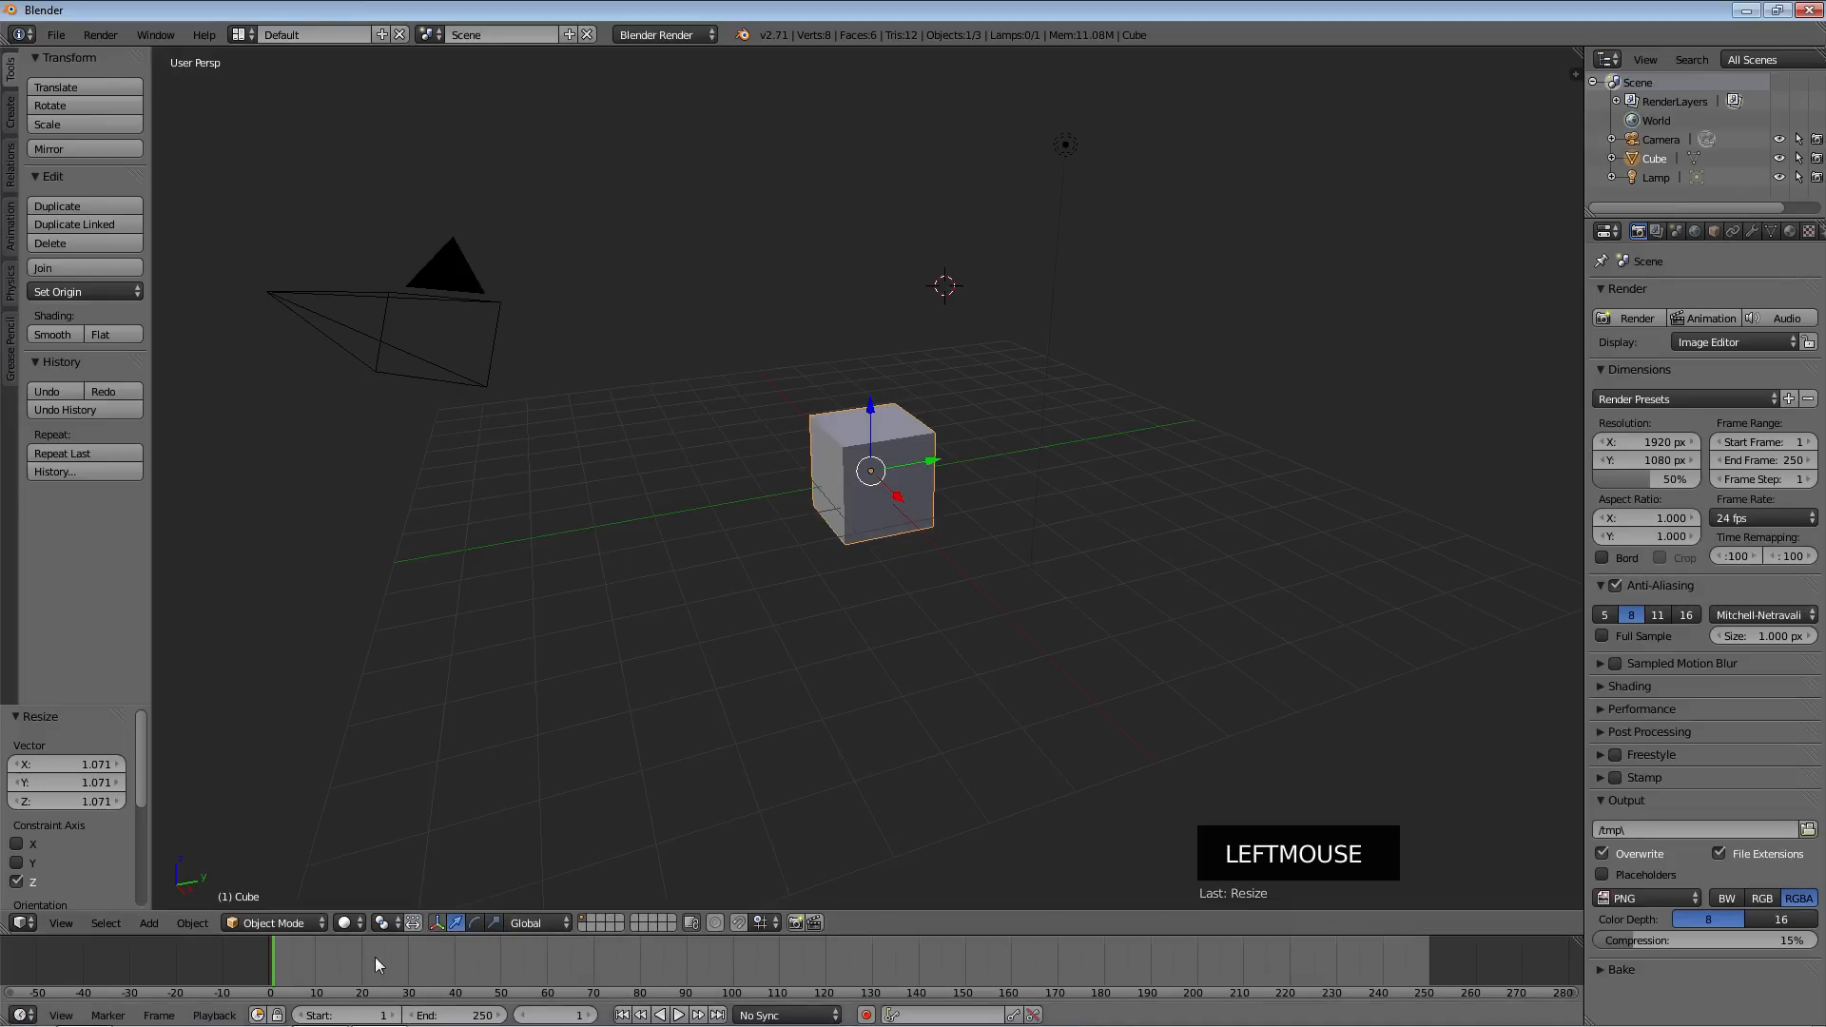
pyautogui.click(437, 924)
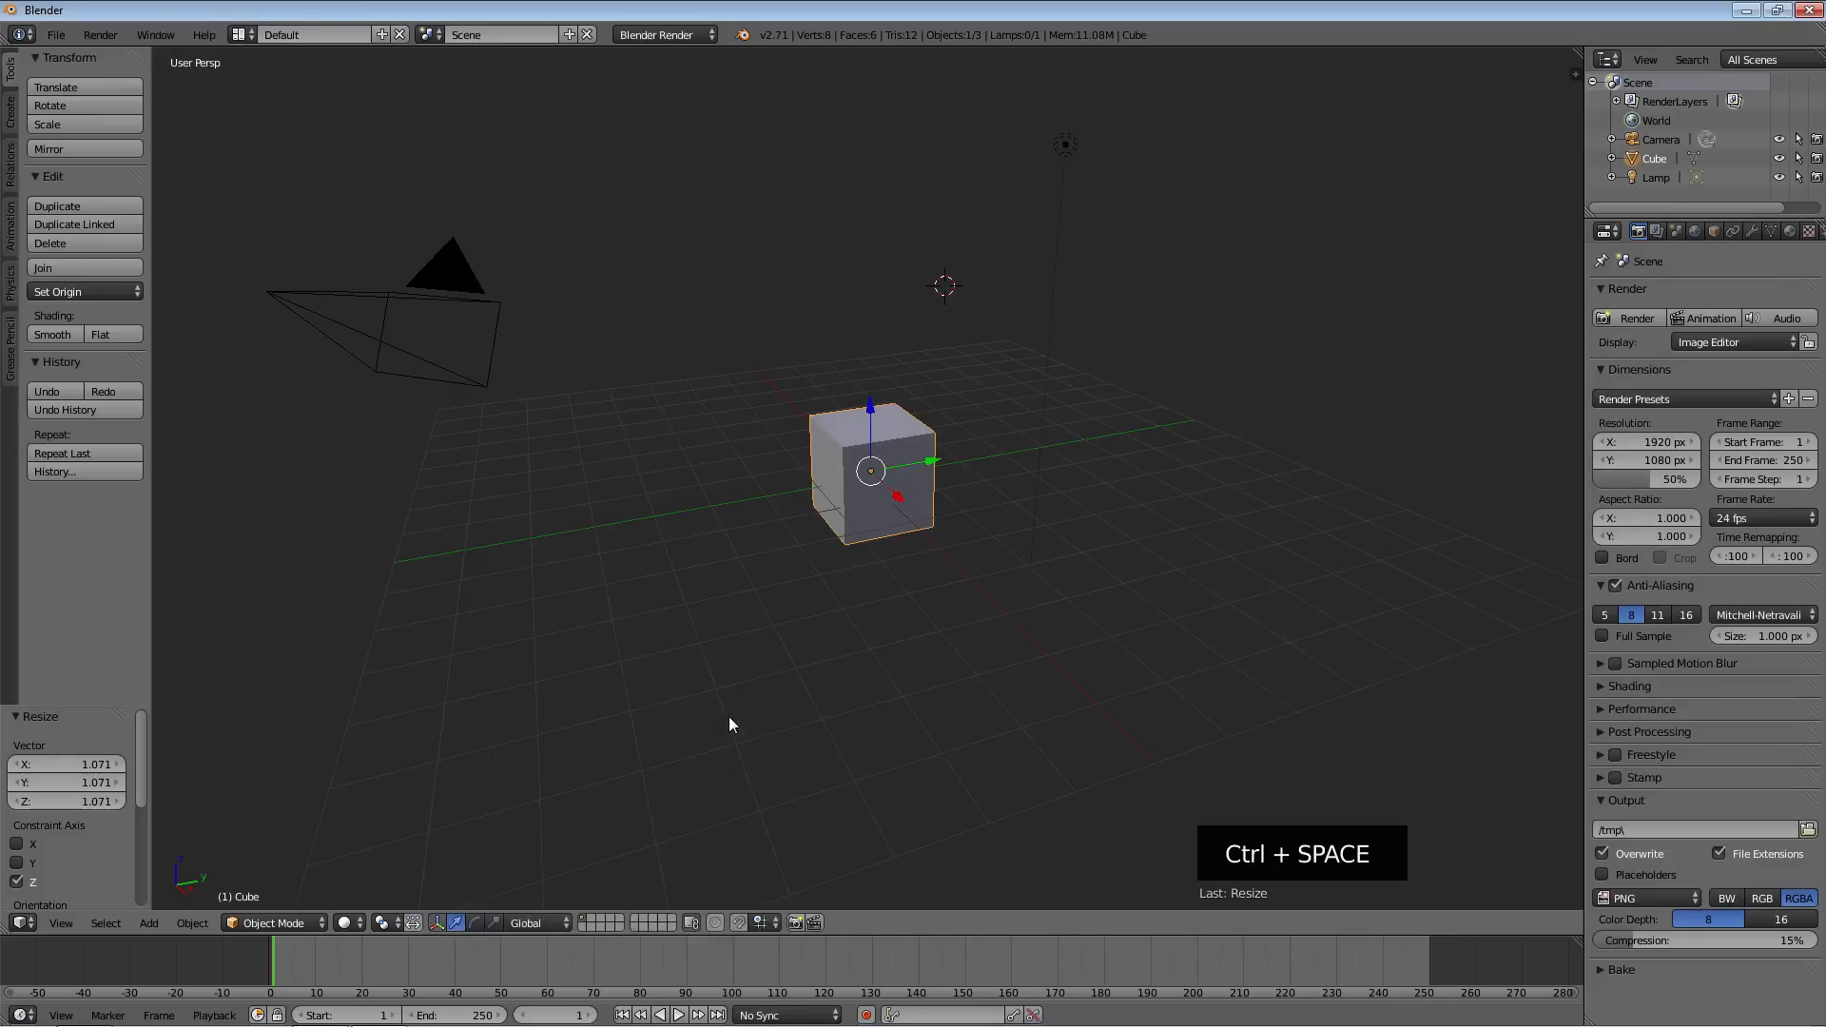
pyautogui.hotkey('ctrl', 'space')
pyautogui.hotkey('ctrl', 'space')
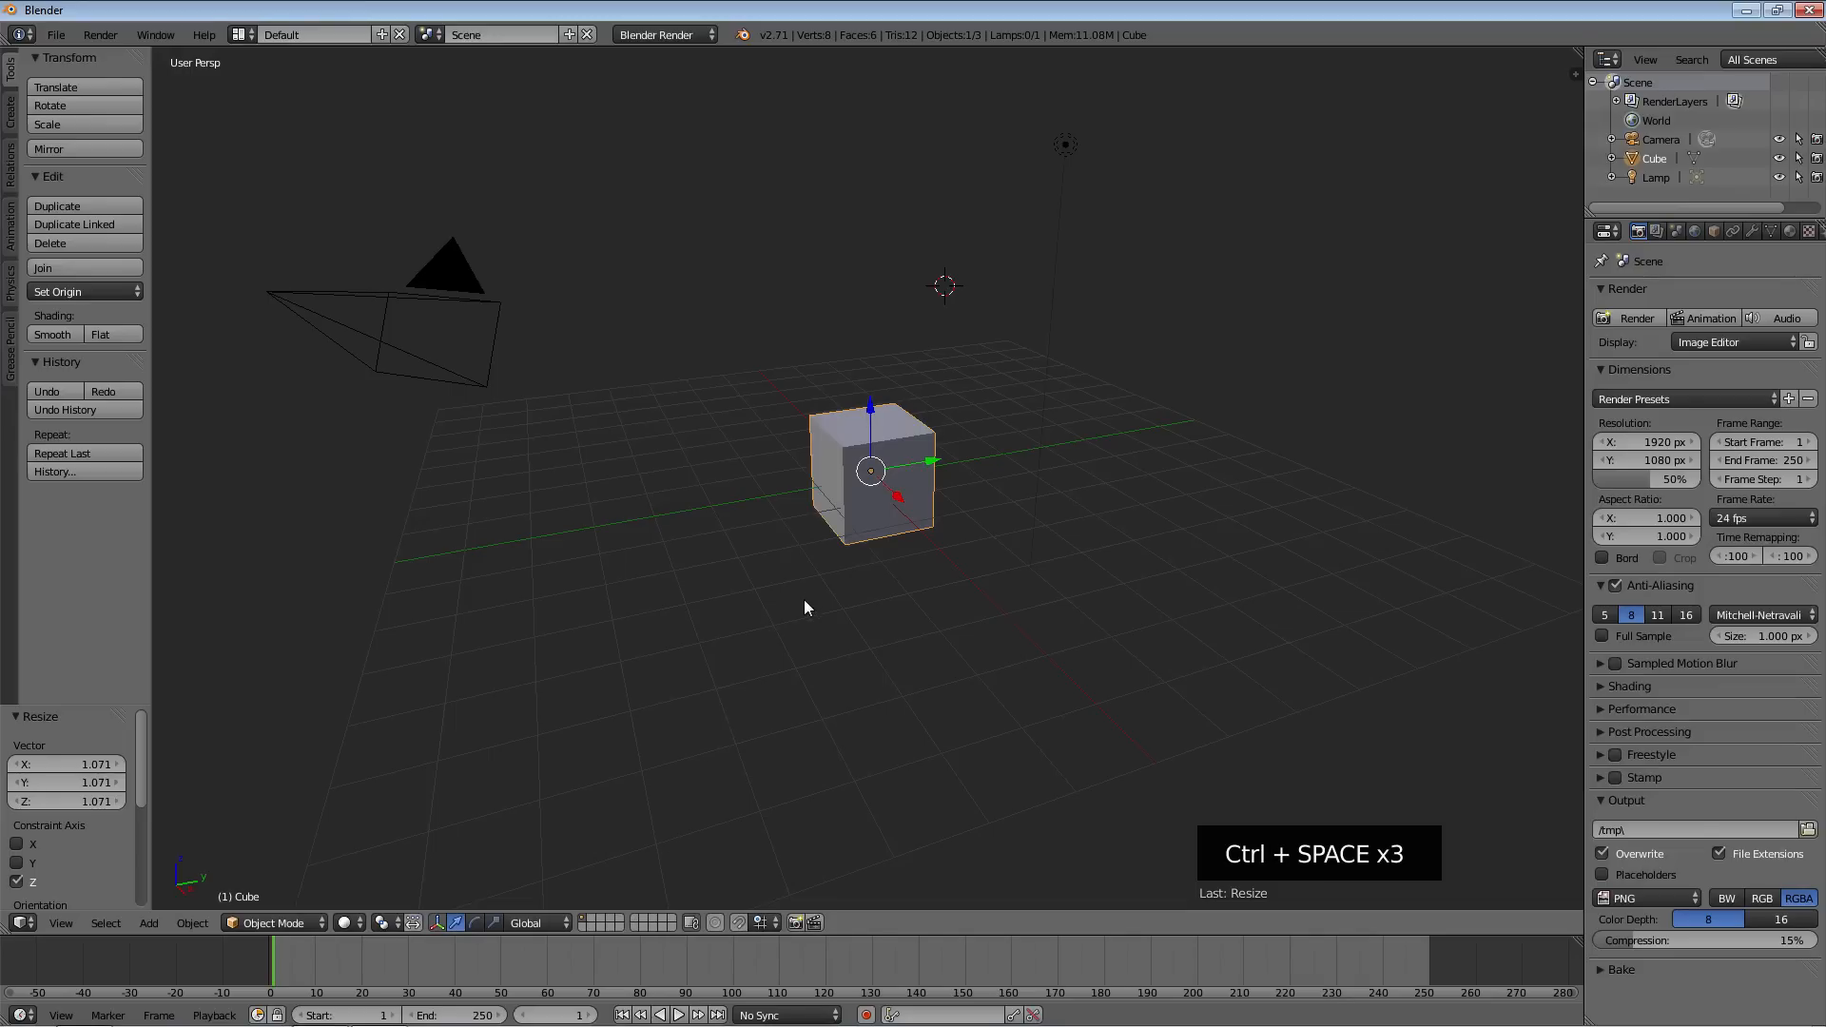
pyautogui.hotkey('ctrl', 'space')
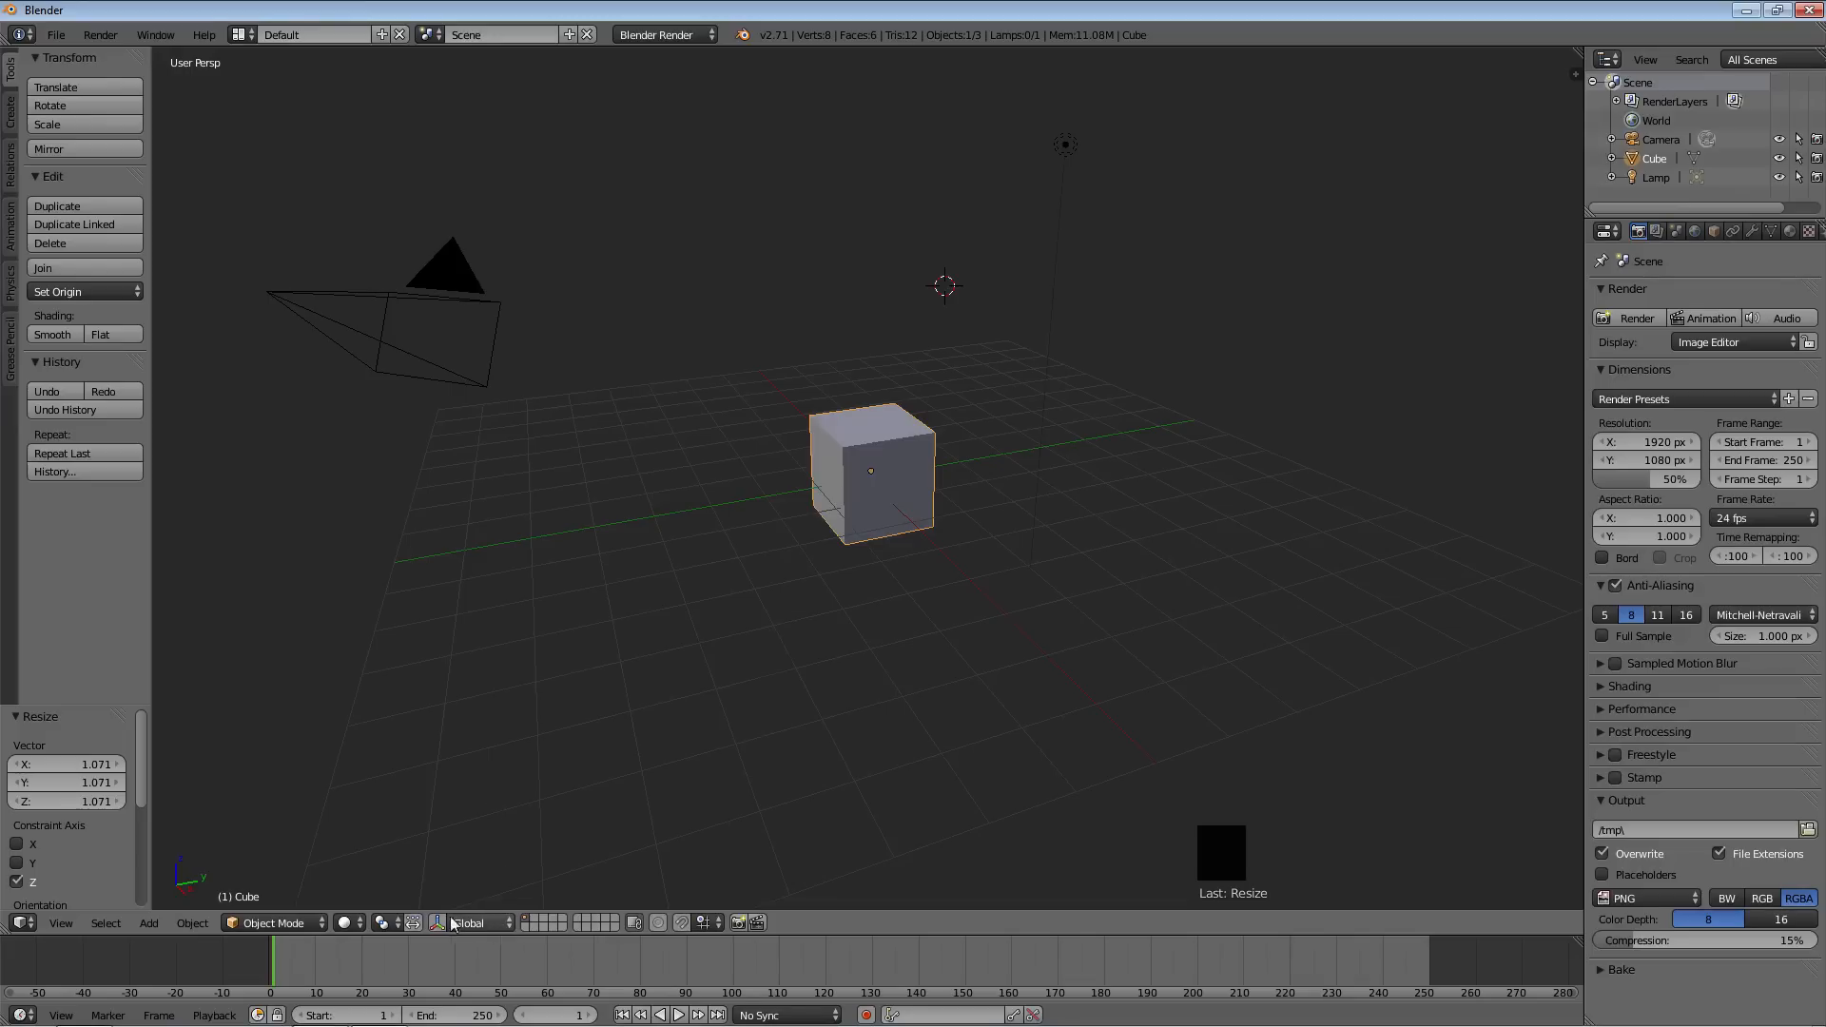
# Set the pivot point to Median Point and try rotating the cube around it, including a free trackball rotation
pyautogui.click(390, 920)
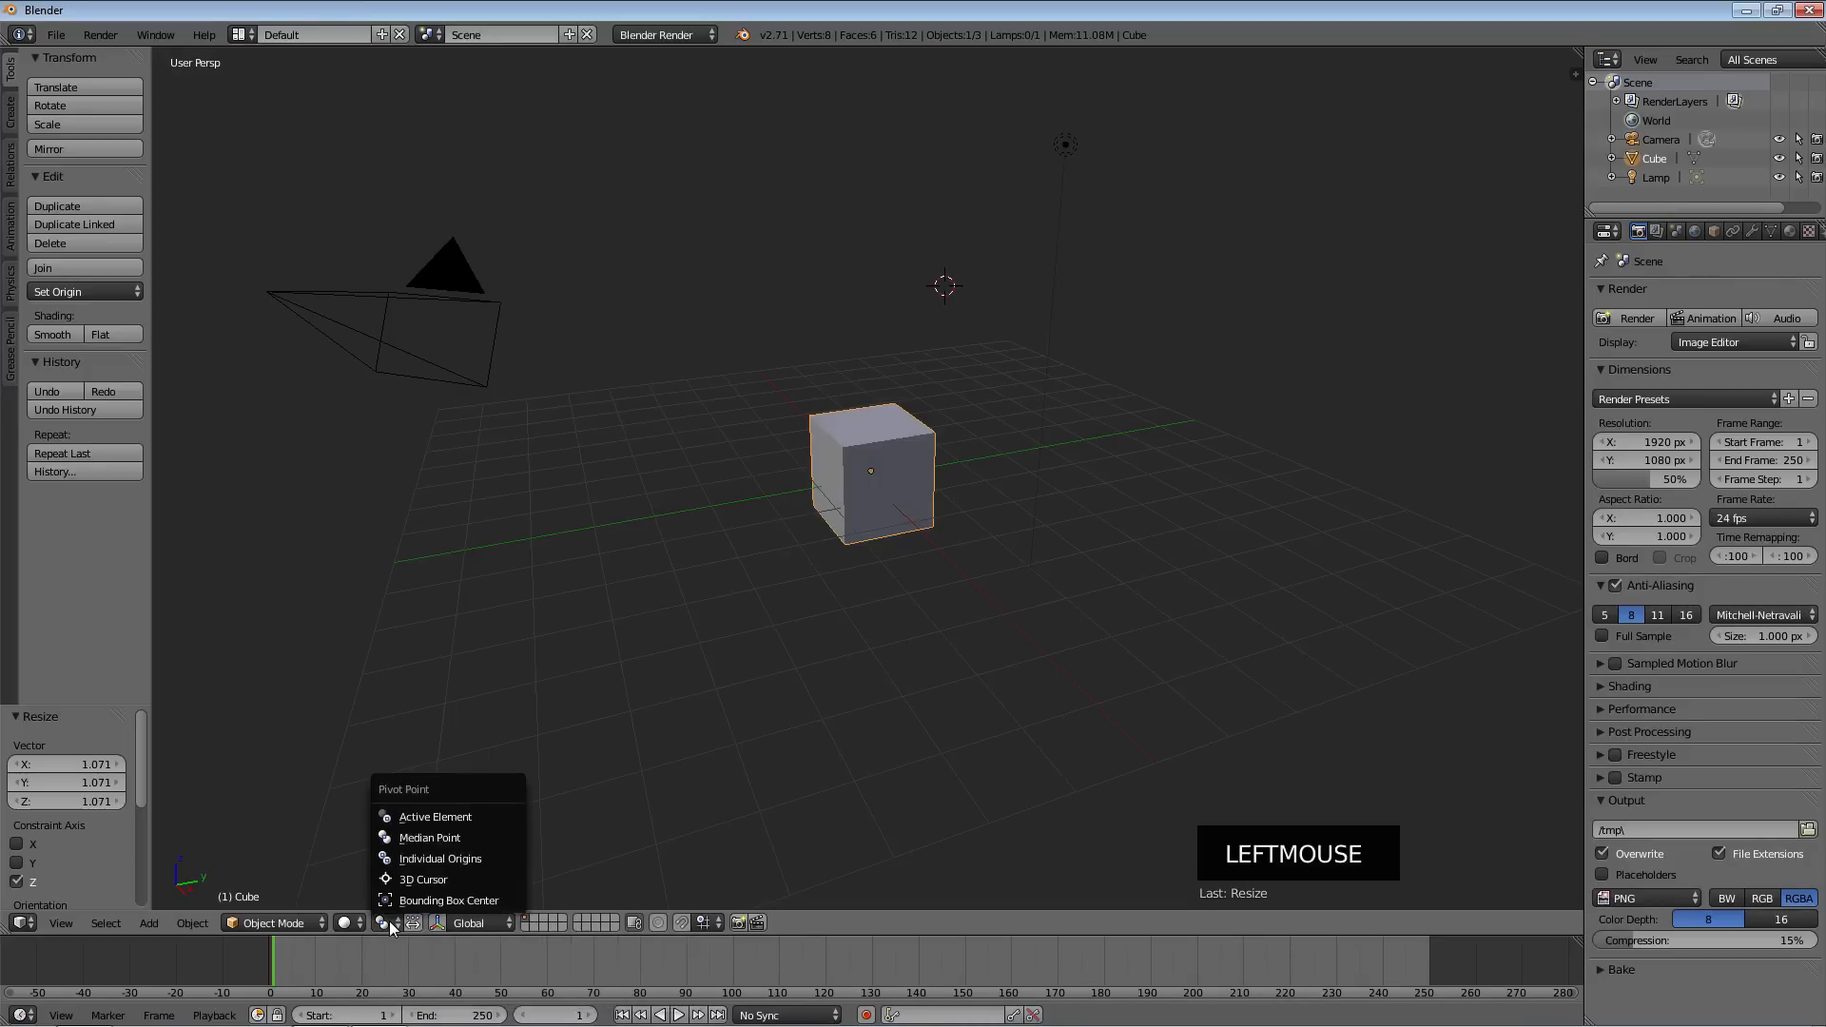
pyautogui.click(416, 841)
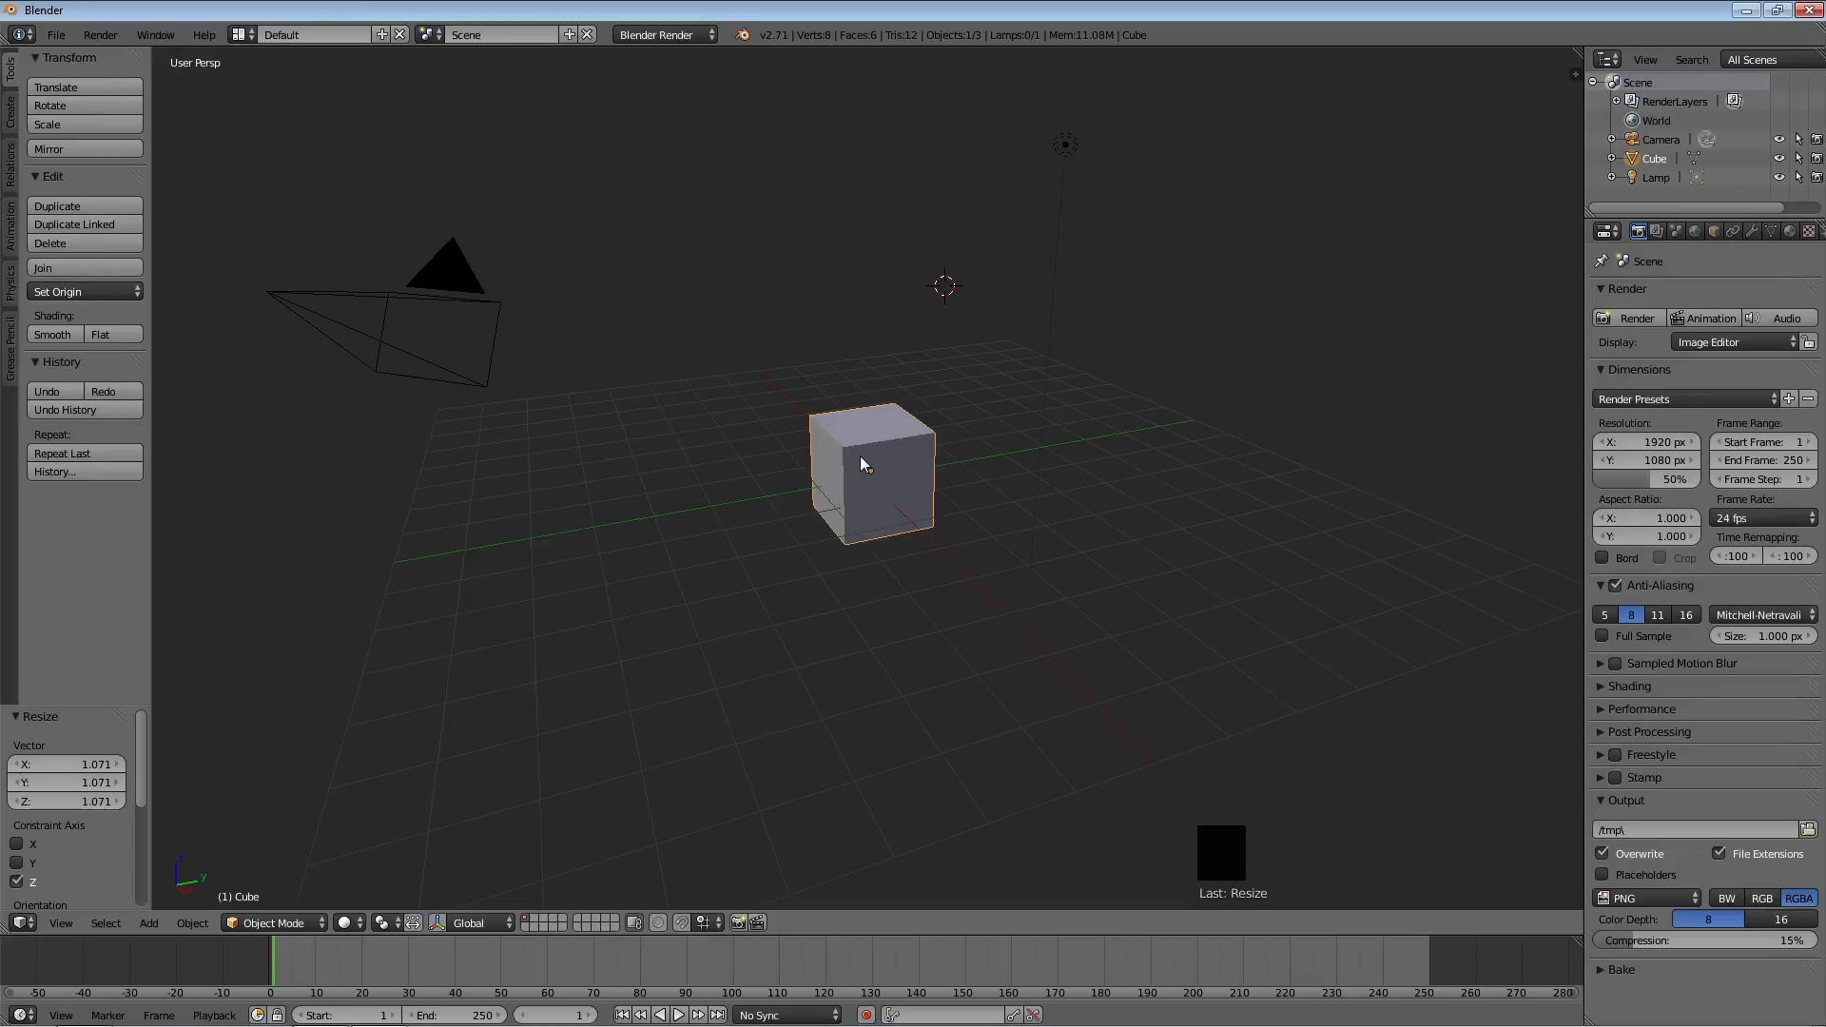
pyautogui.press('r')
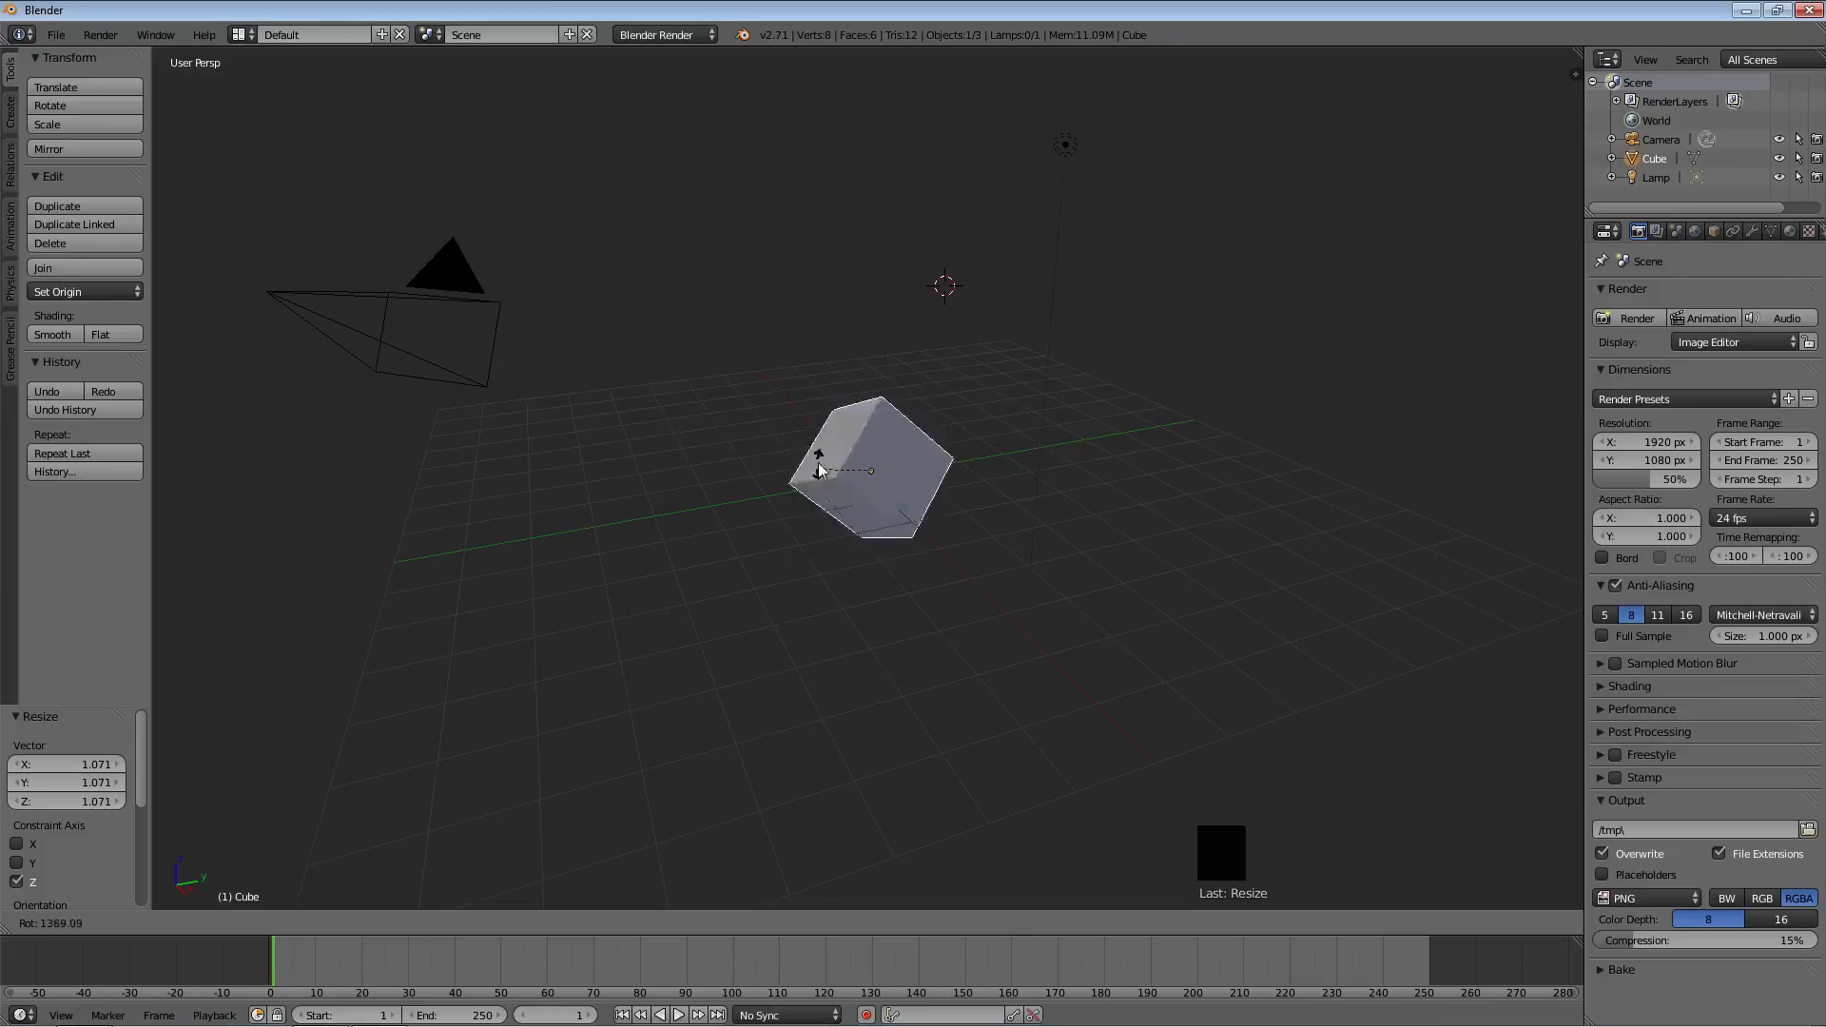
pyautogui.press('r')
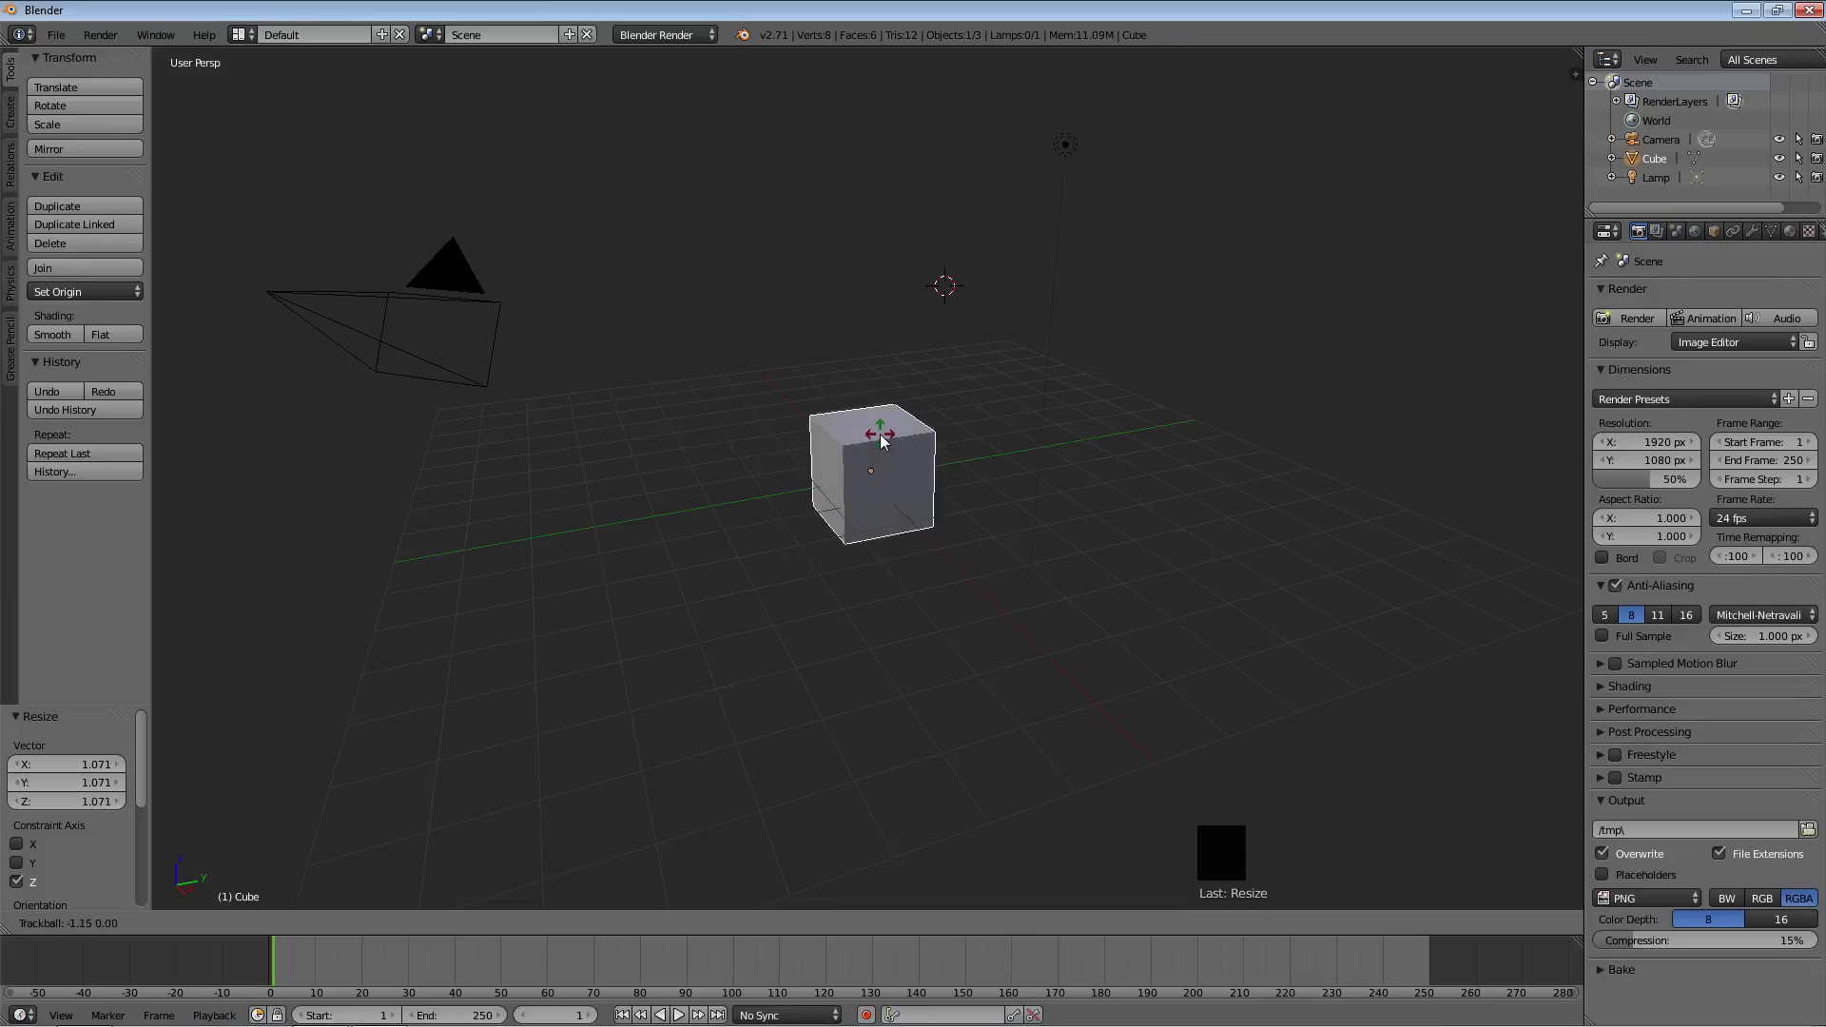
pyautogui.press('Escape')
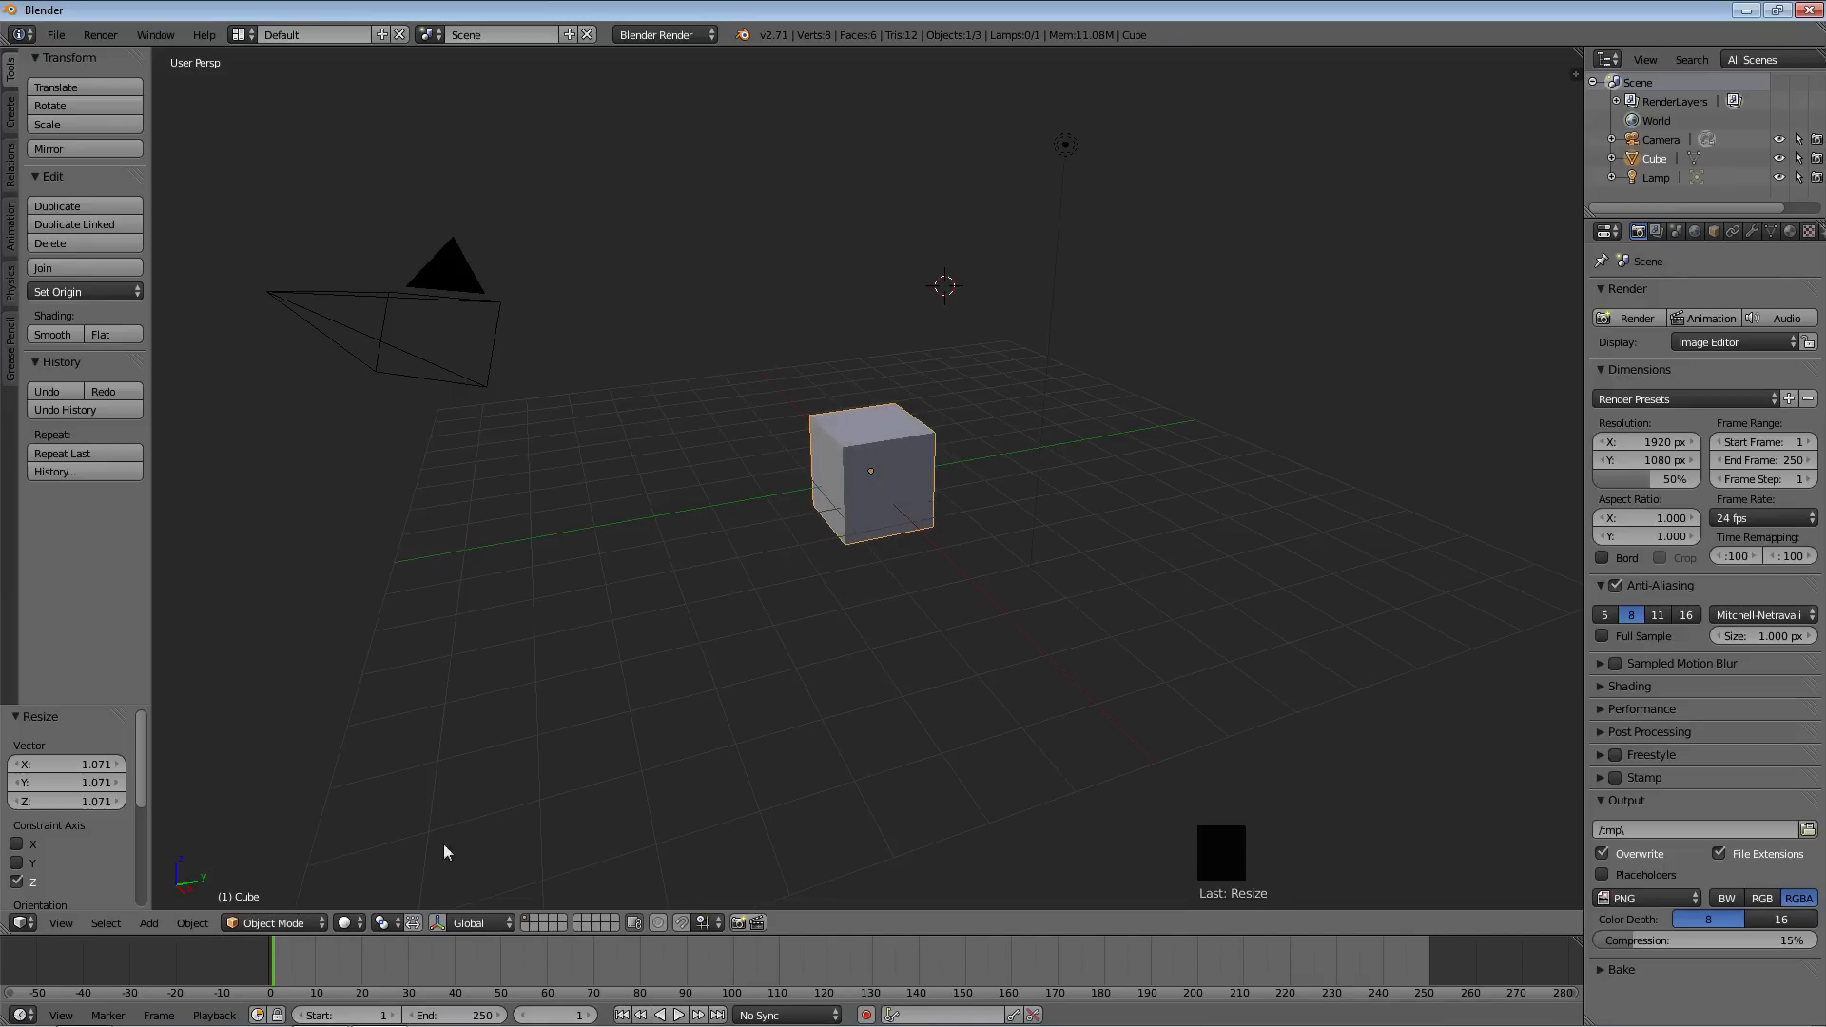
# Change the pivot point to 3D Cursor and try rotating the cube around the 3D cursor
pyautogui.click(391, 922)
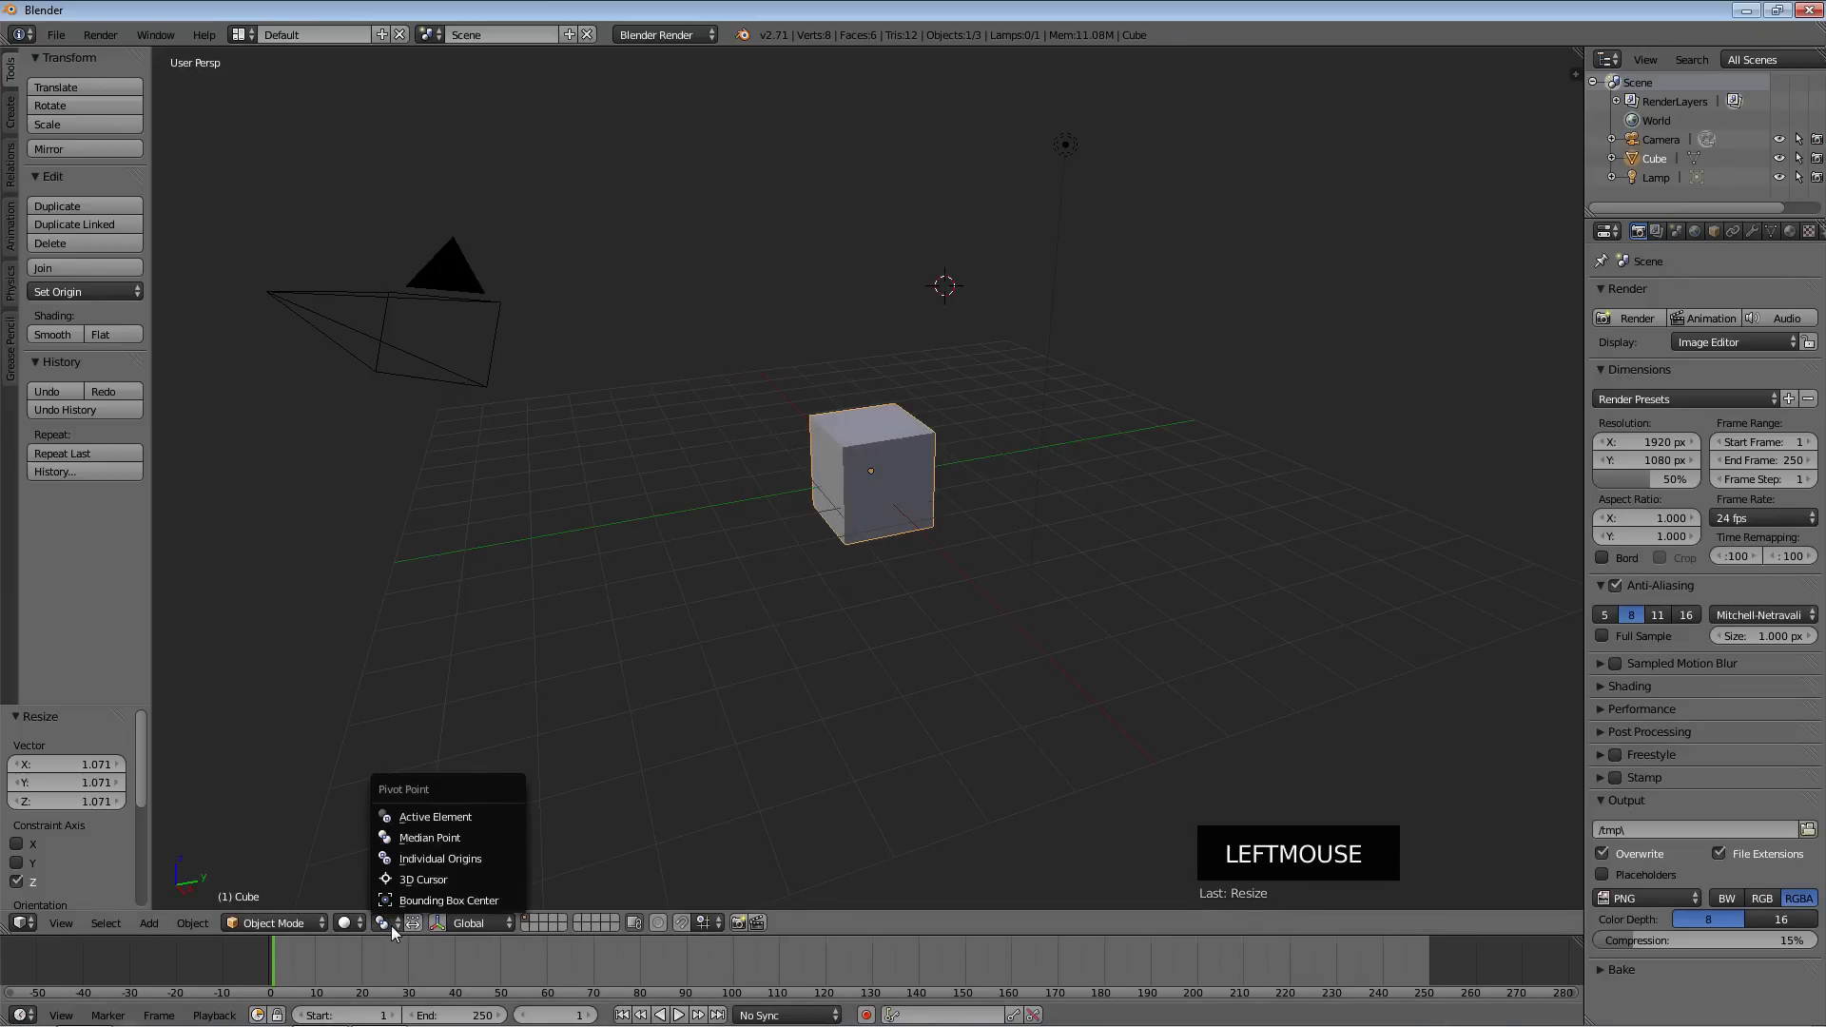
pyautogui.click(407, 878)
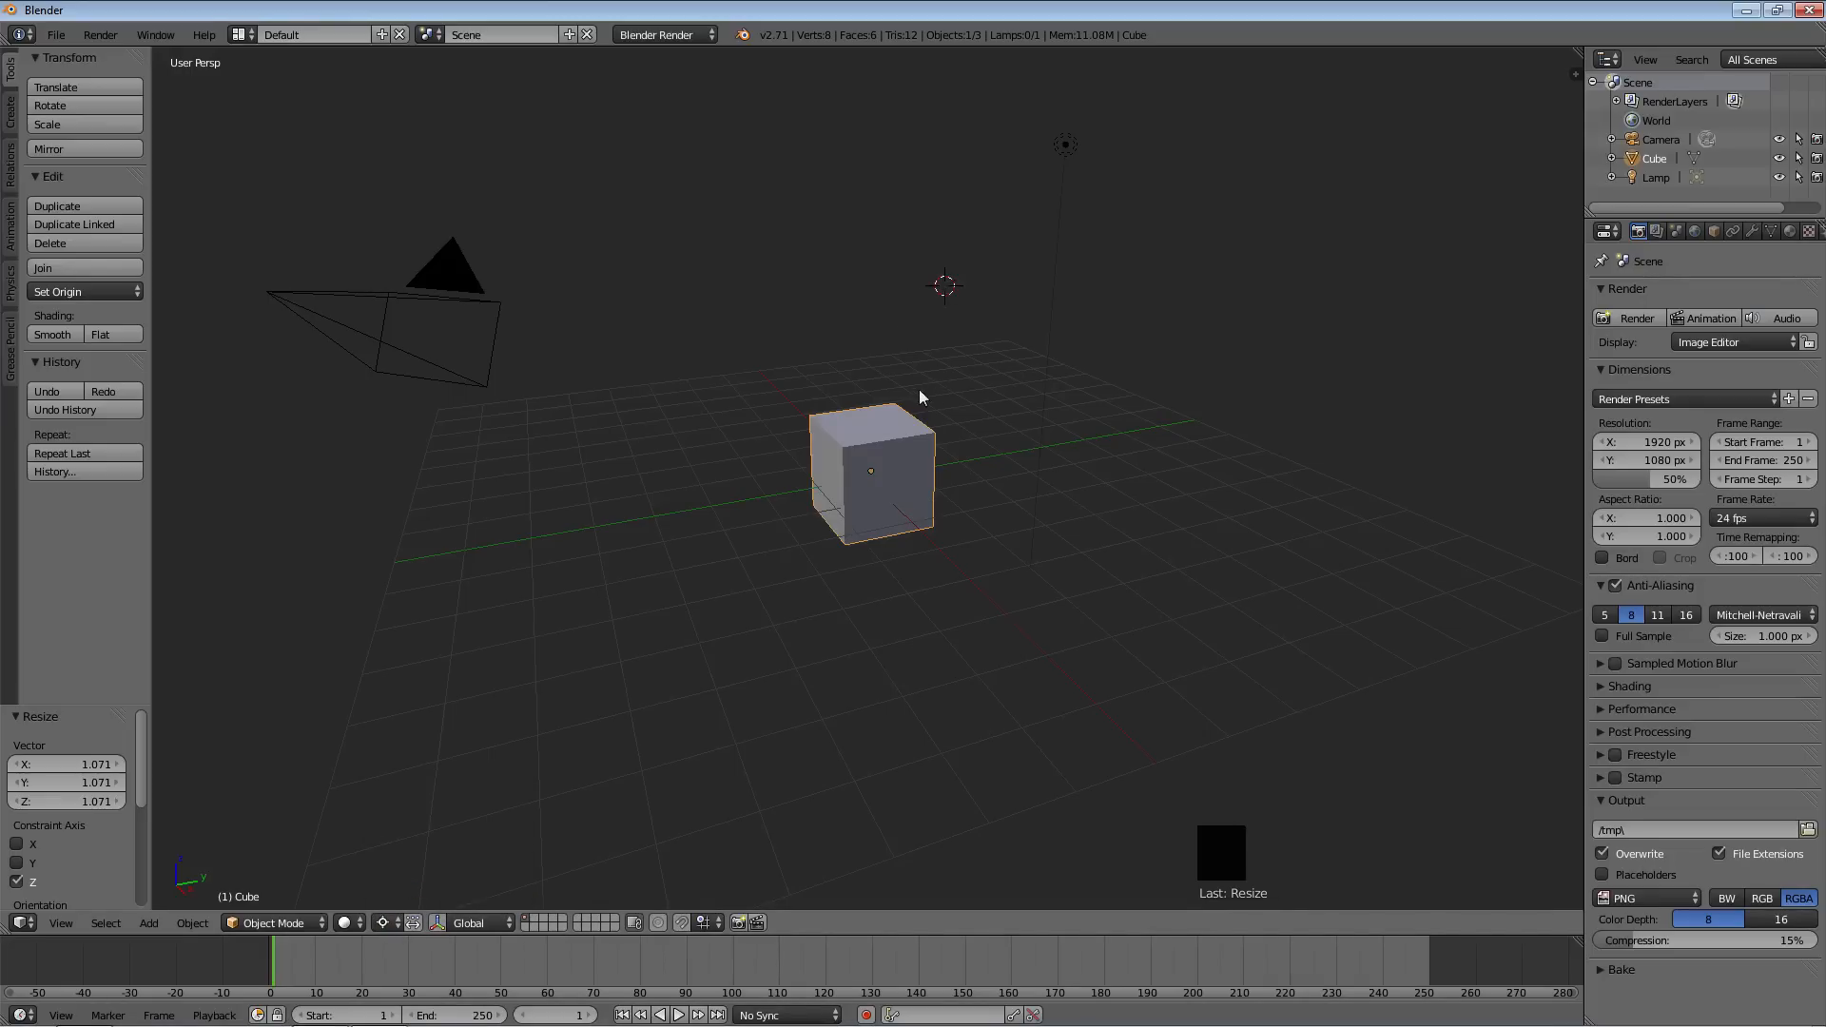
pyautogui.press('r')
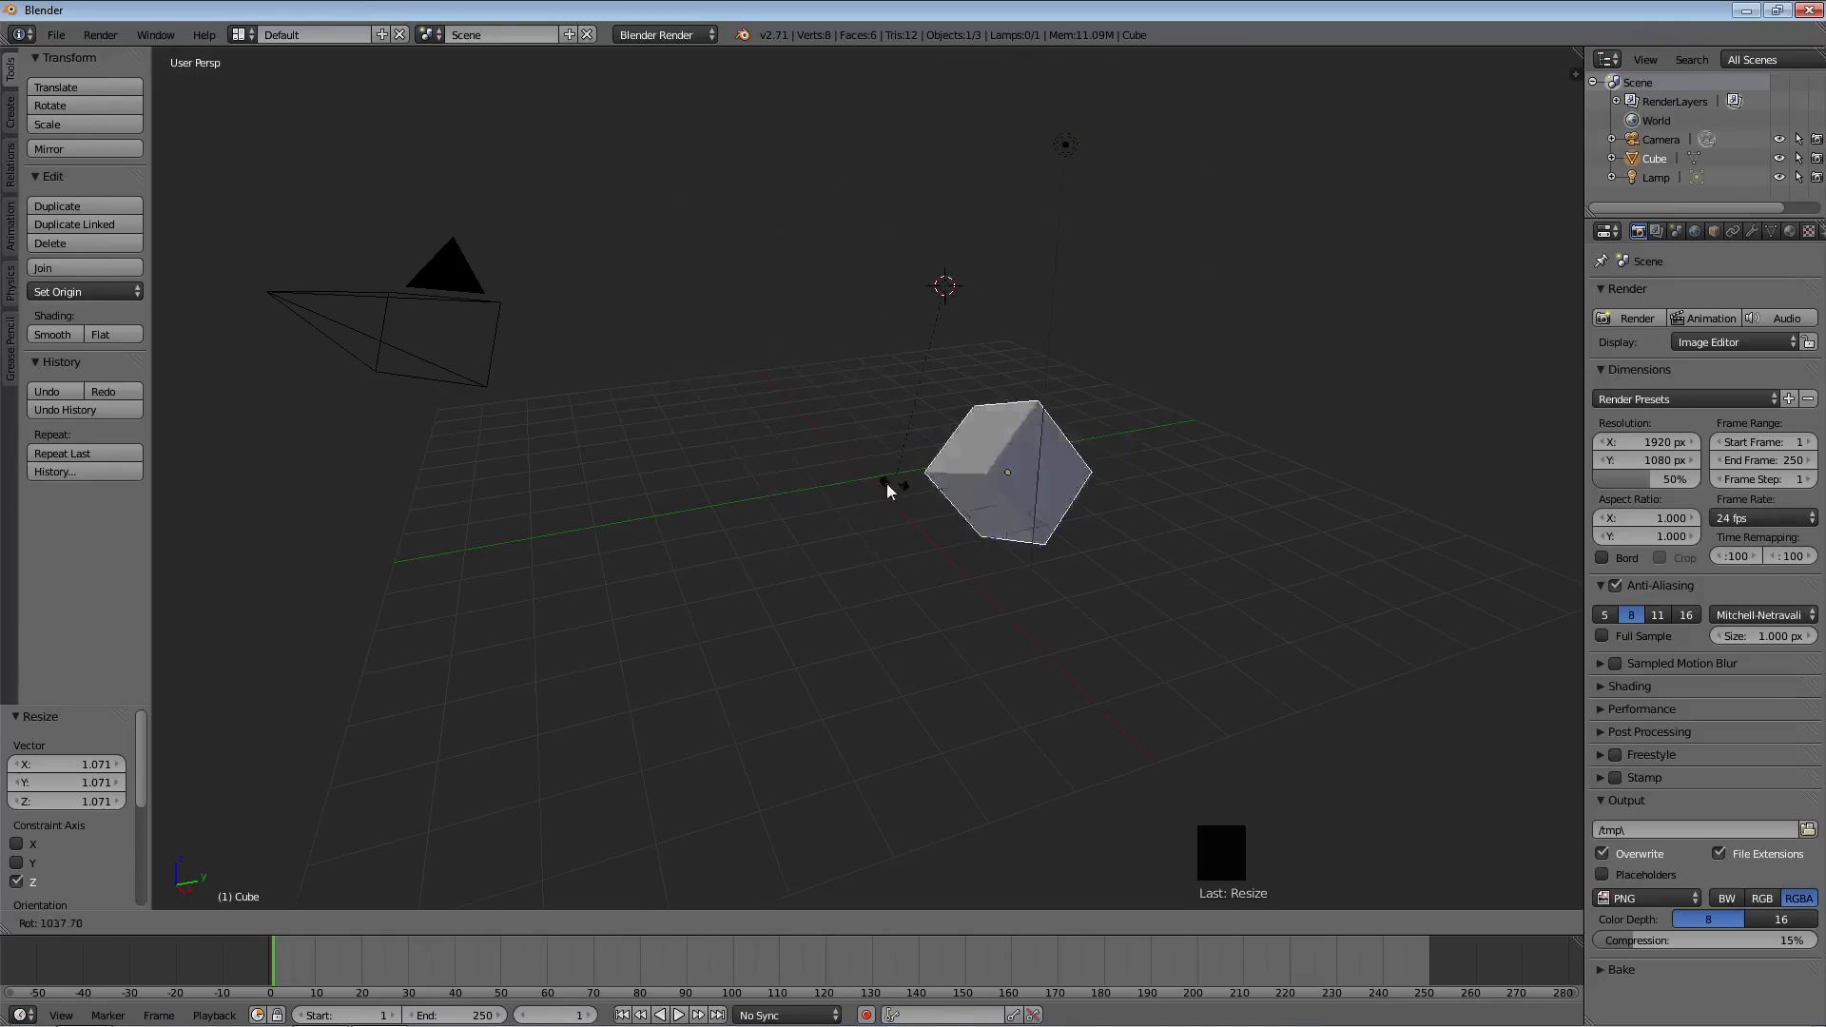
pyautogui.click(701, 427)
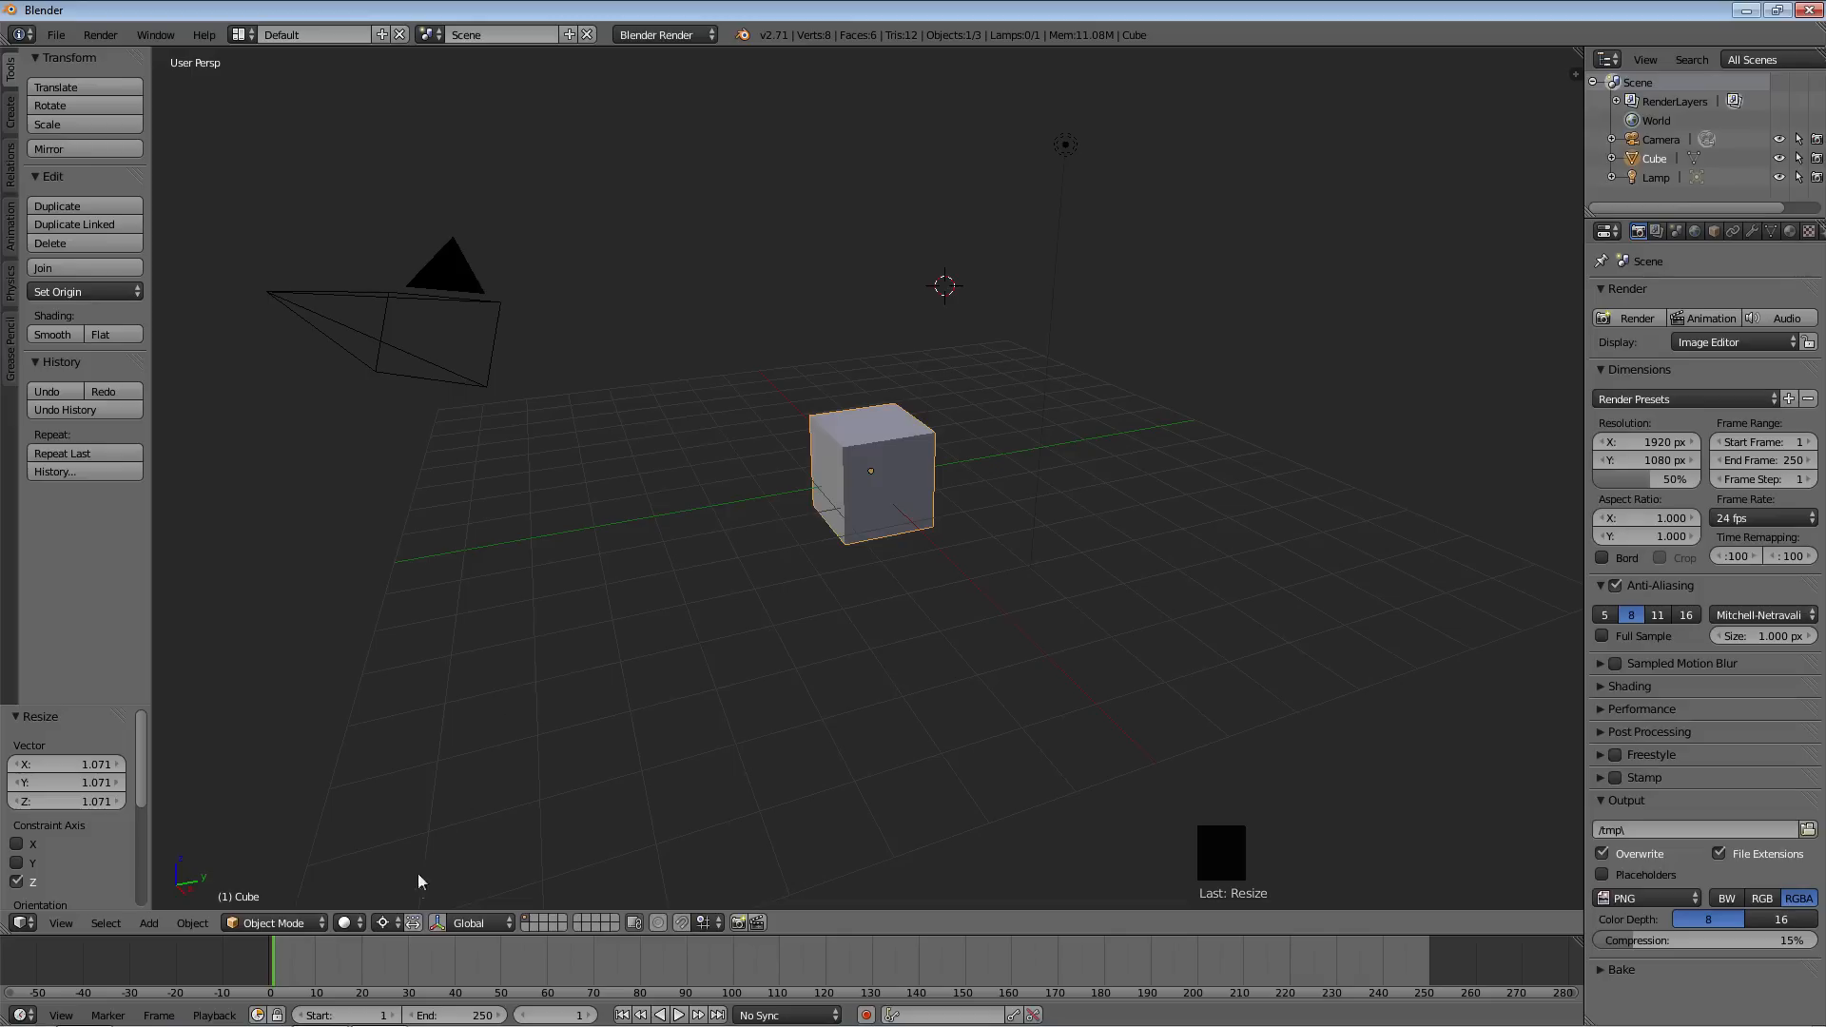
# Return the pivot point to Median Point and try scaling the cube about its own centre
pyautogui.click(391, 928)
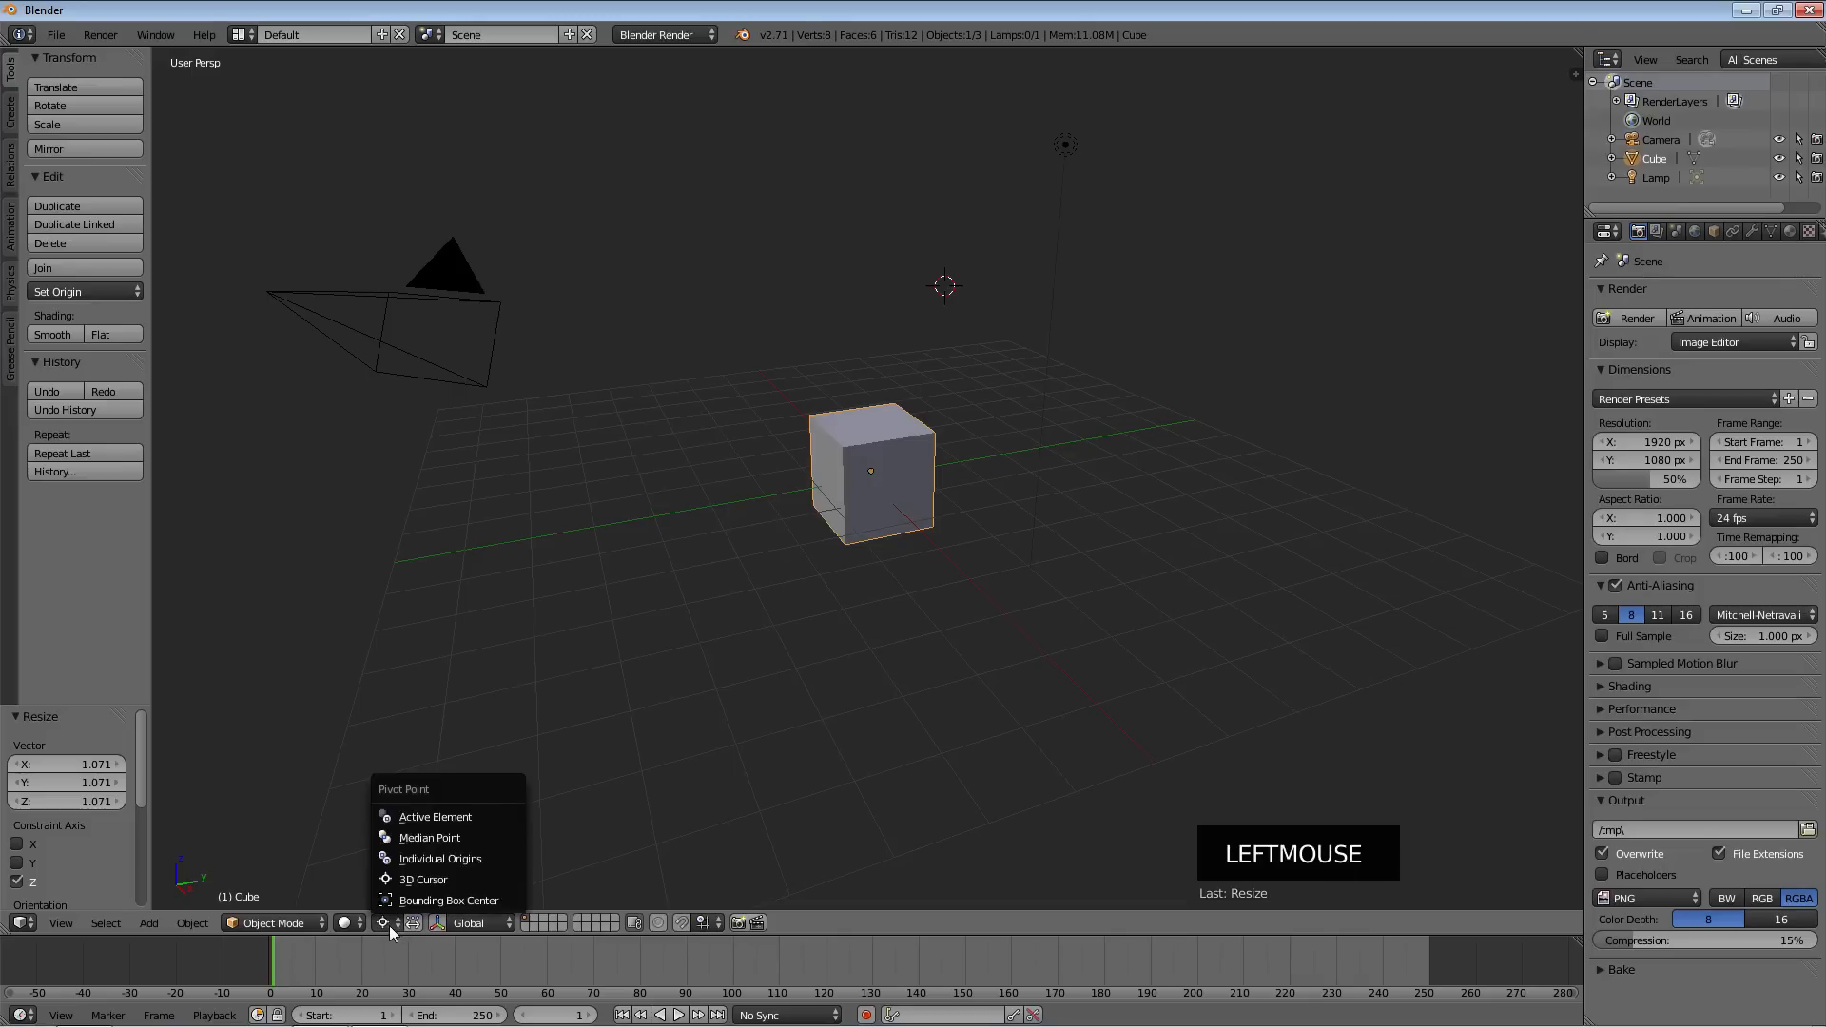
pyautogui.click(420, 839)
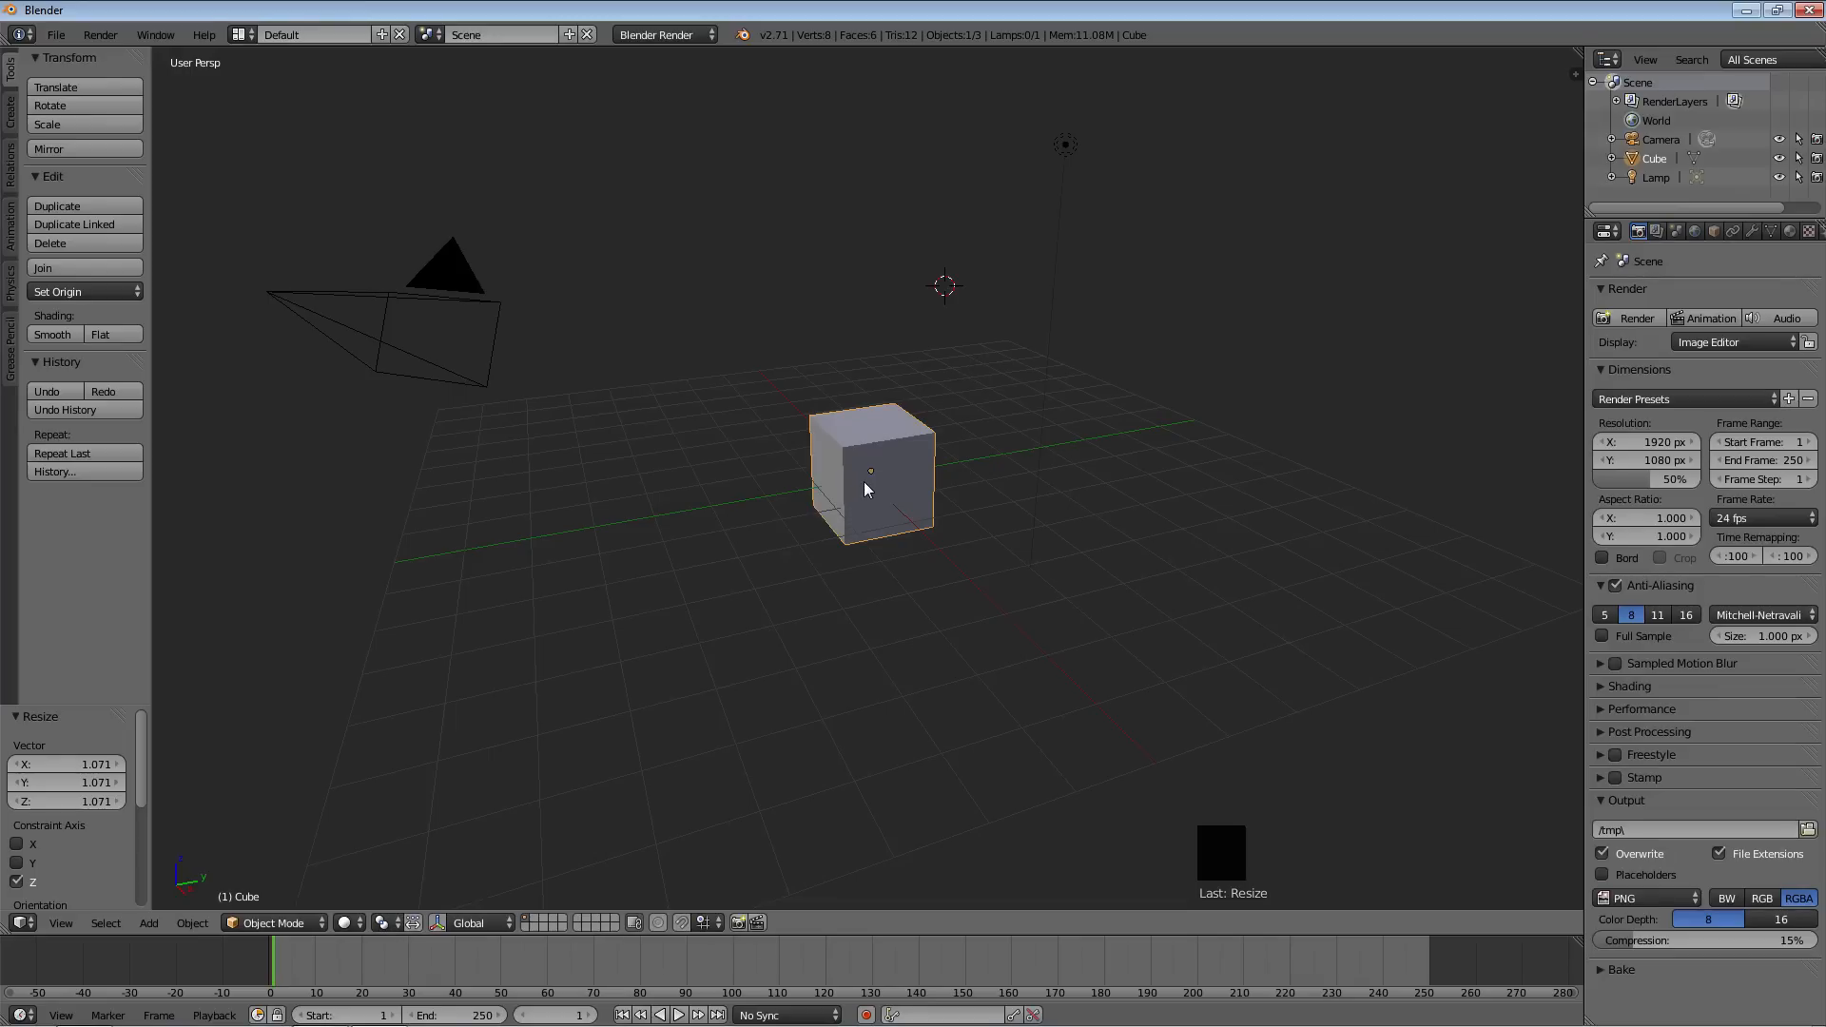
pyautogui.press('s')
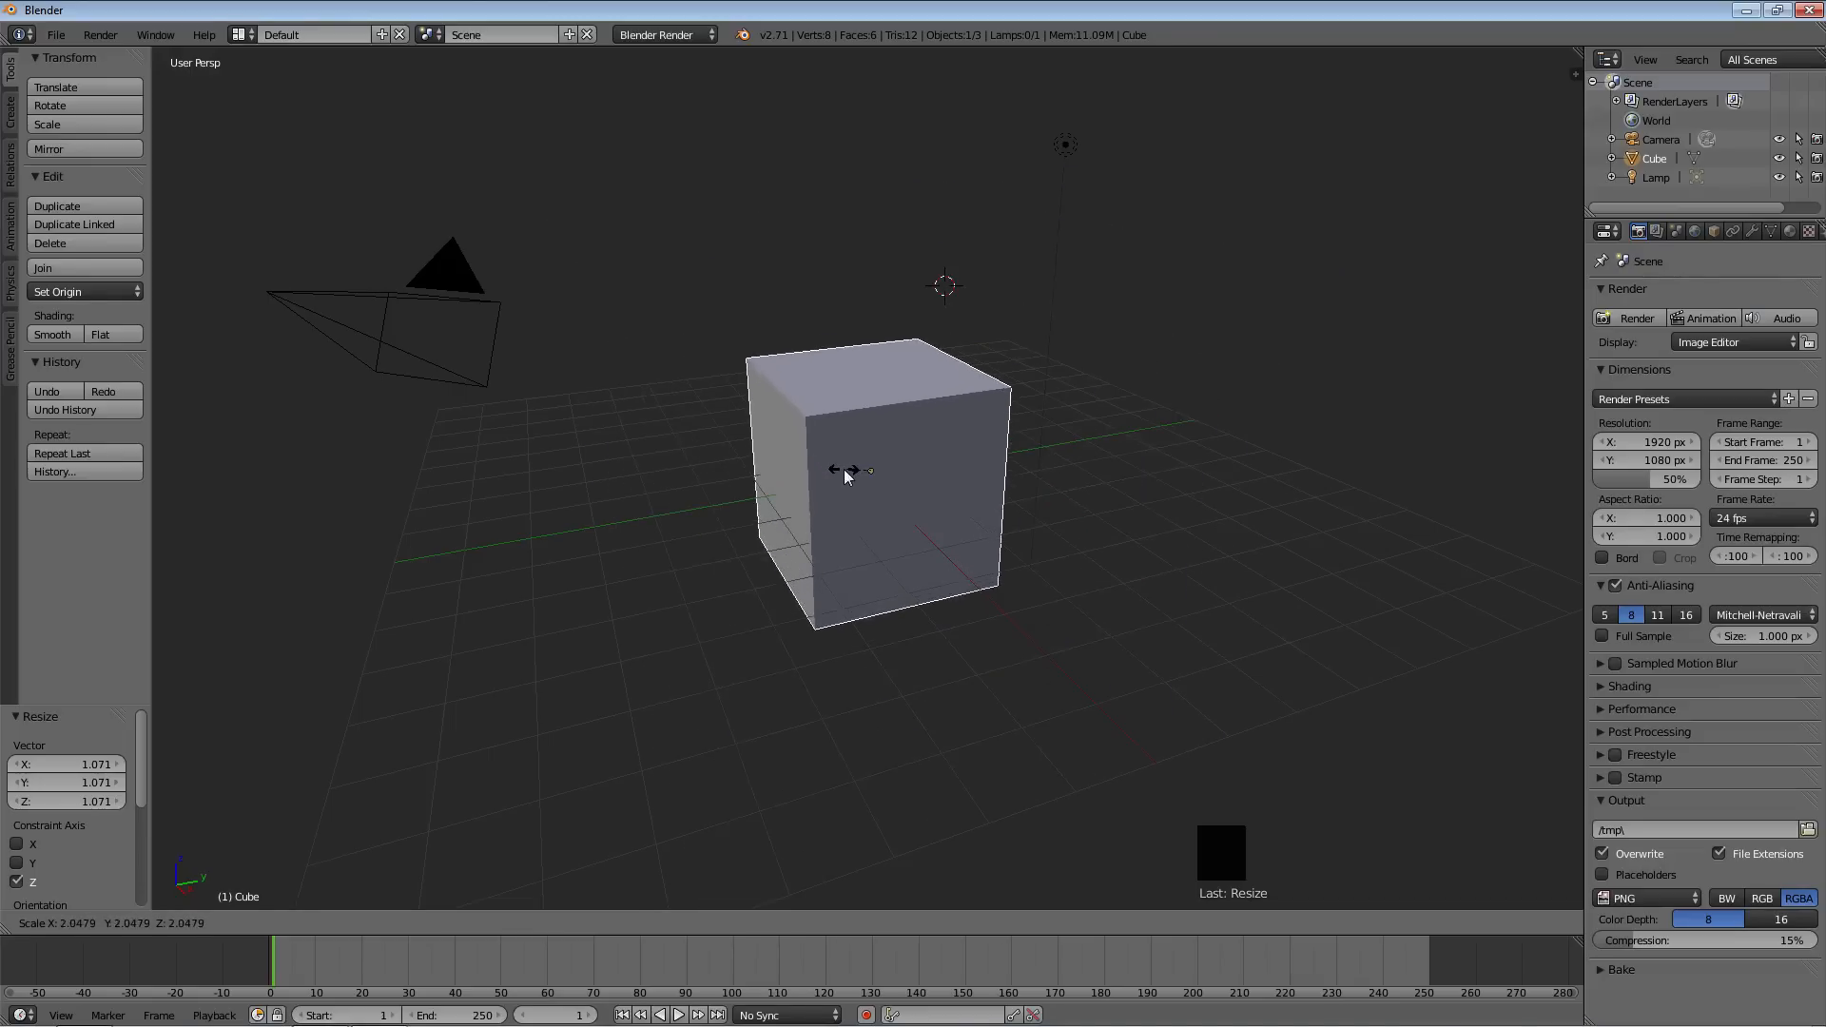
pyautogui.press('Escape')
# Try scaling the cube with the pivot point on 3D Cursor, and restore the pivot point to Median Point
pyautogui.click(382, 922)
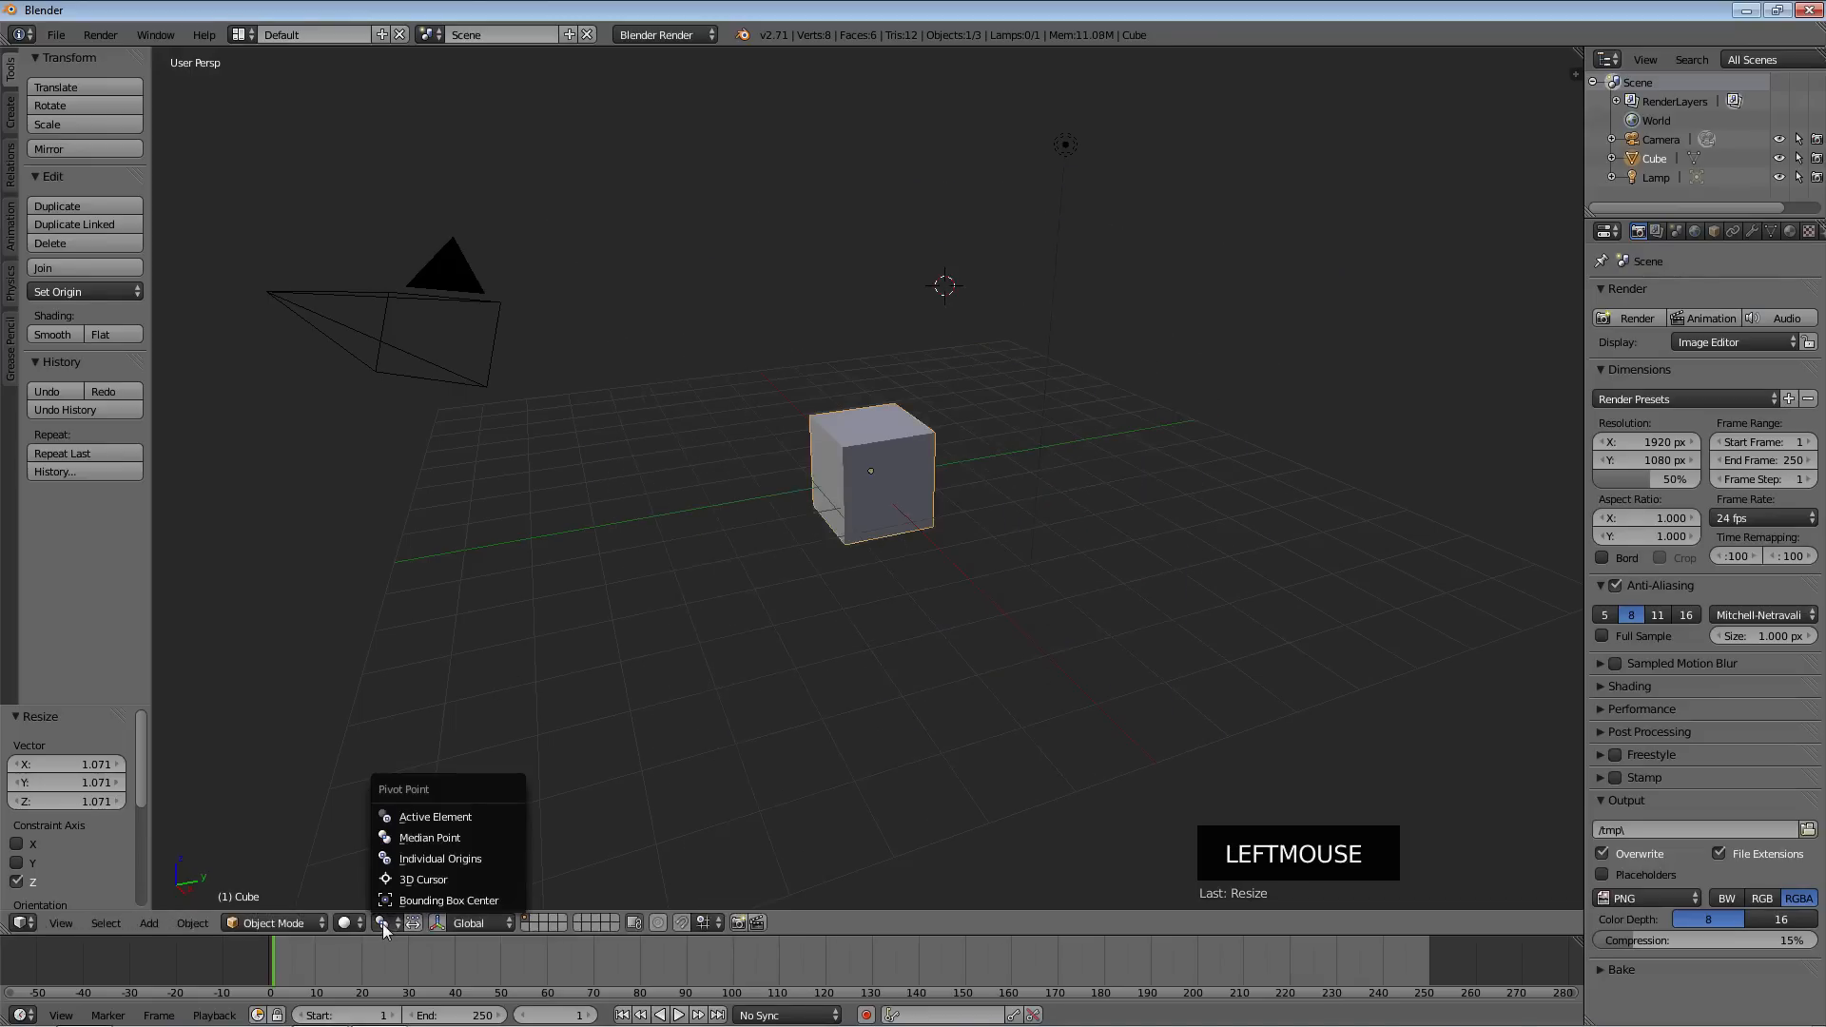
pyautogui.click(413, 880)
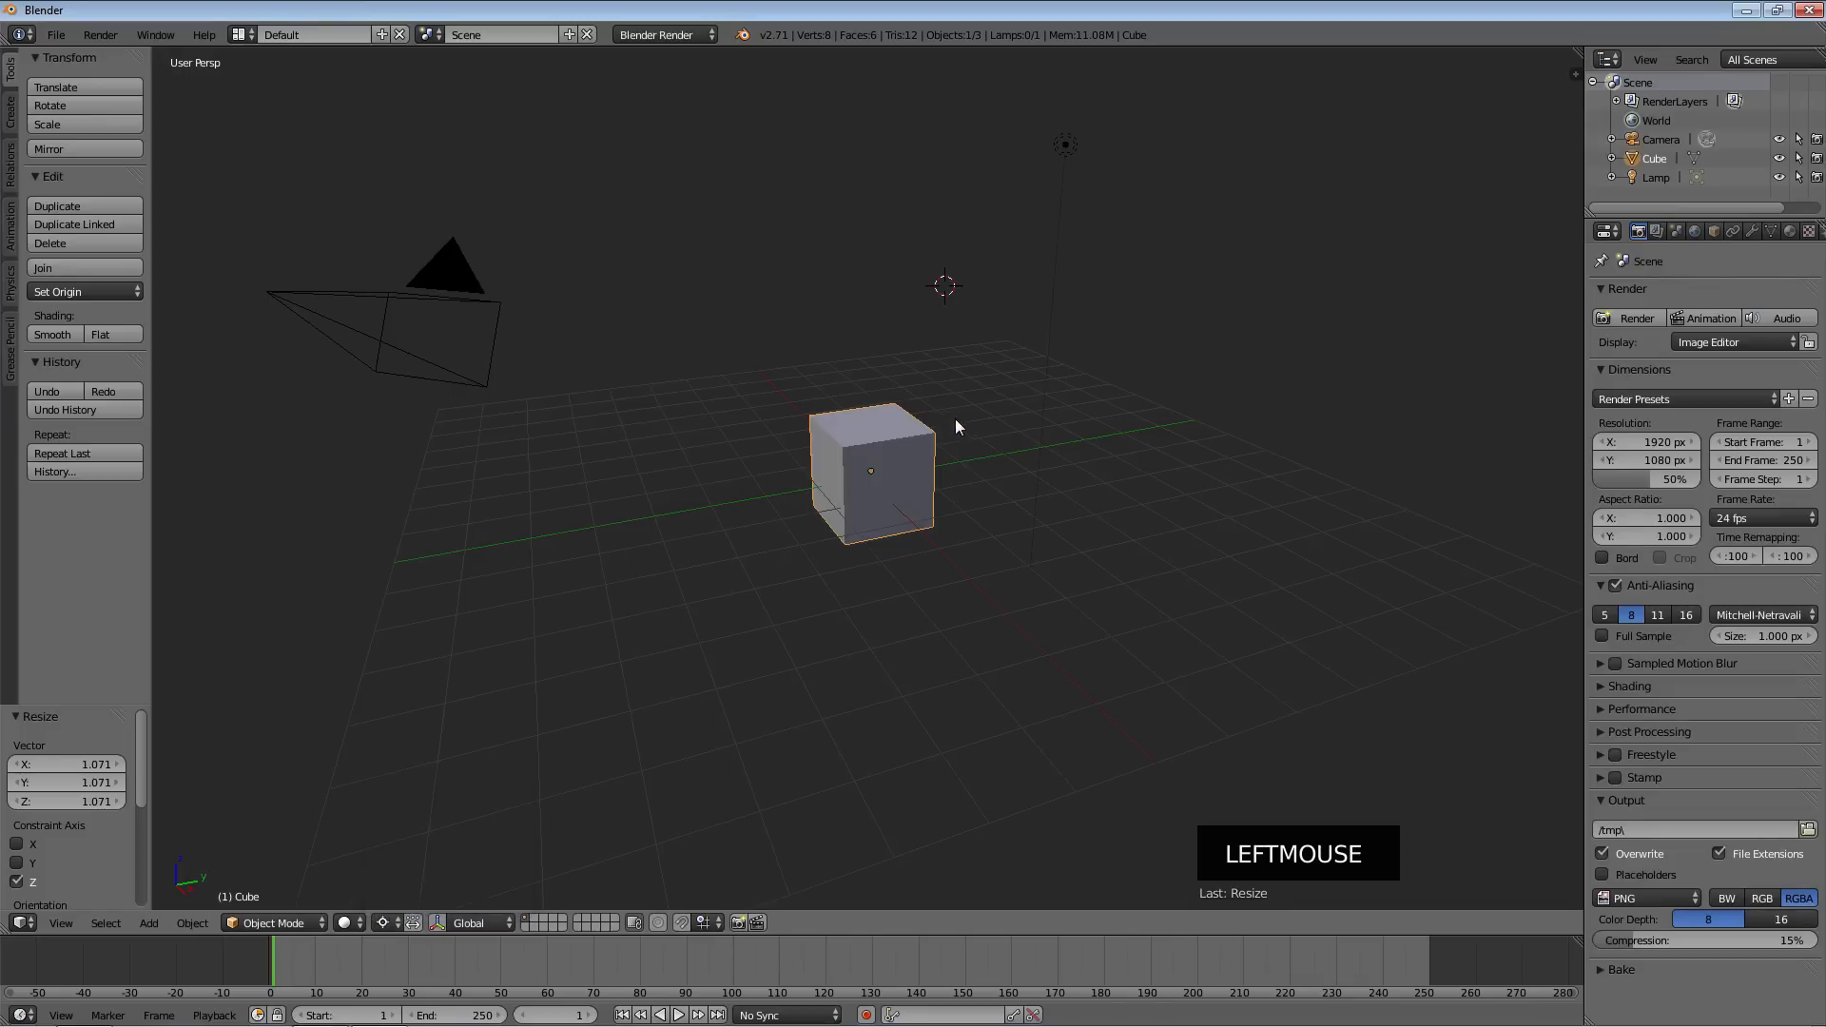
pyautogui.press('s')
pyautogui.press('s')
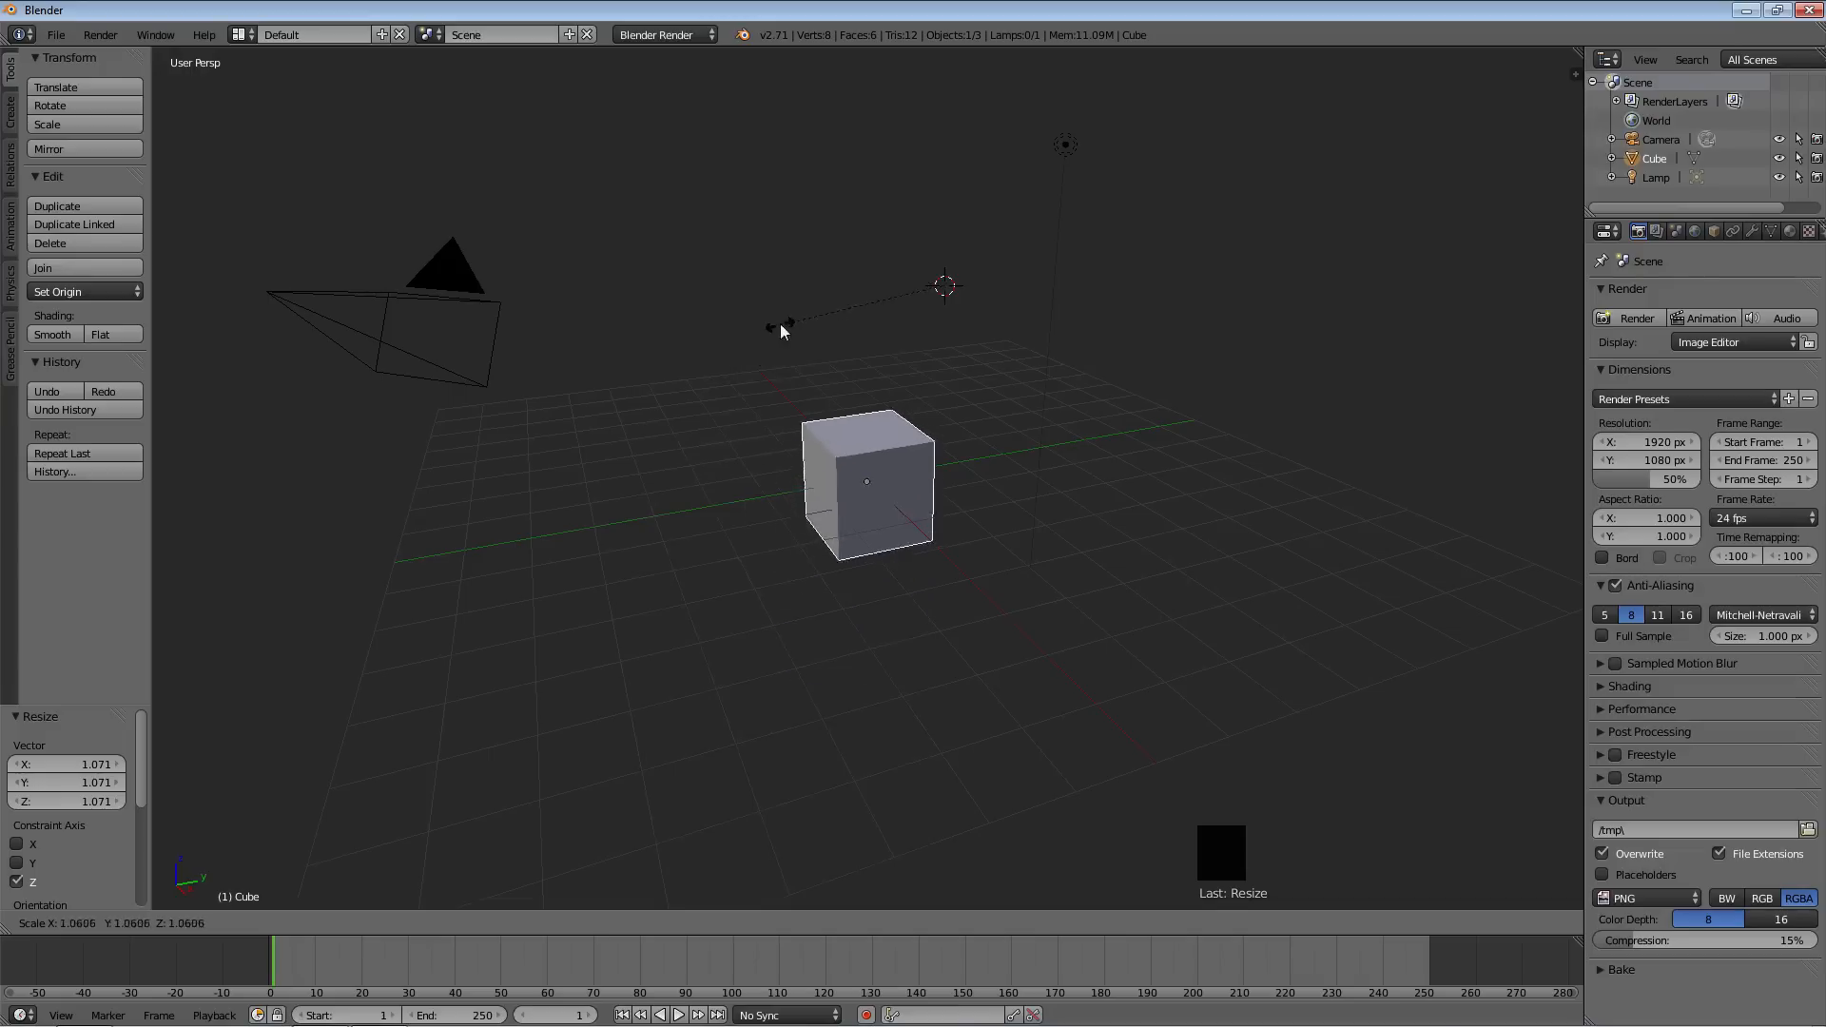
pyautogui.rightClick(721, 377)
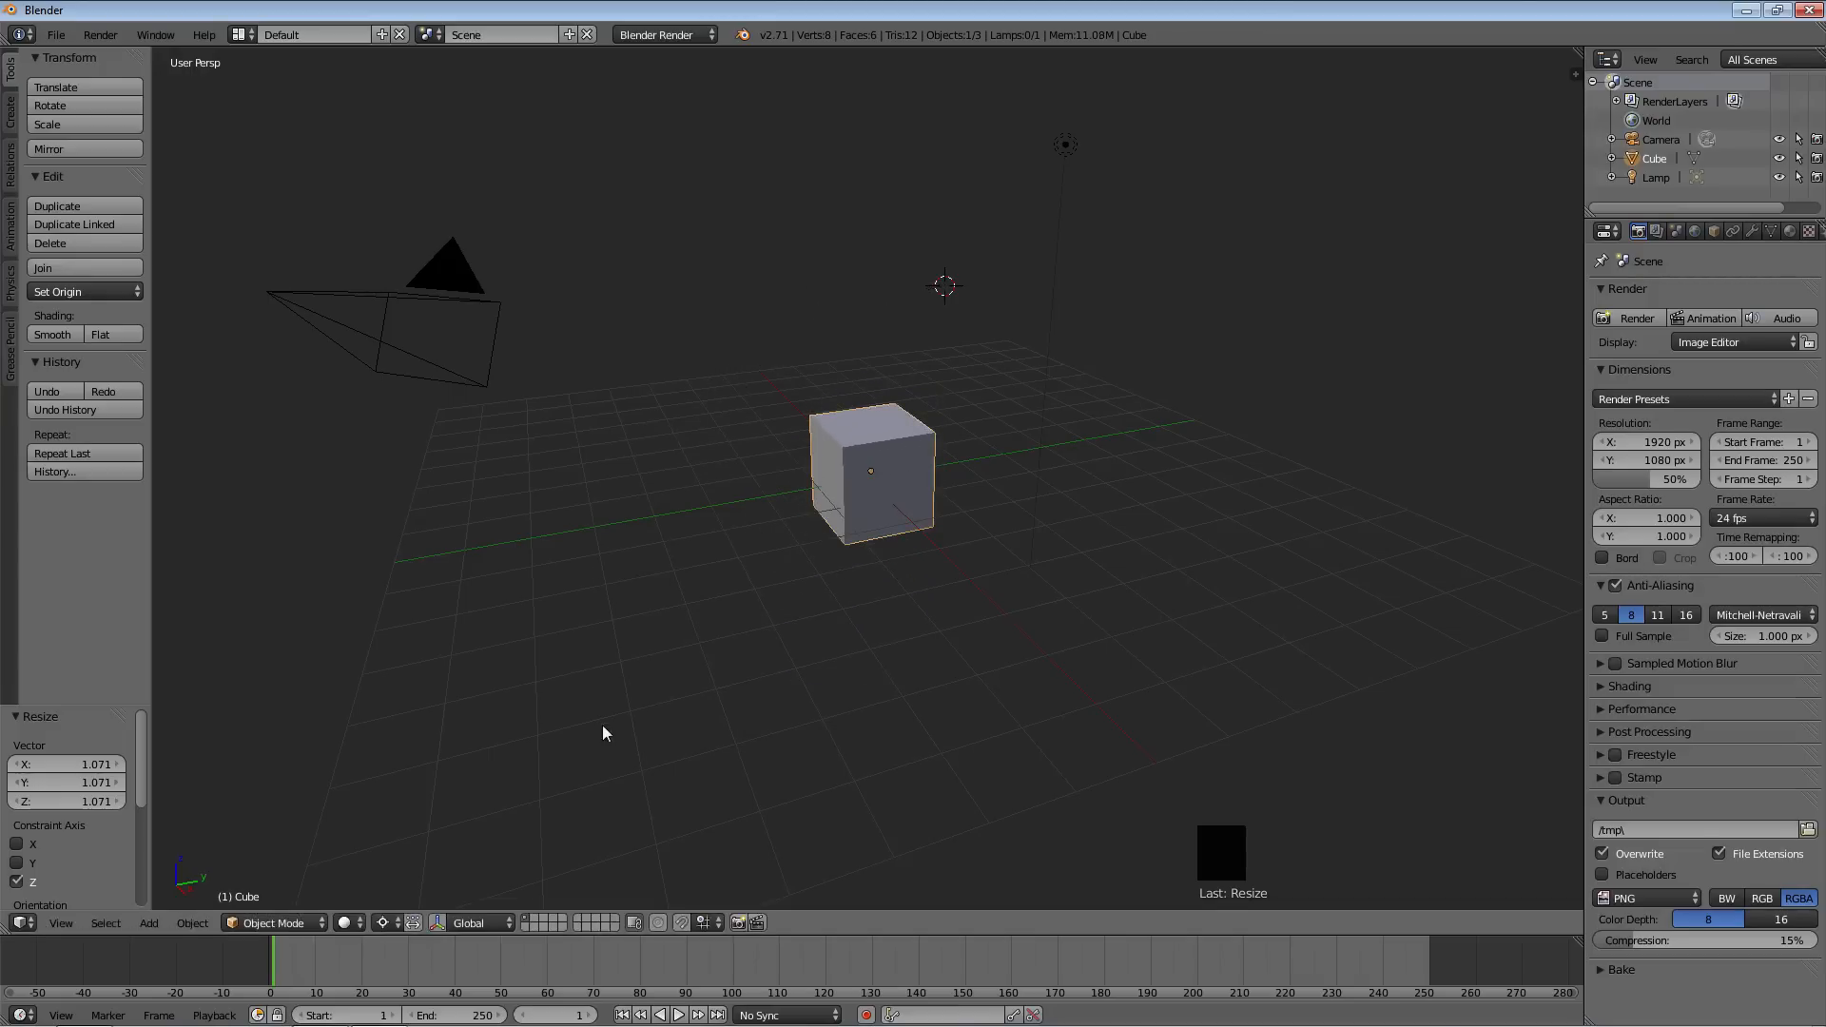
pyautogui.click(382, 922)
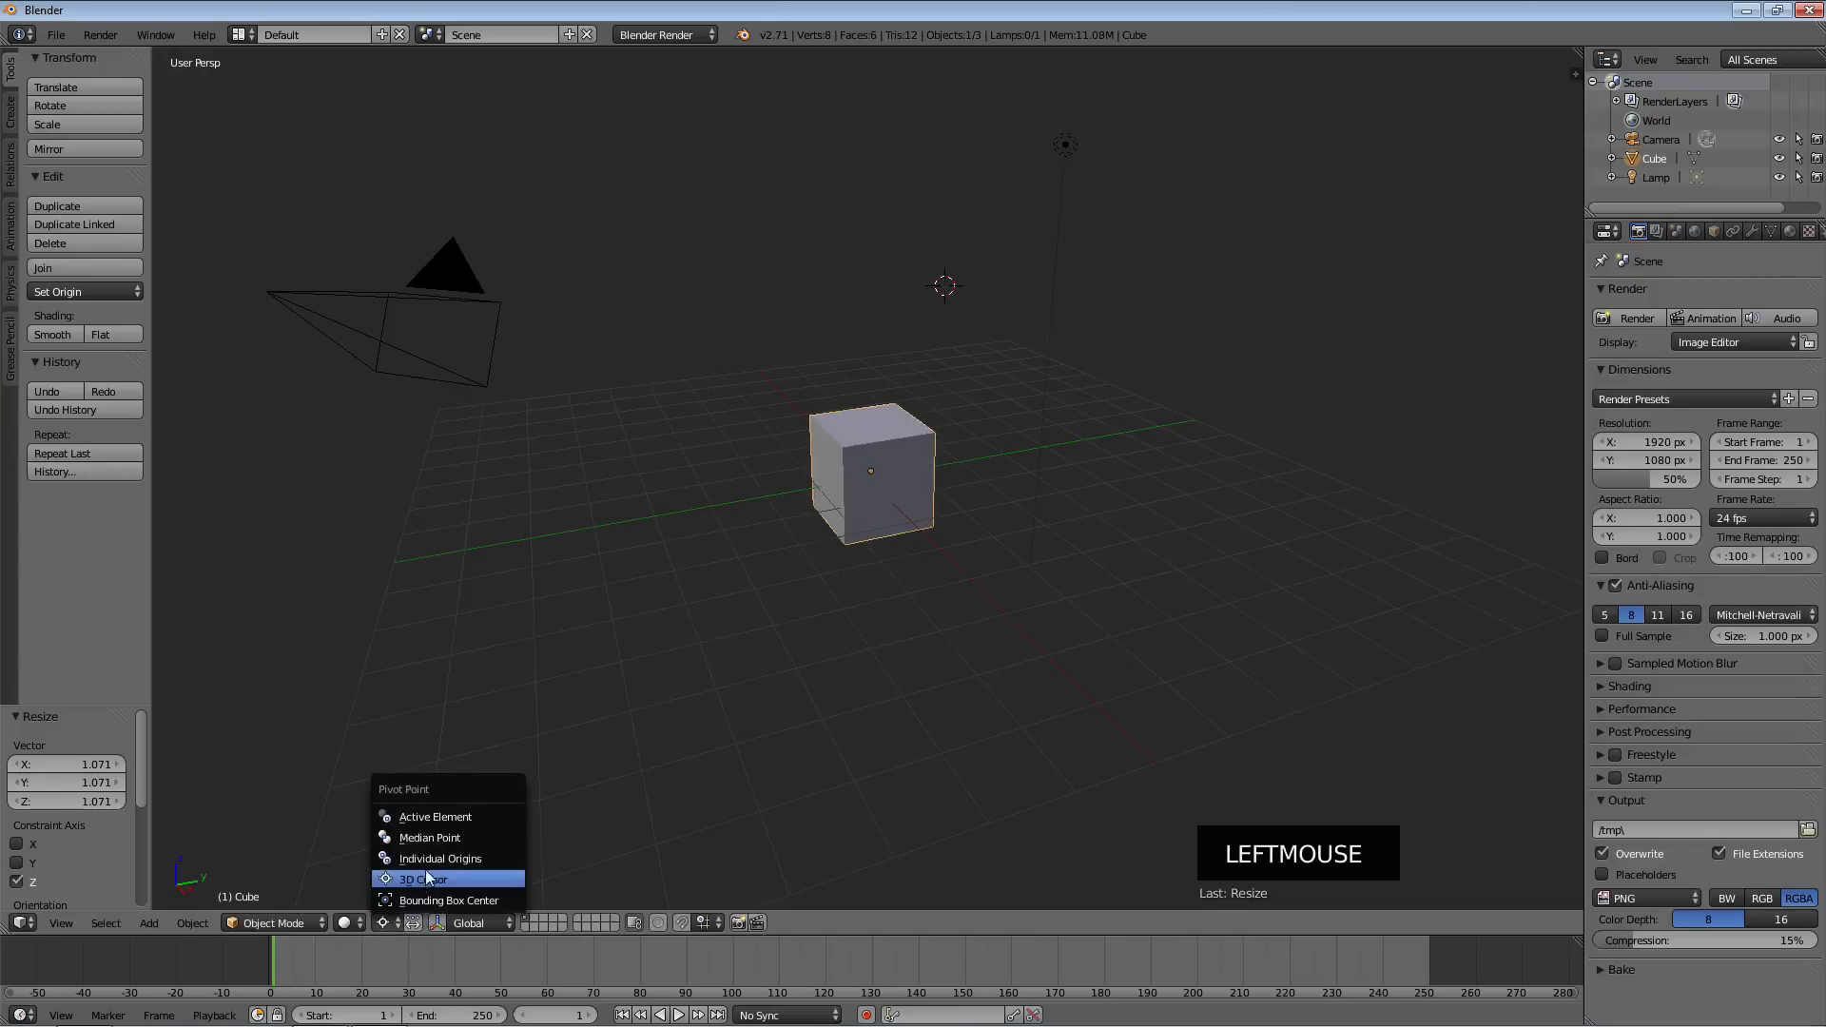
pyautogui.click(428, 843)
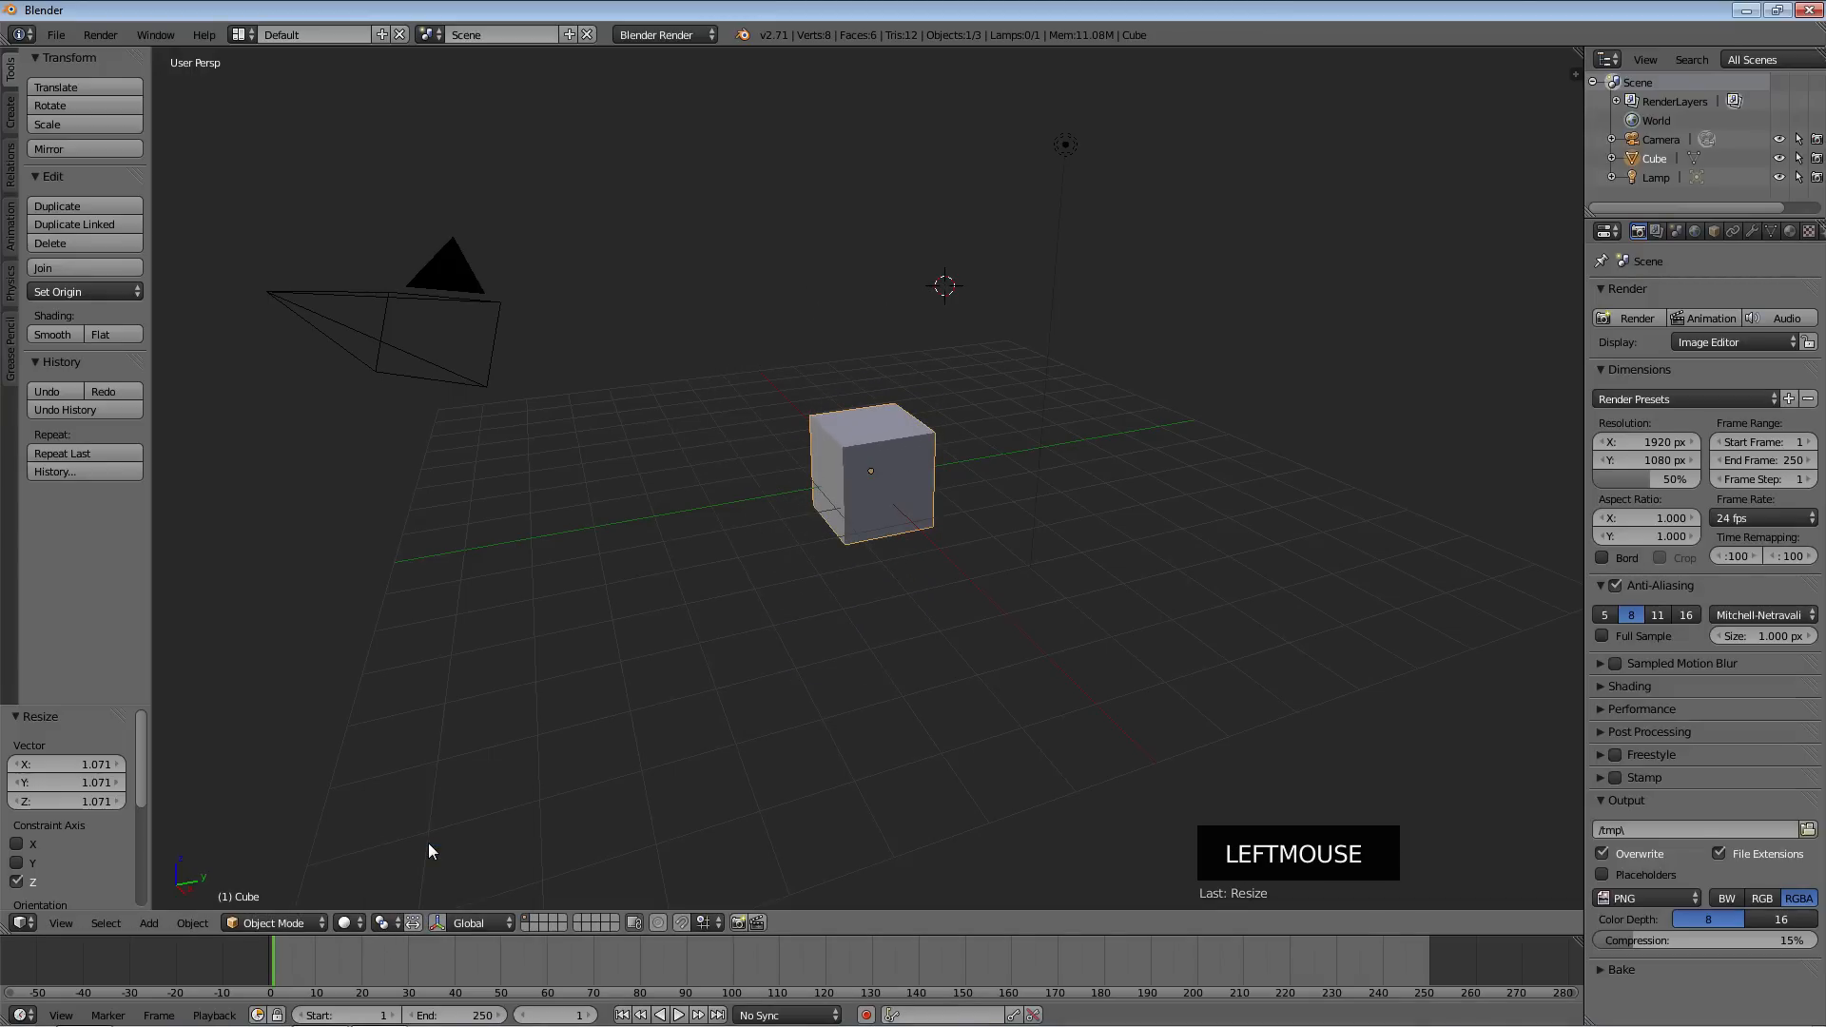
# Preview the scene in Wireframe viewport shading and switch back to Solid shading
pyautogui.click(346, 923)
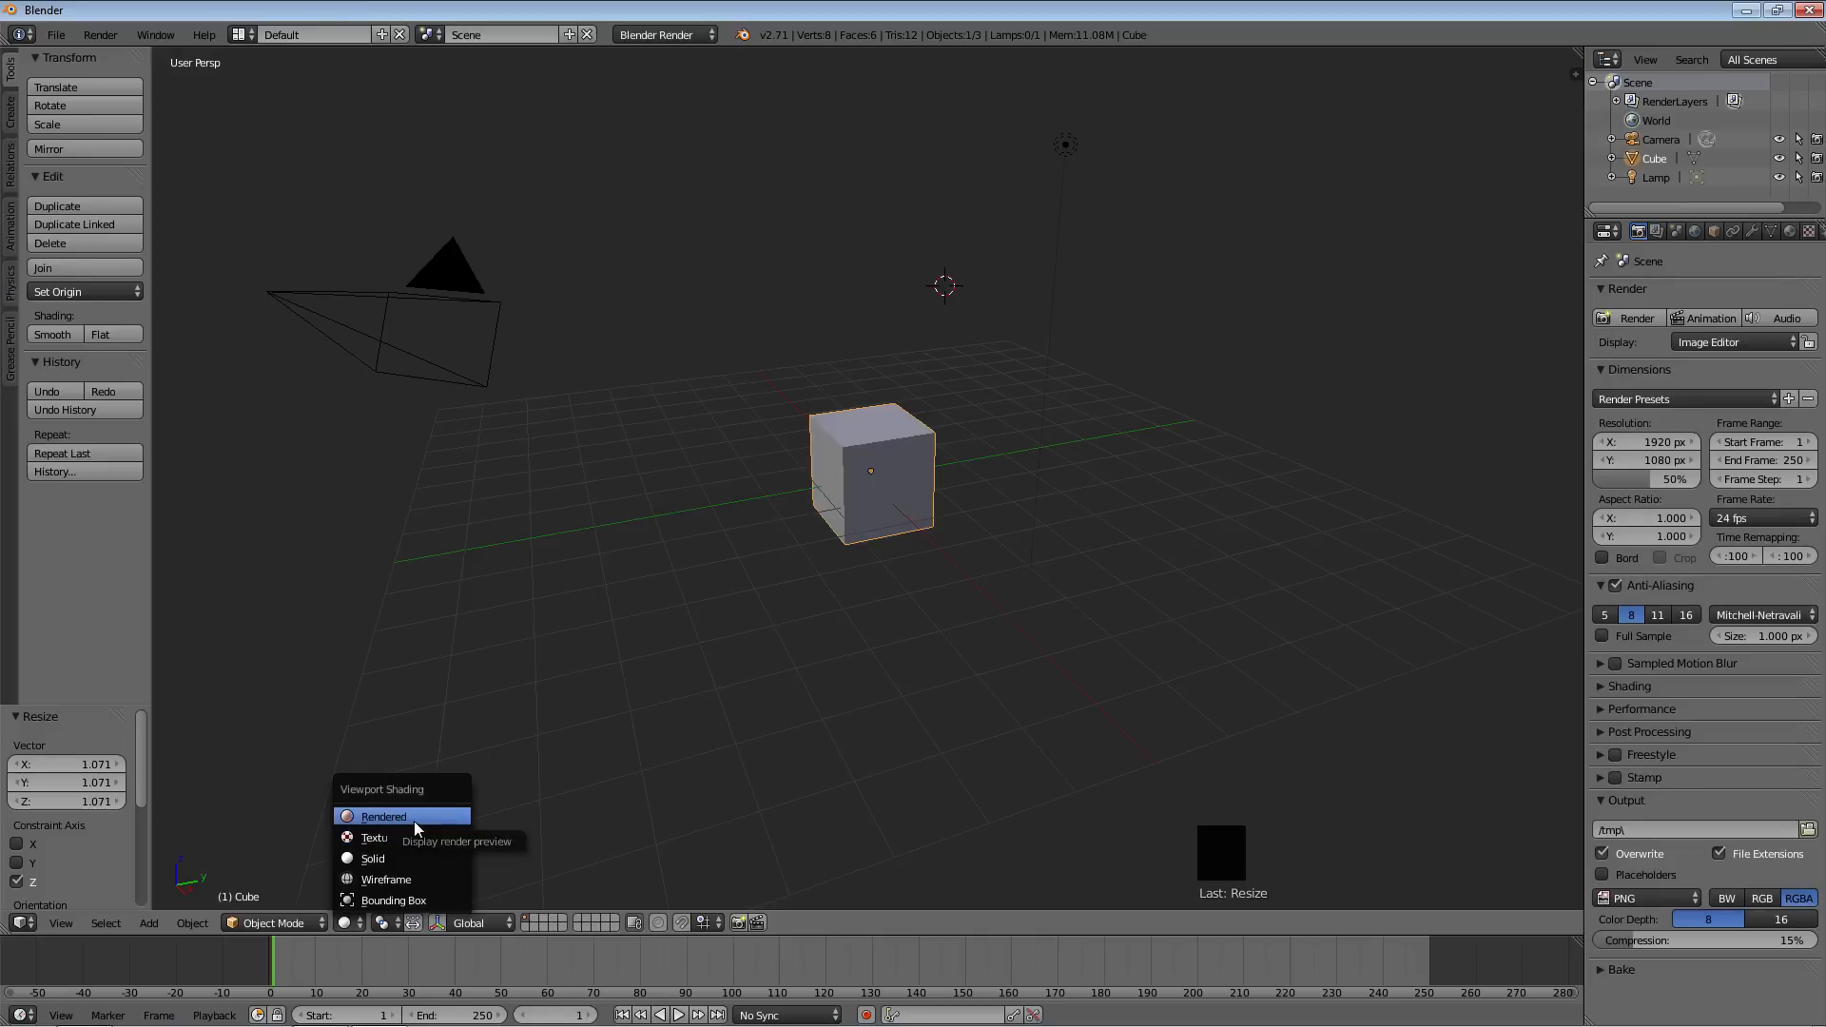
pyautogui.click(382, 882)
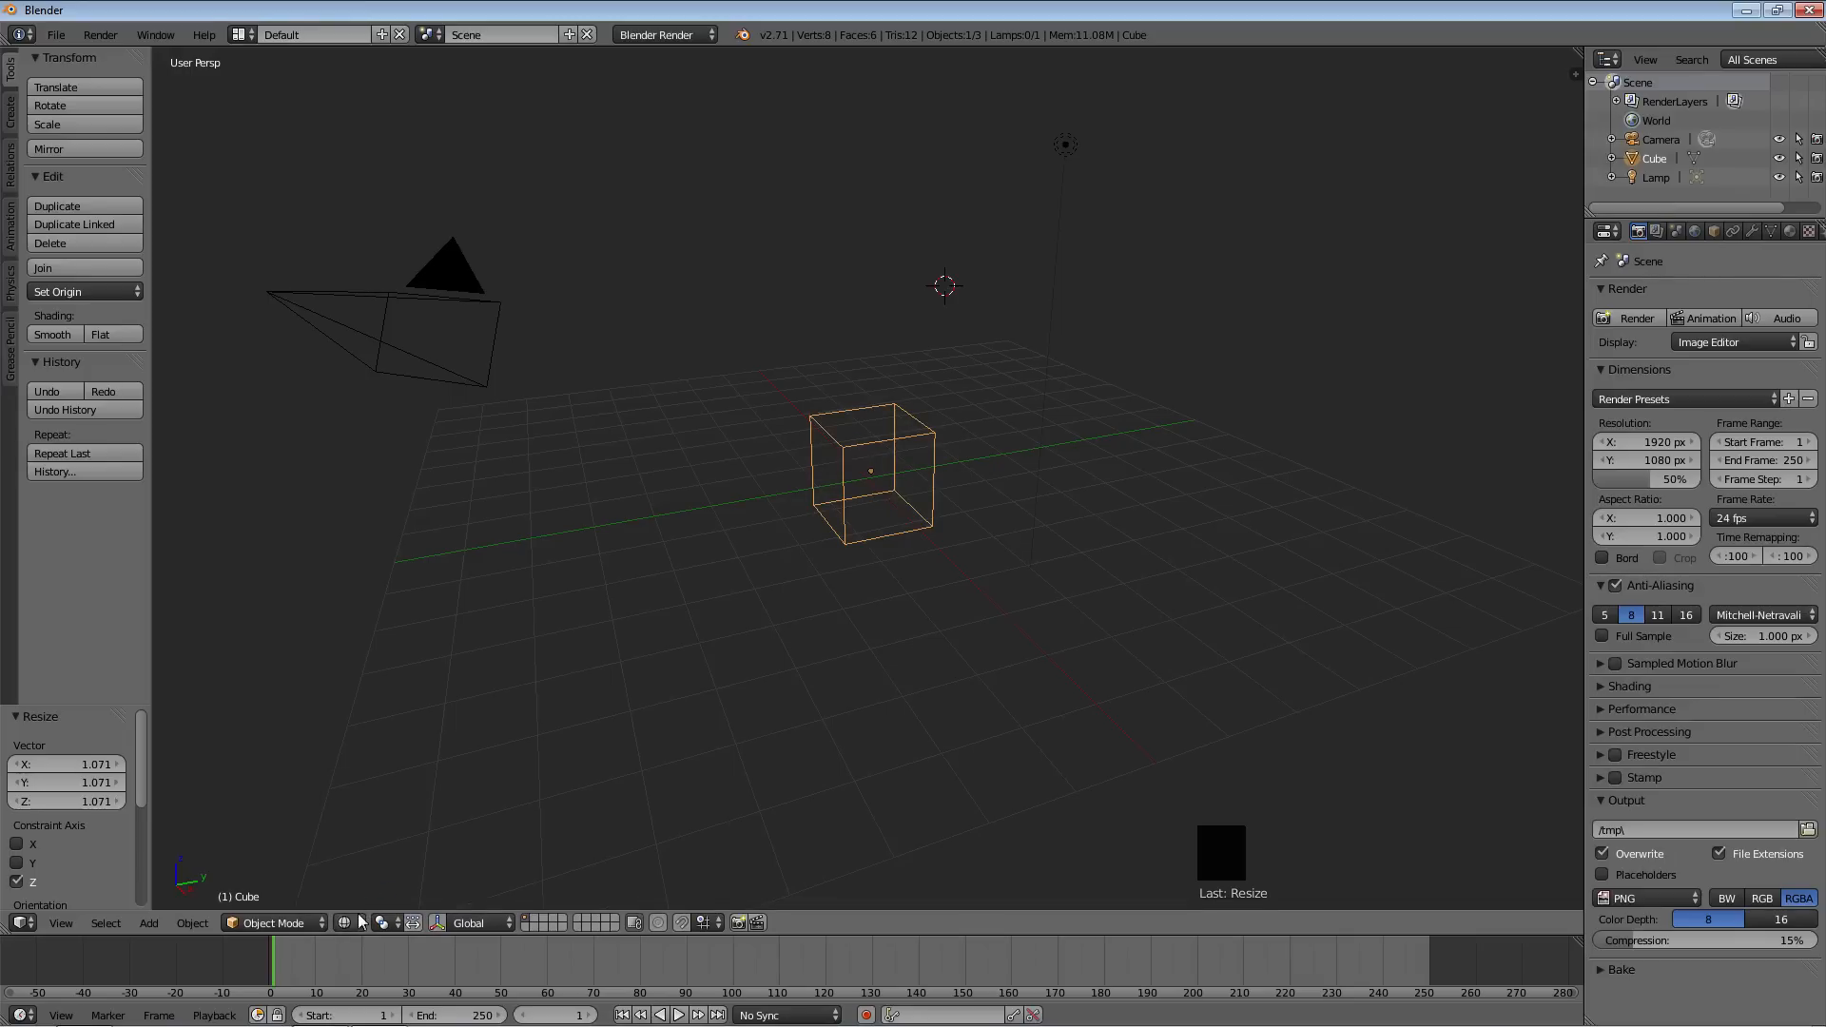
pyautogui.click(358, 920)
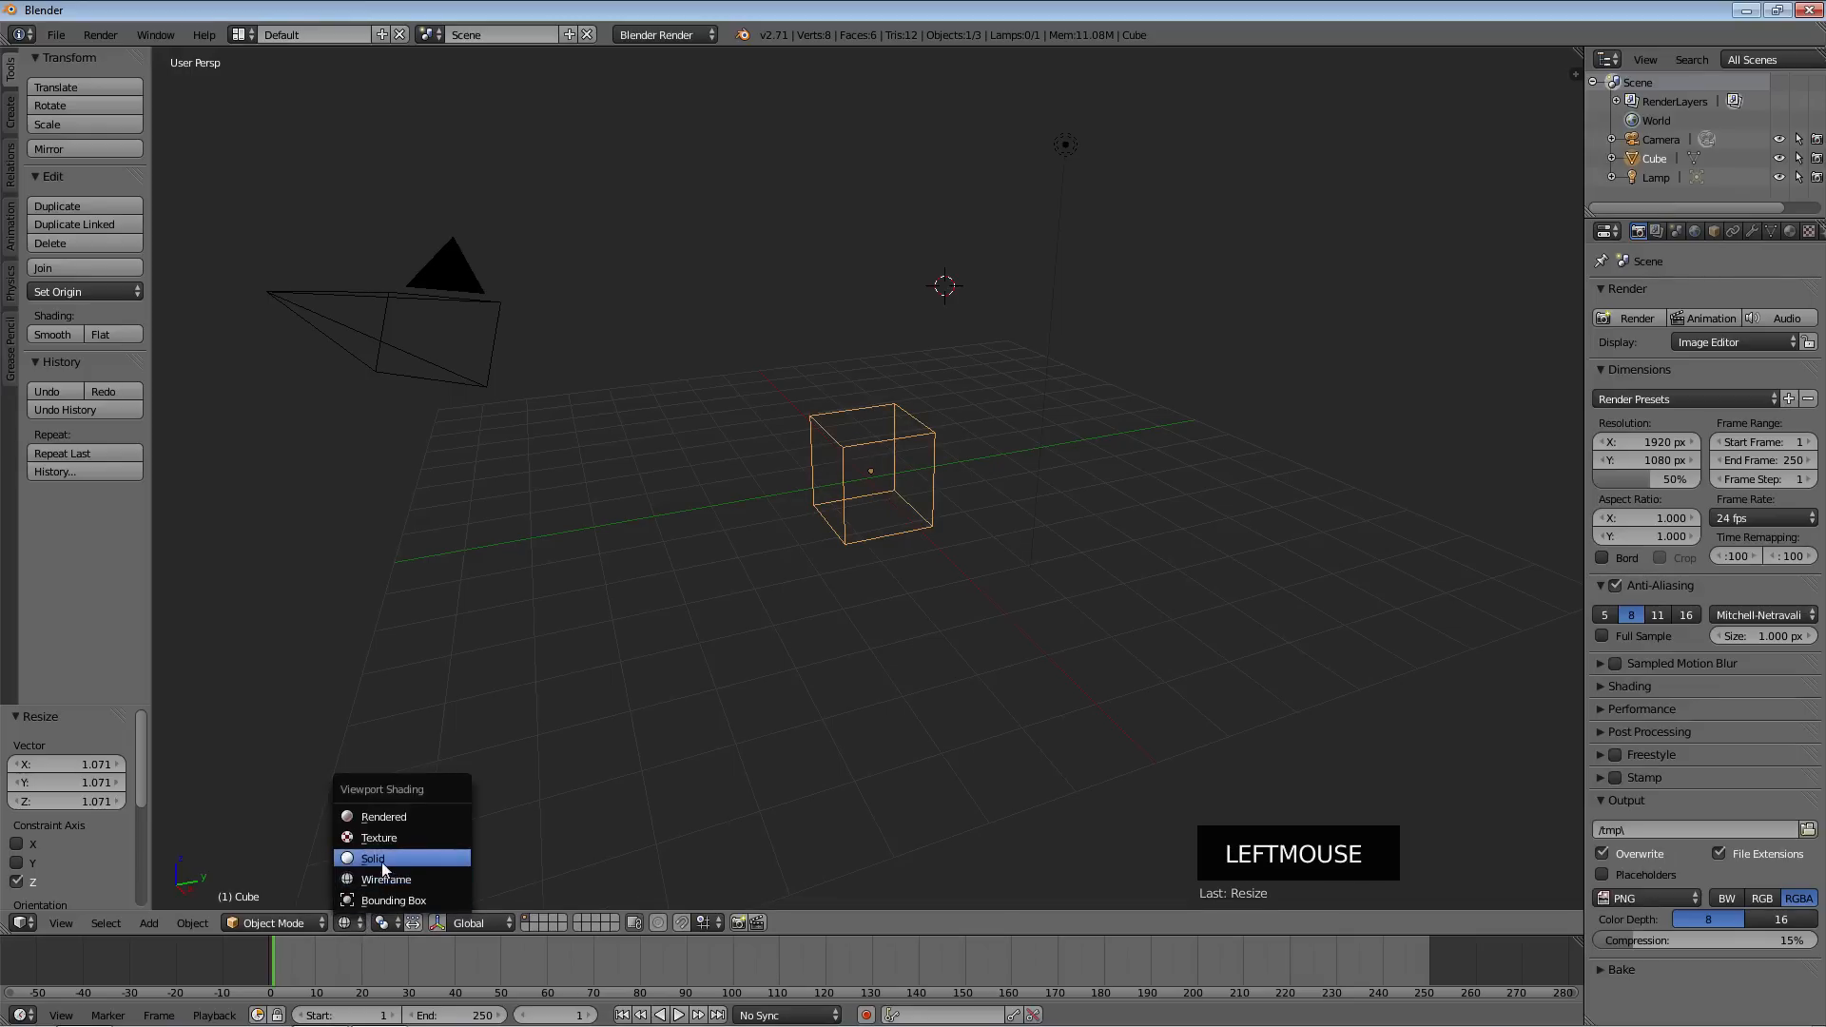
pyautogui.click(381, 859)
# Preview the cube in Texture and Rendered viewport shading, and return the view to Solid shading
pyautogui.click(348, 921)
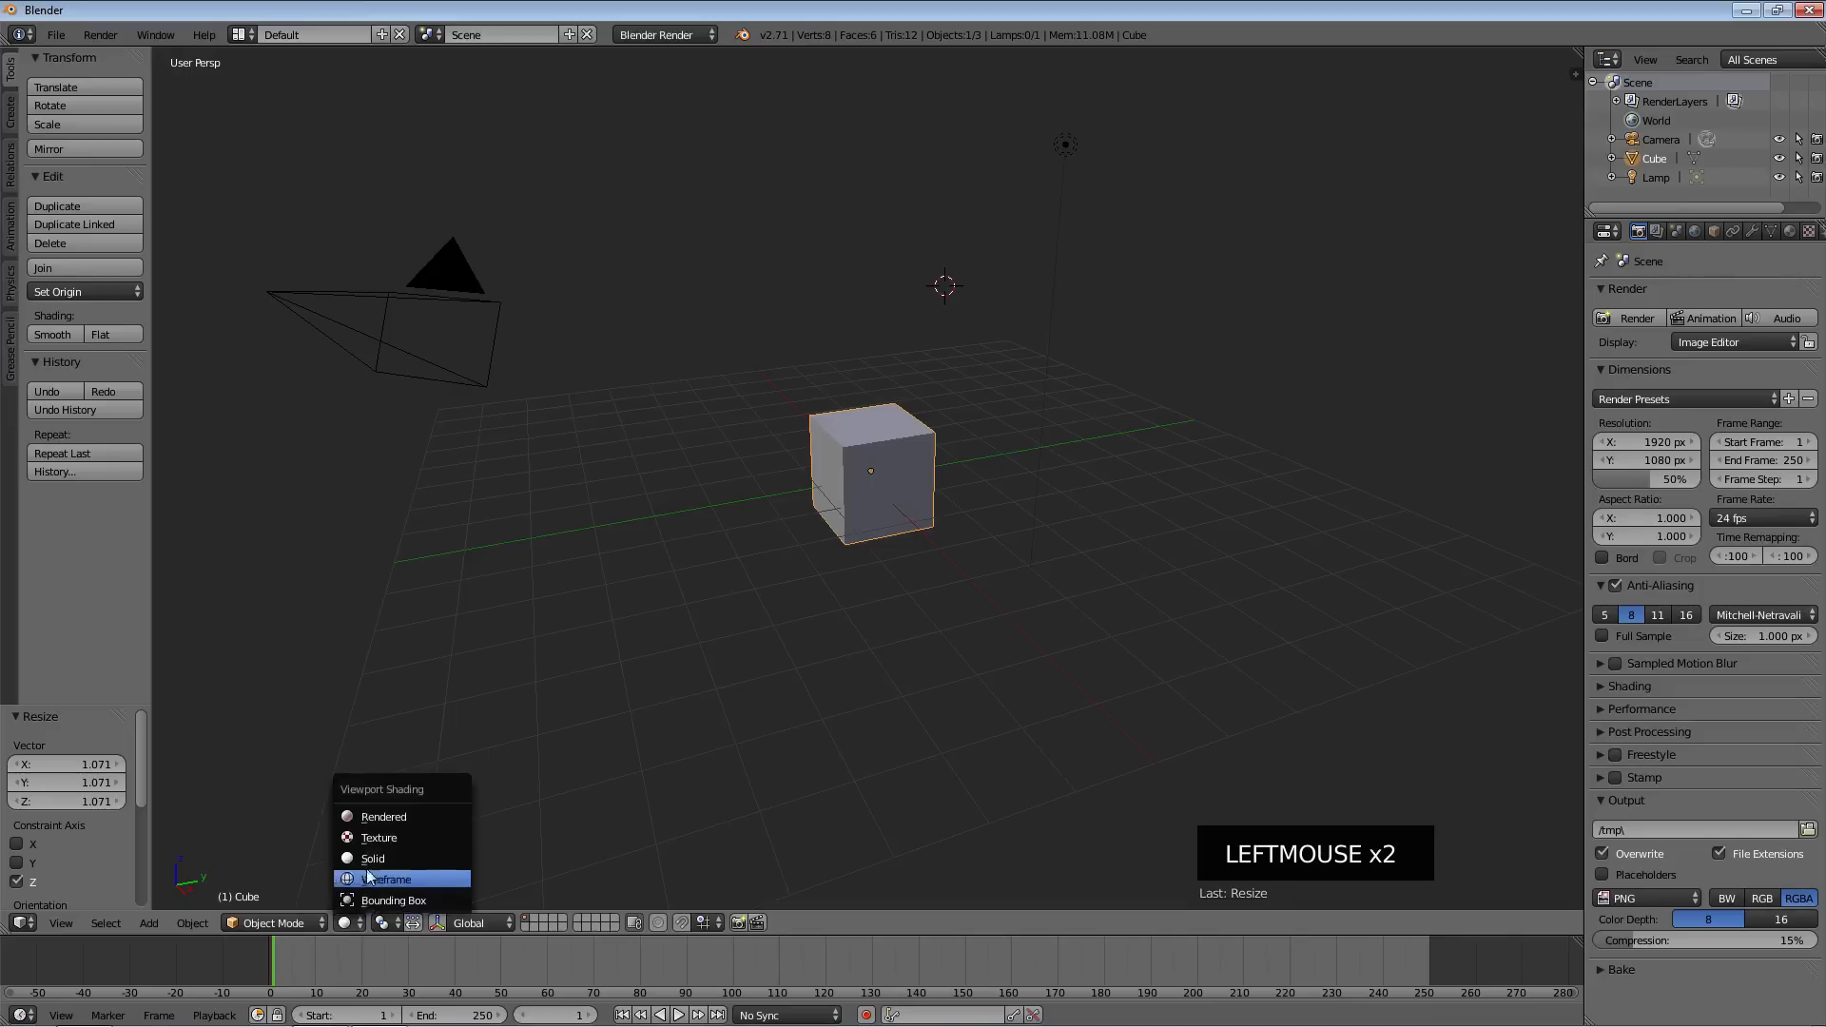
pyautogui.click(378, 840)
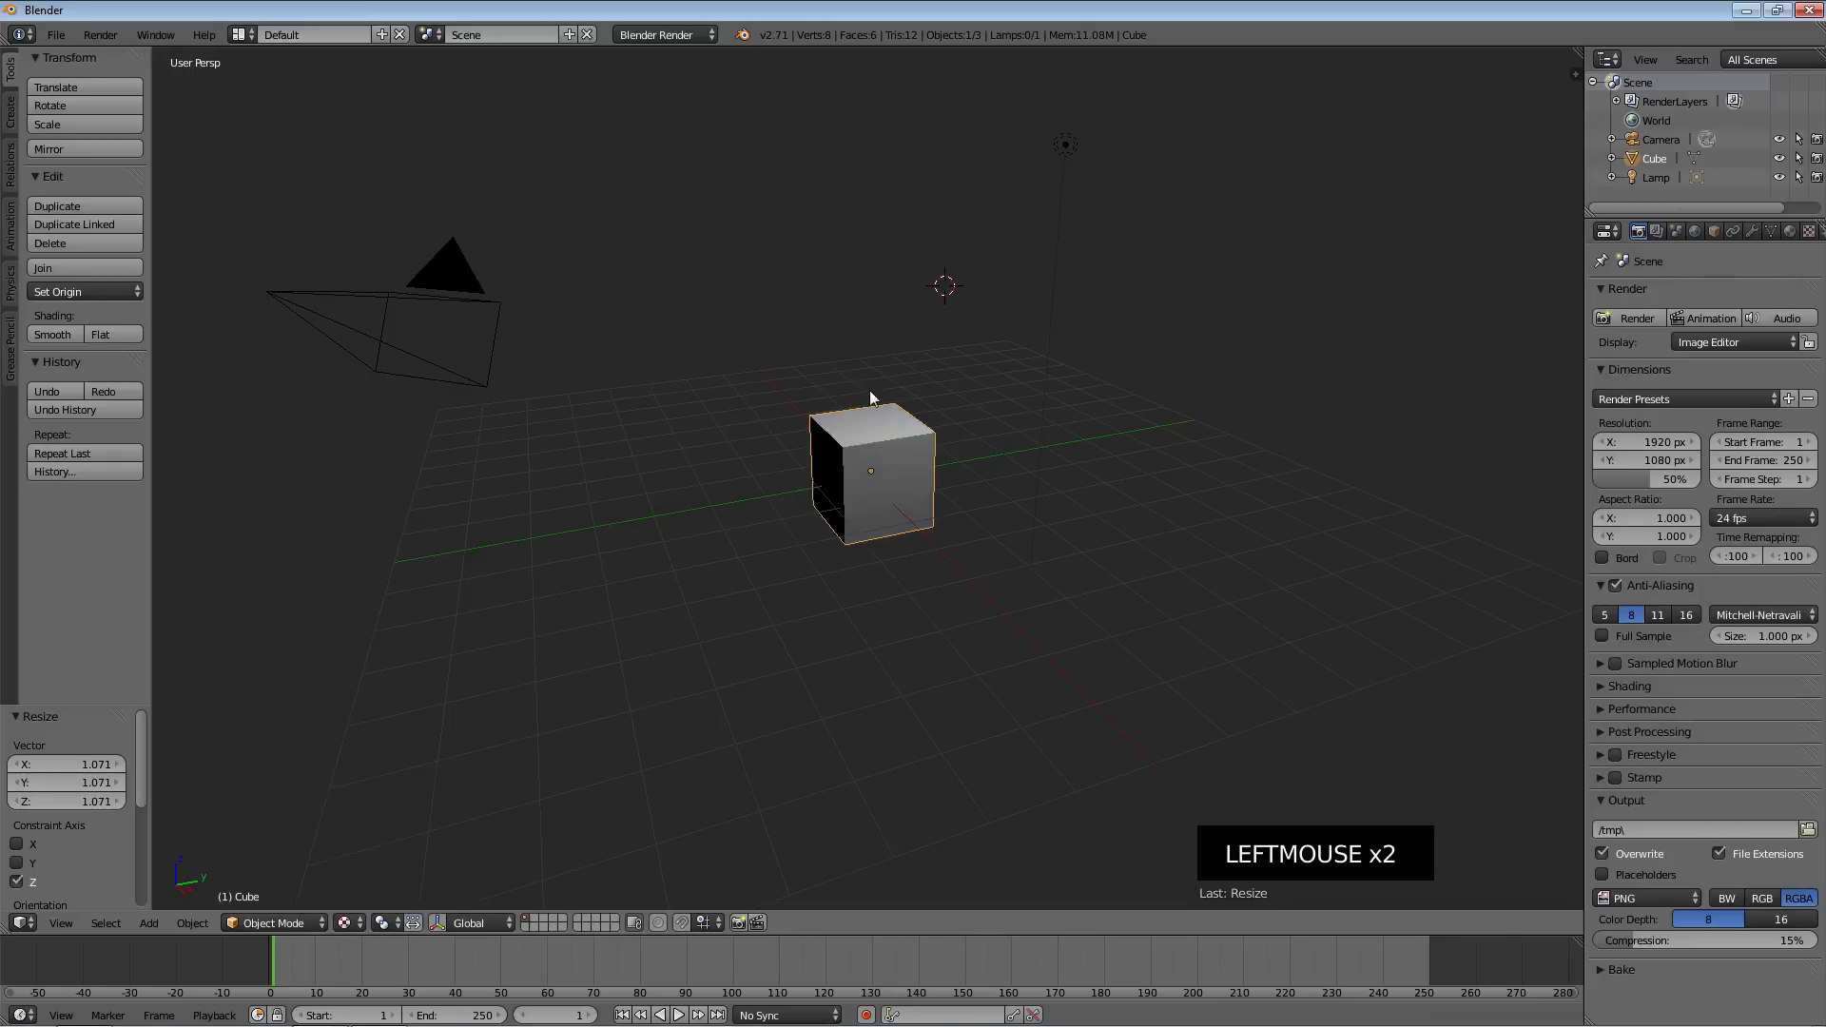
pyautogui.click(358, 922)
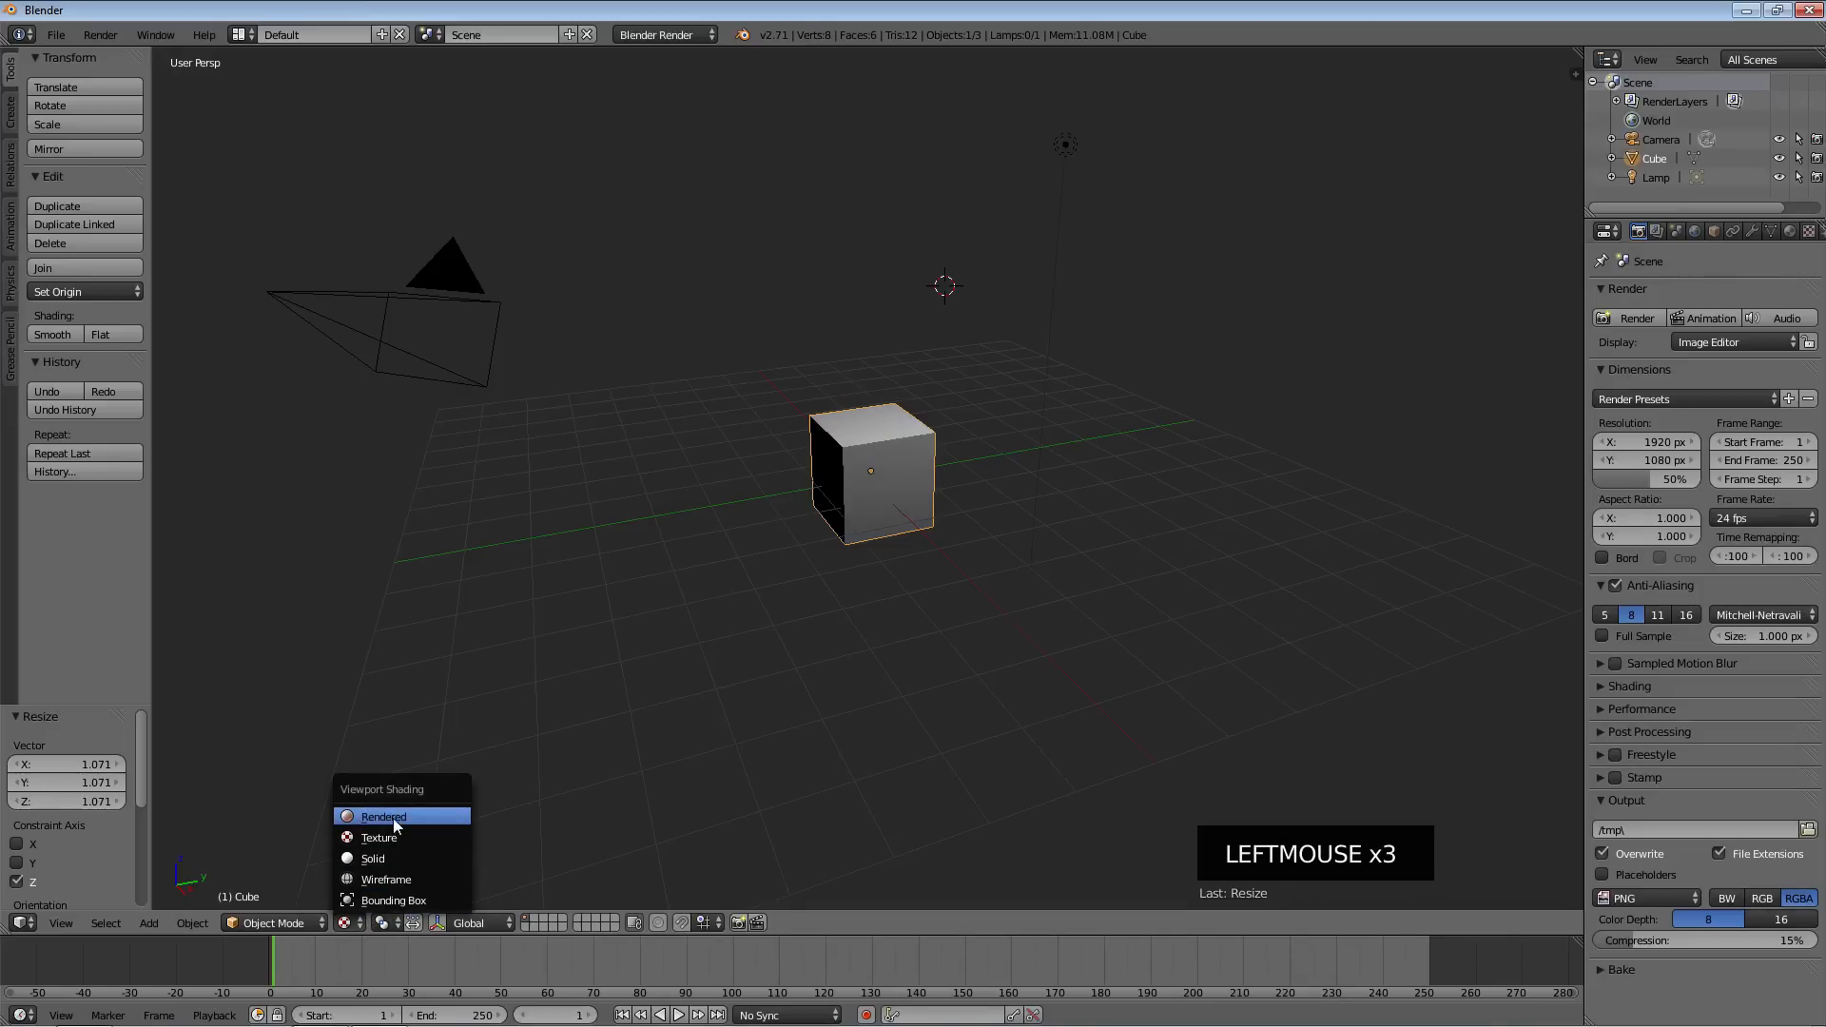
pyautogui.click(392, 817)
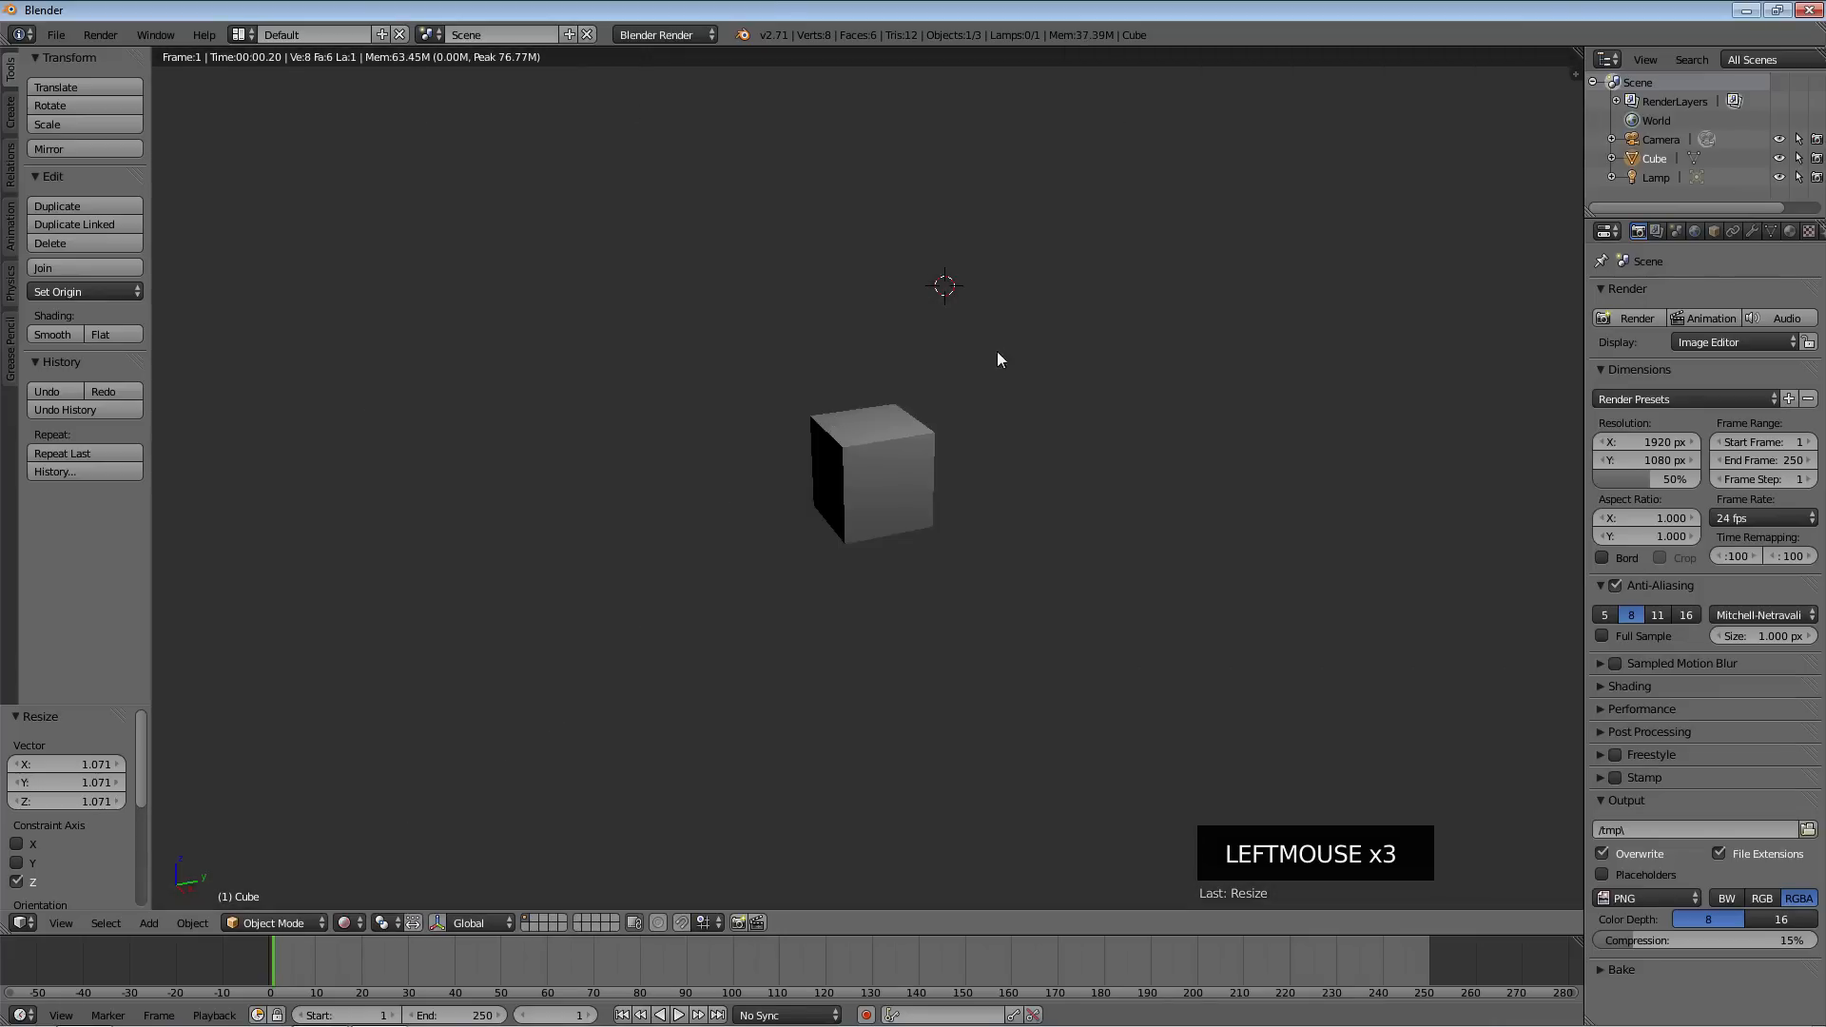
pyautogui.click(357, 922)
pyautogui.click(383, 860)
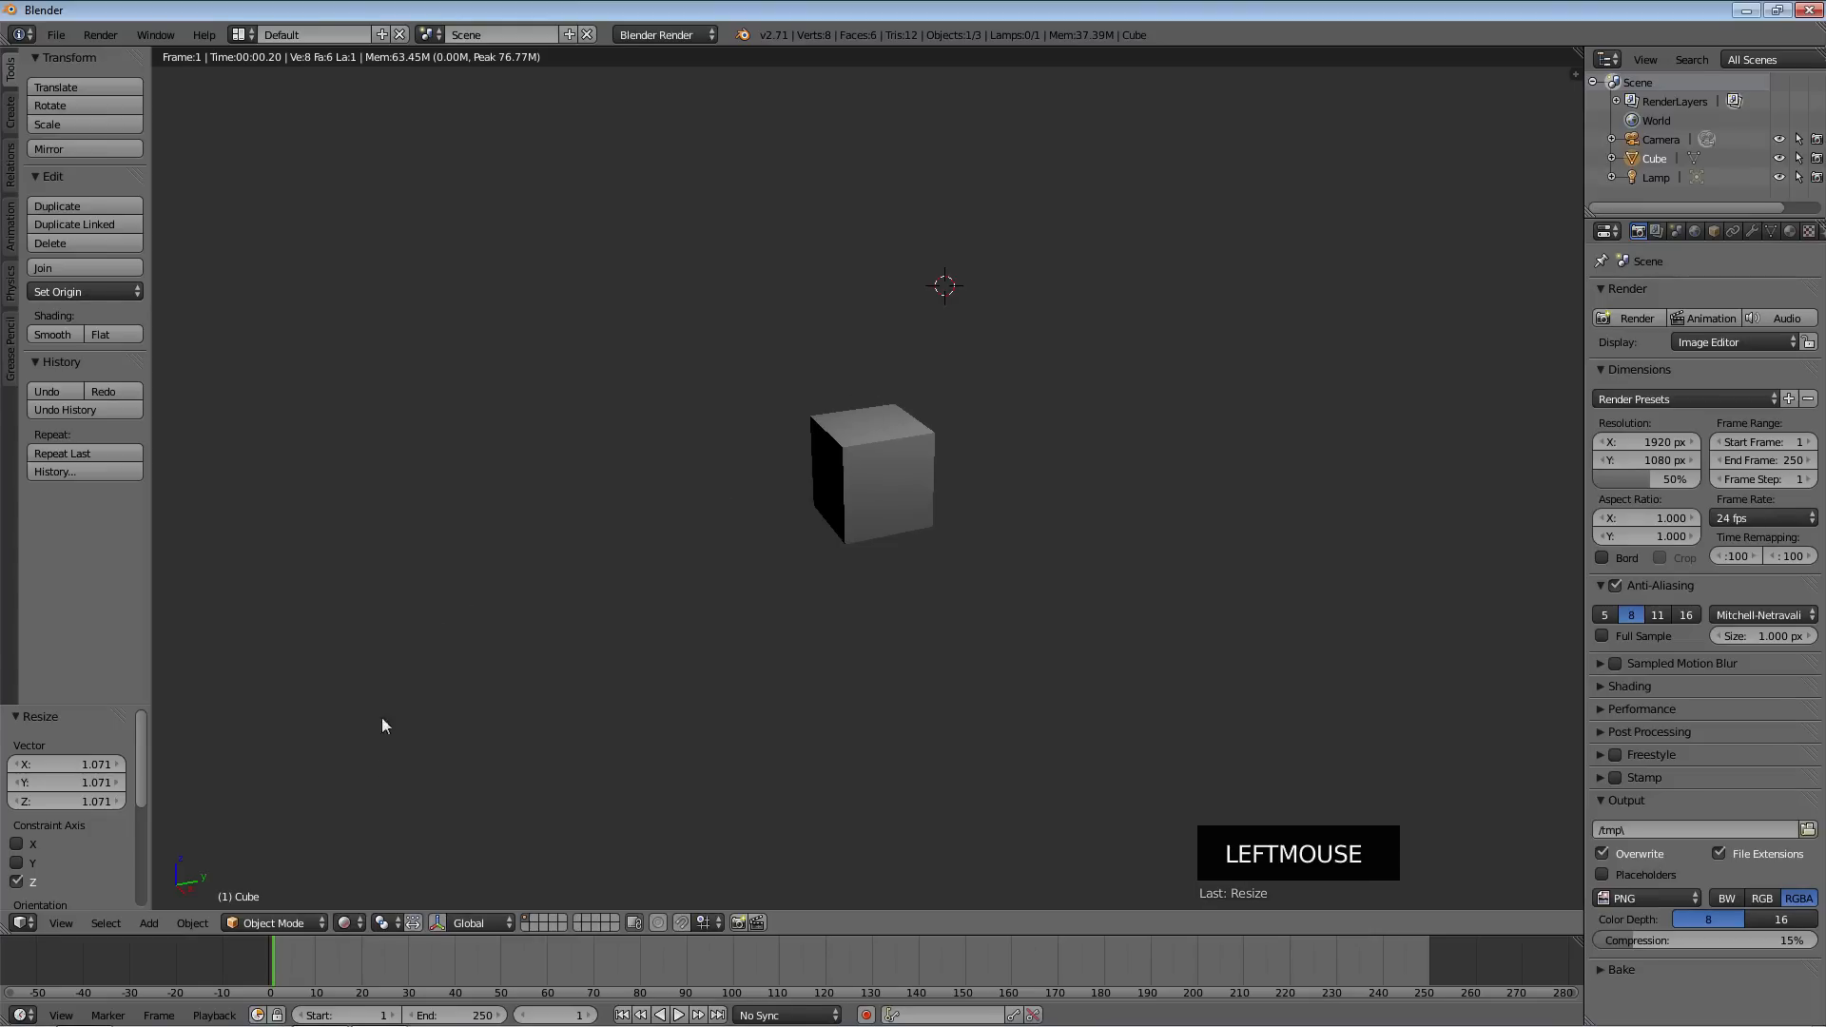
pyautogui.click(358, 922)
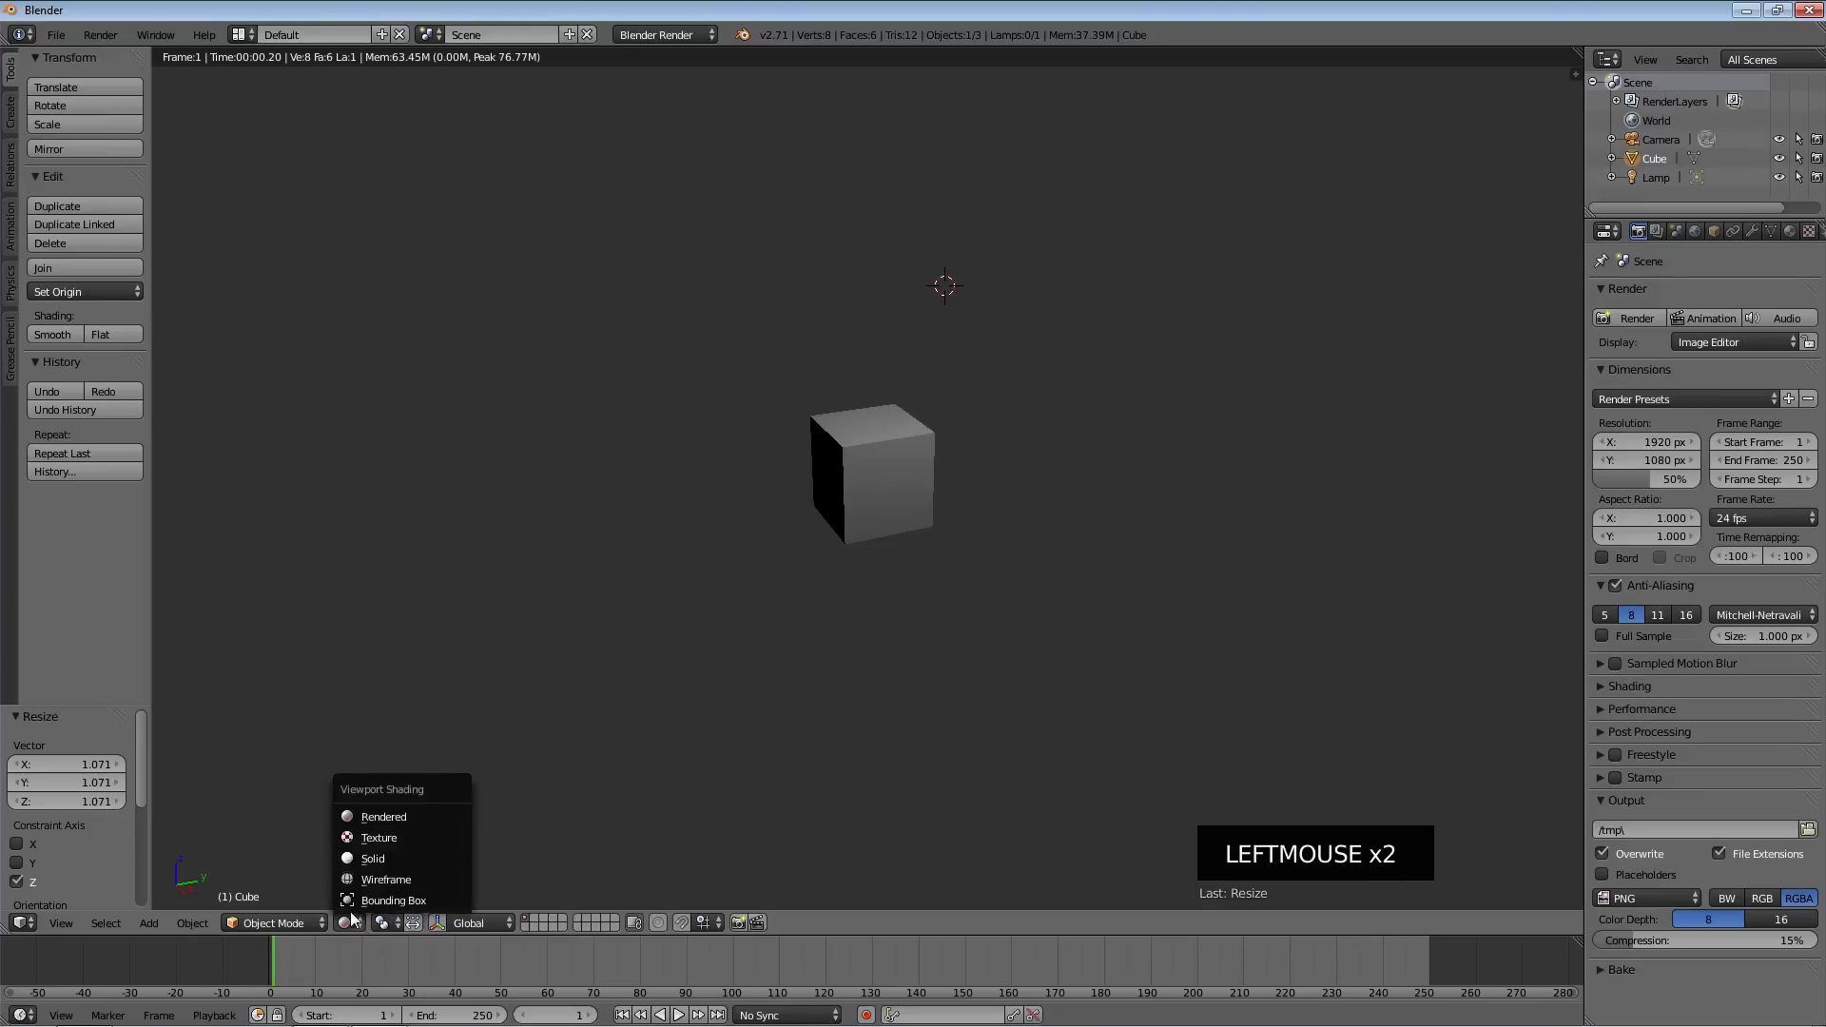
pyautogui.click(374, 860)
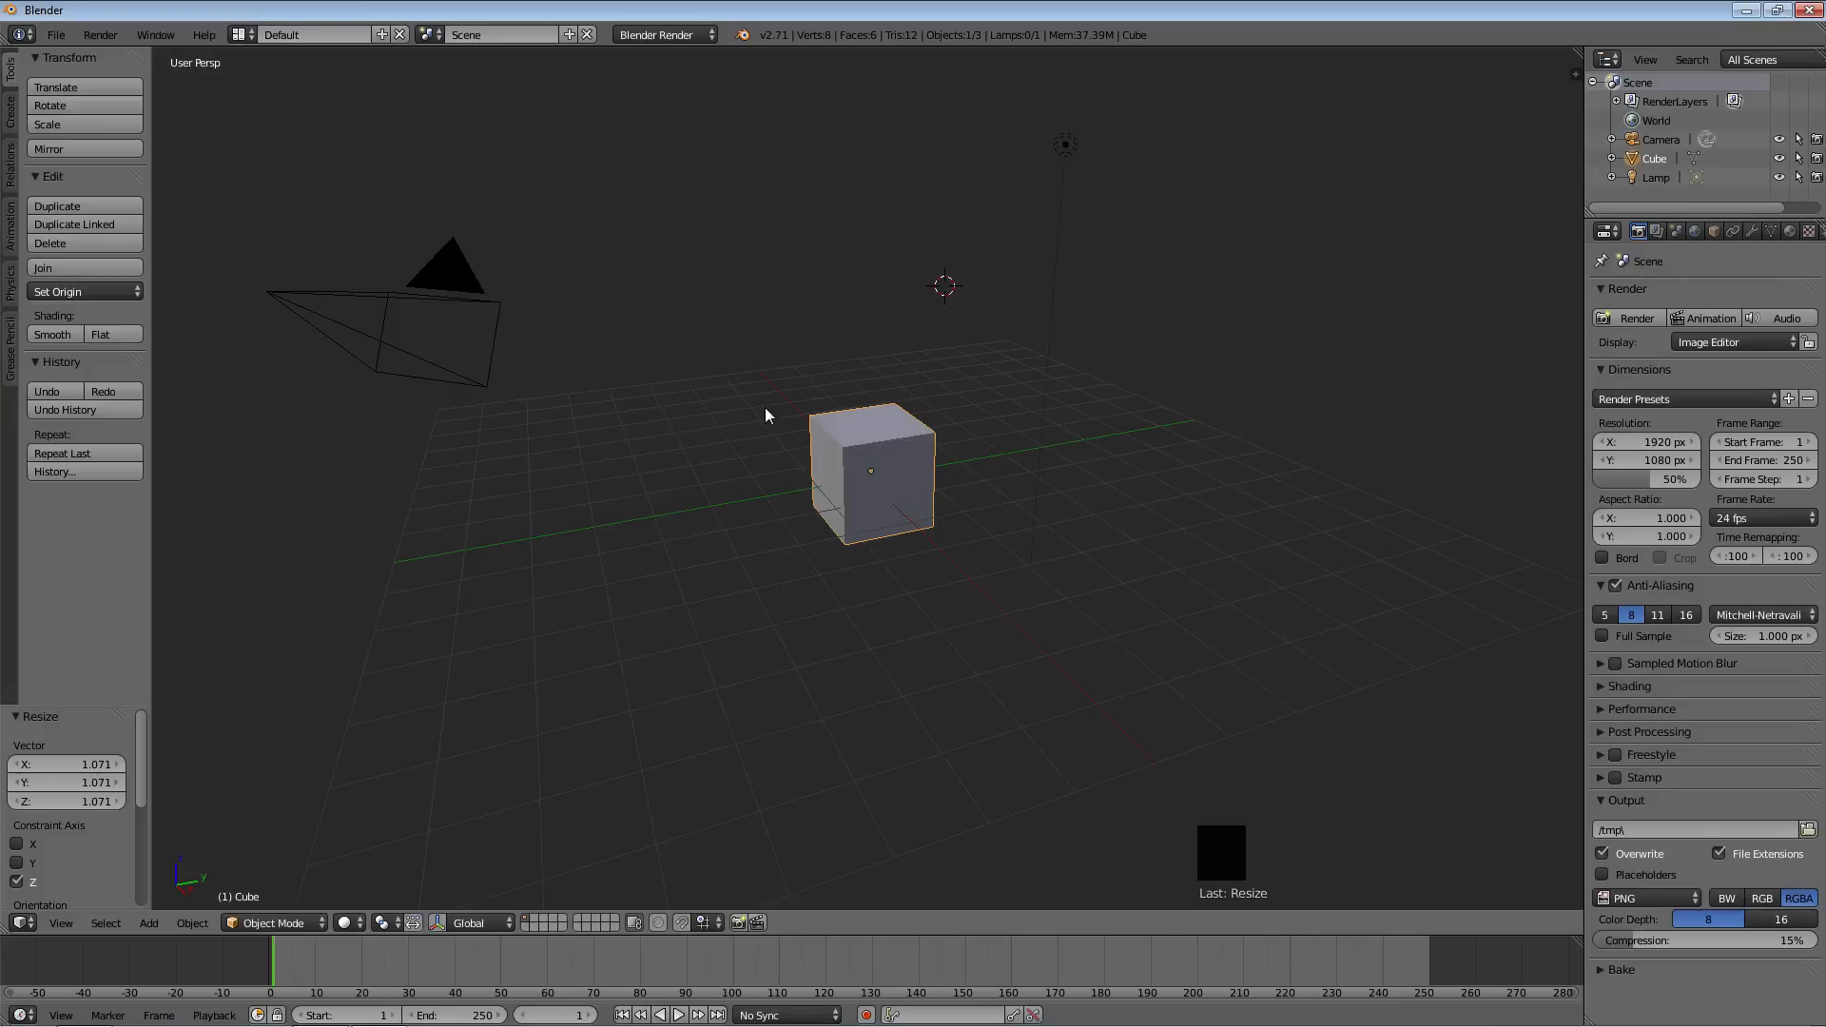
# Toggle the cube from Object Mode into Edit Mode and back twice
pyautogui.press('Tab')
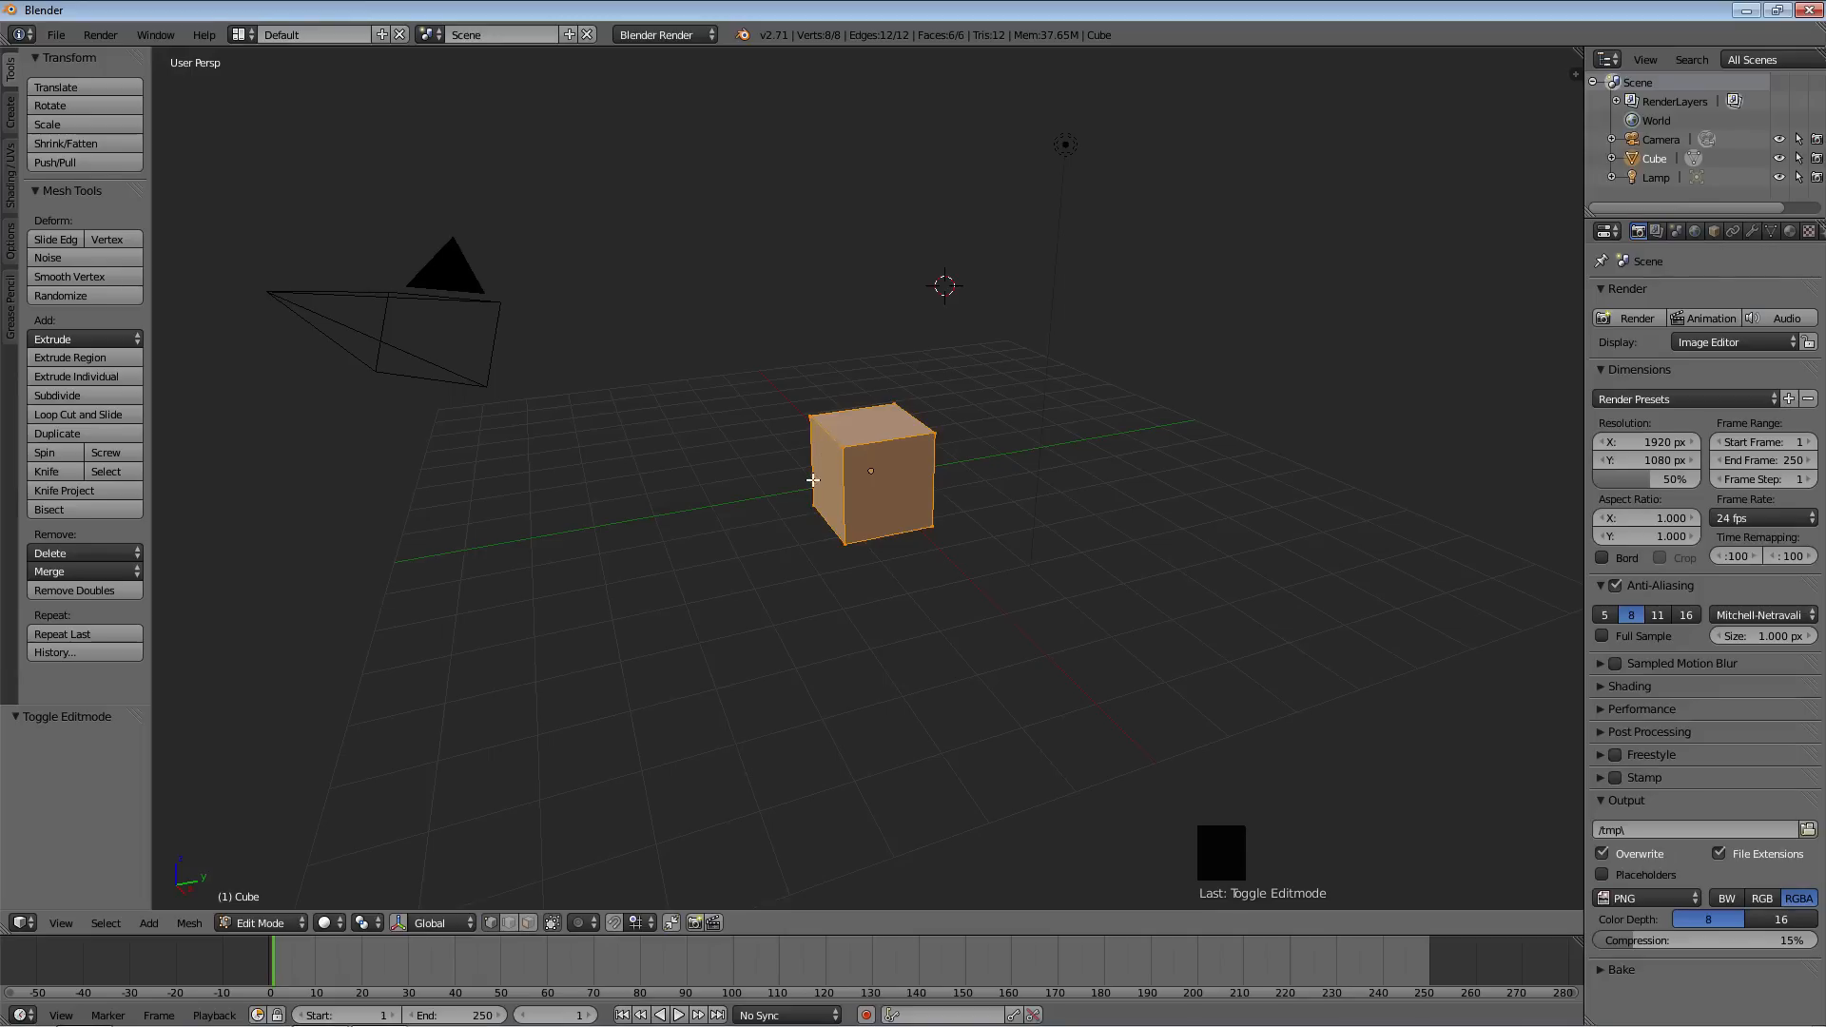
pyautogui.press('Tab')
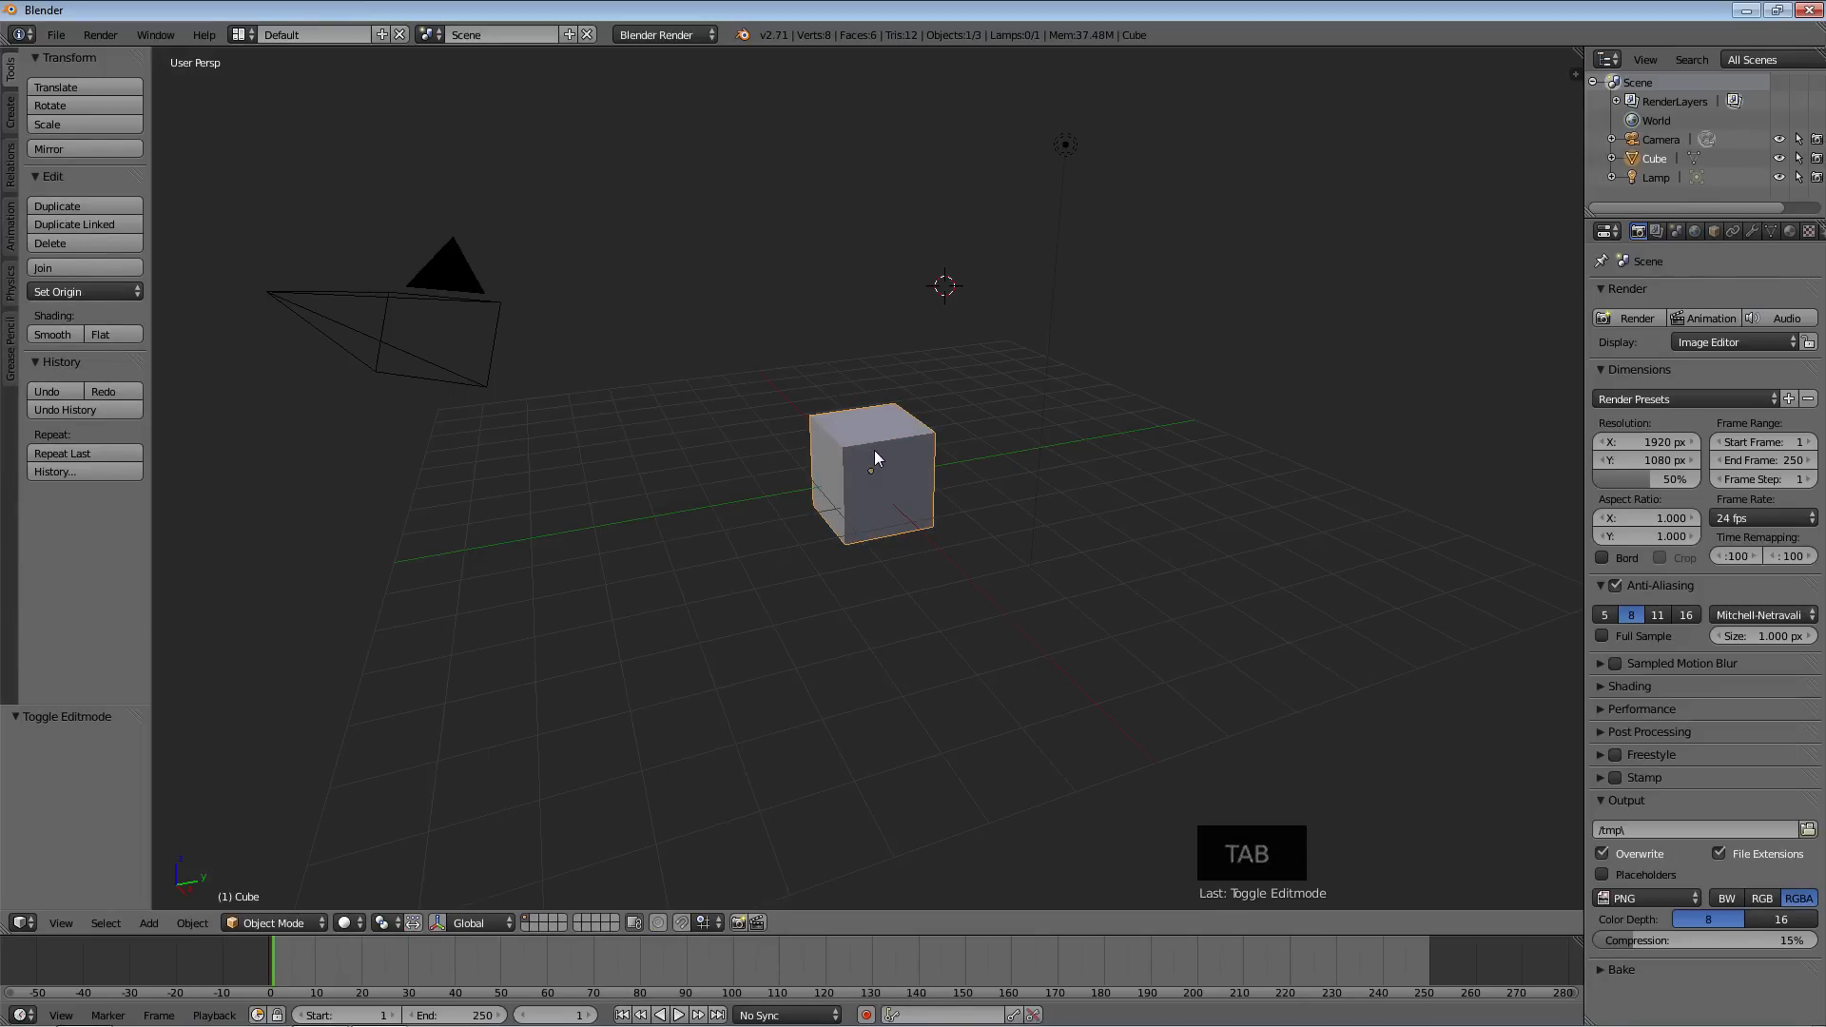
pyautogui.press('Tab')
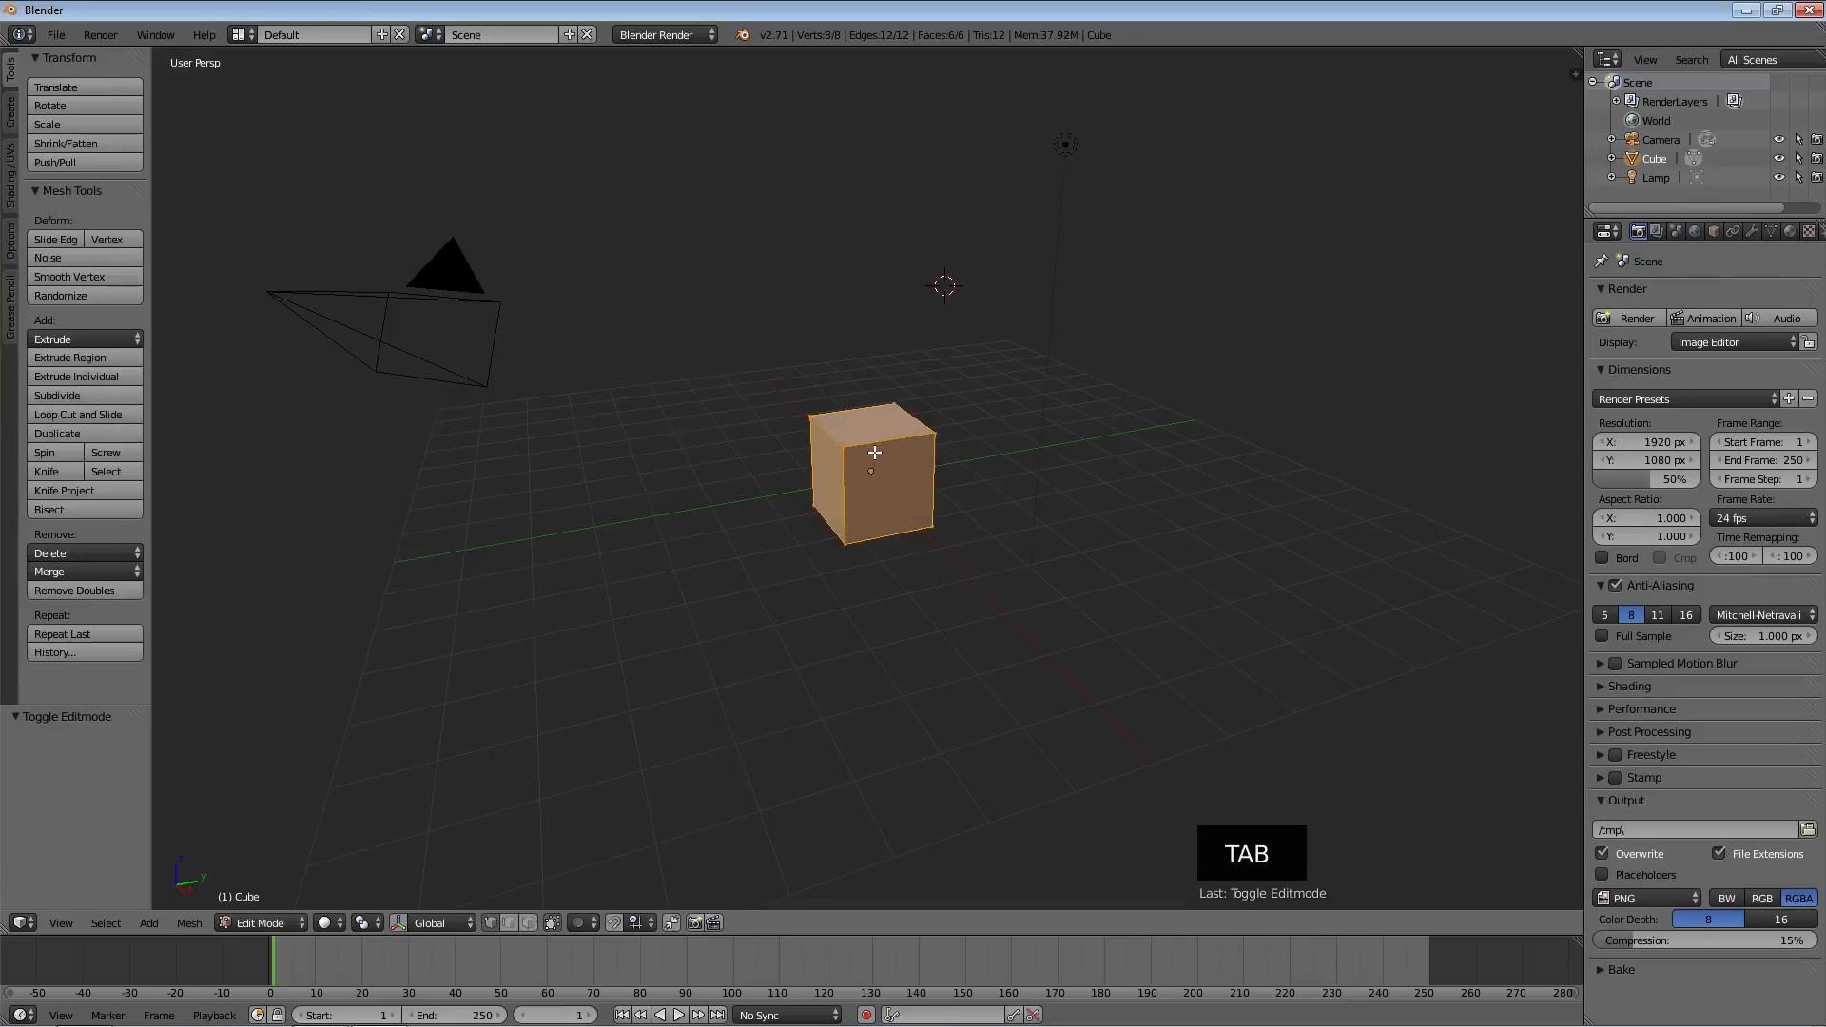
pyautogui.press('Tab')
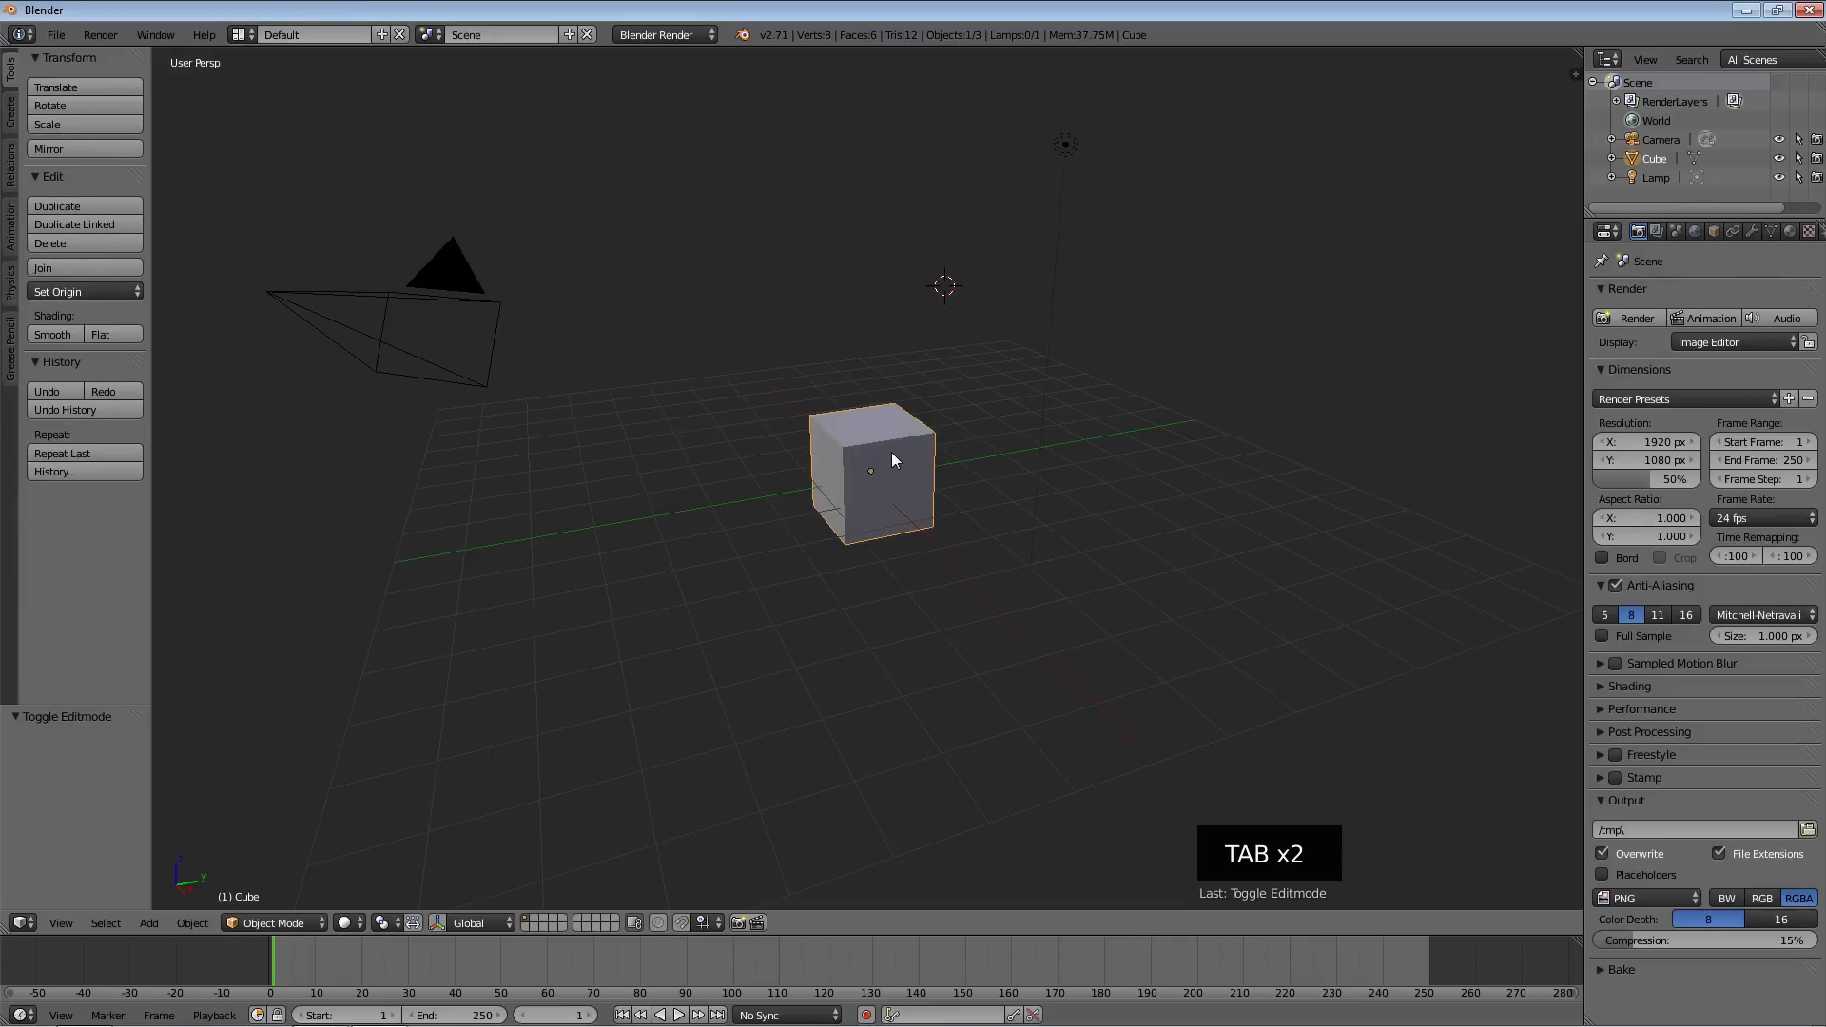
# Enter Edit Mode on the cube and select single vertices: the nearest upper corner, followed by the nearest lower corner
pyautogui.press('Tab')
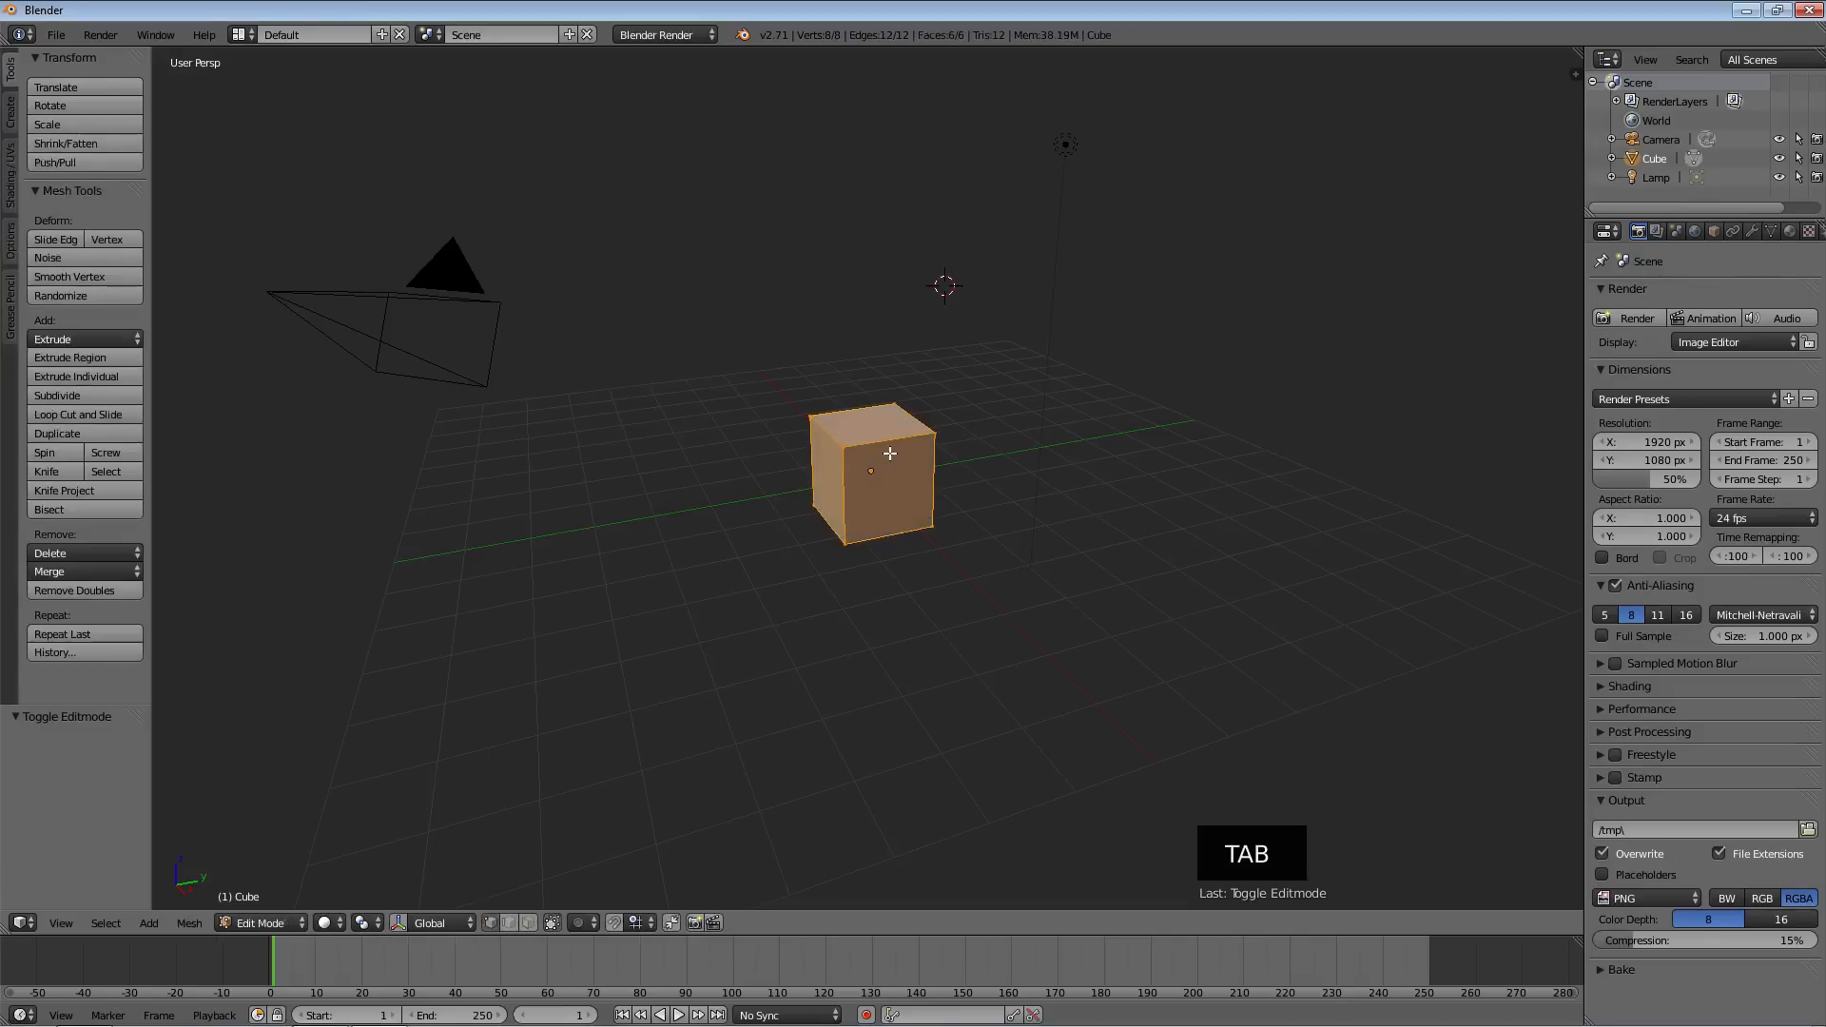
pyautogui.rightClick(843, 448)
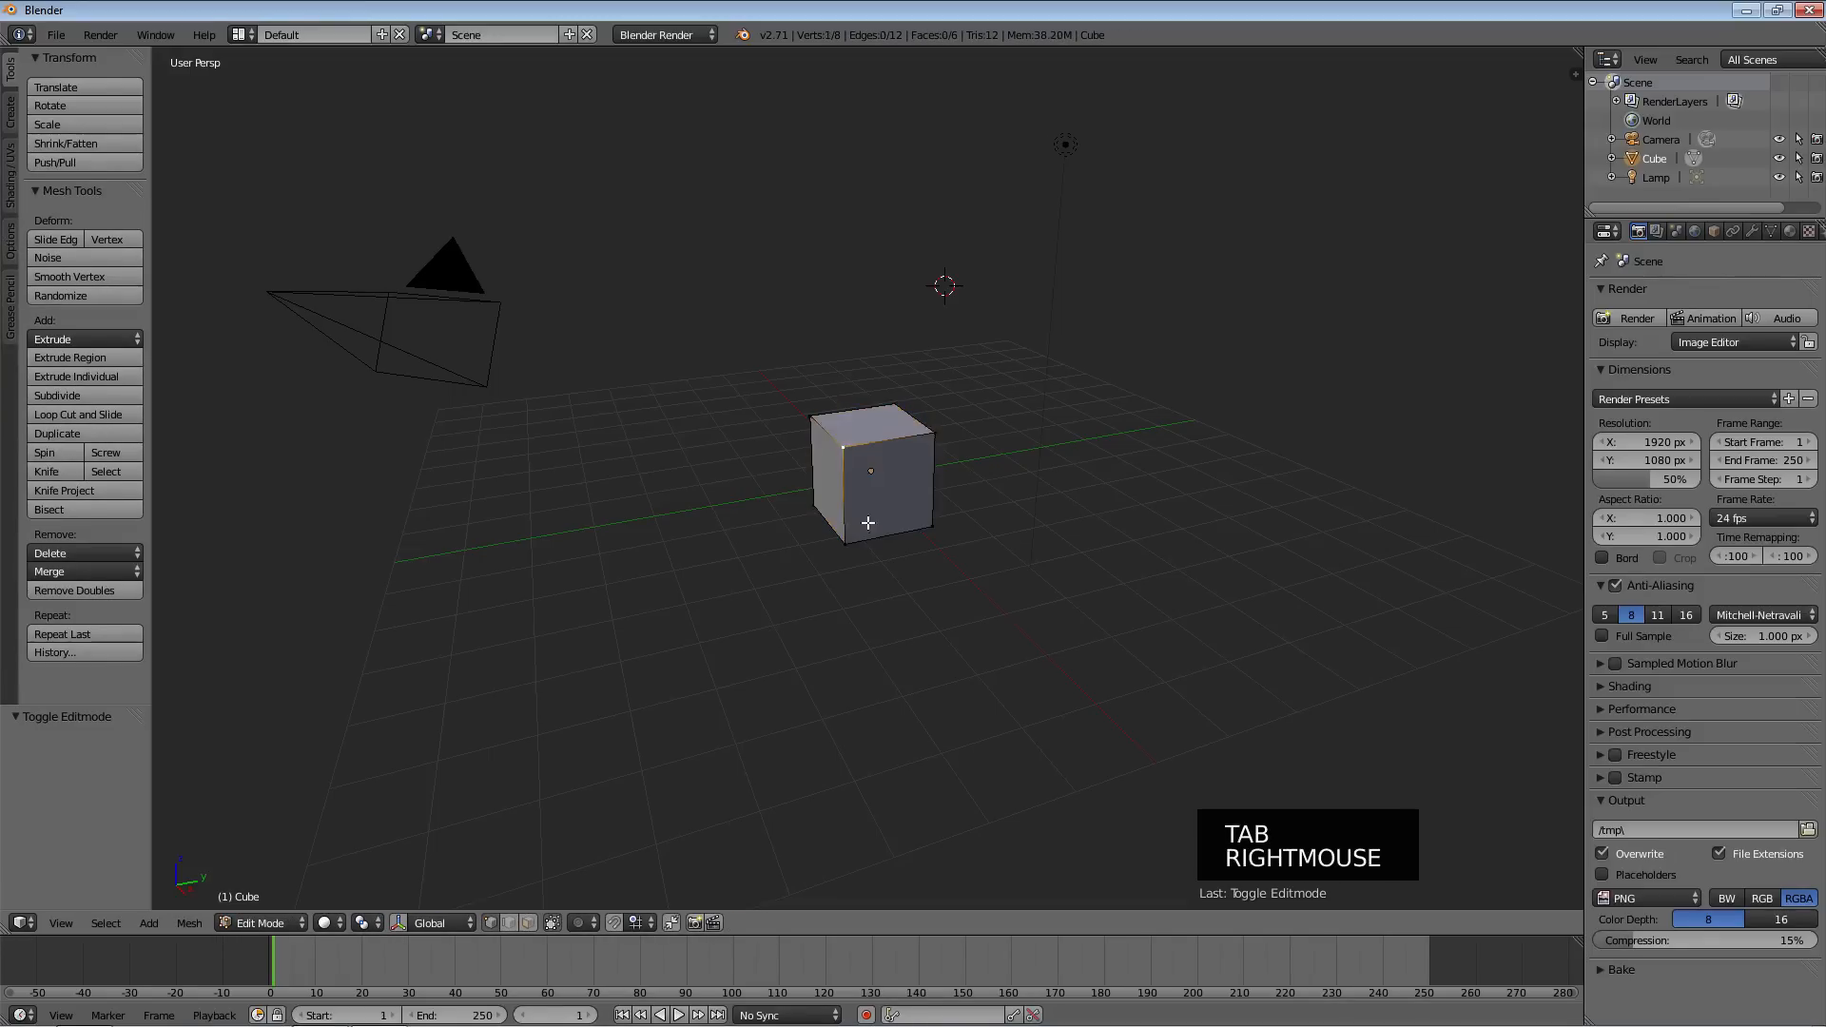
pyautogui.rightClick(845, 539)
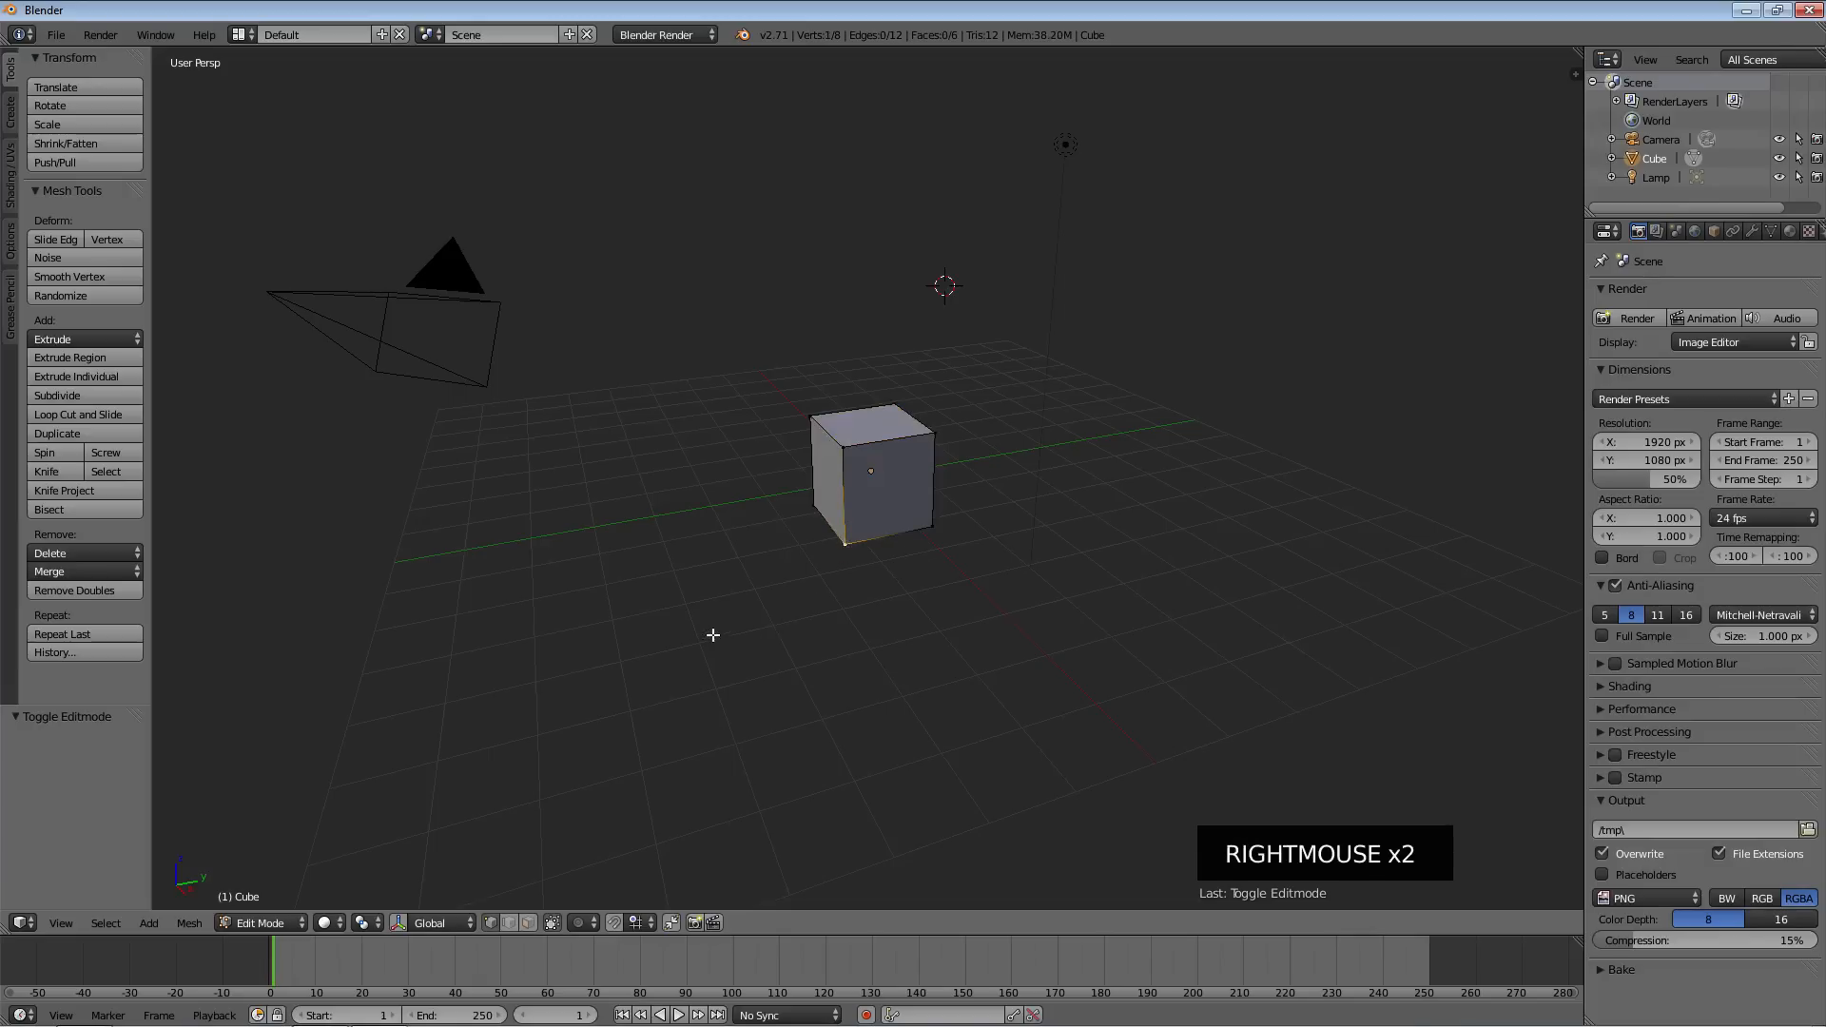
# Select the cube's nearest vertical edge in edge select mode, and the front face beside it in face select mode
pyautogui.click(509, 921)
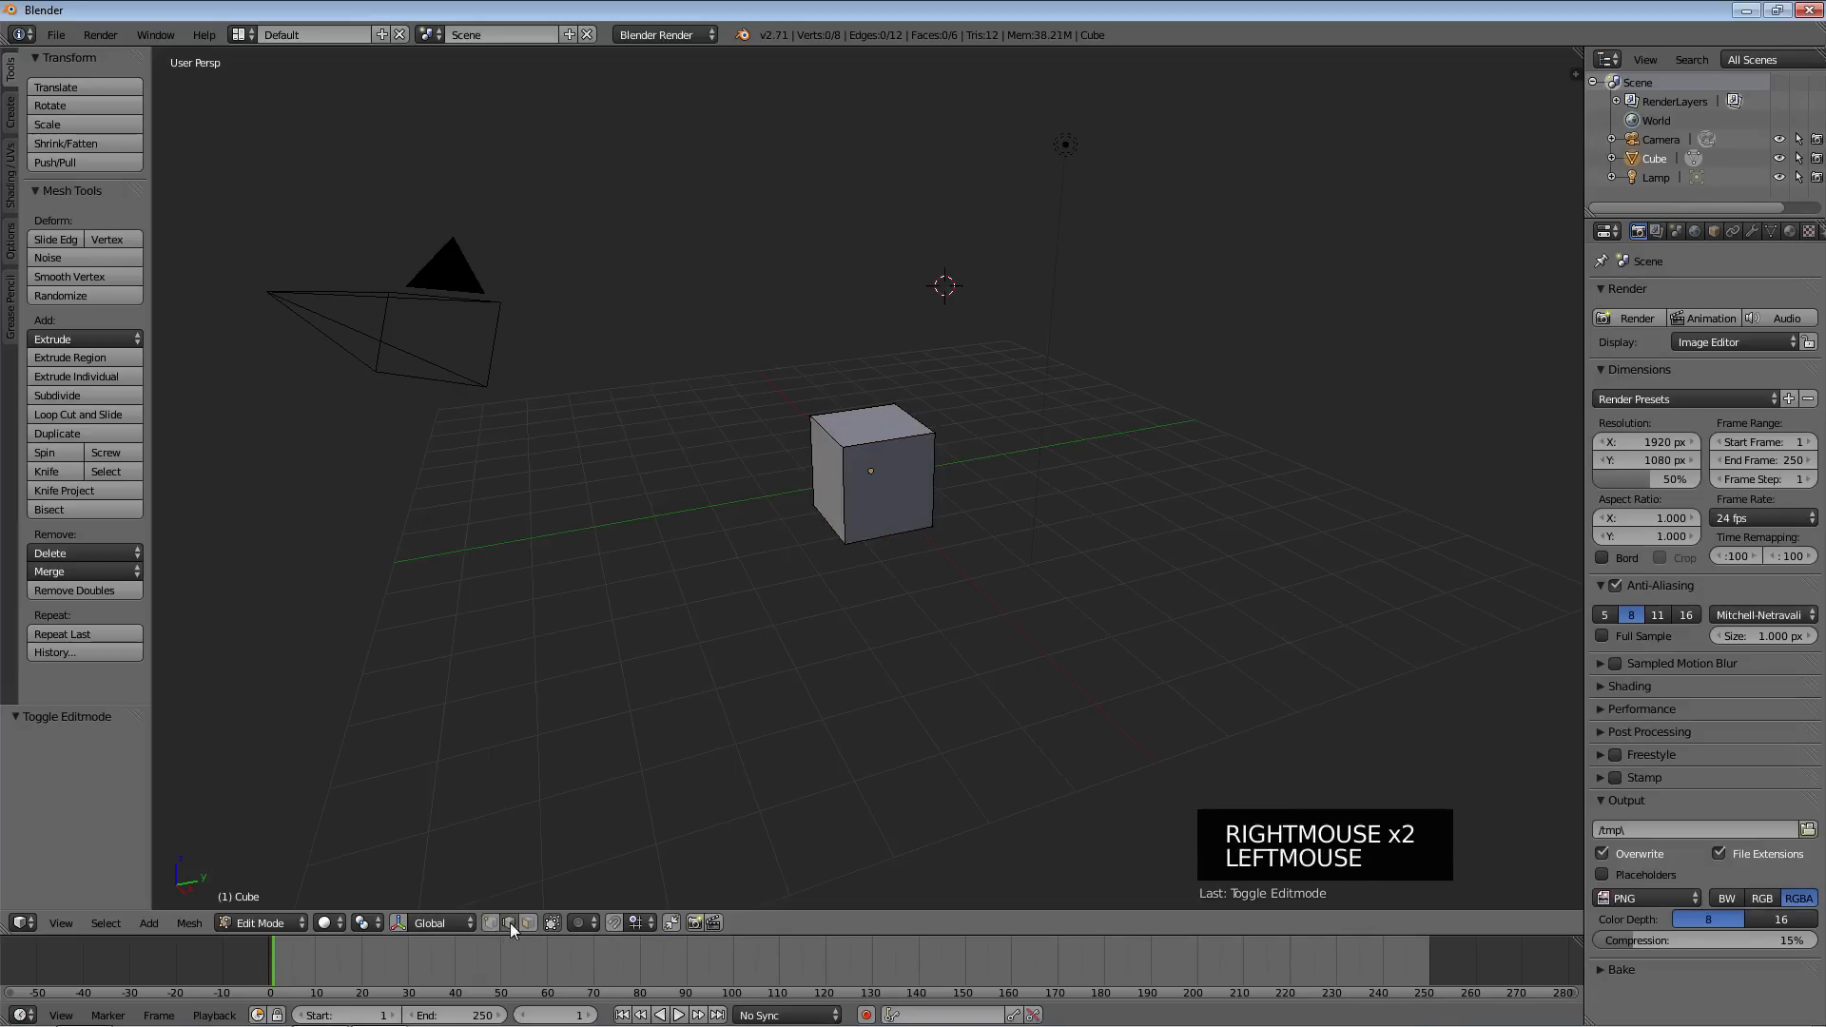
pyautogui.rightClick(846, 497)
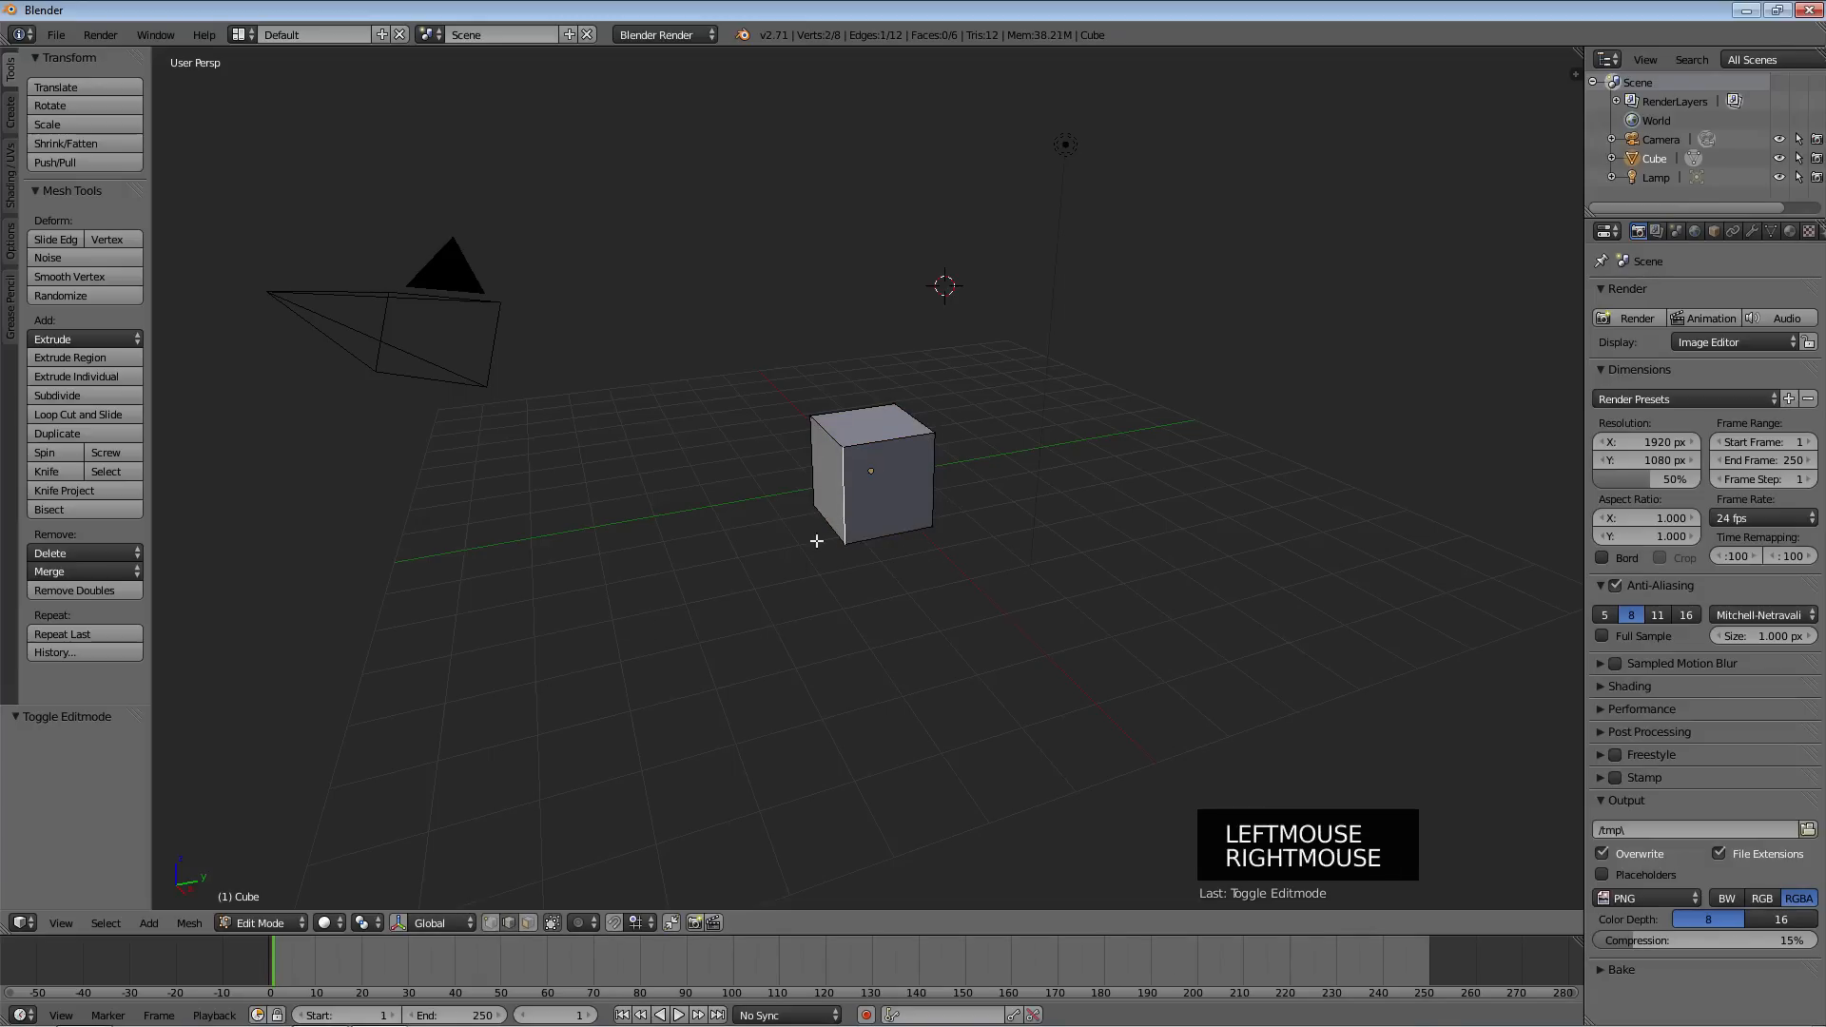
pyautogui.click(526, 922)
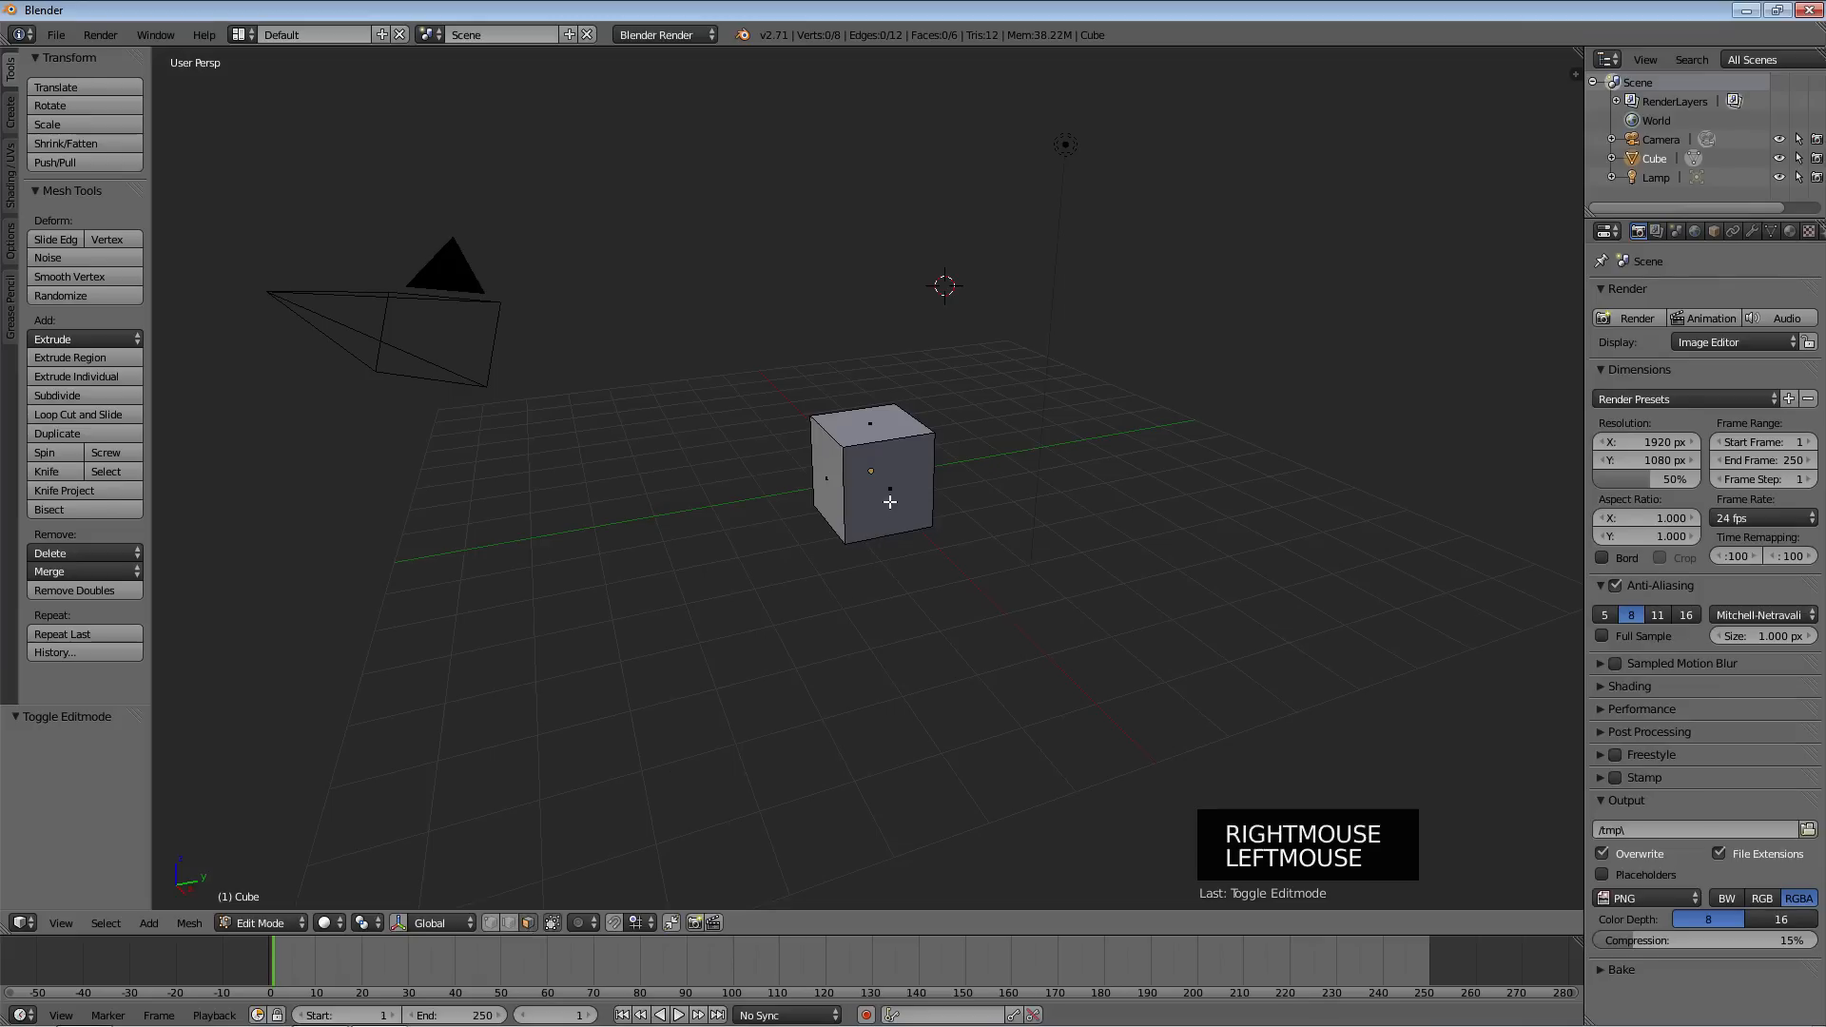
pyautogui.rightClick(889, 502)
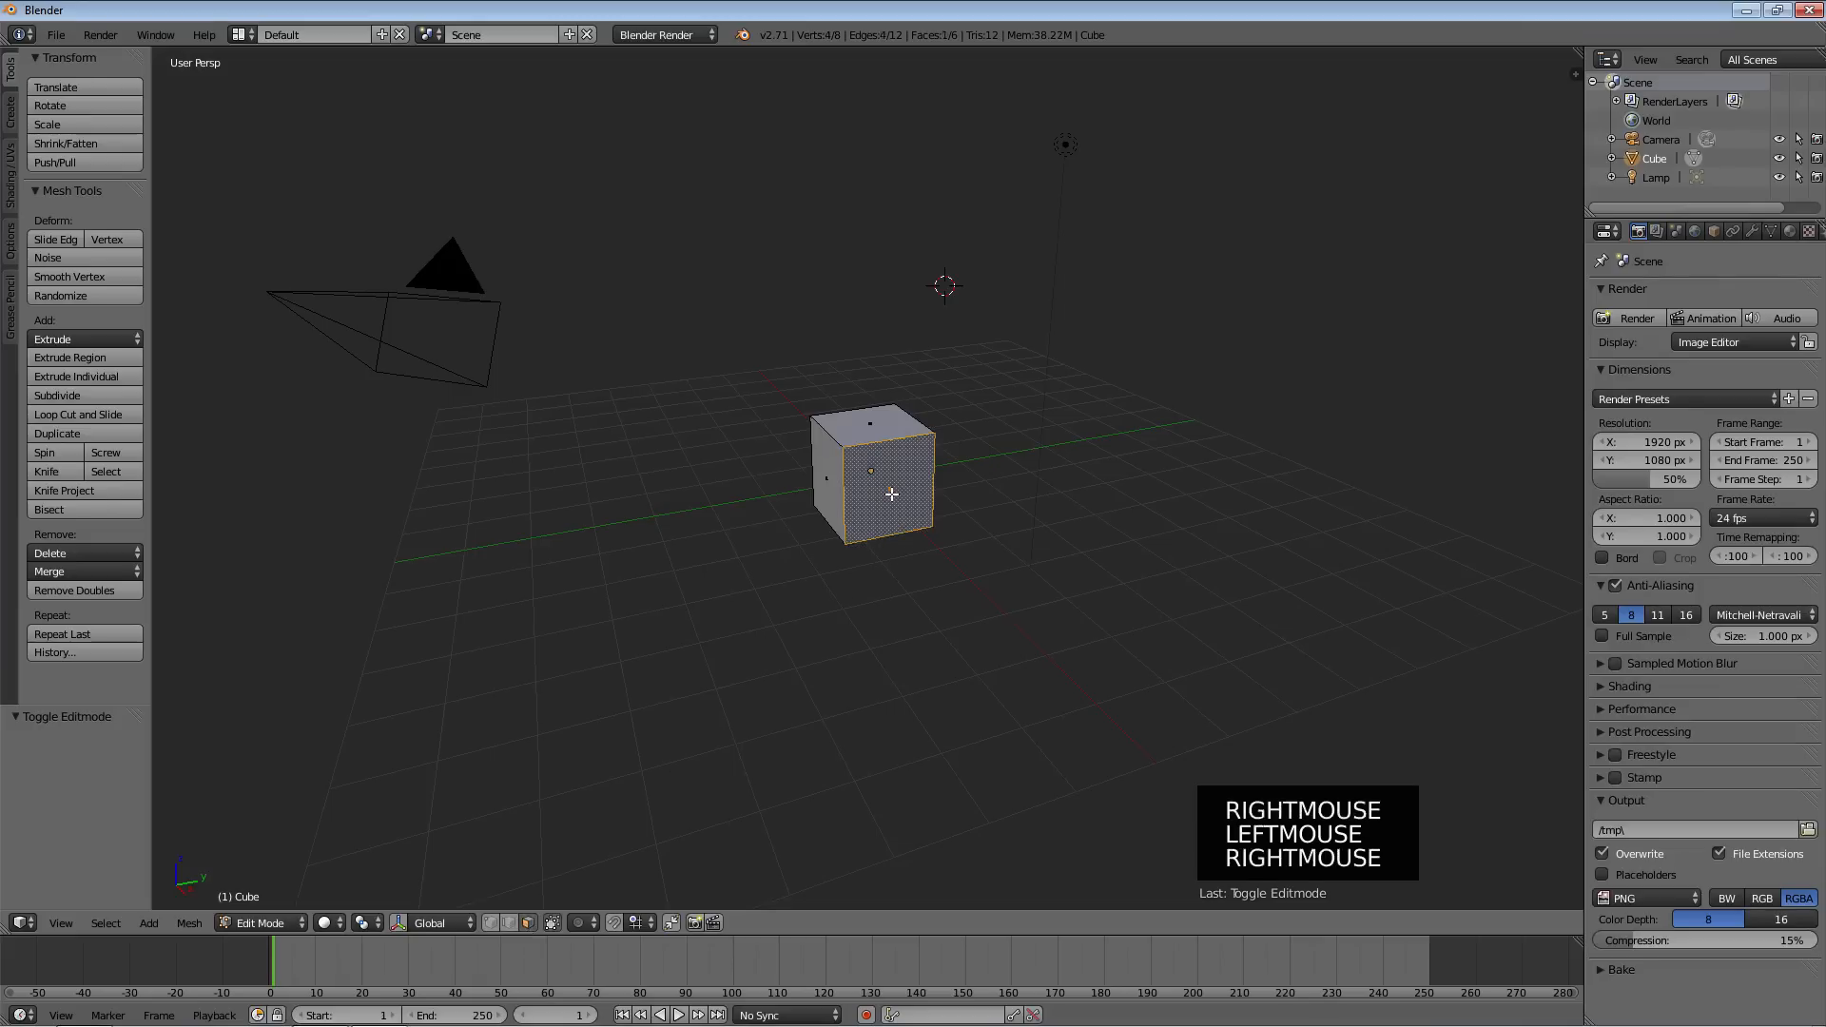
# Cycle through the vertex, edge and face select modes, and select the cube's nearest upper corner in vertex select mode
pyautogui.click(492, 925)
pyautogui.click(511, 920)
pyautogui.click(526, 922)
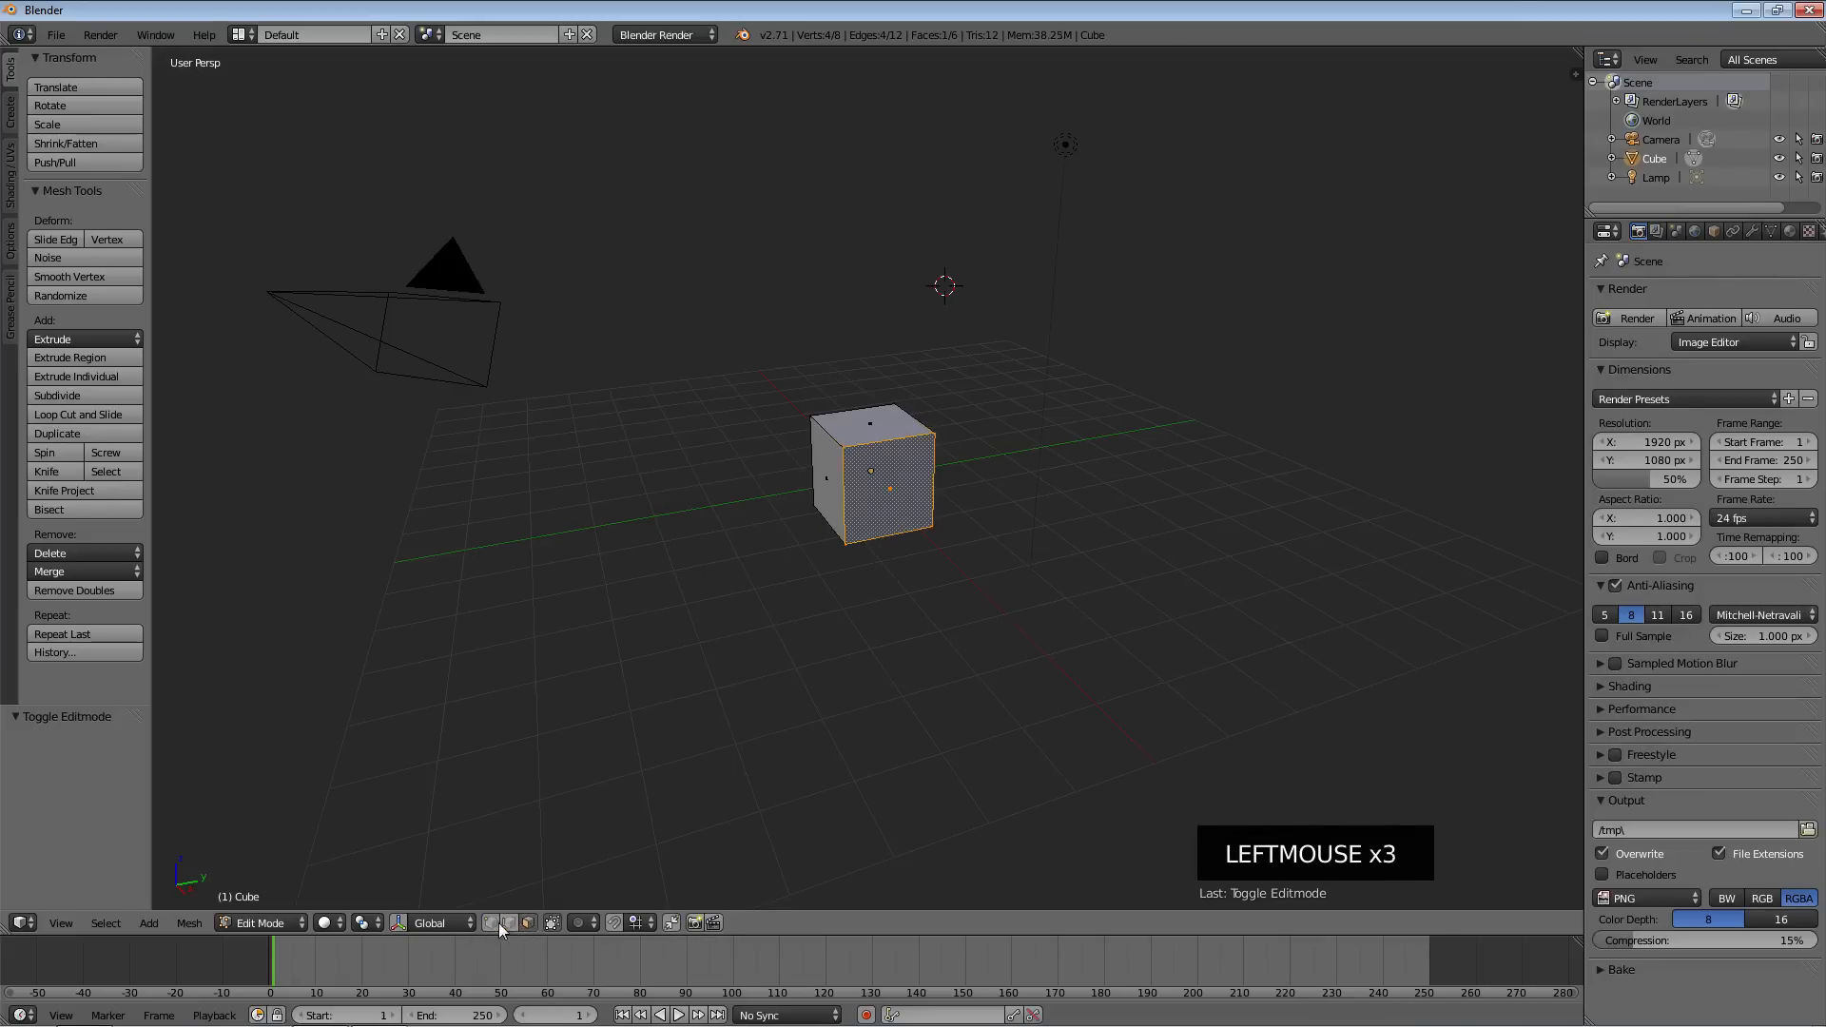
pyautogui.click(491, 923)
pyautogui.rightClick(842, 447)
# Toggle the cube between Edit Mode and Object Mode, ending in Object Mode
pyautogui.press('Tab')
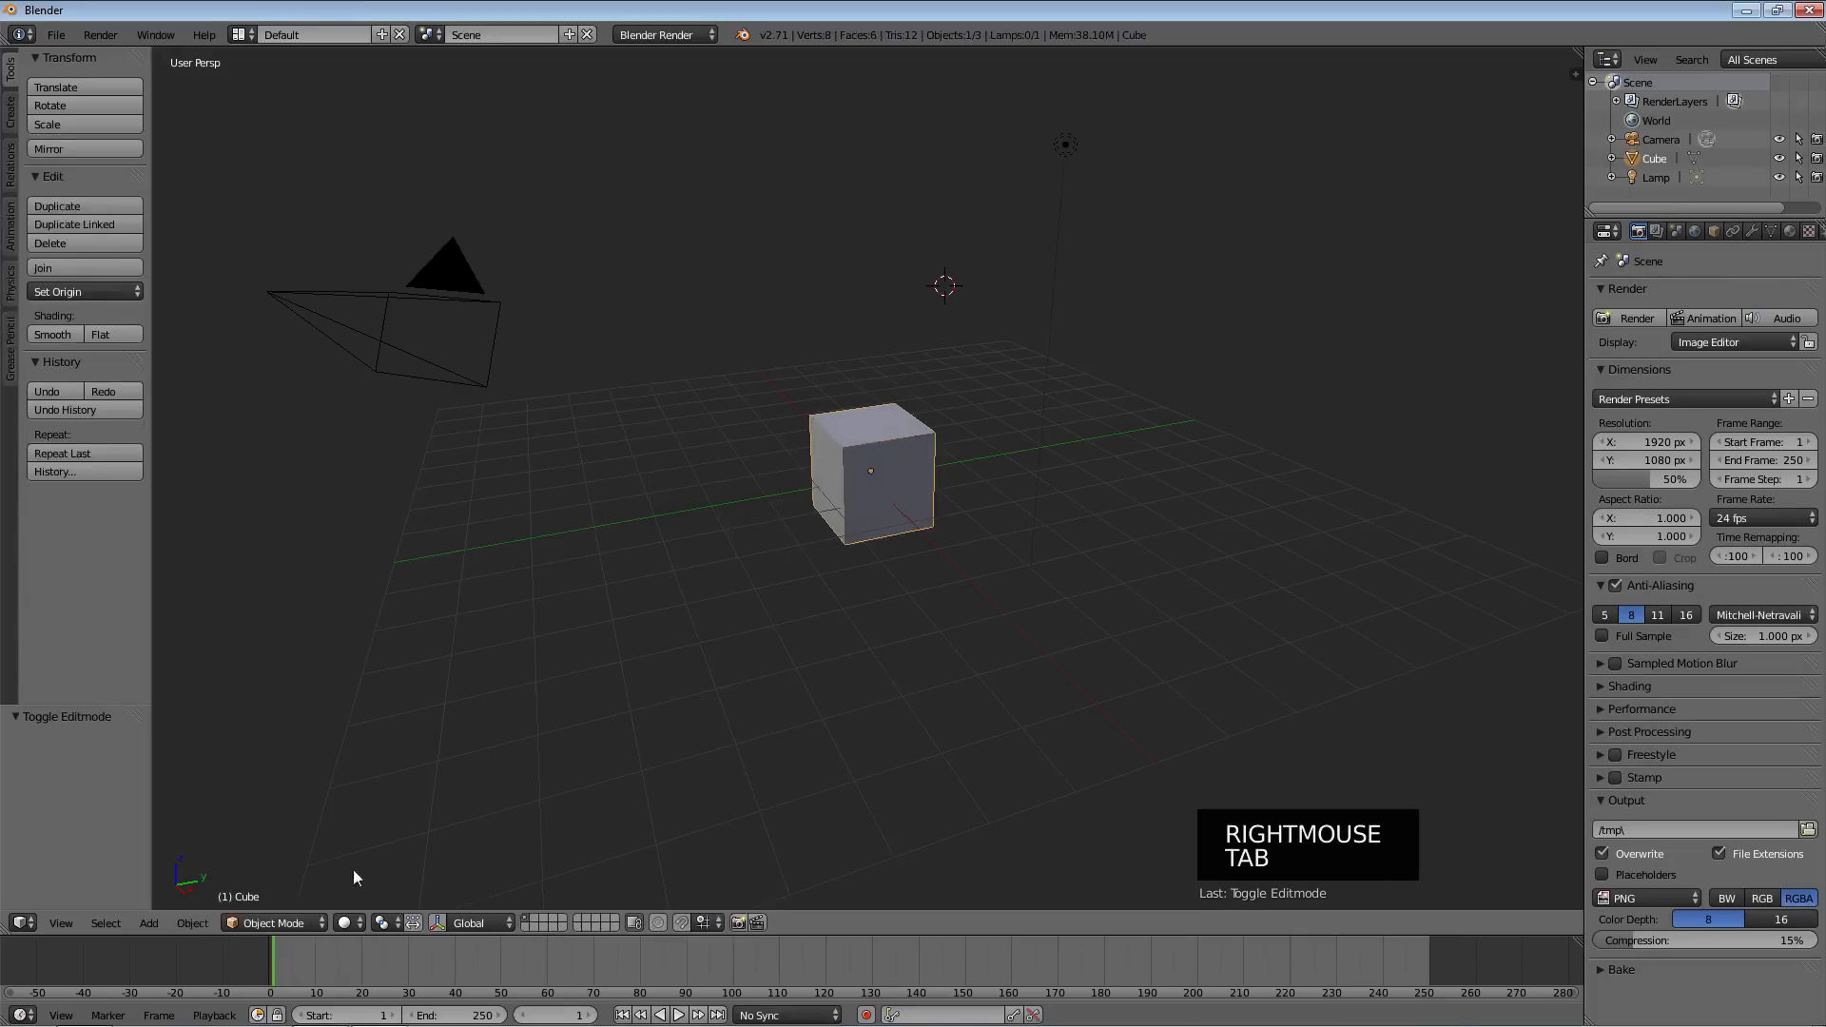
pyautogui.press('Tab')
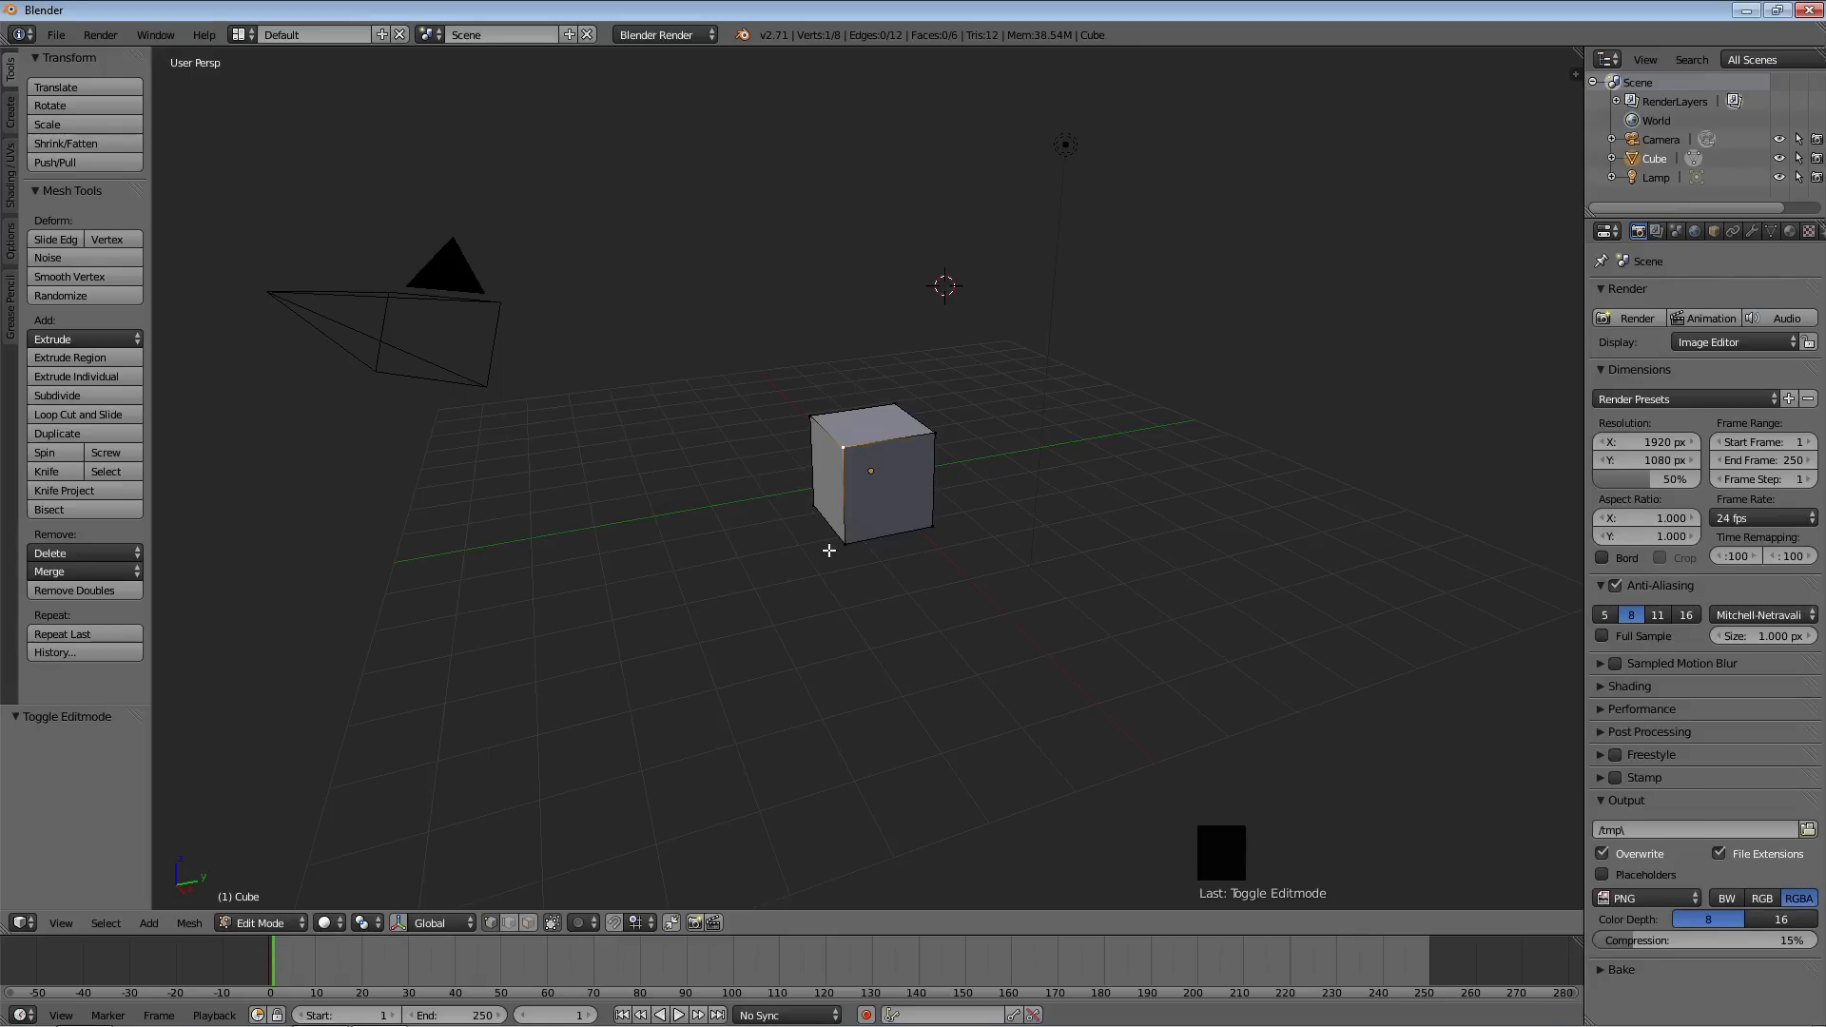
pyautogui.press('Tab')
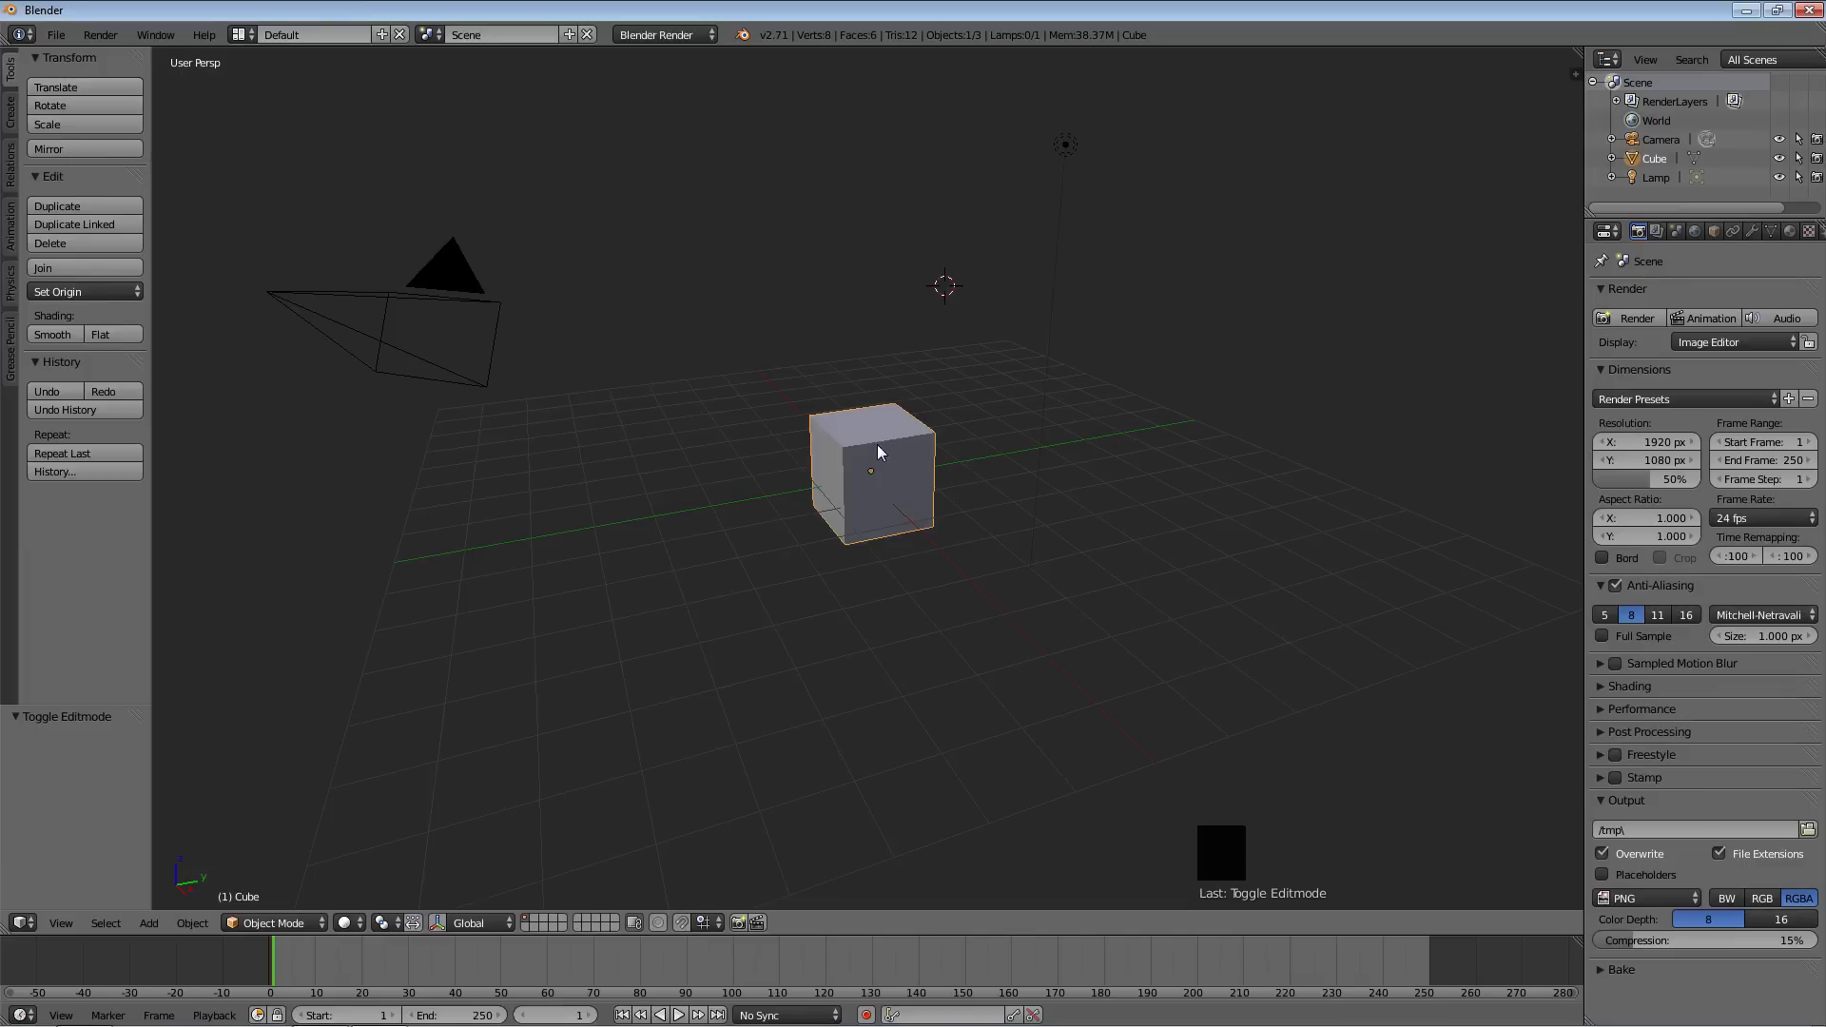
# Try moving the cube freely and constrained to the global X, Y and Z axes in turn, and cancel the move
pyautogui.press('g')
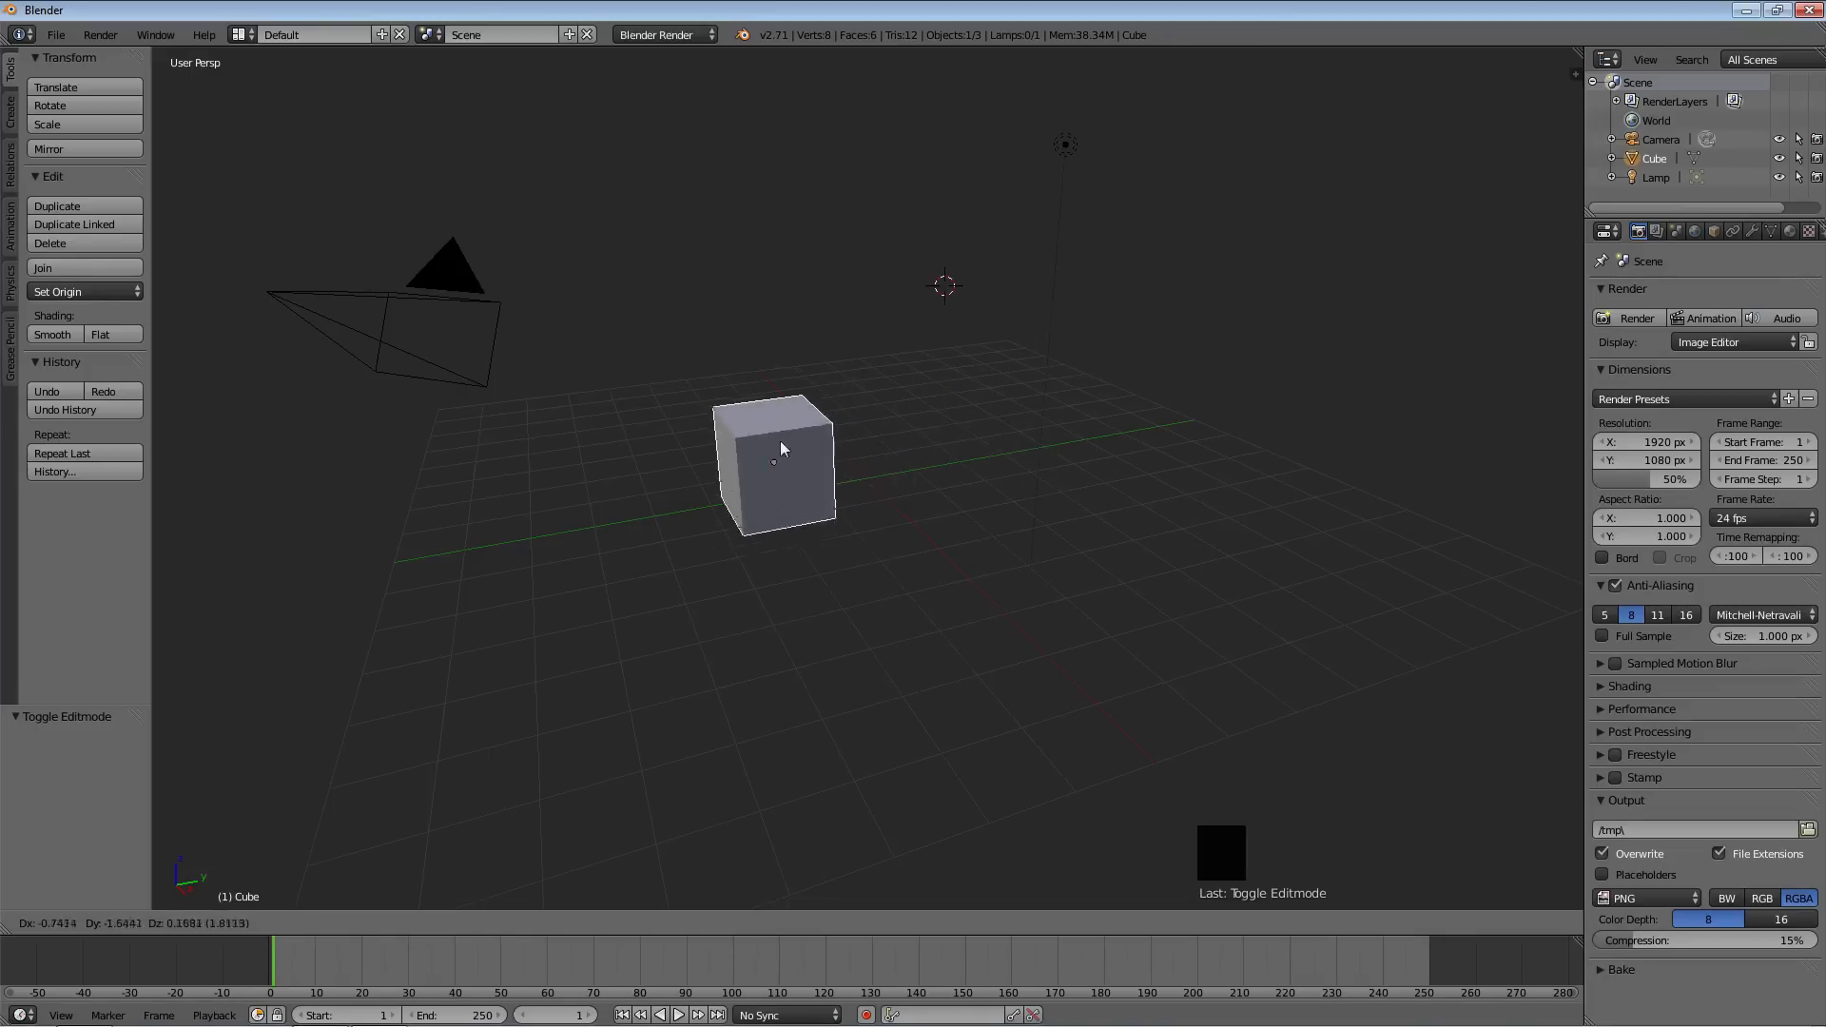
pyautogui.press('x')
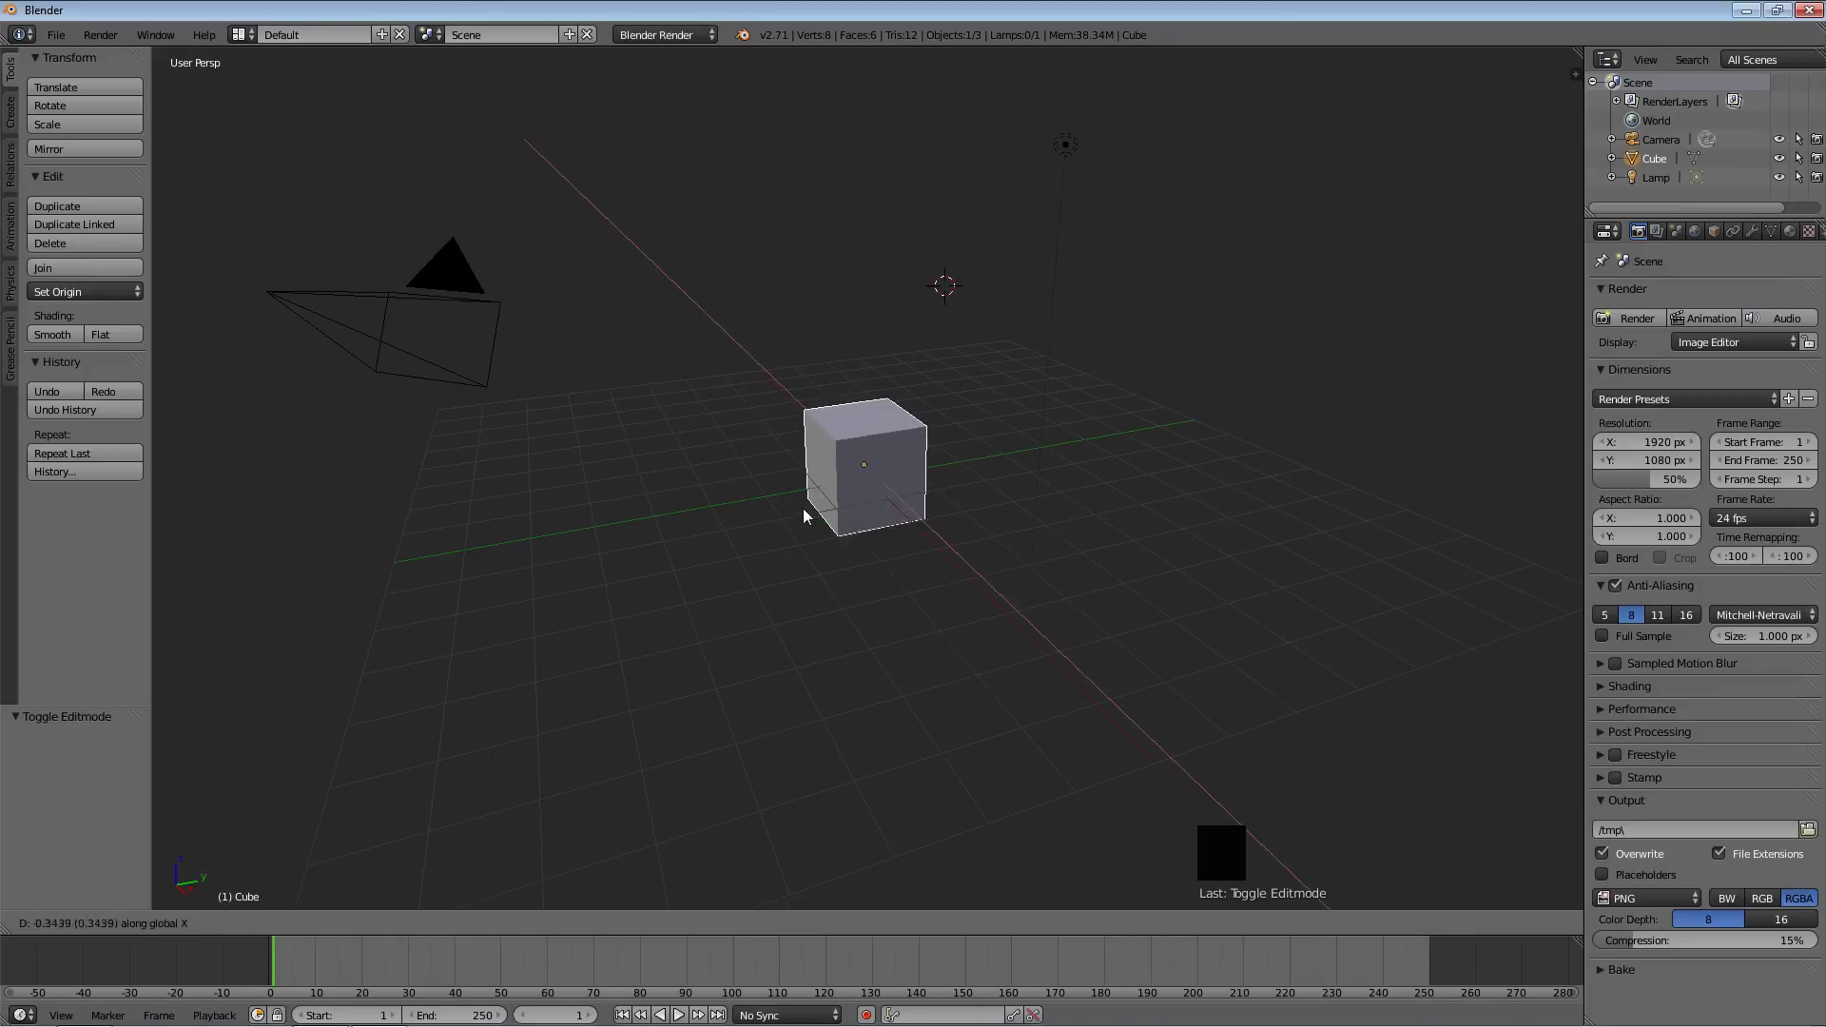
pyautogui.press('y')
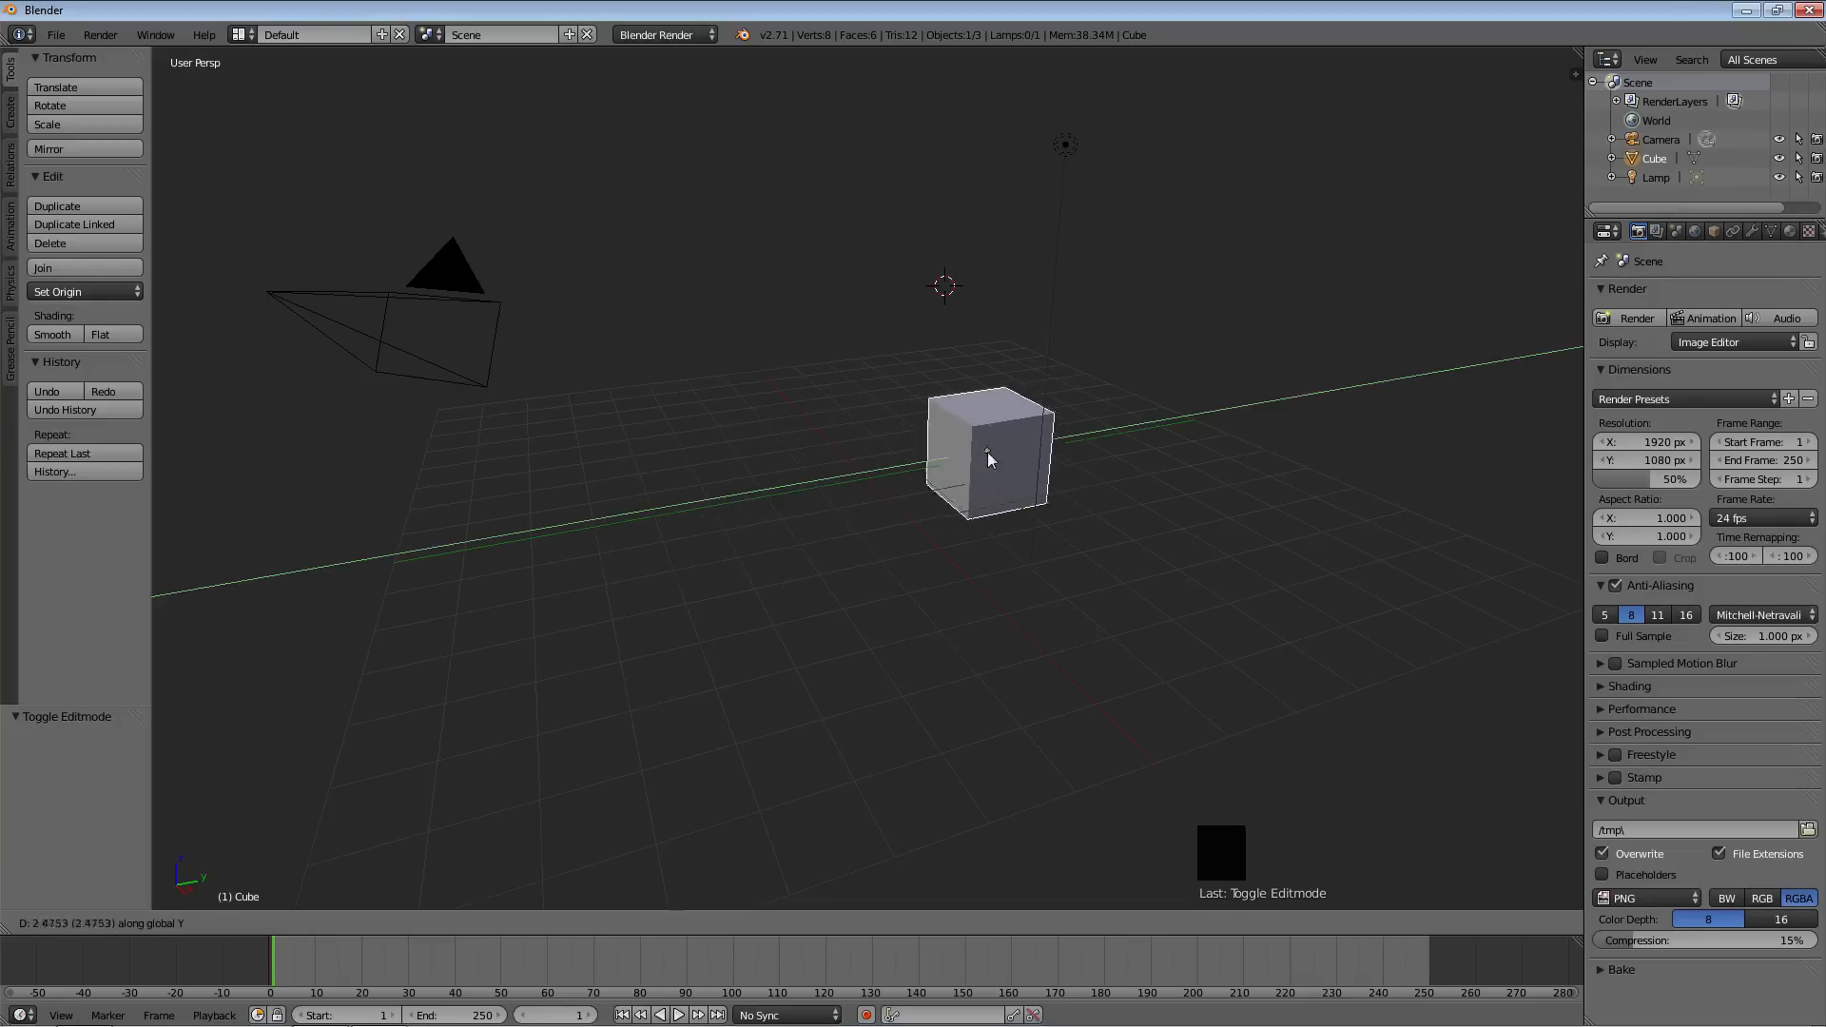
pyautogui.press('z')
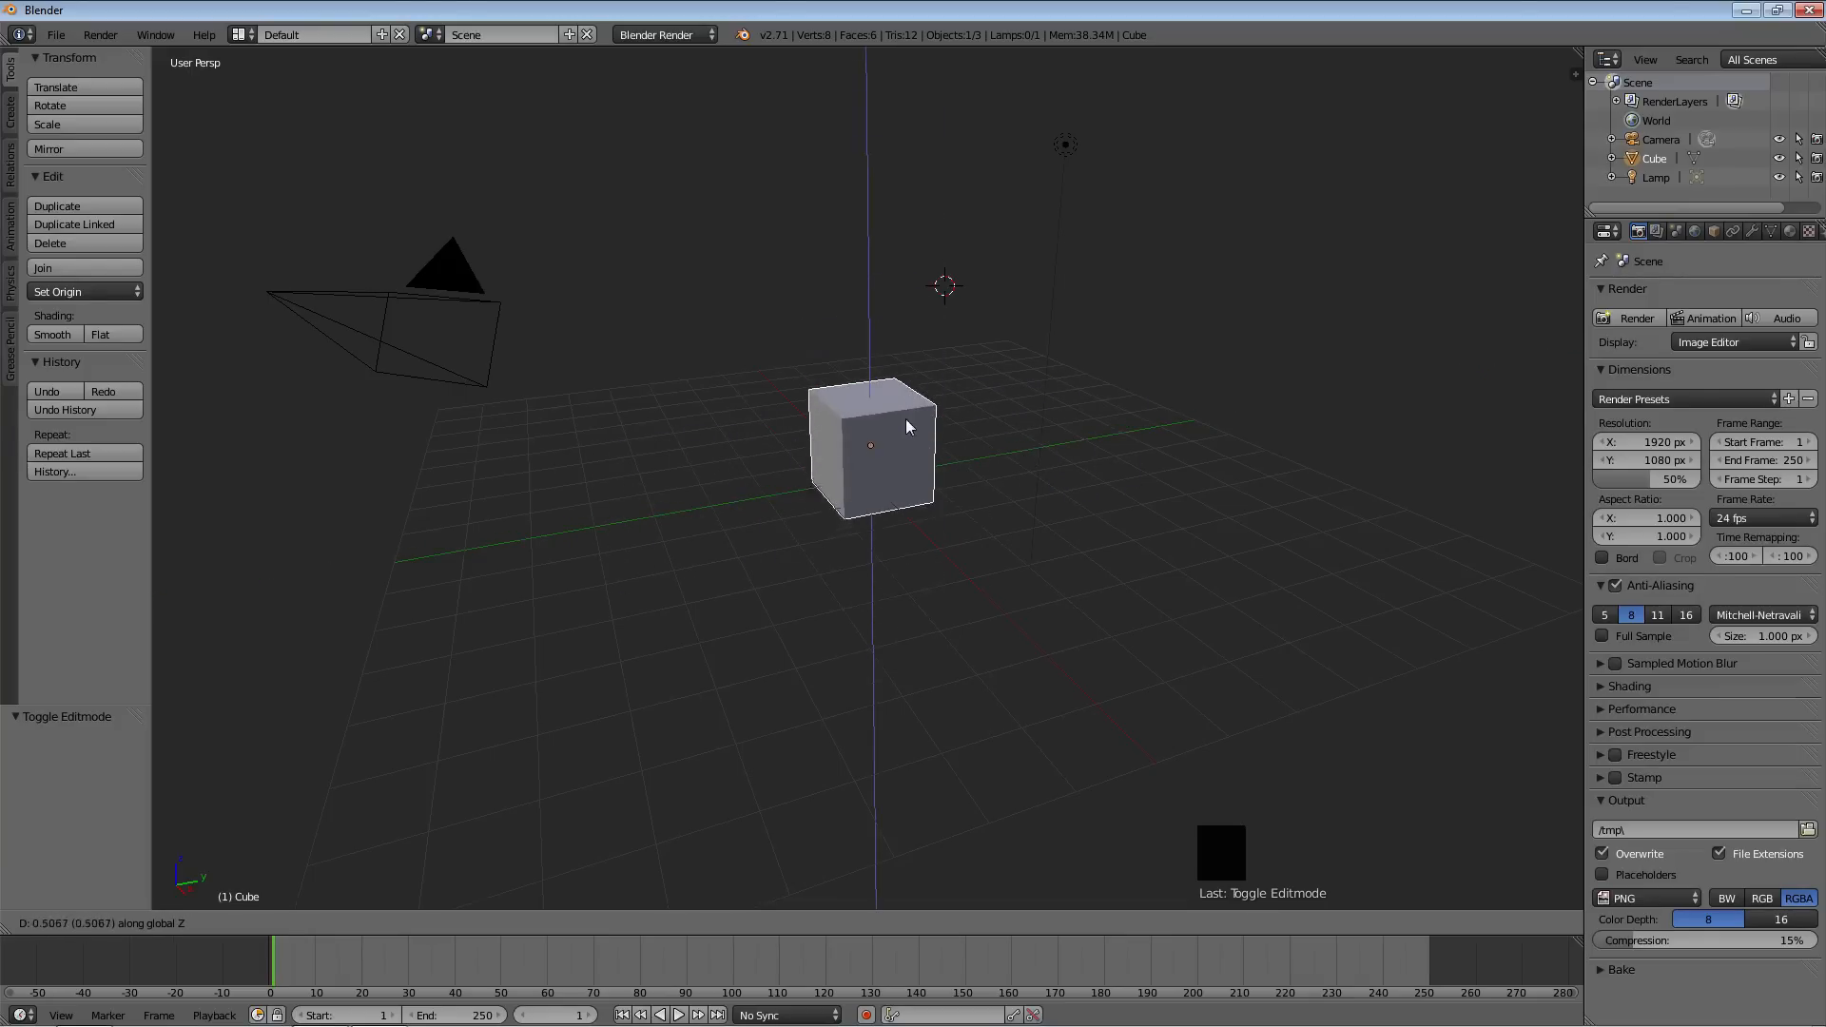
pyautogui.rightClick(935, 643)
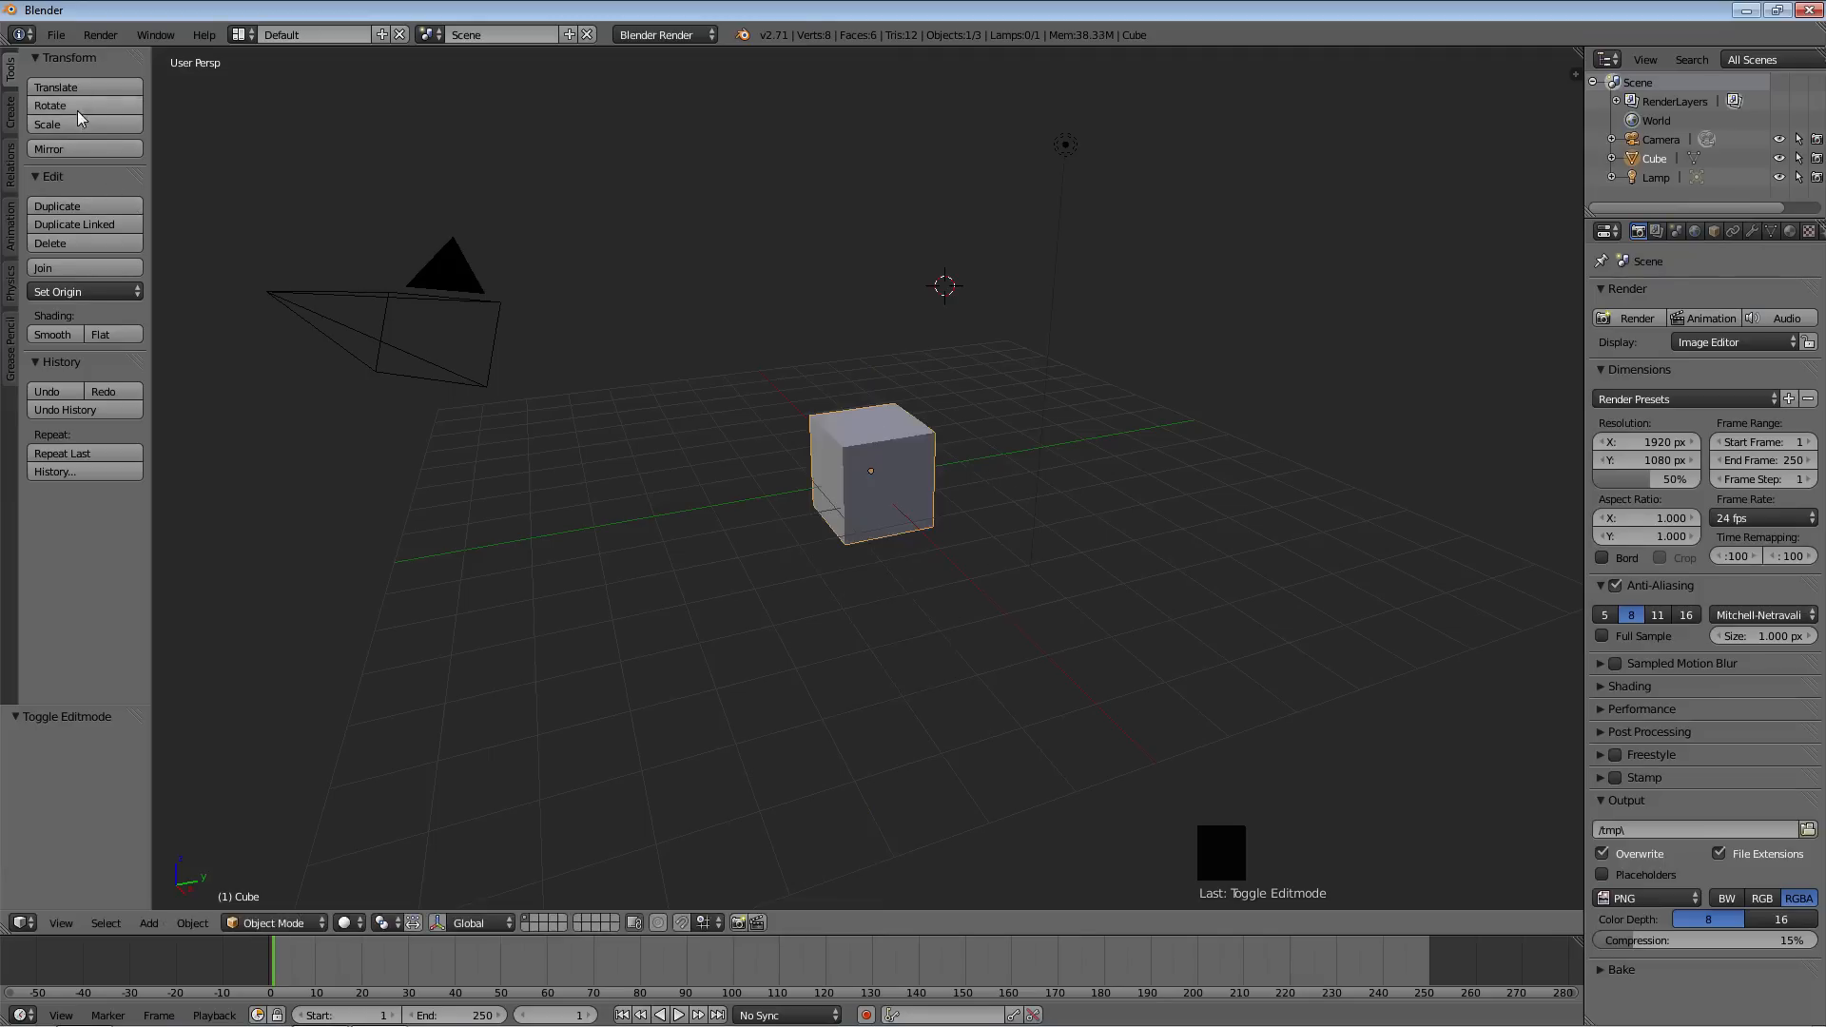
# Try rotating the cube freely and about the global X, Y and Z axes in turn, and cancel the rotation
pyautogui.press('r')
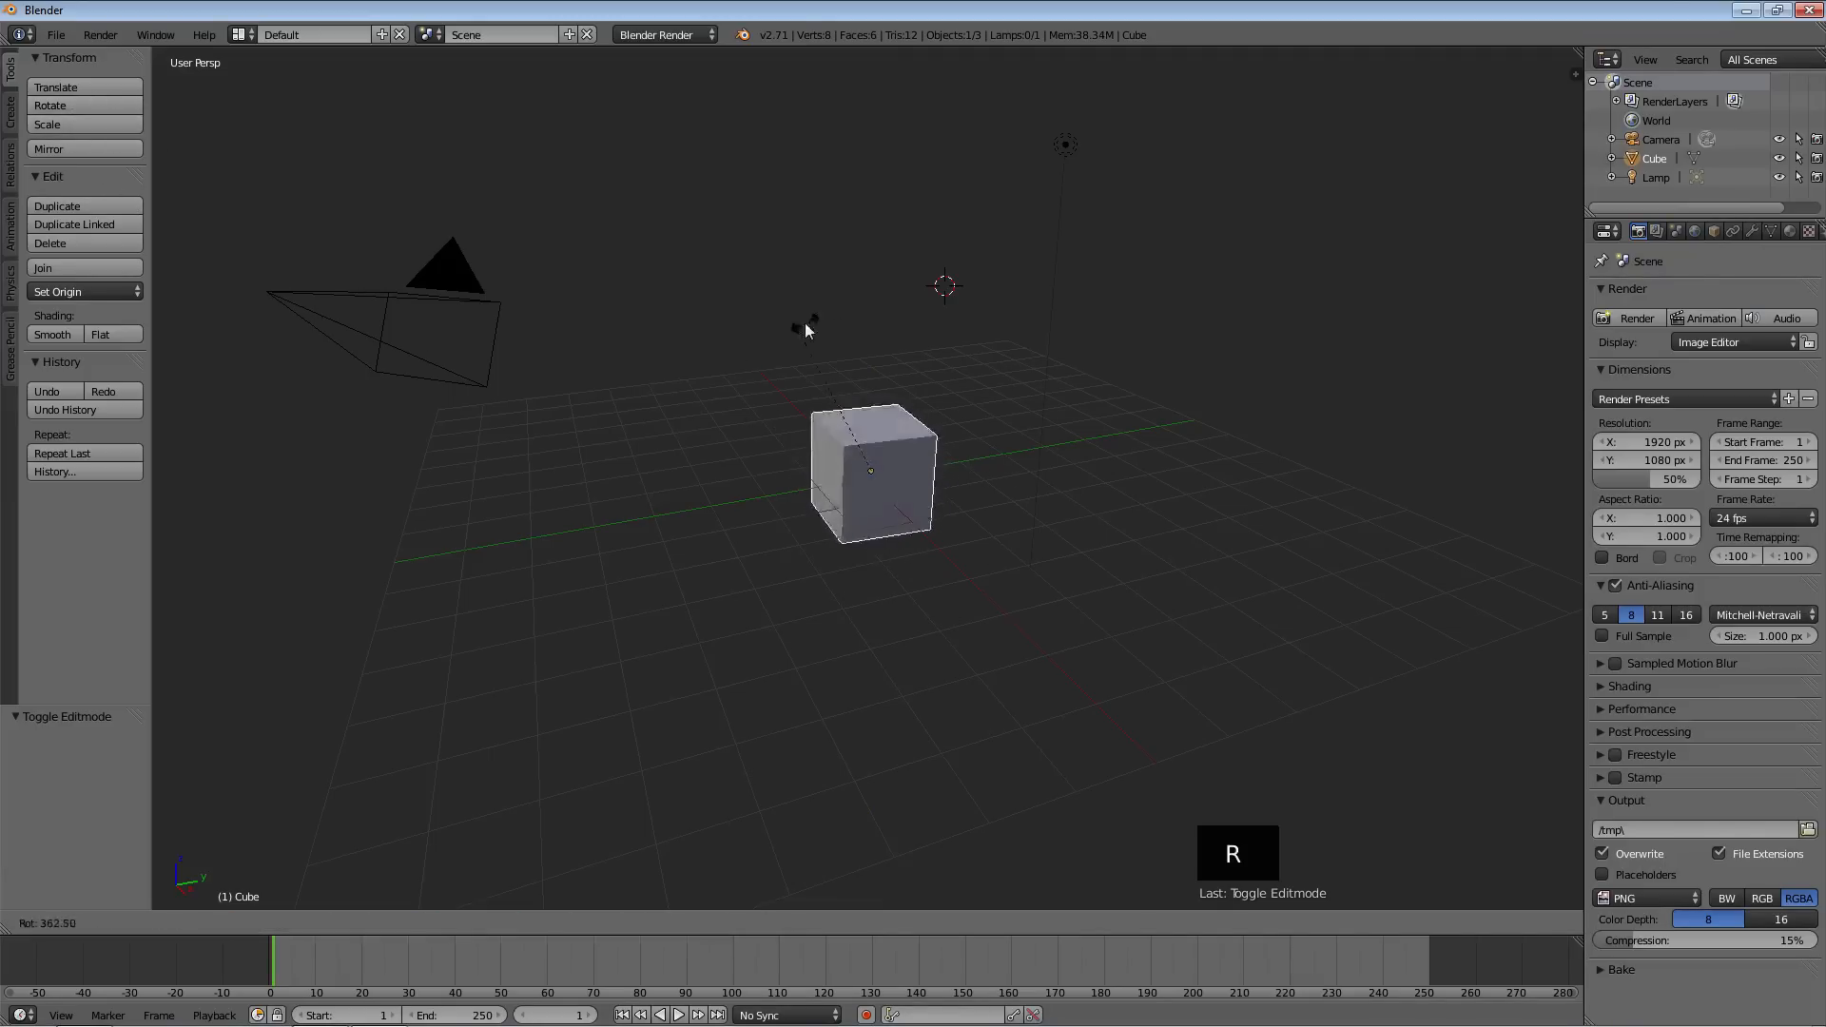
pyautogui.press('x')
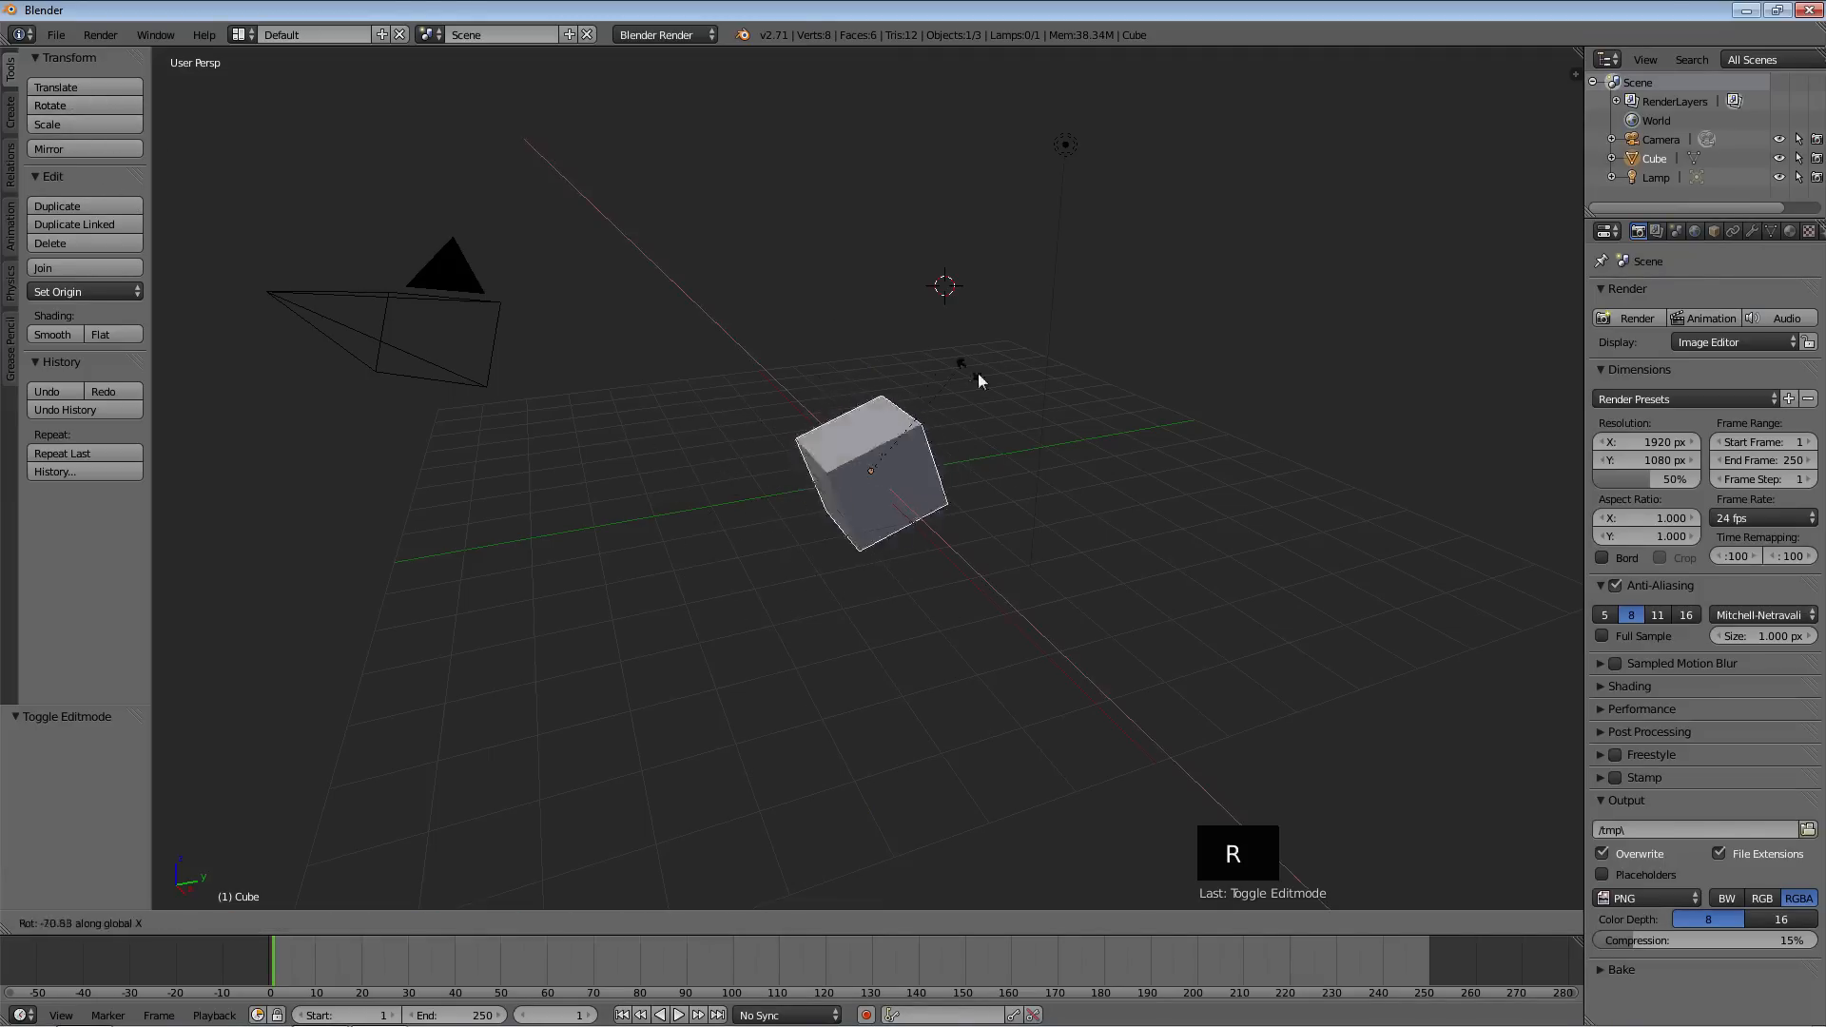
pyautogui.press('y')
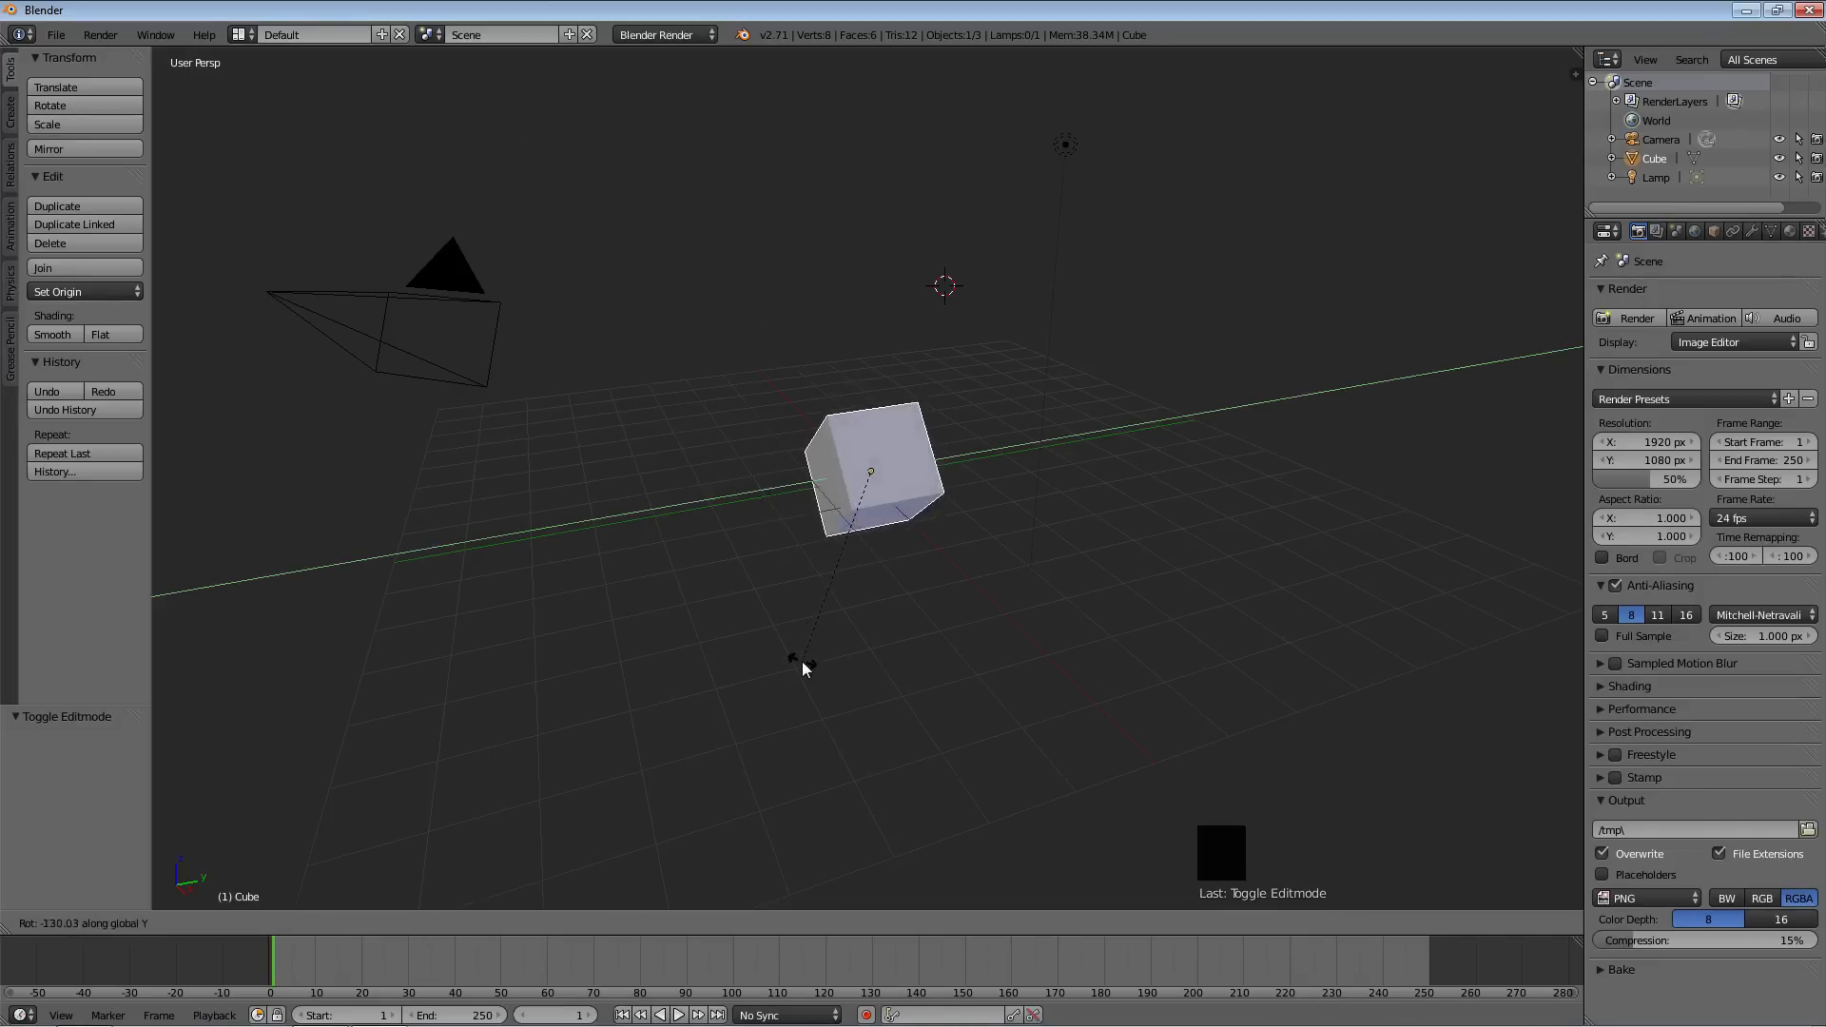
pyautogui.press('z')
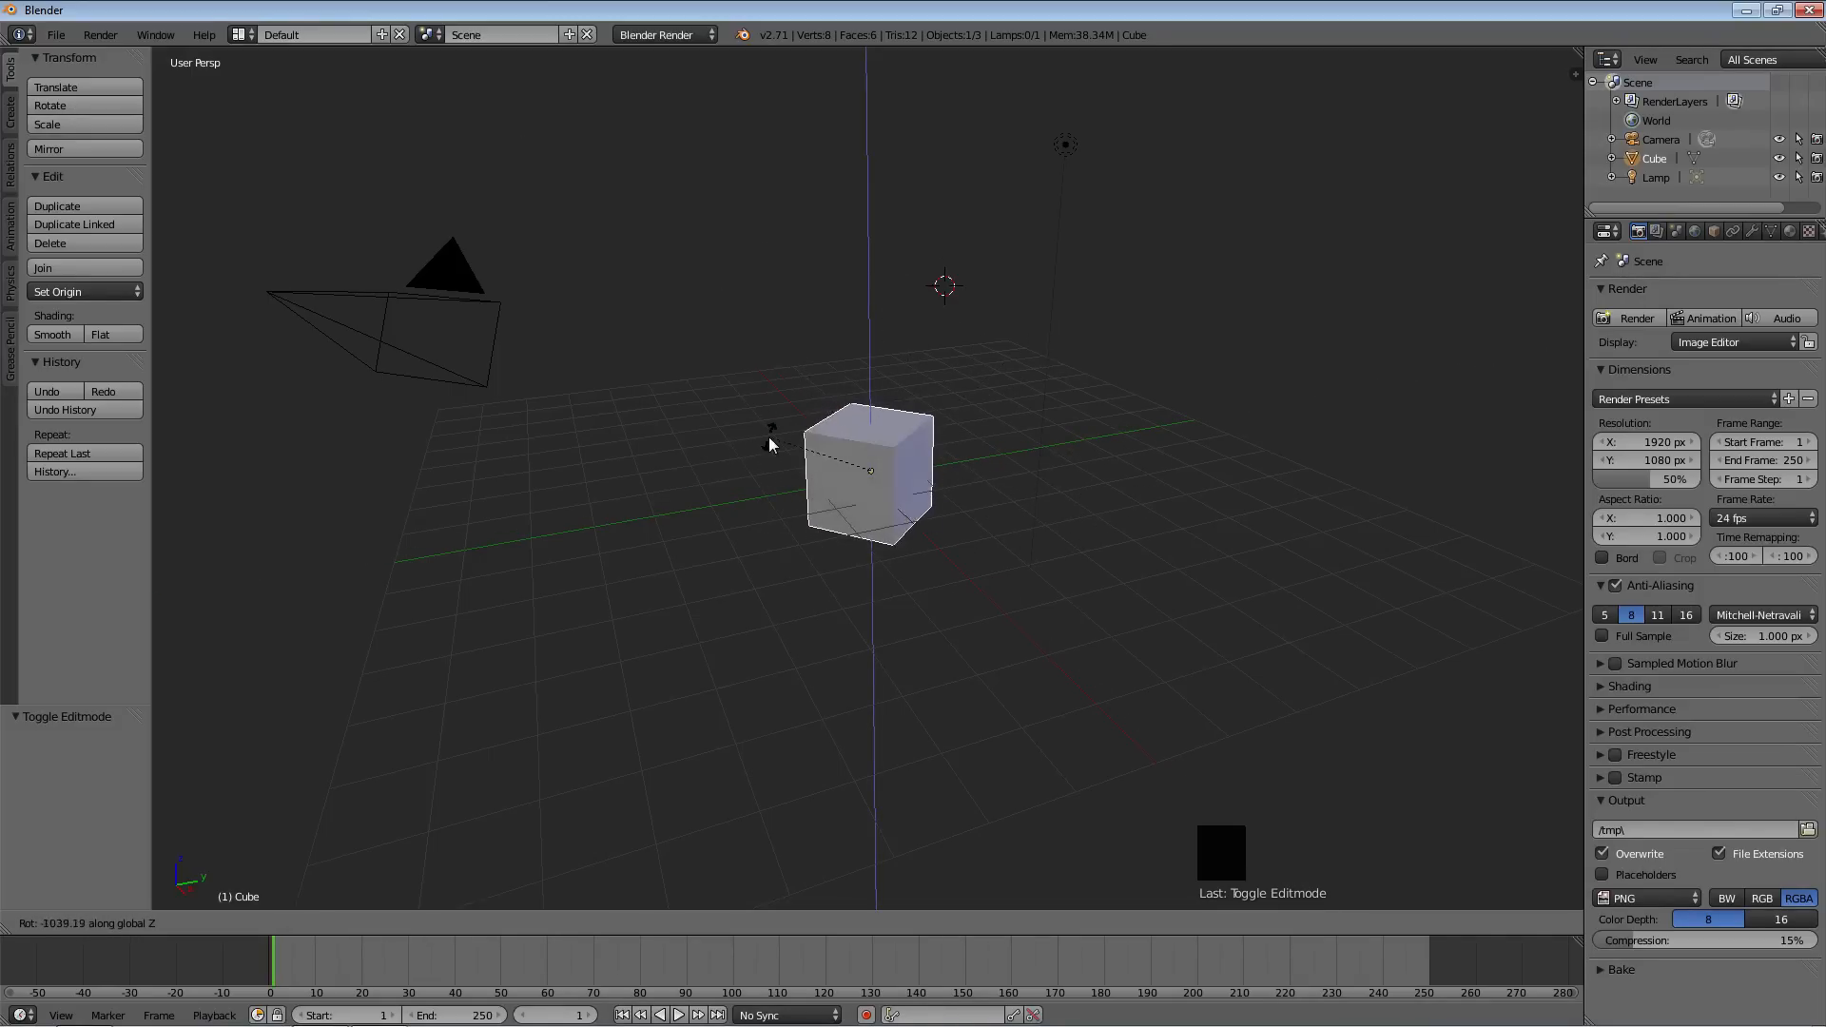
pyautogui.press('Escape')
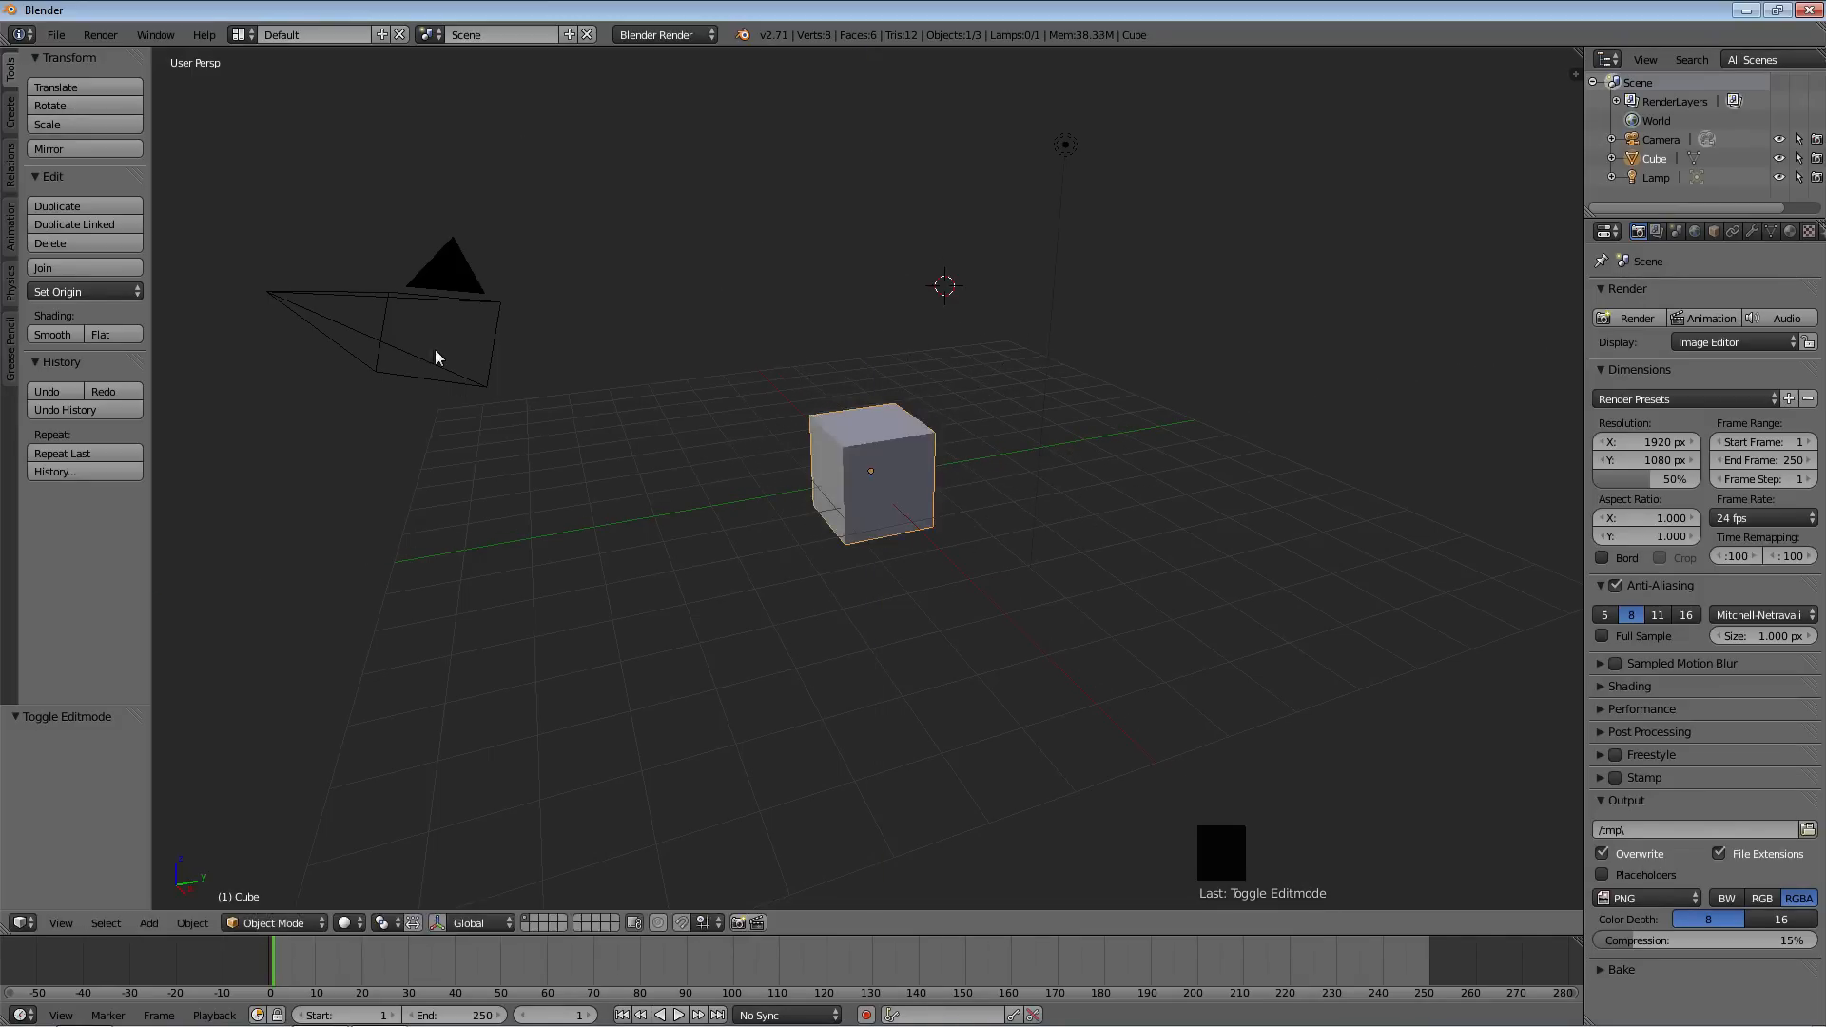
# Try the Scale operation on the cube twice, cancelling it each time
pyautogui.click(50, 126)
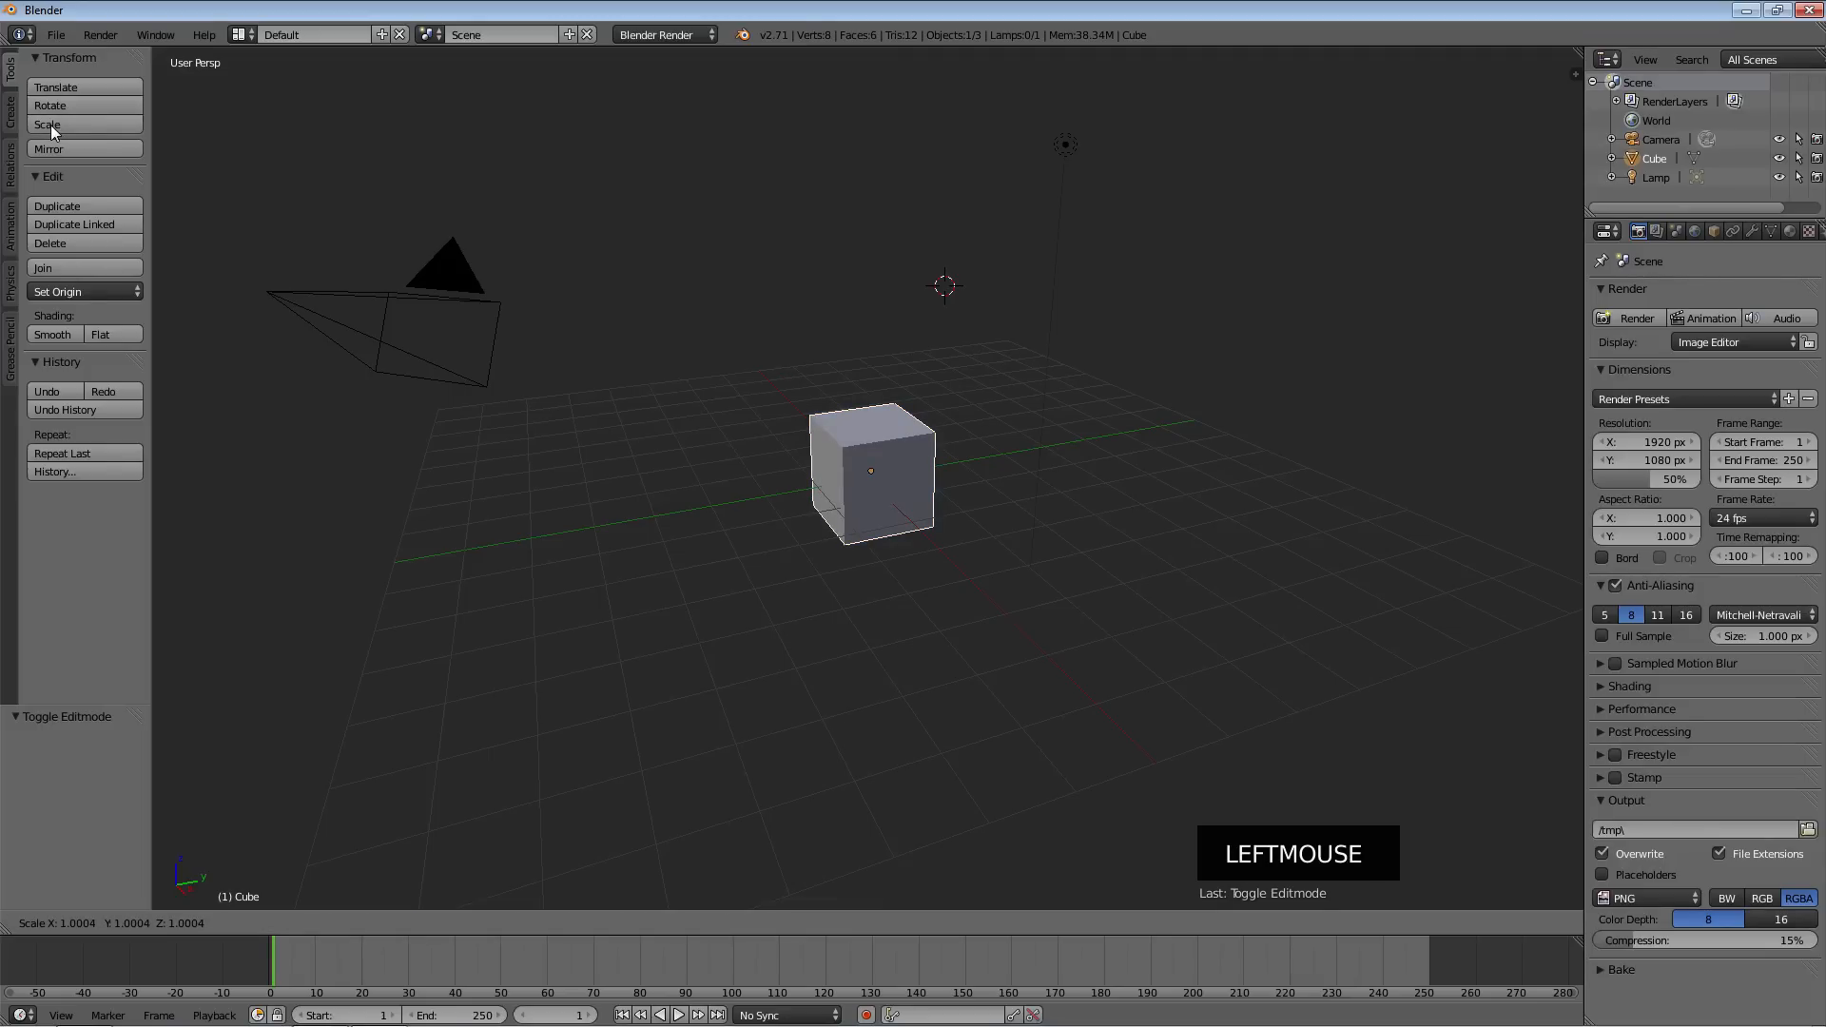
pyautogui.press('Escape')
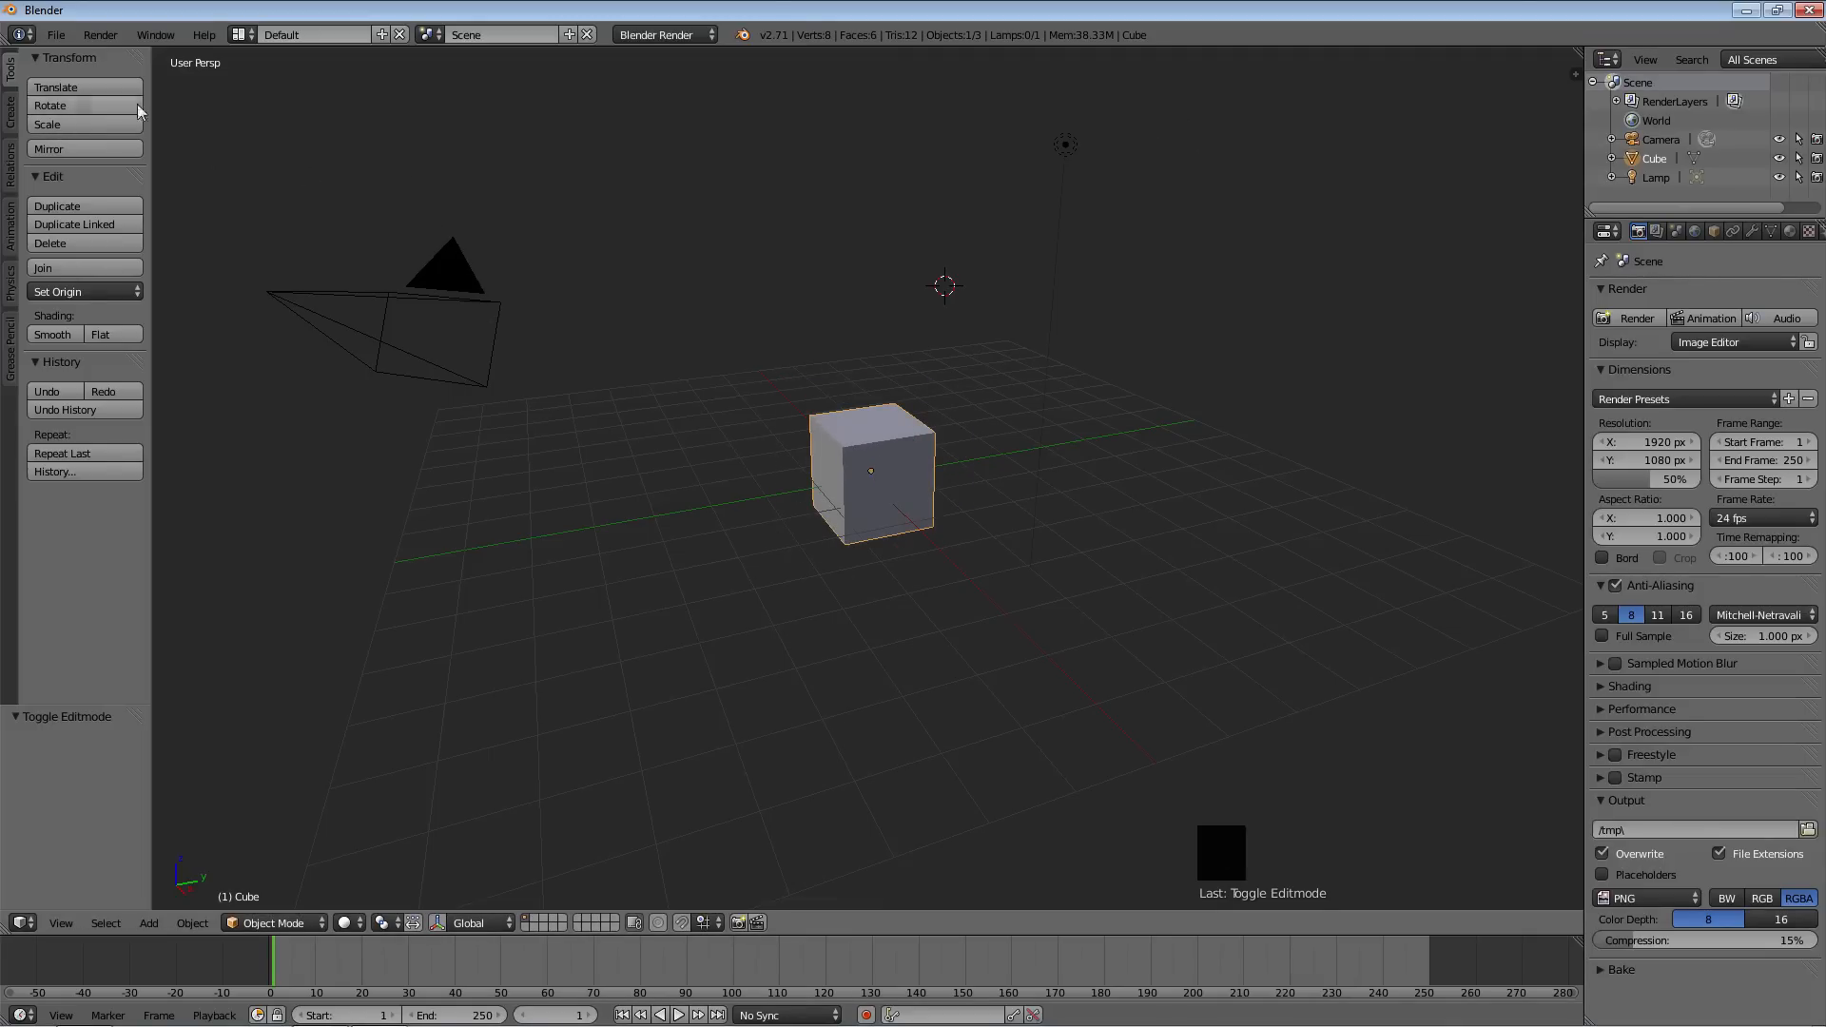
pyautogui.press('s')
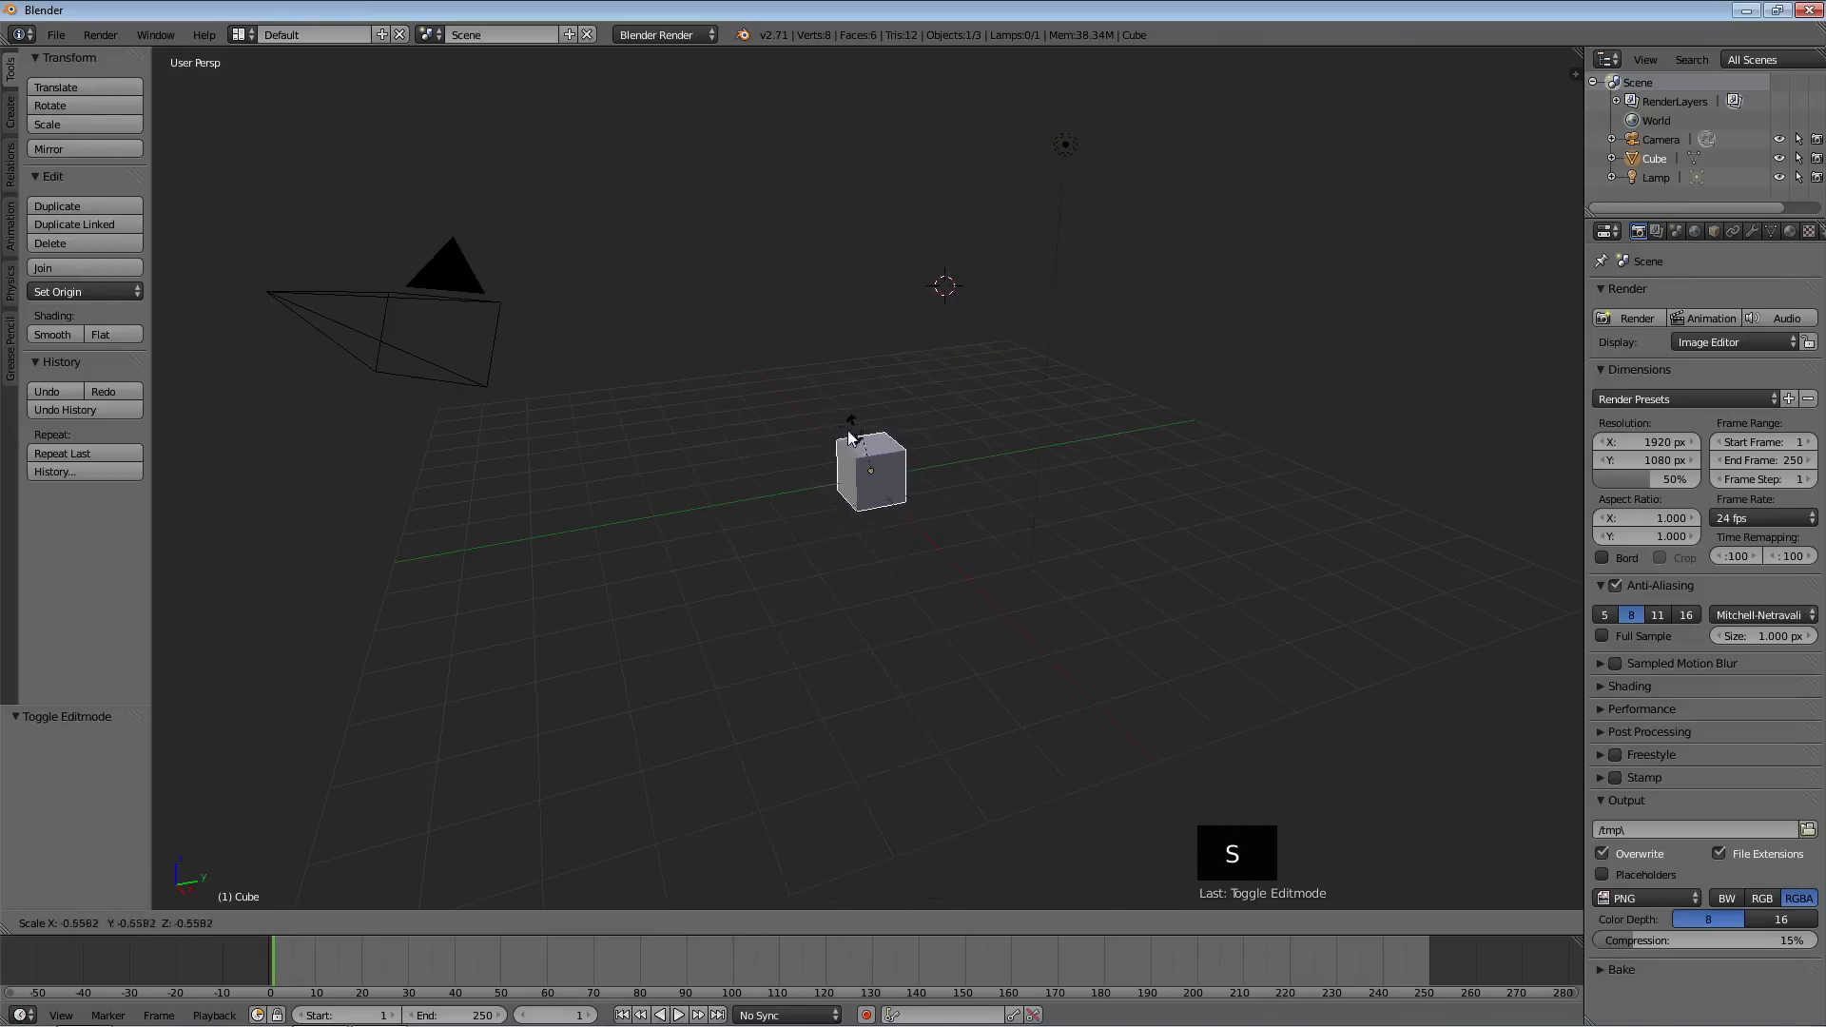
pyautogui.rightClick(1132, 369)
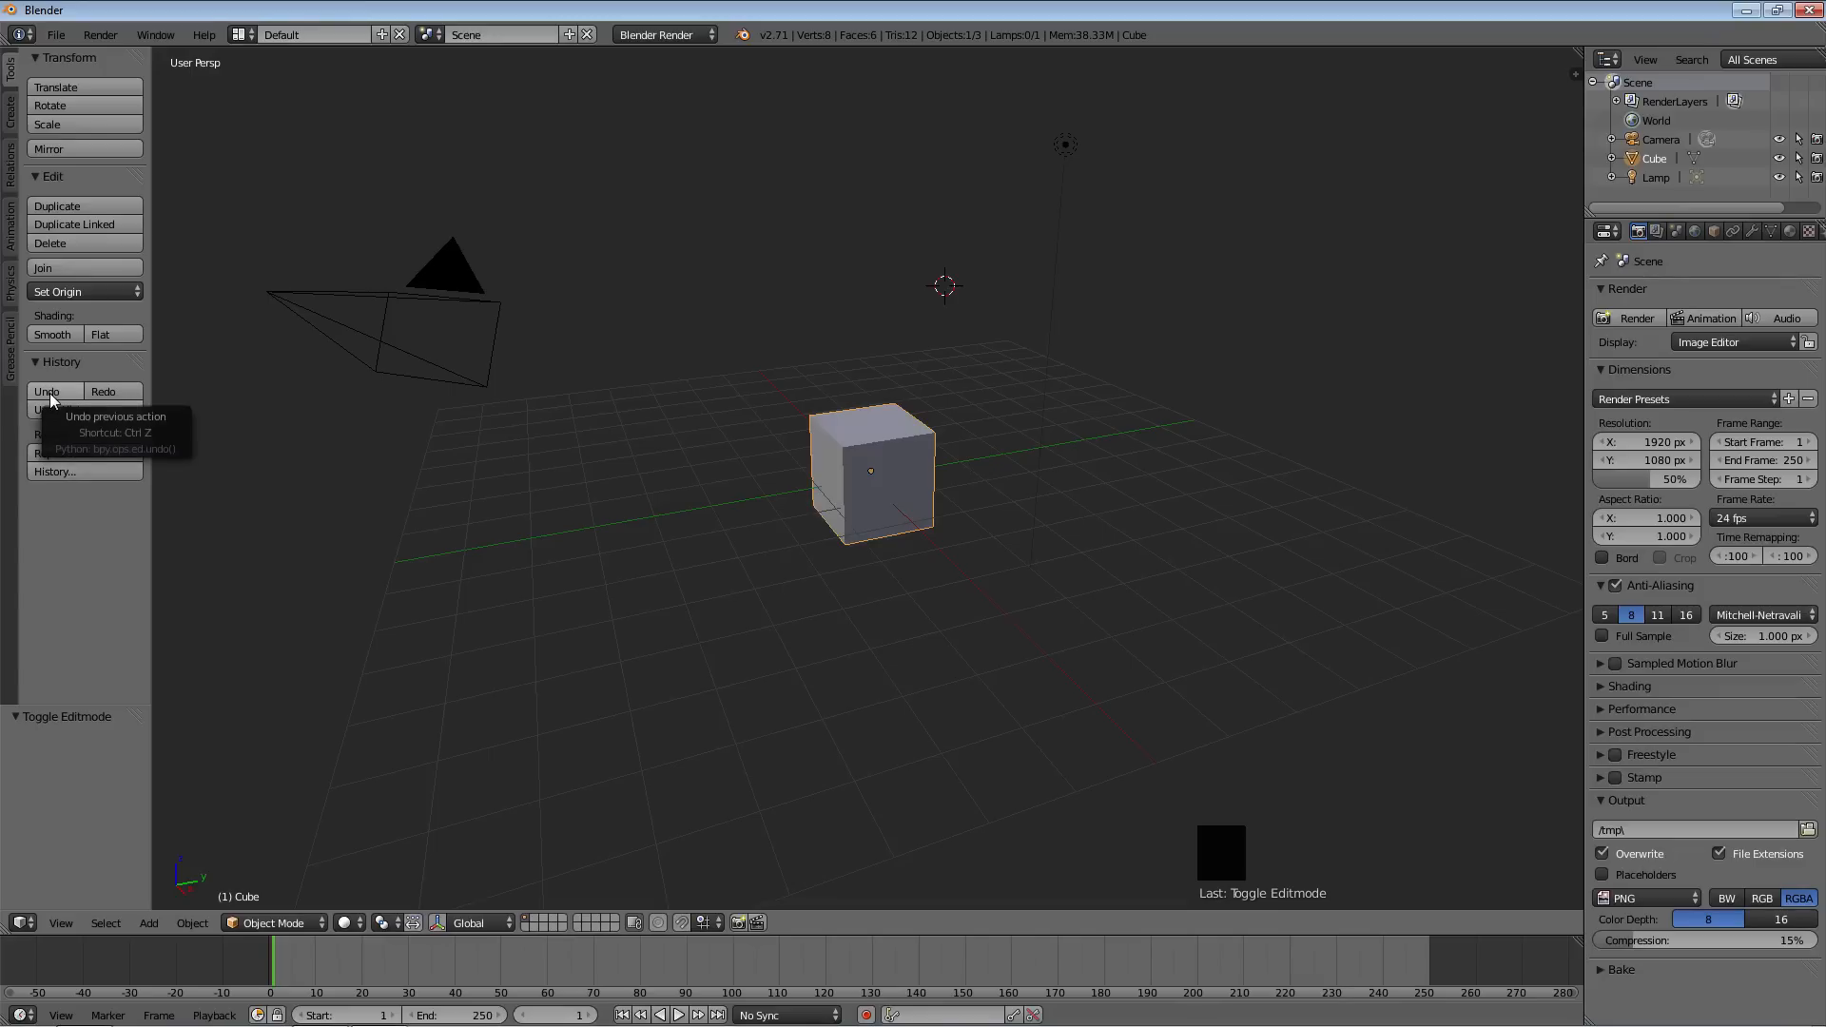
# Scale the cube uniformly to about 2.8 times its size, and undo the resize
pyautogui.click(60, 123)
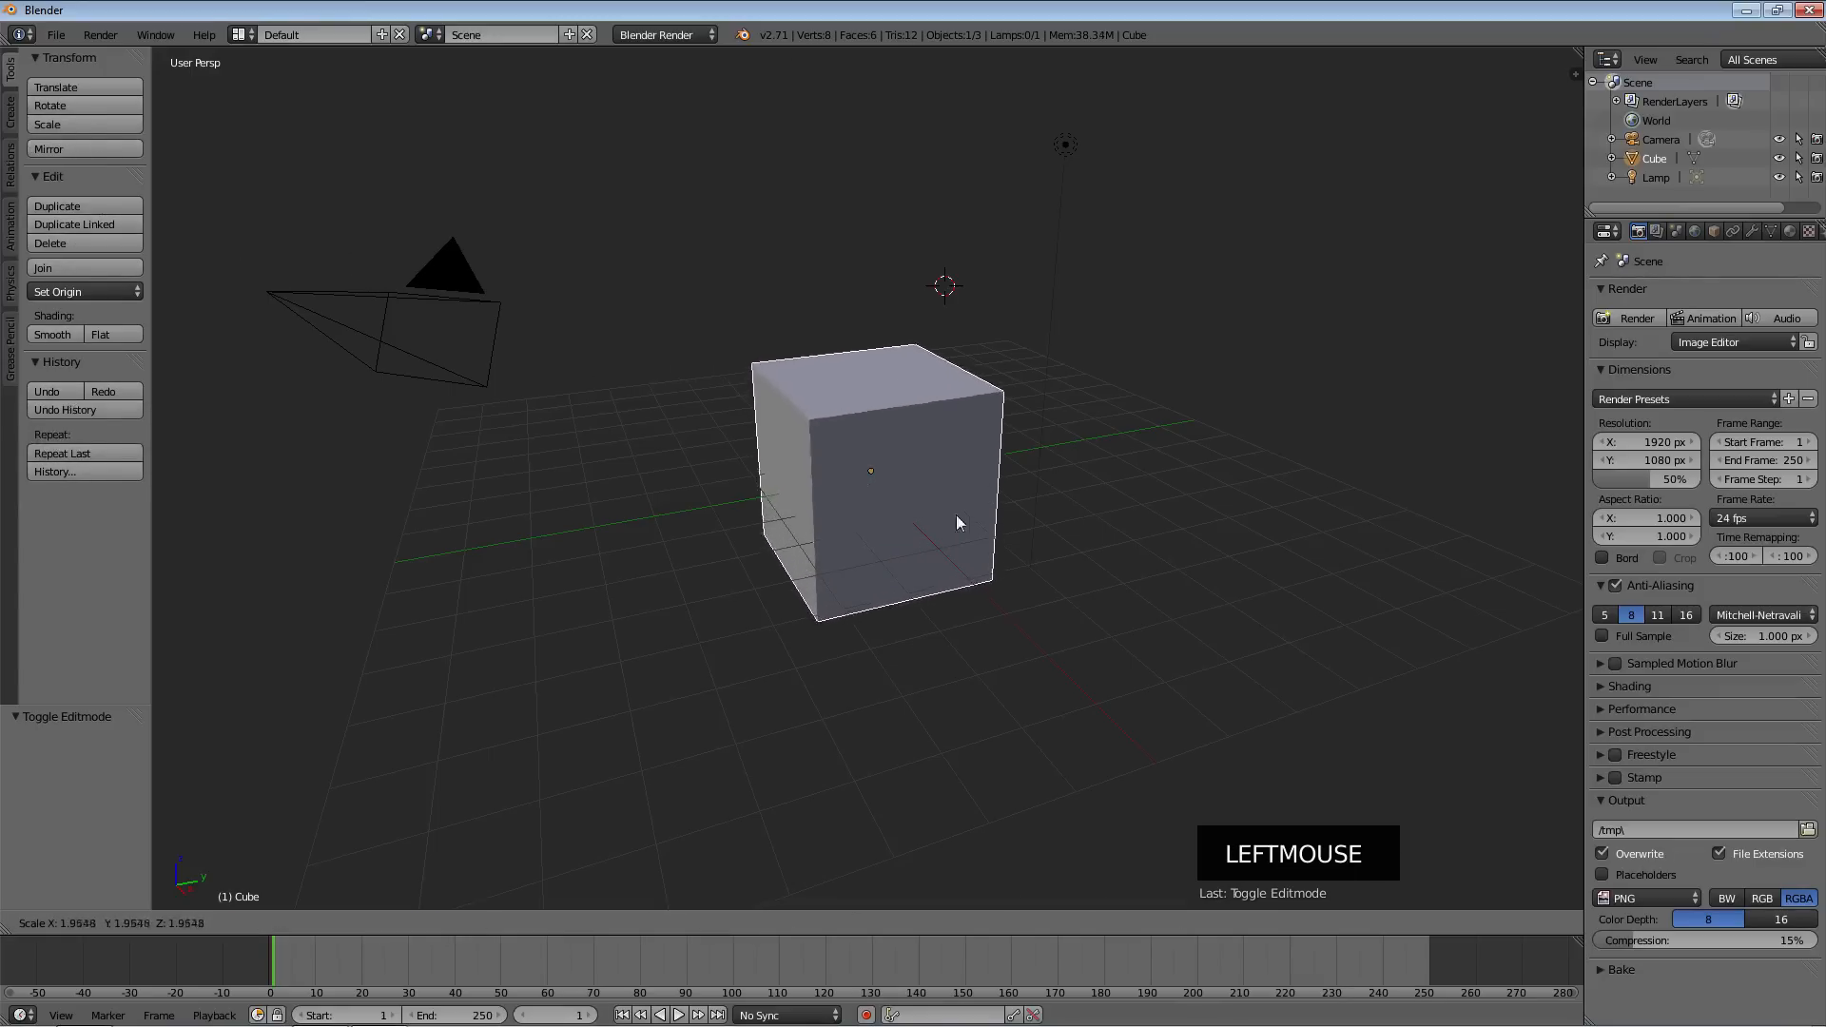
pyautogui.click(118, 534)
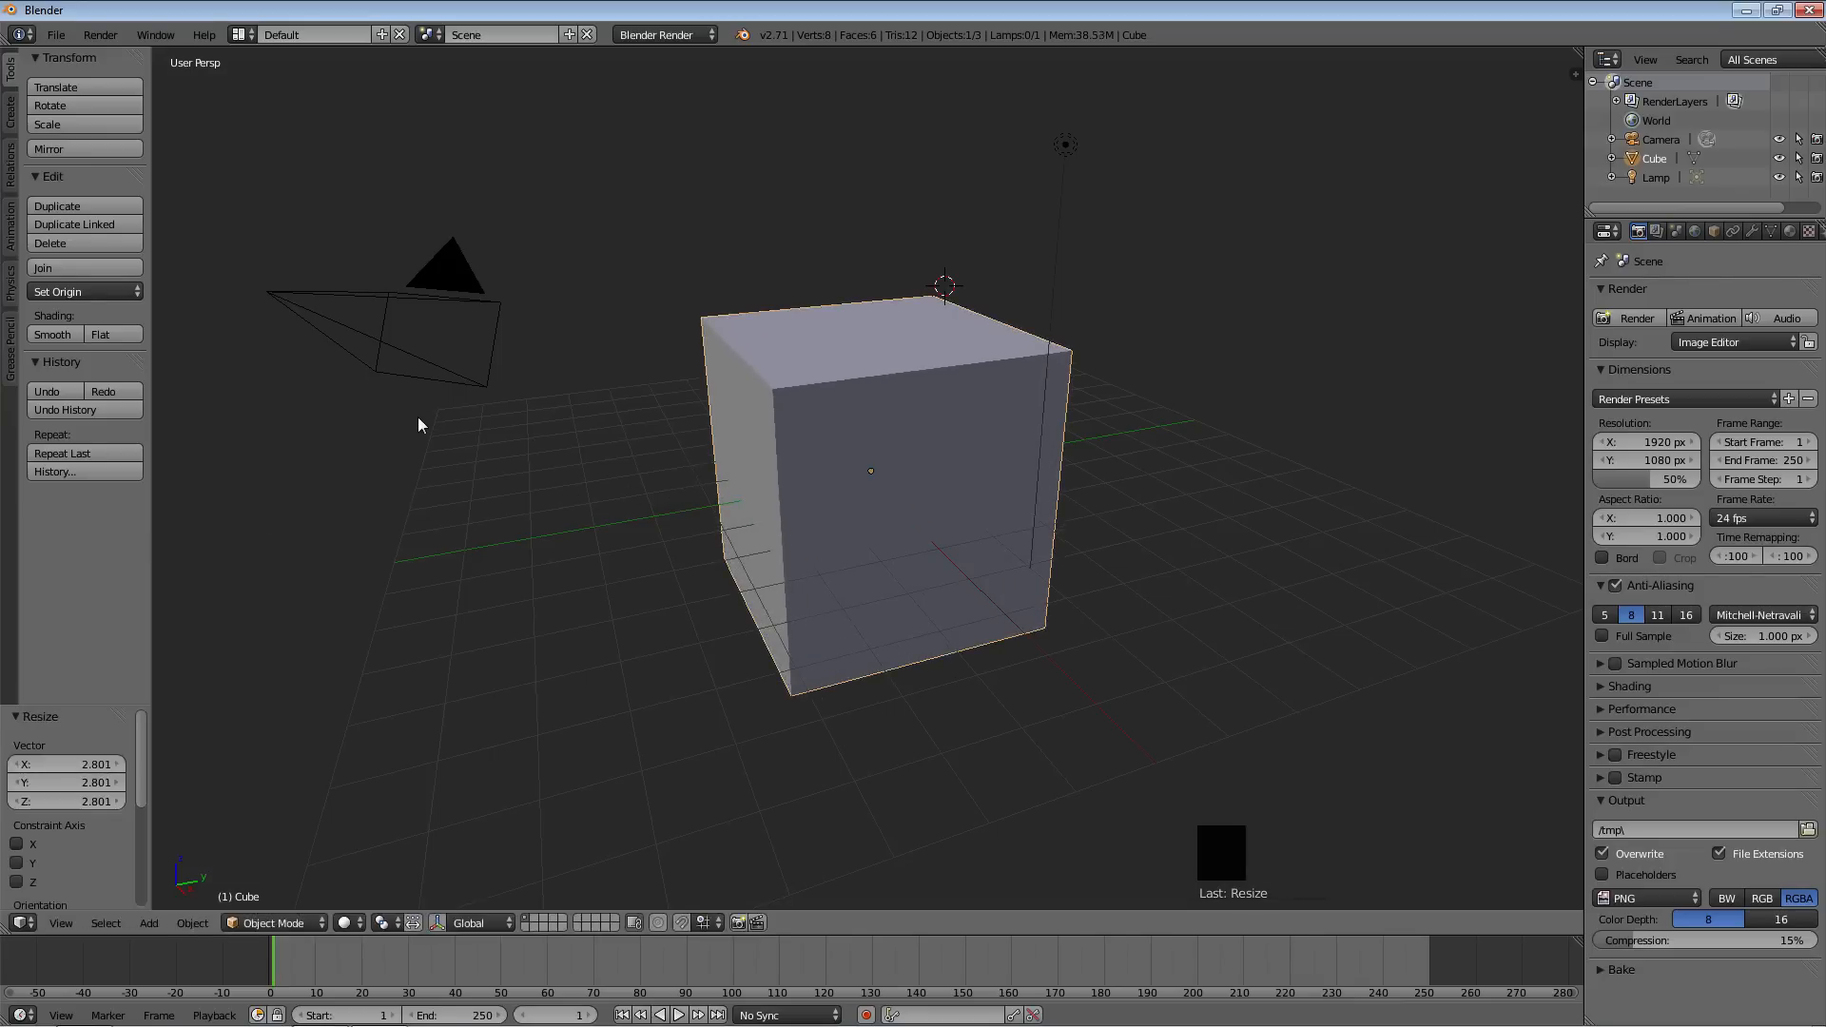
pyautogui.click(49, 392)
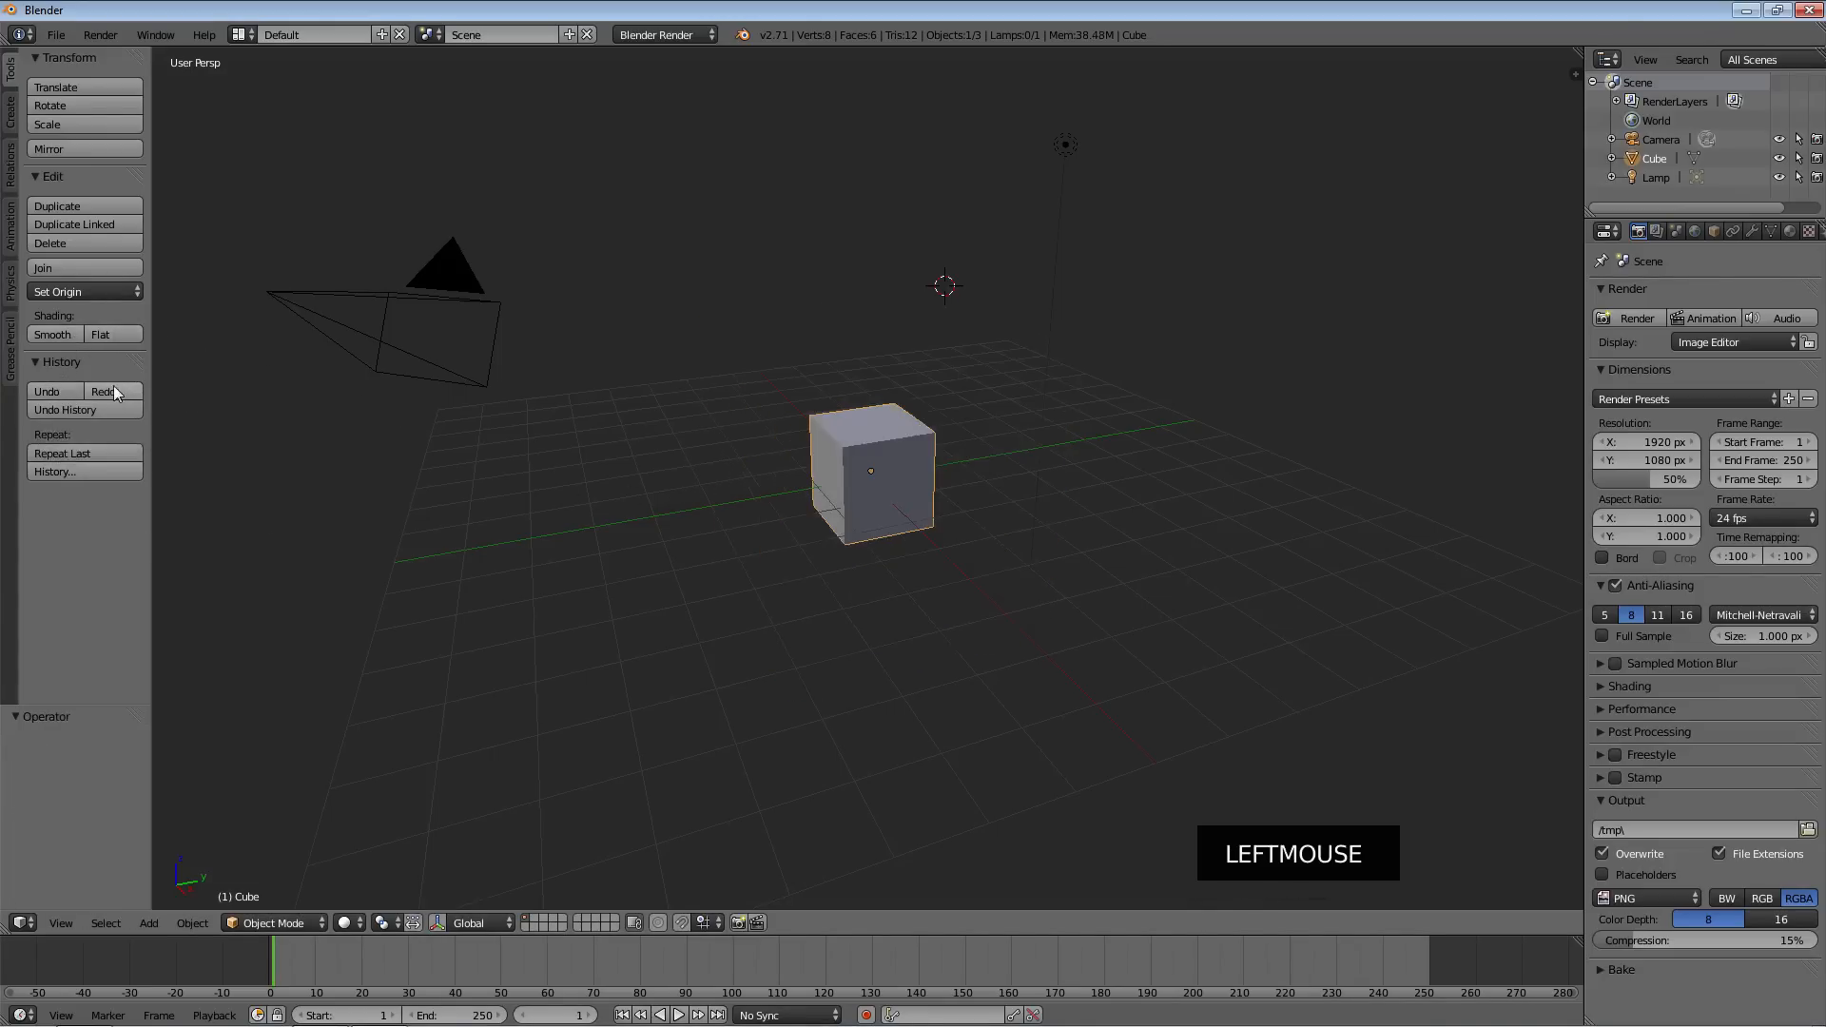
# Redo and undo the cube's resize several times, leaving the cube at its original size
pyautogui.click(110, 390)
pyautogui.click(64, 391)
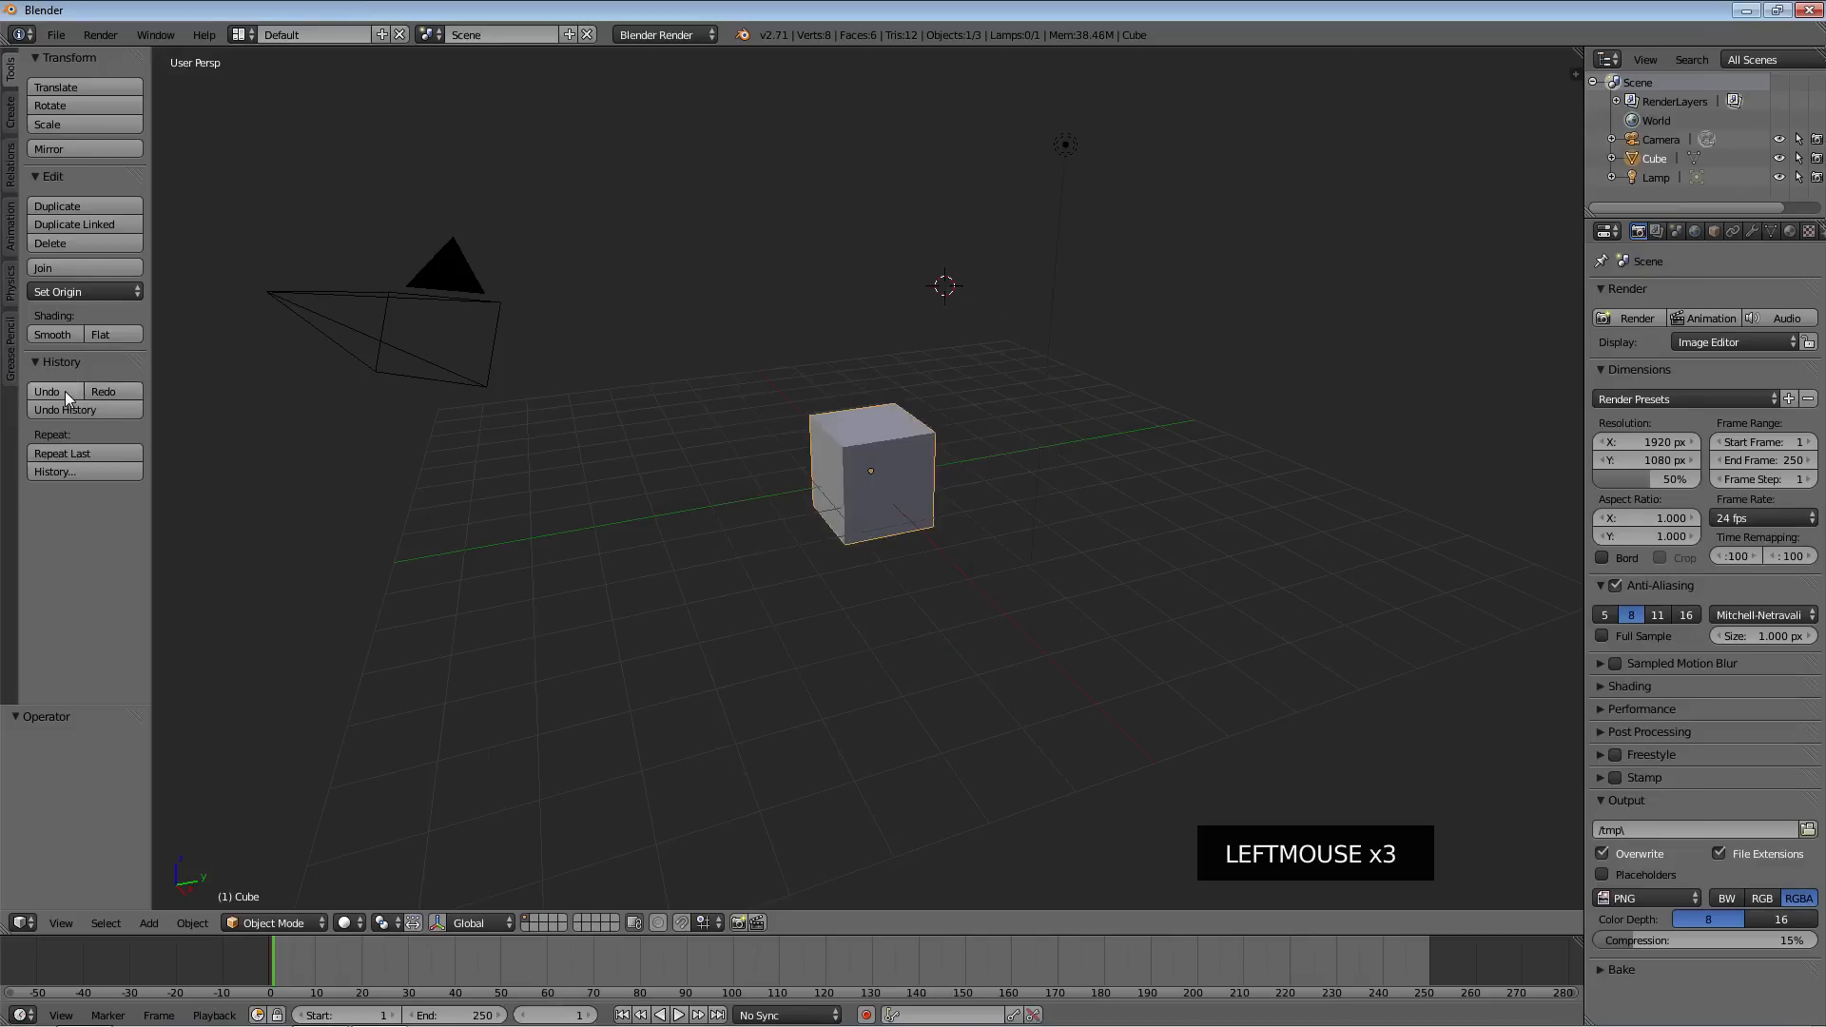
pyautogui.click(110, 392)
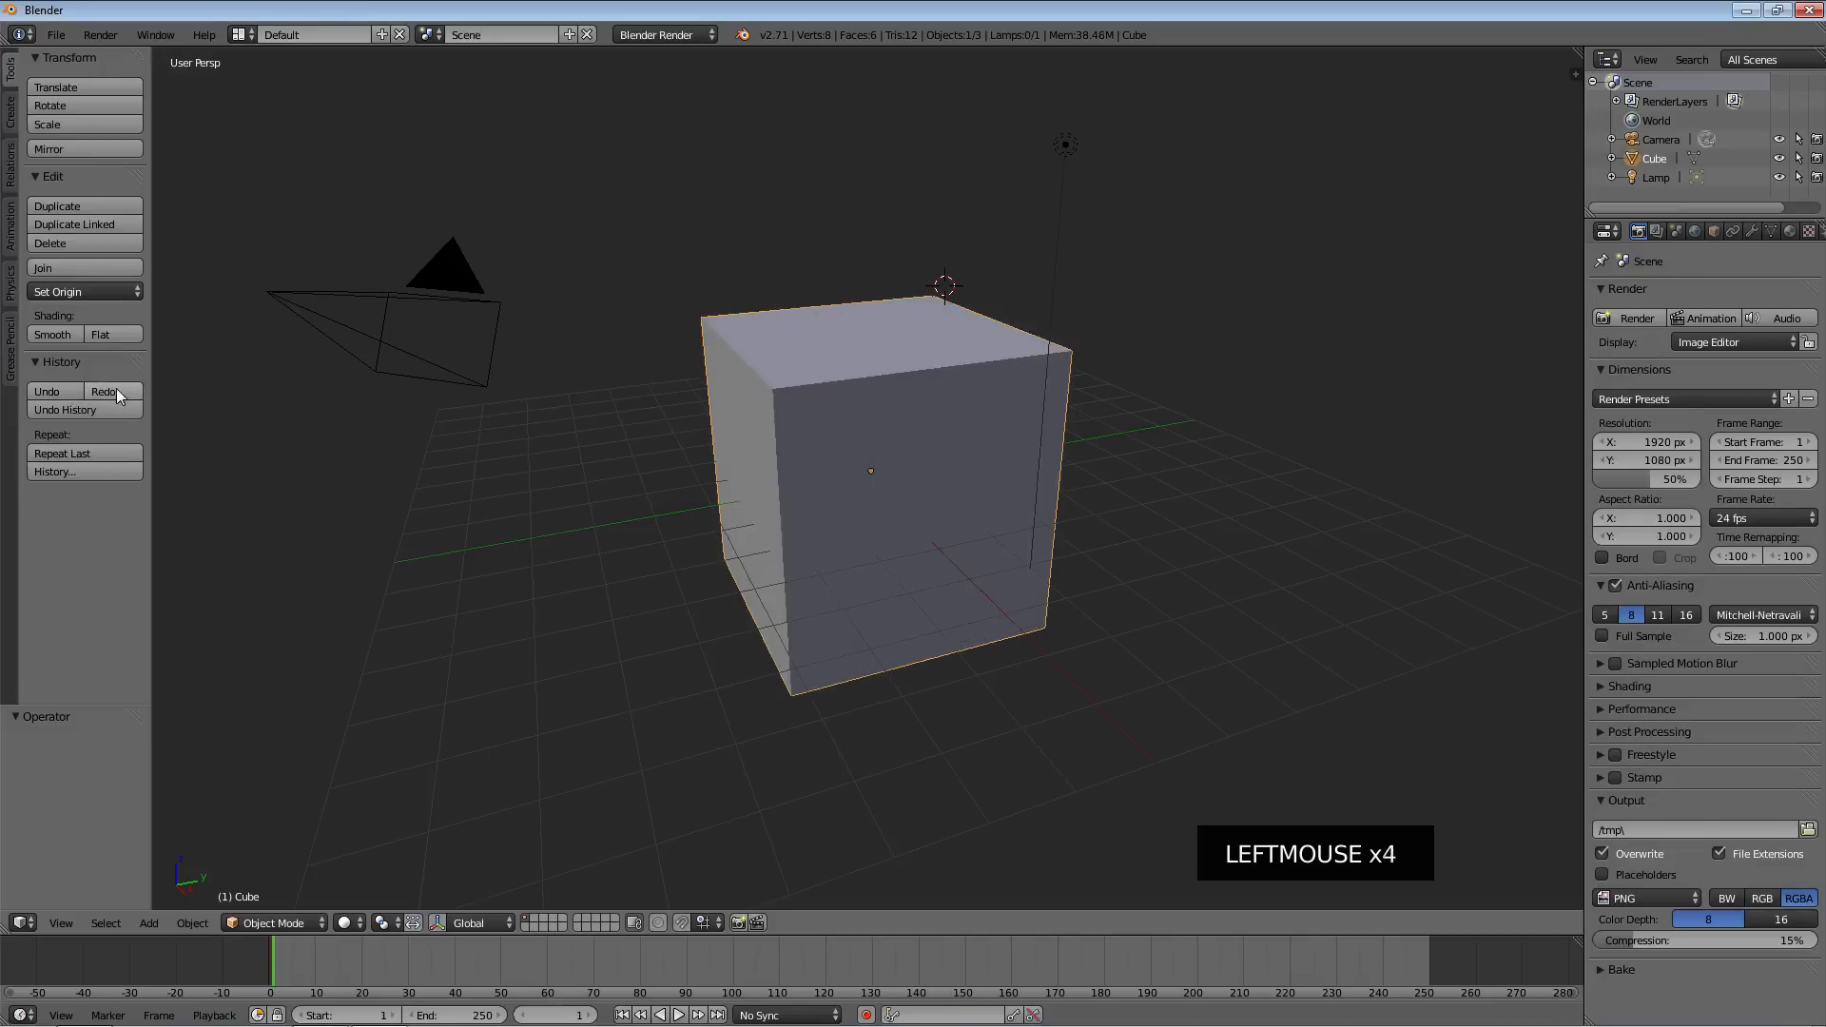
pyautogui.hotkey('ctrl', 'z')
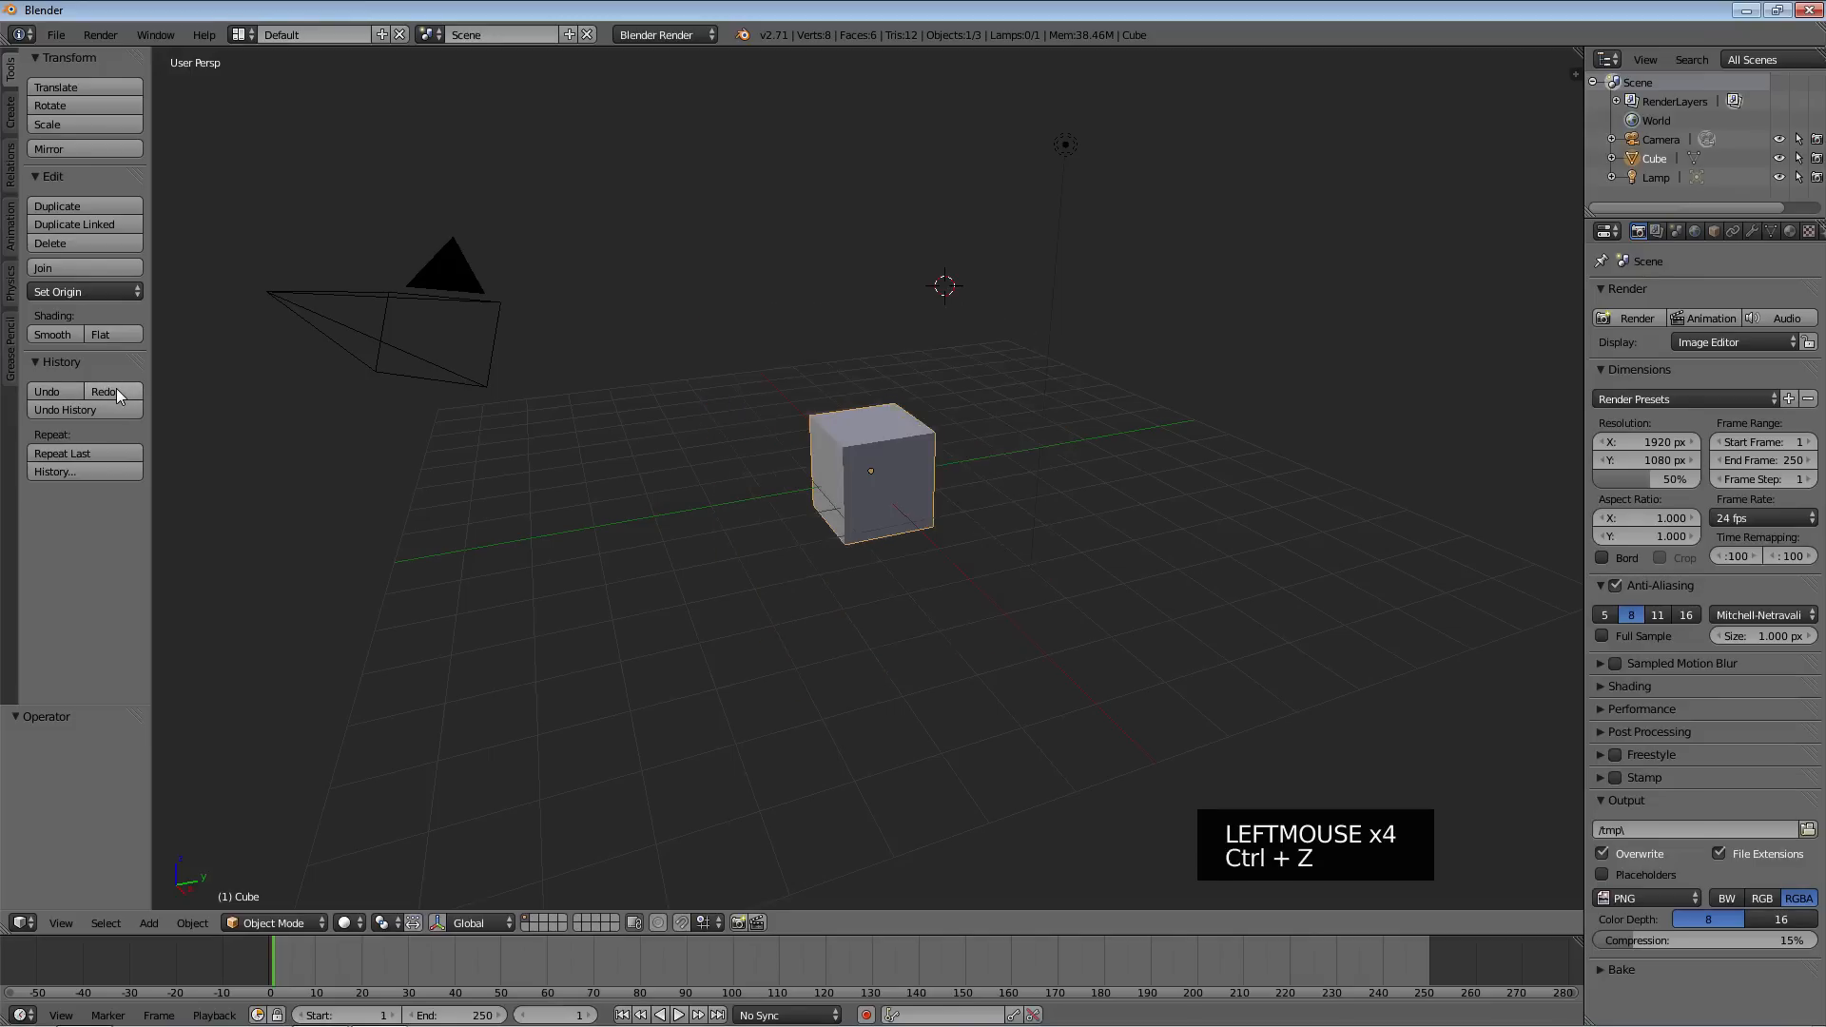
pyautogui.hotkey('ctrl', 'y')
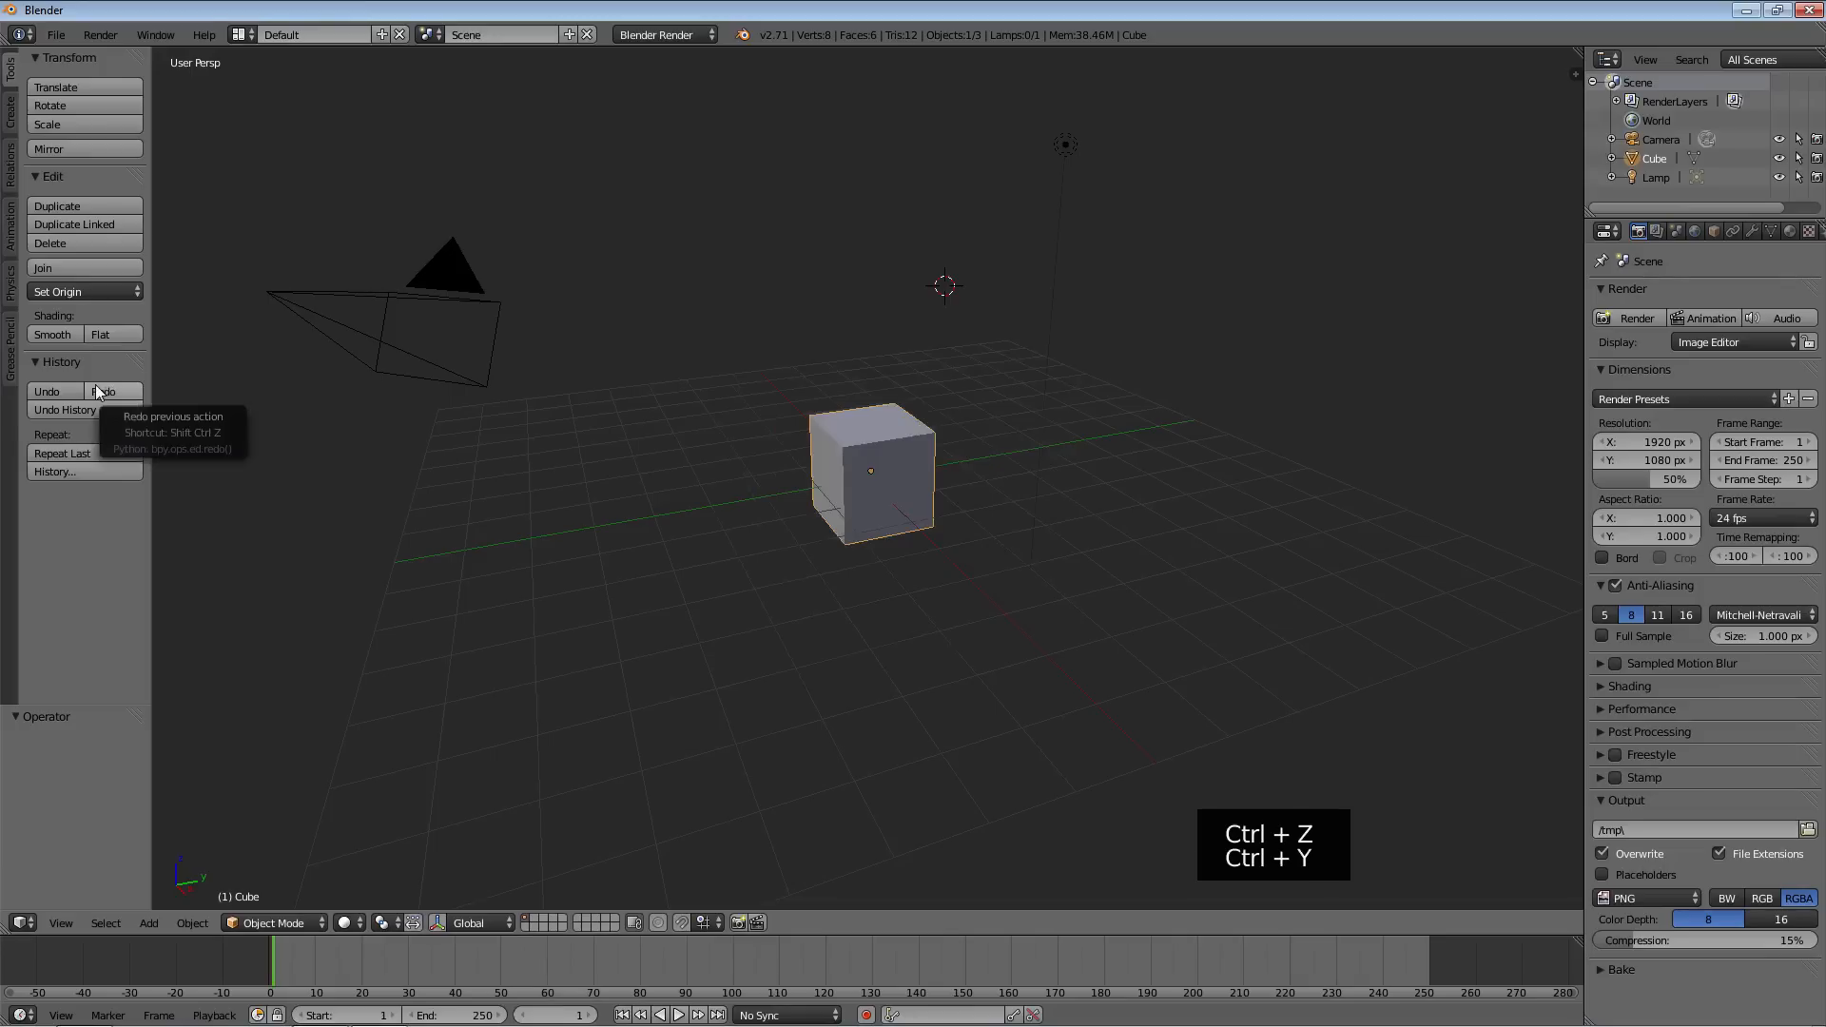
pyautogui.hotkey('ctrl', 'z')
pyautogui.hotkey('ctrl', 'z')
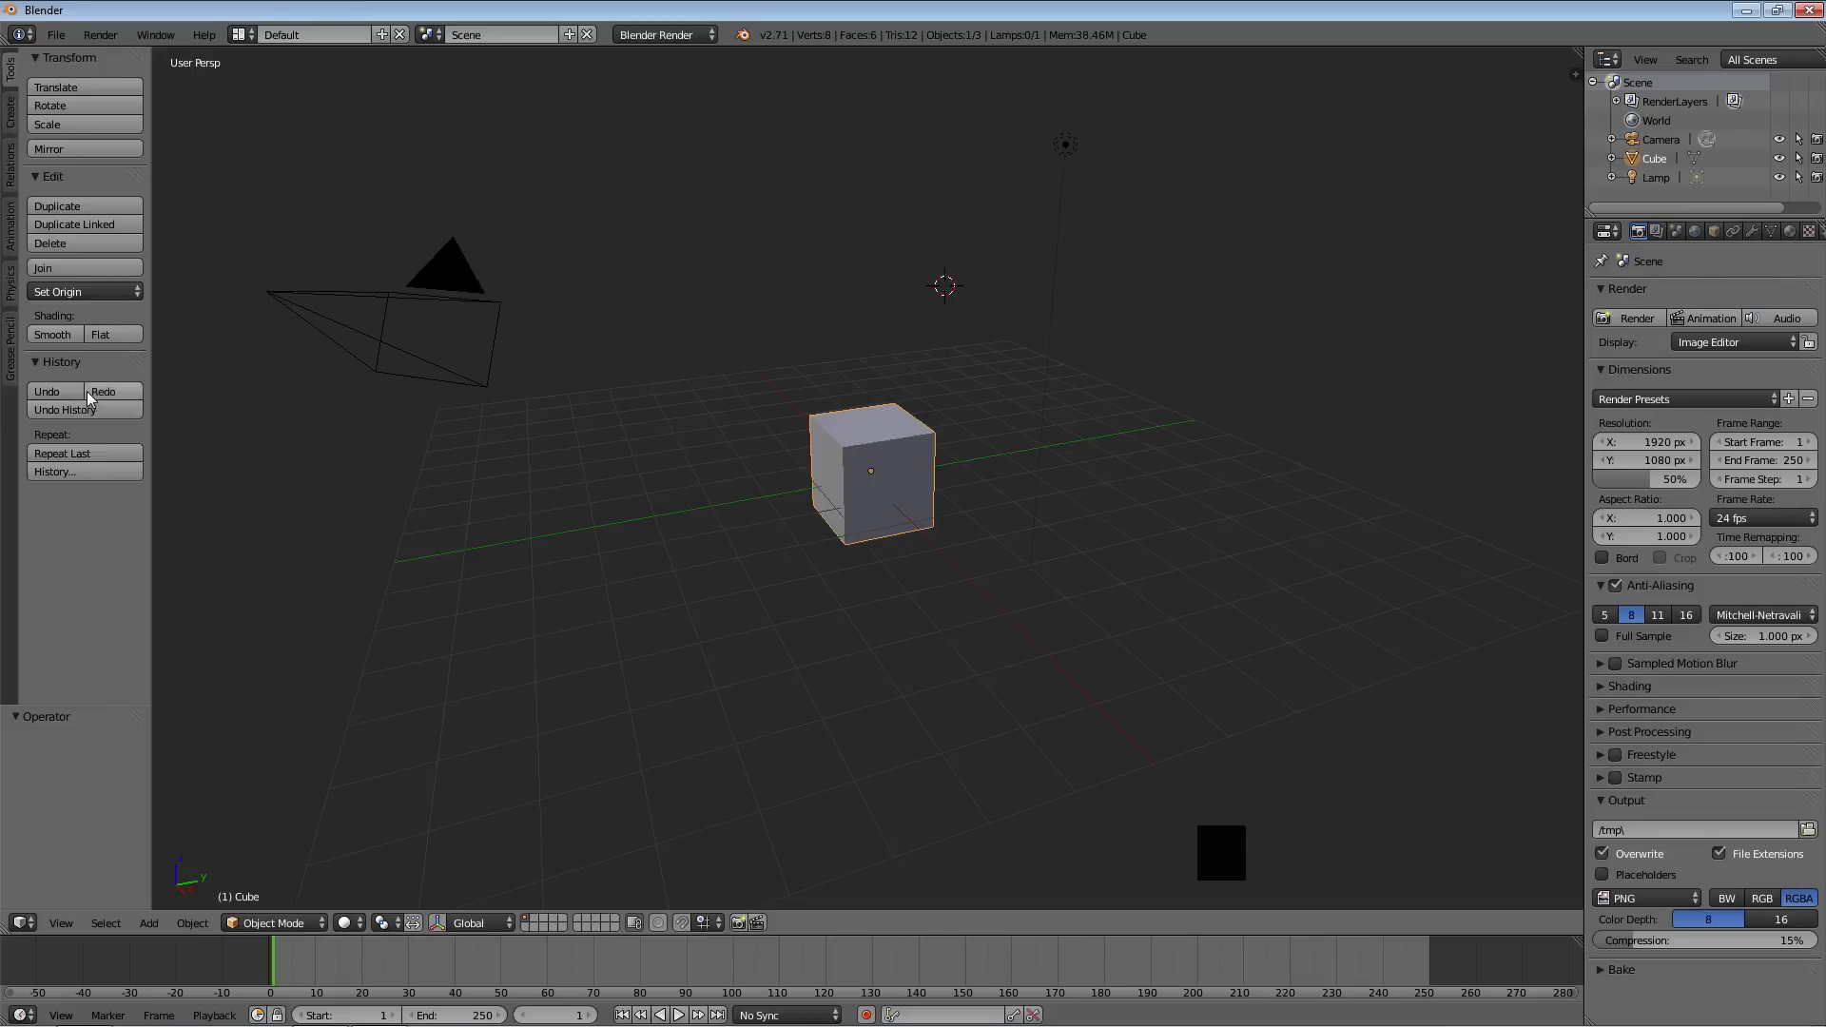
# Examine the Create tools for adding primitives and the Add list of object types
pyautogui.click(11, 121)
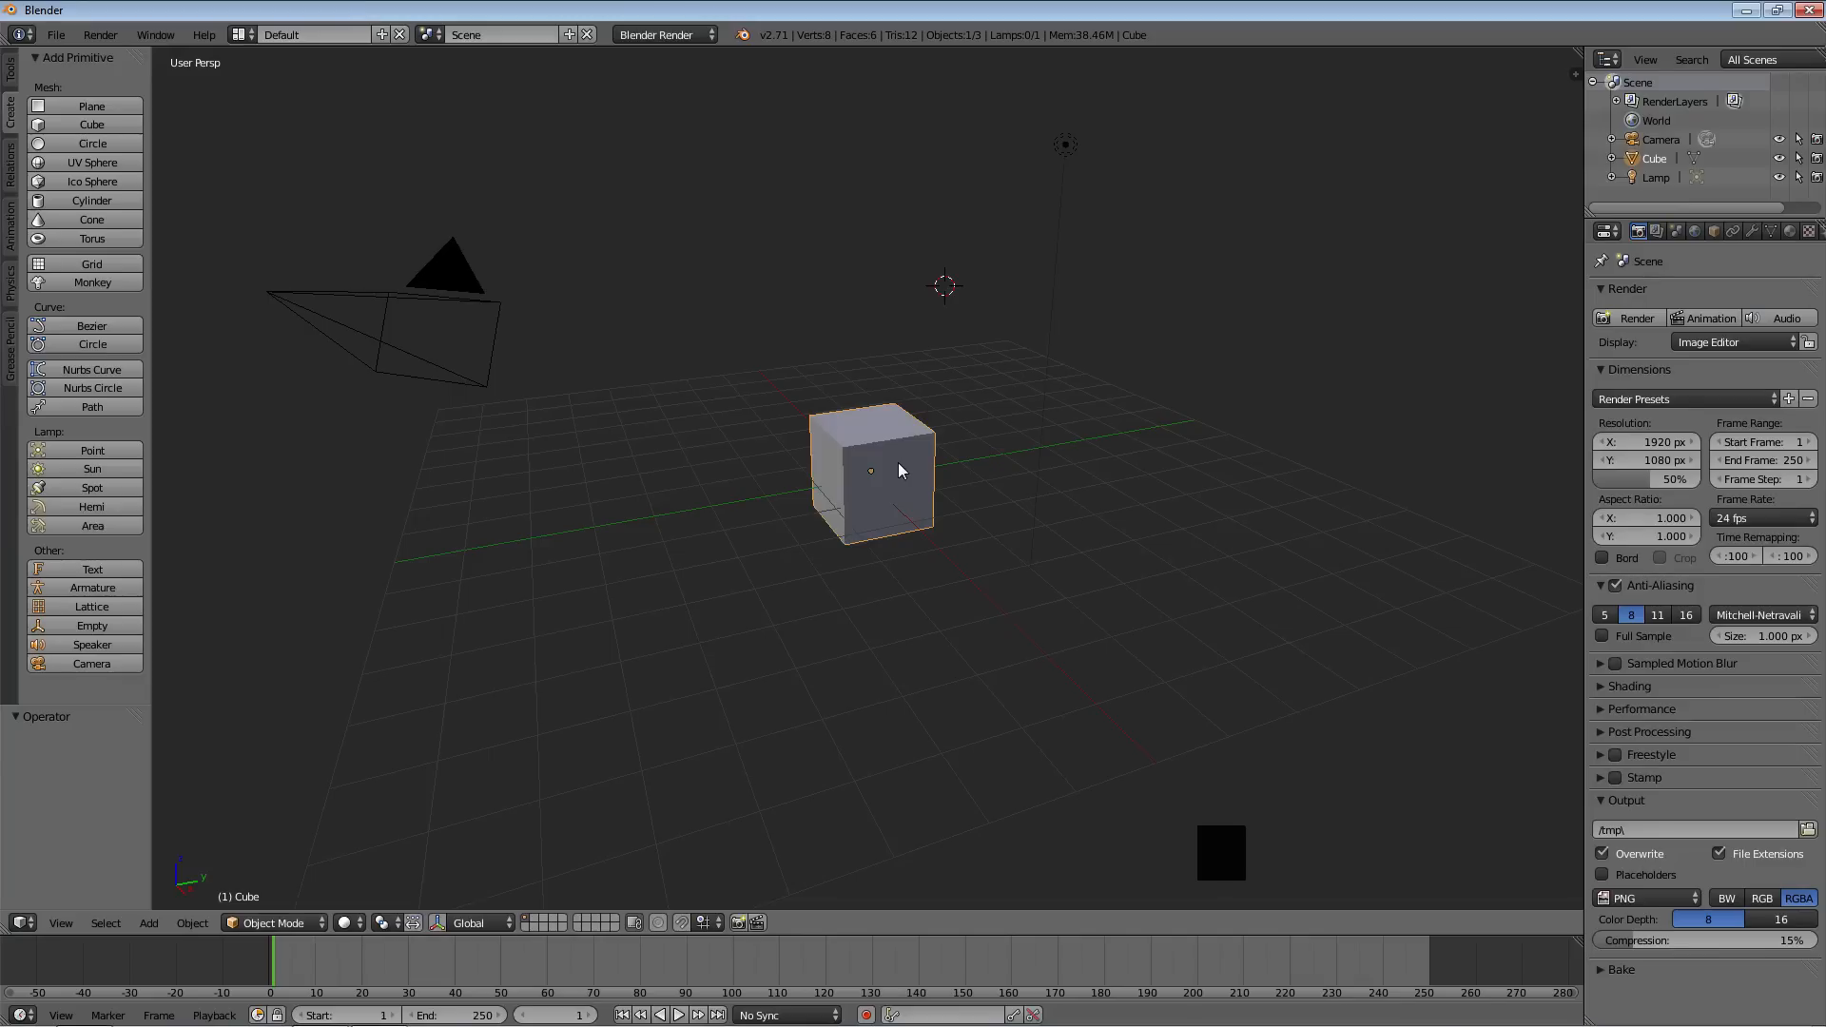
pyautogui.hotkey('shift', 'a')
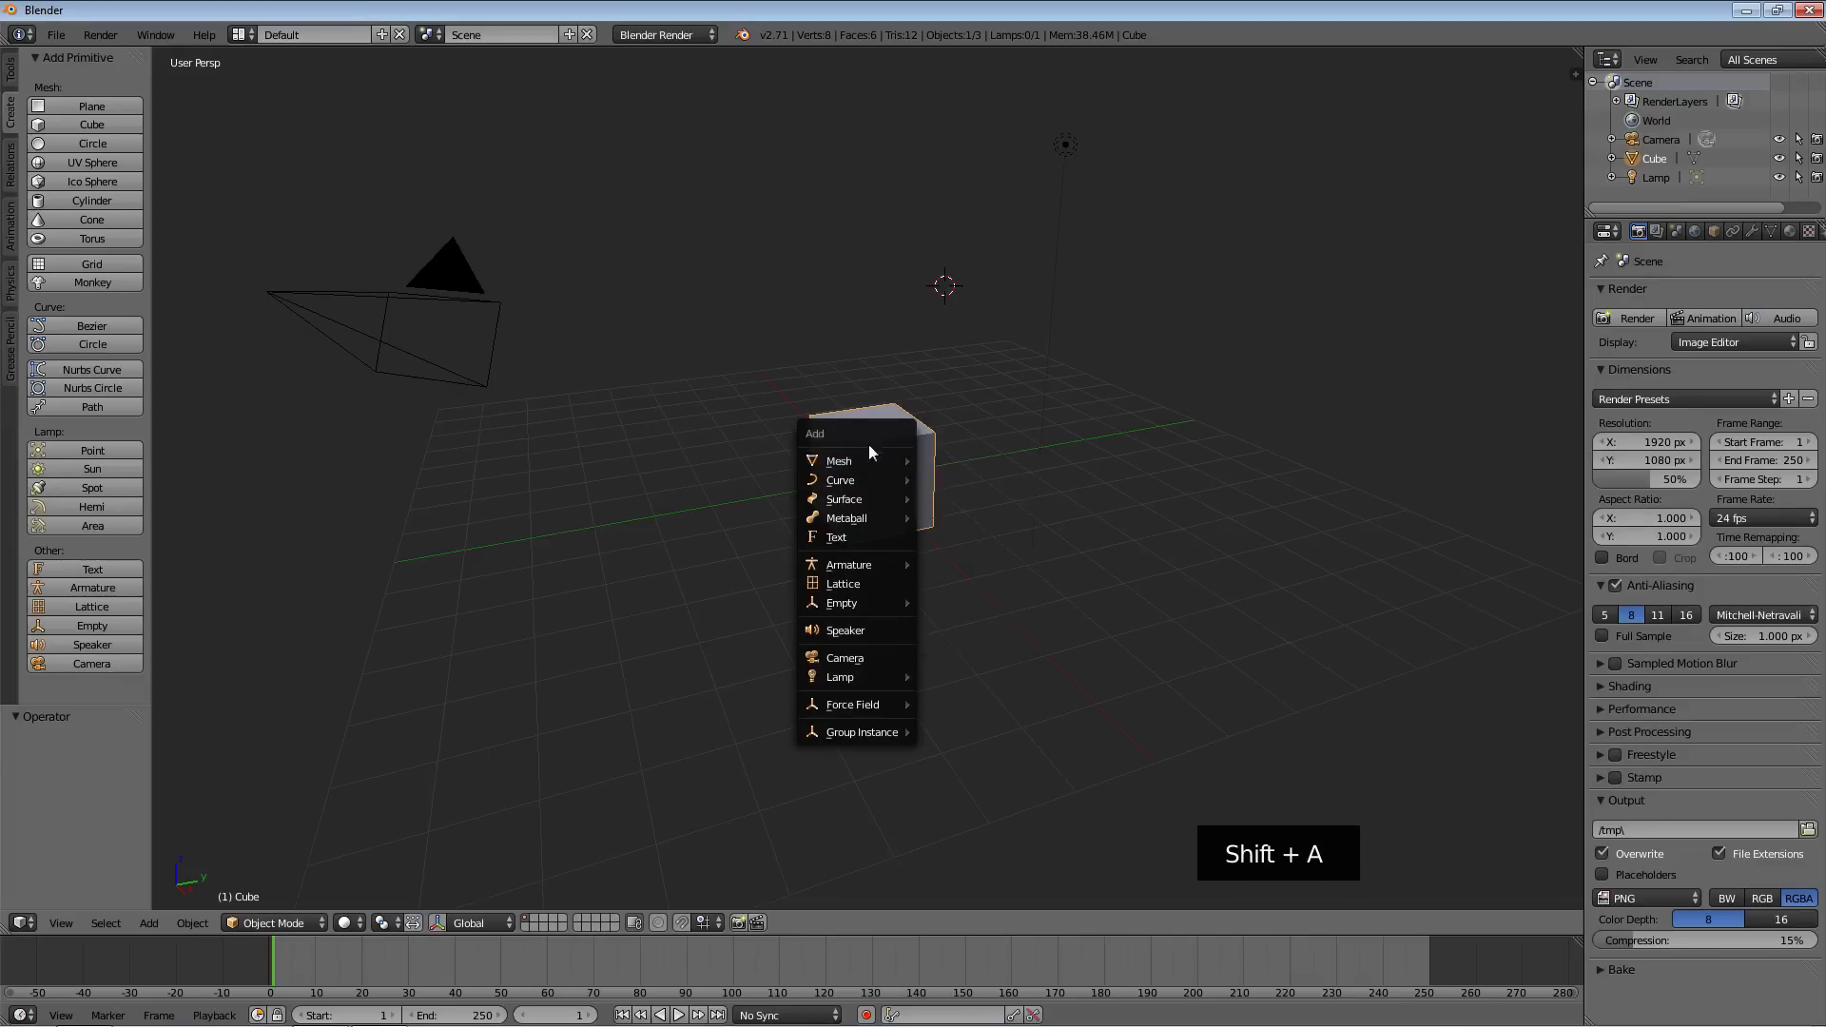
pyautogui.moveTo(848, 468)
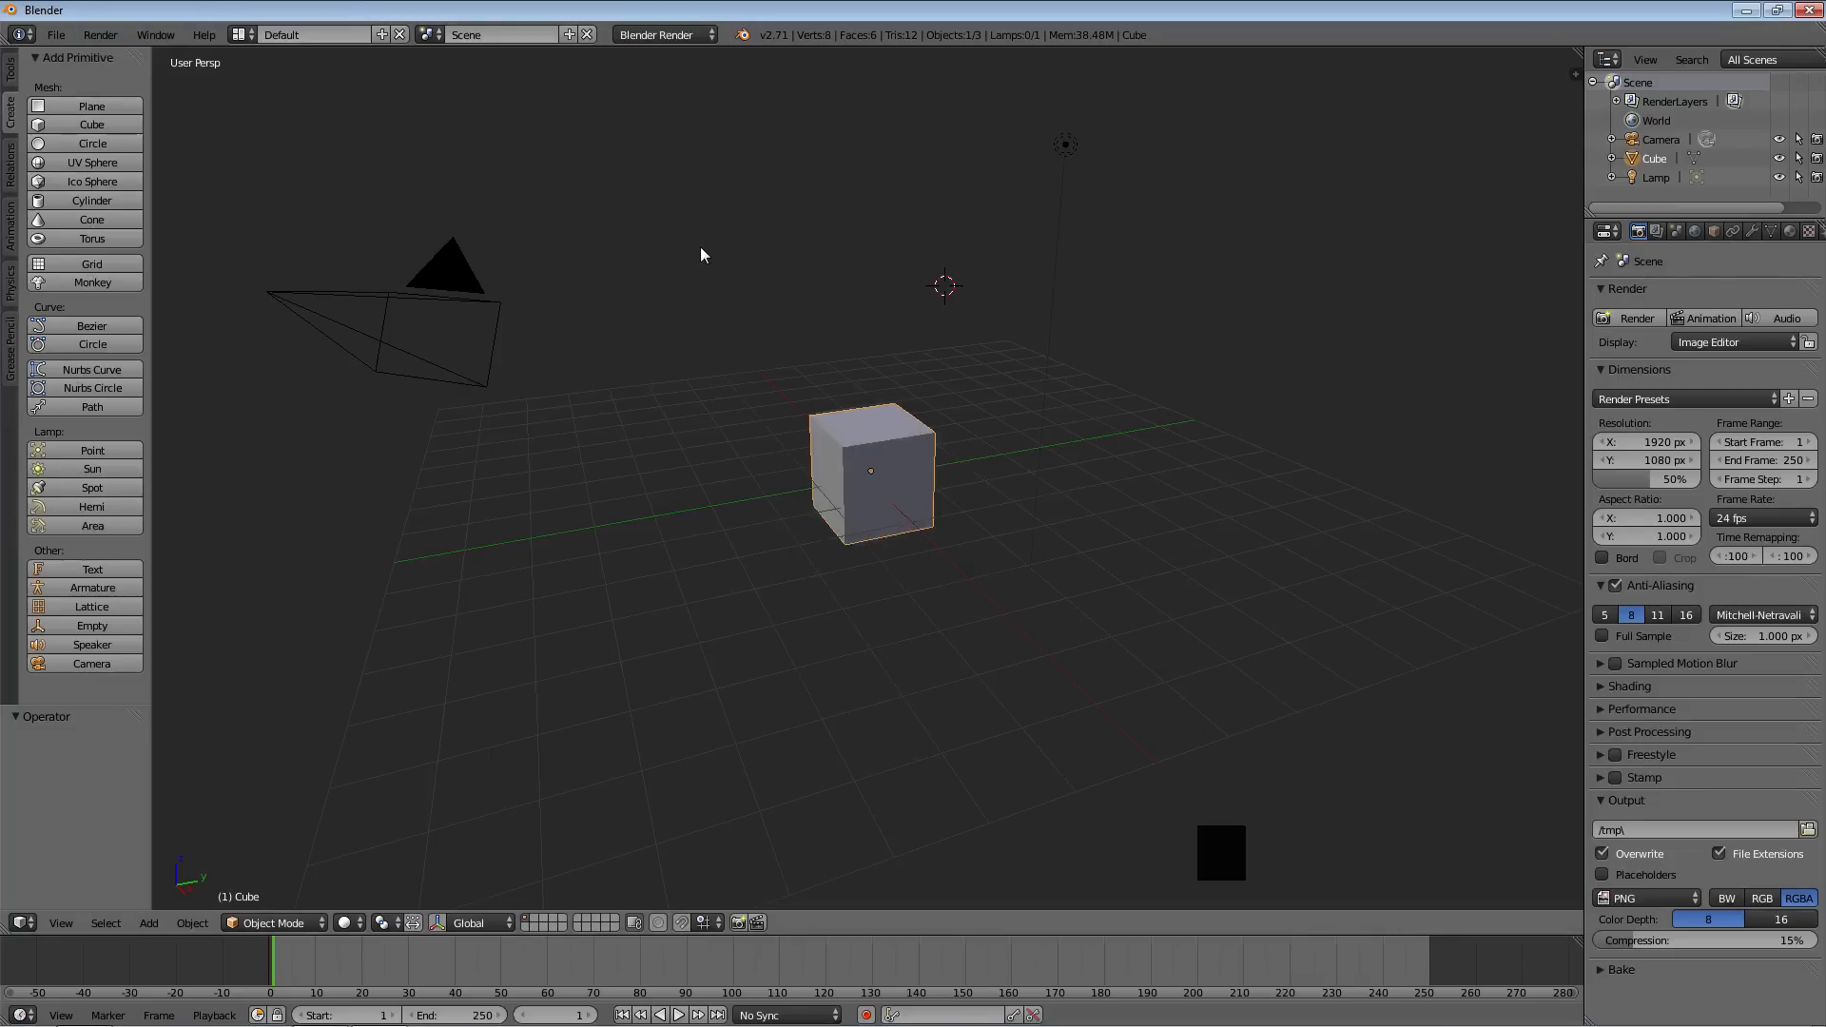
pyautogui.hotkey('shift', 'a')
pyautogui.moveTo(702, 249)
# Examine the Relations, Animation, Physics and Grease Pencil tool categories in the tool shelf
pyautogui.click(10, 177)
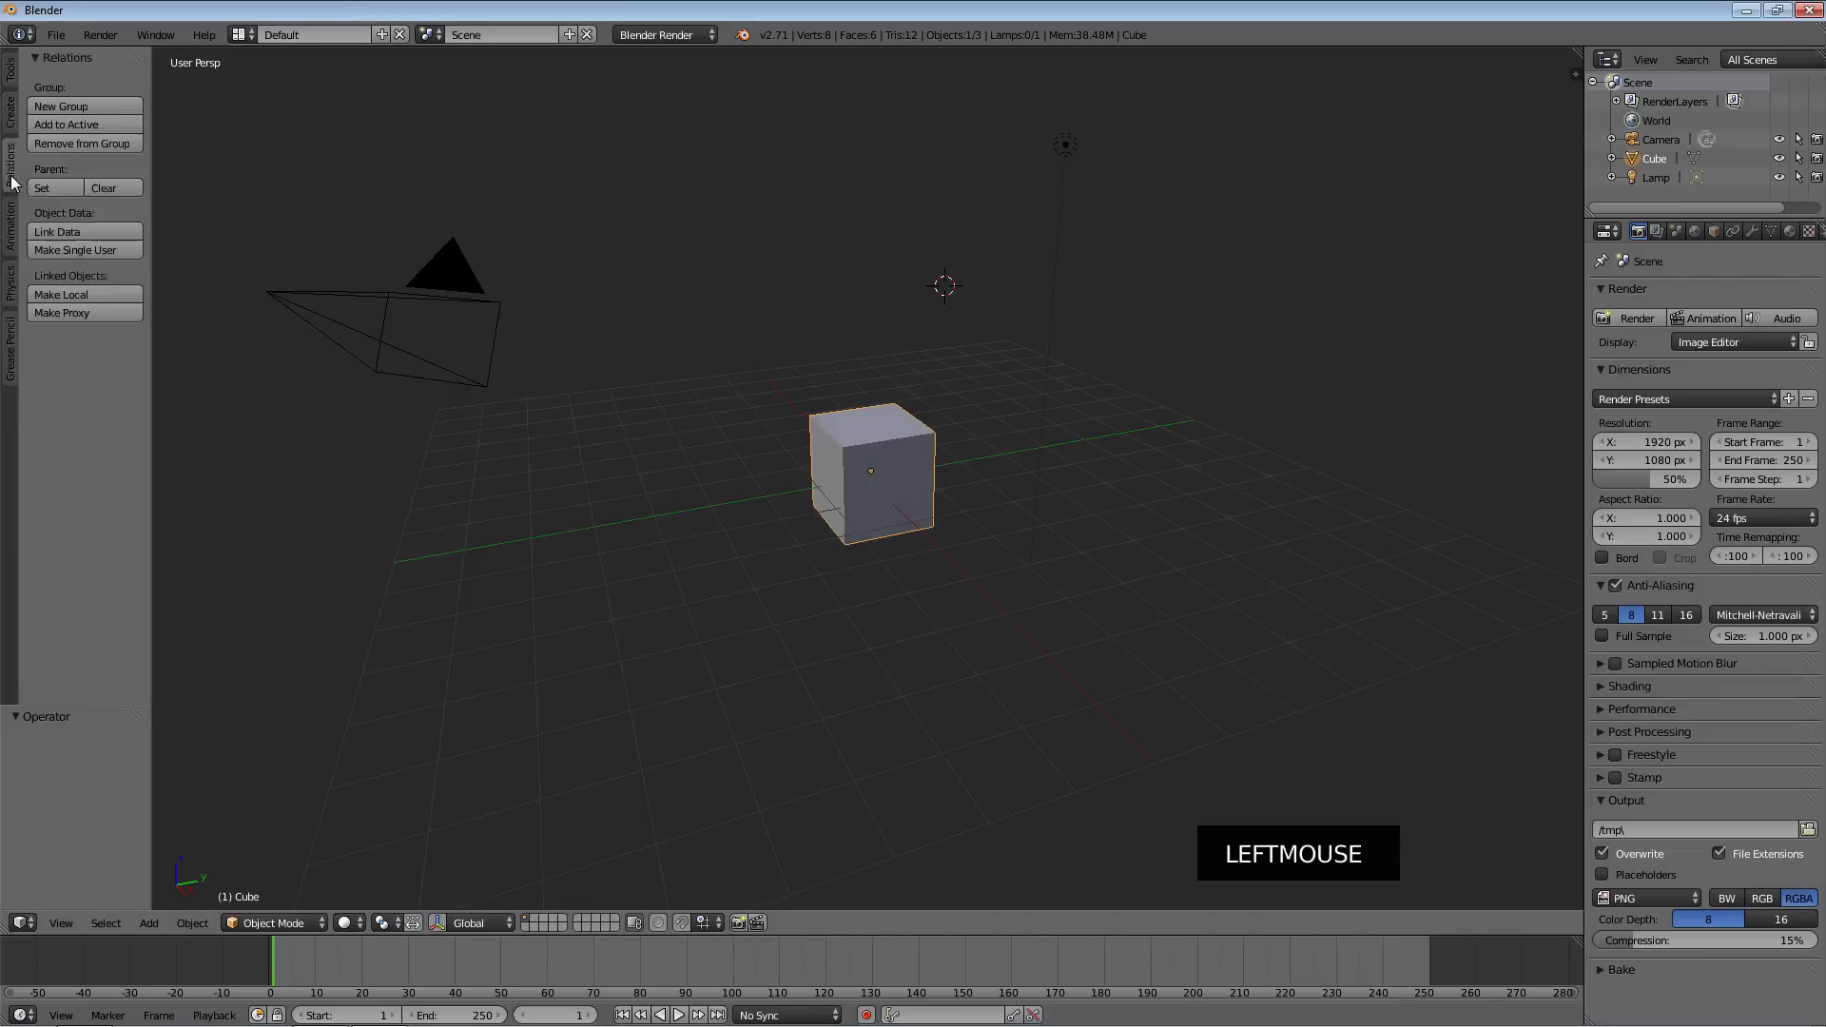
pyautogui.click(10, 239)
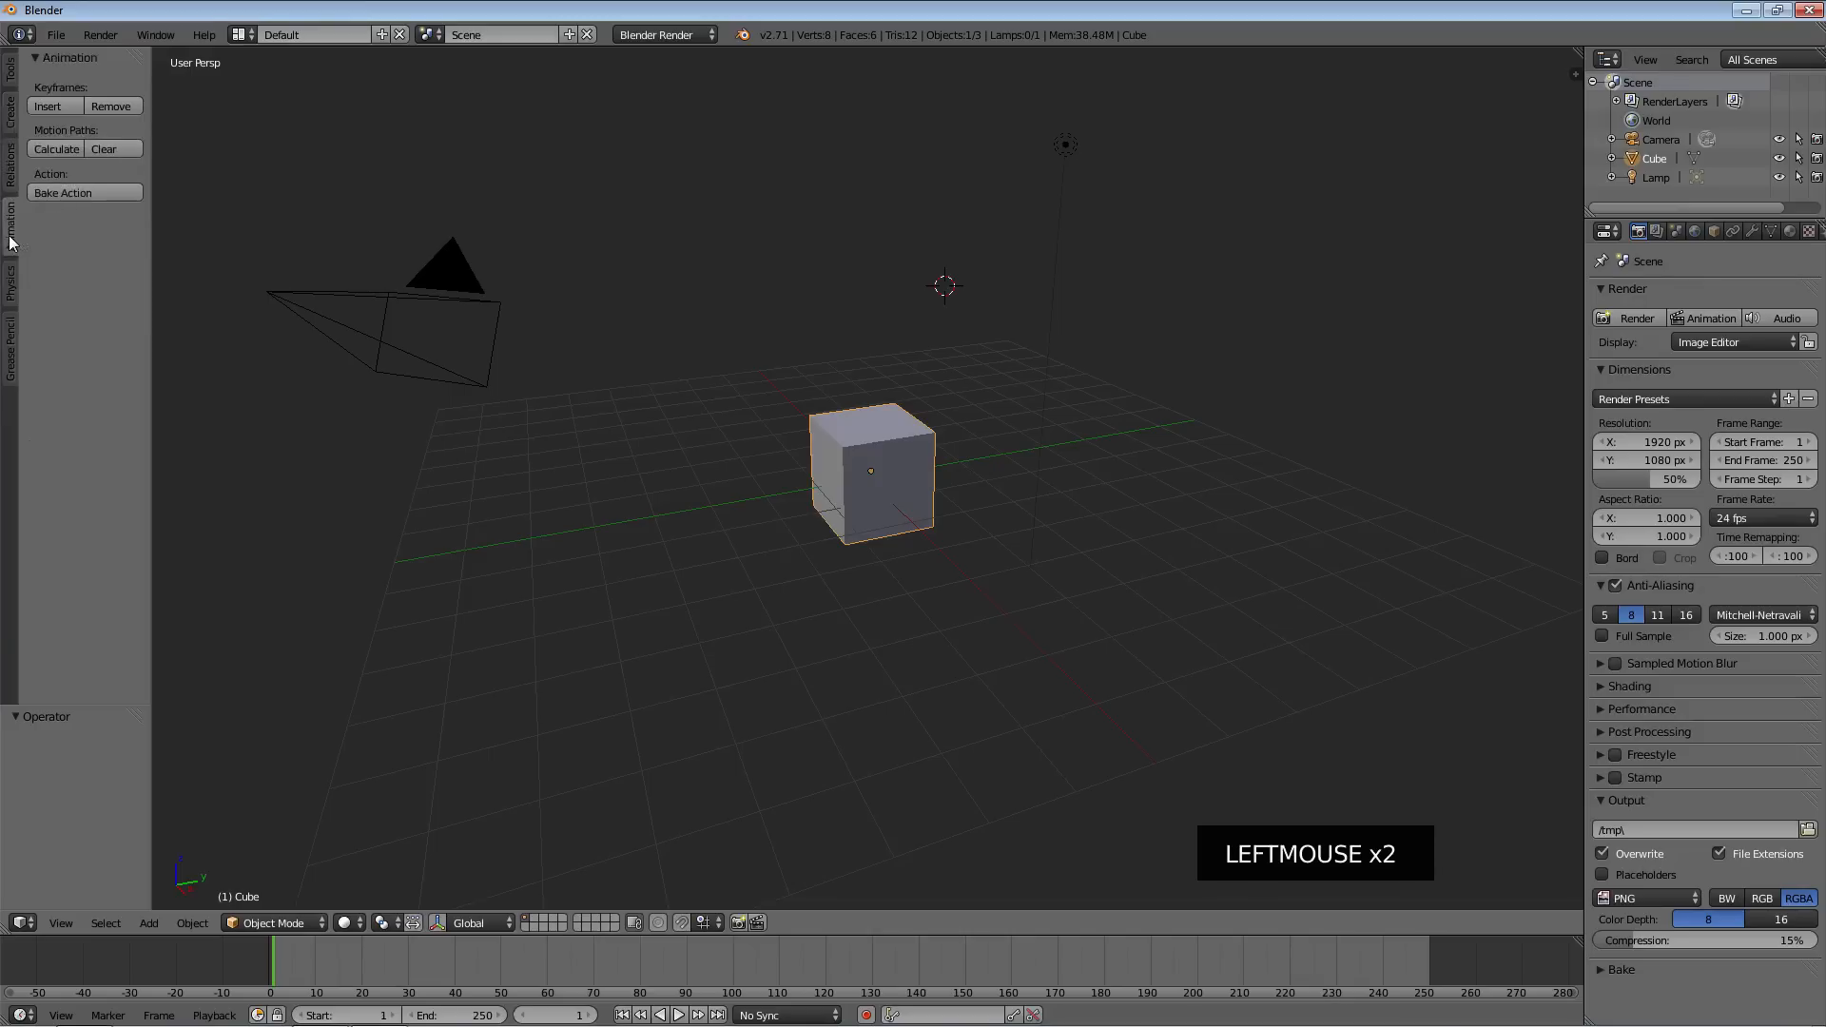
pyautogui.click(12, 294)
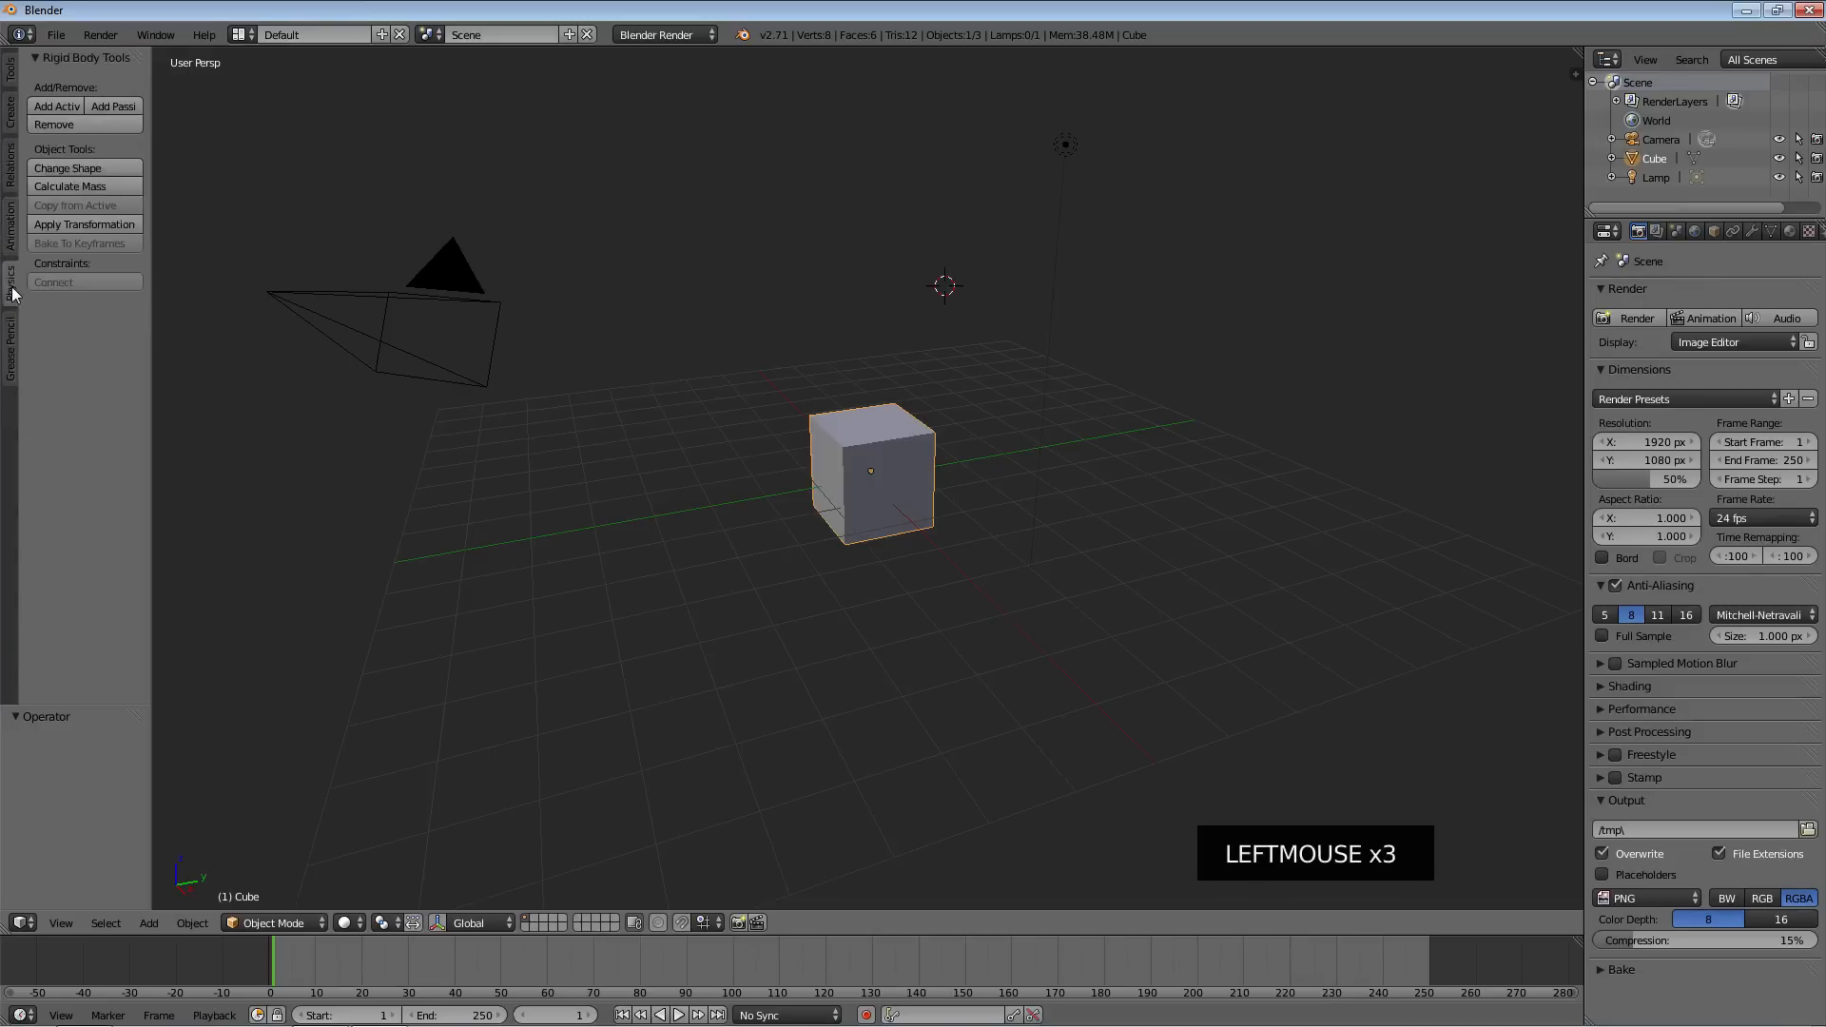
pyautogui.click(11, 362)
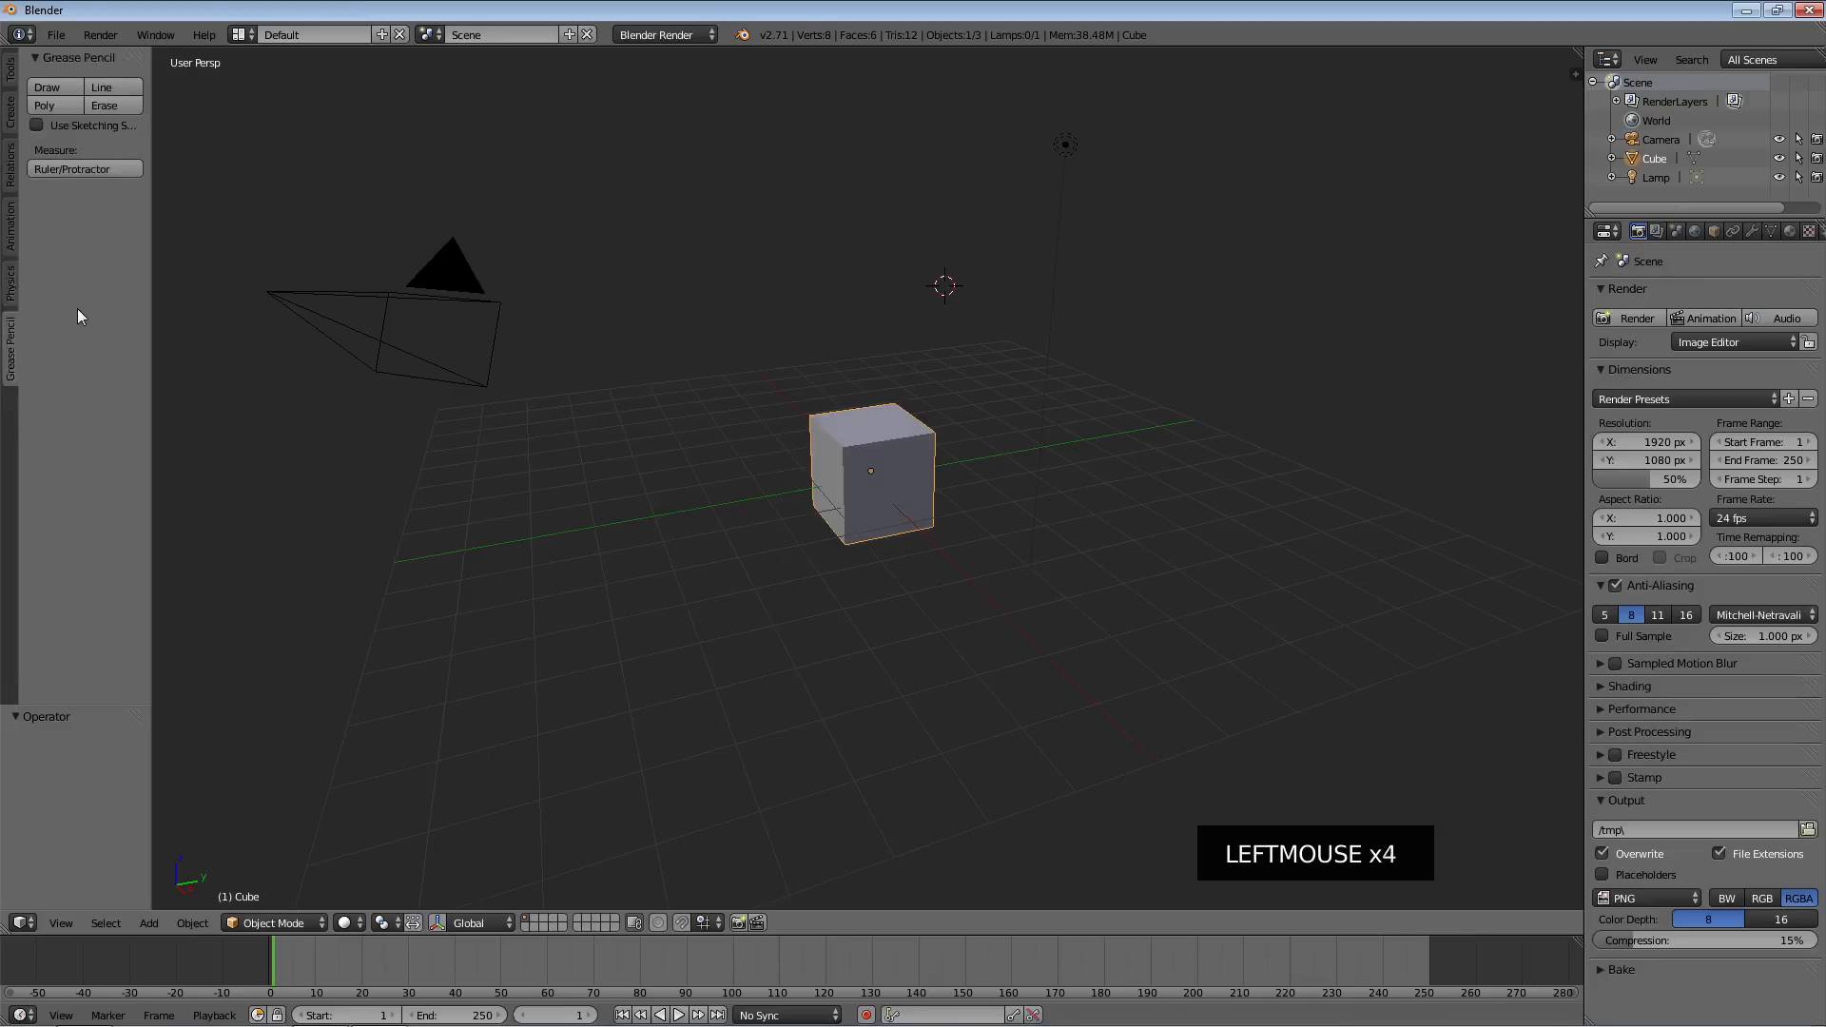
# Draw a curved freehand Grease Pencil stroke on the cube's top face, and undo the stroke
pyautogui.click(51, 87)
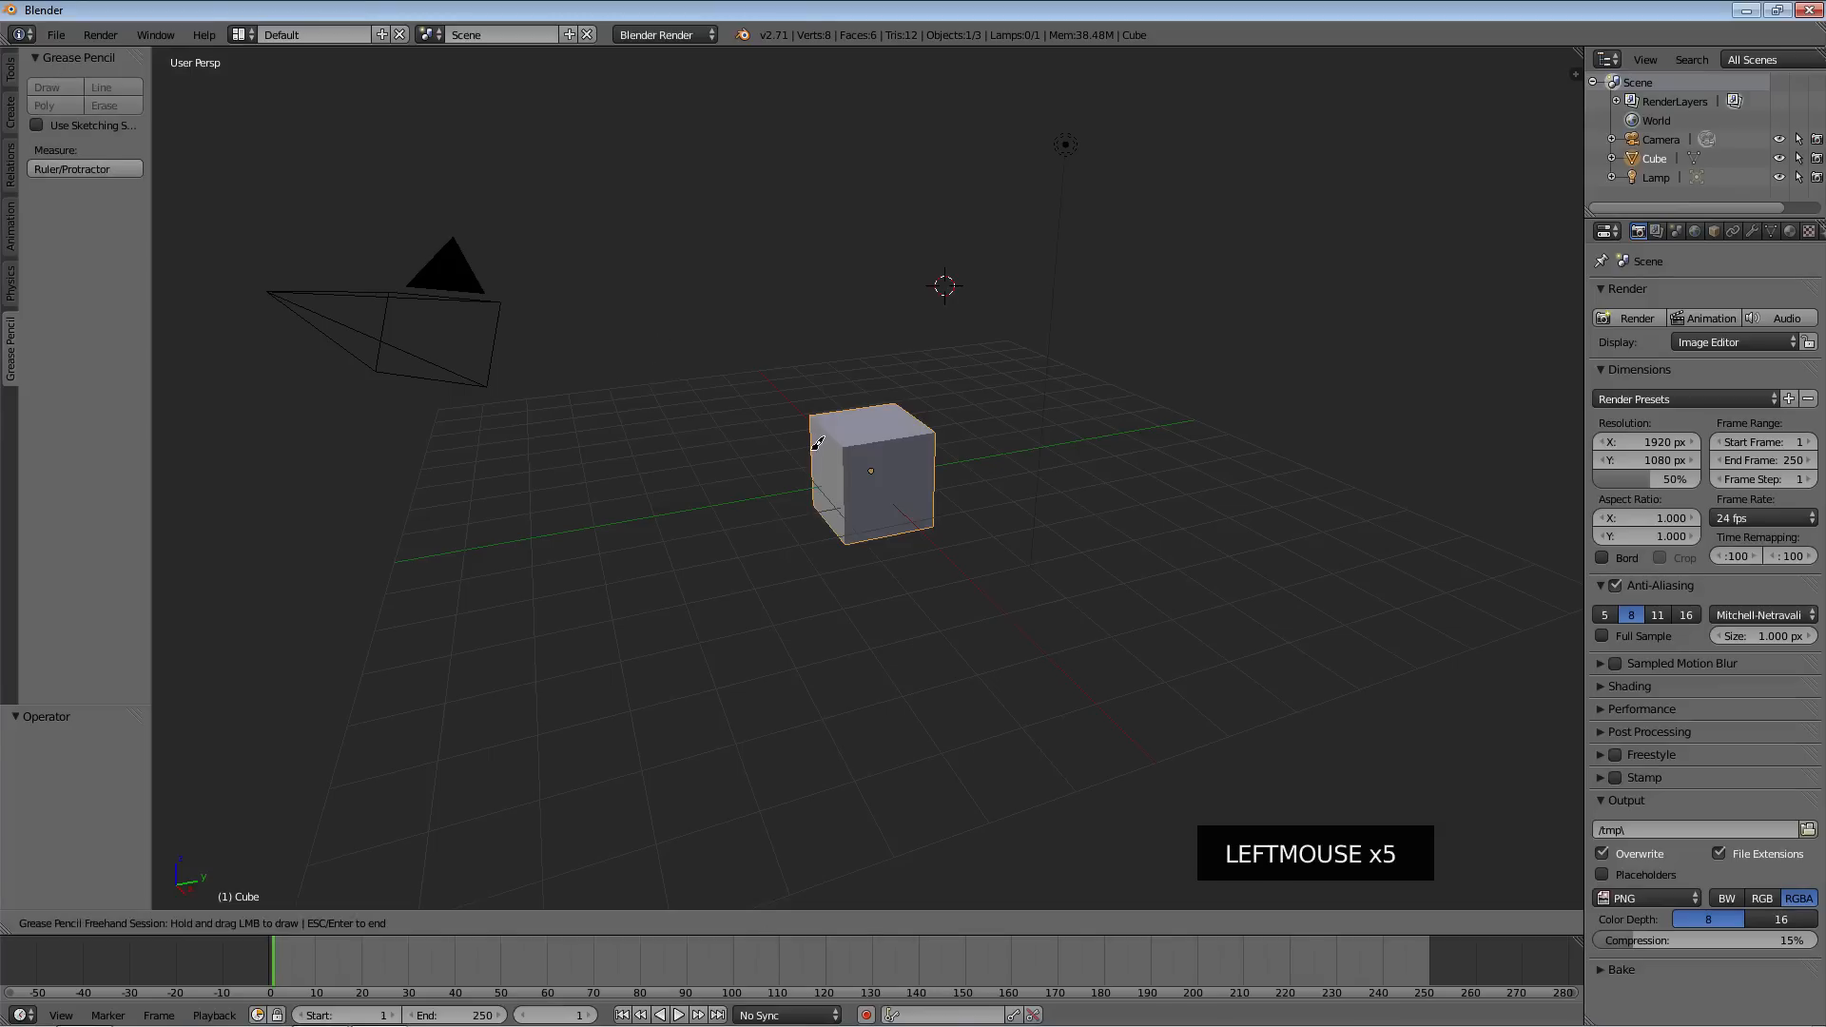
pyautogui.moveTo(839, 416); pyautogui.dragTo(886, 416)
pyautogui.press('Escape')
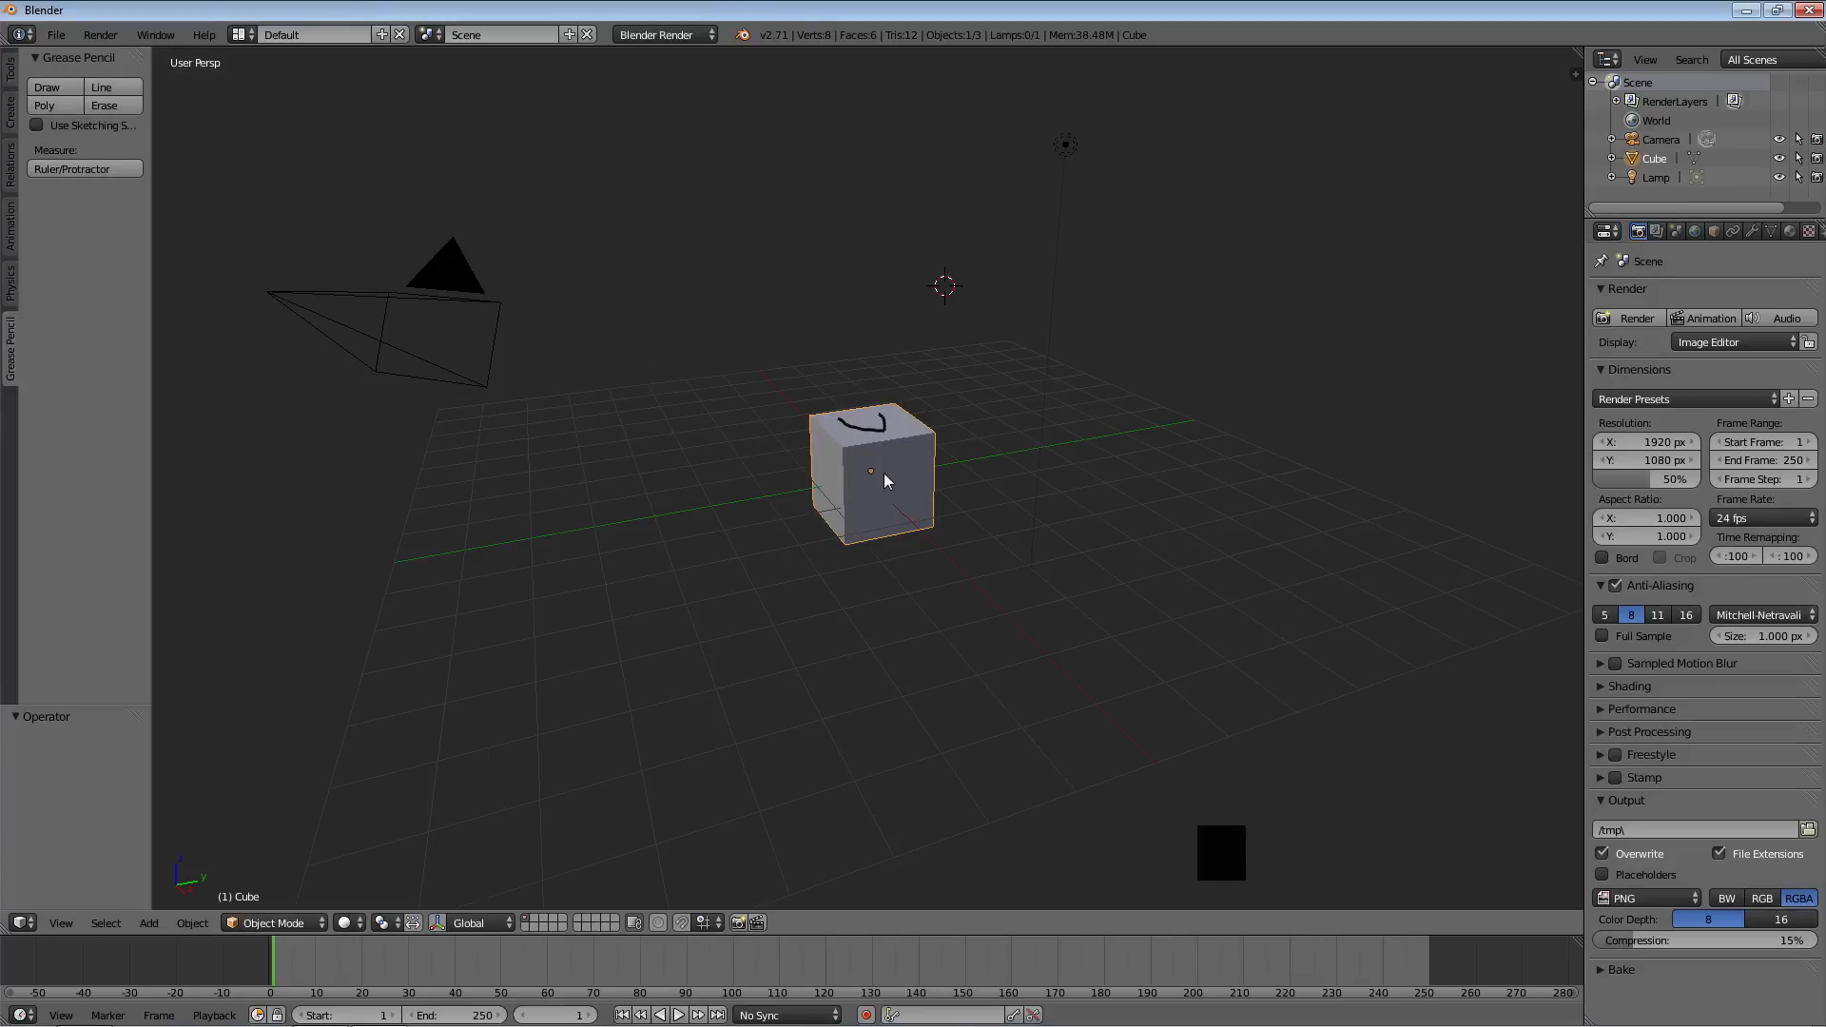
pyautogui.click(881, 458)
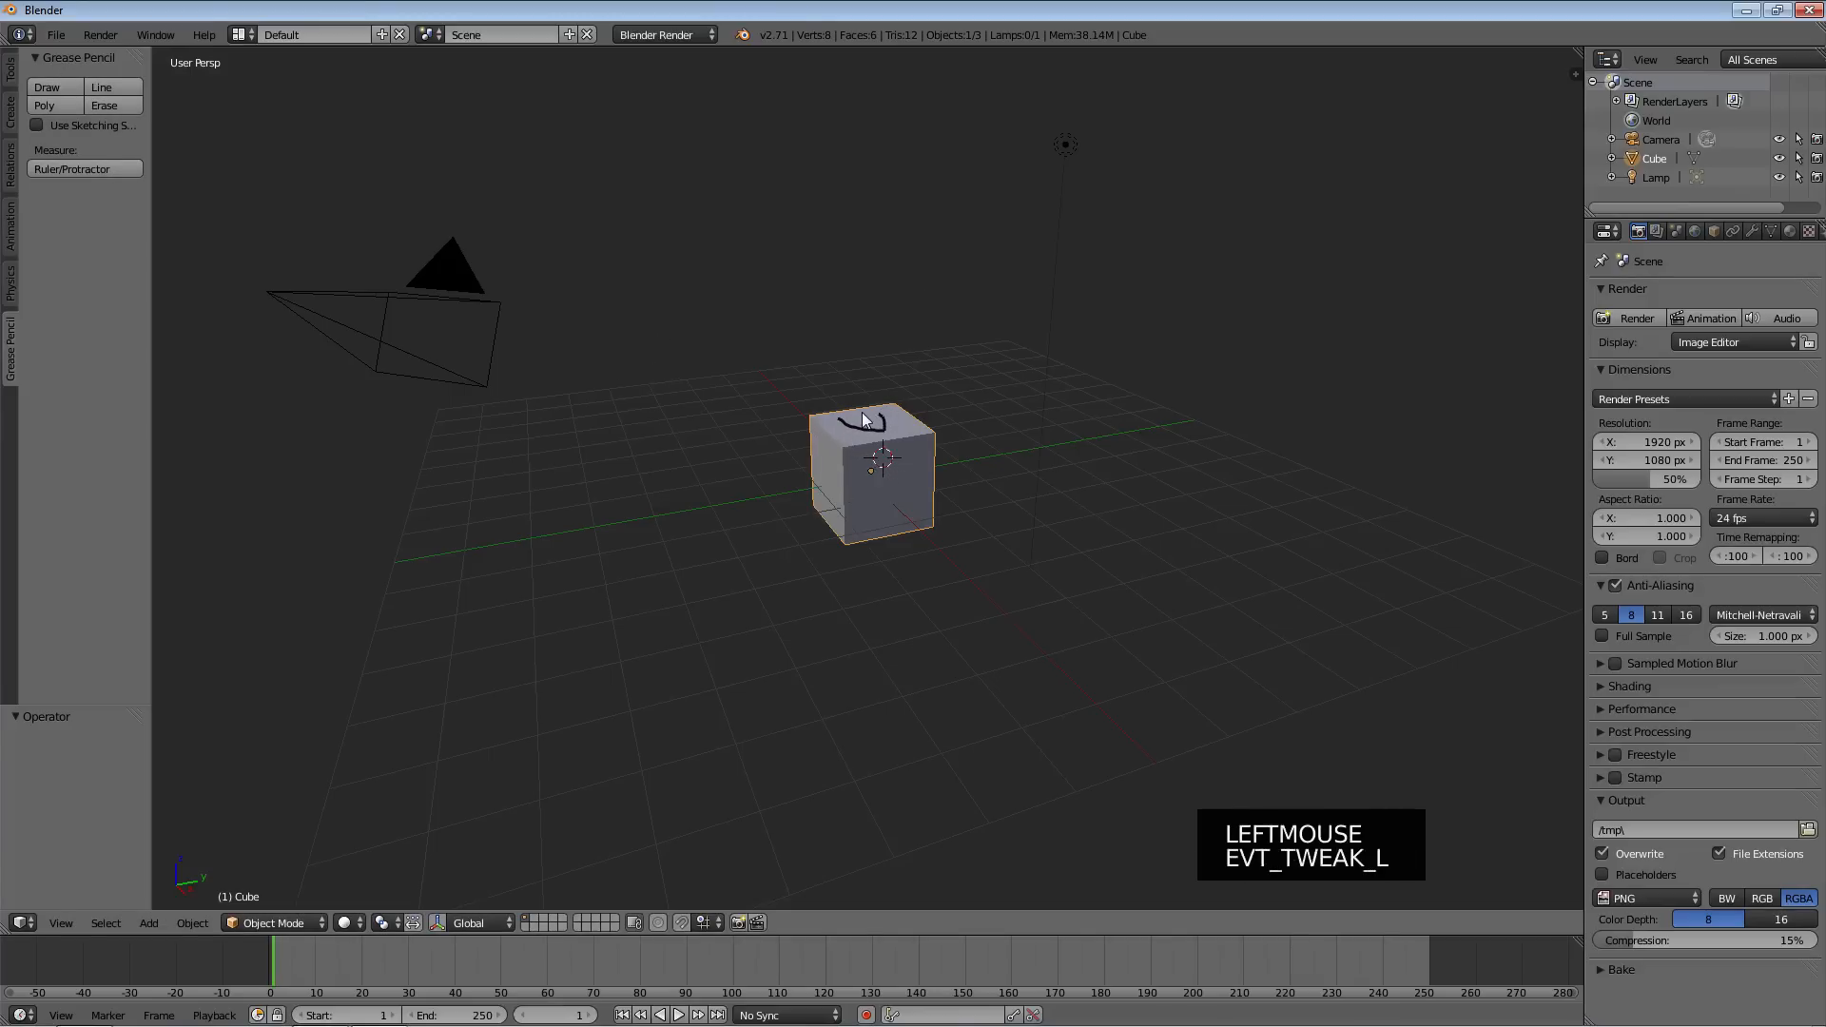
pyautogui.press('KP_0')
pyautogui.press('KP_0')
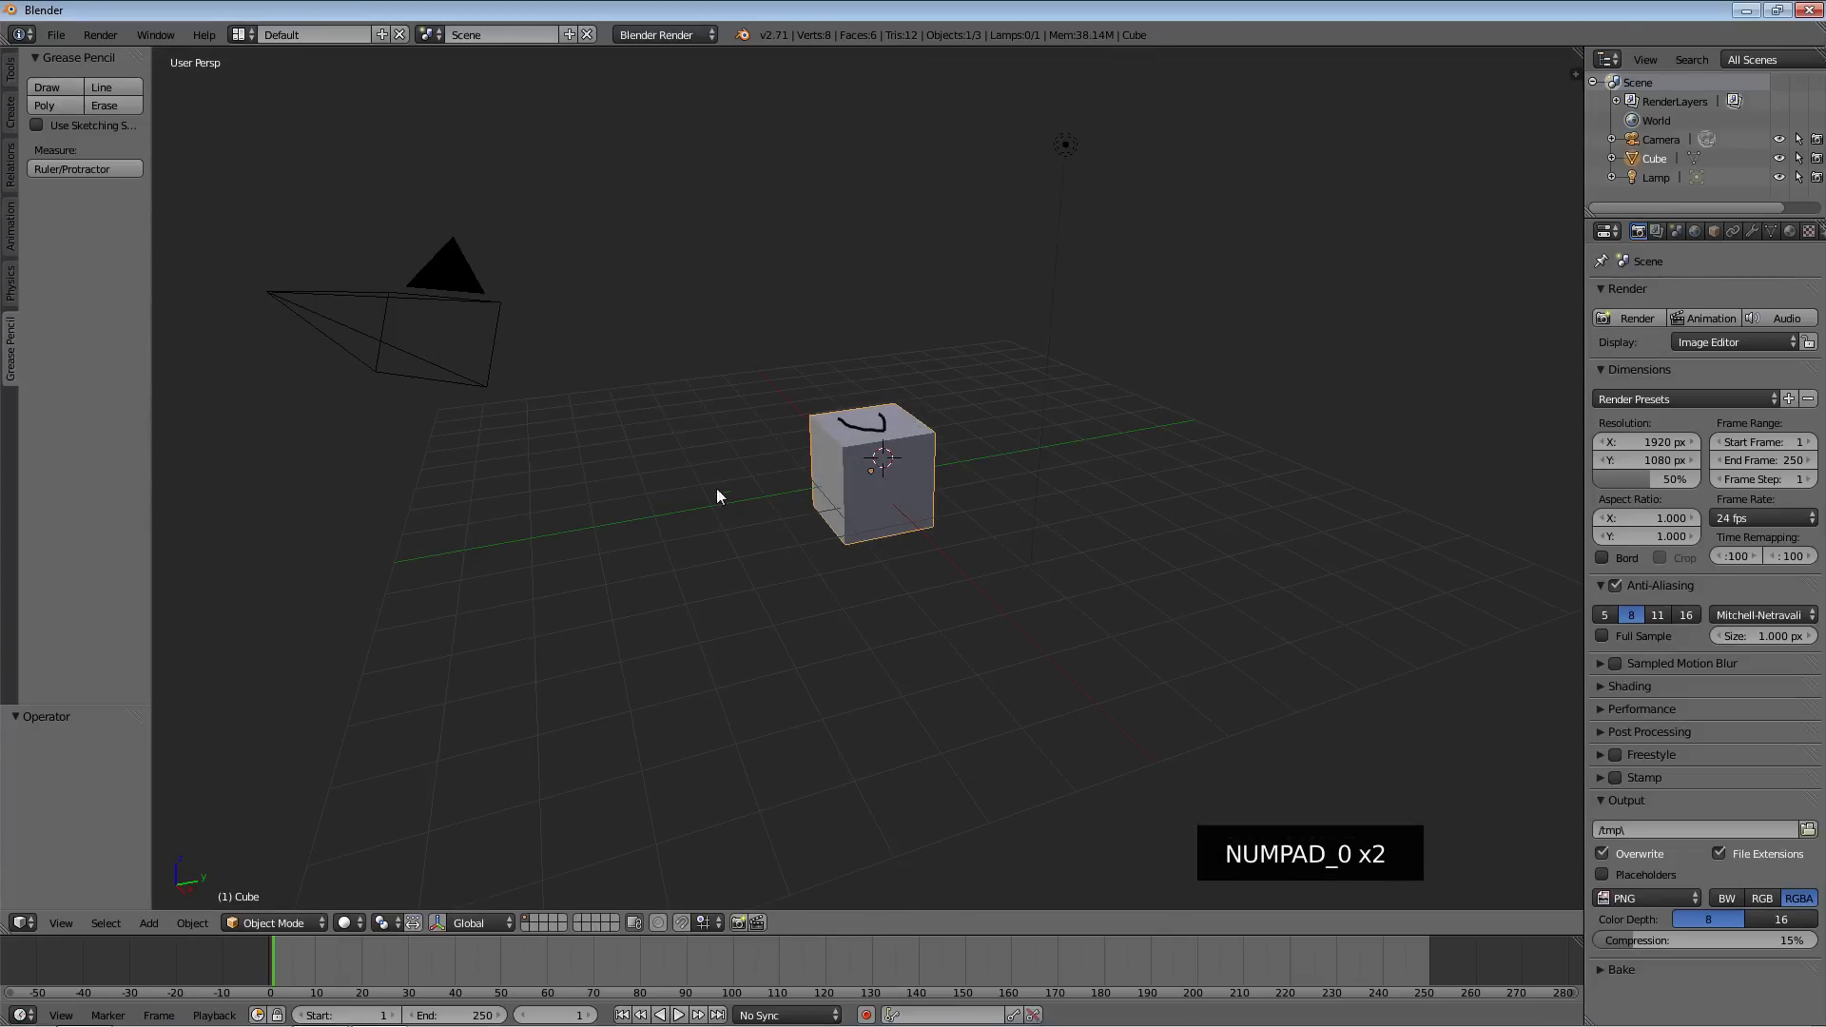
pyautogui.hotkey('ctrl', 'z')
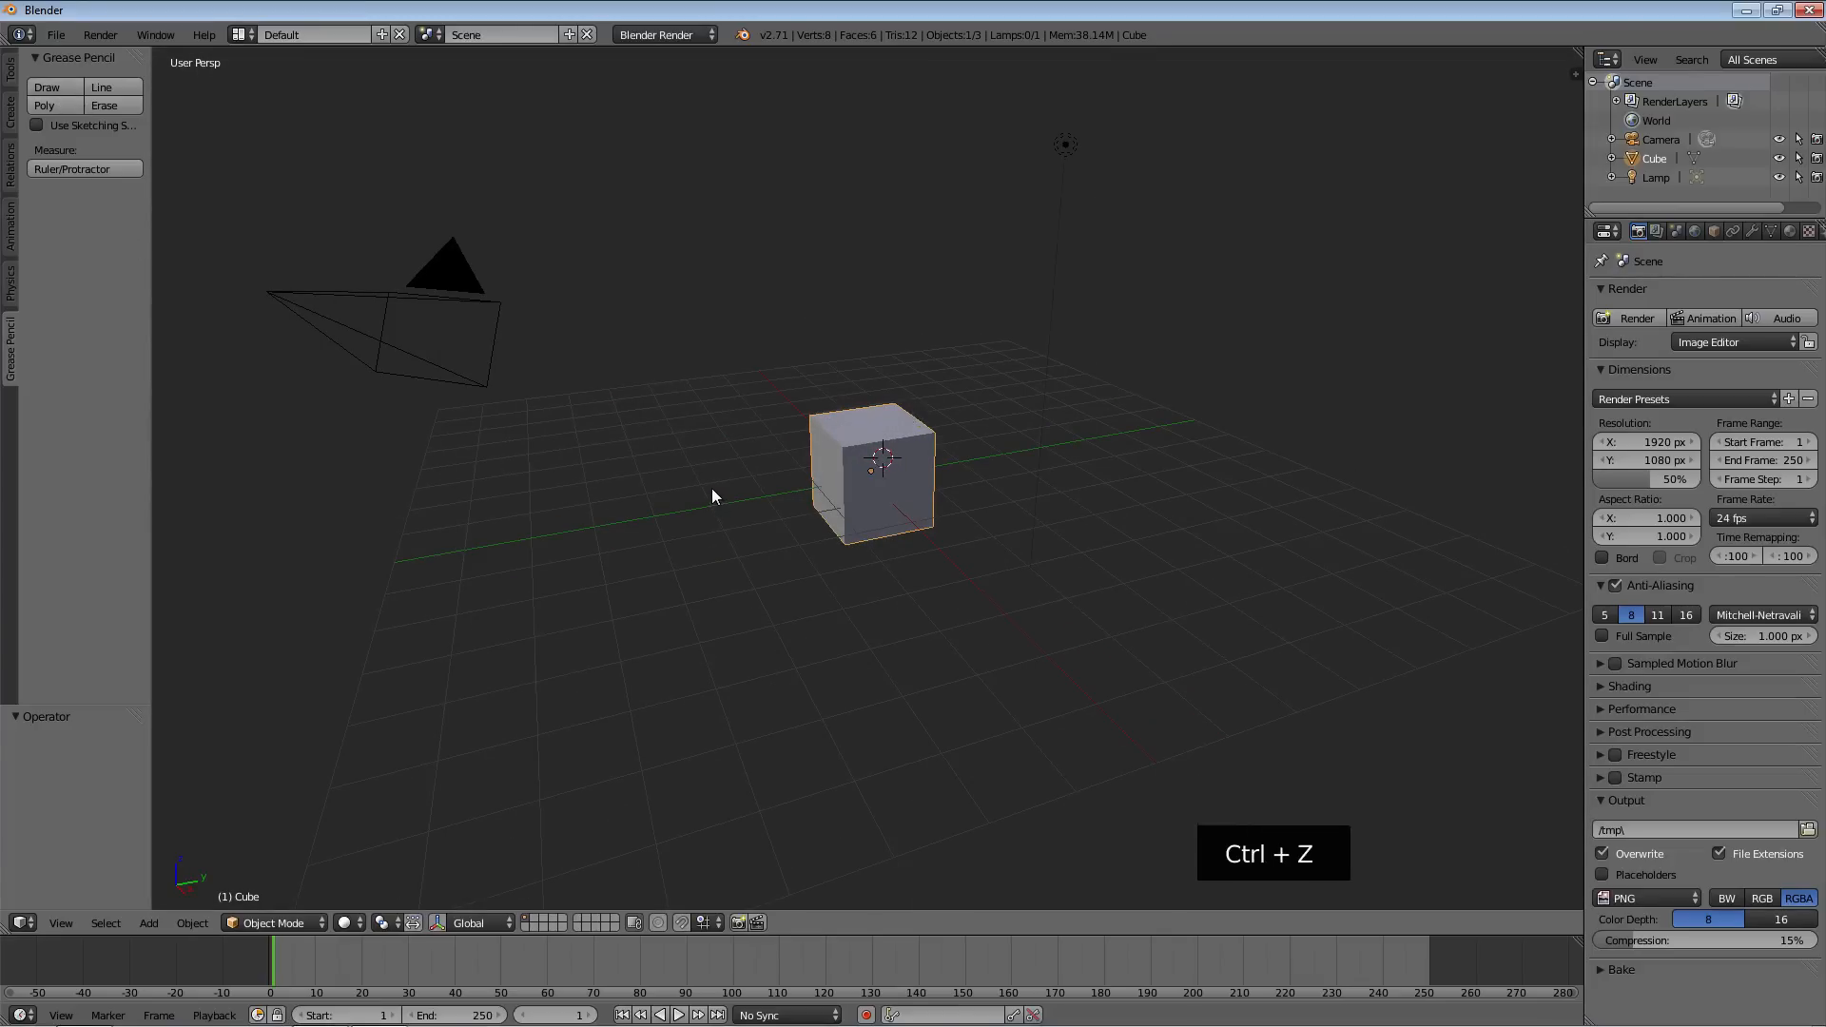
# Draw a short freehand Grease Pencil stroke on the cube's top face, and hide the tool shelf
pyautogui.click(68, 89)
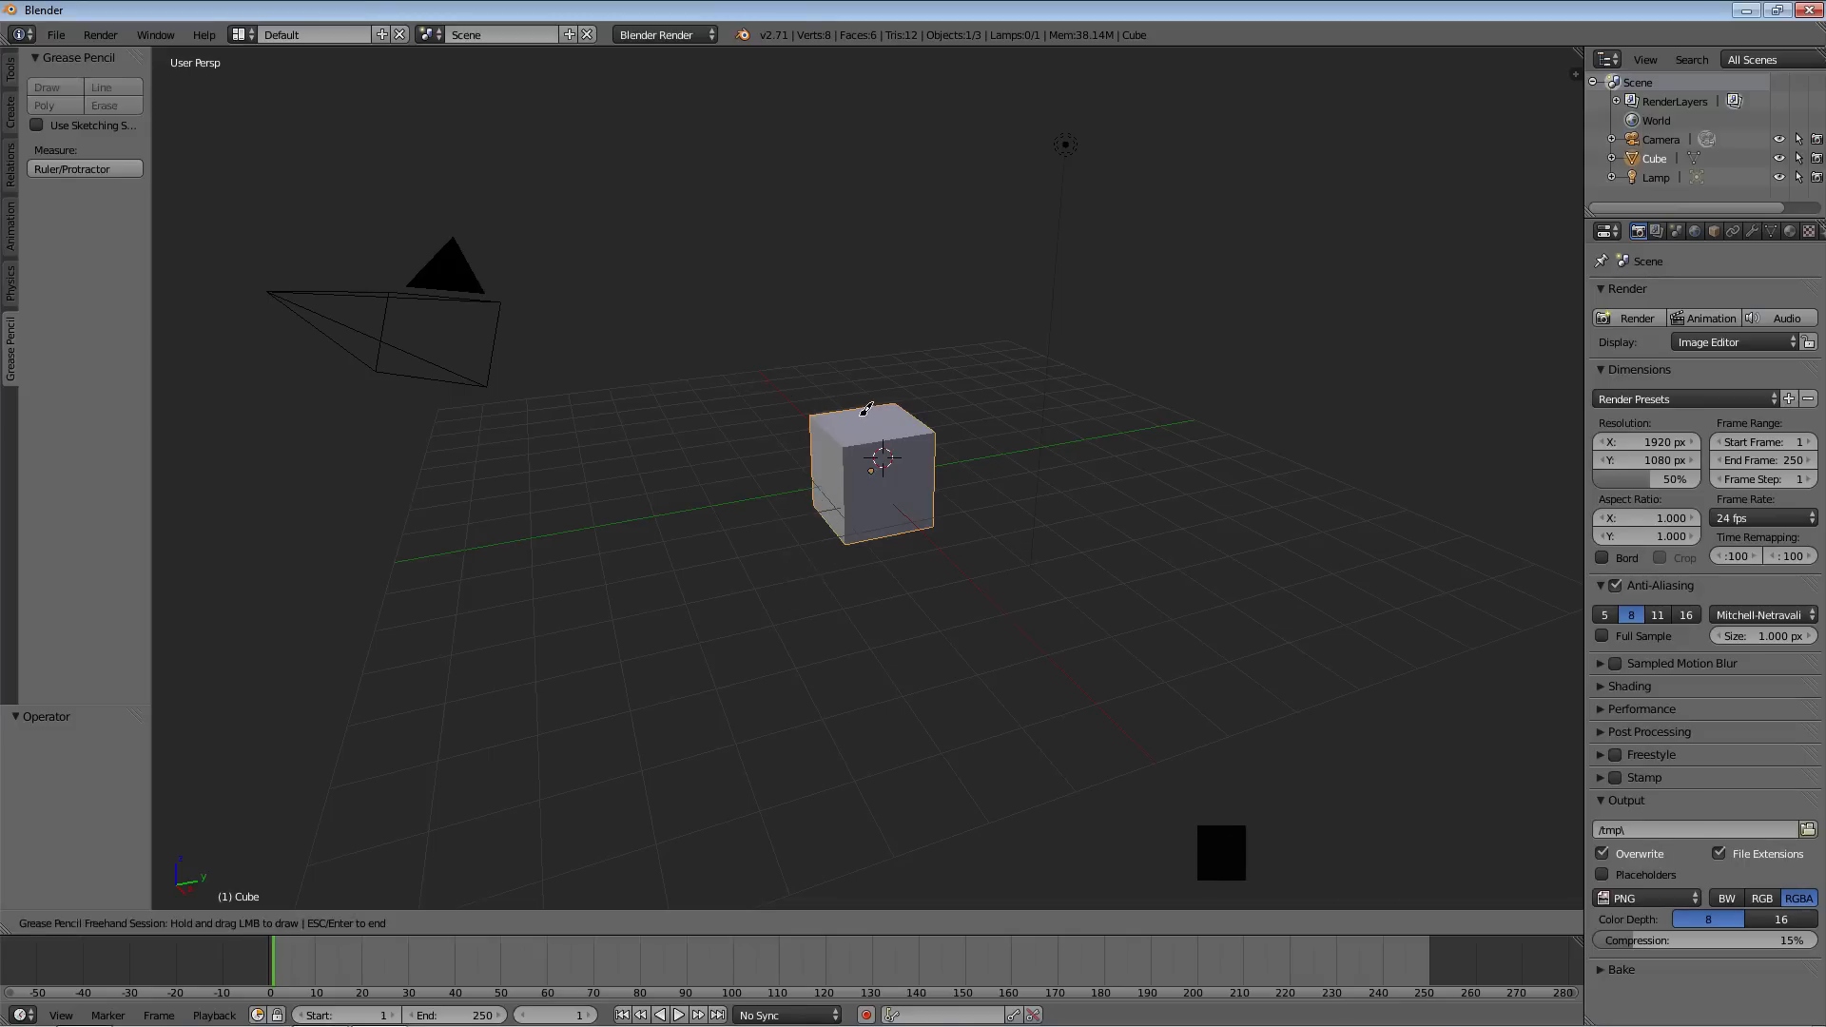
pyautogui.moveTo(862, 411); pyautogui.dragTo(875, 434)
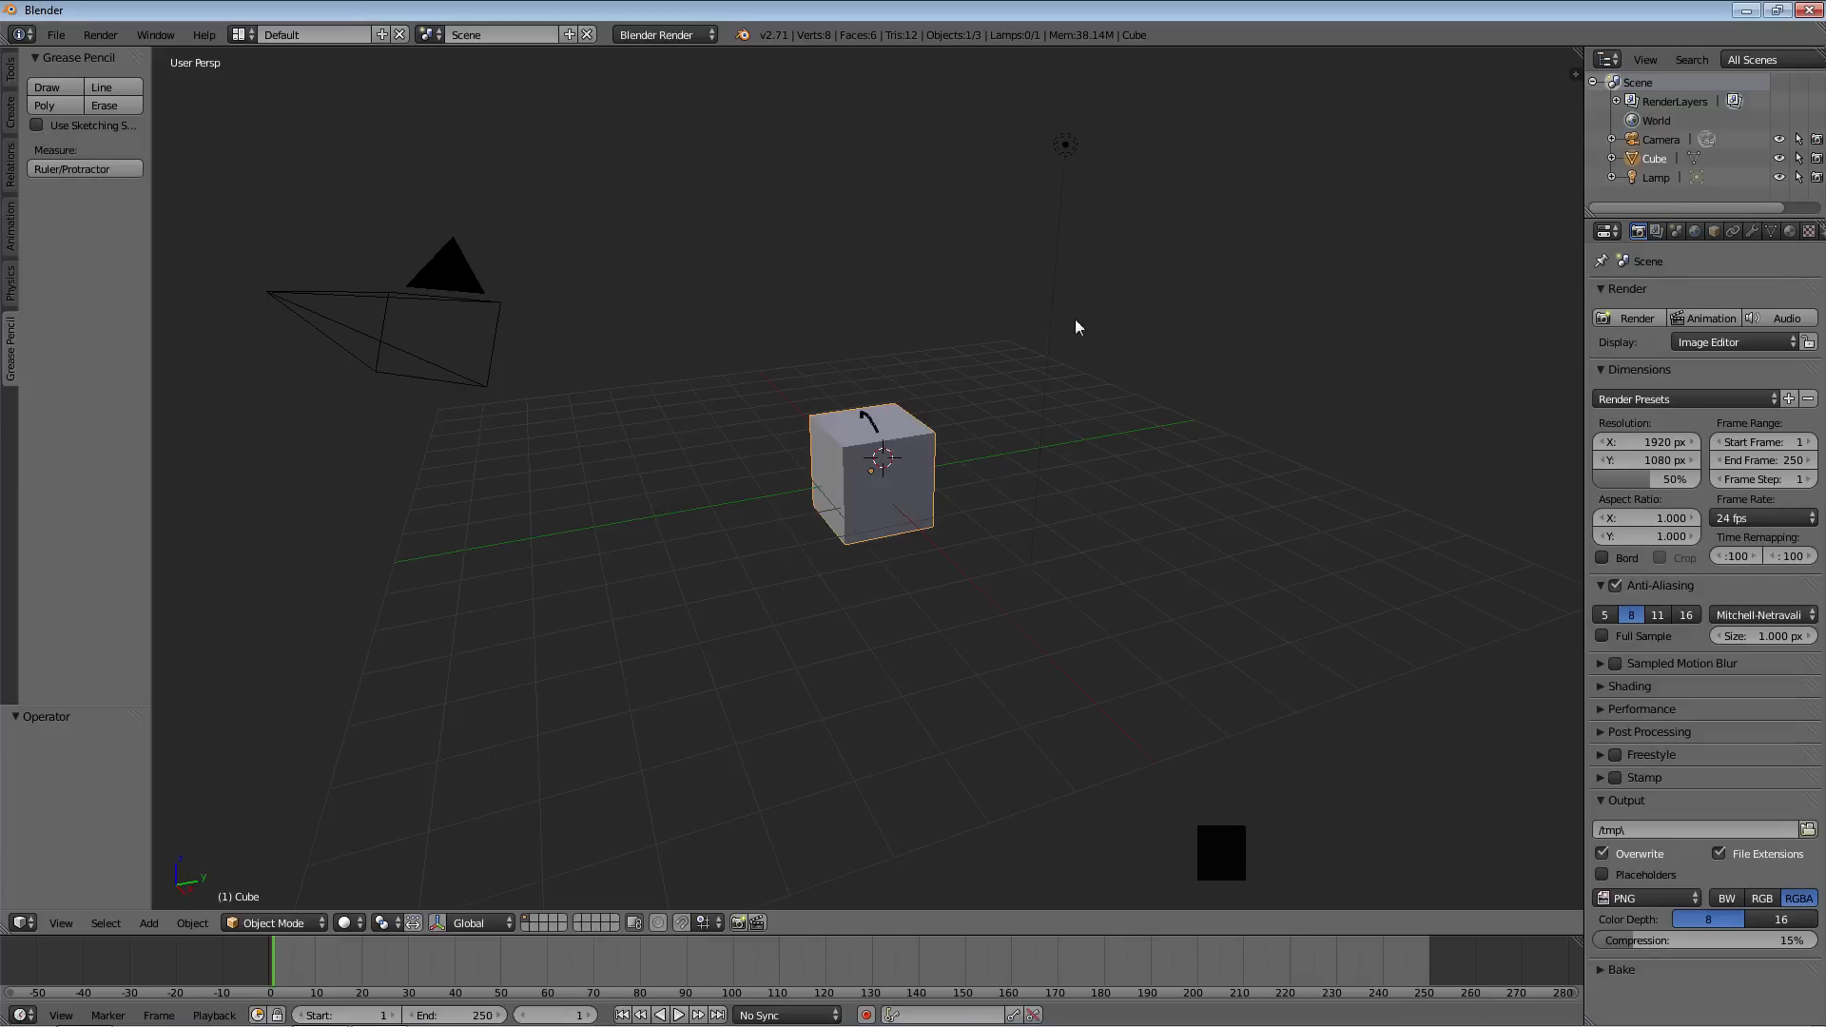
pyautogui.click(12, 69)
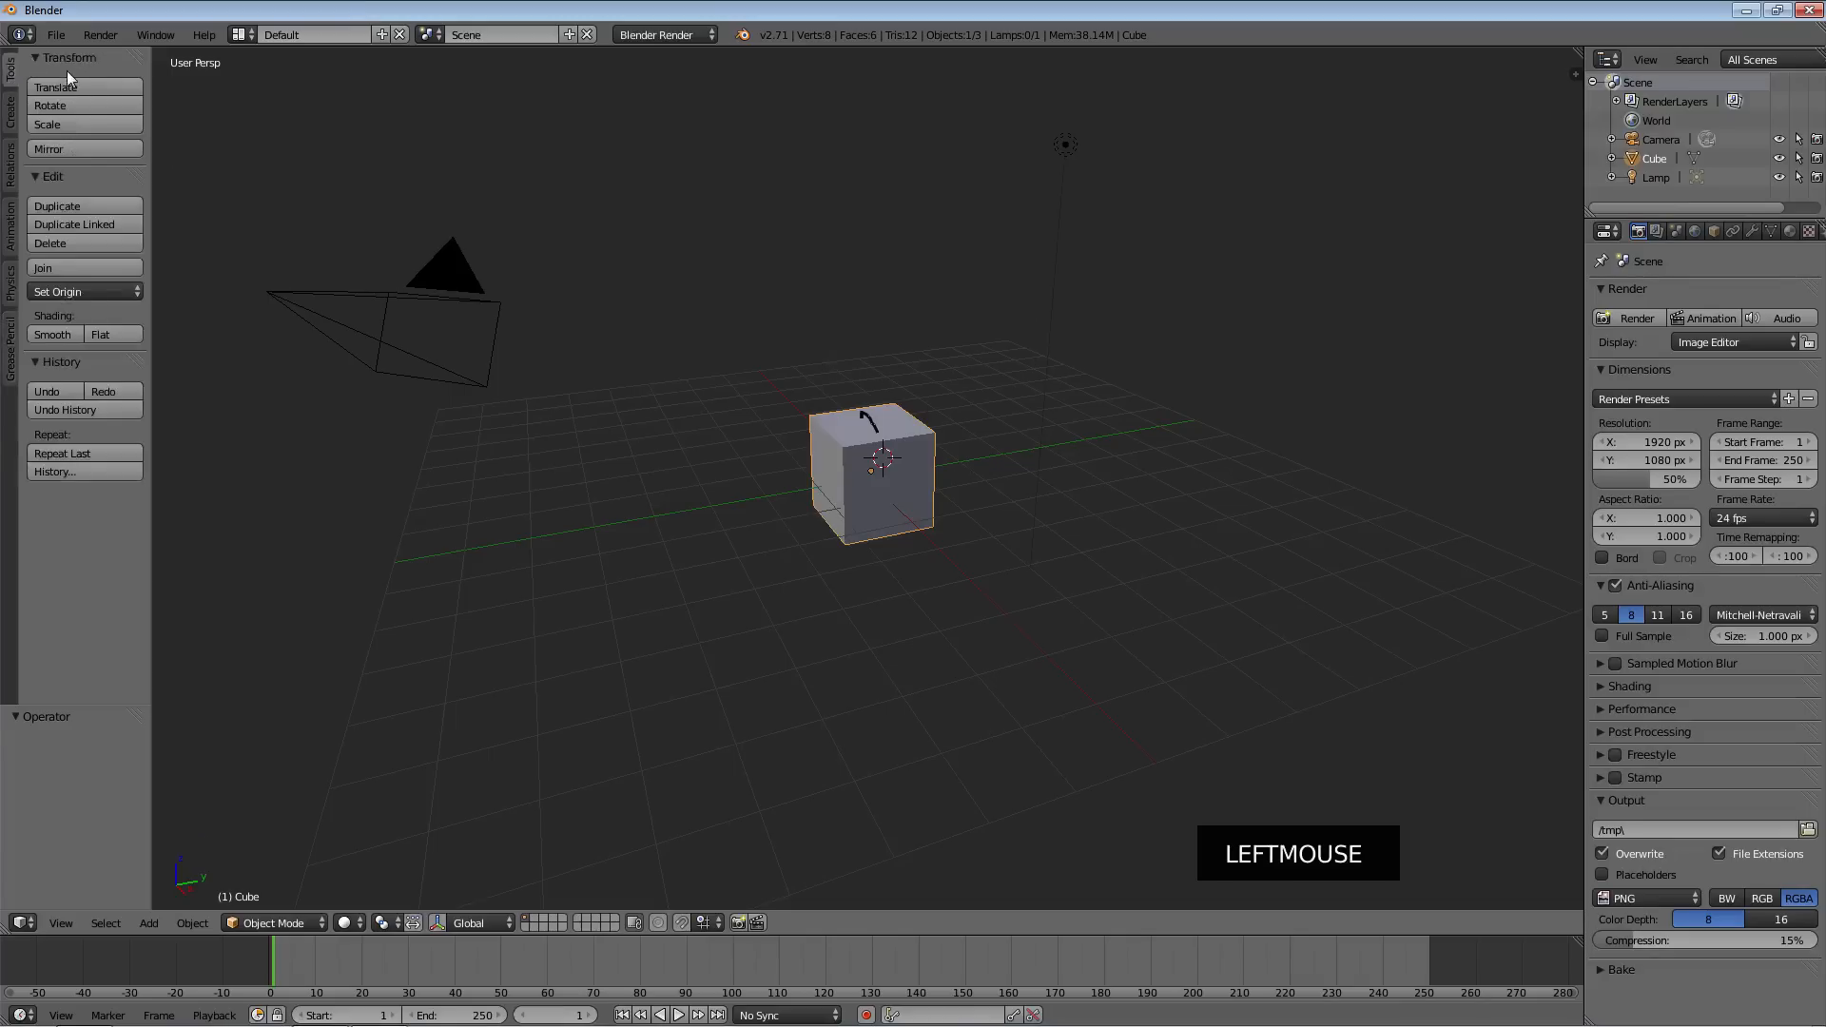
pyautogui.press('t')
pyautogui.press('t')
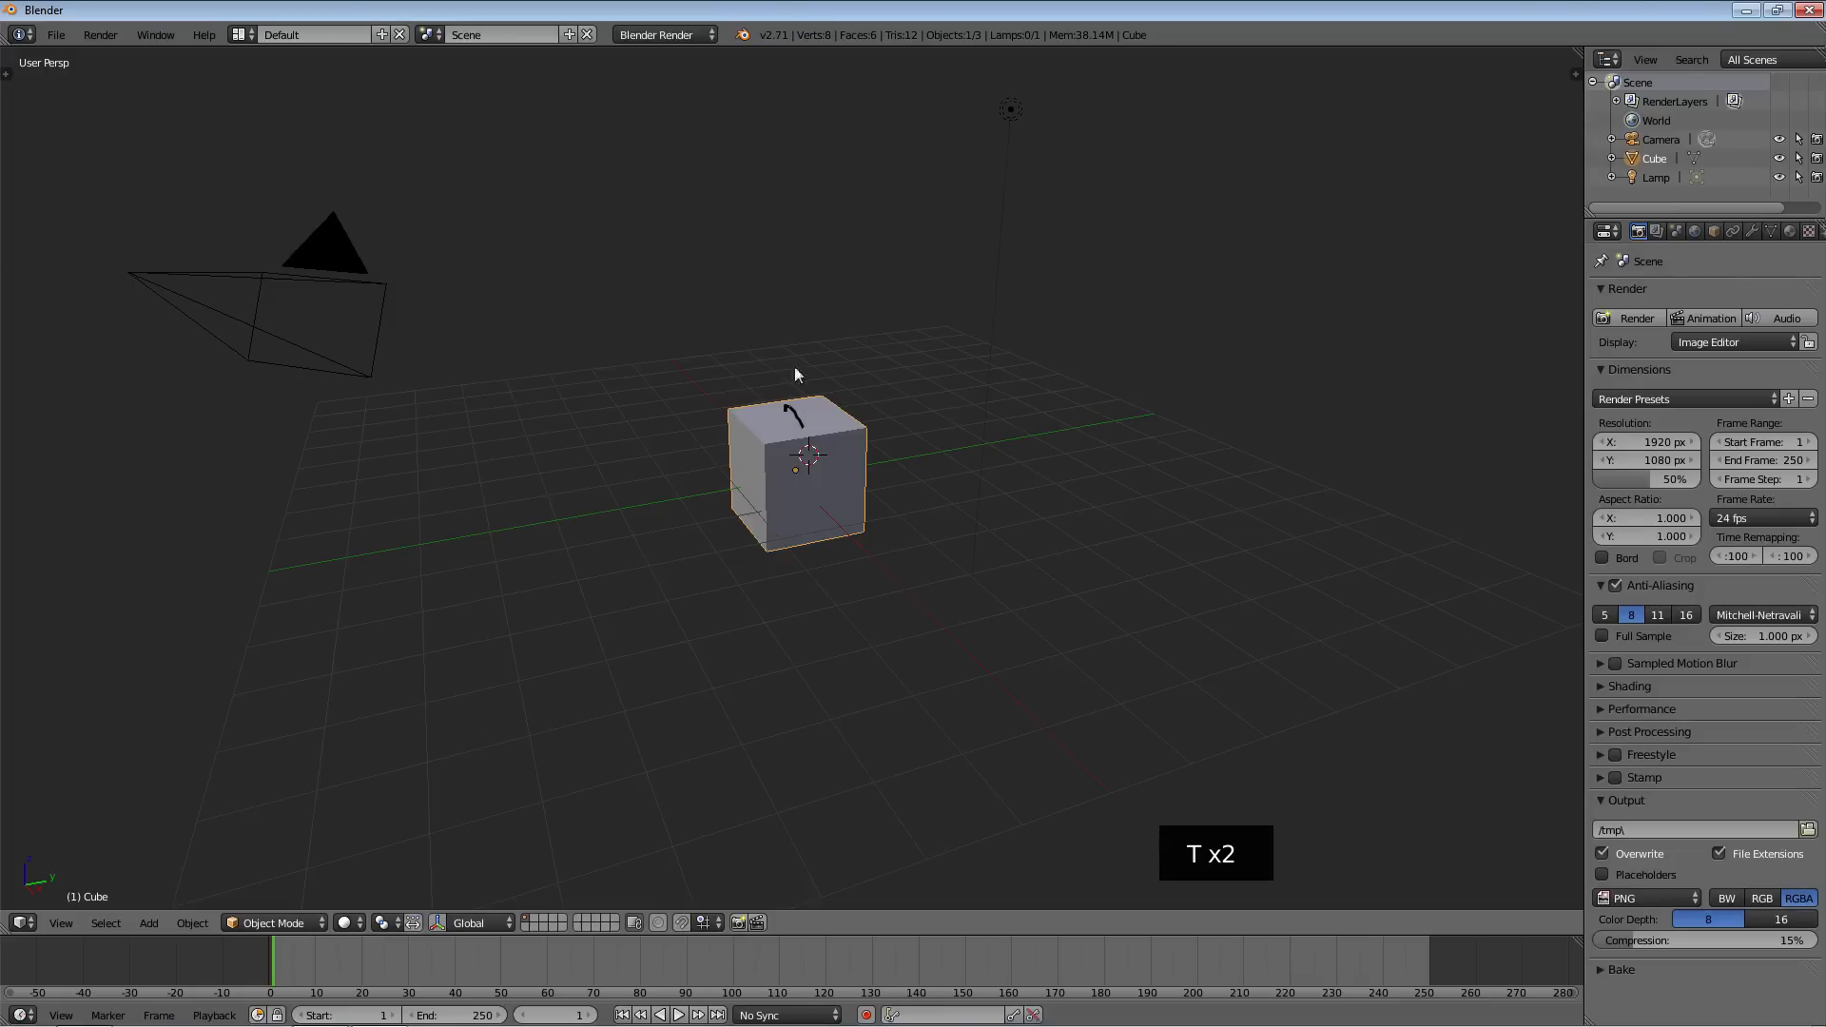
# Show the cube's transform properties and set its location to 0 on X, Y and Z
pyautogui.press('n')
pyautogui.scroll(18, 1483, 195)
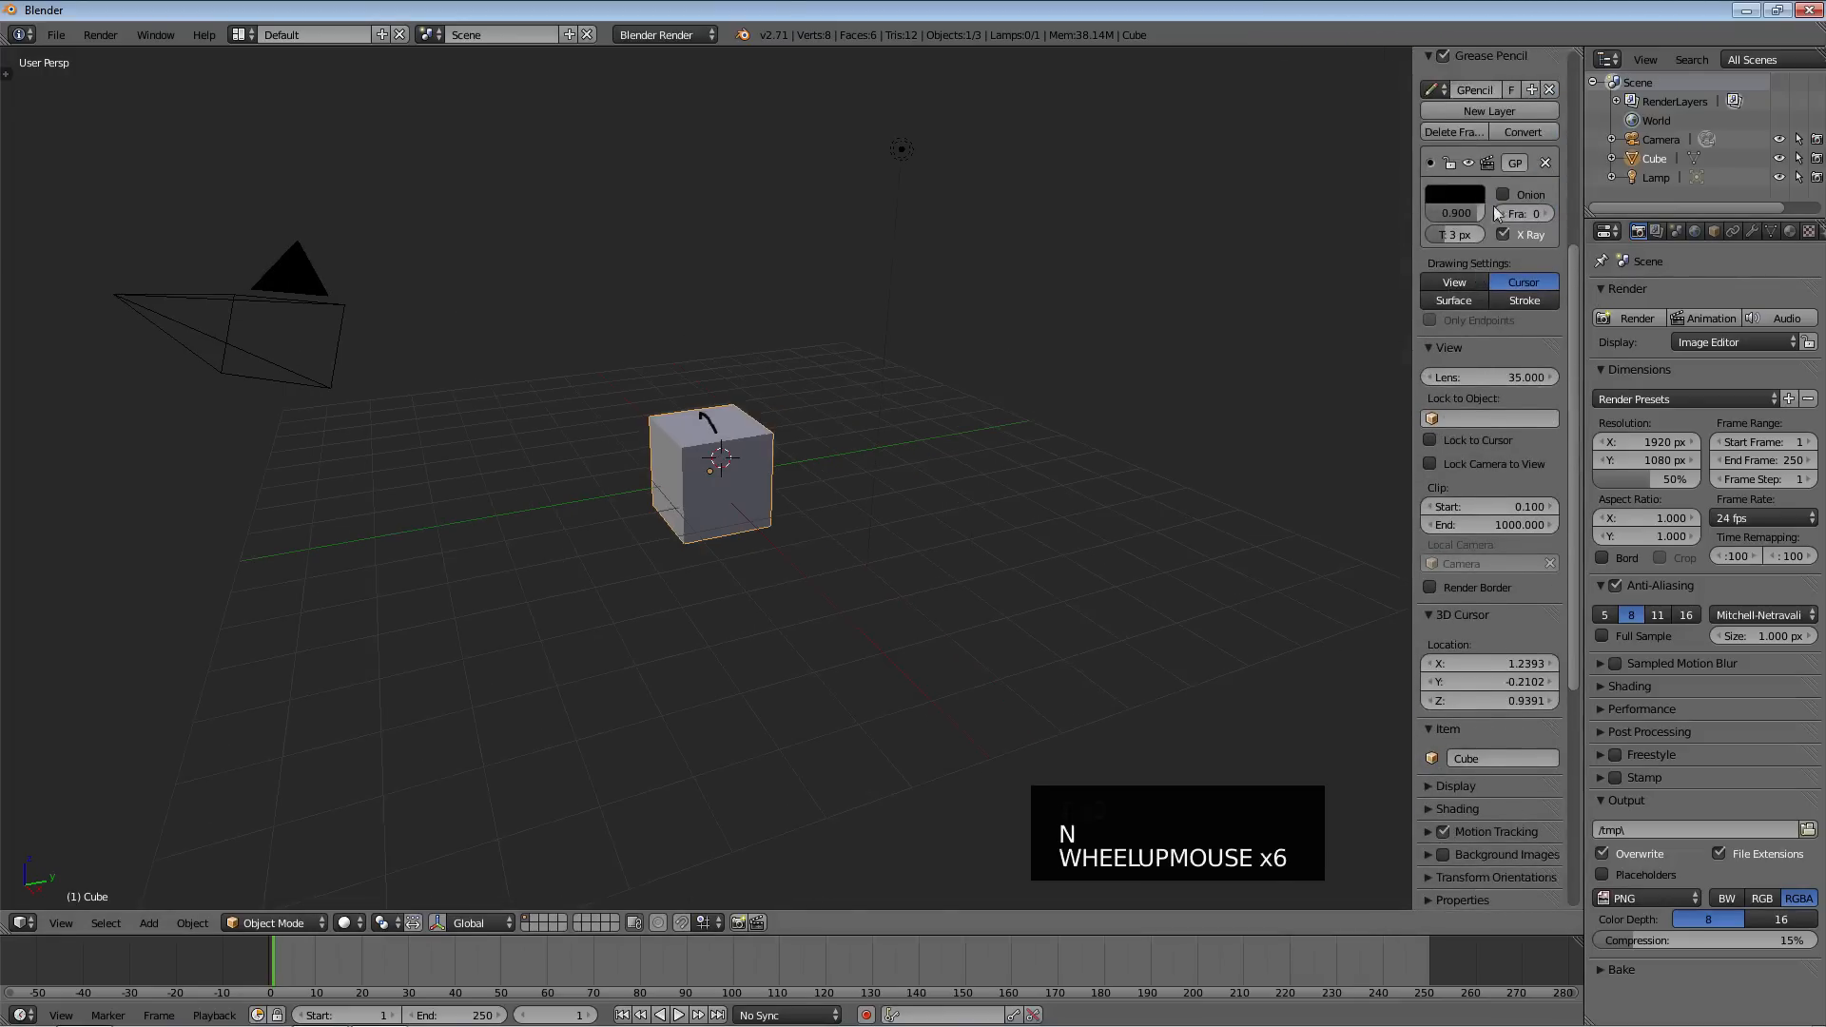
pyautogui.click(1573, 206)
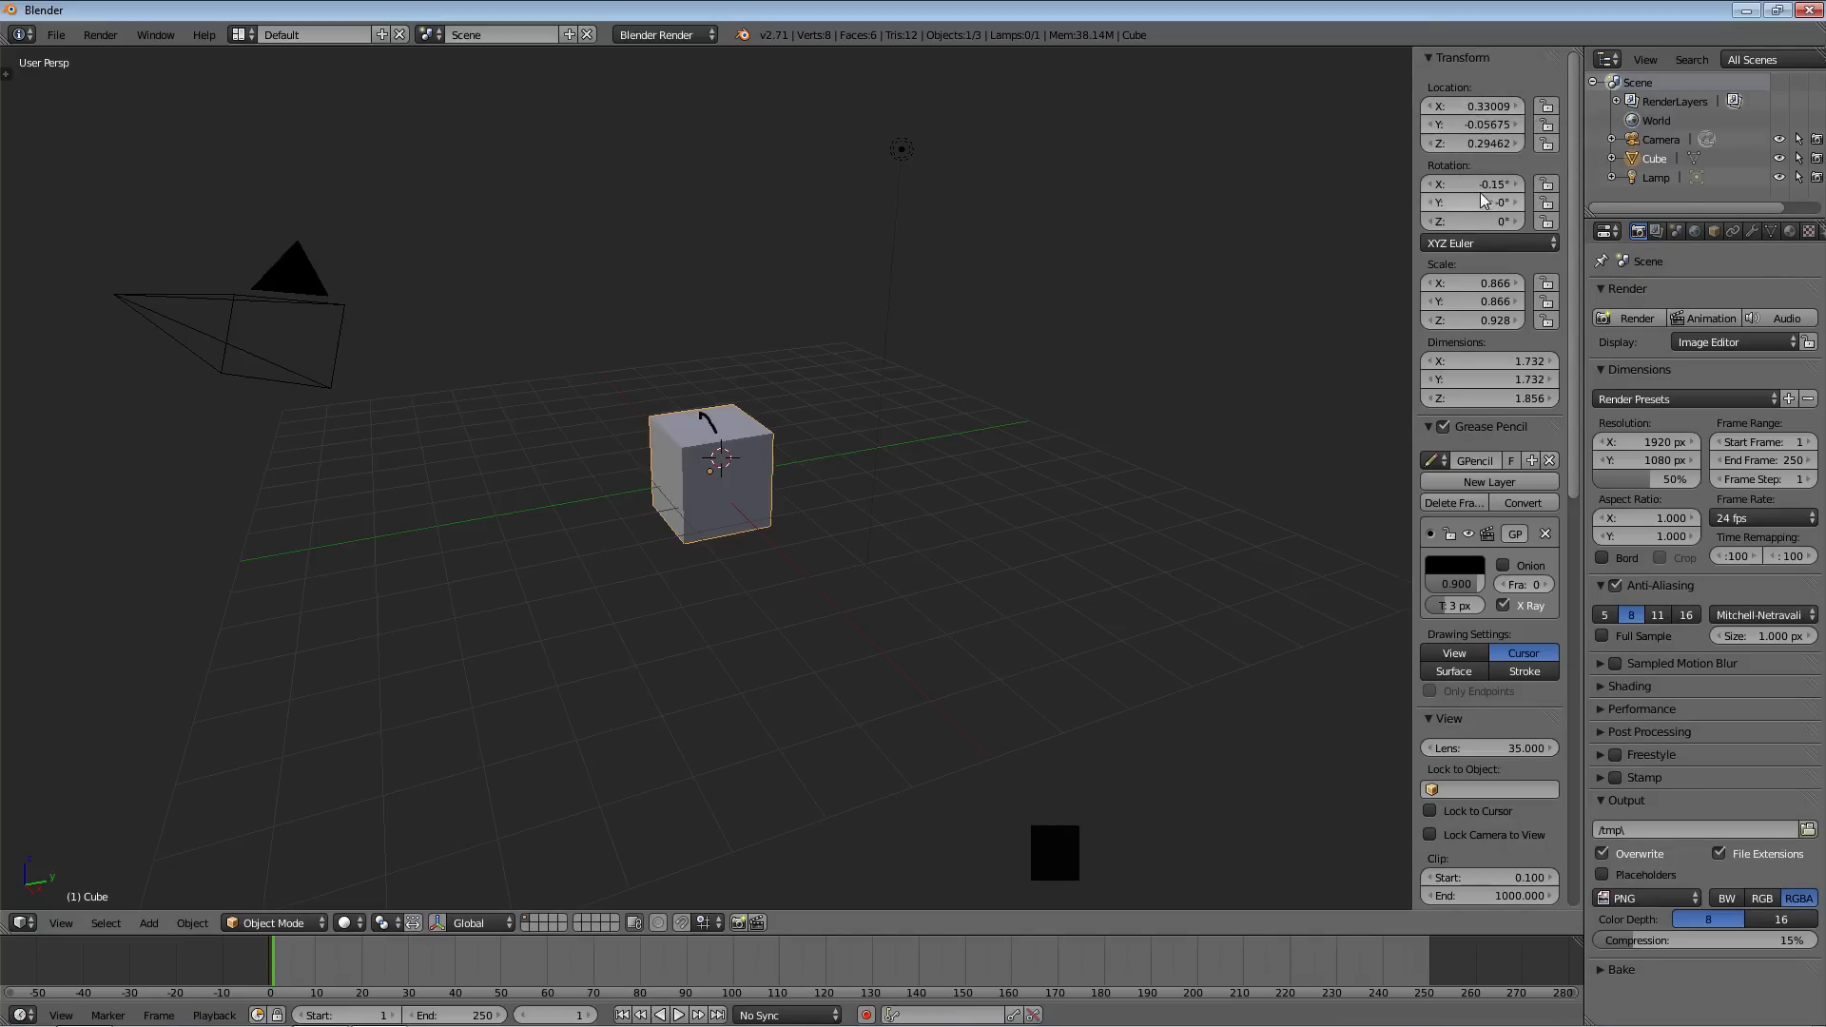
pyautogui.click(1459, 108)
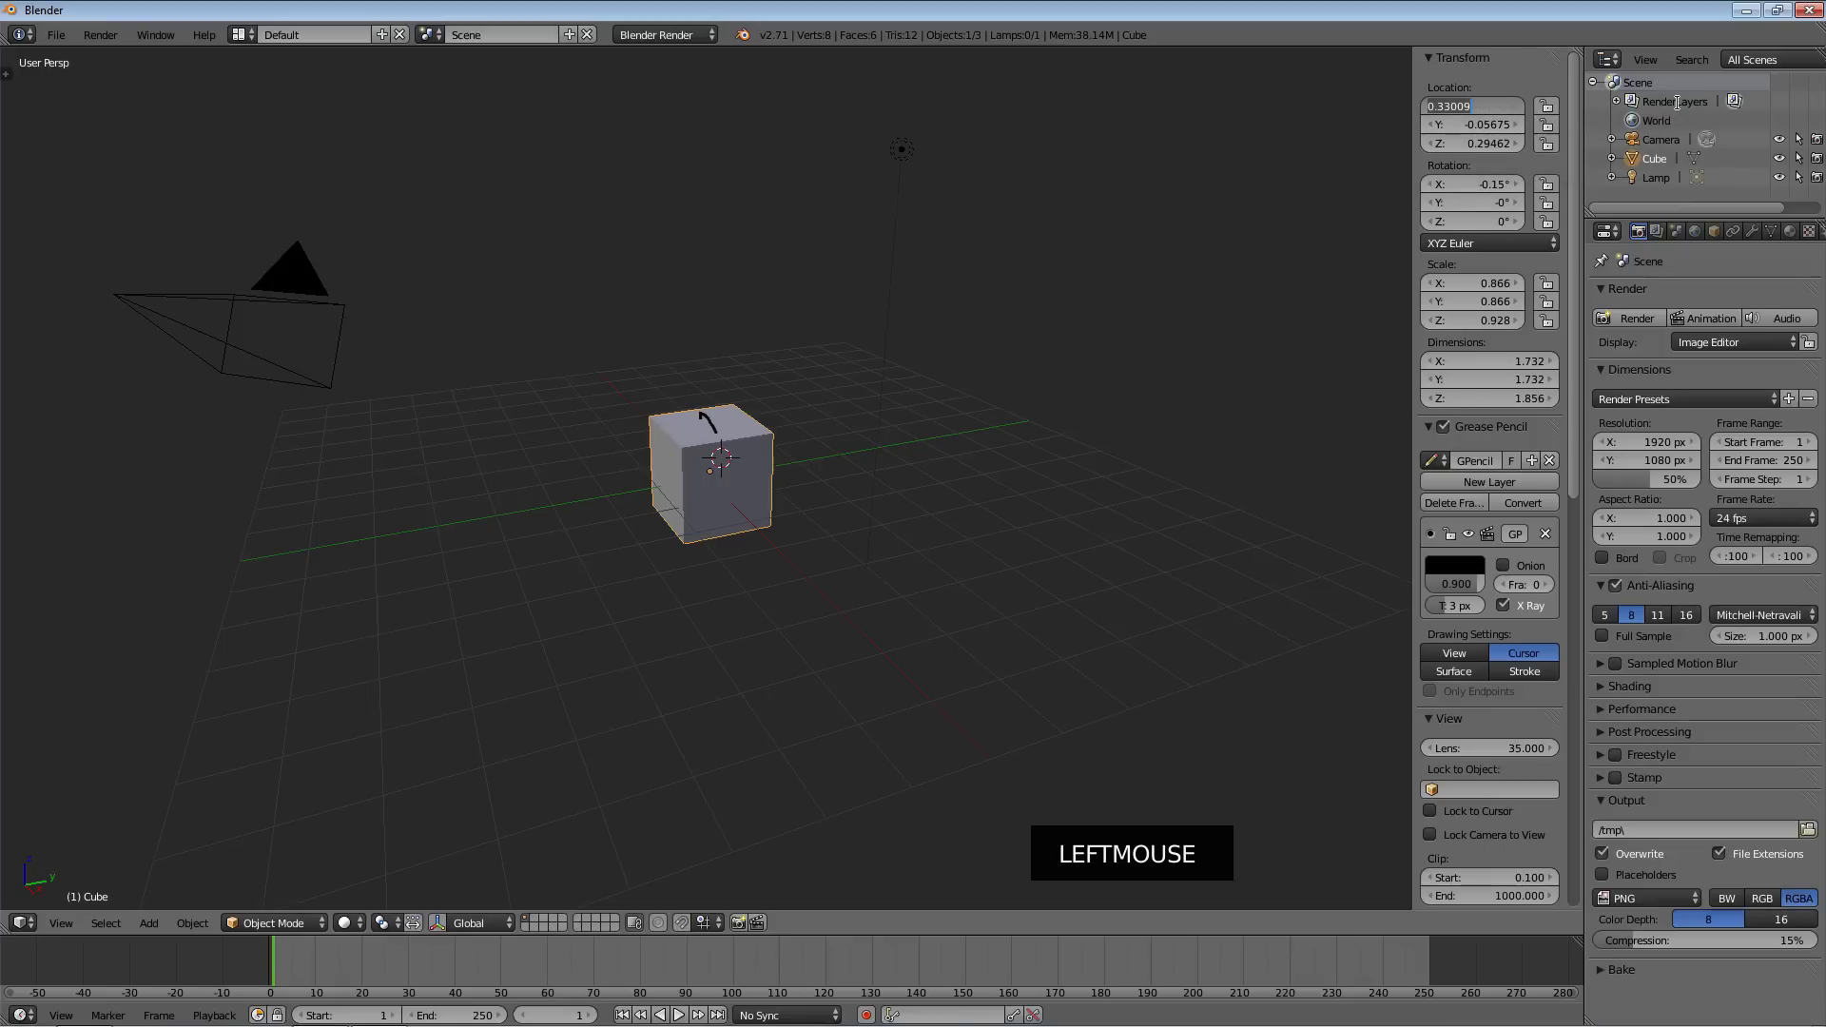
pyautogui.write('0')
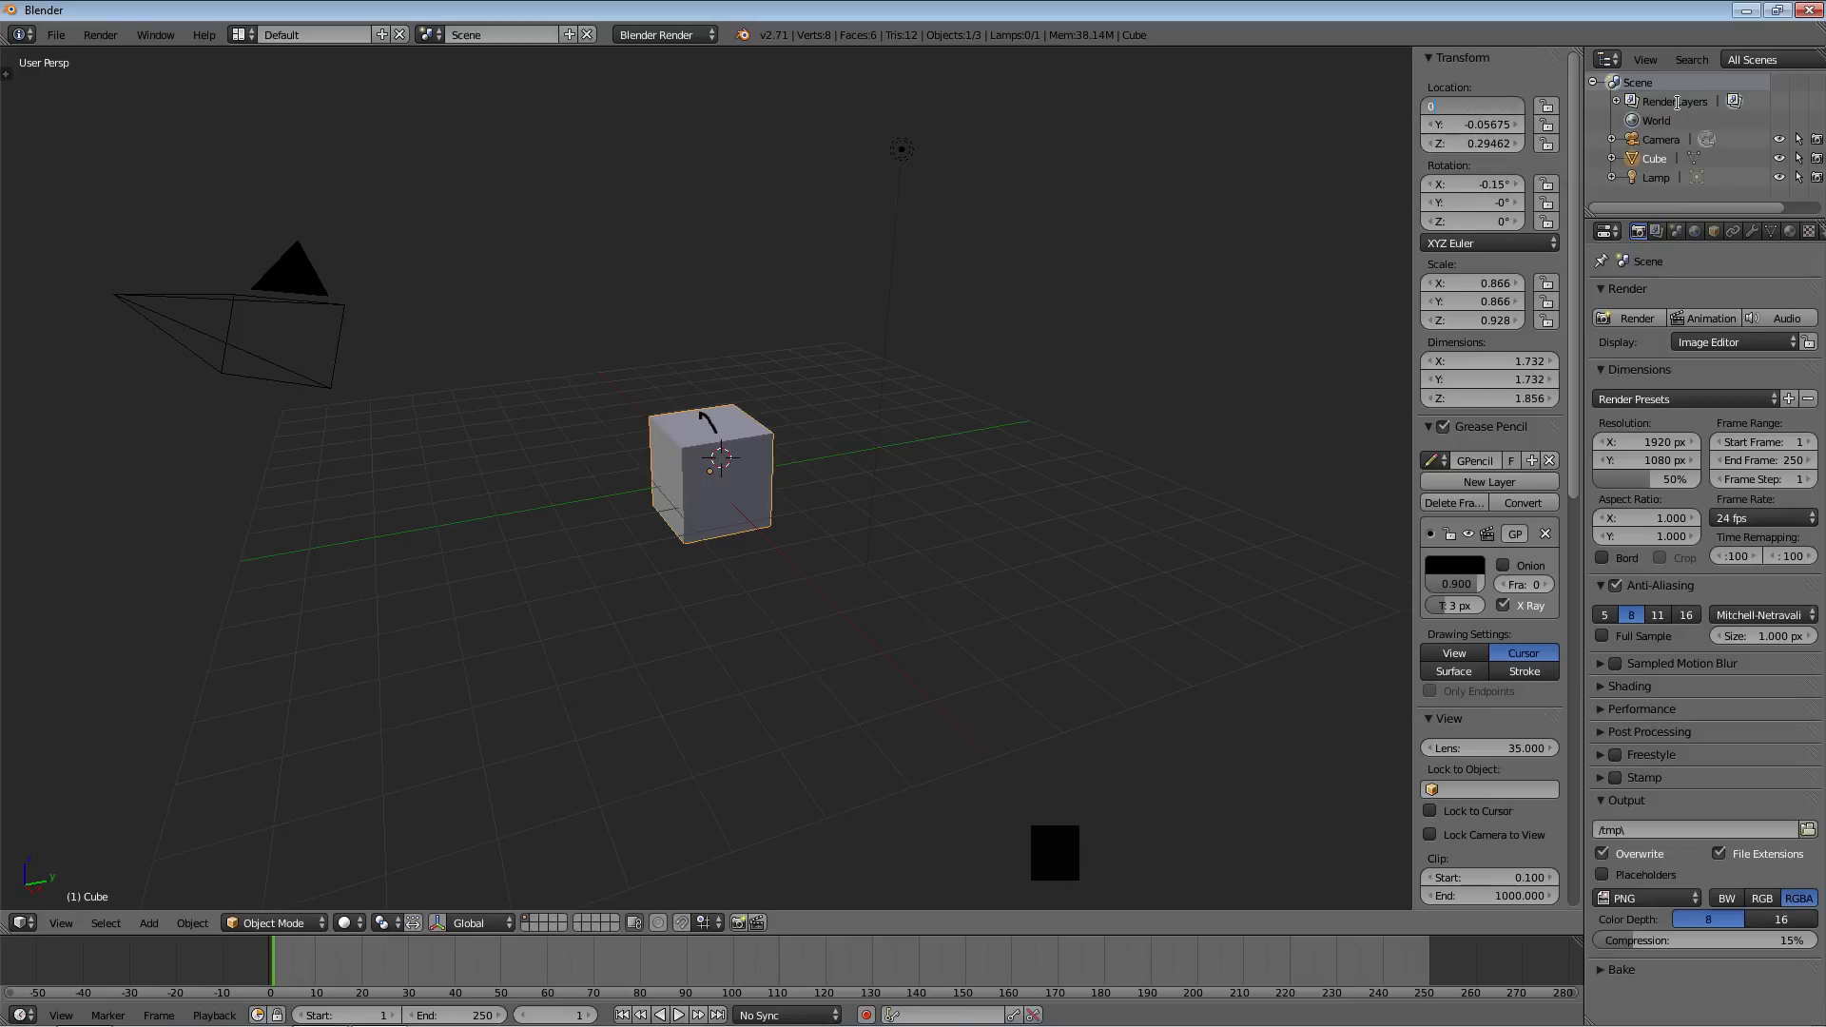
pyautogui.press('Tab')
pyautogui.write('0')
pyautogui.press('Tab')
pyautogui.write('0')
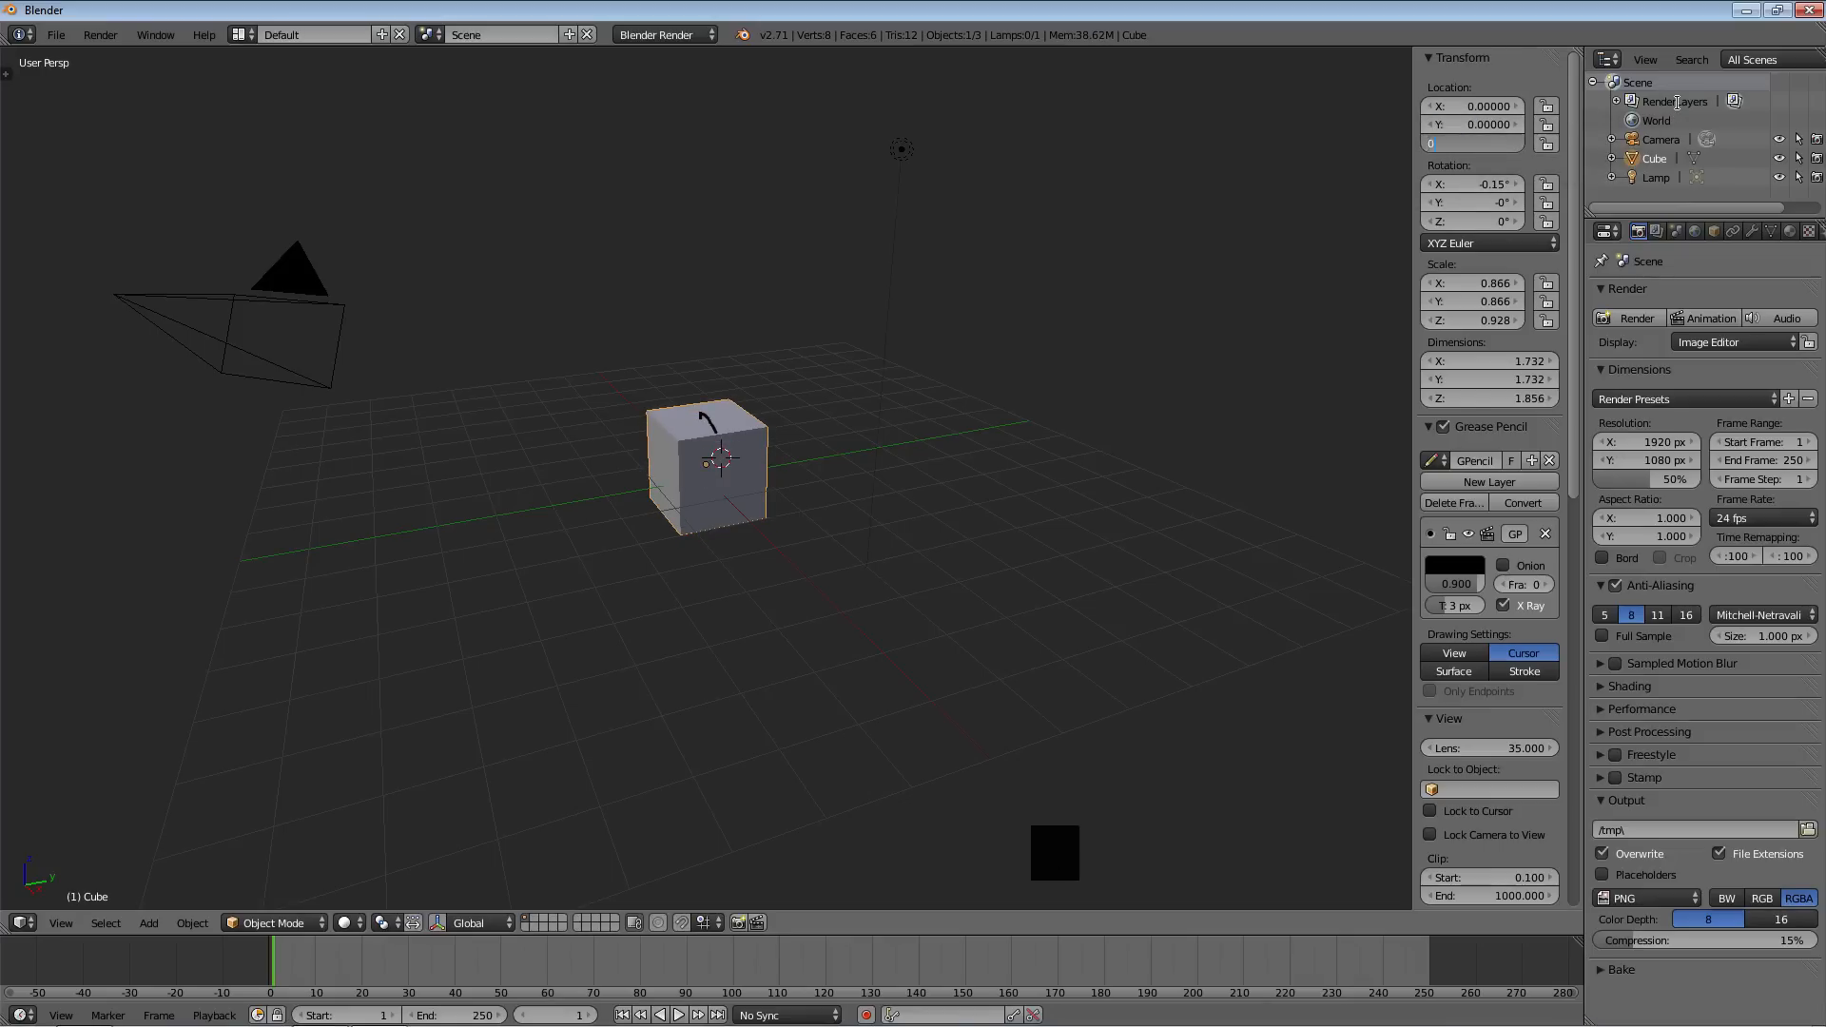
pyautogui.press('Tab')
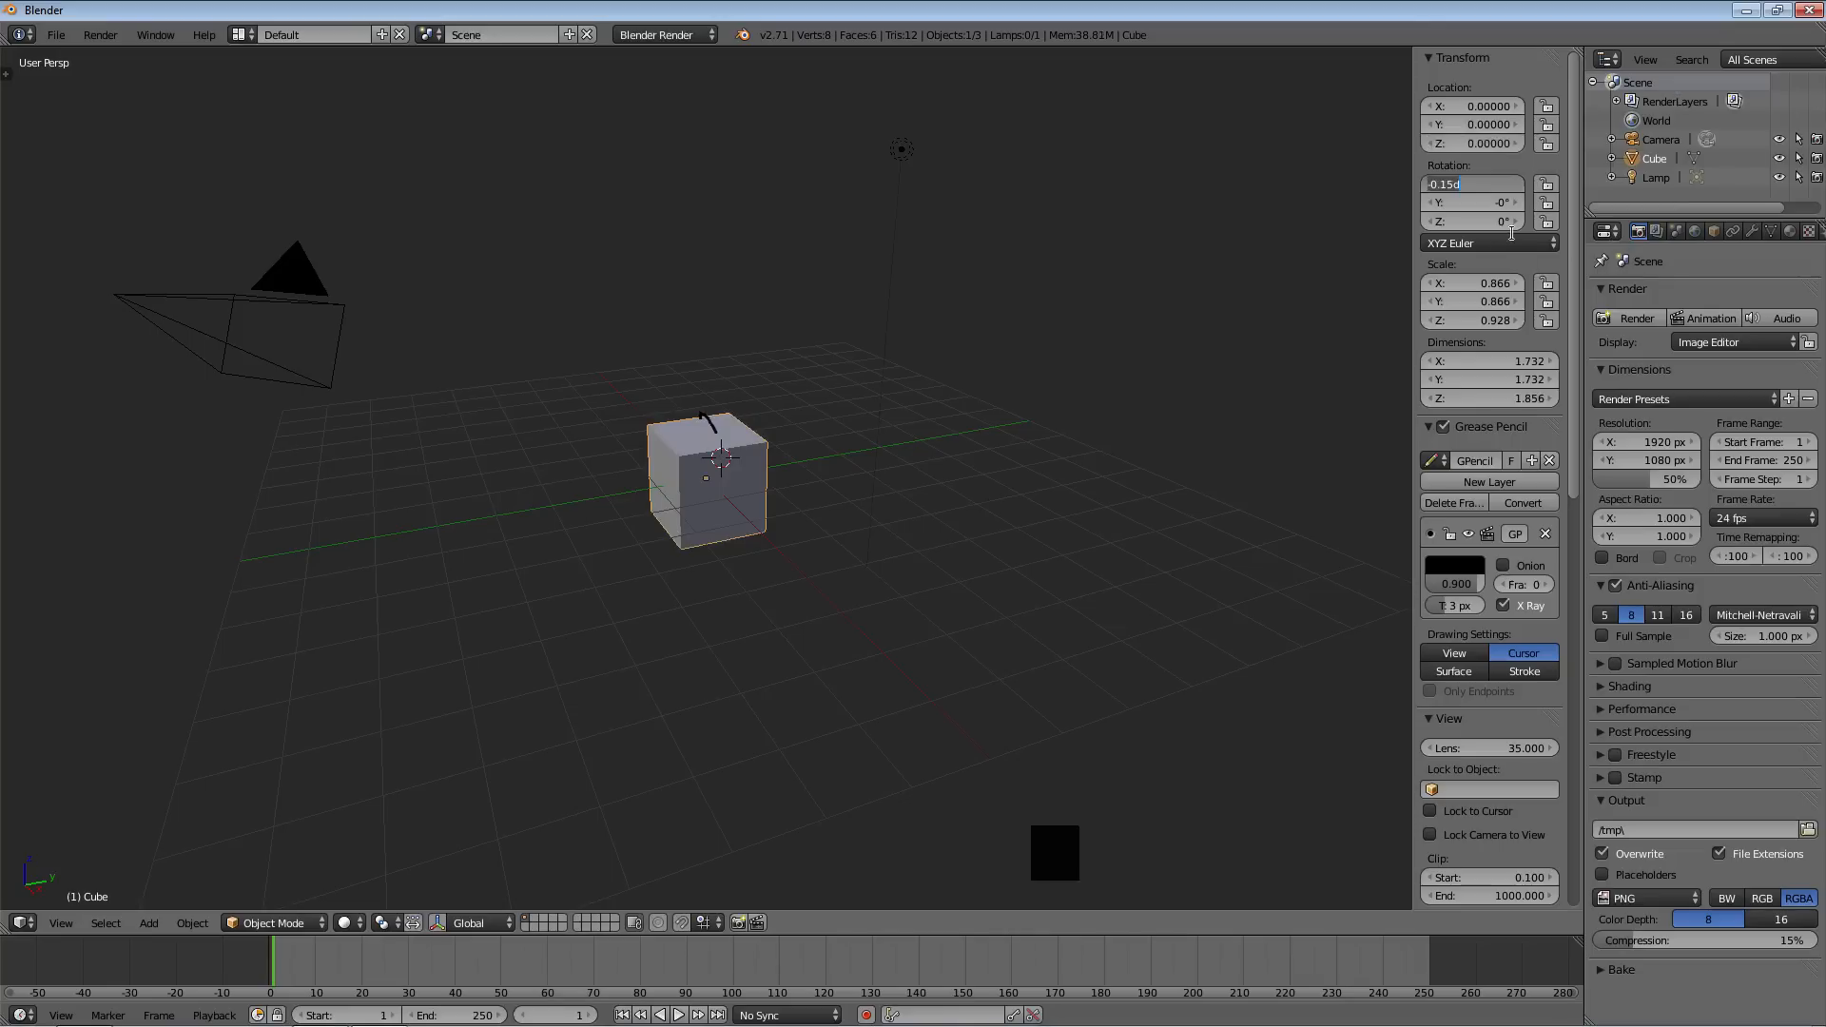
# Set the cube's rotation to 0 on X, Y and Z
pyautogui.write('0')
pyautogui.press('Tab')
pyautogui.write('0')
pyautogui.press('Tab')
pyautogui.write('0')
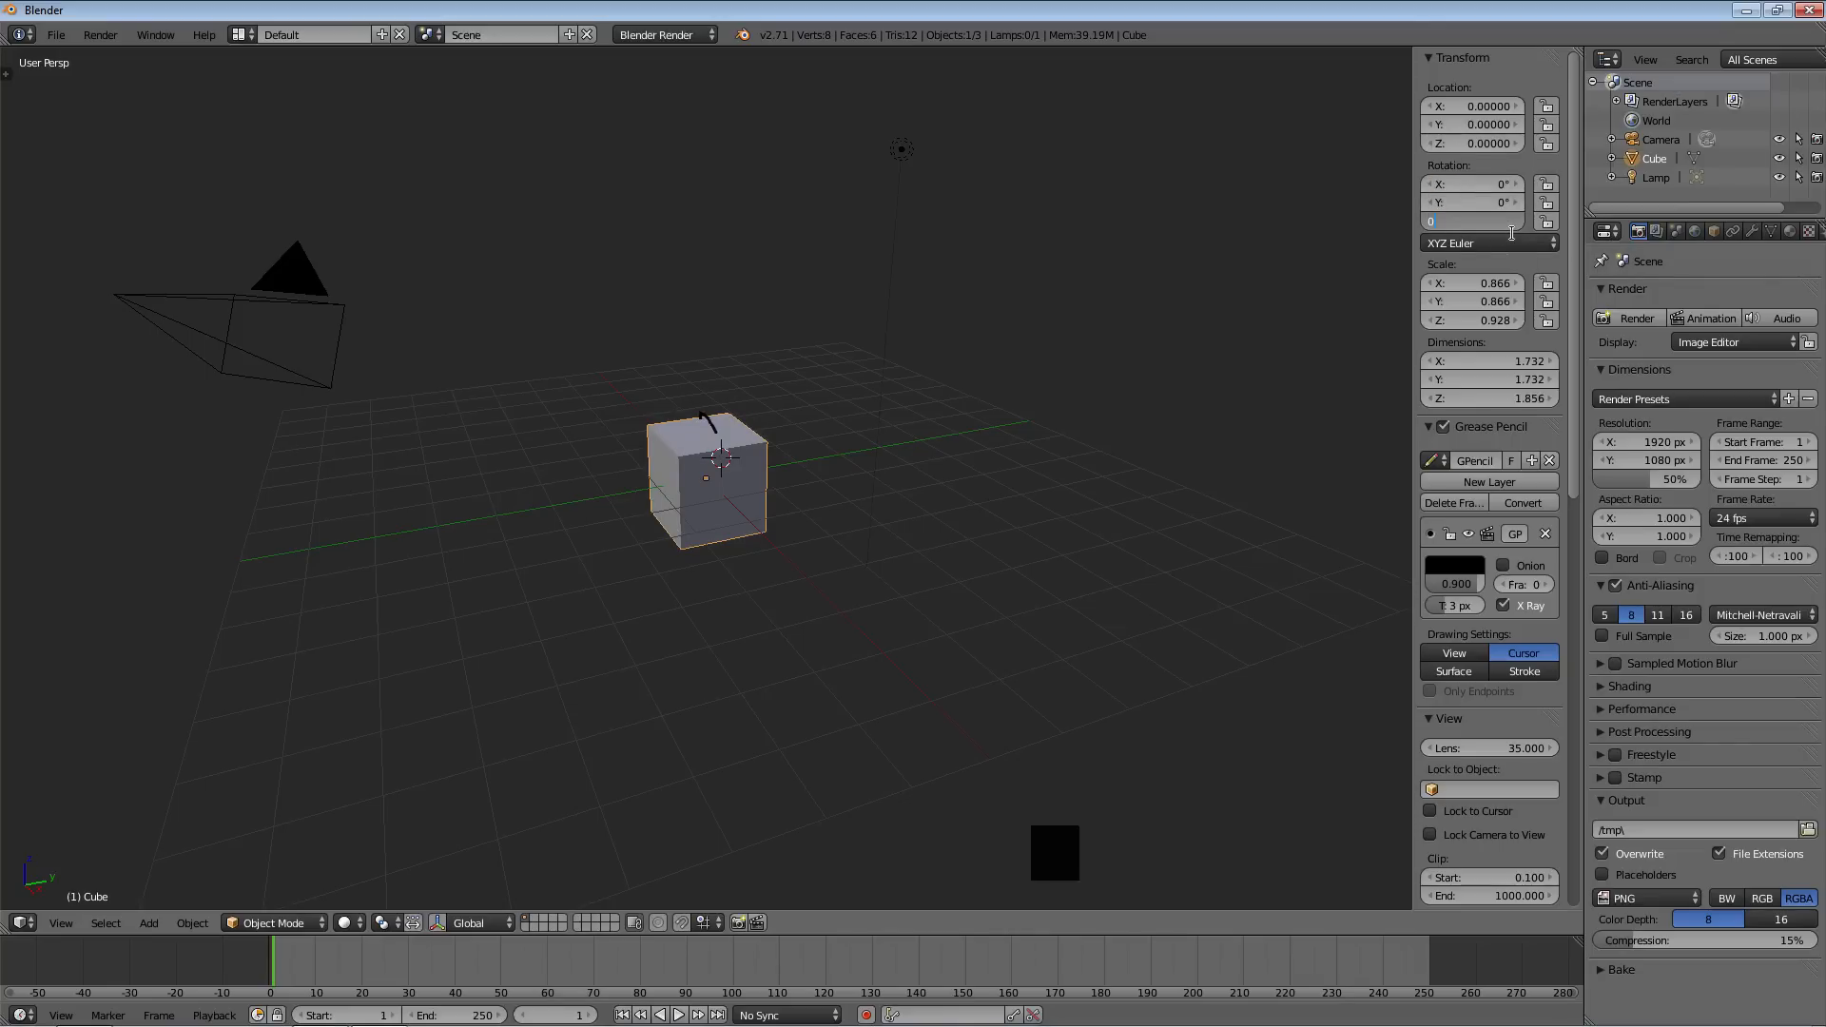
pyautogui.press('Tab')
pyautogui.click(1462, 283)
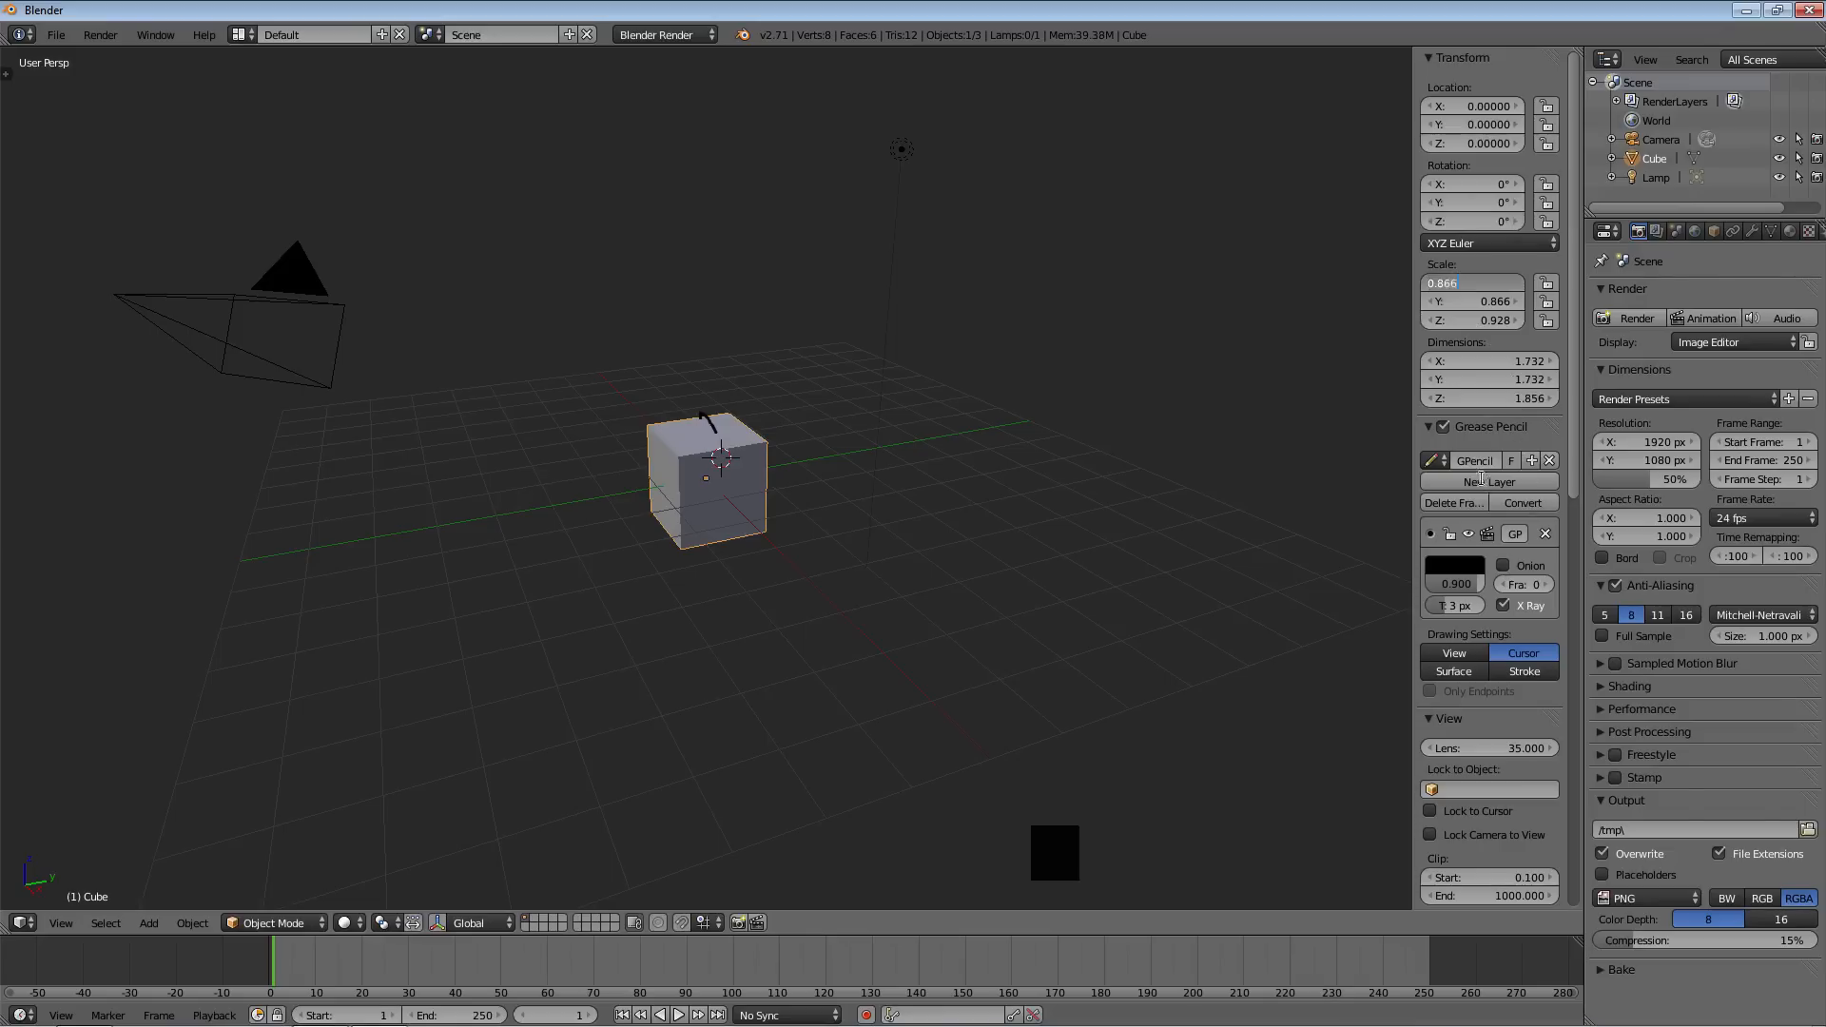
# Turn off the Grease Pencil display, and collapse the Grease Pencil, Transform and View properties
pyautogui.click(1445, 428)
pyautogui.click(1444, 428)
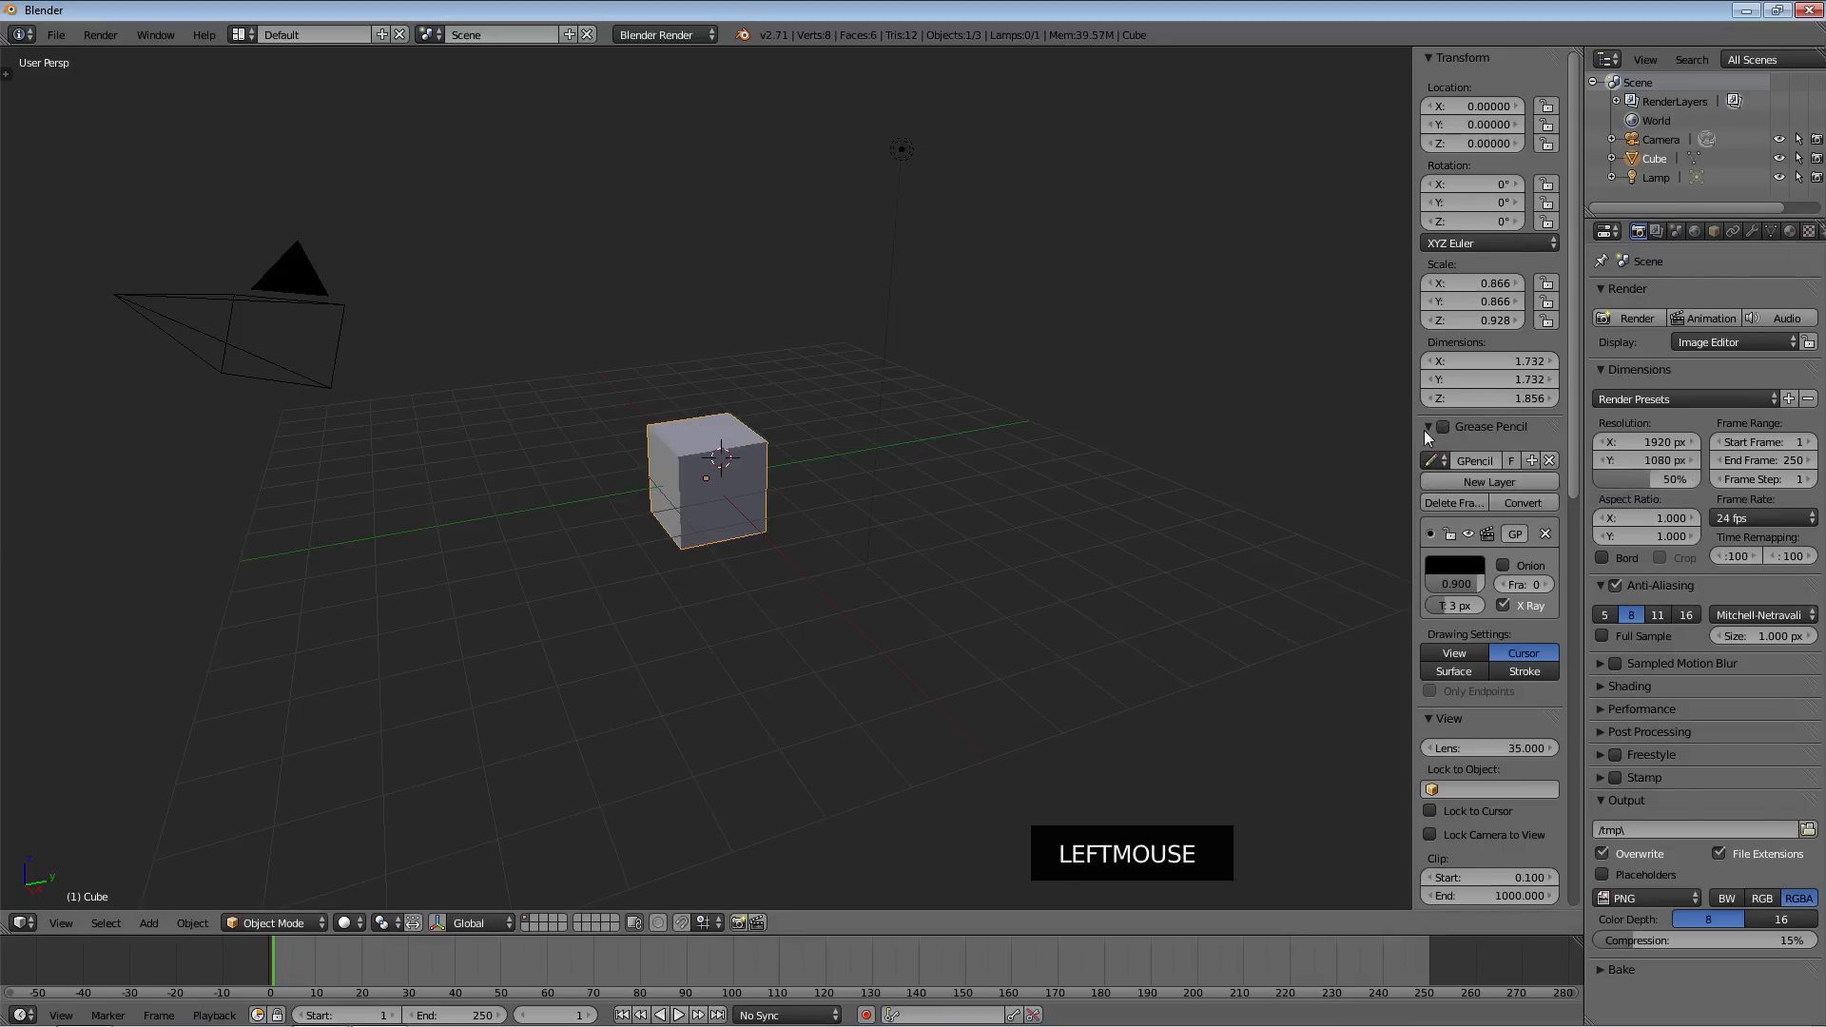
pyautogui.click(1426, 429)
pyautogui.click(1430, 61)
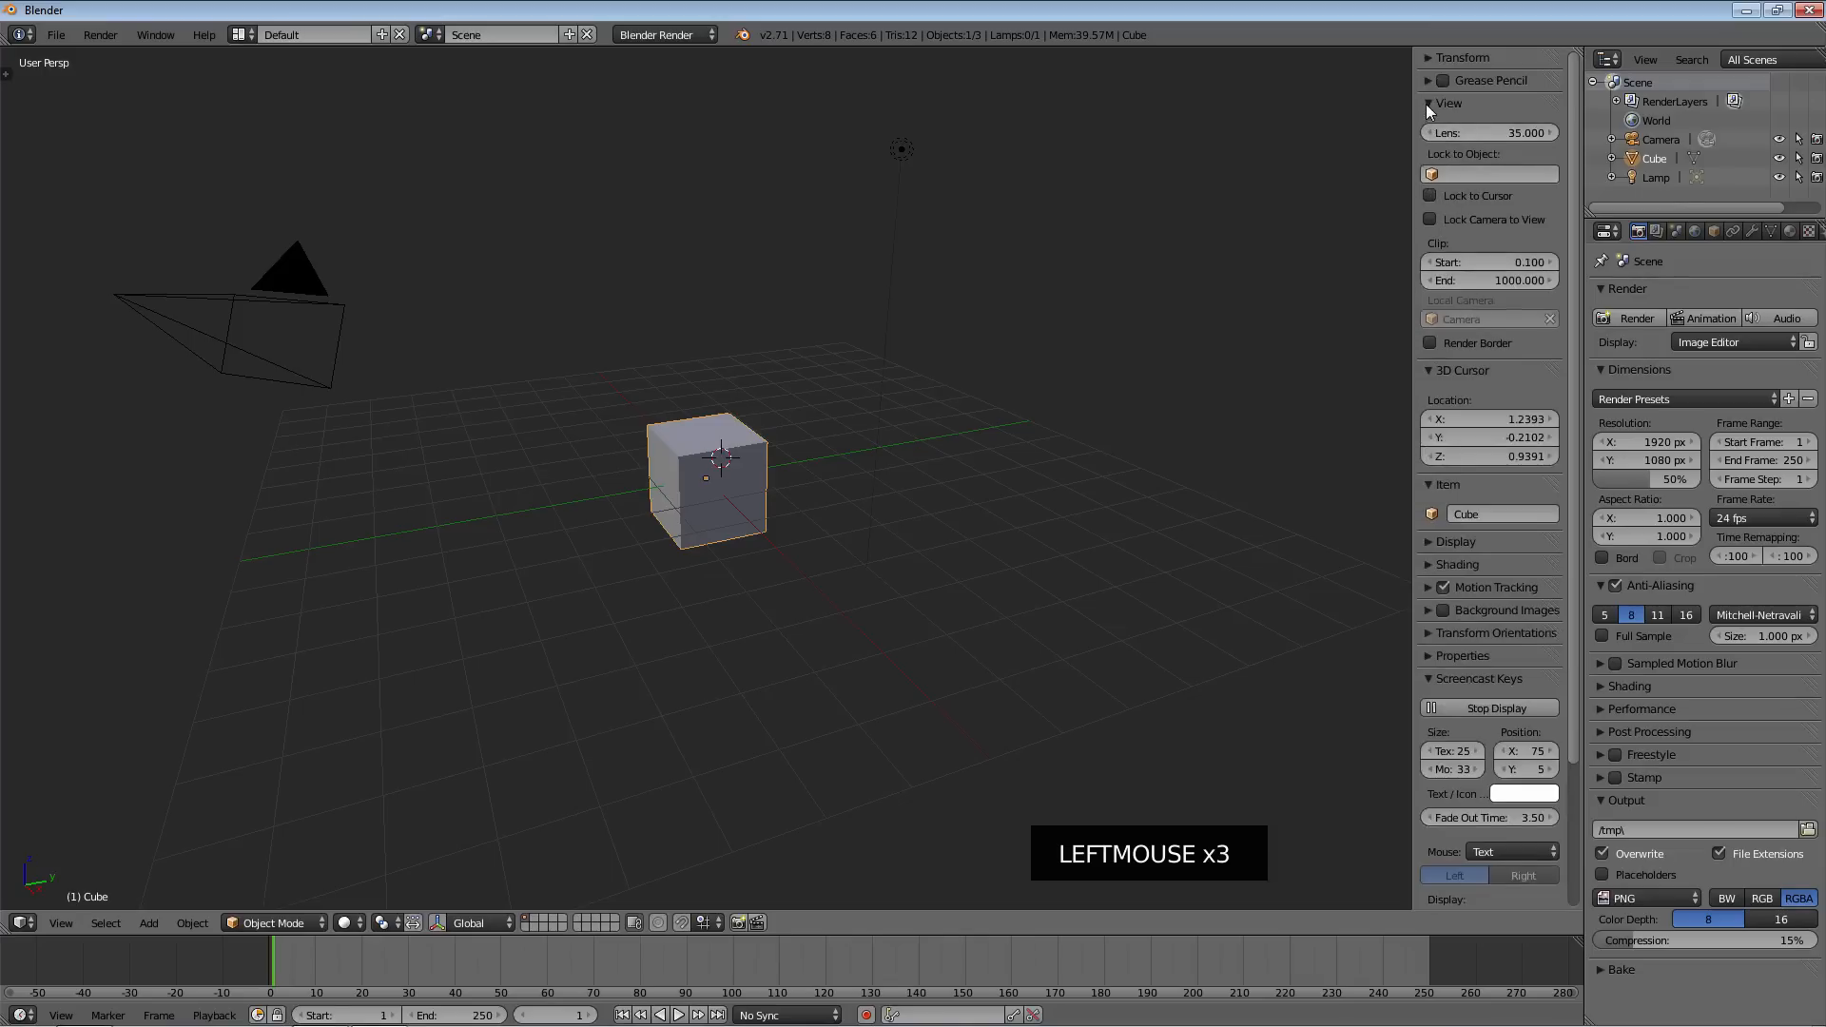
pyautogui.click(1425, 101)
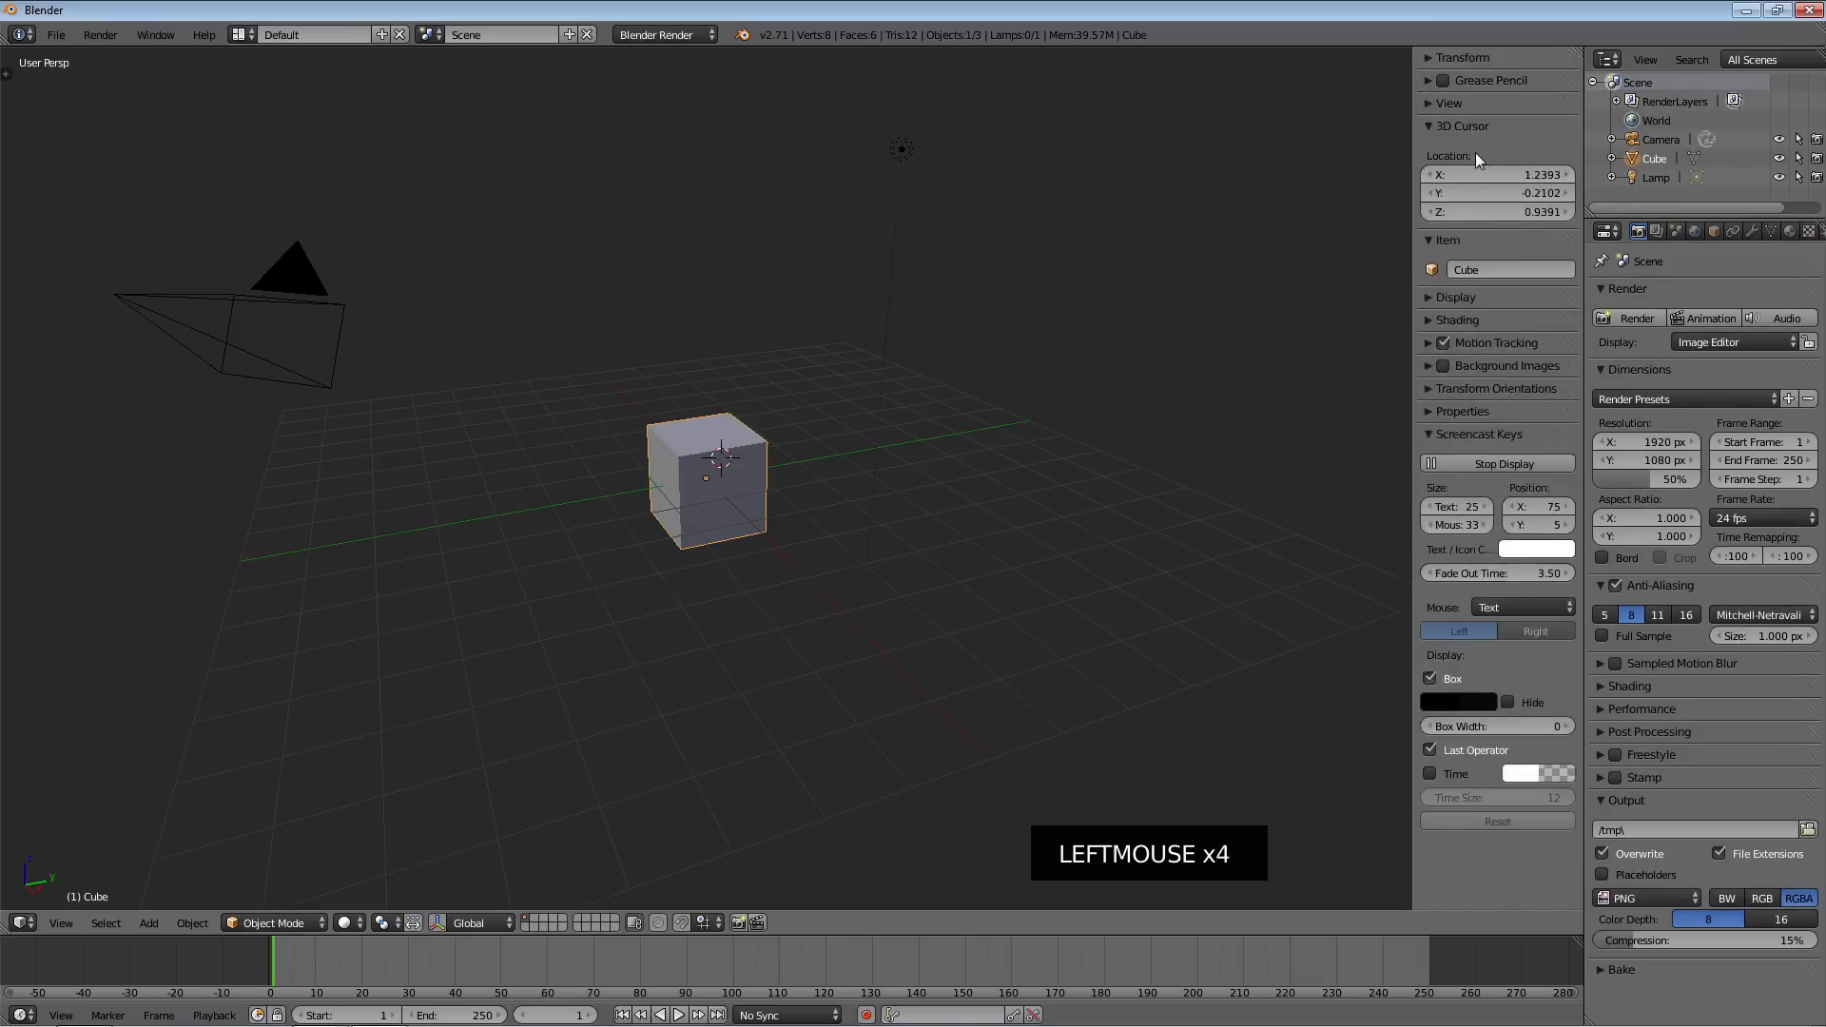
# Set the 3D cursor's location to 0 on X, Y and Z
pyautogui.click(1519, 174)
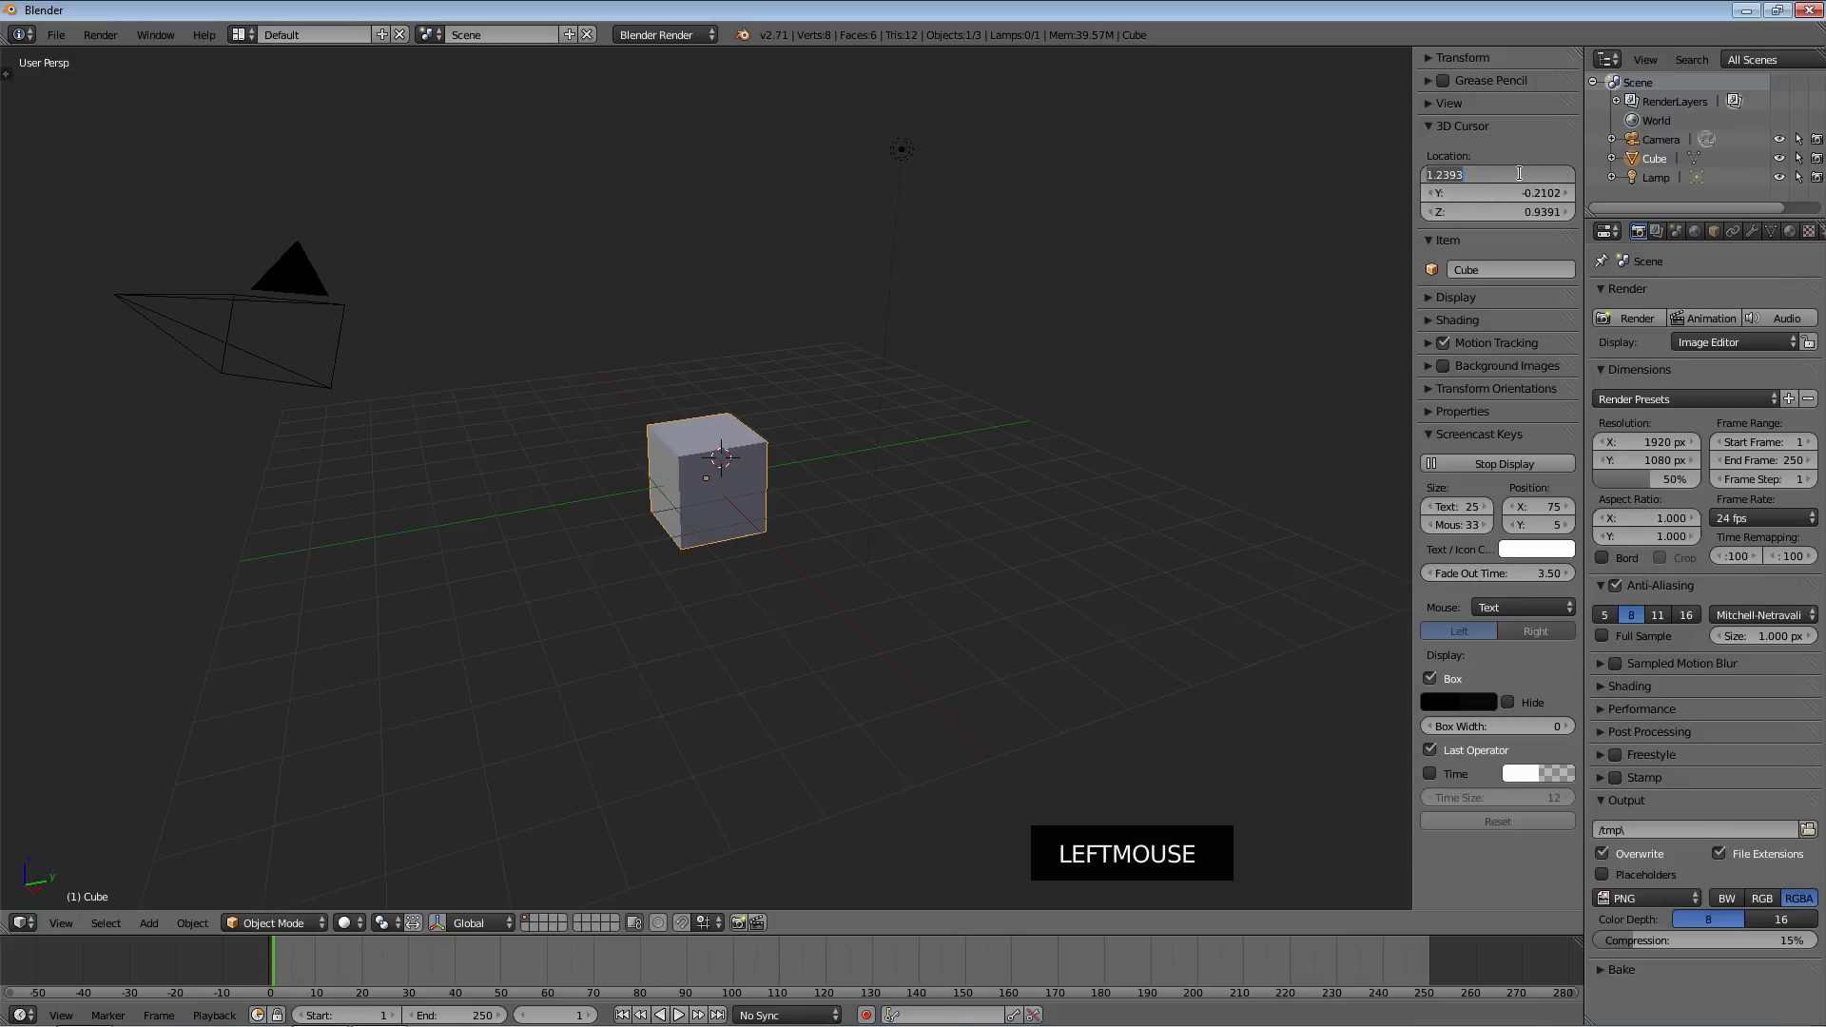
pyautogui.write('0')
pyautogui.press('Tab')
pyautogui.write('0')
pyautogui.press('Tab')
pyautogui.write('0')
pyautogui.press('Tab')
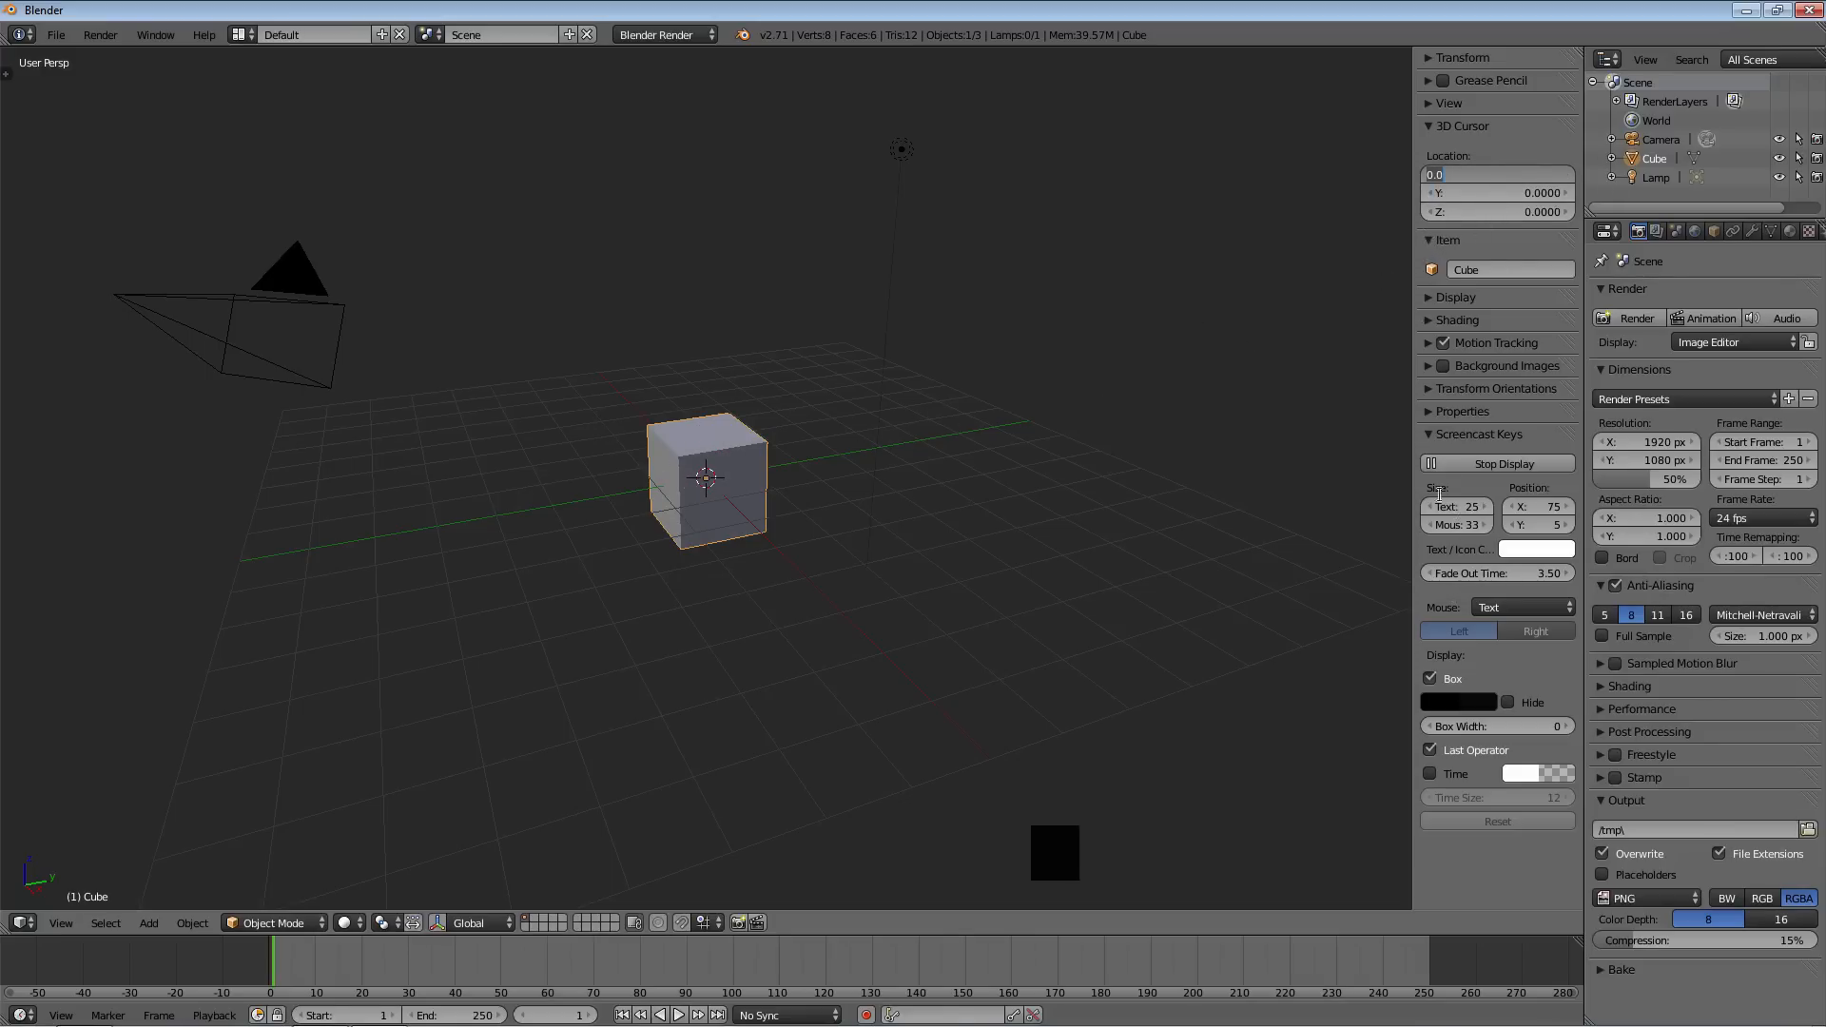
# Collapse the 3D Cursor and Screencast Keys properties, and expand the Background Images settings
pyautogui.click(1428, 125)
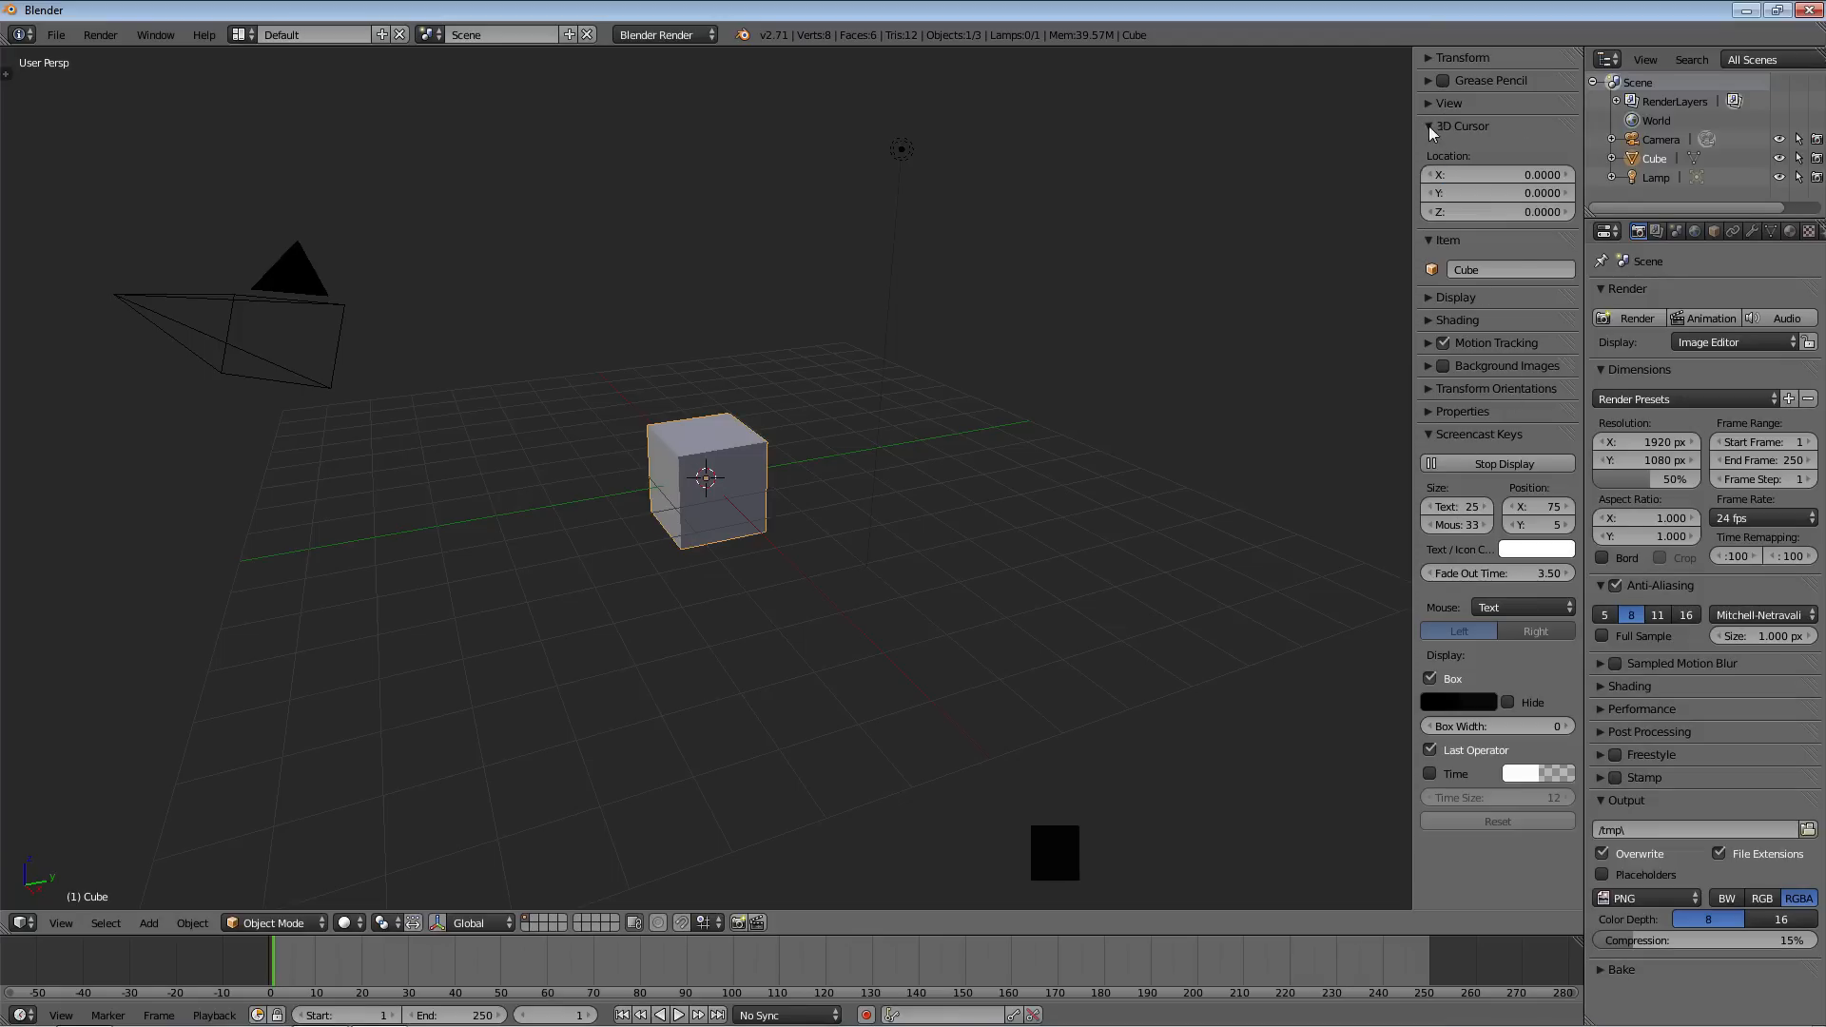
pyautogui.click(1428, 126)
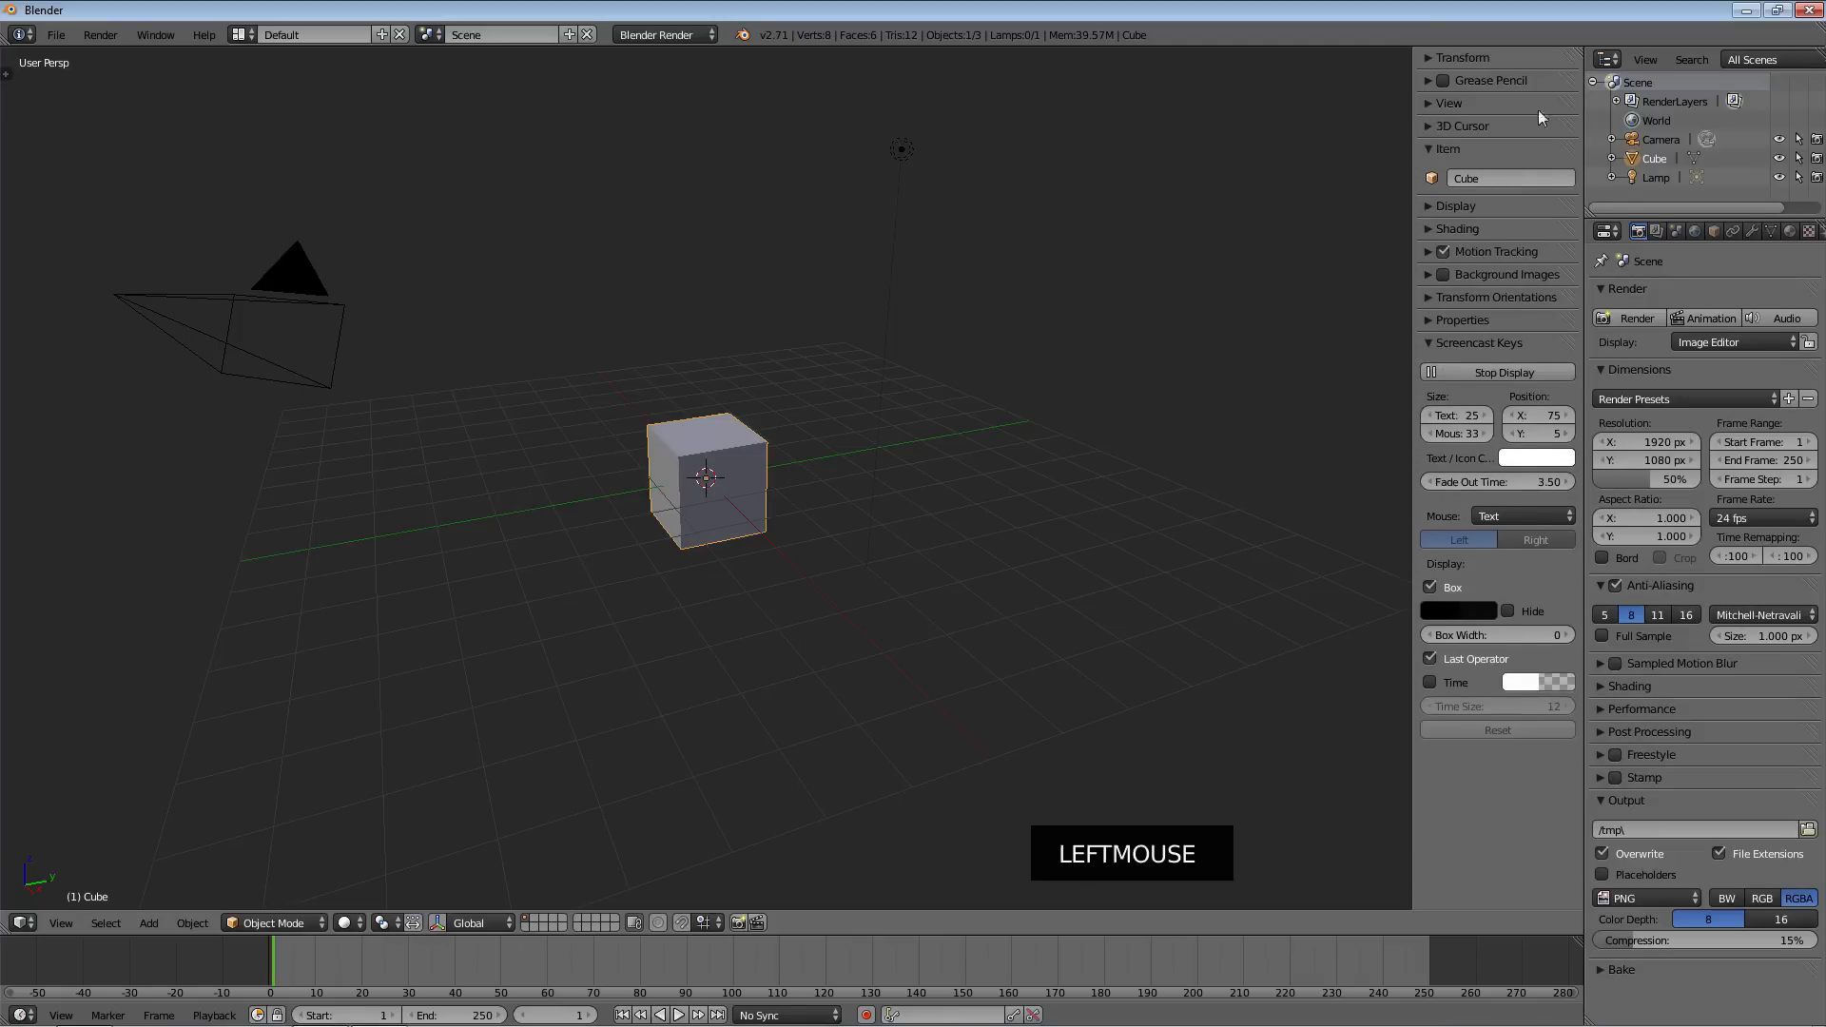
pyautogui.click(1428, 344)
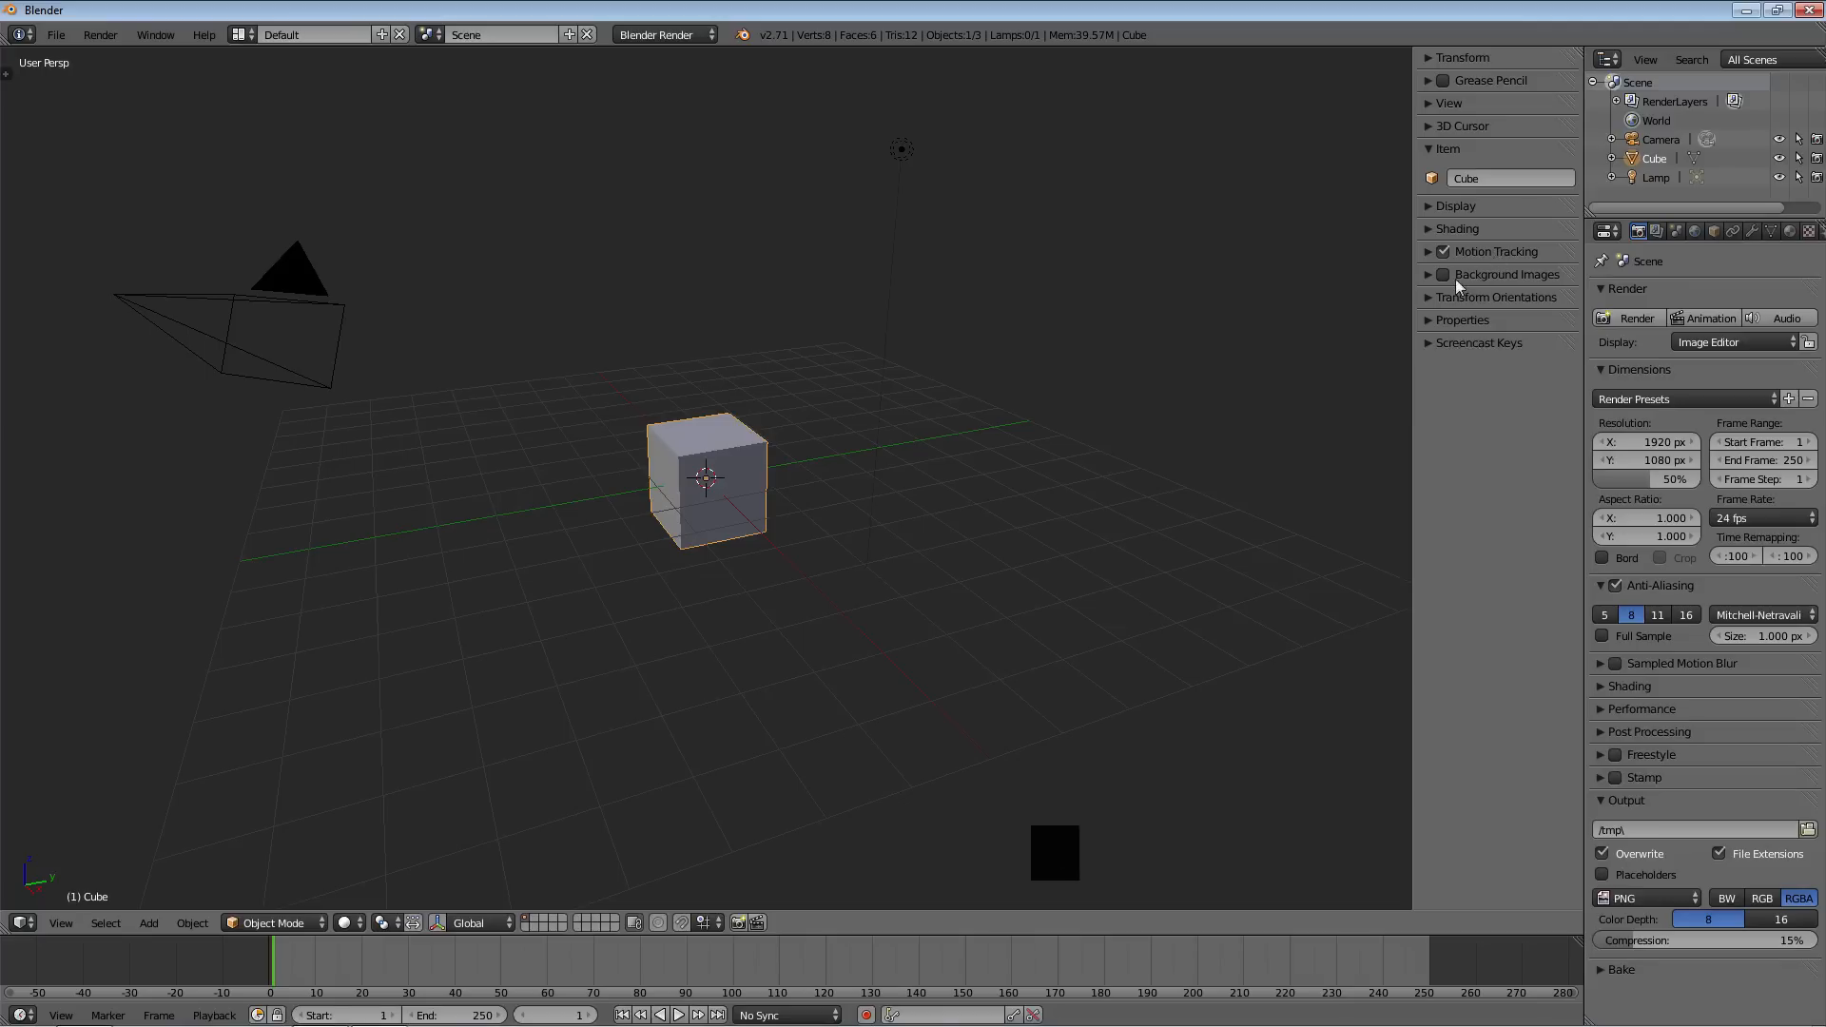
pyautogui.click(1428, 276)
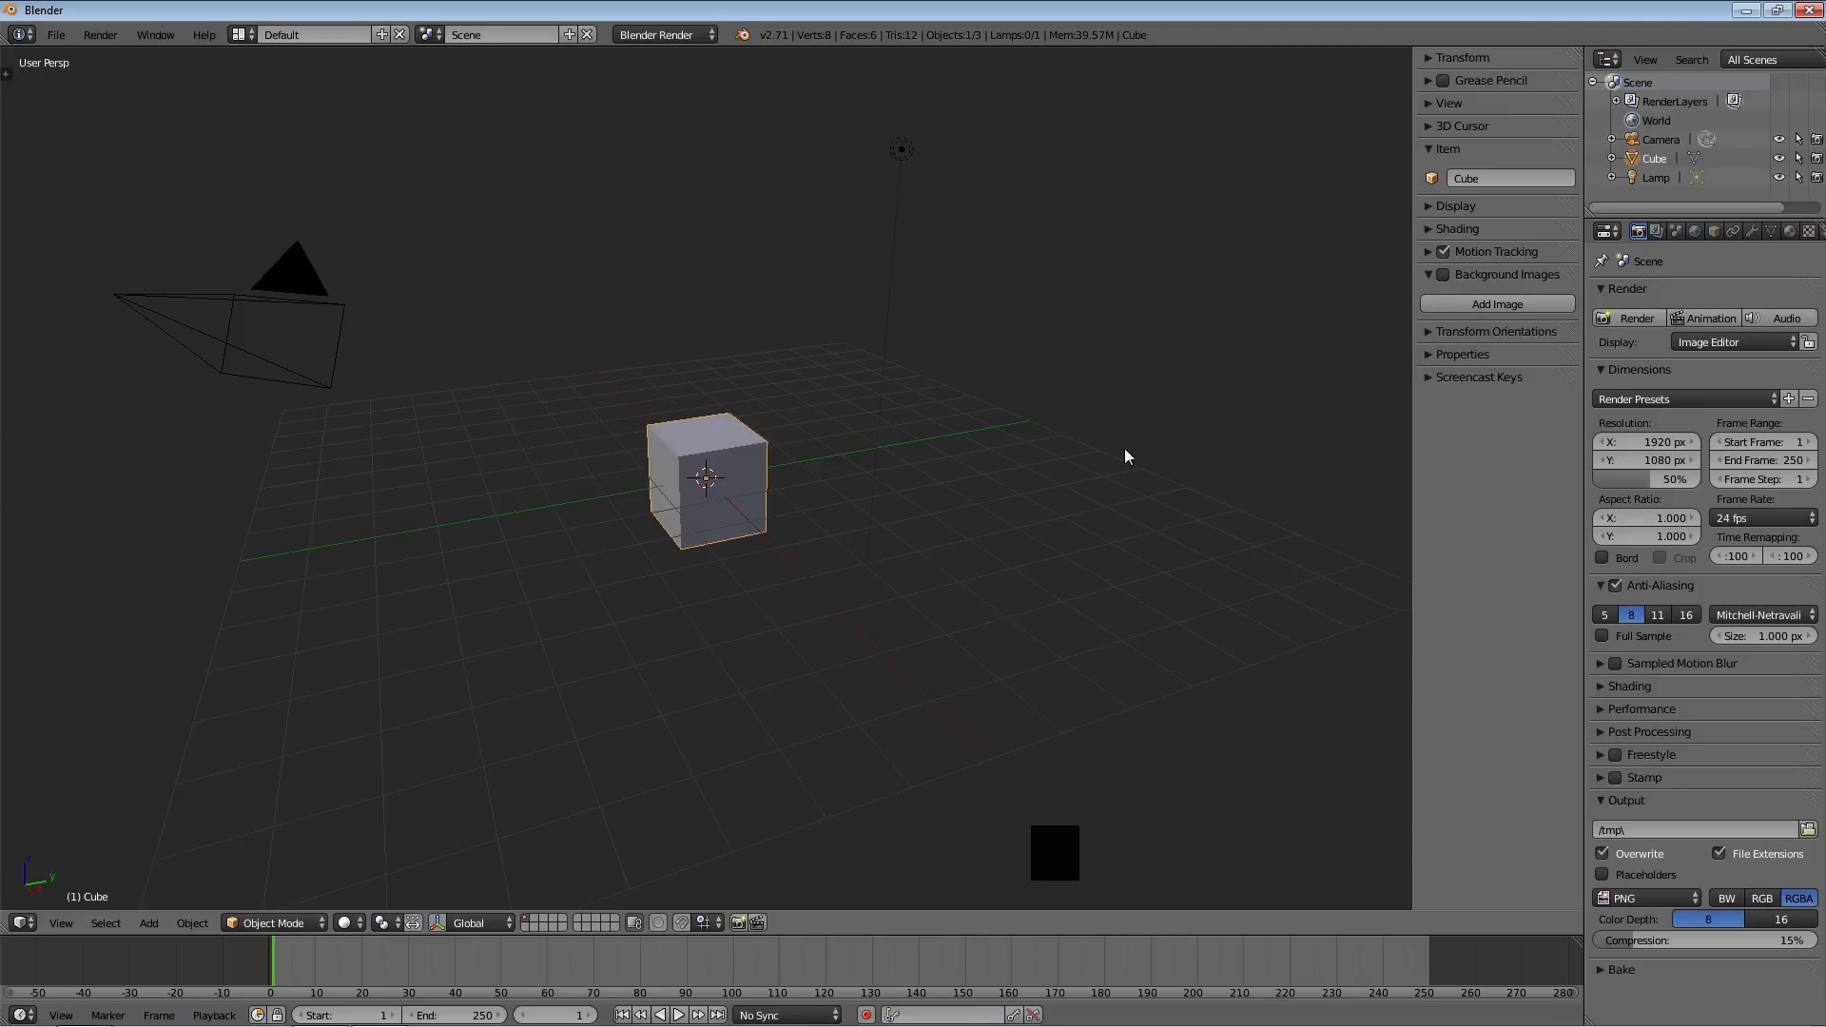
# Hide the 3D view's properties shelf, and delete the cube from the scene
pyautogui.press('n')
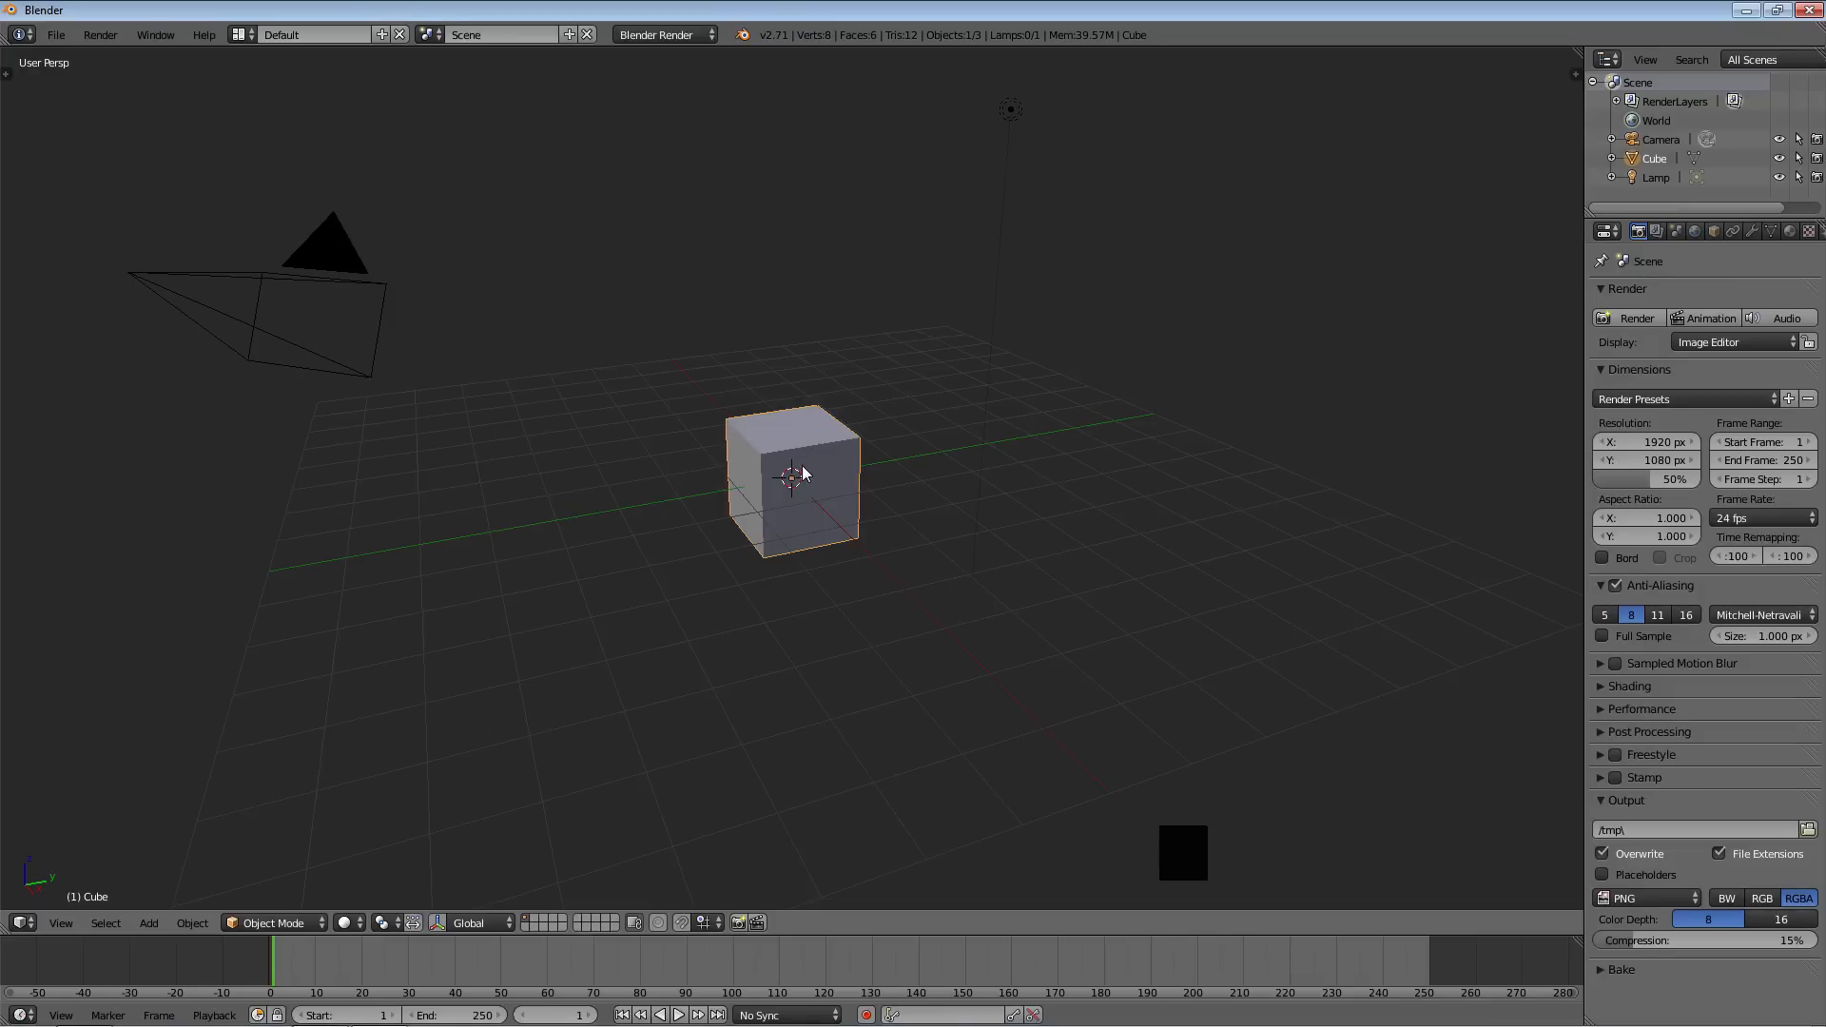
pyautogui.press('x')
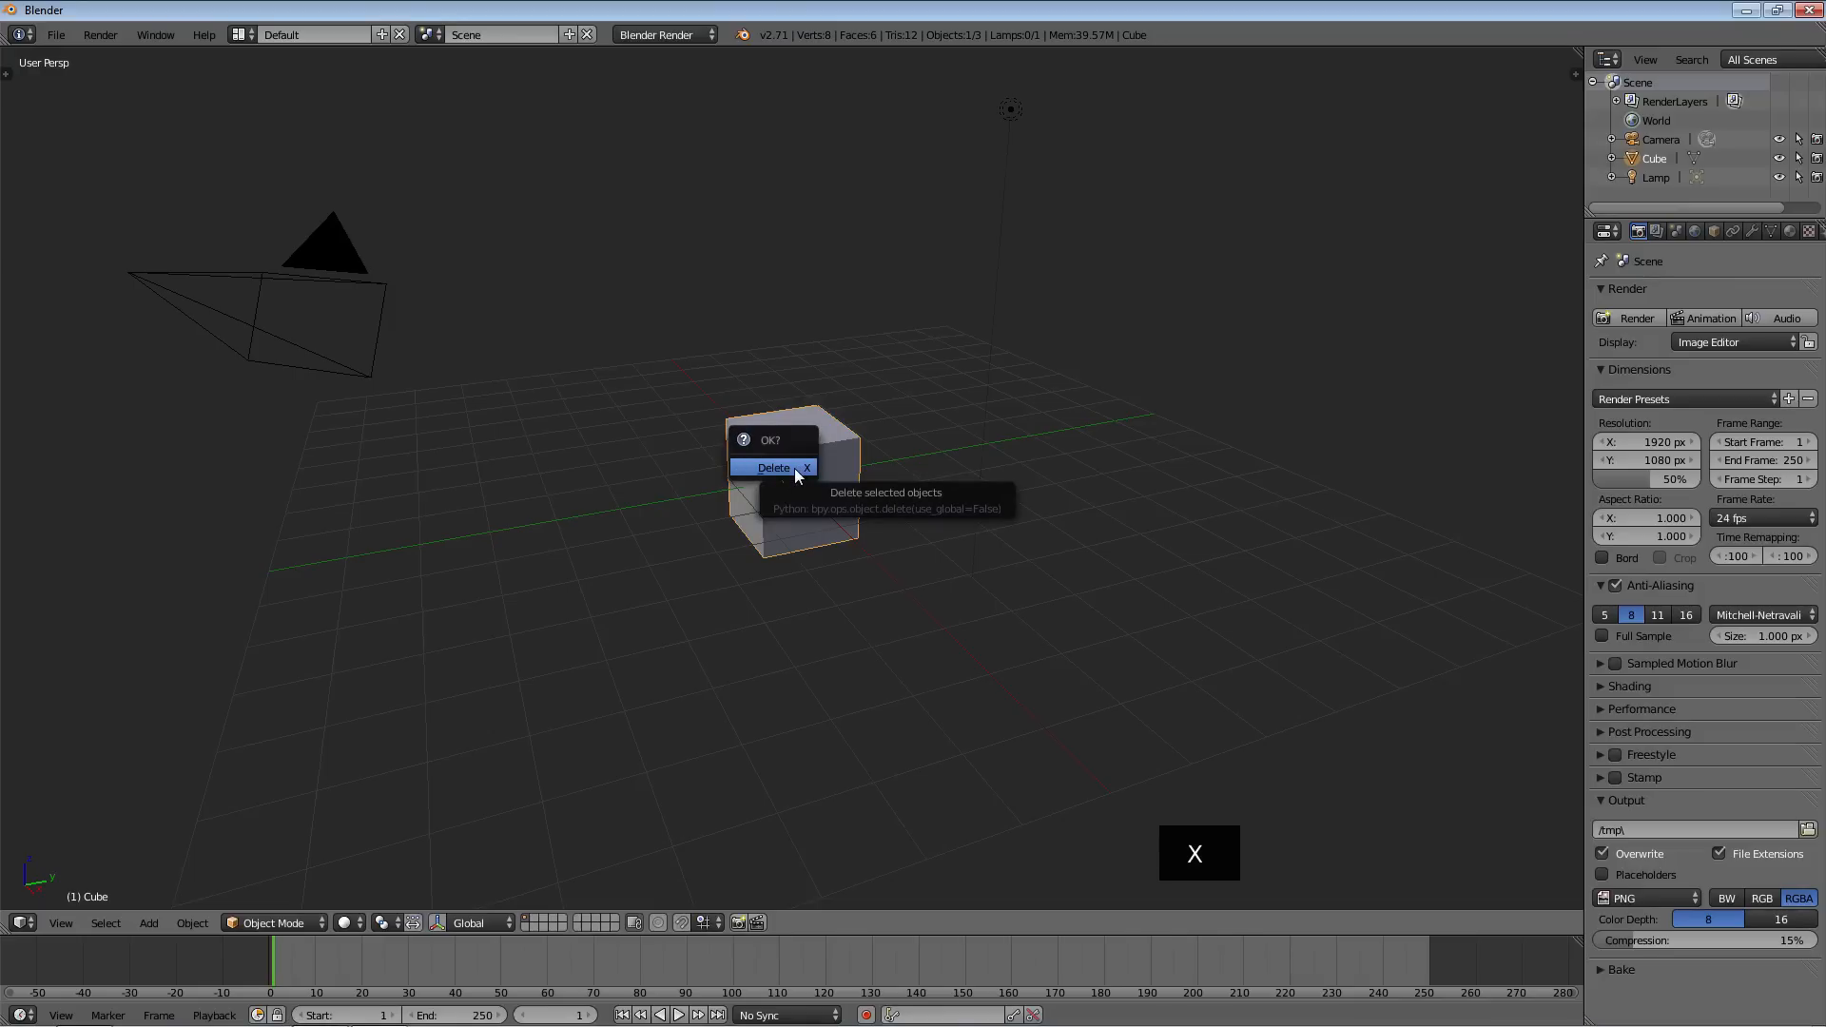
pyautogui.click(775, 467)
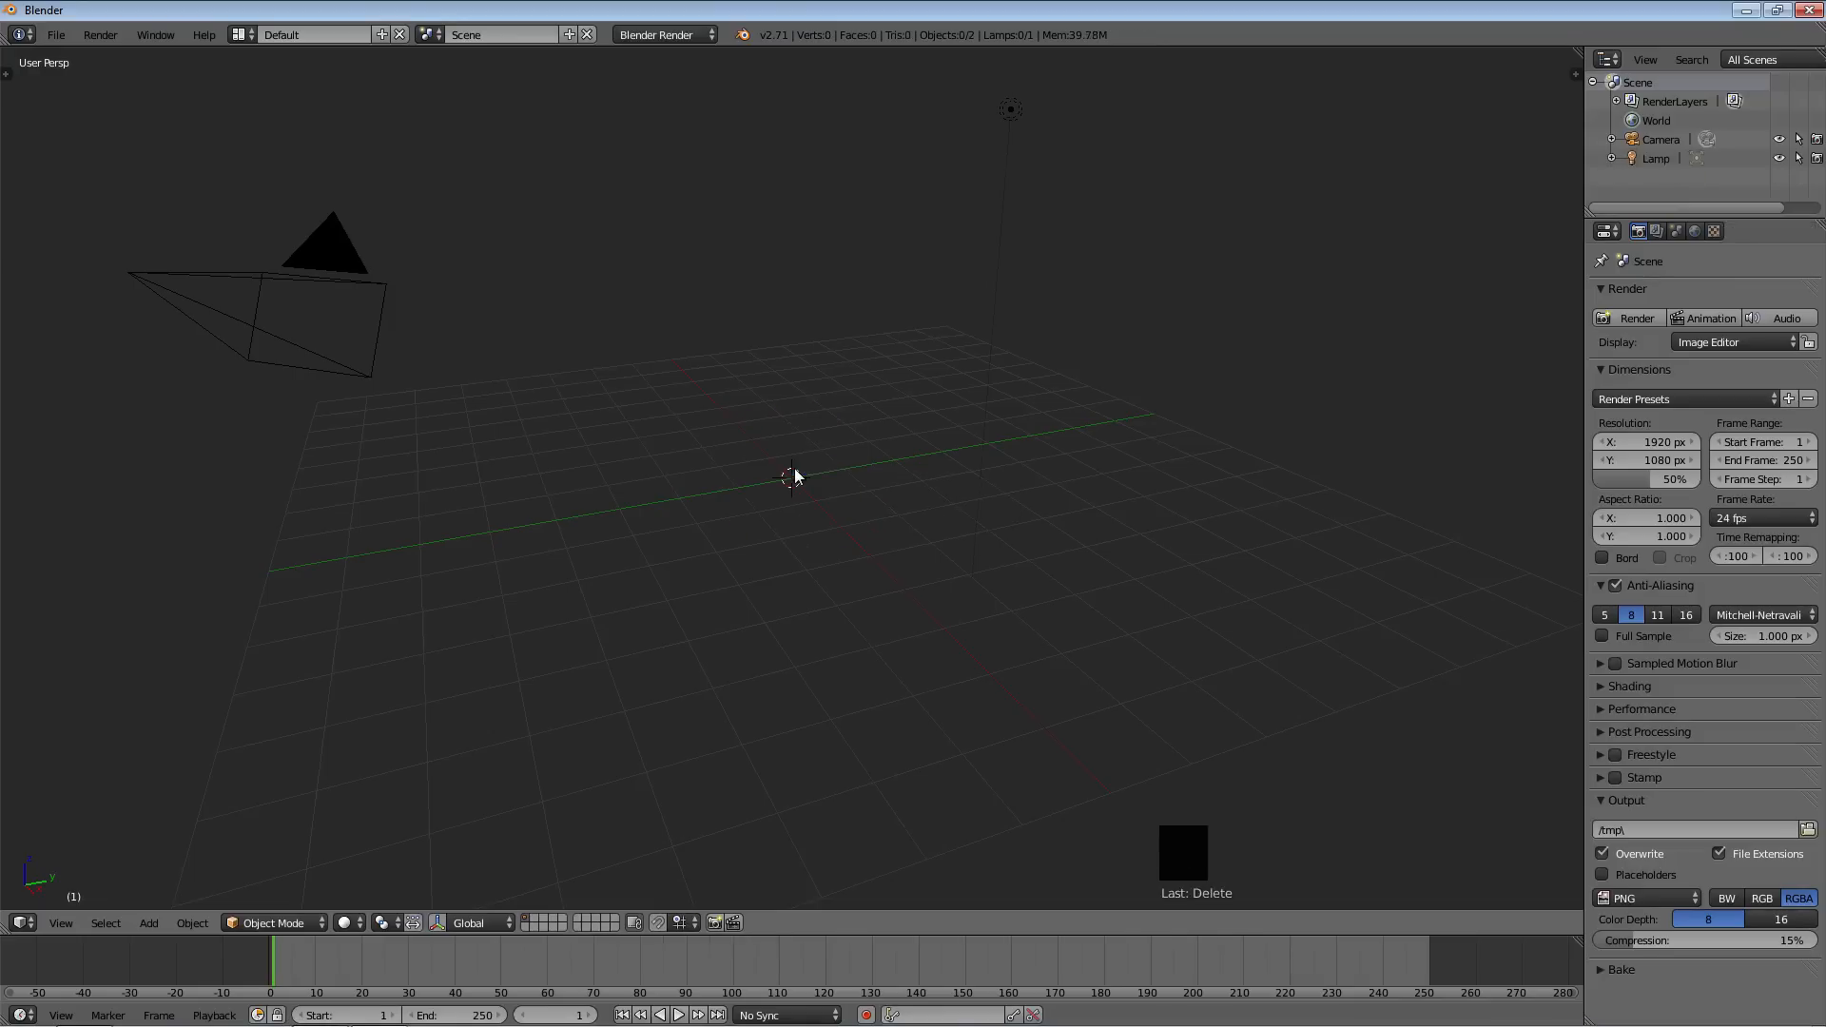
# Try repeatedly to switch between Object Mode and Edit Mode with no mesh object in the scene
pyautogui.press('Tab')
pyautogui.press('Tab')
pyautogui.press('Tab')
pyautogui.press('Tab')
pyautogui.press('Tab')
pyautogui.press('Tab')
pyautogui.press('Tab')
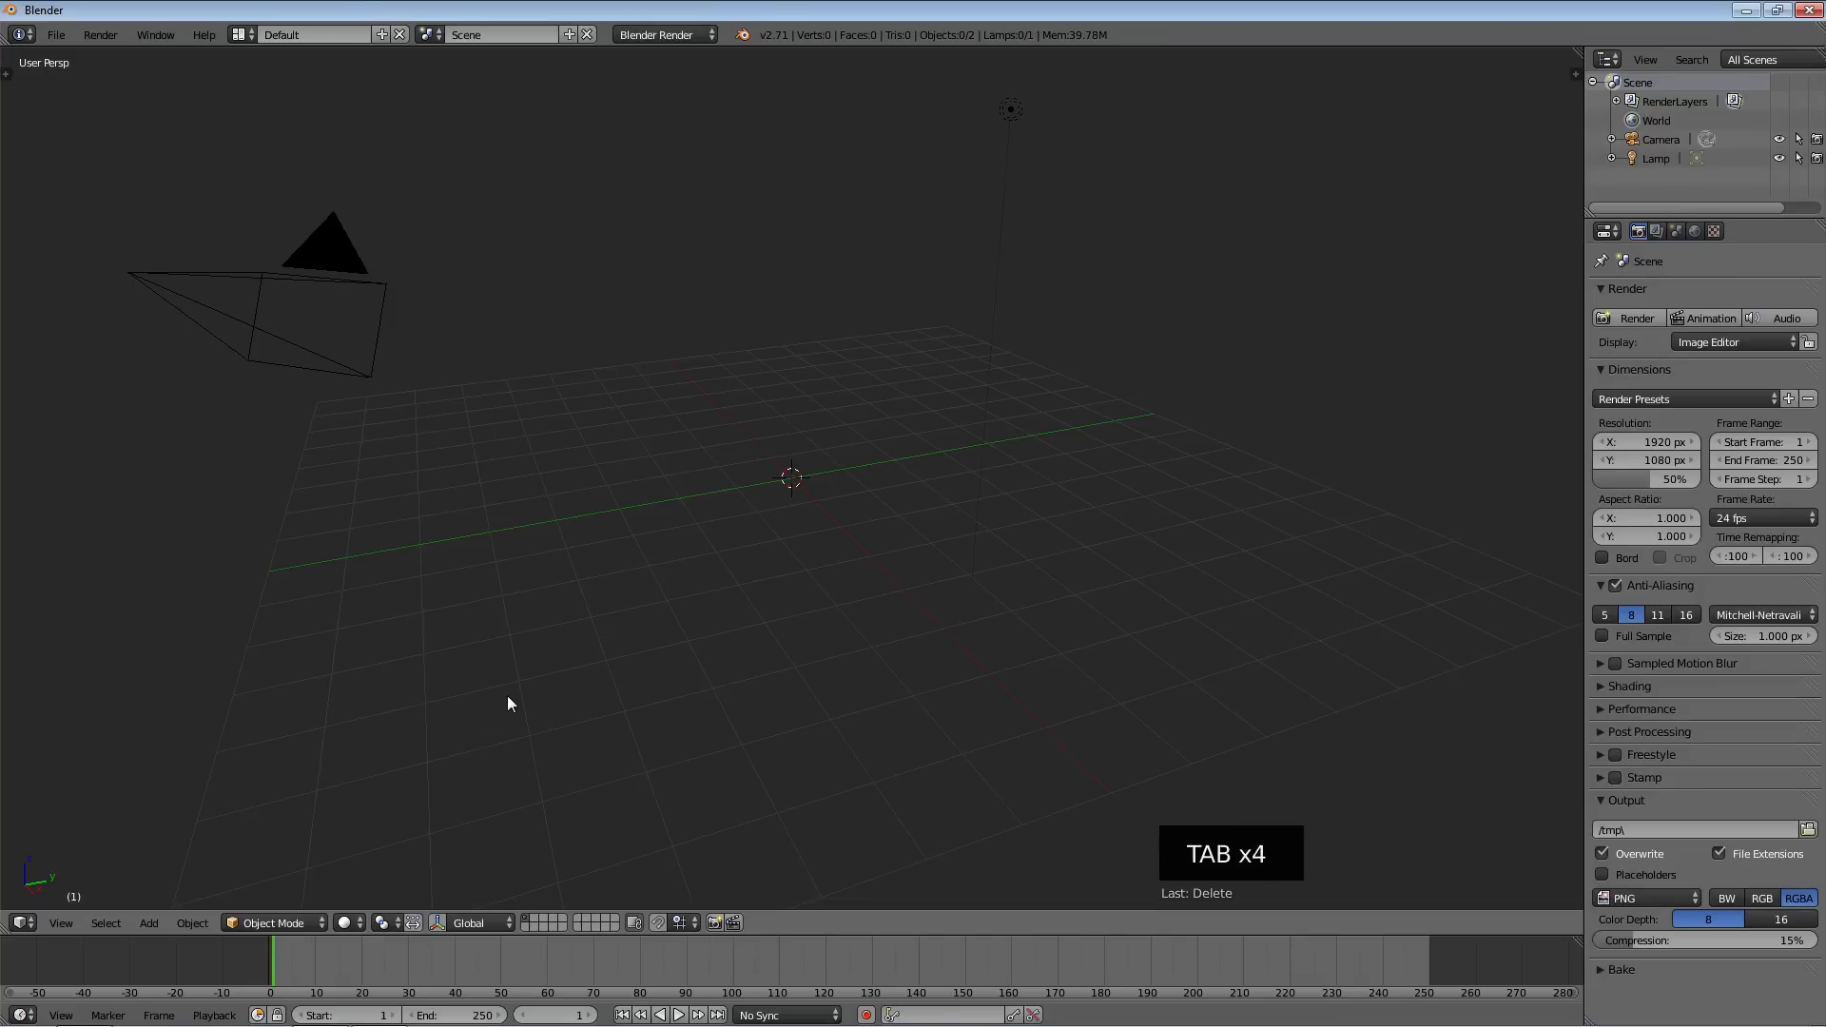
pyautogui.press('Tab')
pyautogui.press('Tab')
pyautogui.press('Tab')
pyautogui.press('Tab')
pyautogui.press('Tab')
pyautogui.press('Tab')
pyautogui.press('Tab')
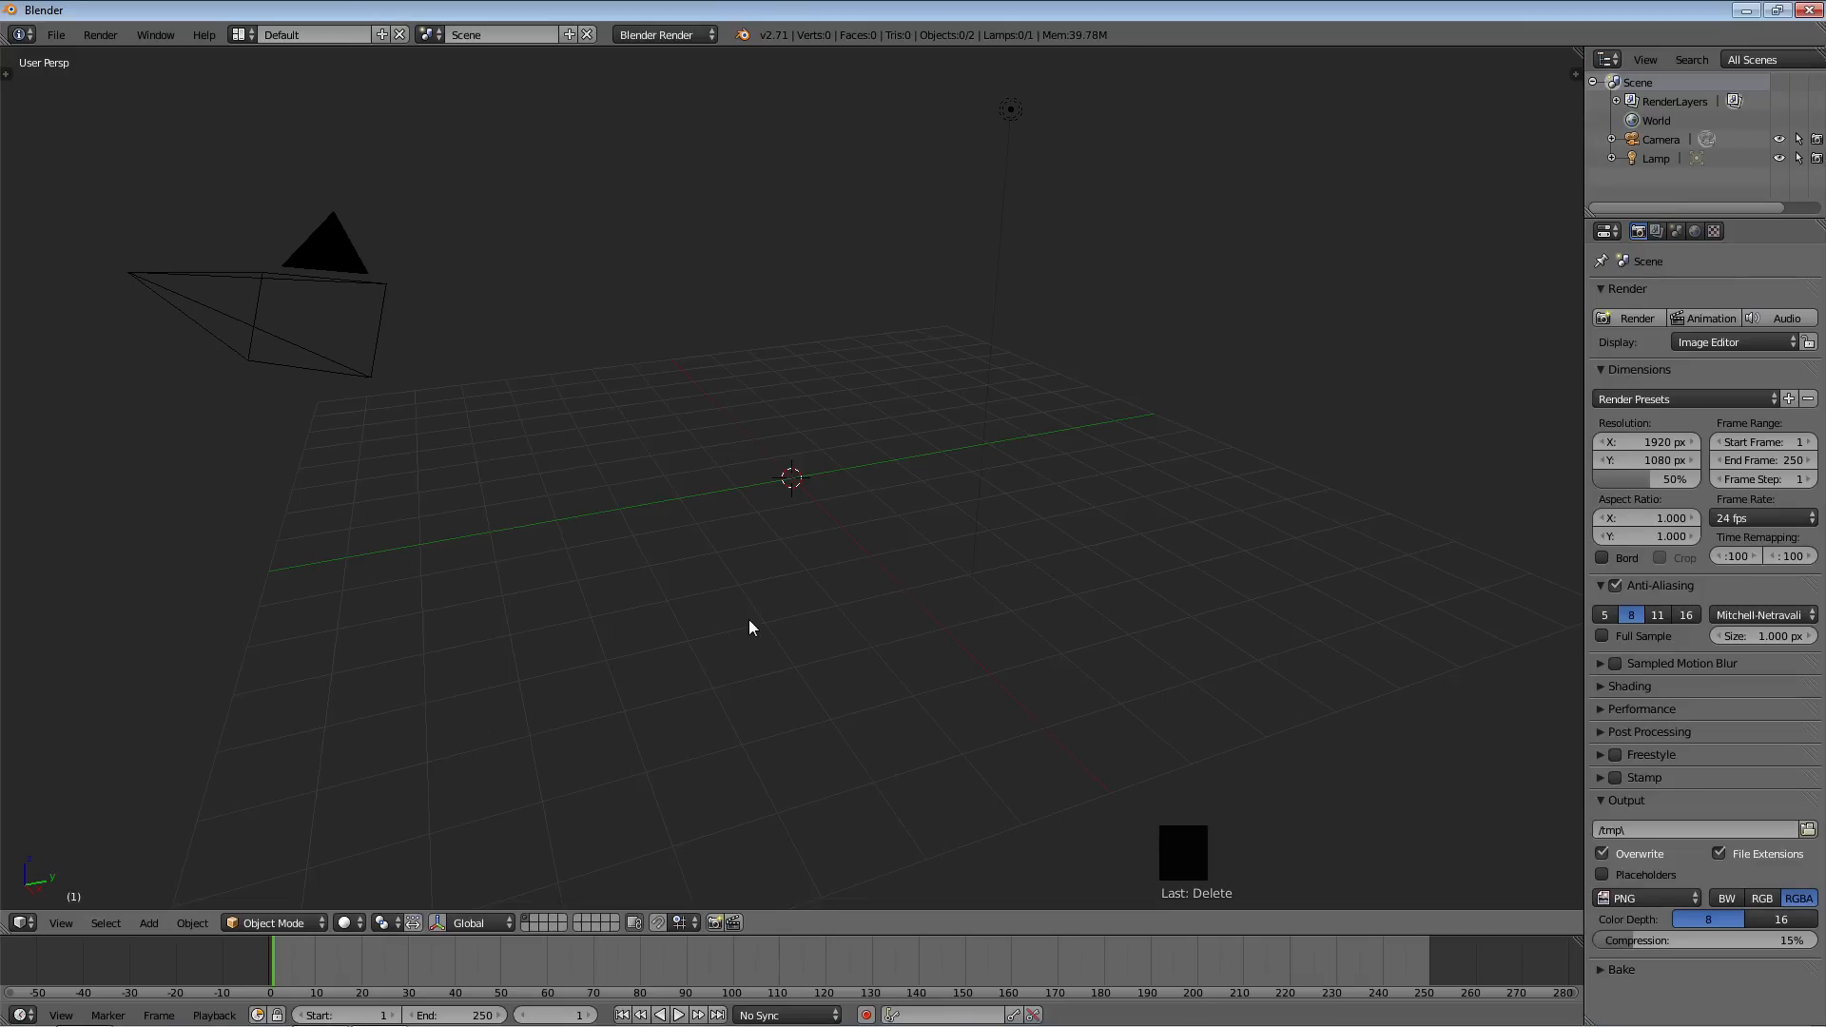
# Undo the cube's deletion, and delete all of its vertices in Edit Mode so that the empty object remains
pyautogui.hotkey('ctrl', 'z')
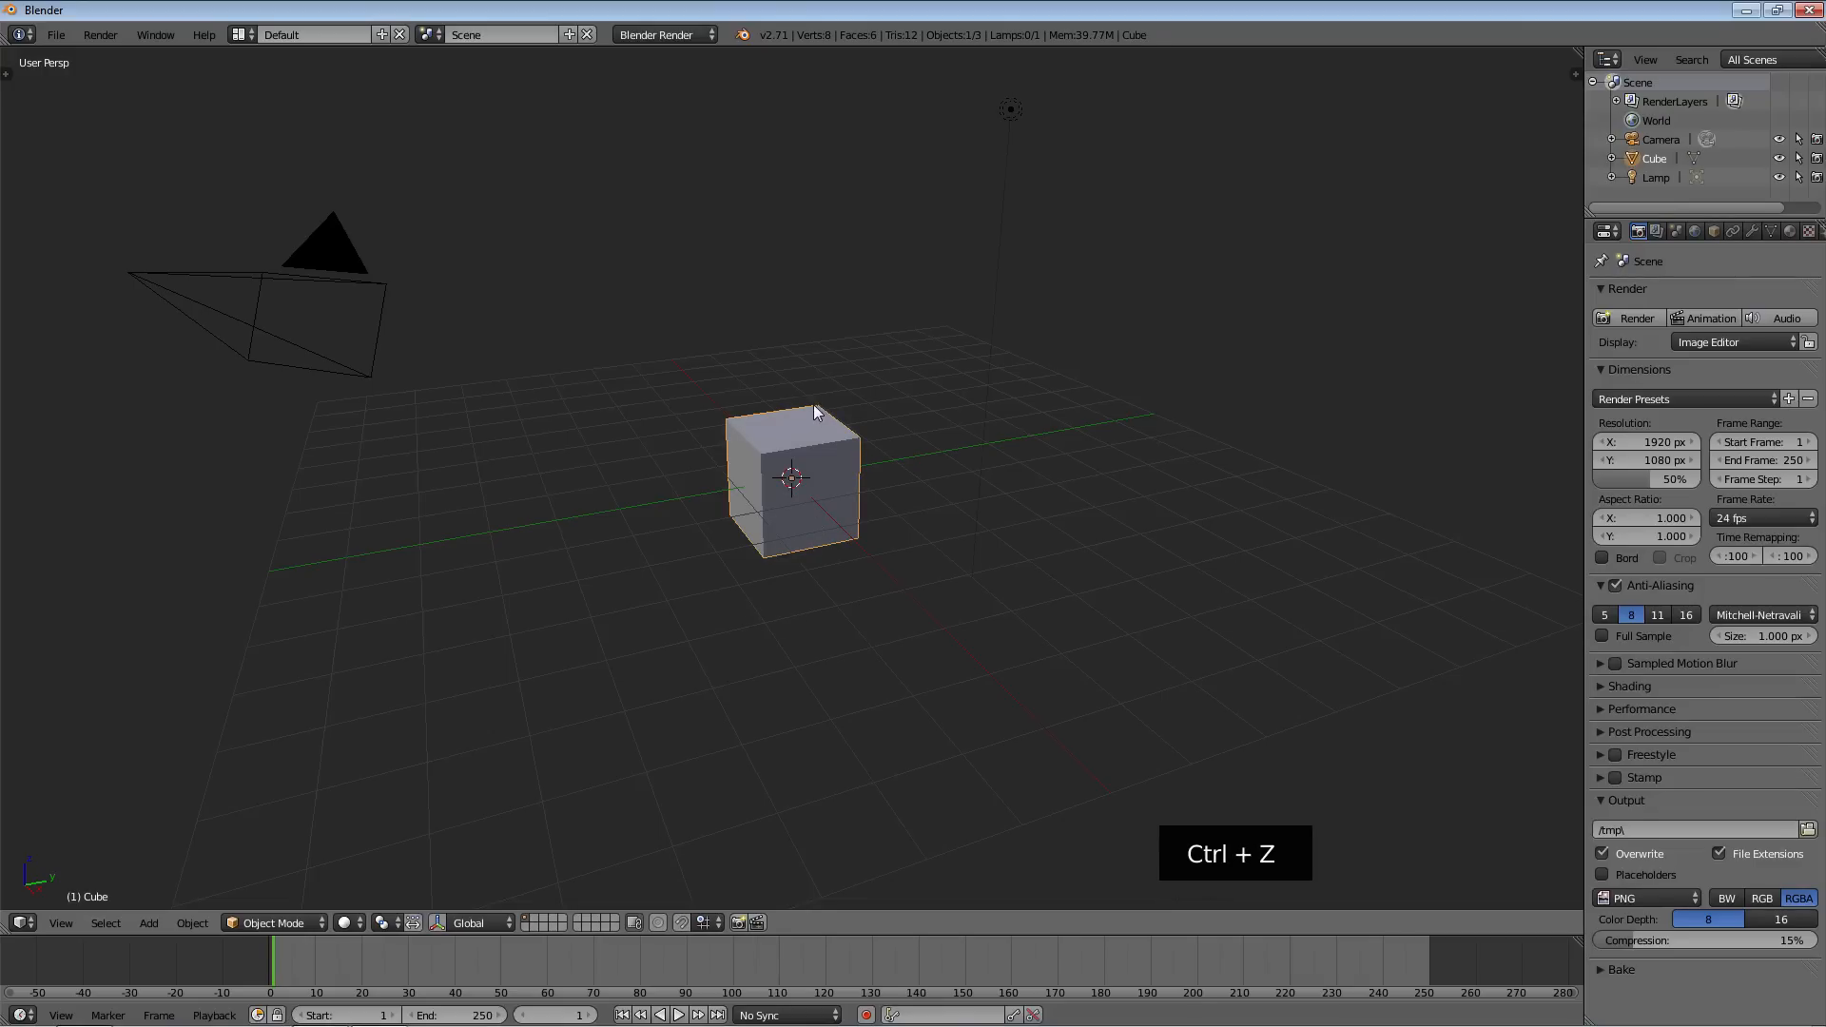
pyautogui.press('Tab')
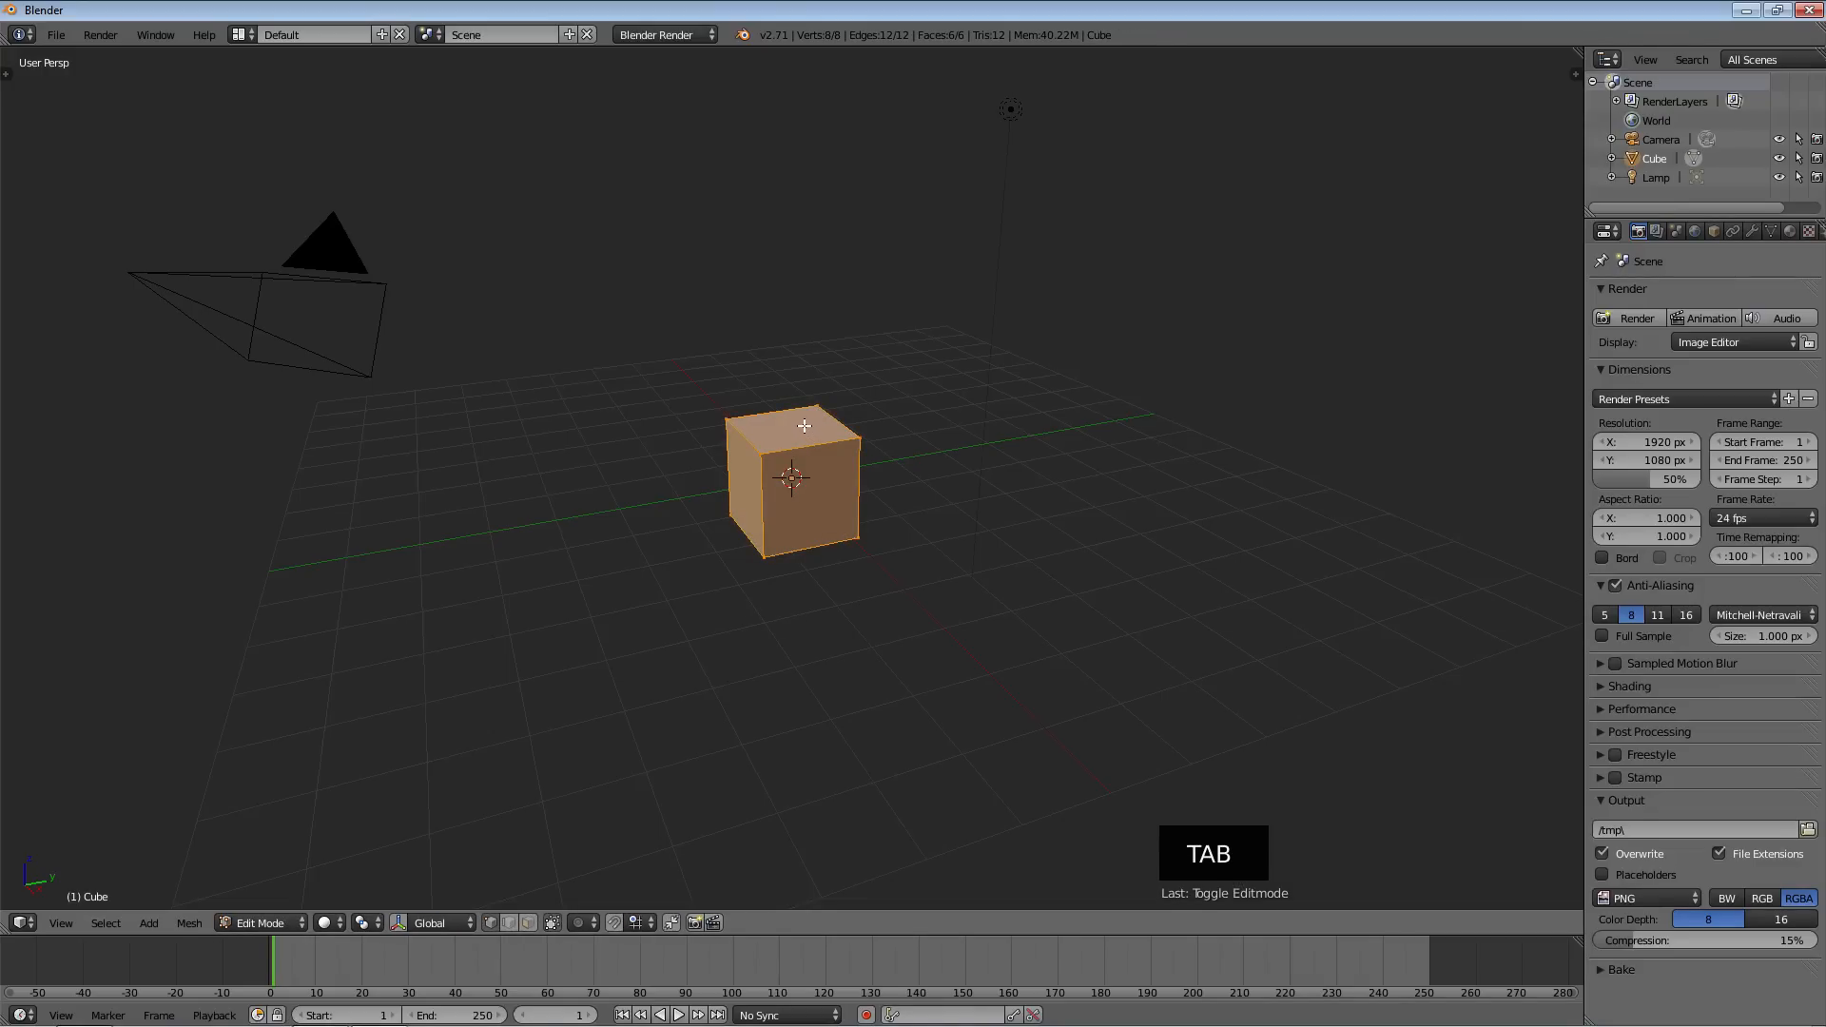
pyautogui.press('x')
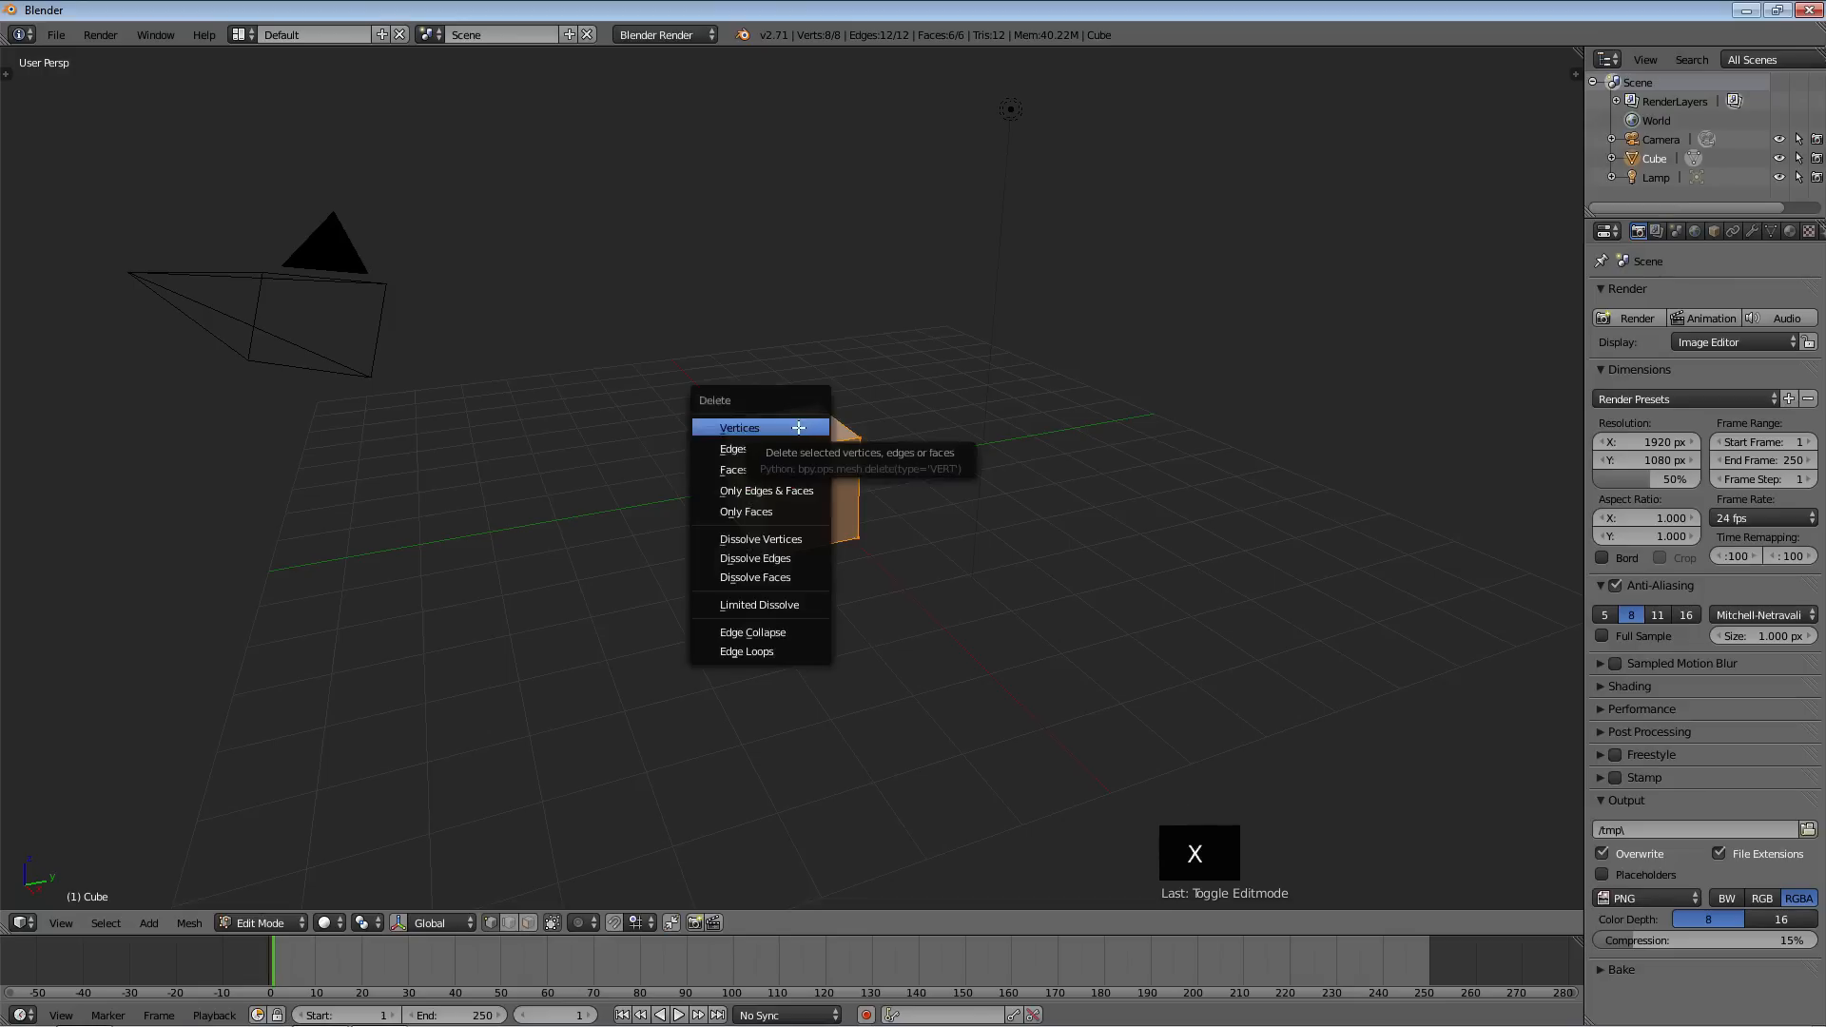
pyautogui.click(797, 428)
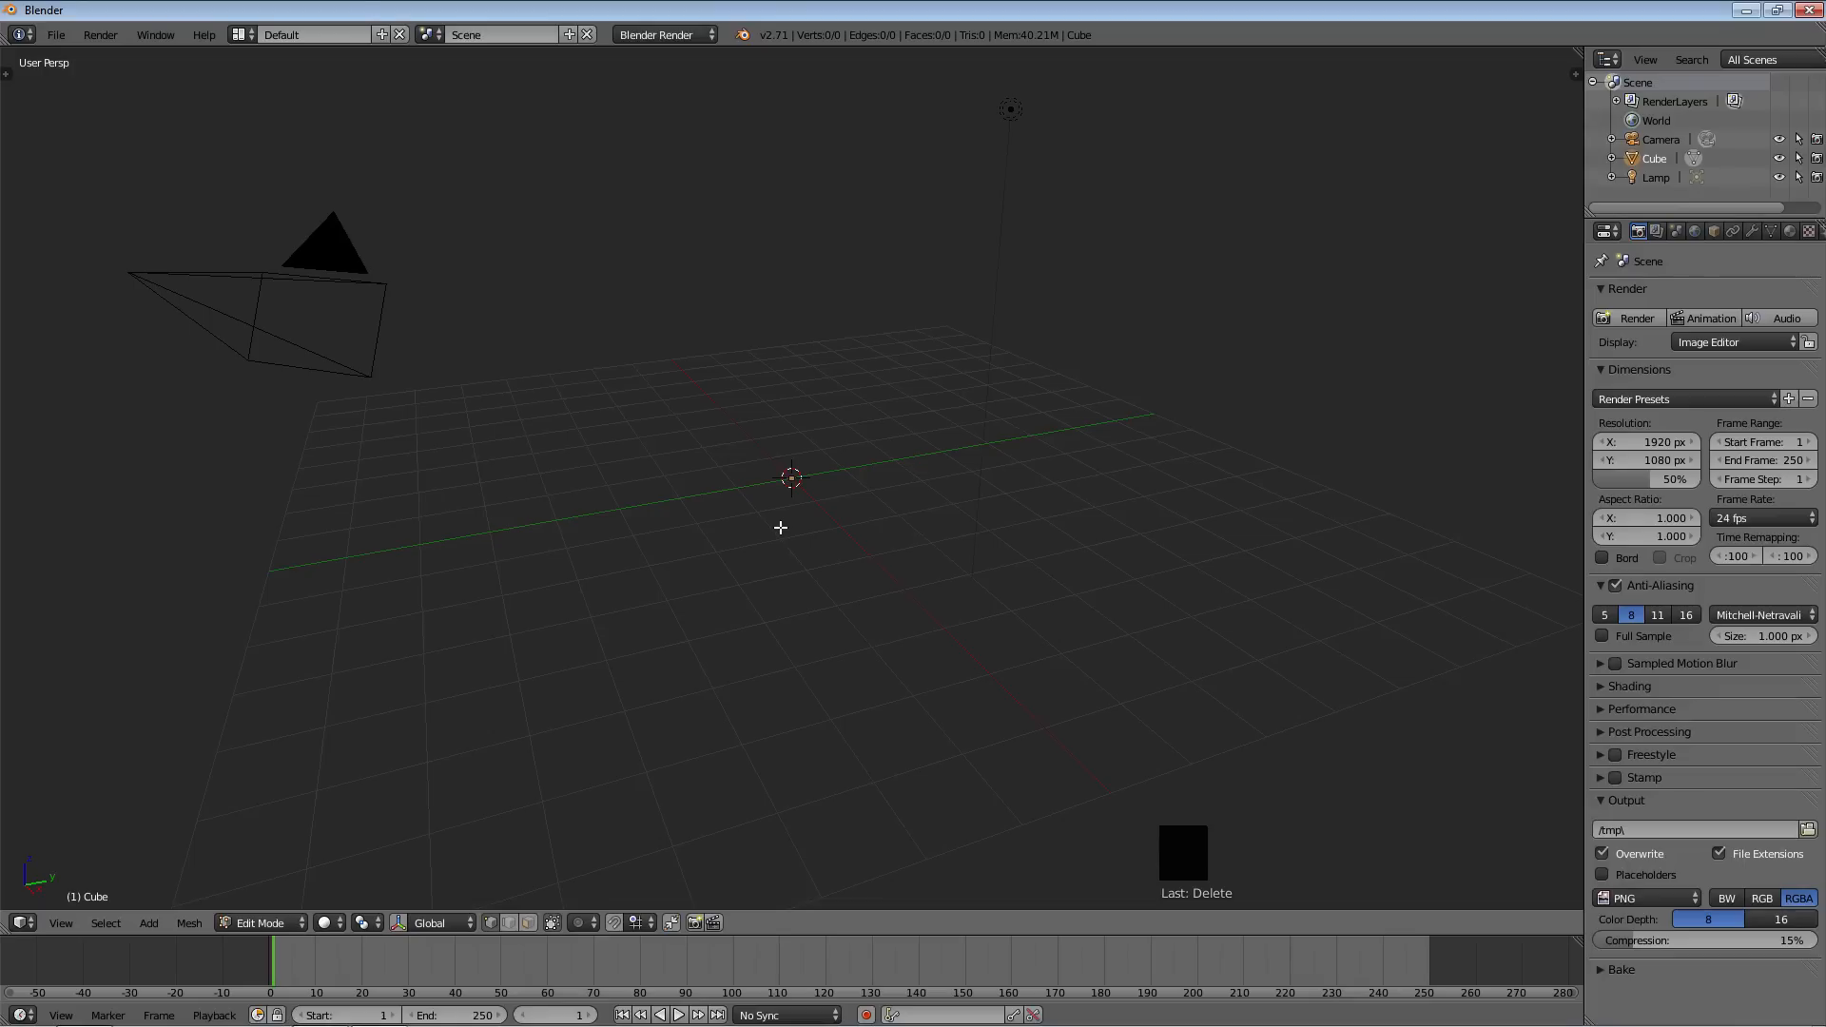
# Examine the scene from the front, right and top views, and orbit the 3D view in increments between them
pyautogui.press('KP_1')
pyautogui.press('KP_3')
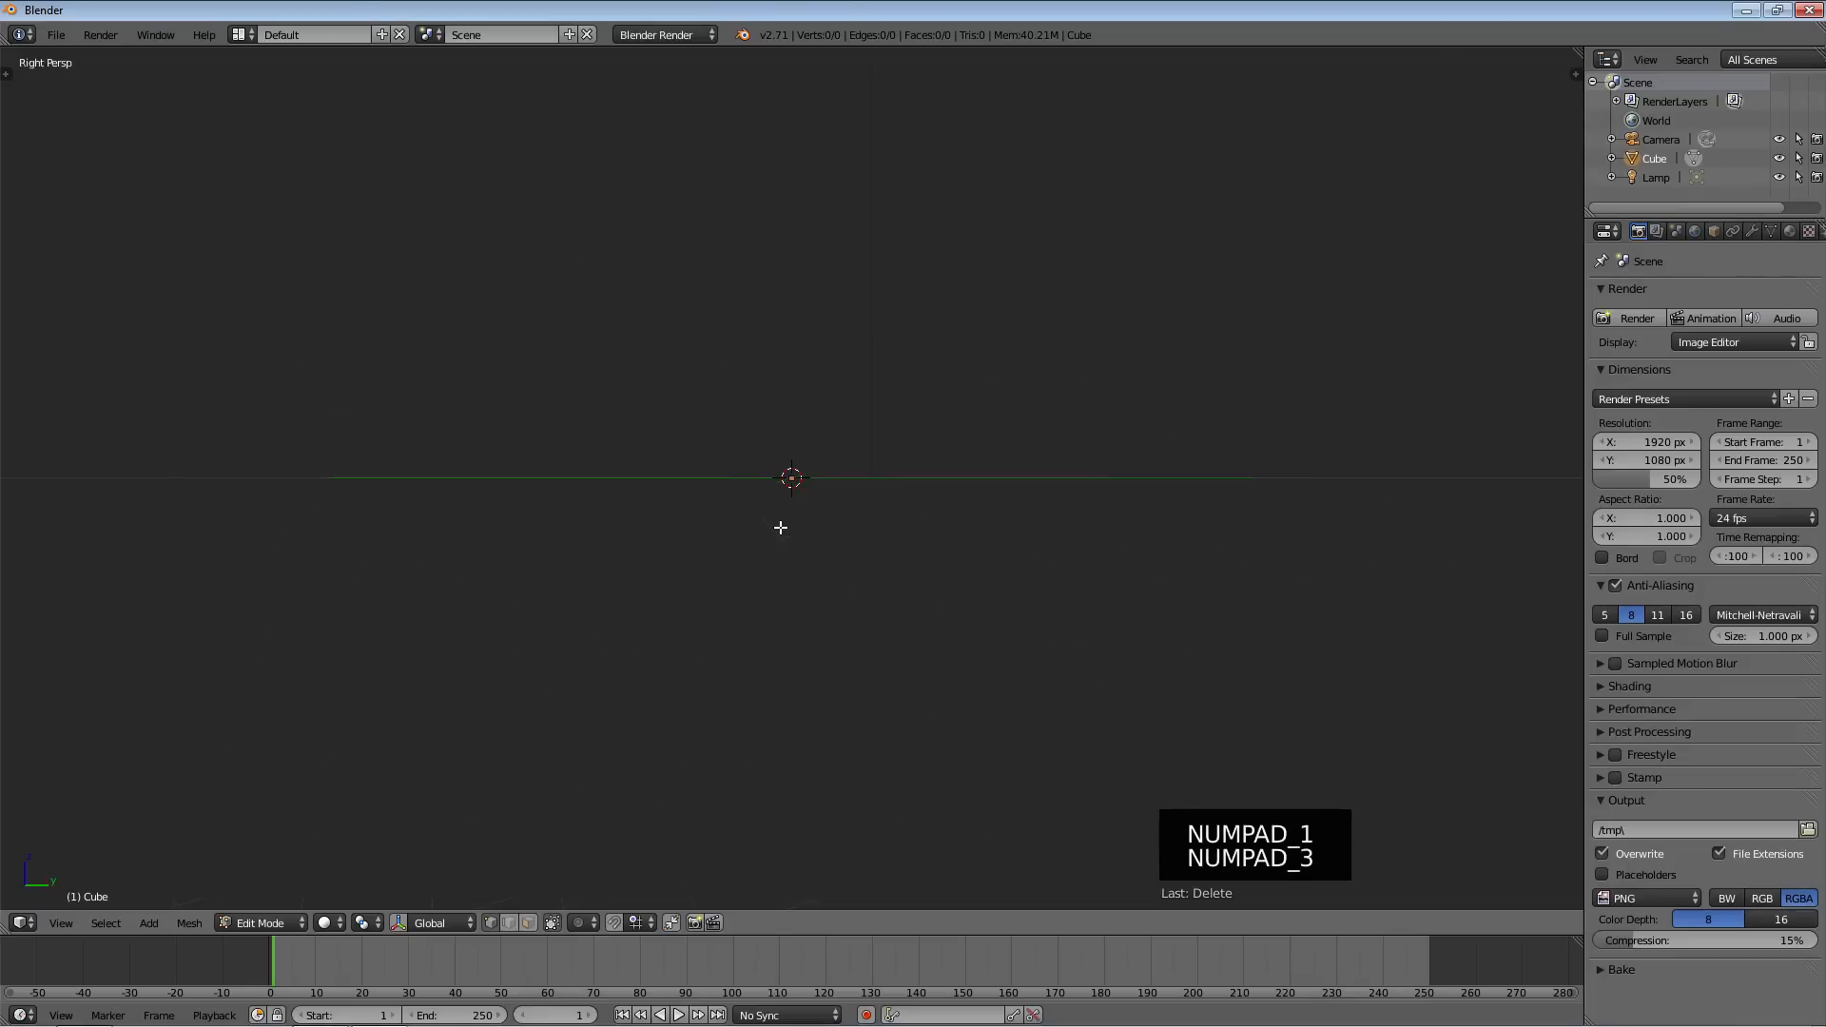
pyautogui.press('KP_7')
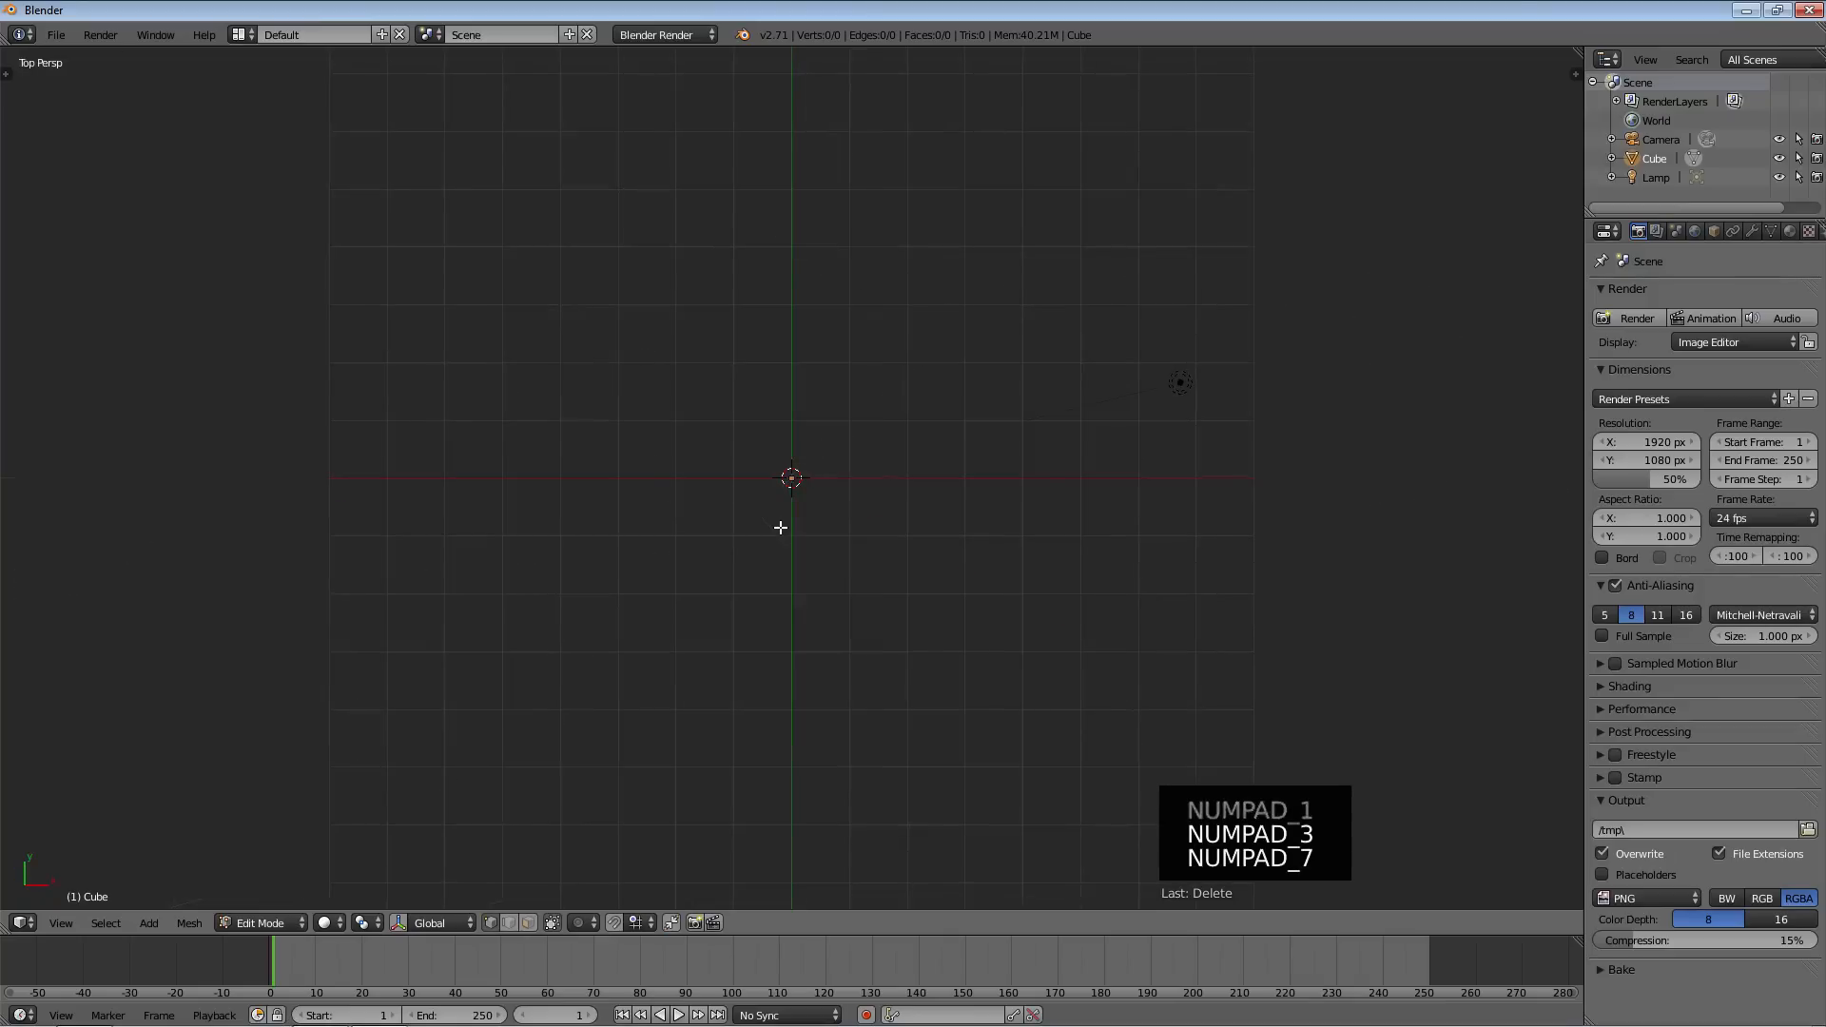
pyautogui.press('KP_9')
pyautogui.press('KP_8')
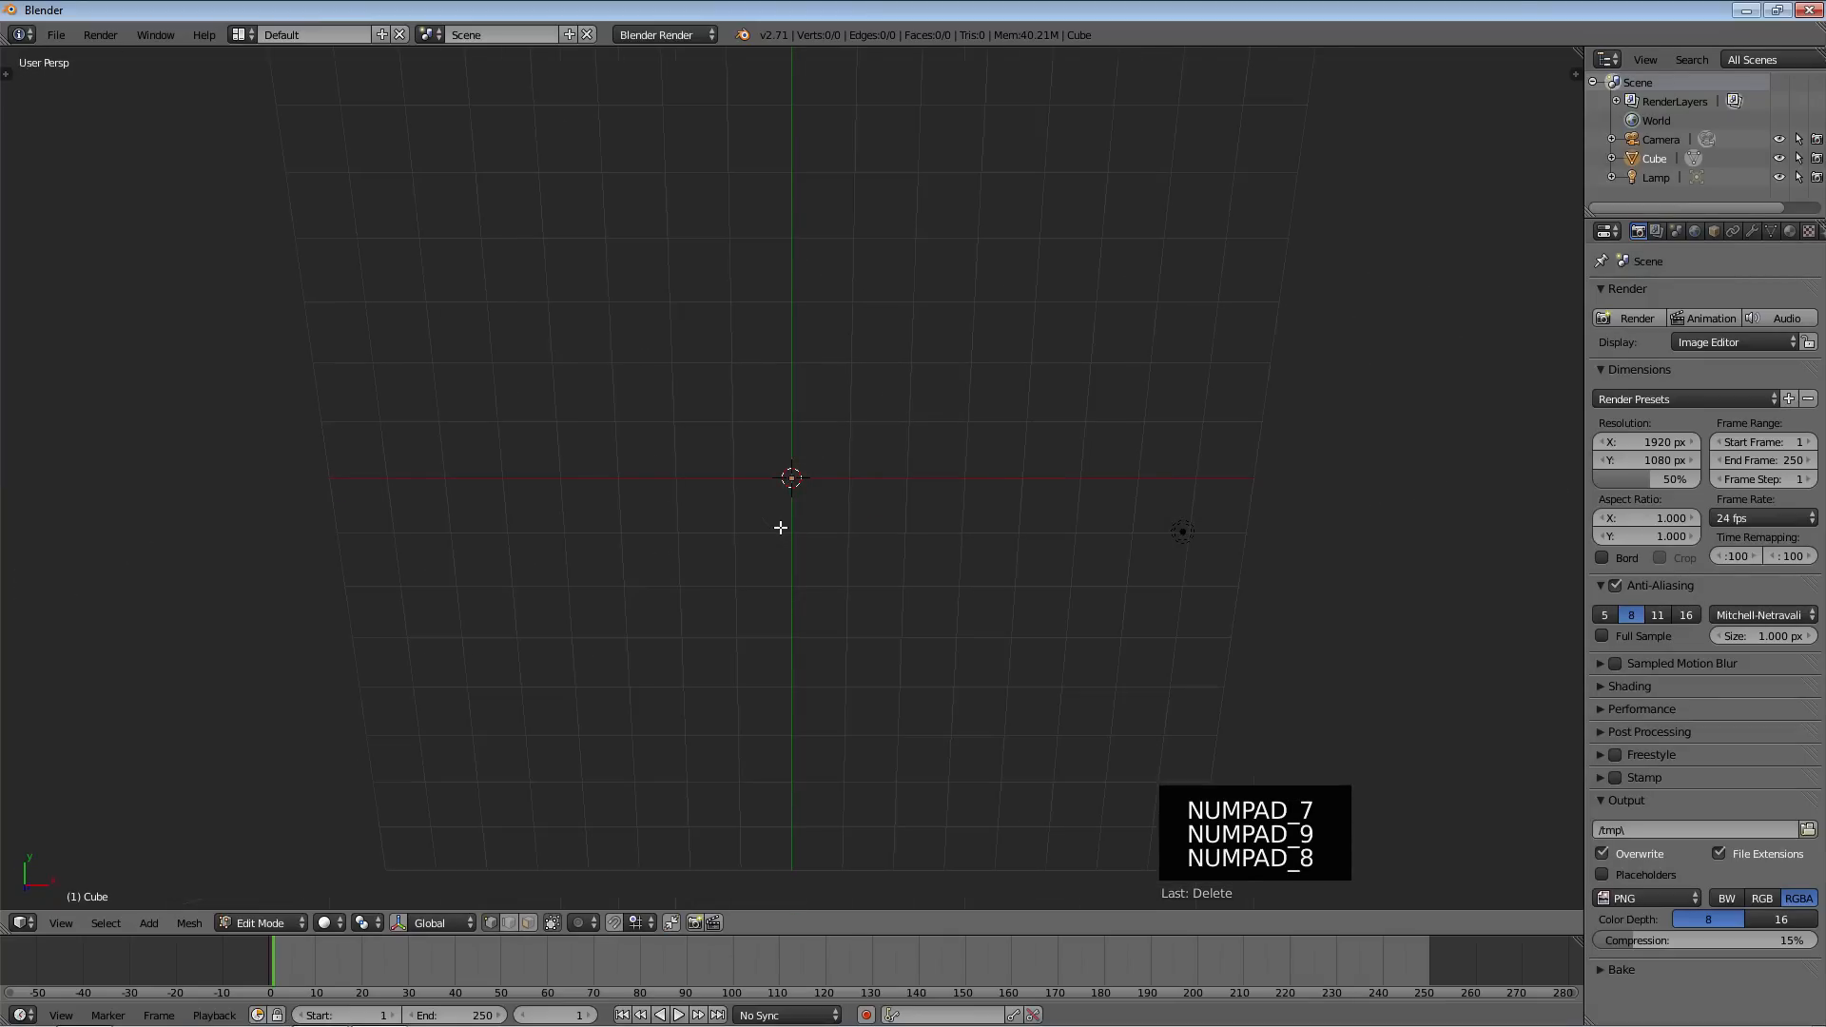
pyautogui.press('KP_9')
pyautogui.press('KP_7')
pyautogui.press('KP_1')
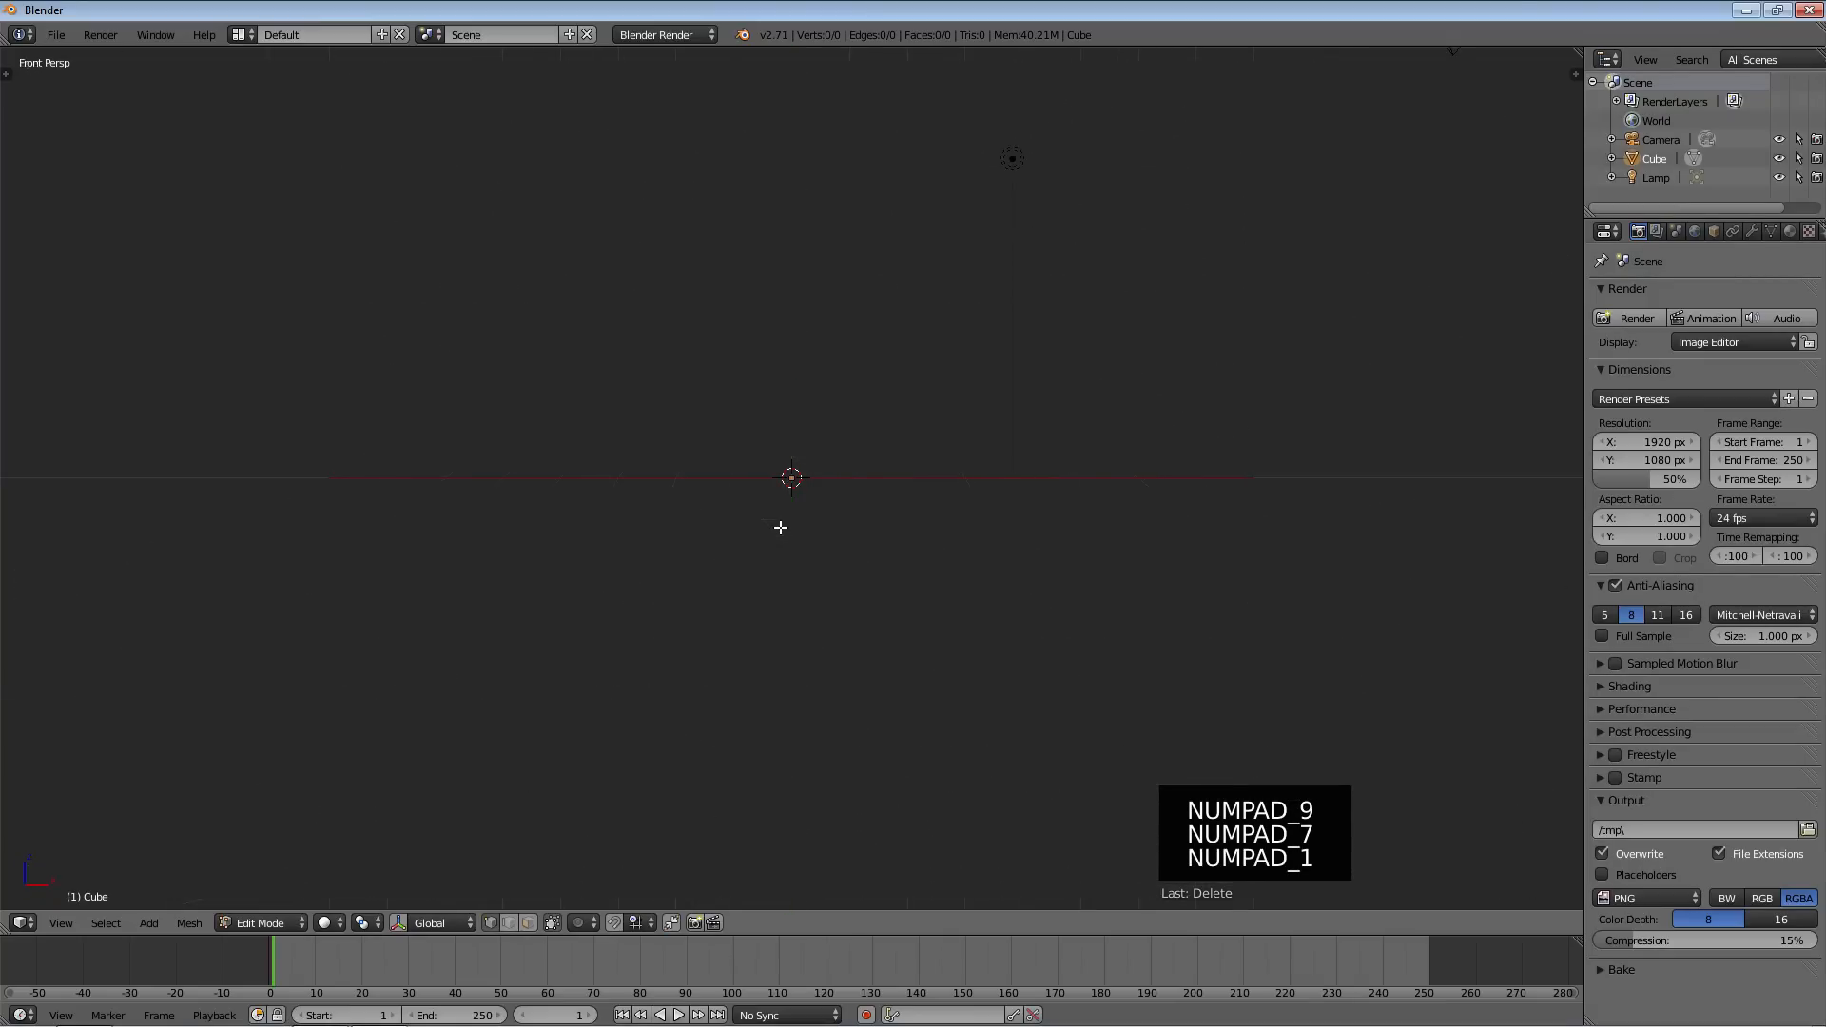
pyautogui.press('KP_3')
pyautogui.press('KP_4')
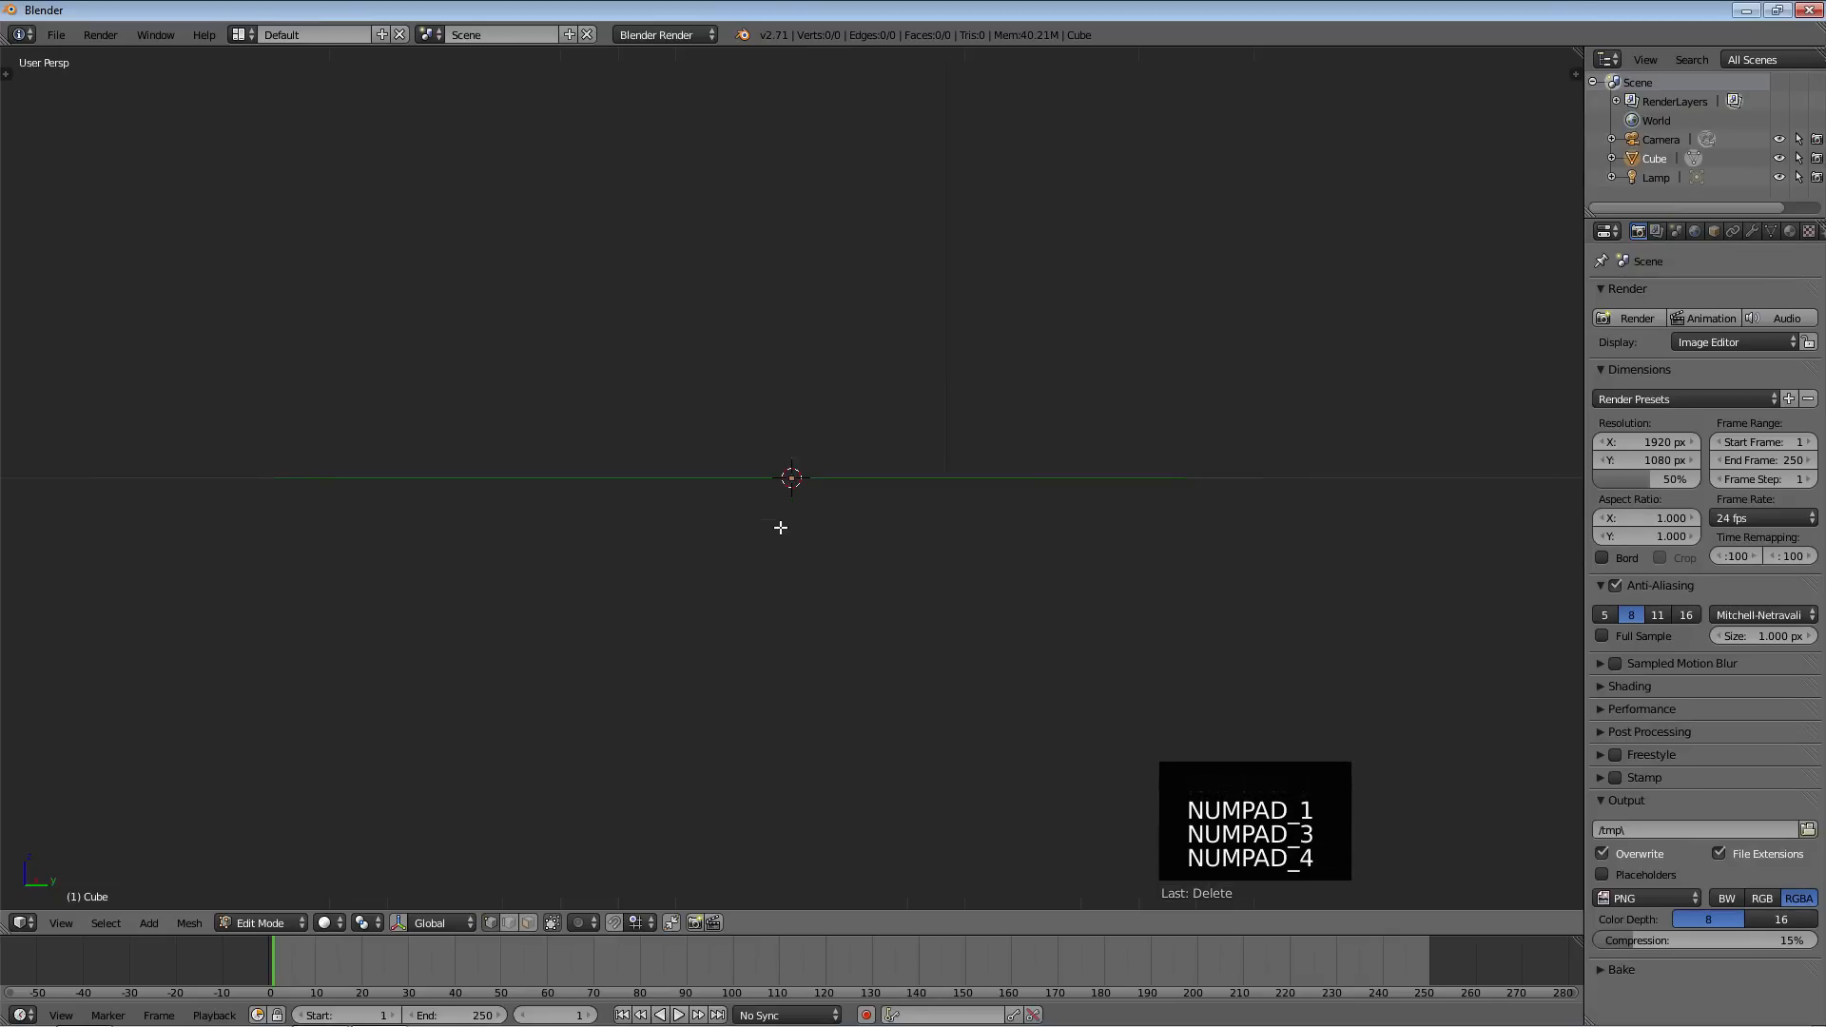
pyautogui.press('KP_6')
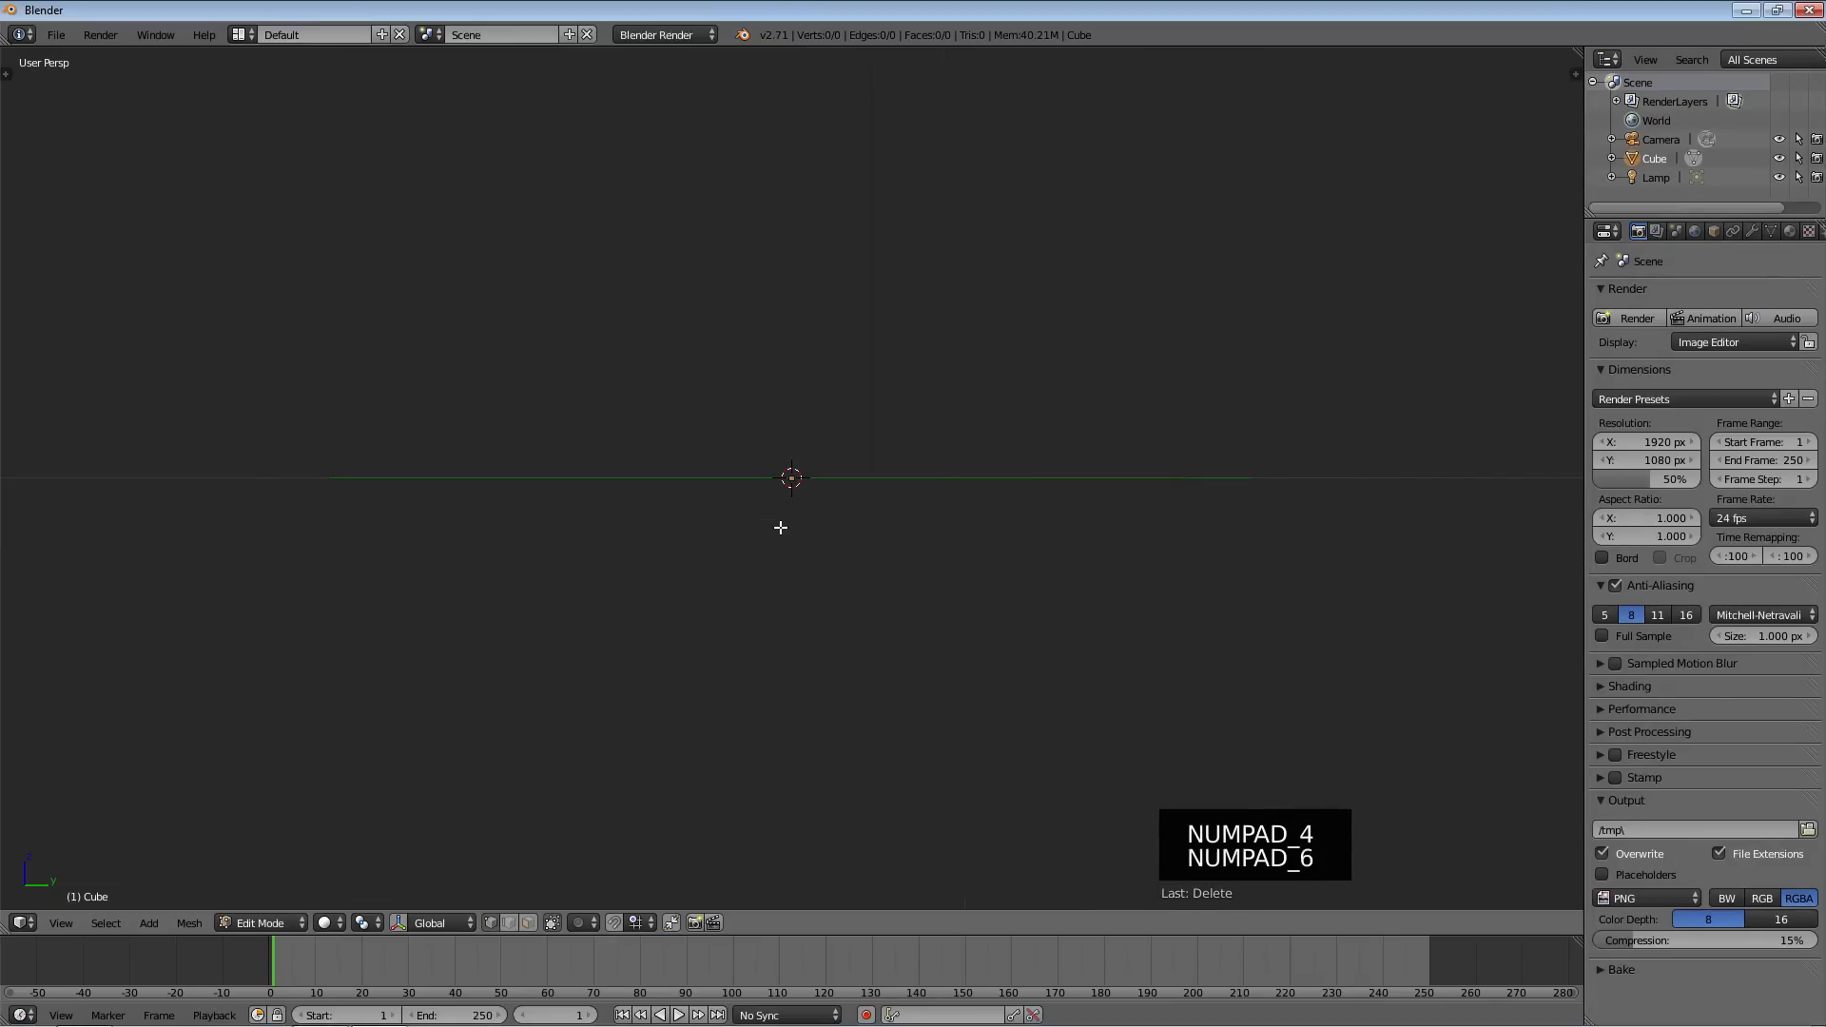
pyautogui.press('KP_7')
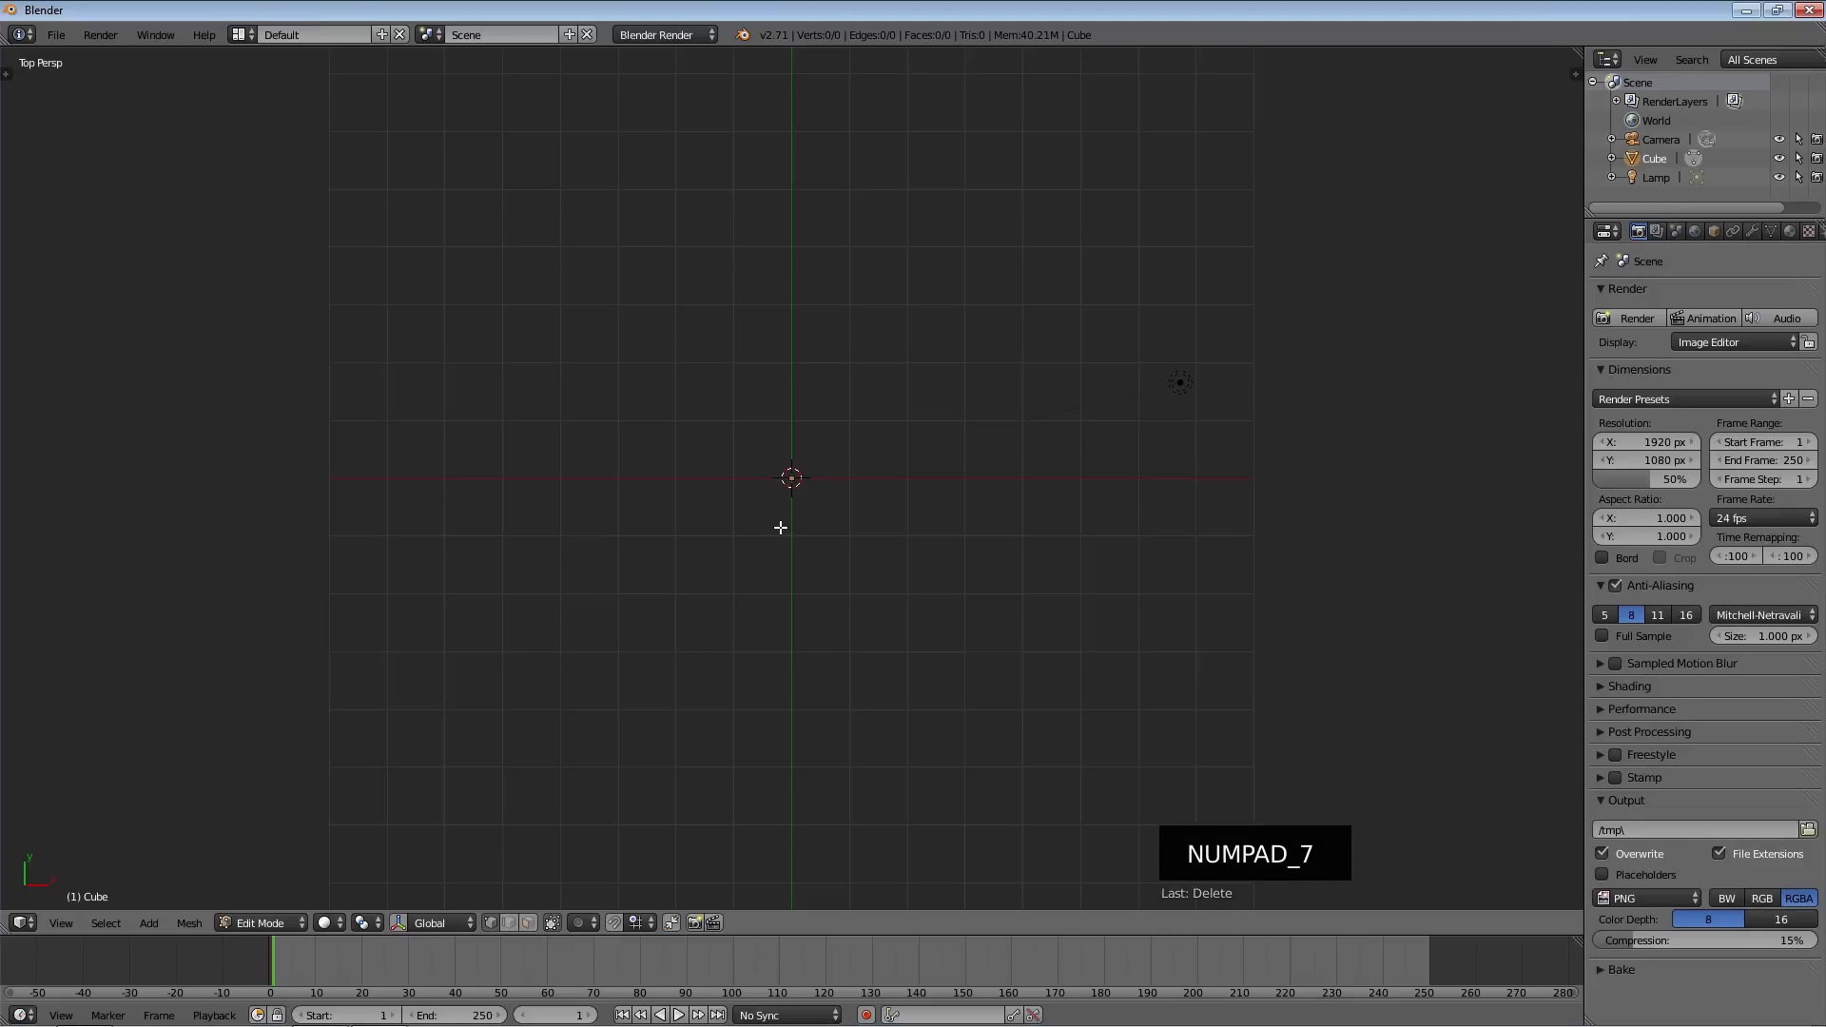
pyautogui.press('KP_2')
pyautogui.press('KP_1')
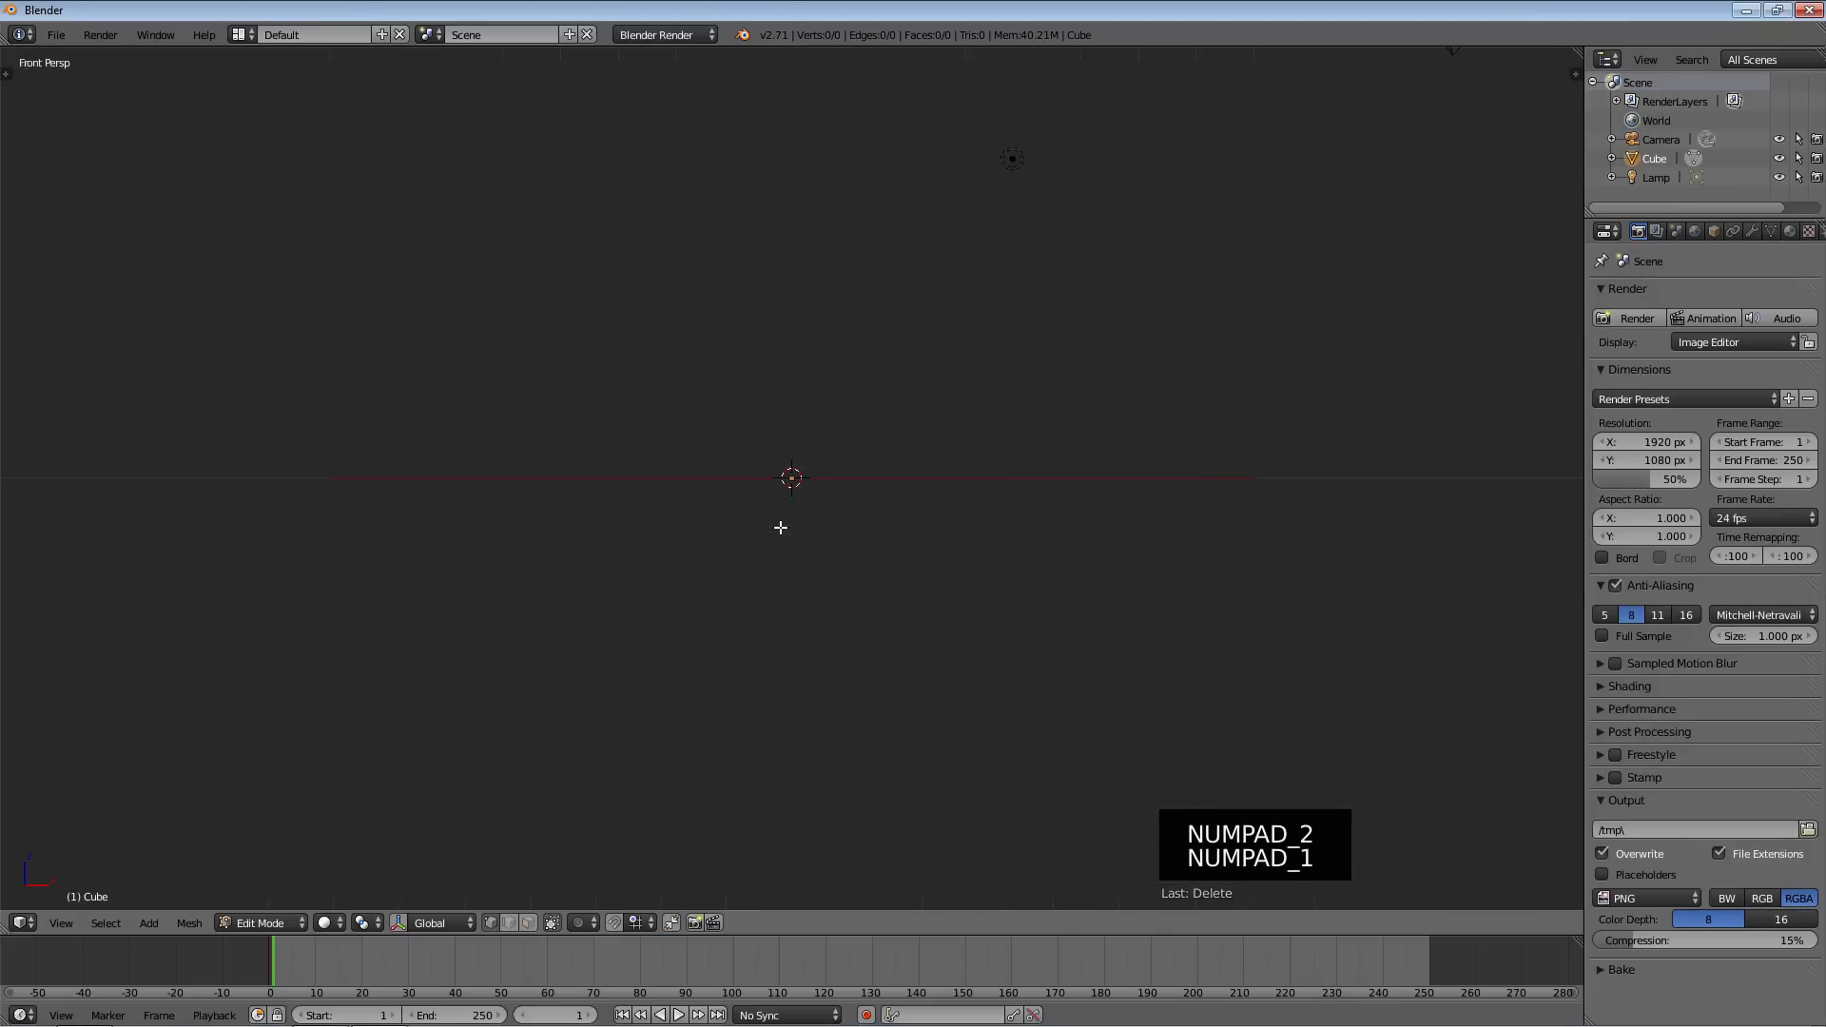
pyautogui.press('KP_1')
pyautogui.press('KP_1')
pyautogui.press('KP_3')
pyautogui.press('KP_7')
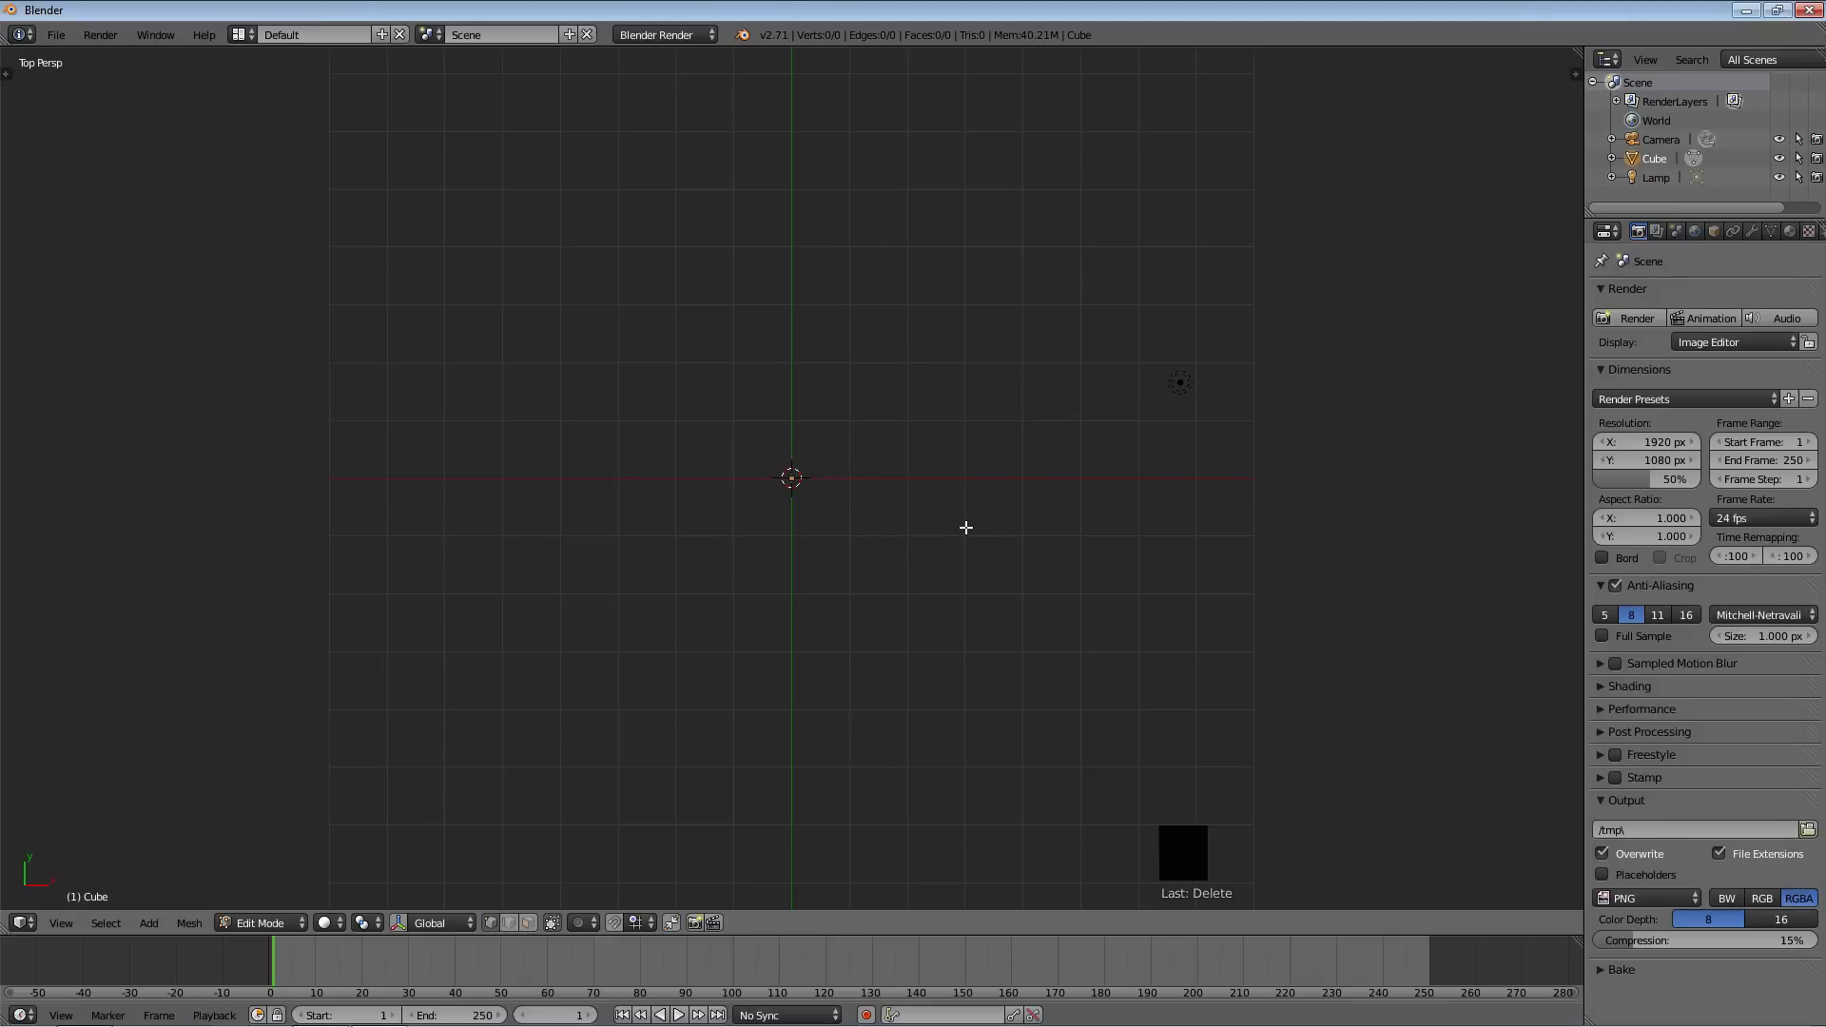
pyautogui.press('KP_7')
# Practise zooming the top view in and out and panning it sideways and vertically around the 3D cursor
pyautogui.scroll(-4, 792, 479)
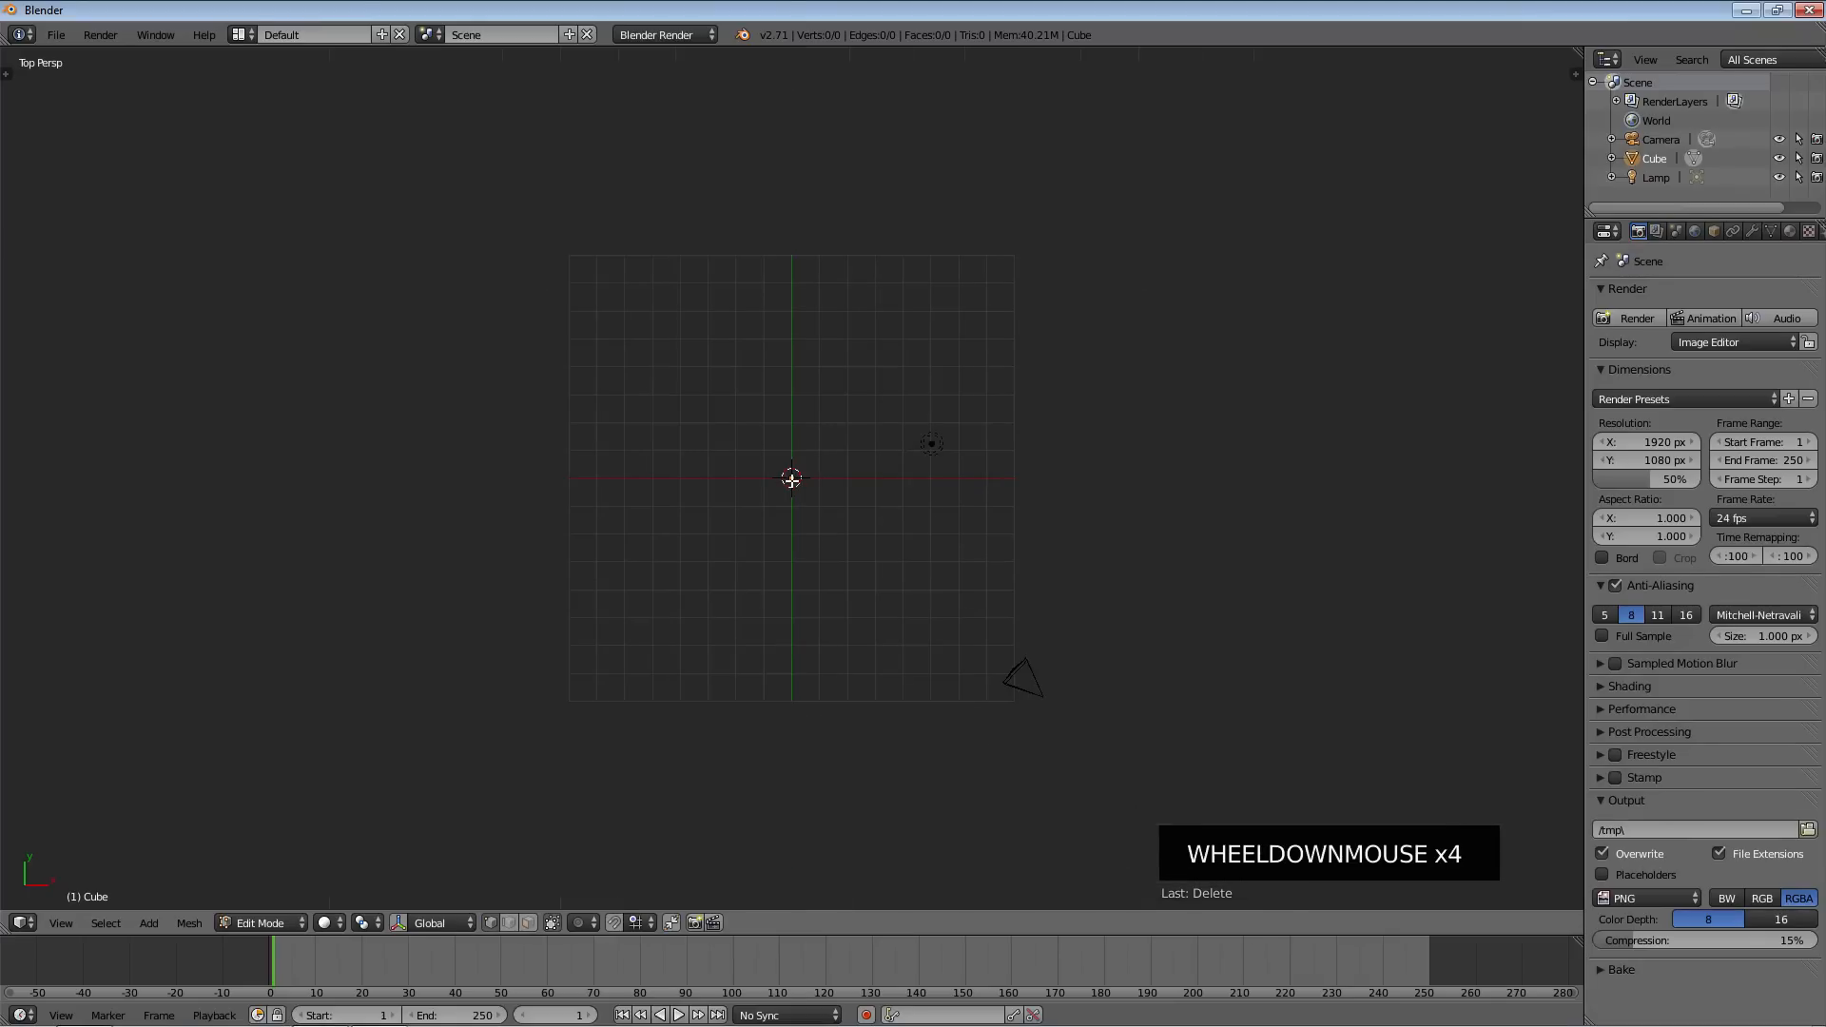
pyautogui.scroll(6, 791, 479)
pyautogui.scroll(-3, 787, 487)
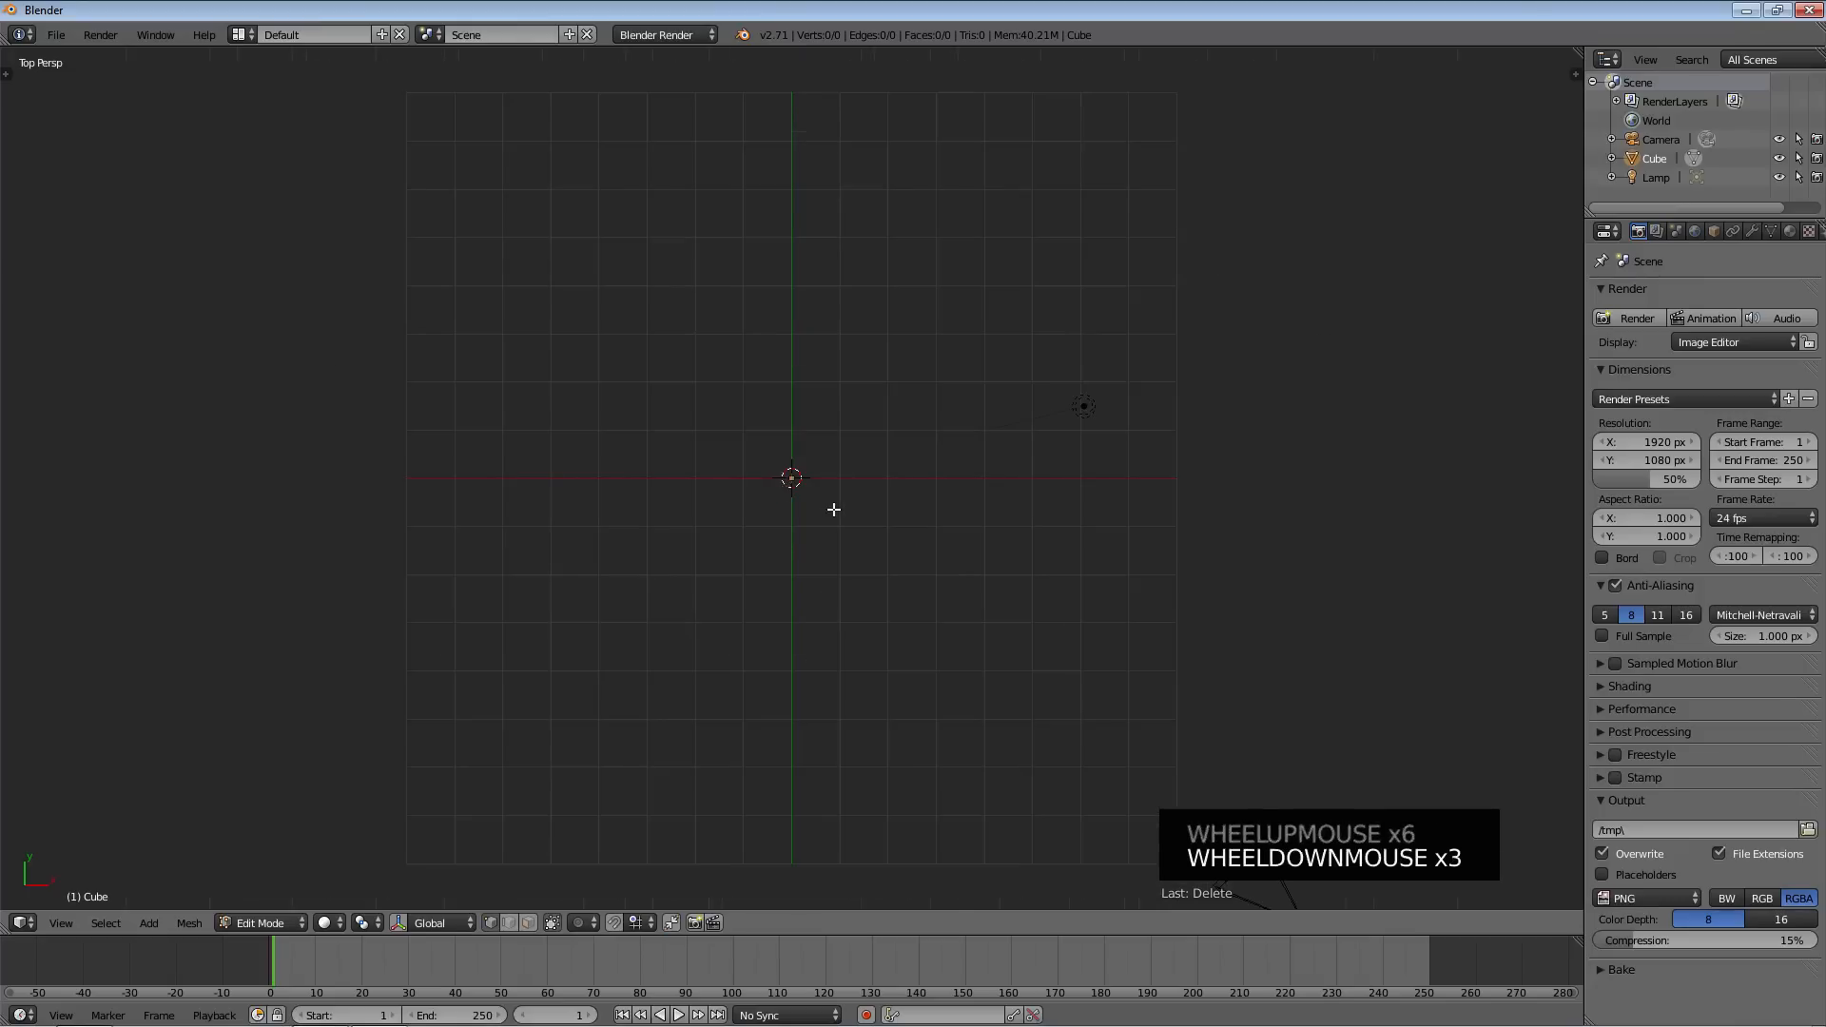
pyautogui.scroll(6, 721, 538)
pyautogui.scroll(-6, 799, 487)
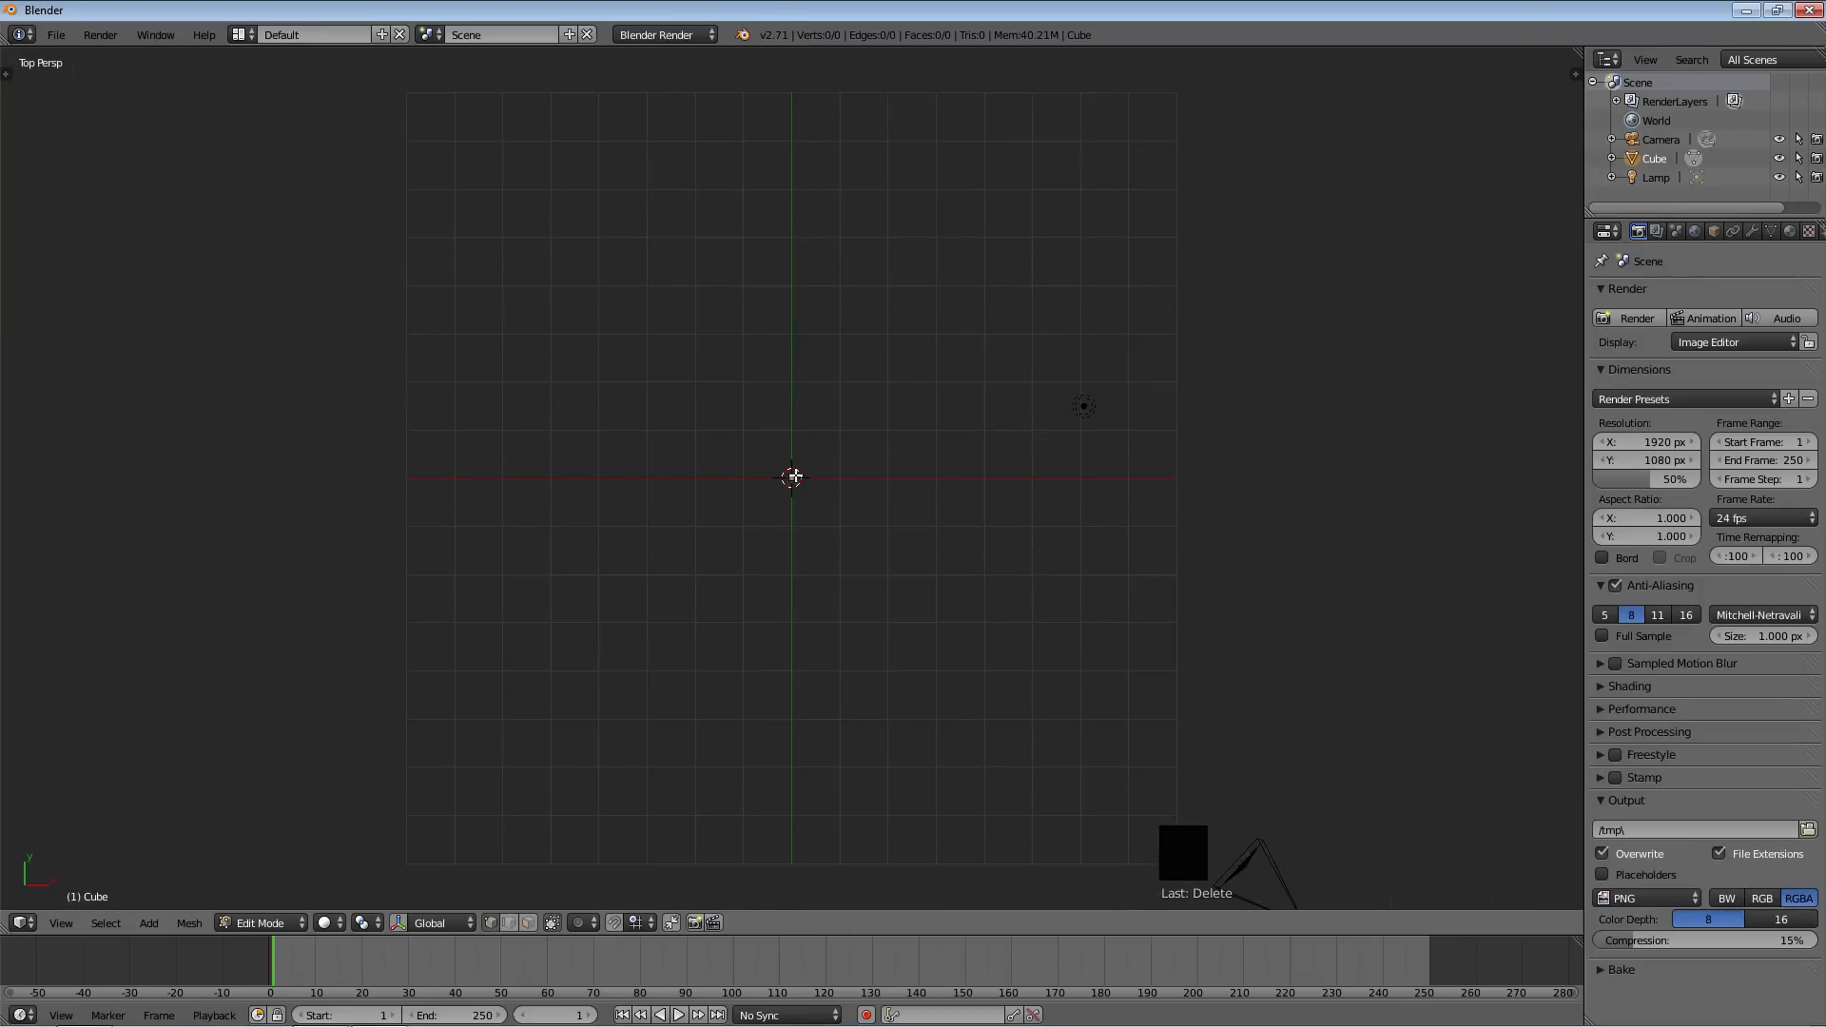
pyautogui.keyDown('ctrl'); pyautogui.scroll(1, 793, 476); pyautogui.keyUp('ctrl')
pyautogui.keyDown('ctrl'); pyautogui.scroll(-1, 793, 476); pyautogui.keyUp('ctrl')
pyautogui.keyDown('ctrl'); pyautogui.scroll(1, 793, 477); pyautogui.keyUp('ctrl')
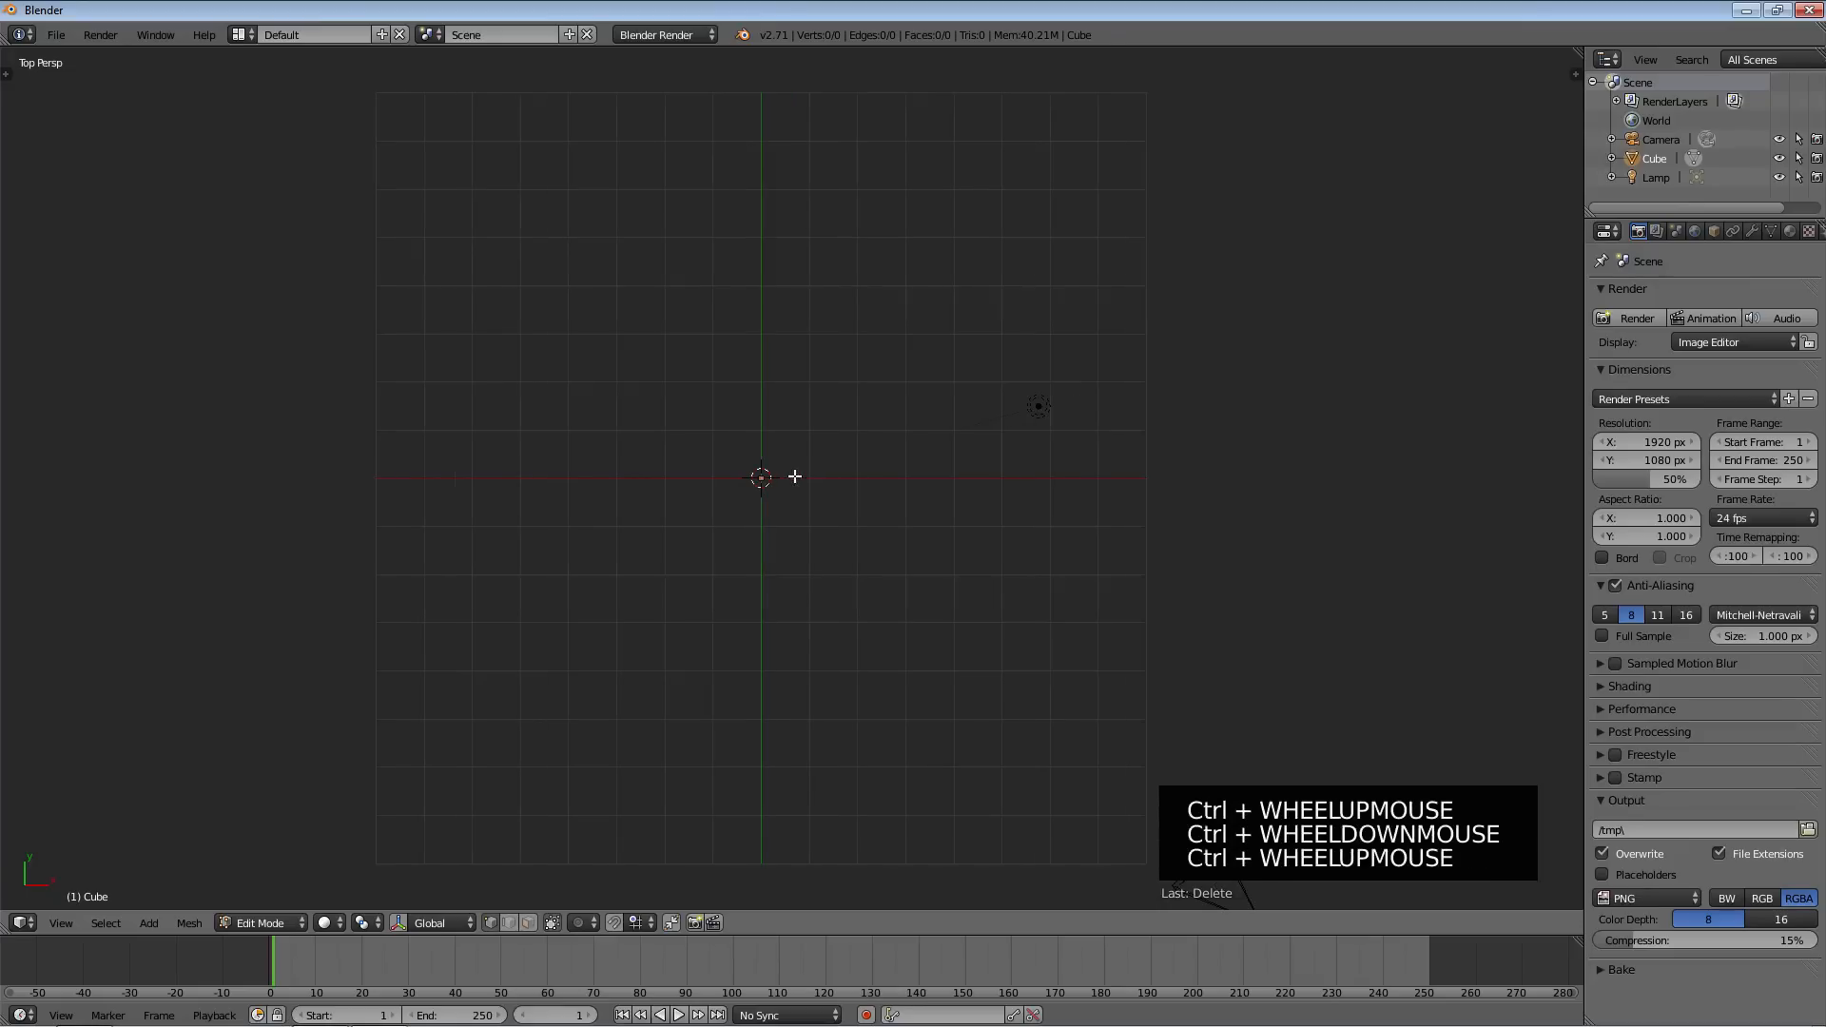
pyautogui.keyDown('ctrl'); pyautogui.scroll(-4, 794, 476); pyautogui.keyUp('ctrl')
pyautogui.keyDown('ctrl'); pyautogui.scroll(3, 793, 477); pyautogui.keyUp('ctrl')
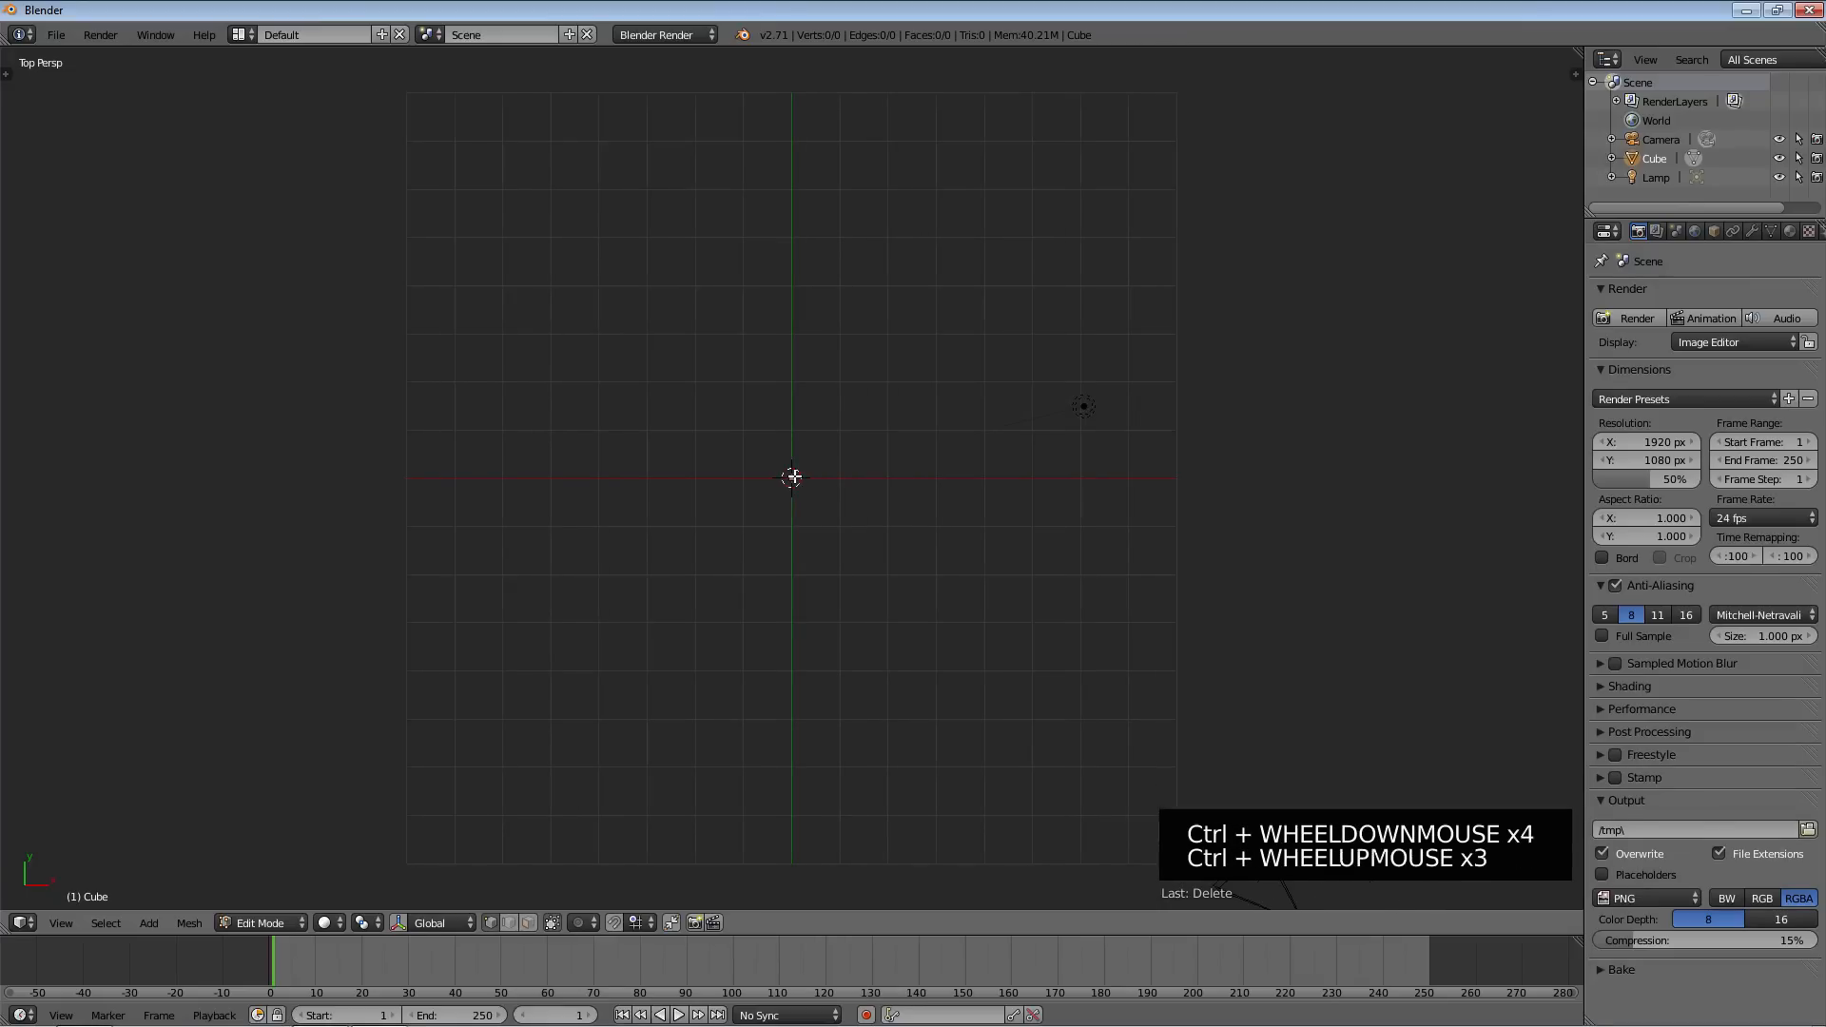
pyautogui.keyDown('shift'); pyautogui.scroll(3, 795, 477); pyautogui.keyUp('shift')
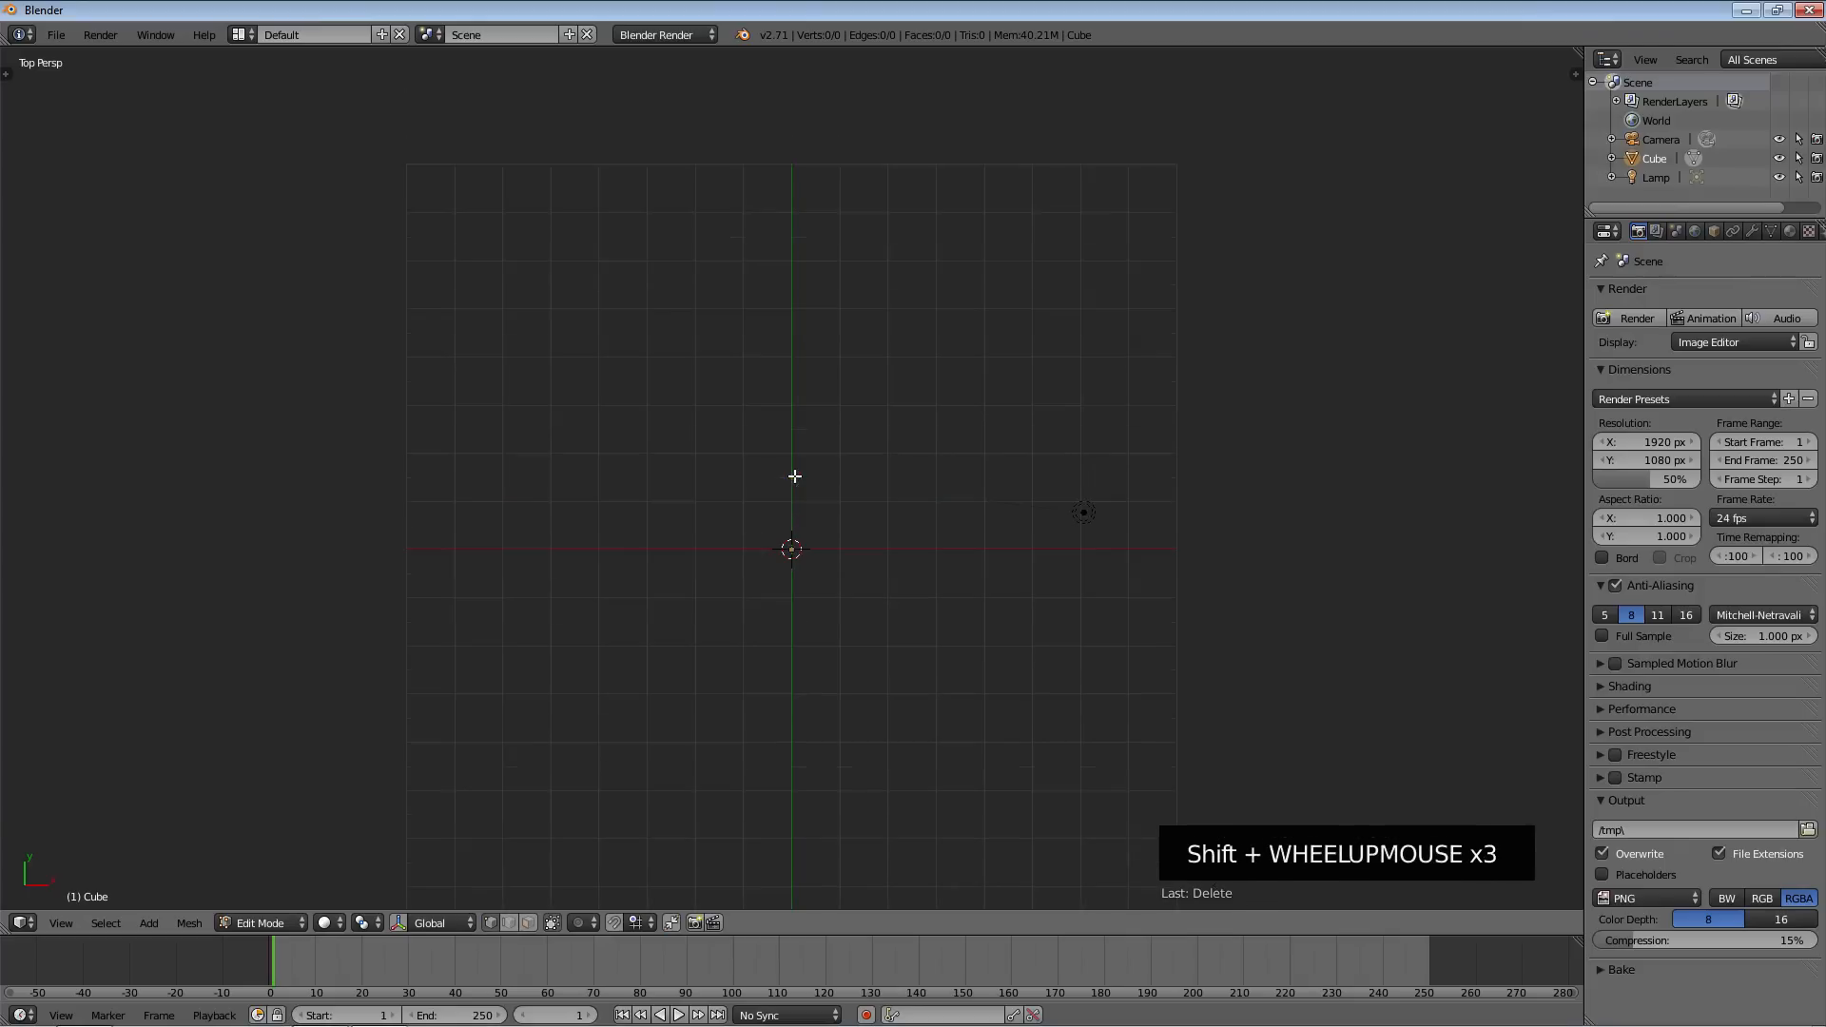
pyautogui.keyDown('shift'); pyautogui.scroll(1, 795, 476); pyautogui.keyUp('shift')
pyautogui.keyDown('shift'); pyautogui.scroll(-4, 794, 477); pyautogui.keyUp('shift')
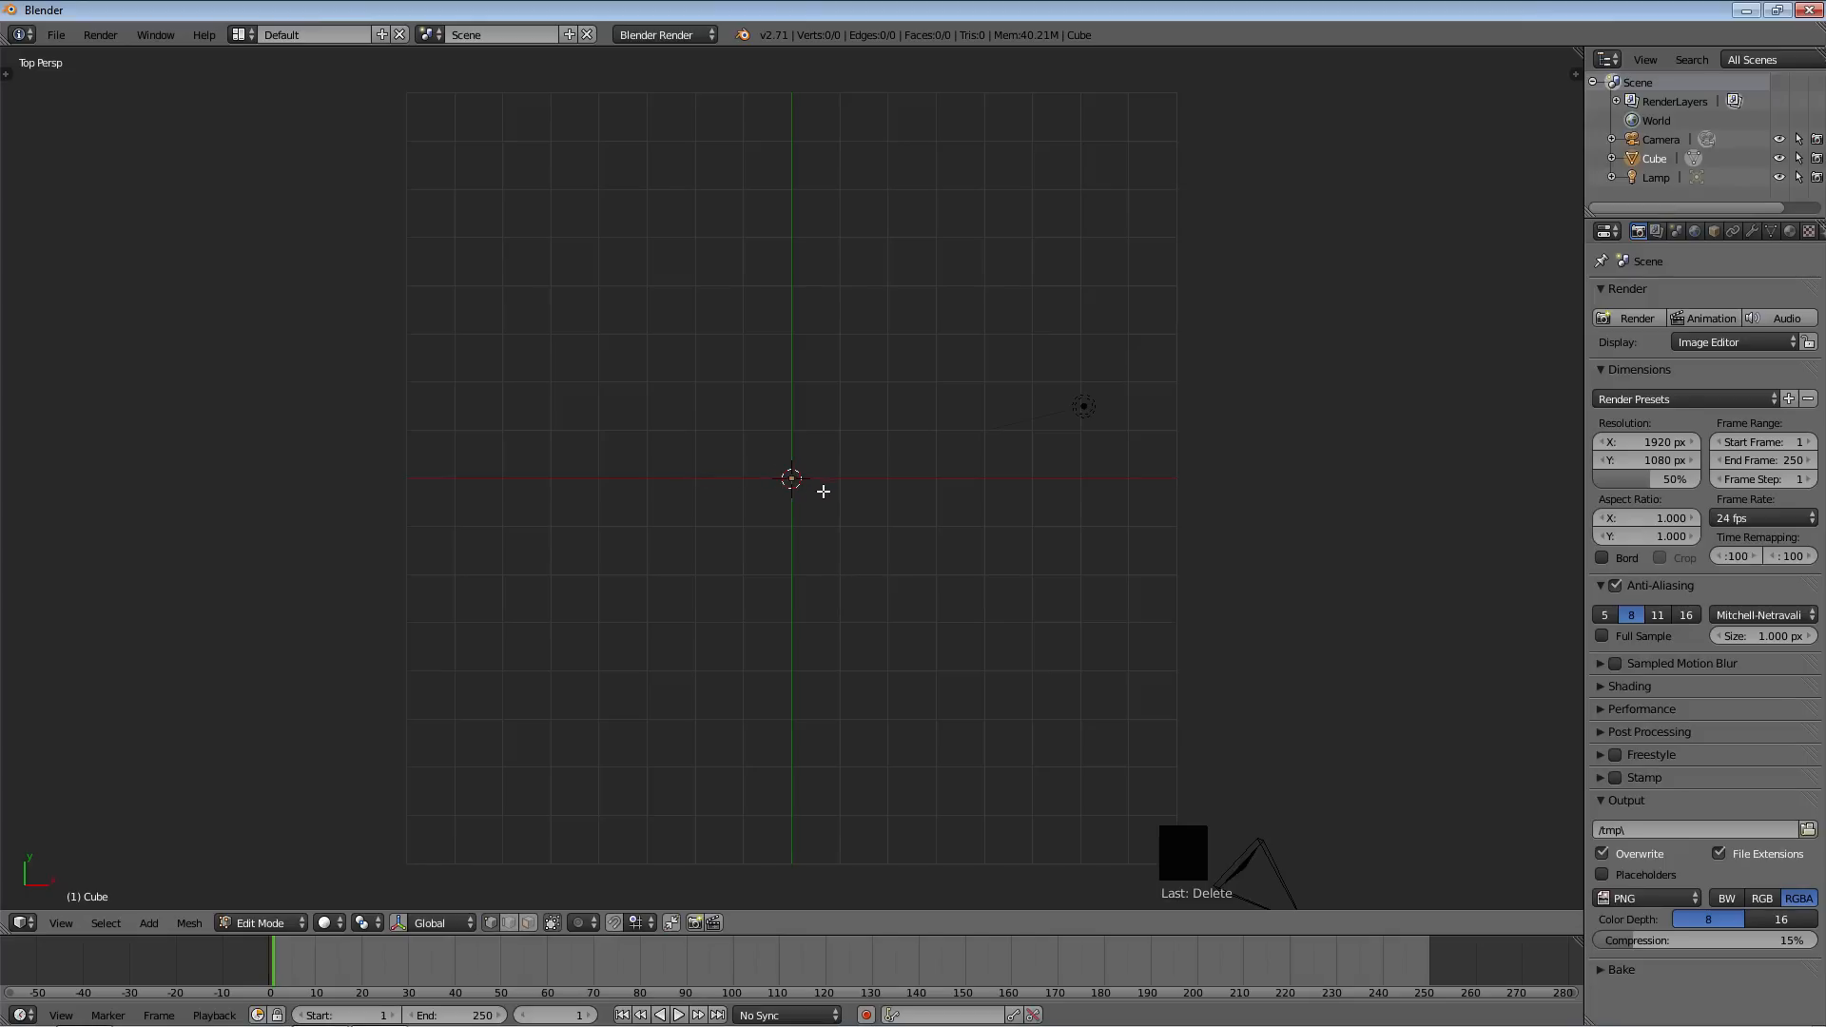
# Draw an open five-pointed star outline of ten connected vertices in top view, starting on the Y axis two grid squares above the origin
pyautogui.press('KP_7')
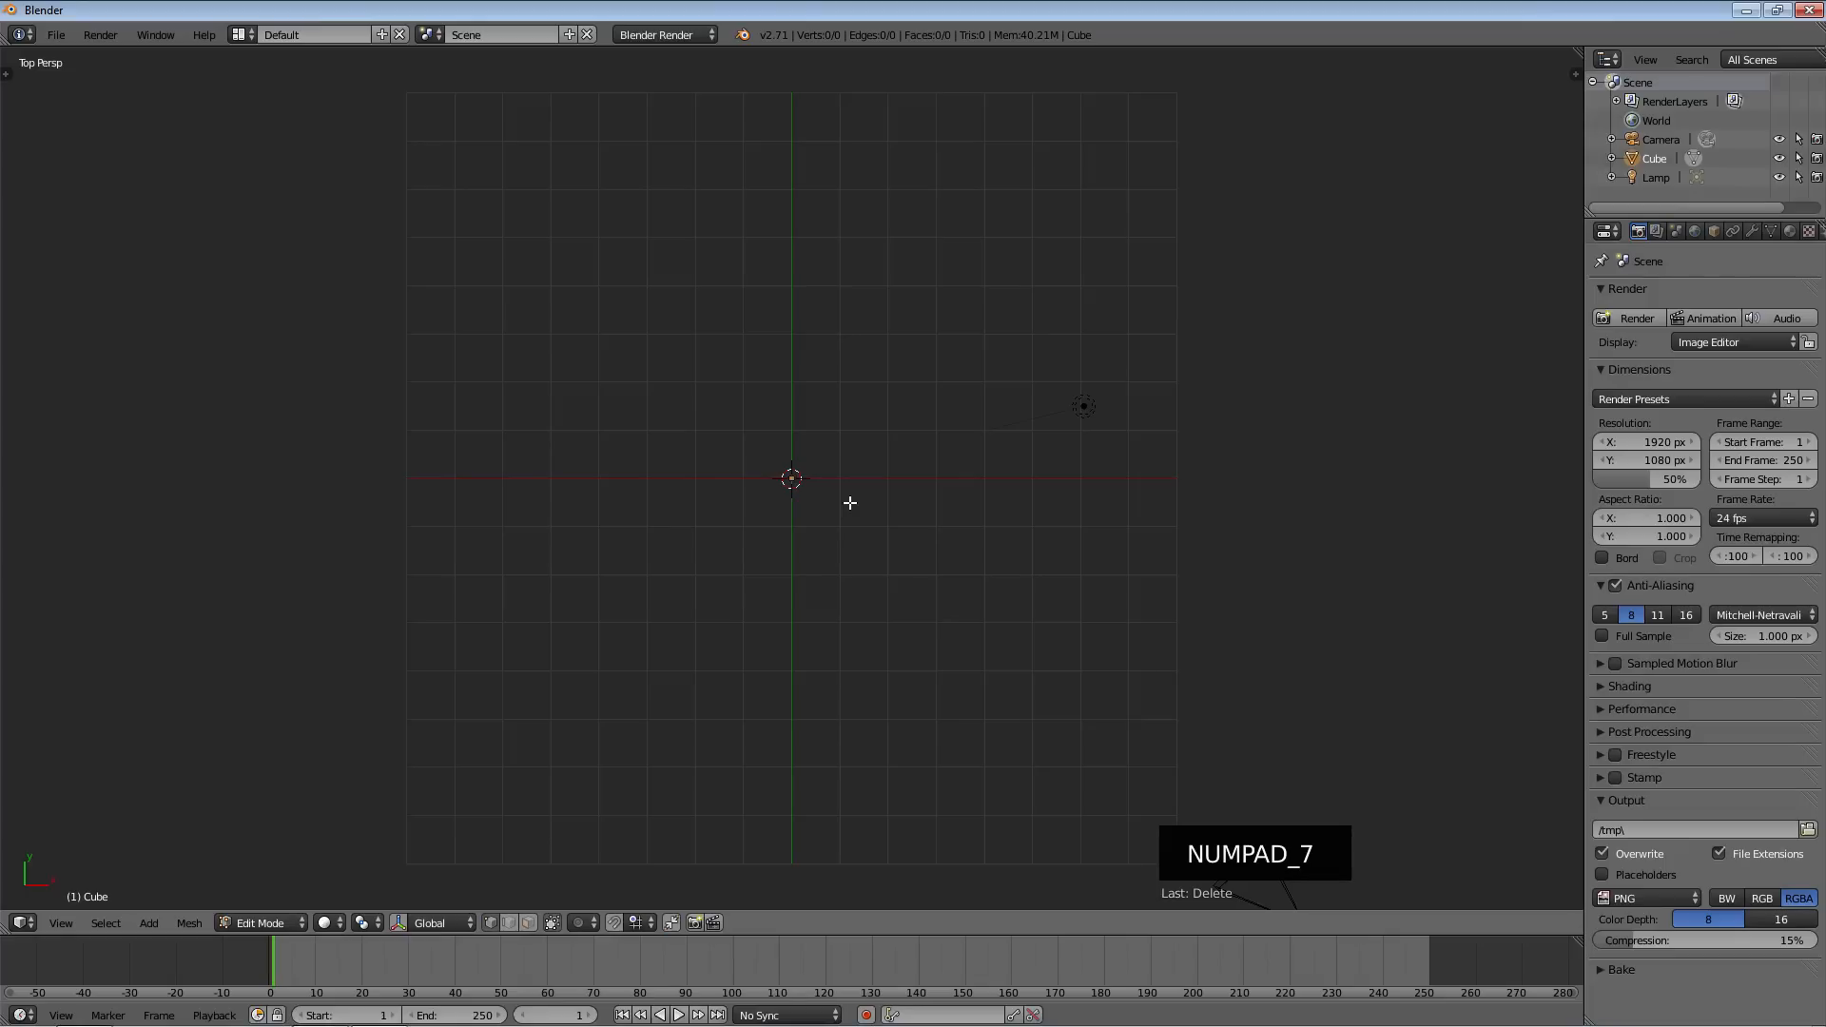
pyautogui.scroll(5, 894, 382)
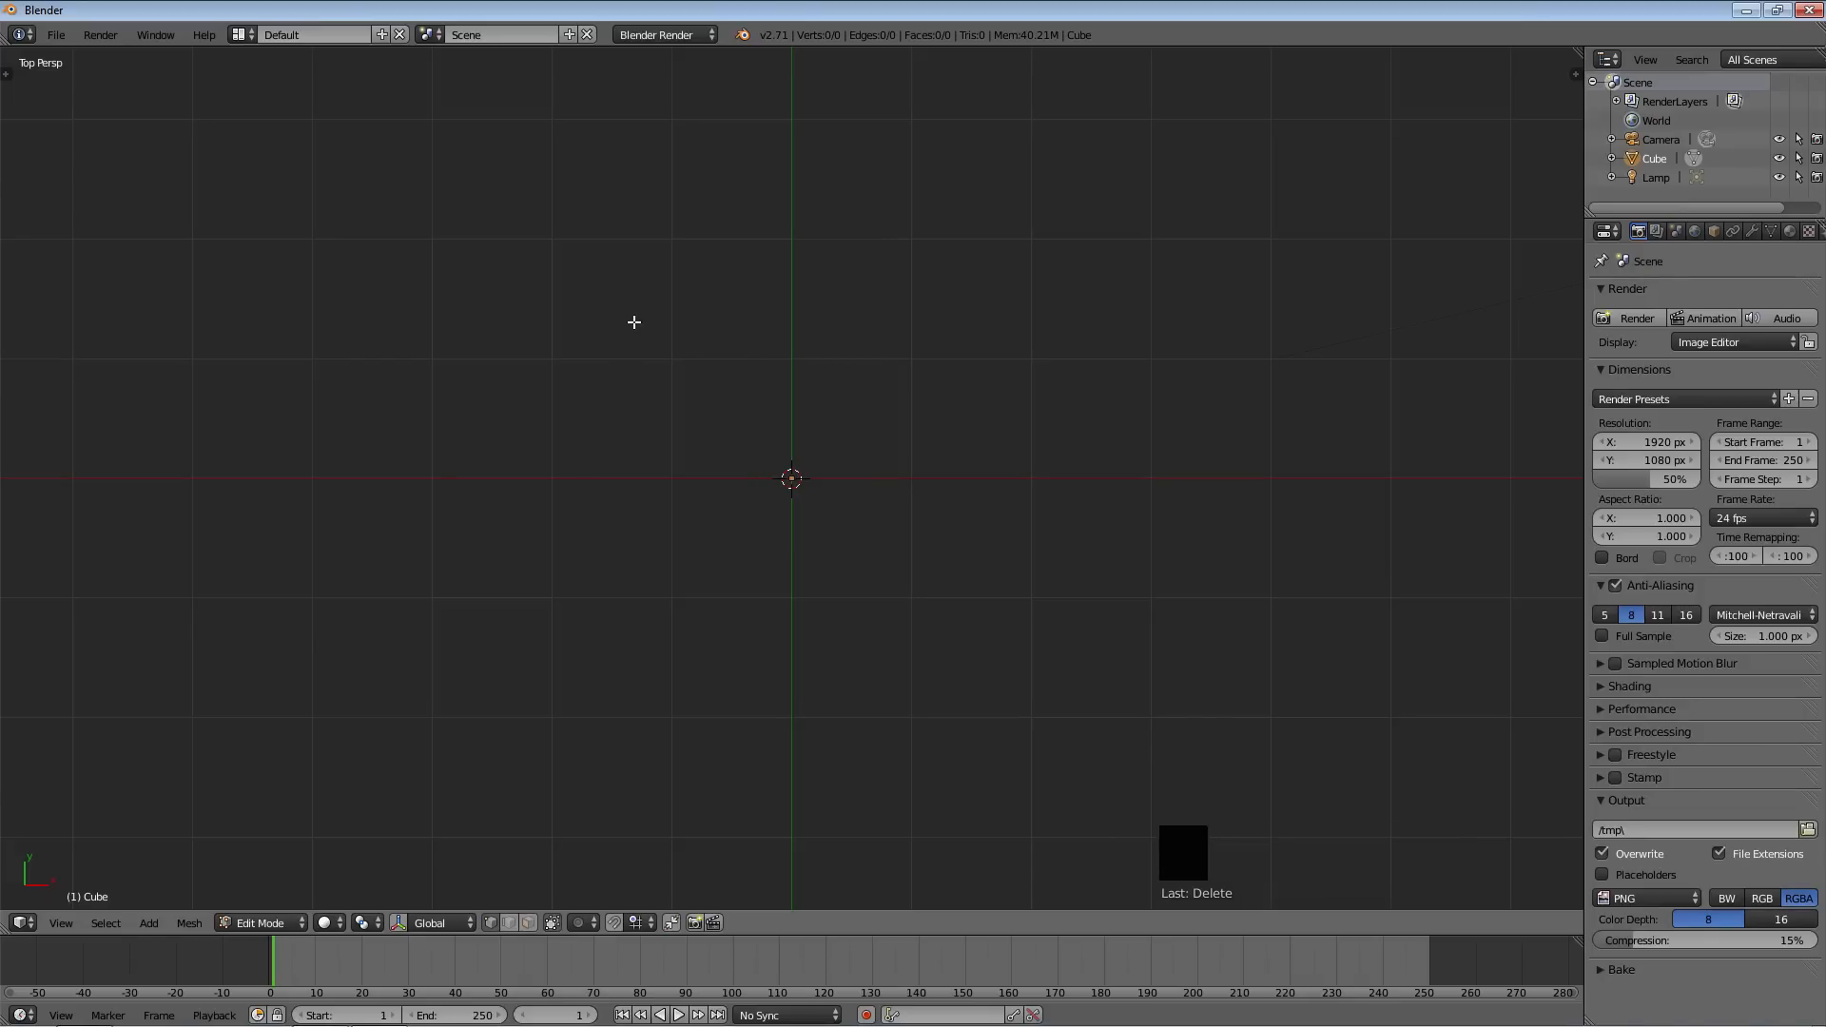
pyautogui.keyDown('ctrl'); pyautogui.click(792, 238); pyautogui.keyUp('ctrl')
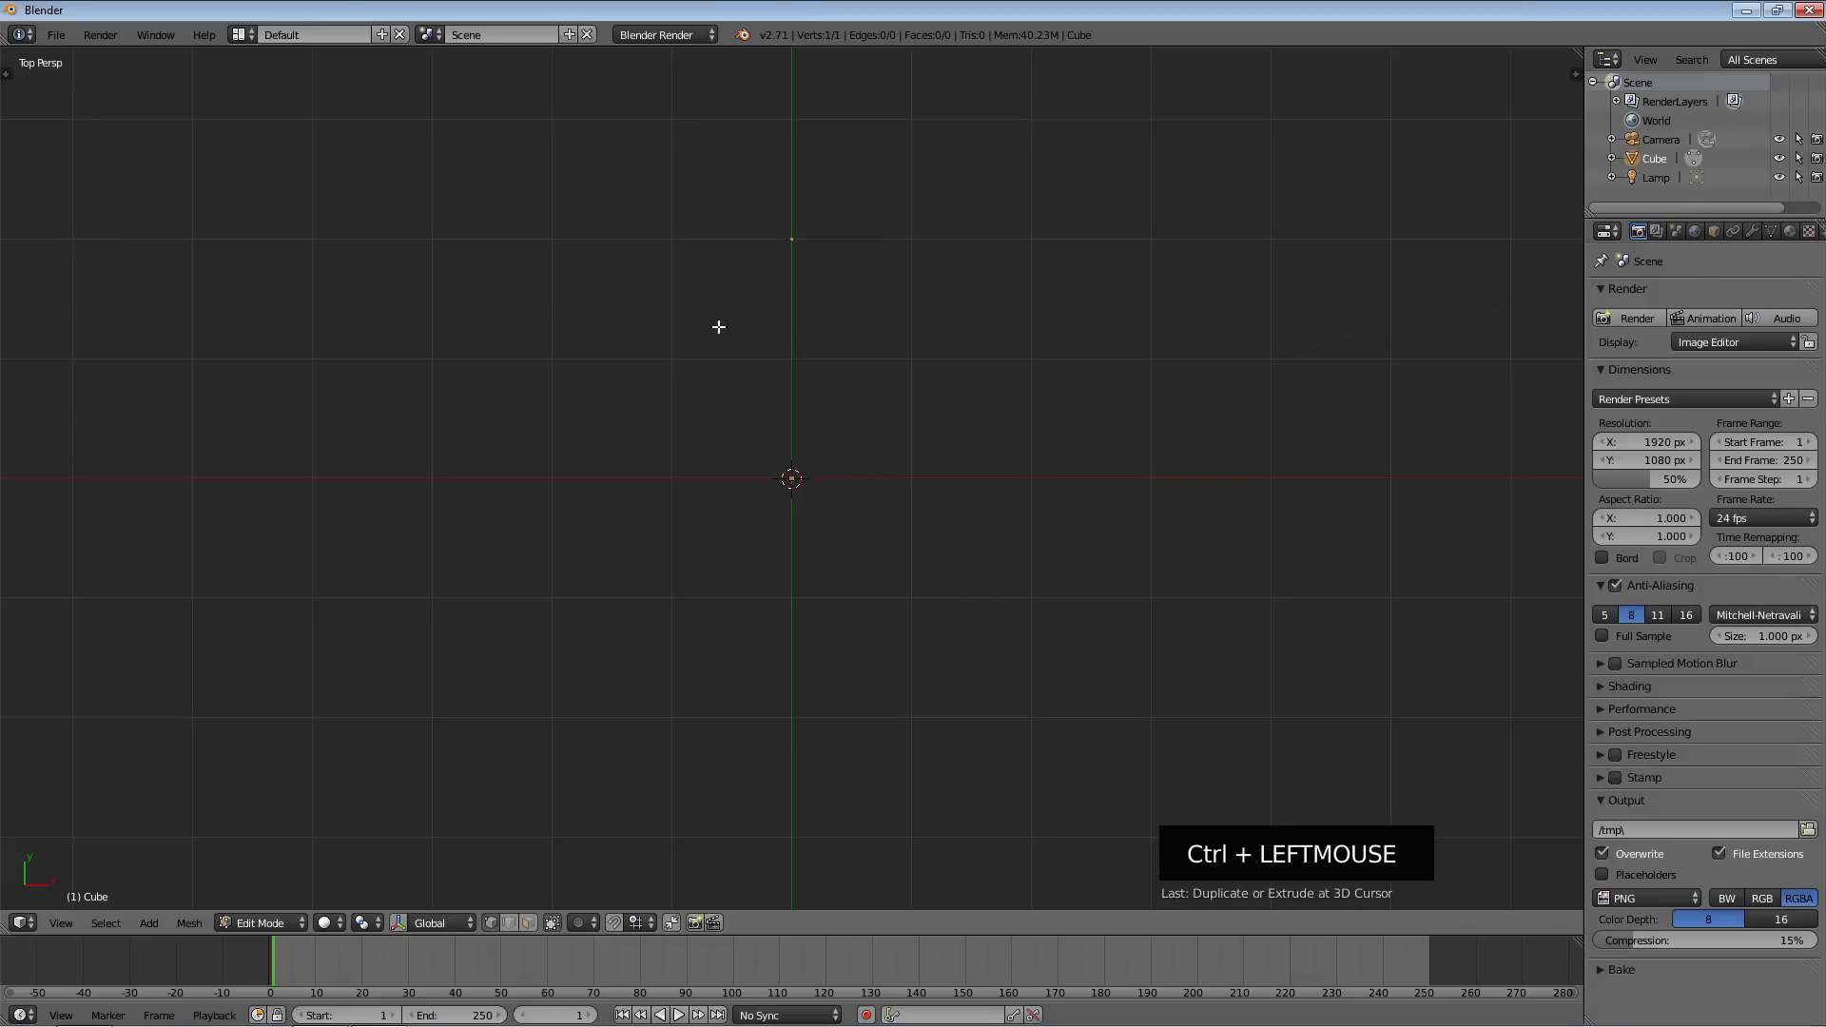
pyautogui.keyDown('ctrl'); pyautogui.click(762, 334); pyautogui.keyUp('ctrl')
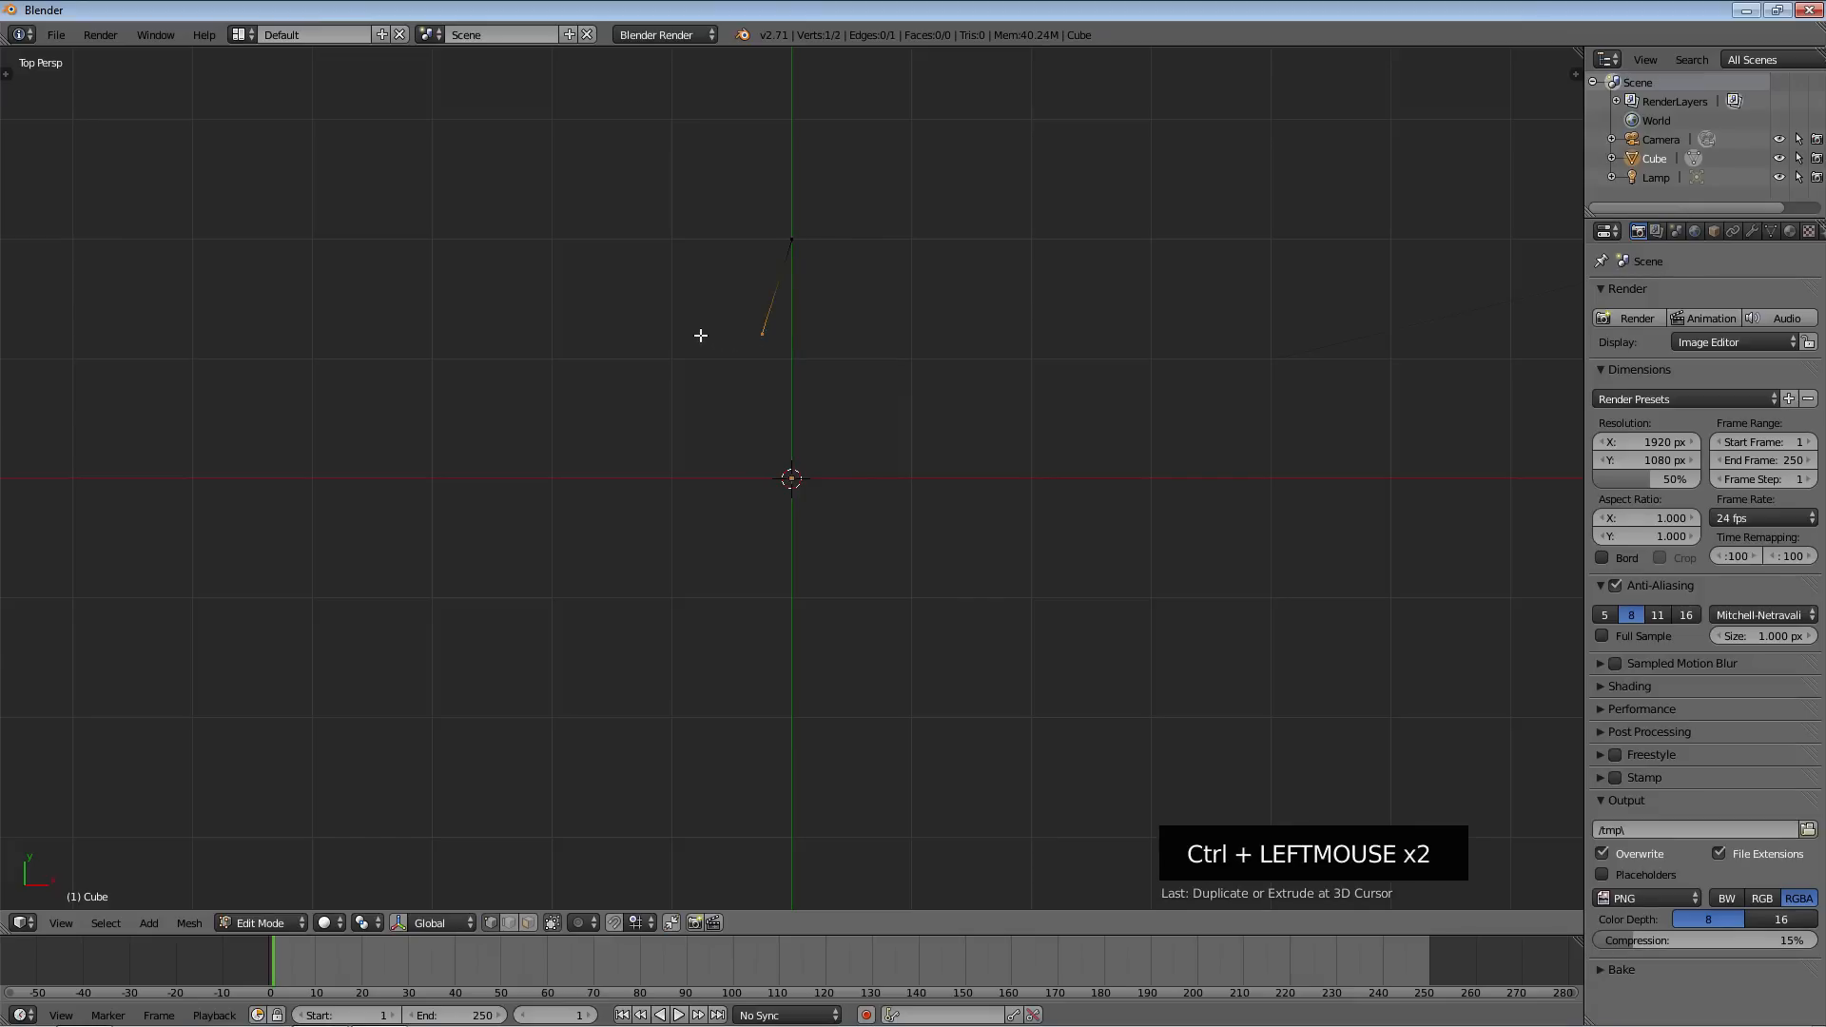
pyautogui.keyDown('ctrl'); pyautogui.click(648, 336); pyautogui.keyUp('ctrl')
pyautogui.keyDown('ctrl'); pyautogui.click(727, 411); pyautogui.keyUp('ctrl')
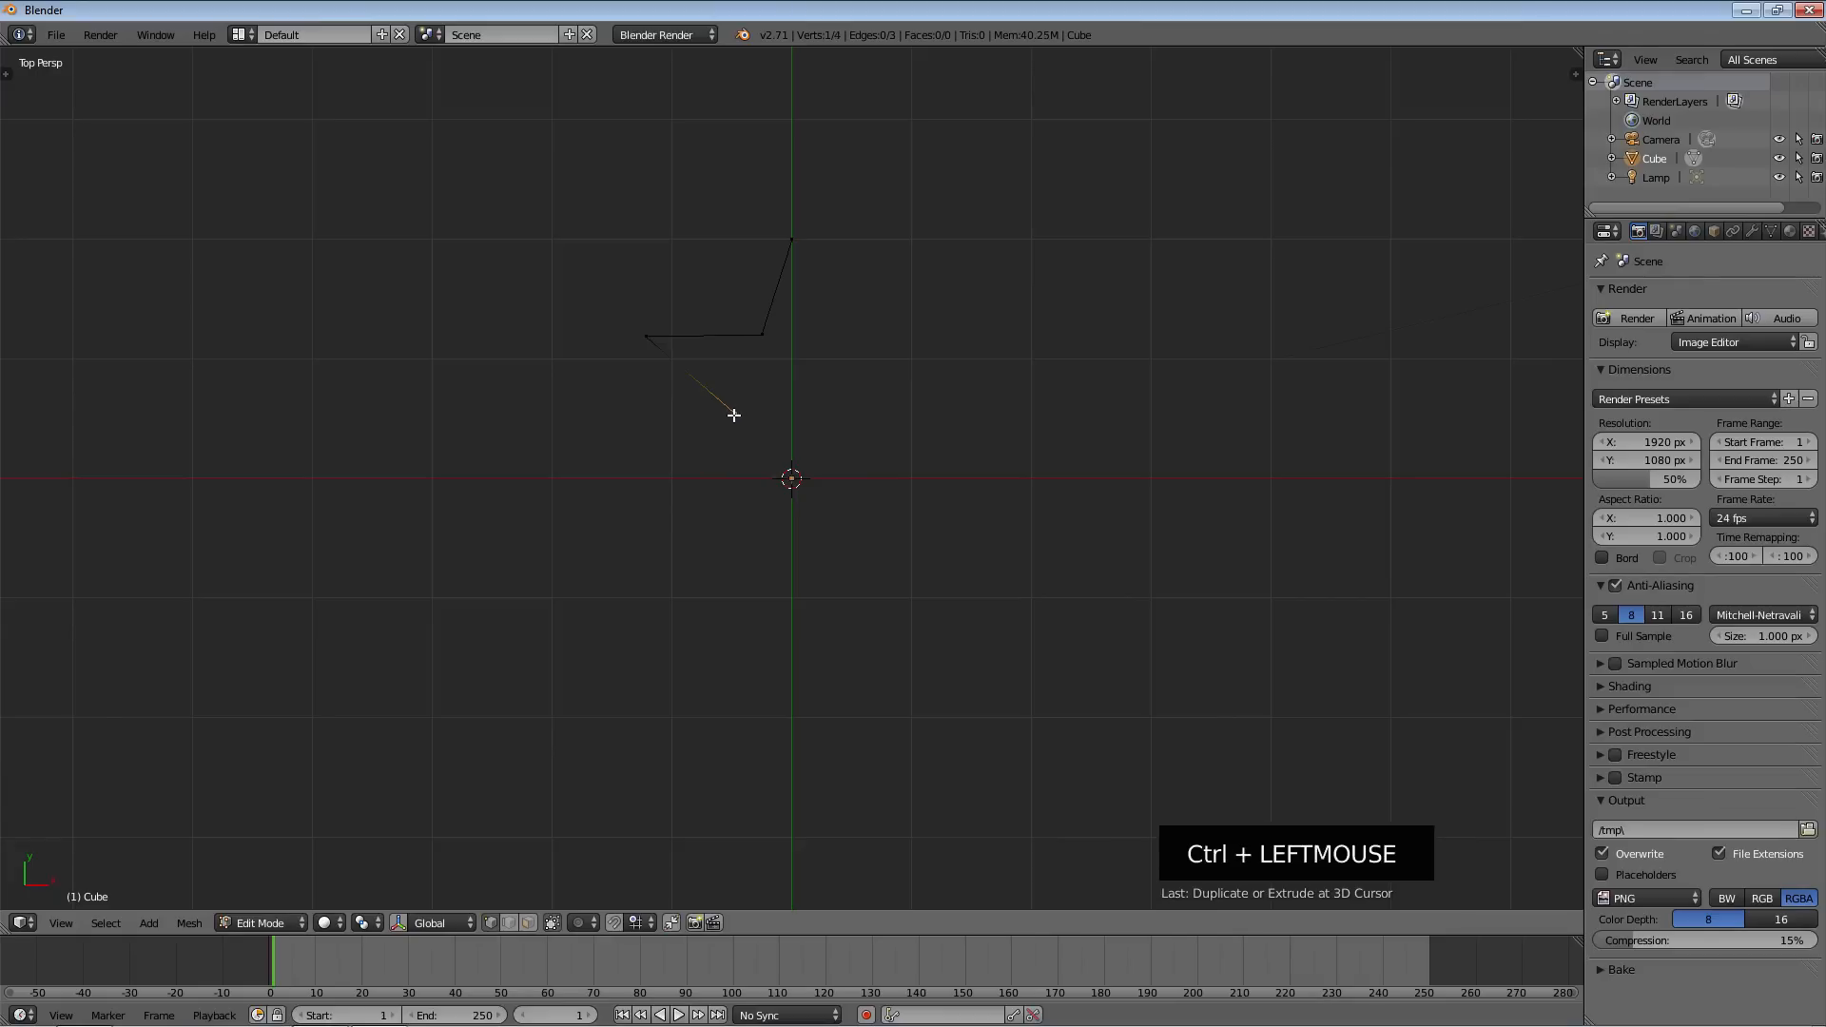
pyautogui.keyDown('ctrl'); pyautogui.click(676, 490); pyautogui.keyUp('ctrl')
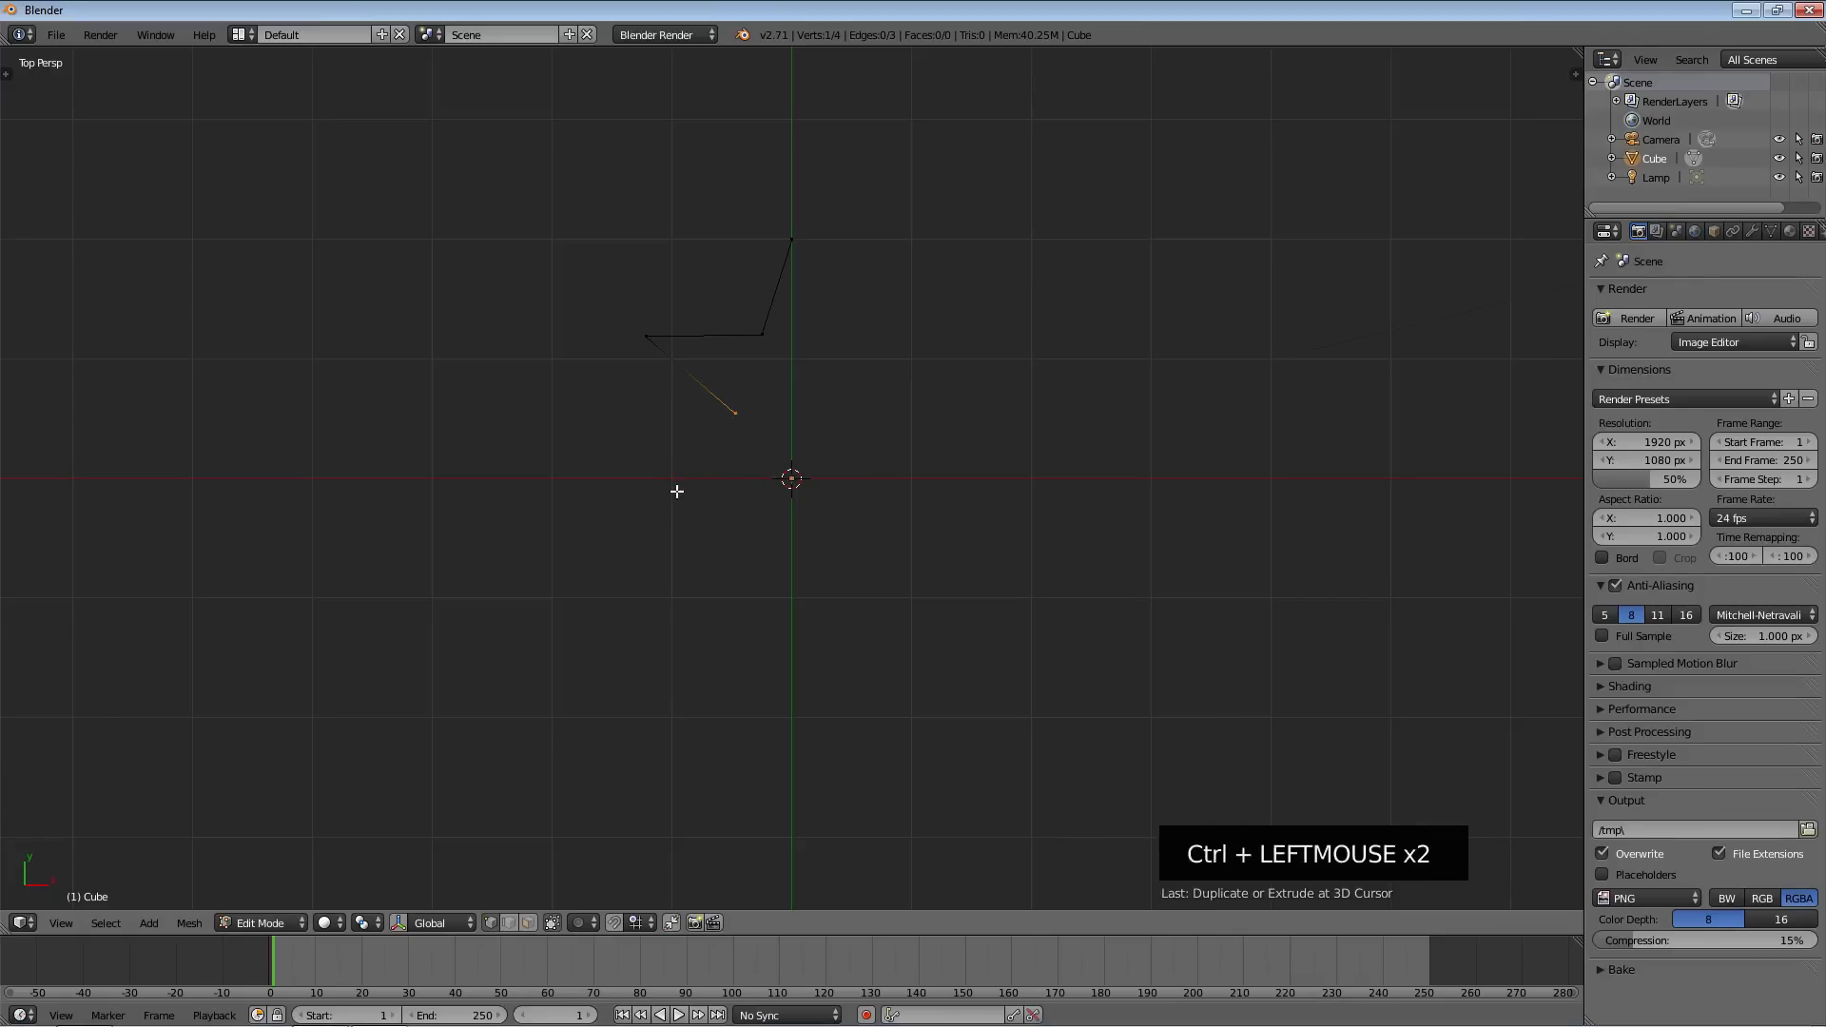
pyautogui.keyDown('ctrl'); pyautogui.click(794, 451); pyautogui.keyUp('ctrl')
pyautogui.keyDown('ctrl'); pyautogui.click(865, 487); pyautogui.keyUp('ctrl')
pyautogui.keyDown('ctrl'); pyautogui.click(828, 400); pyautogui.keyUp('ctrl')
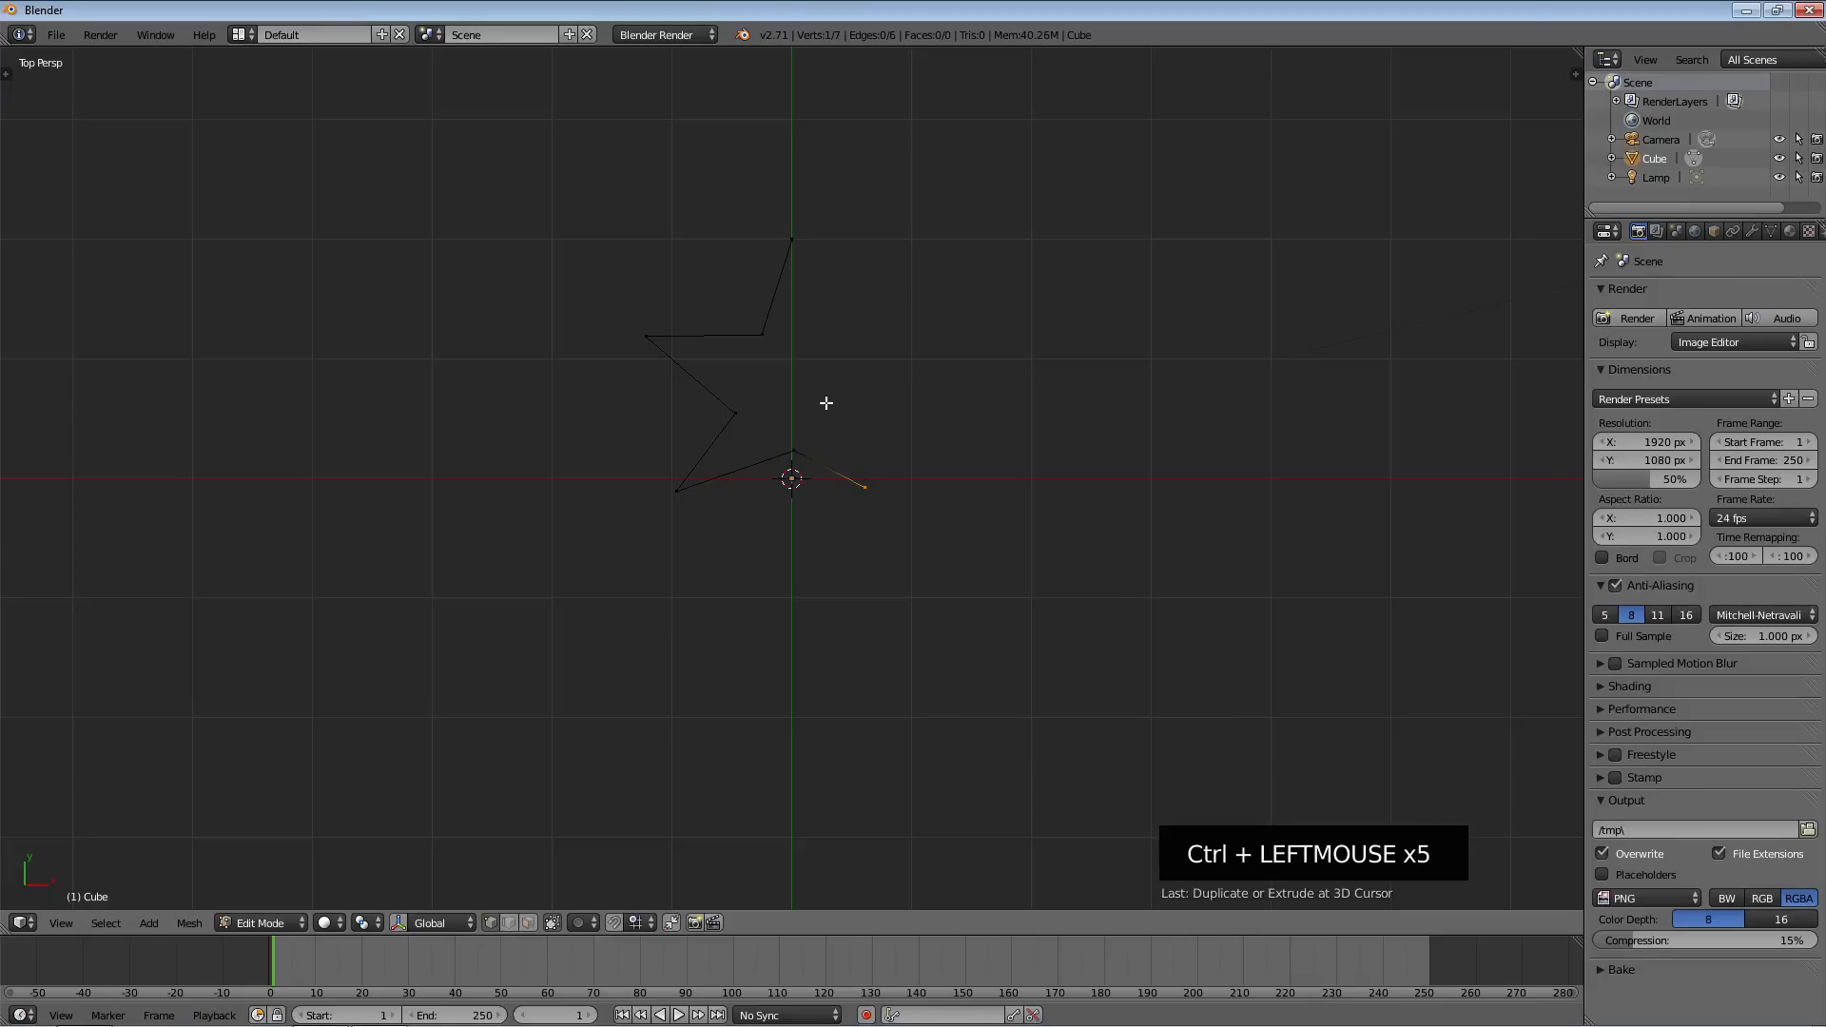
pyautogui.keyDown('ctrl'); pyautogui.click(900, 343); pyautogui.keyUp('ctrl')
pyautogui.keyDown('ctrl'); pyautogui.click(824, 334); pyautogui.keyUp('ctrl')
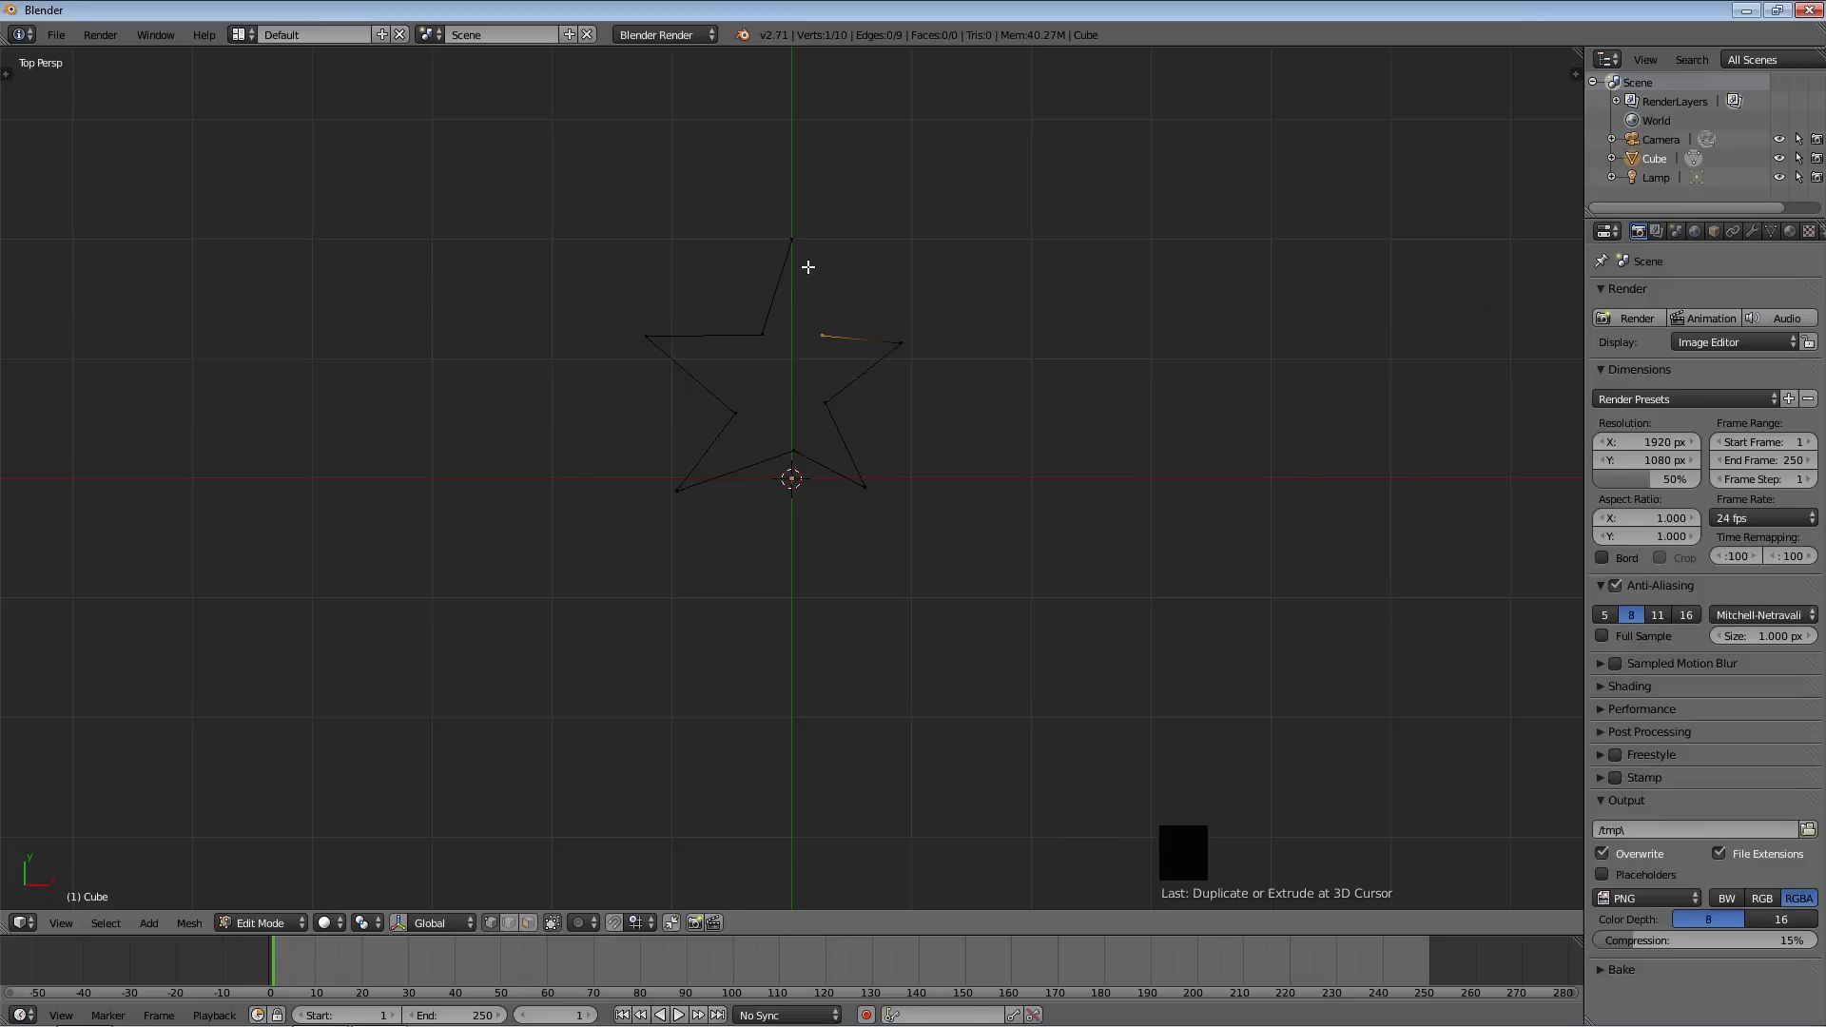
# Try closing the star with an extra vertex placed over its first tip, and undo that vertex
pyautogui.keyDown('ctrl'); pyautogui.click(792, 239); pyautogui.keyUp('ctrl')
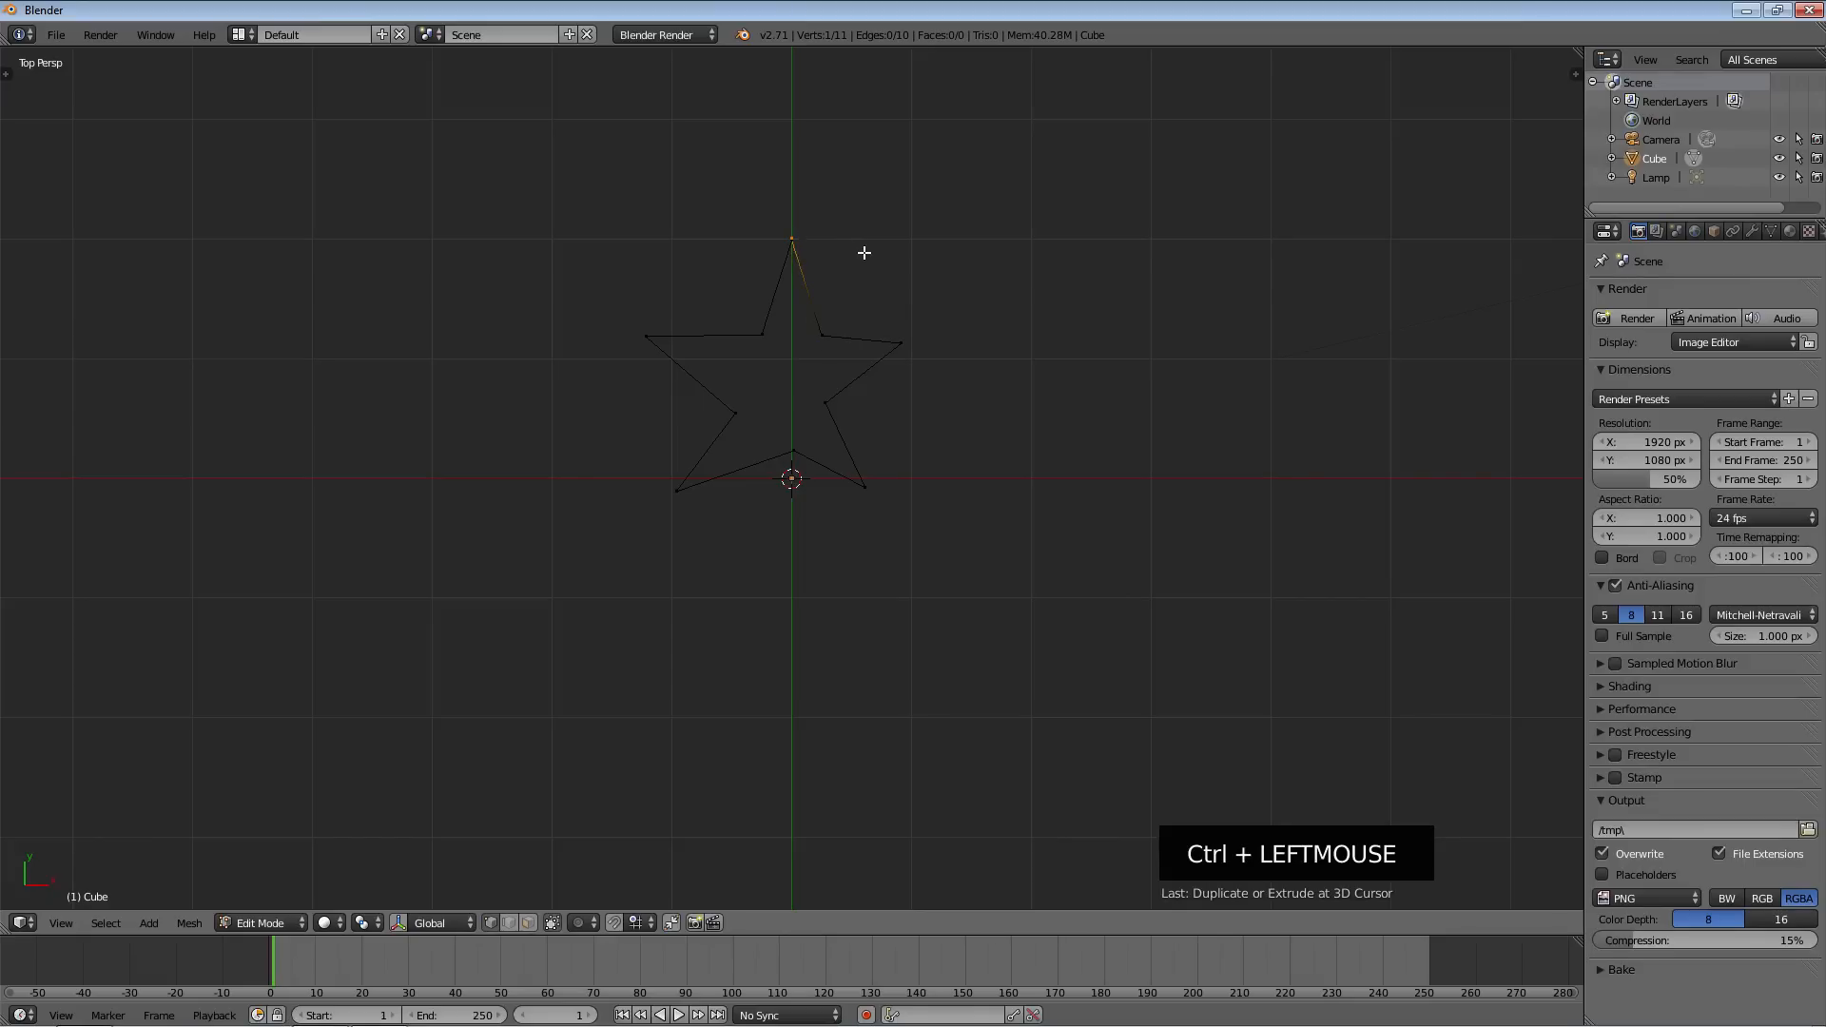
pyautogui.hotkey('ctrl', 'z')
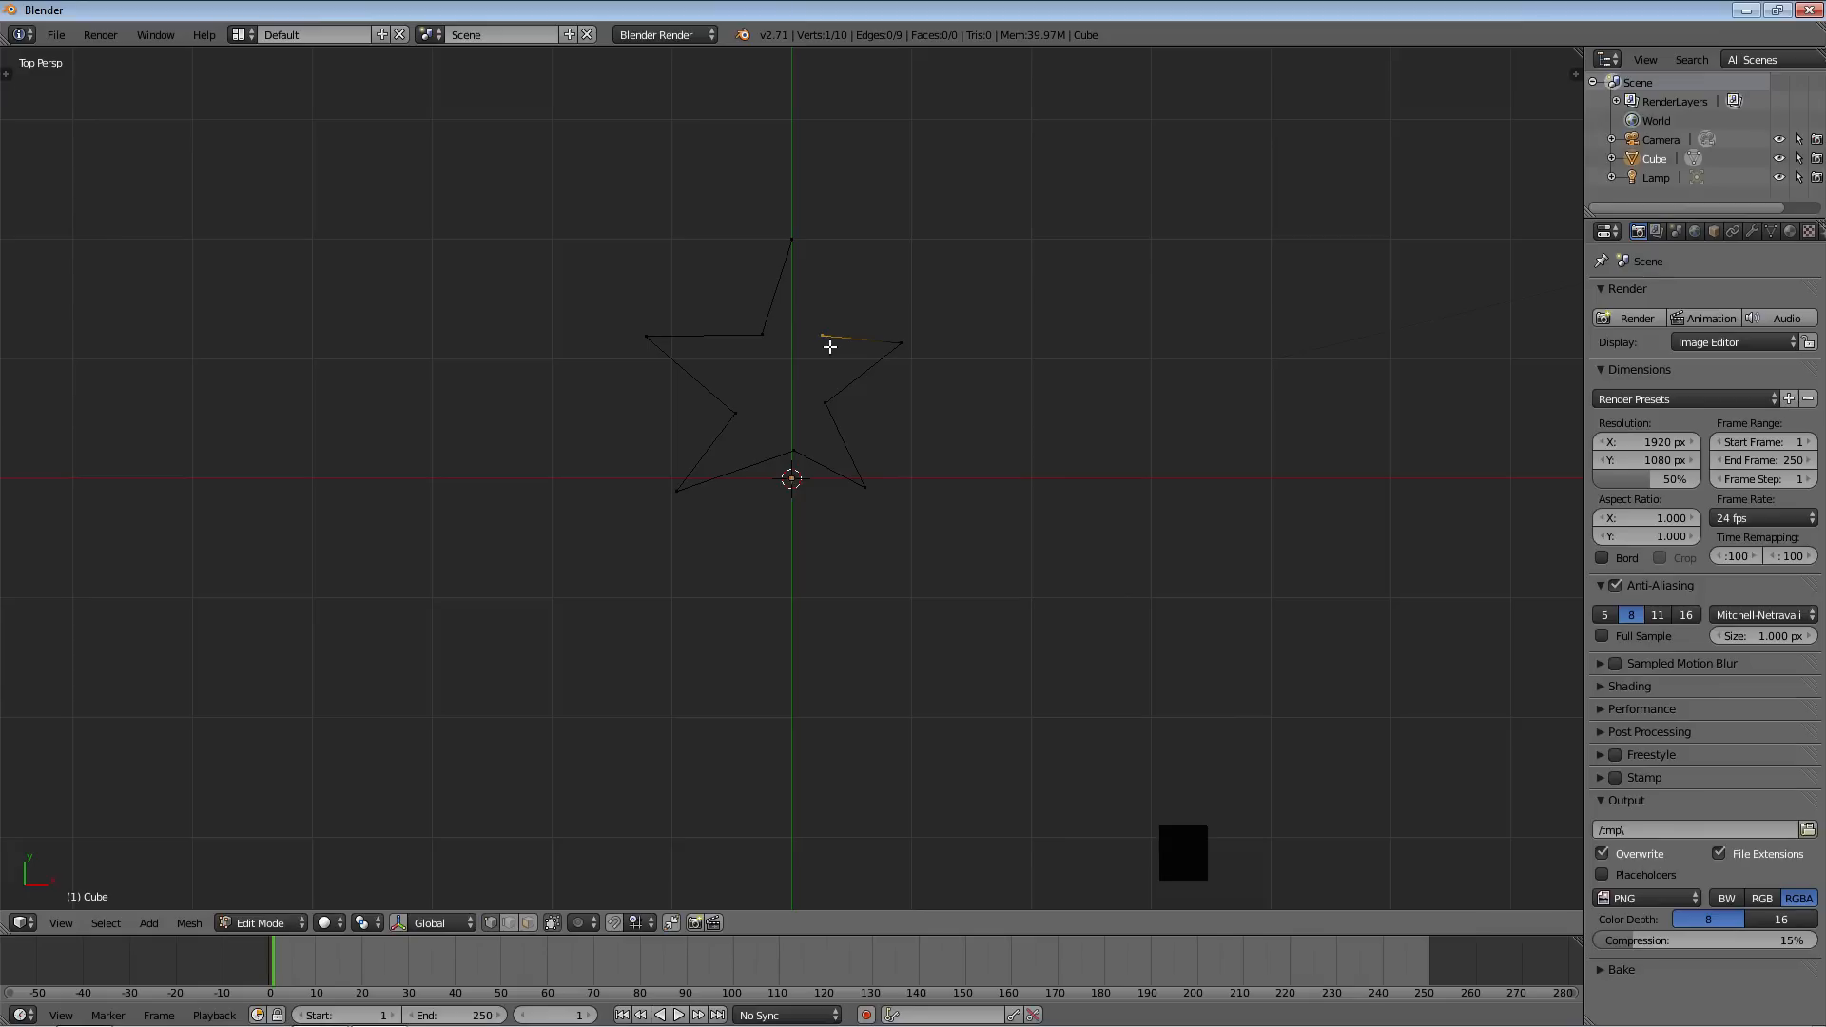
# Try shortest-path selection between the star's upper inner vertices and its top tip
pyautogui.keyDown('ctrl'); pyautogui.rightClick(762, 335); pyautogui.keyUp('ctrl')
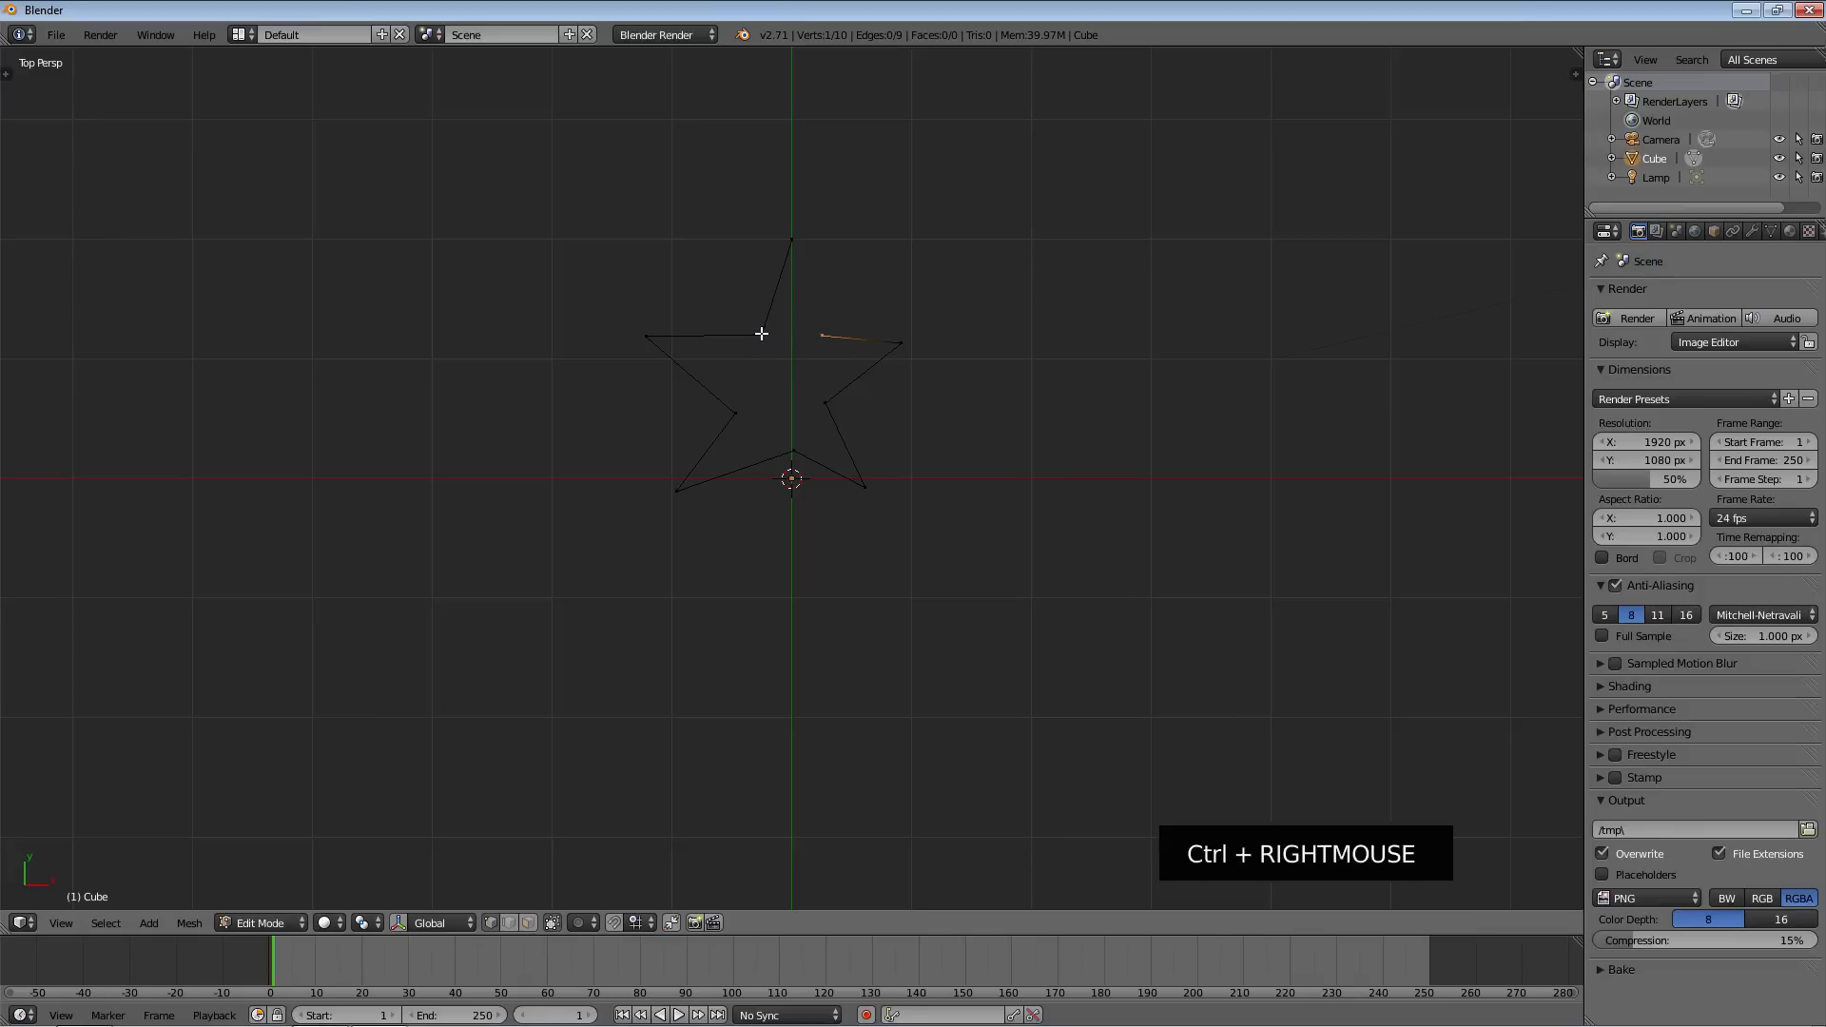
pyautogui.rightClick(762, 334)
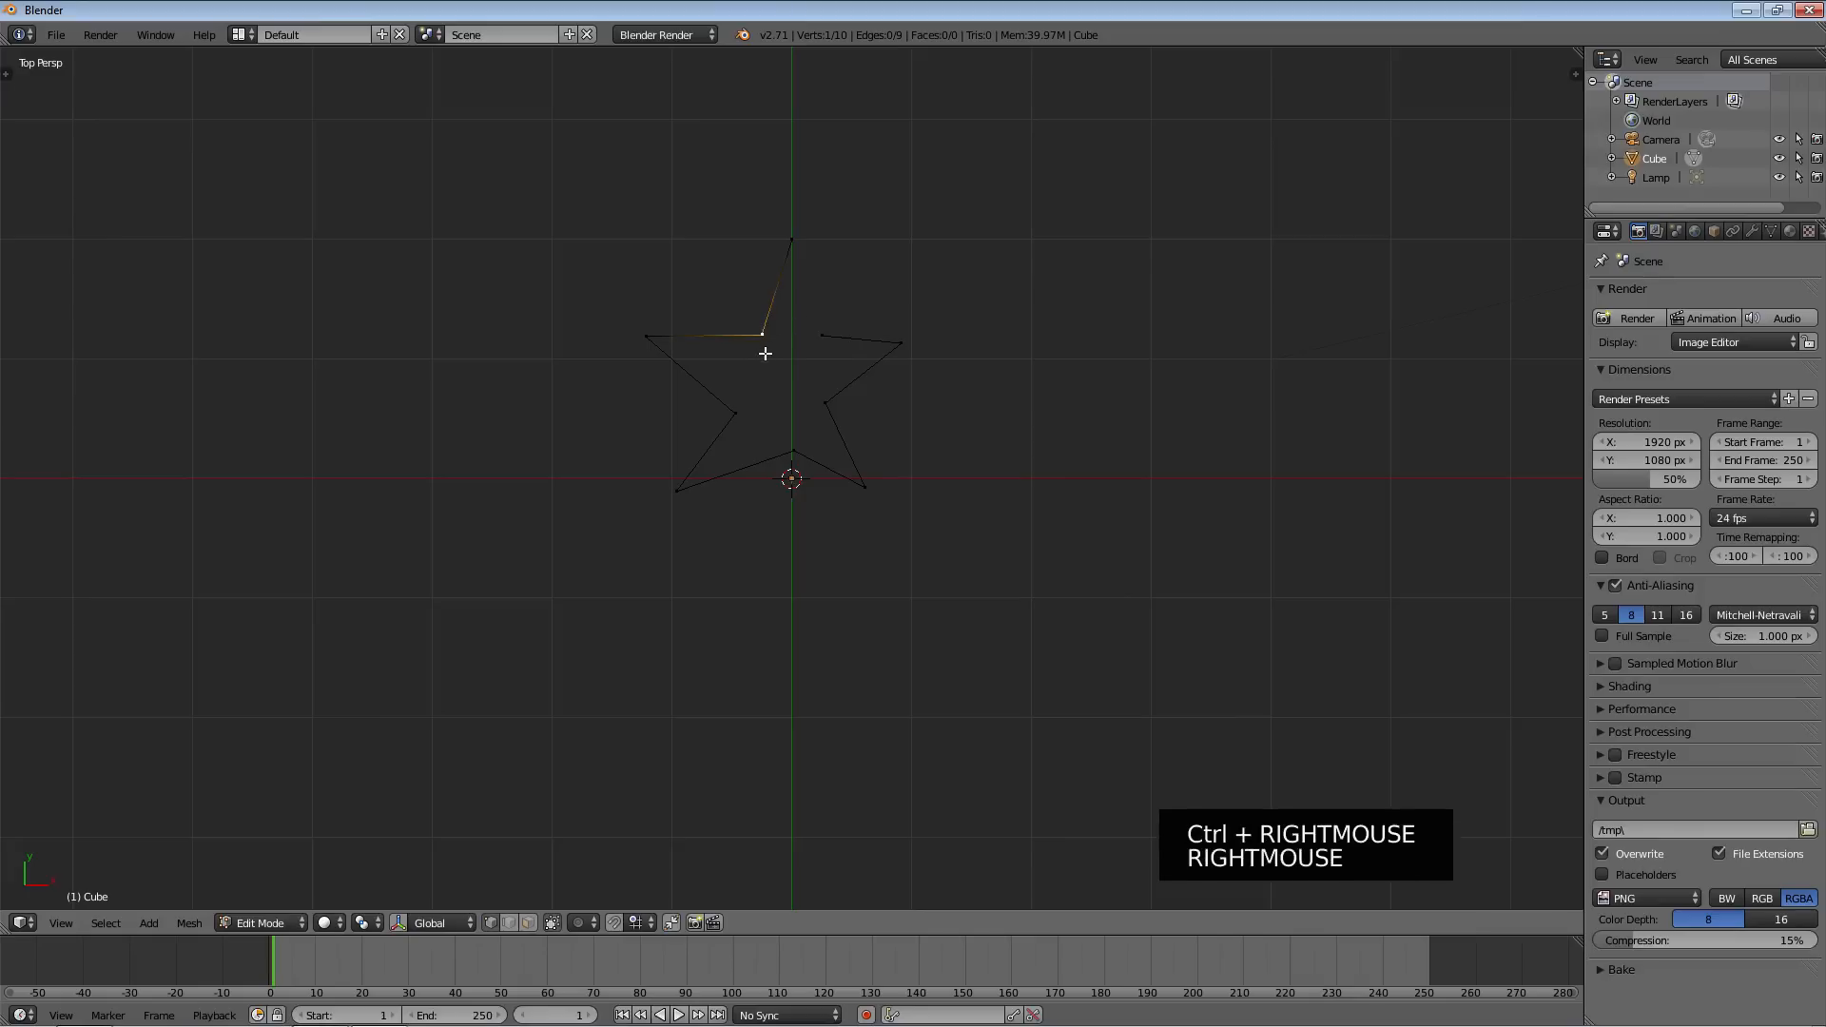
pyautogui.keyDown('ctrl'); pyautogui.rightClick(791, 243); pyautogui.keyUp('ctrl')
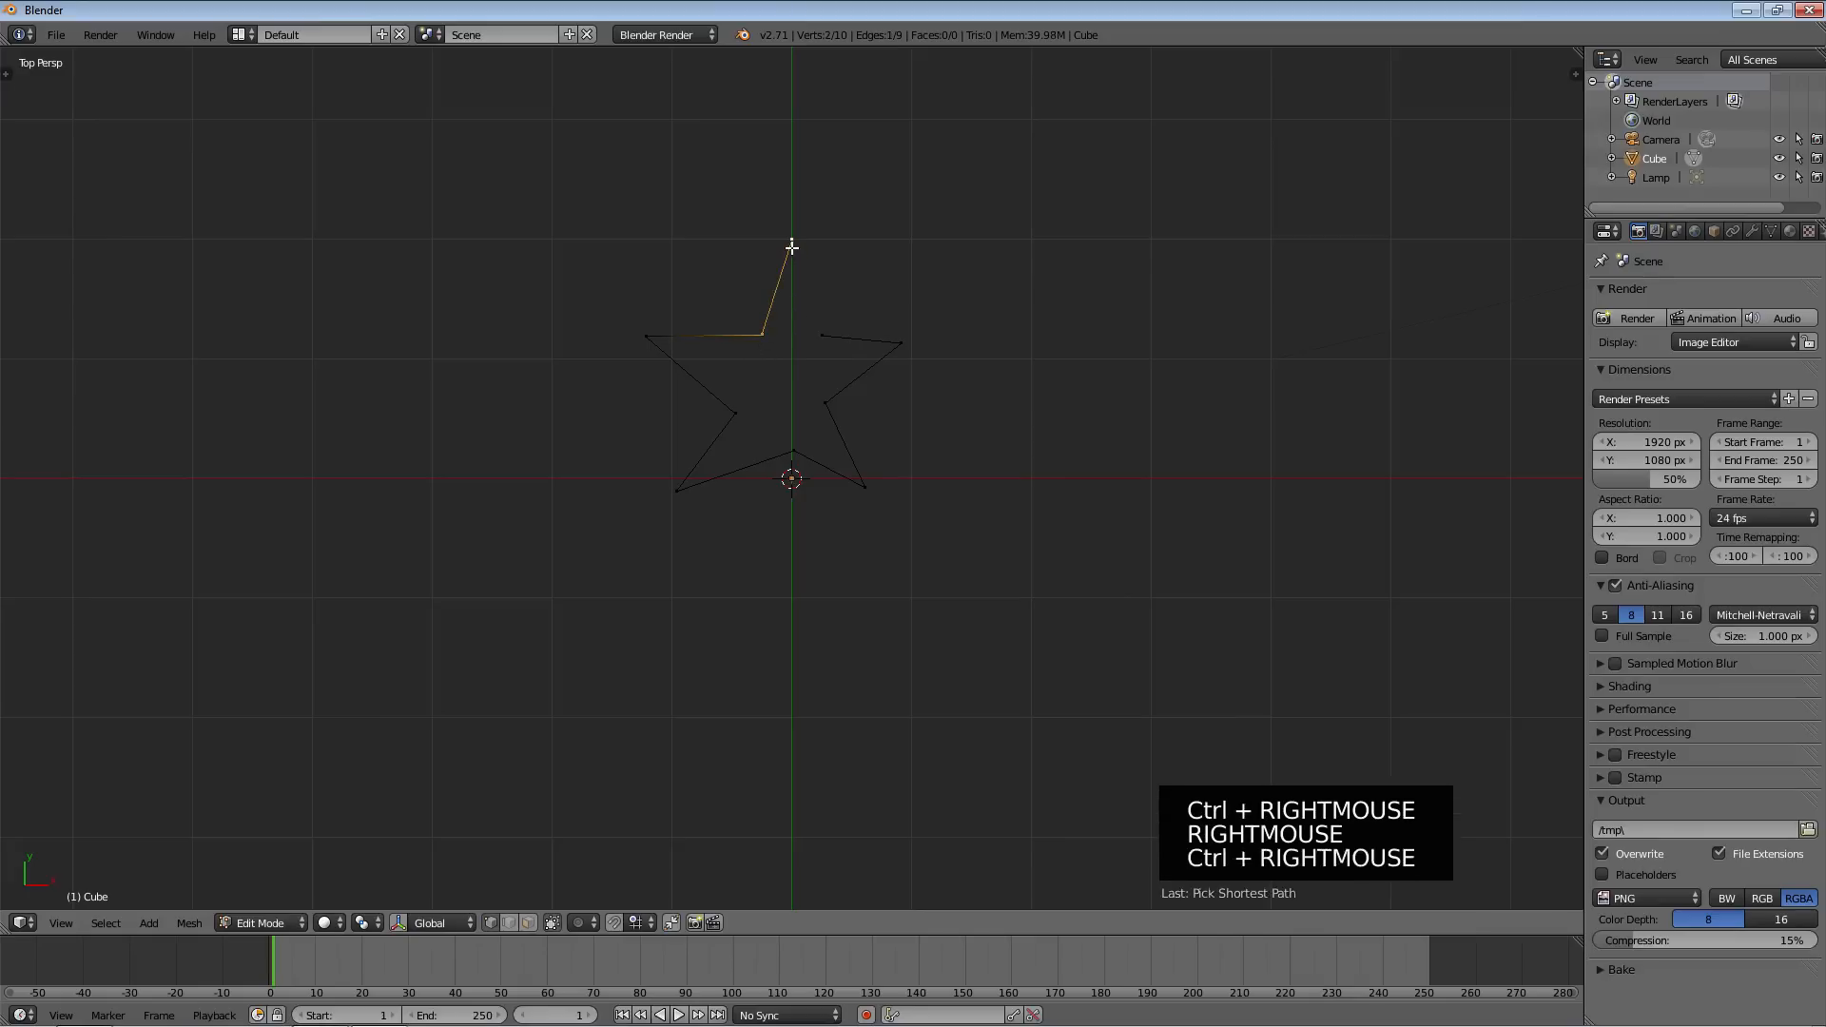
pyautogui.keyDown('ctrl'); pyautogui.rightClick(820, 335); pyautogui.keyUp('ctrl')
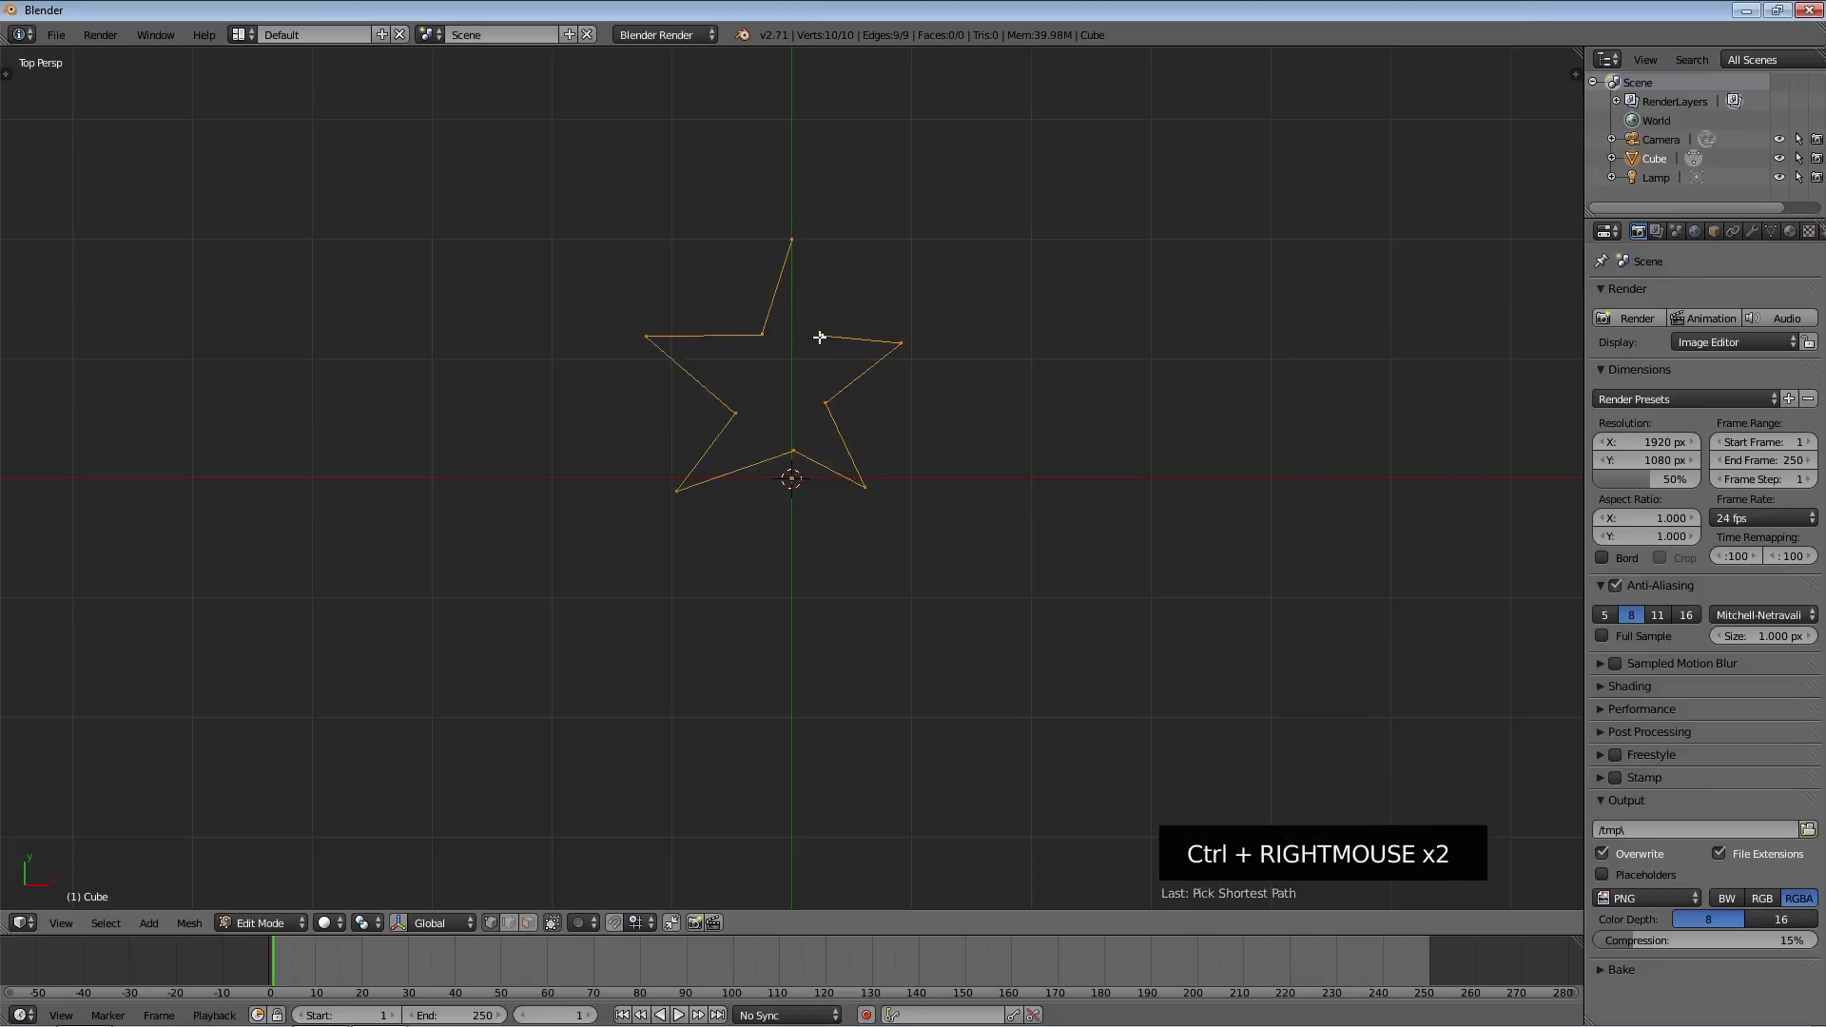
pyautogui.keyDown('ctrl'); pyautogui.rightClick(821, 337); pyautogui.keyUp('ctrl')
pyautogui.keyDown('ctrl'); pyautogui.rightClick(761, 331); pyautogui.keyUp('ctrl')
pyautogui.keyDown('ctrl'); pyautogui.rightClick(761, 338); pyautogui.keyUp('ctrl')
pyautogui.keyDown('ctrl'); pyautogui.rightClick(762, 335); pyautogui.keyUp('ctrl')
pyautogui.keyDown('ctrl'); pyautogui.rightClick(762, 331); pyautogui.keyUp('ctrl')
# Fill the star's top point with a triangular face between the top tip and the two upper inner vertices
pyautogui.rightClick(792, 237)
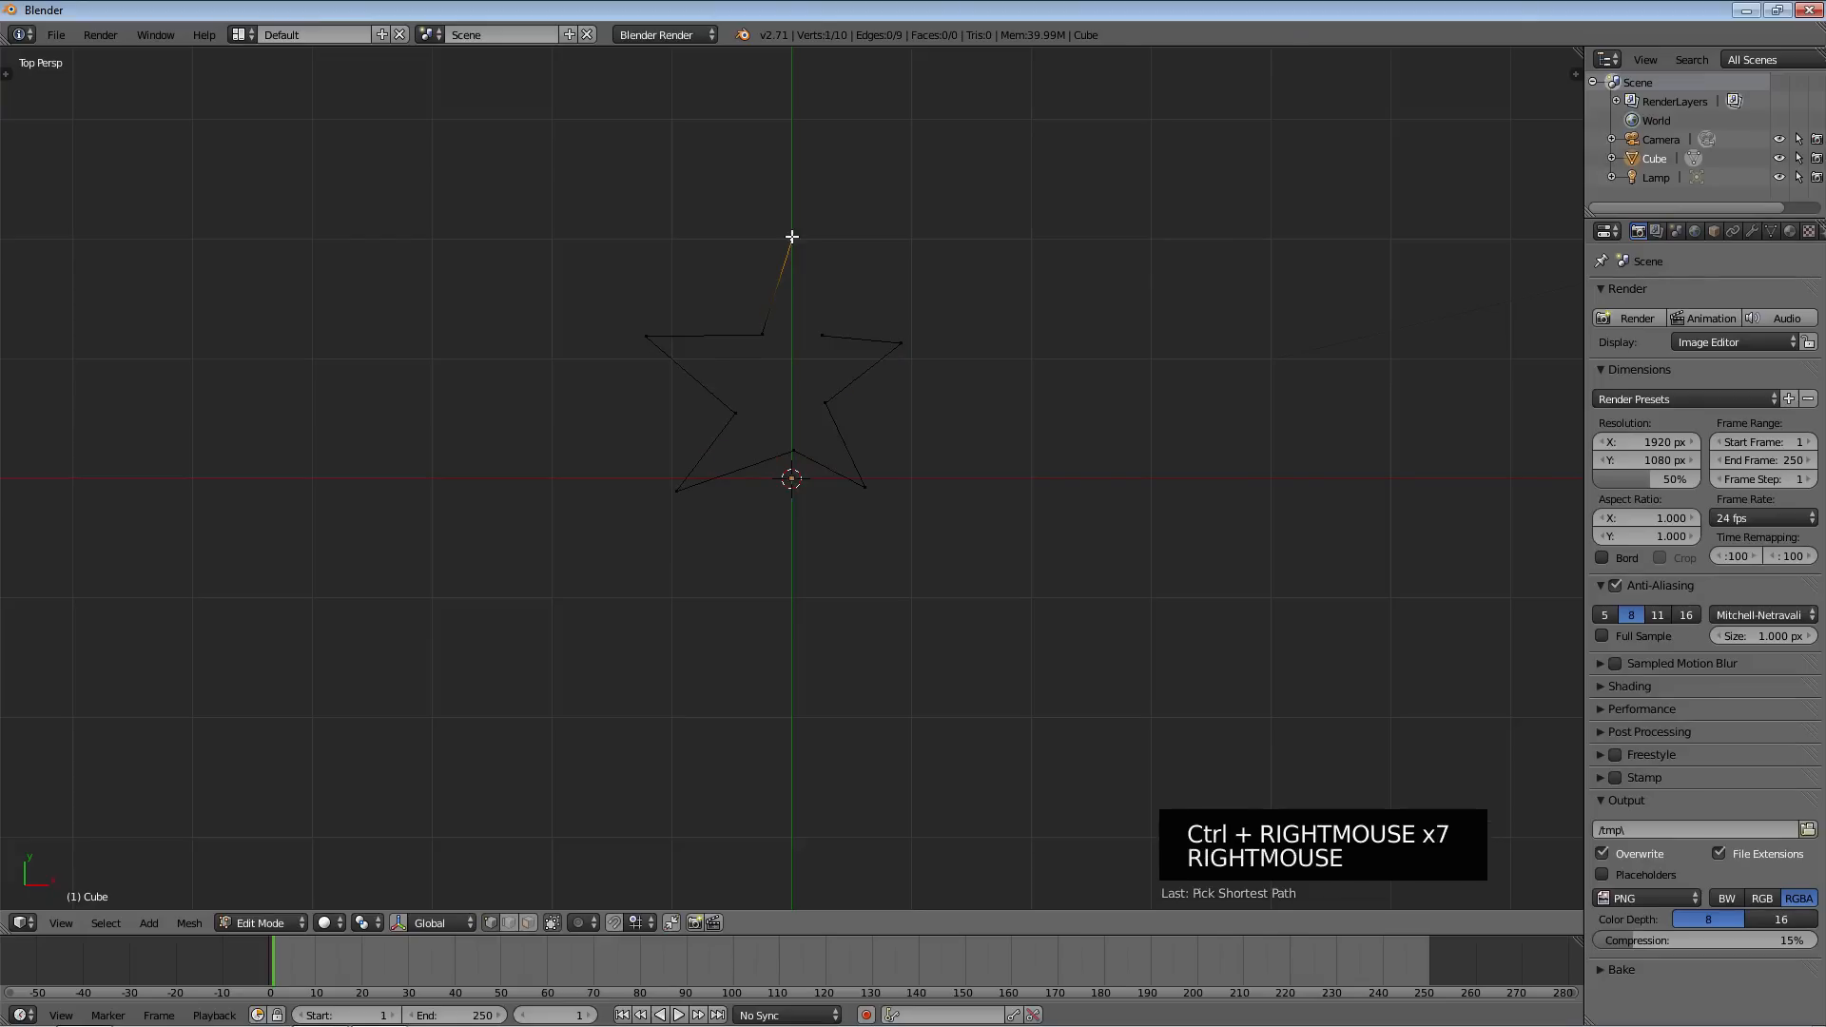
pyautogui.keyDown('shift'); pyautogui.rightClick(762, 331); pyautogui.keyUp('shift')
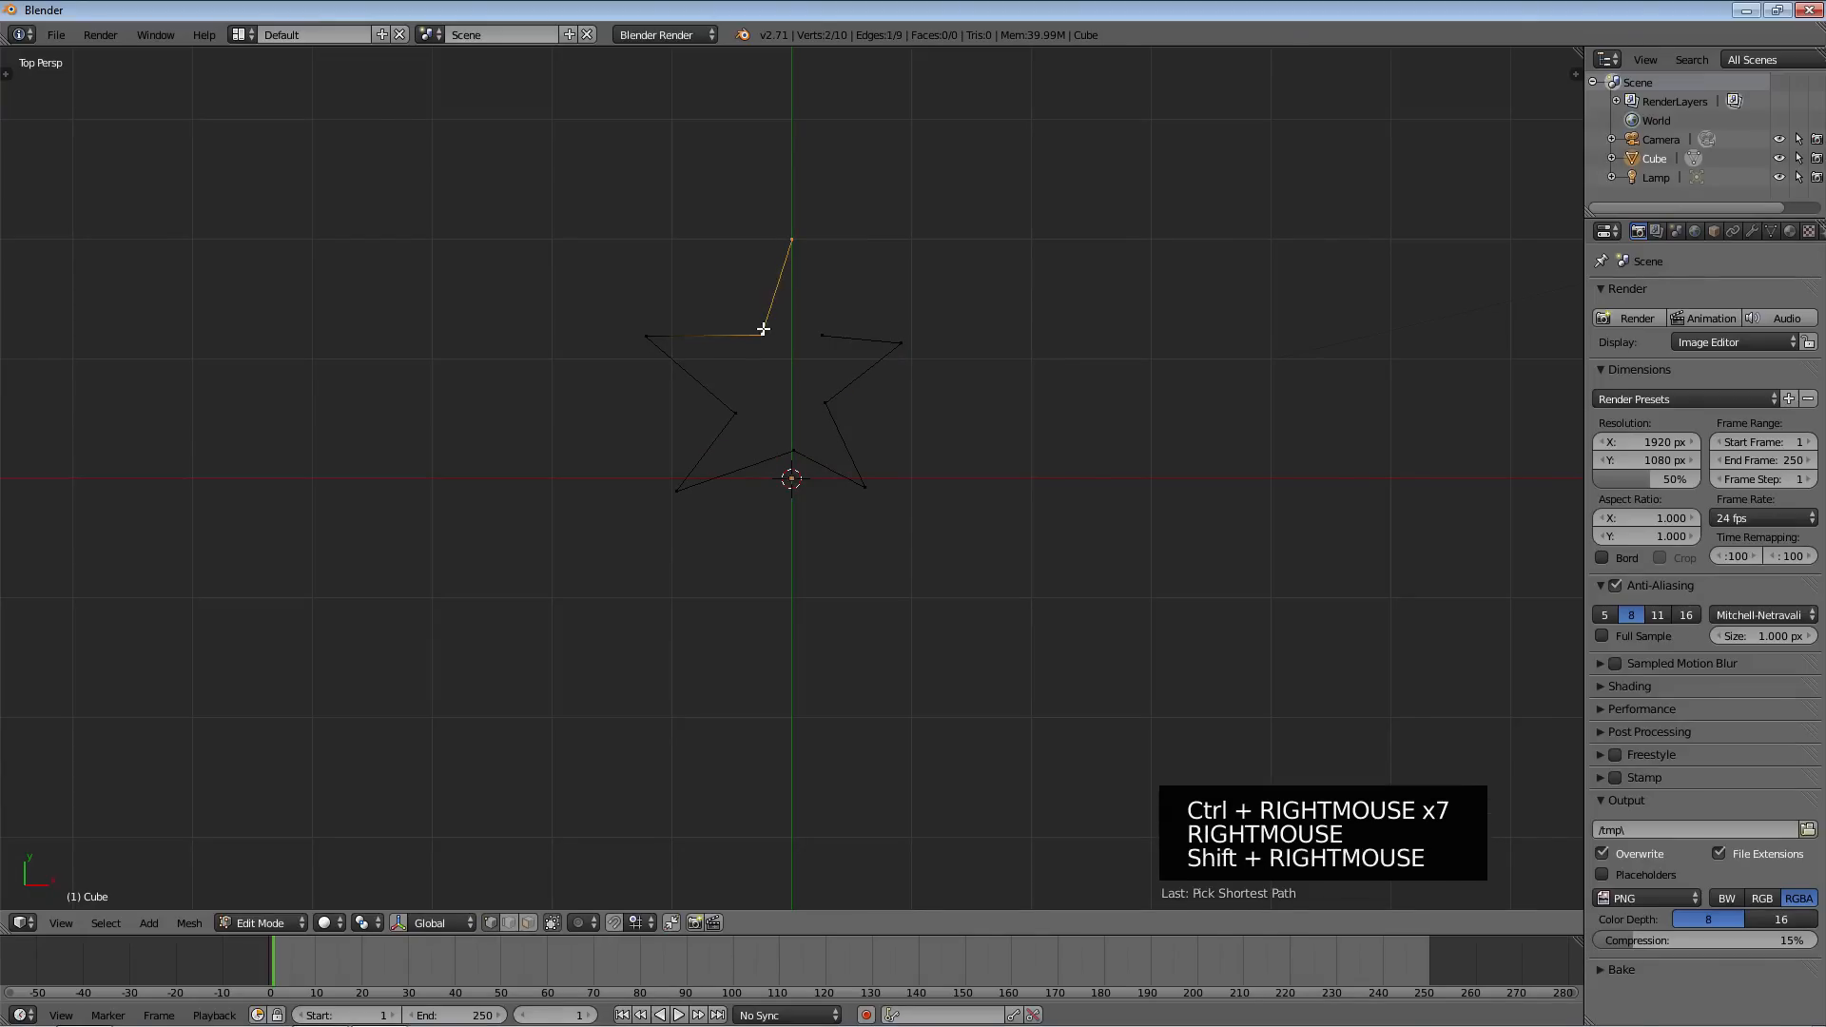
pyautogui.keyDown('shift'); pyautogui.rightClick(823, 334); pyautogui.keyUp('shift')
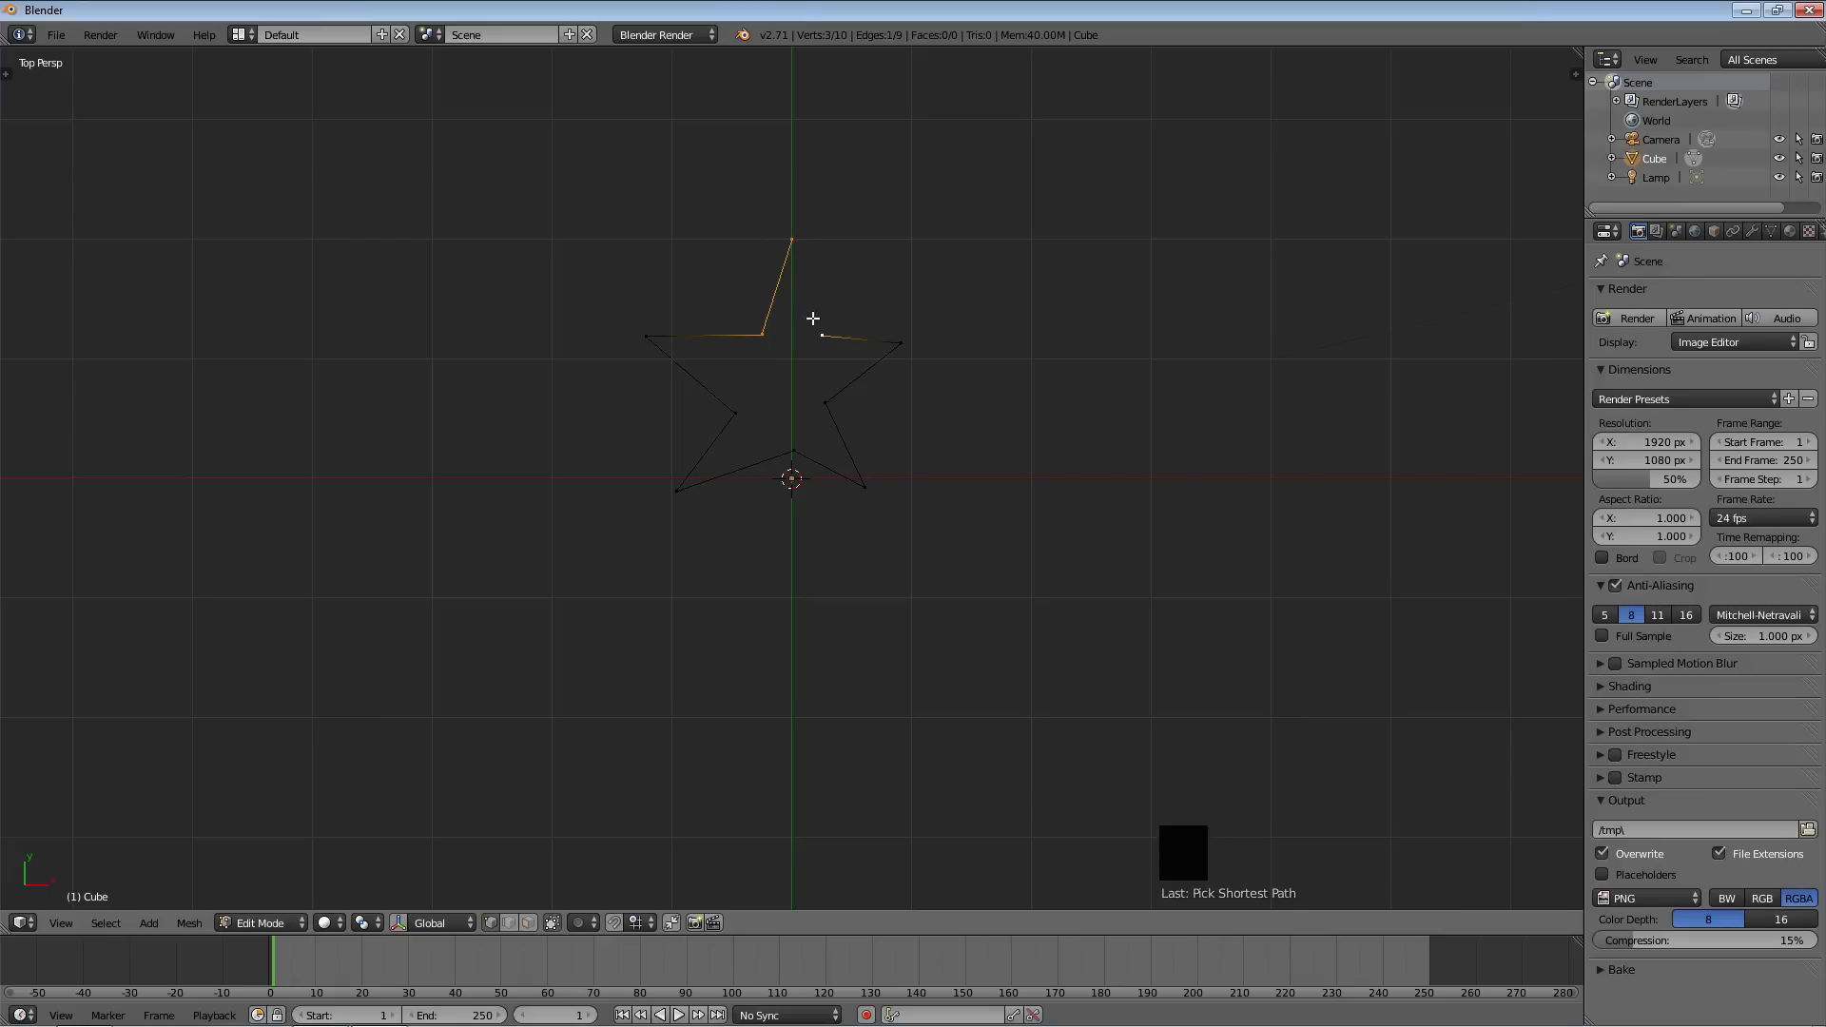
pyautogui.rightClick(790, 237)
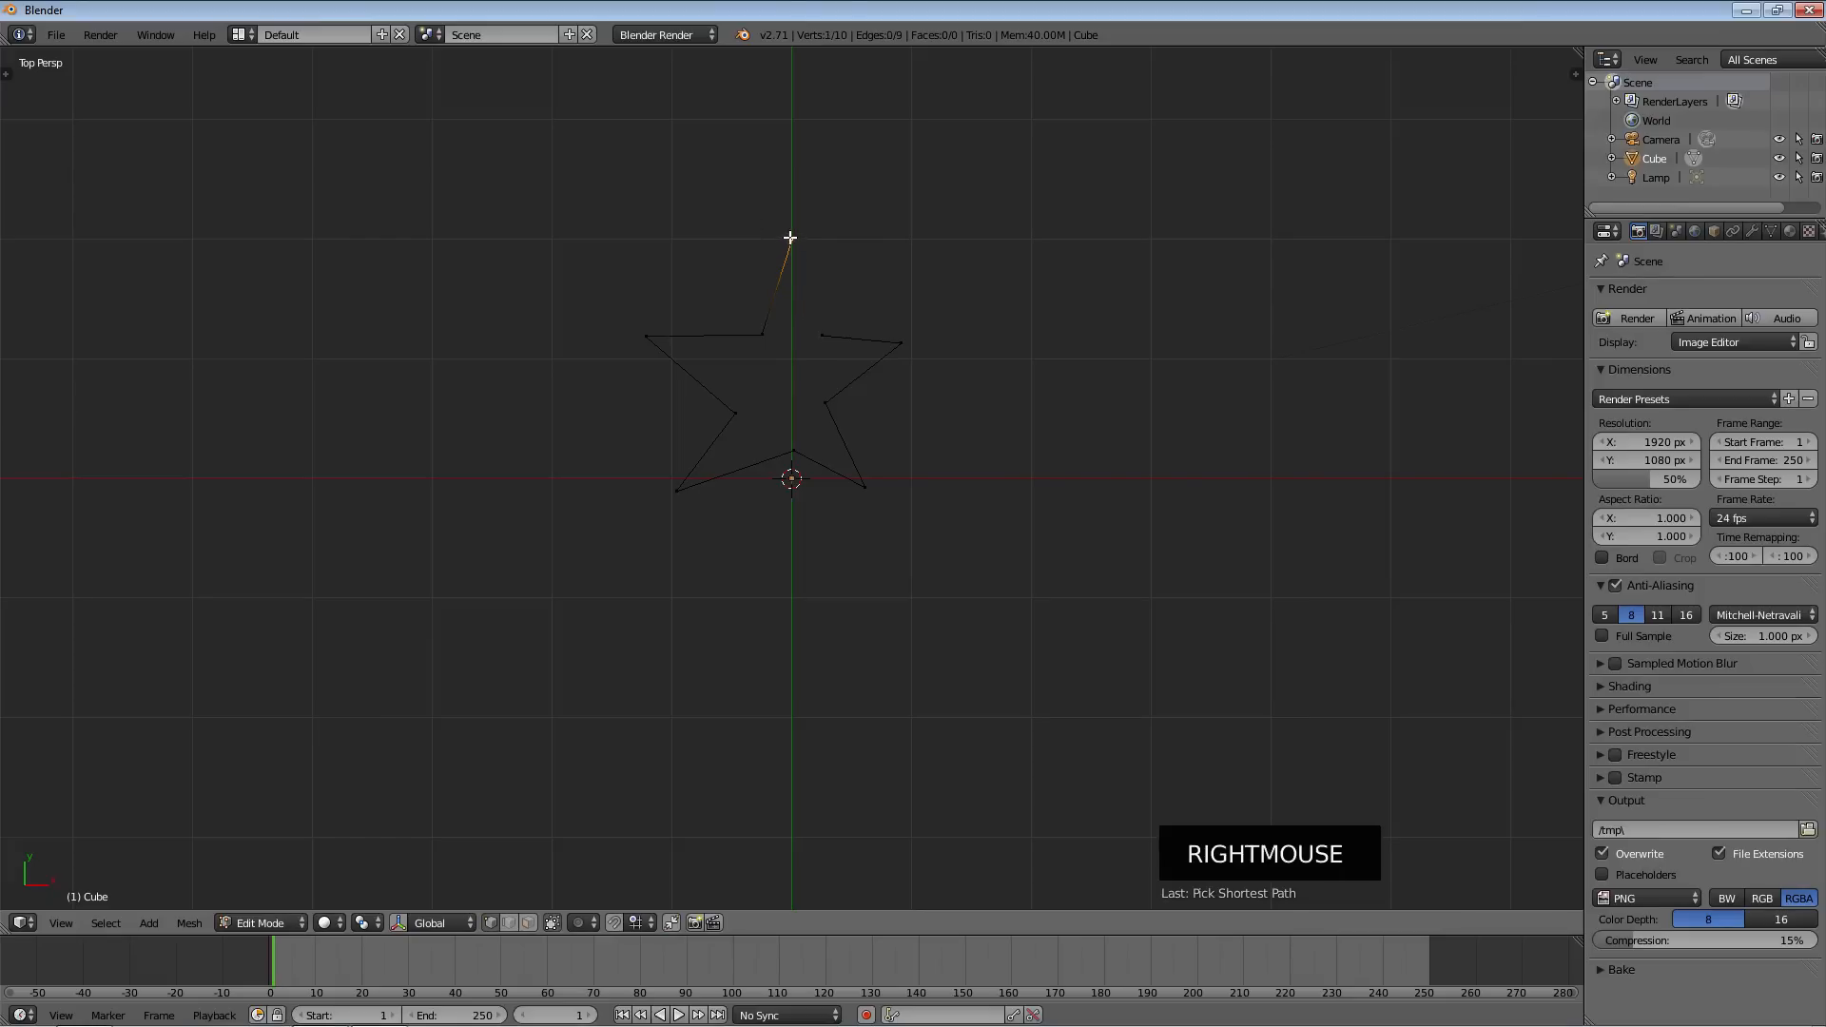
pyautogui.keyDown('shift'); pyautogui.rightClick(762, 336); pyautogui.keyUp('shift')
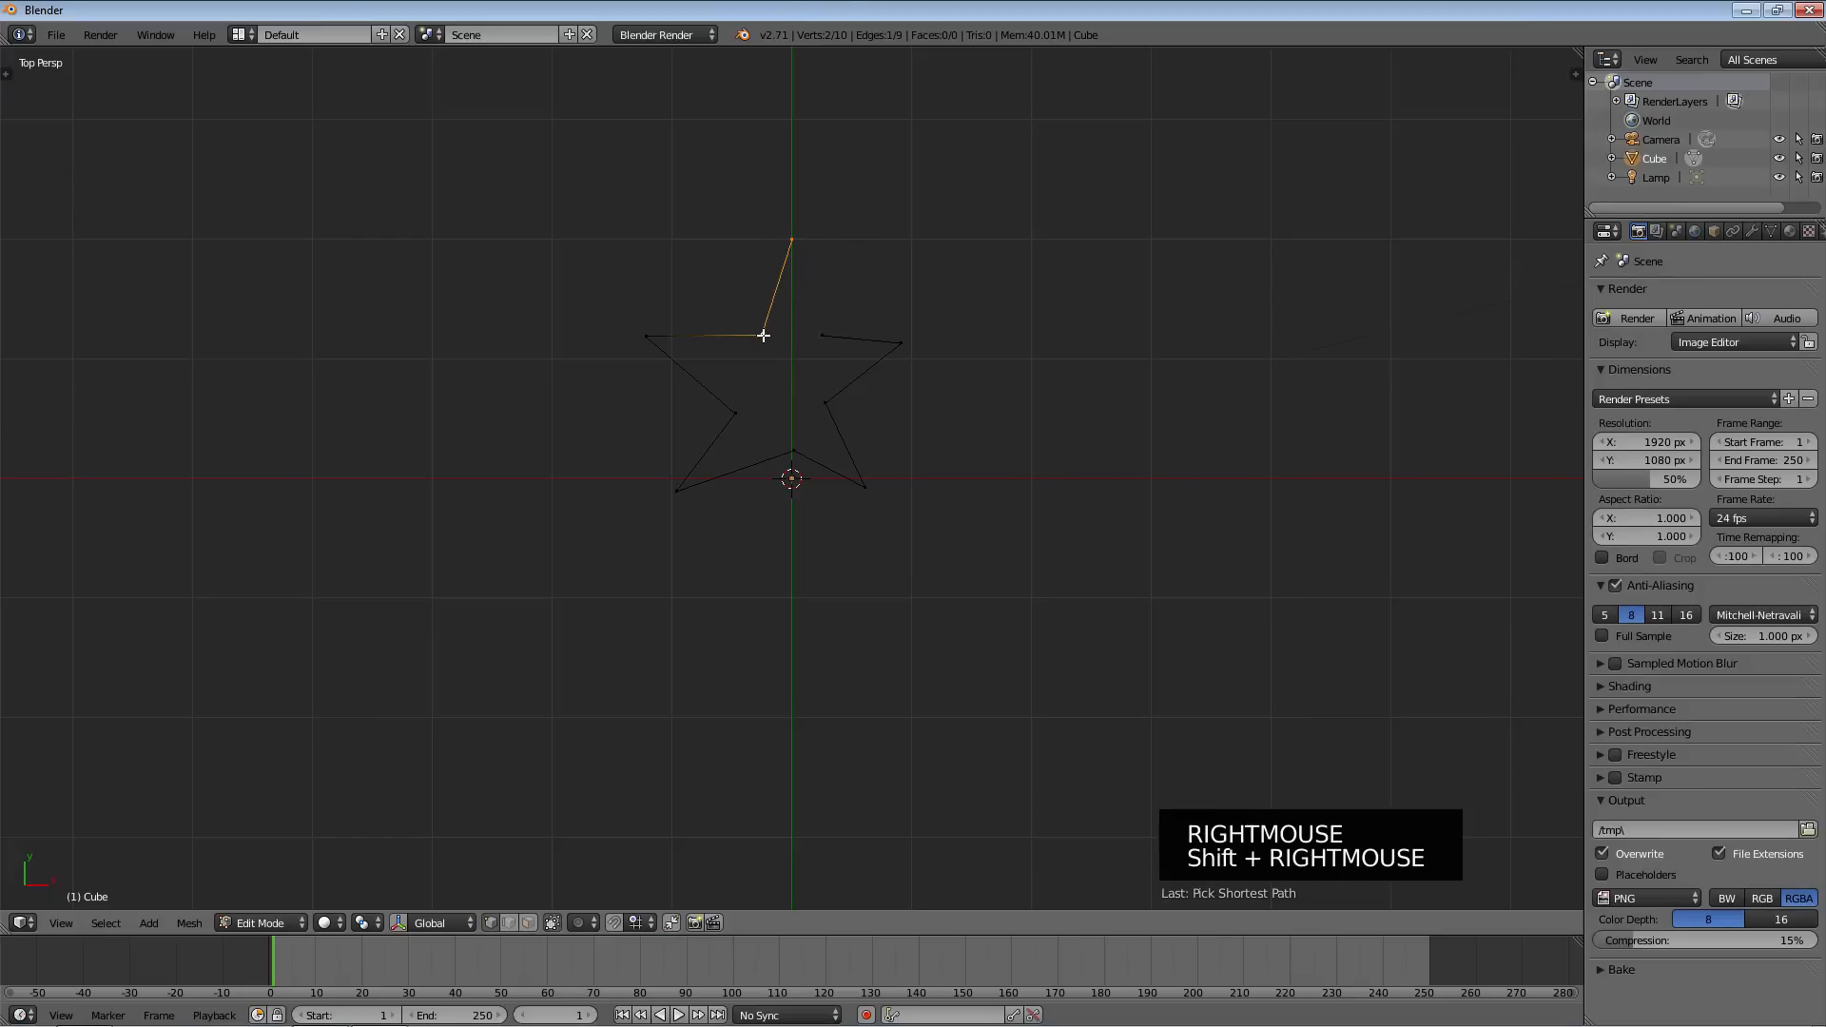
pyautogui.keyDown('shift'); pyautogui.rightClick(823, 335); pyautogui.keyUp('shift')
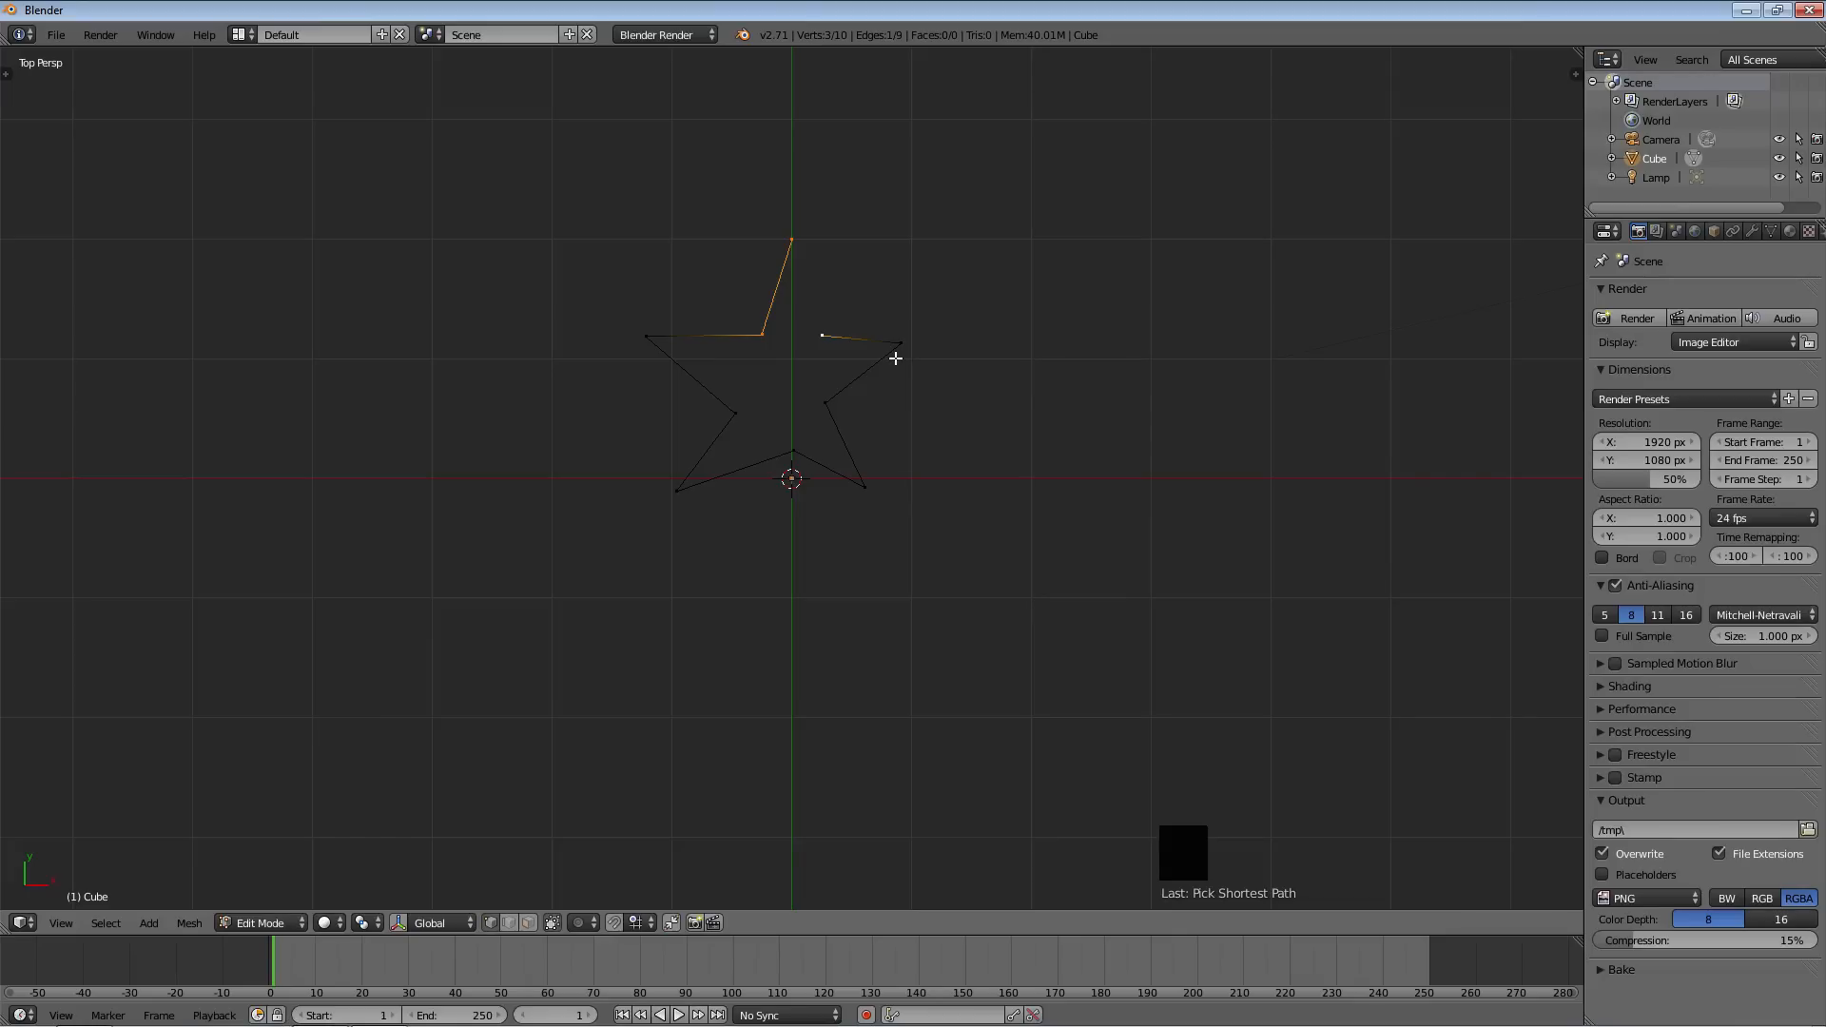
pyautogui.press('f')
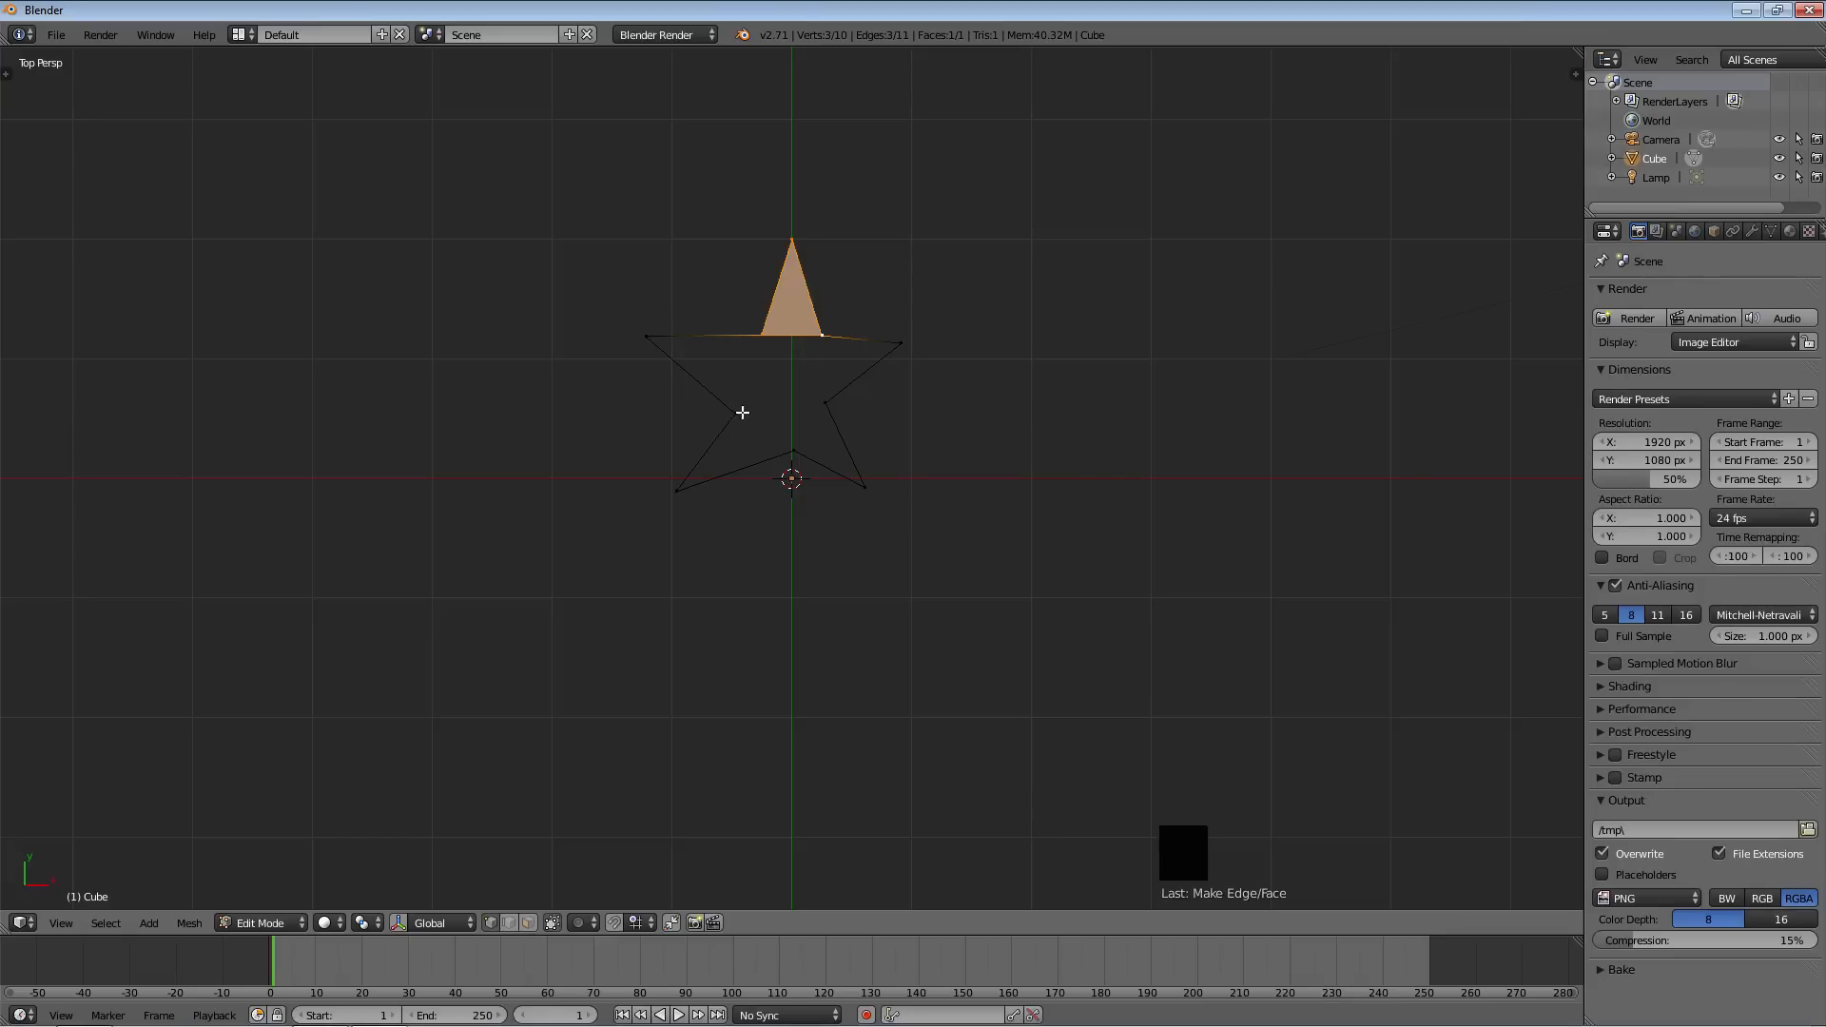
# Fill the star's upper-left and lower-left points with triangular faces, each between its tip and the two neighbouring inner vertices
pyautogui.rightClick(762, 337)
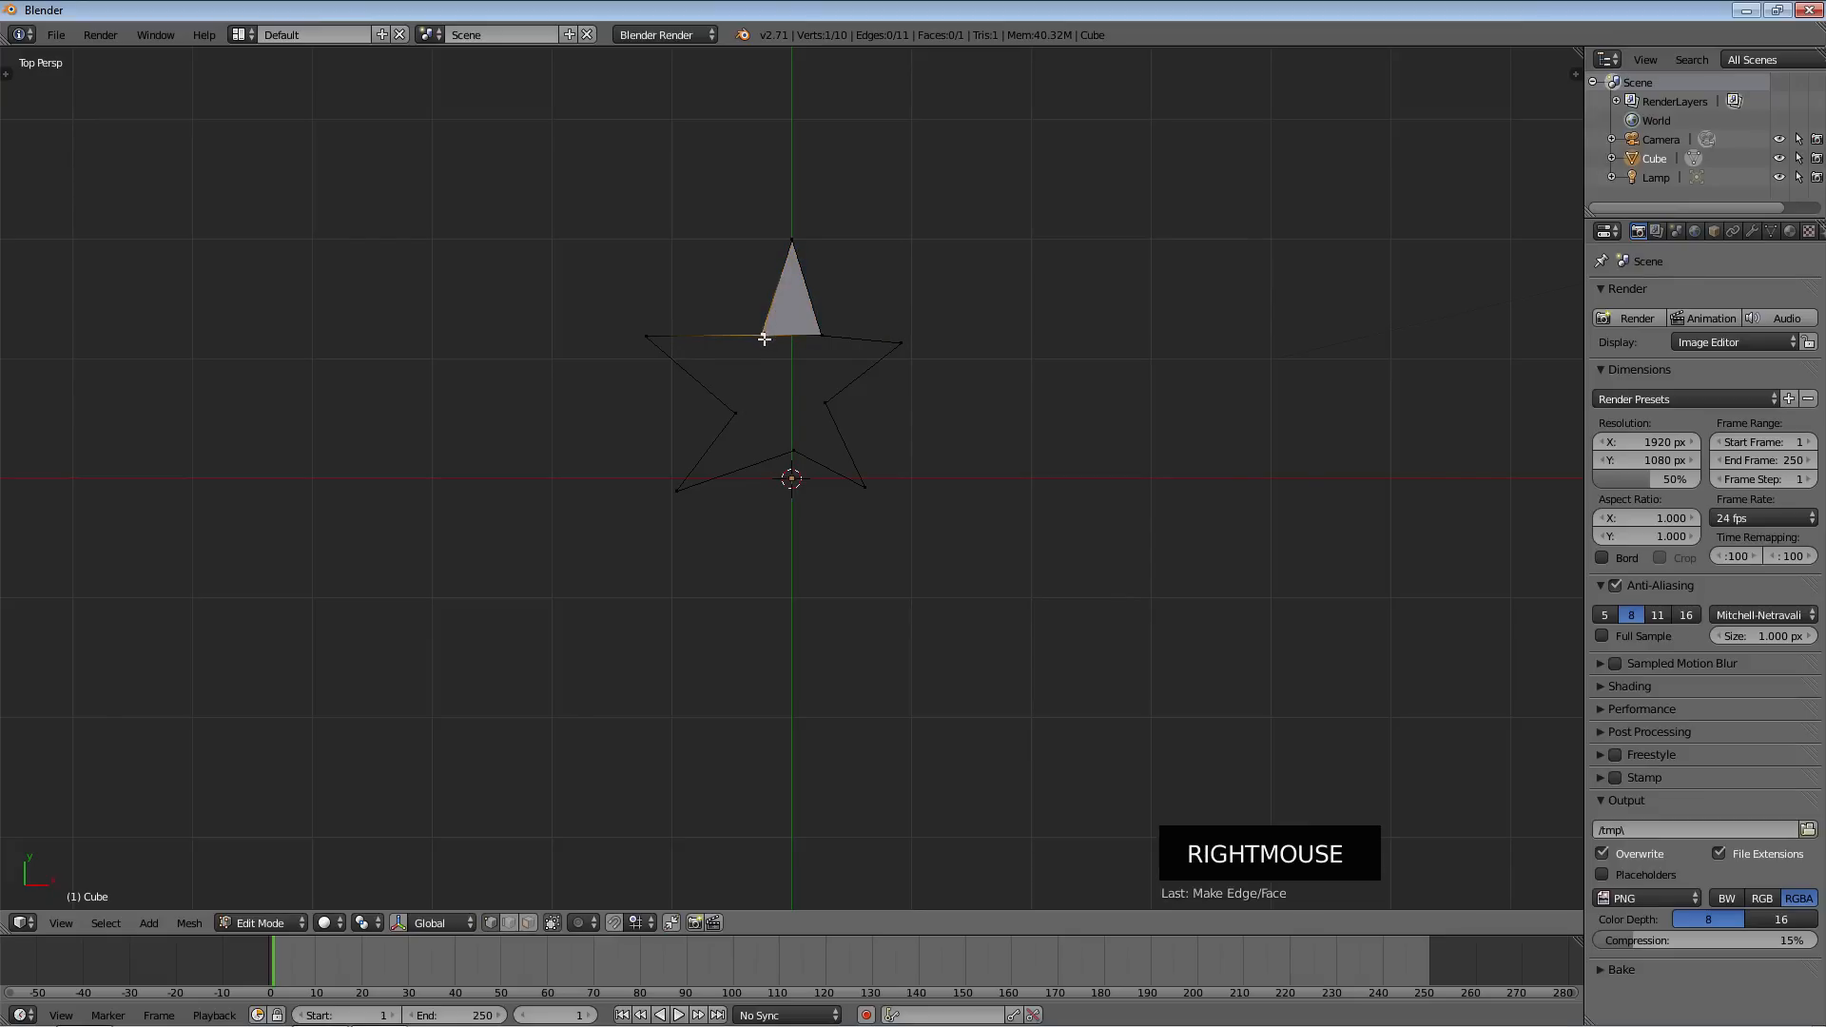
pyautogui.keyDown('shift'); pyautogui.rightClick(648, 337); pyautogui.keyUp('shift')
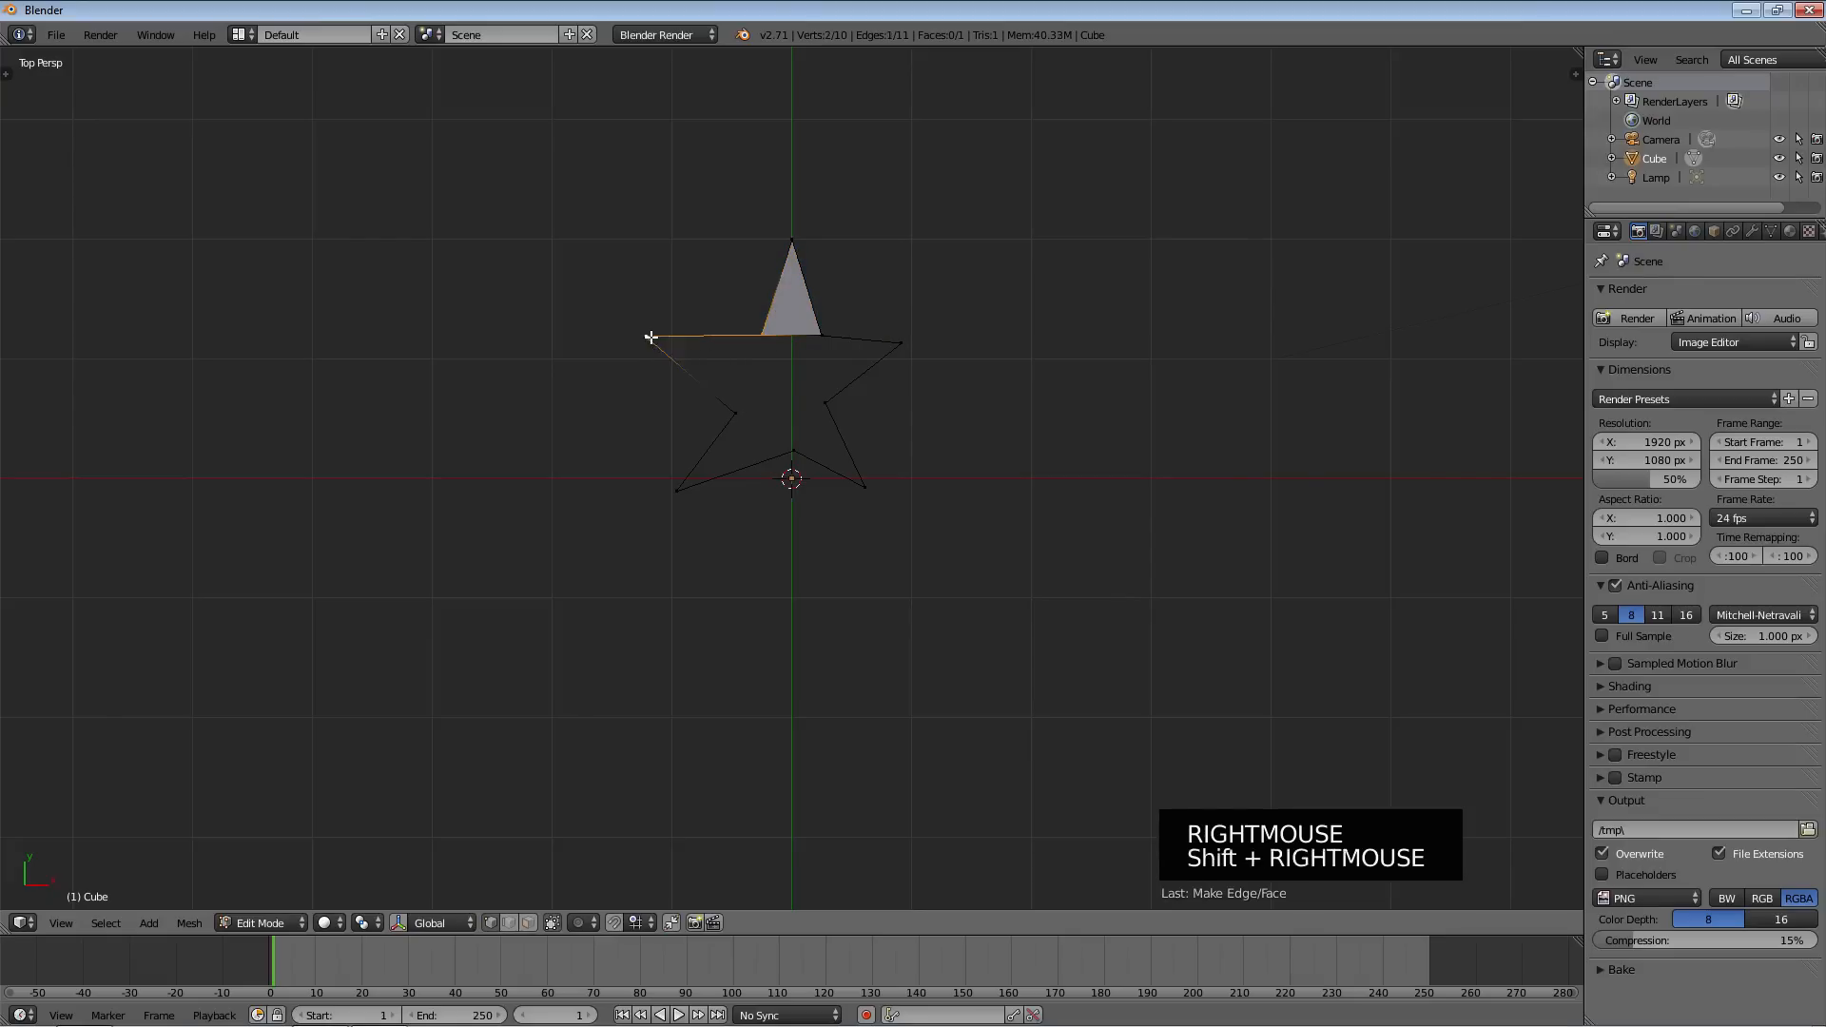
pyautogui.keyDown('shift'); pyautogui.rightClick(736, 409); pyautogui.keyUp('shift')
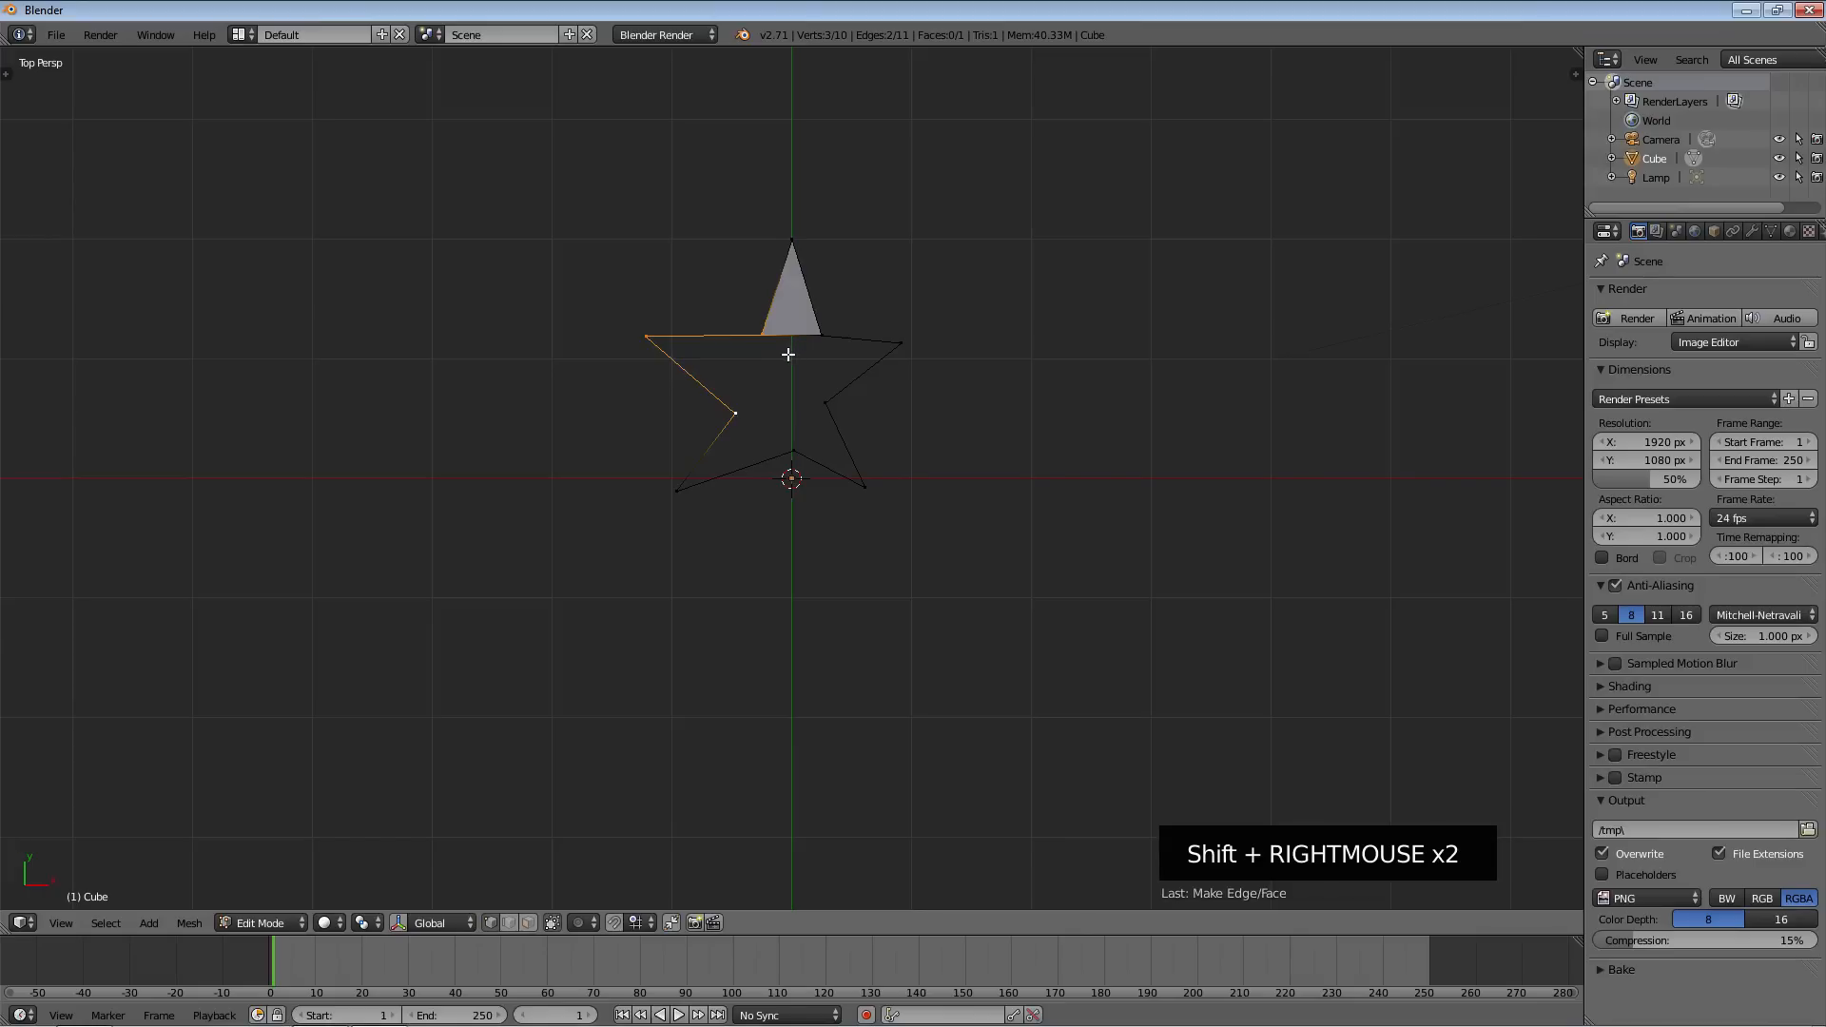
pyautogui.press('f')
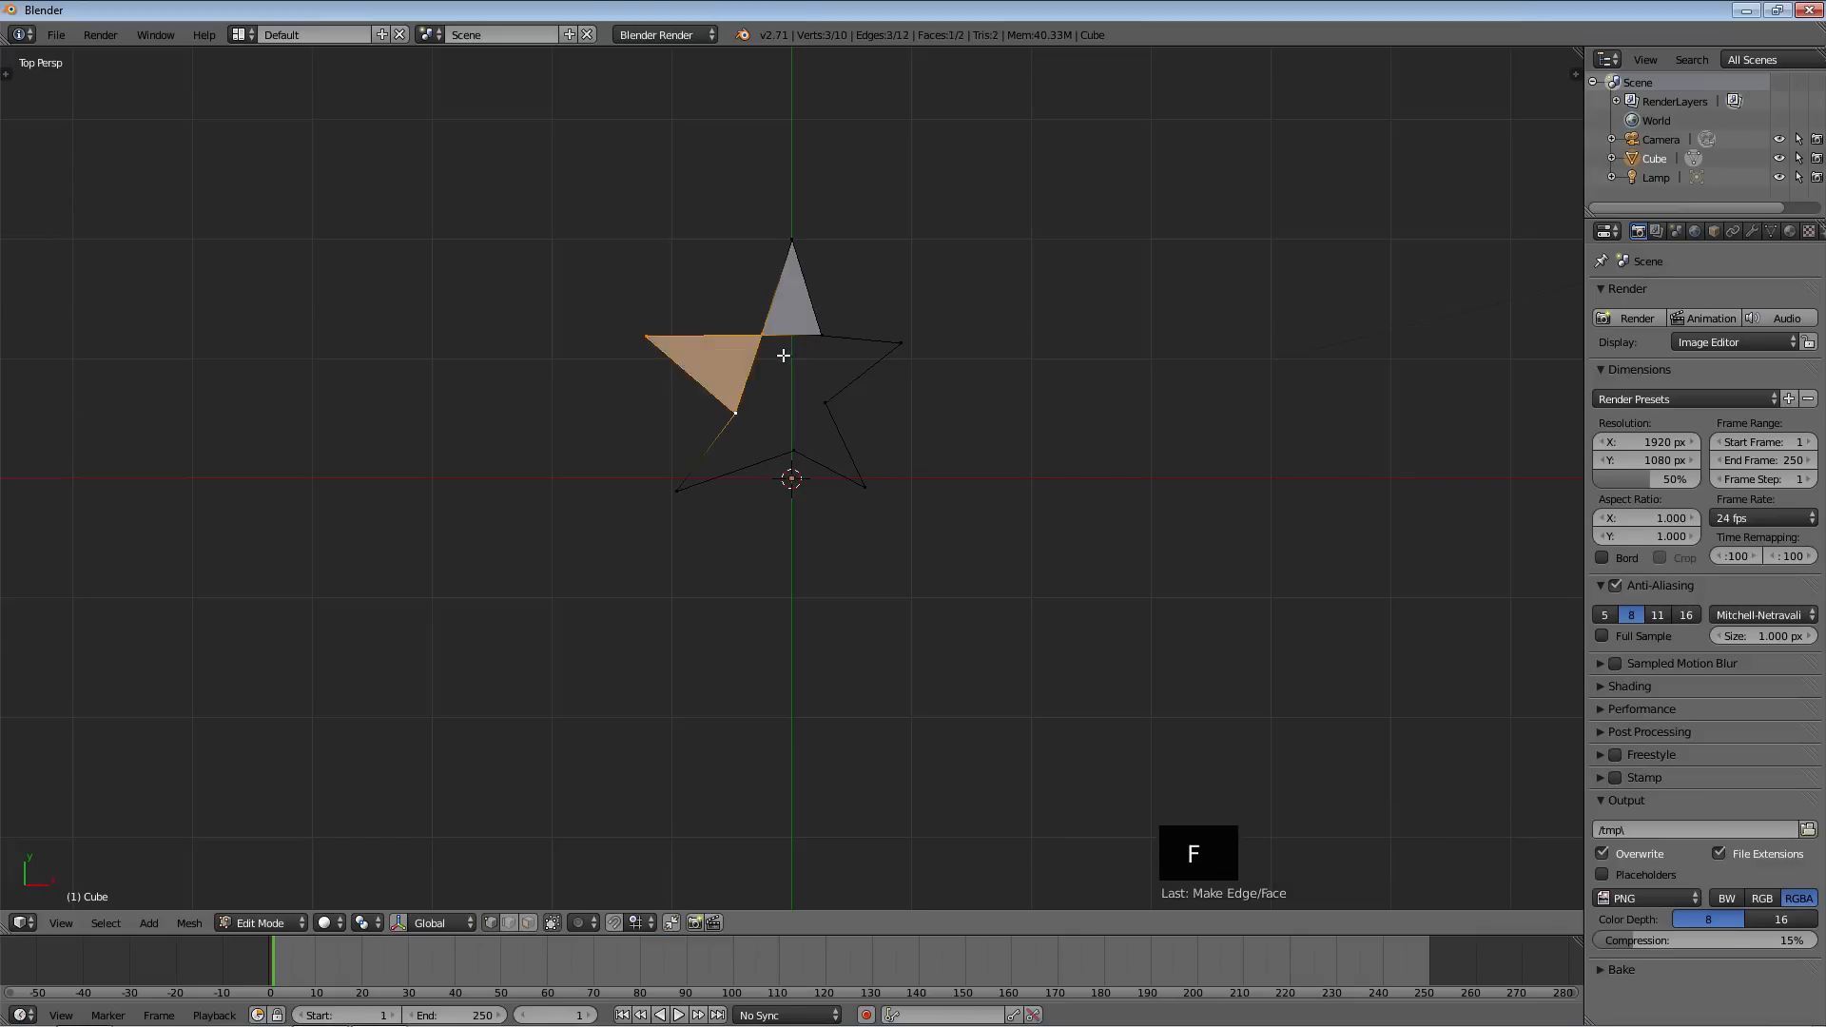
pyautogui.rightClick(736, 415)
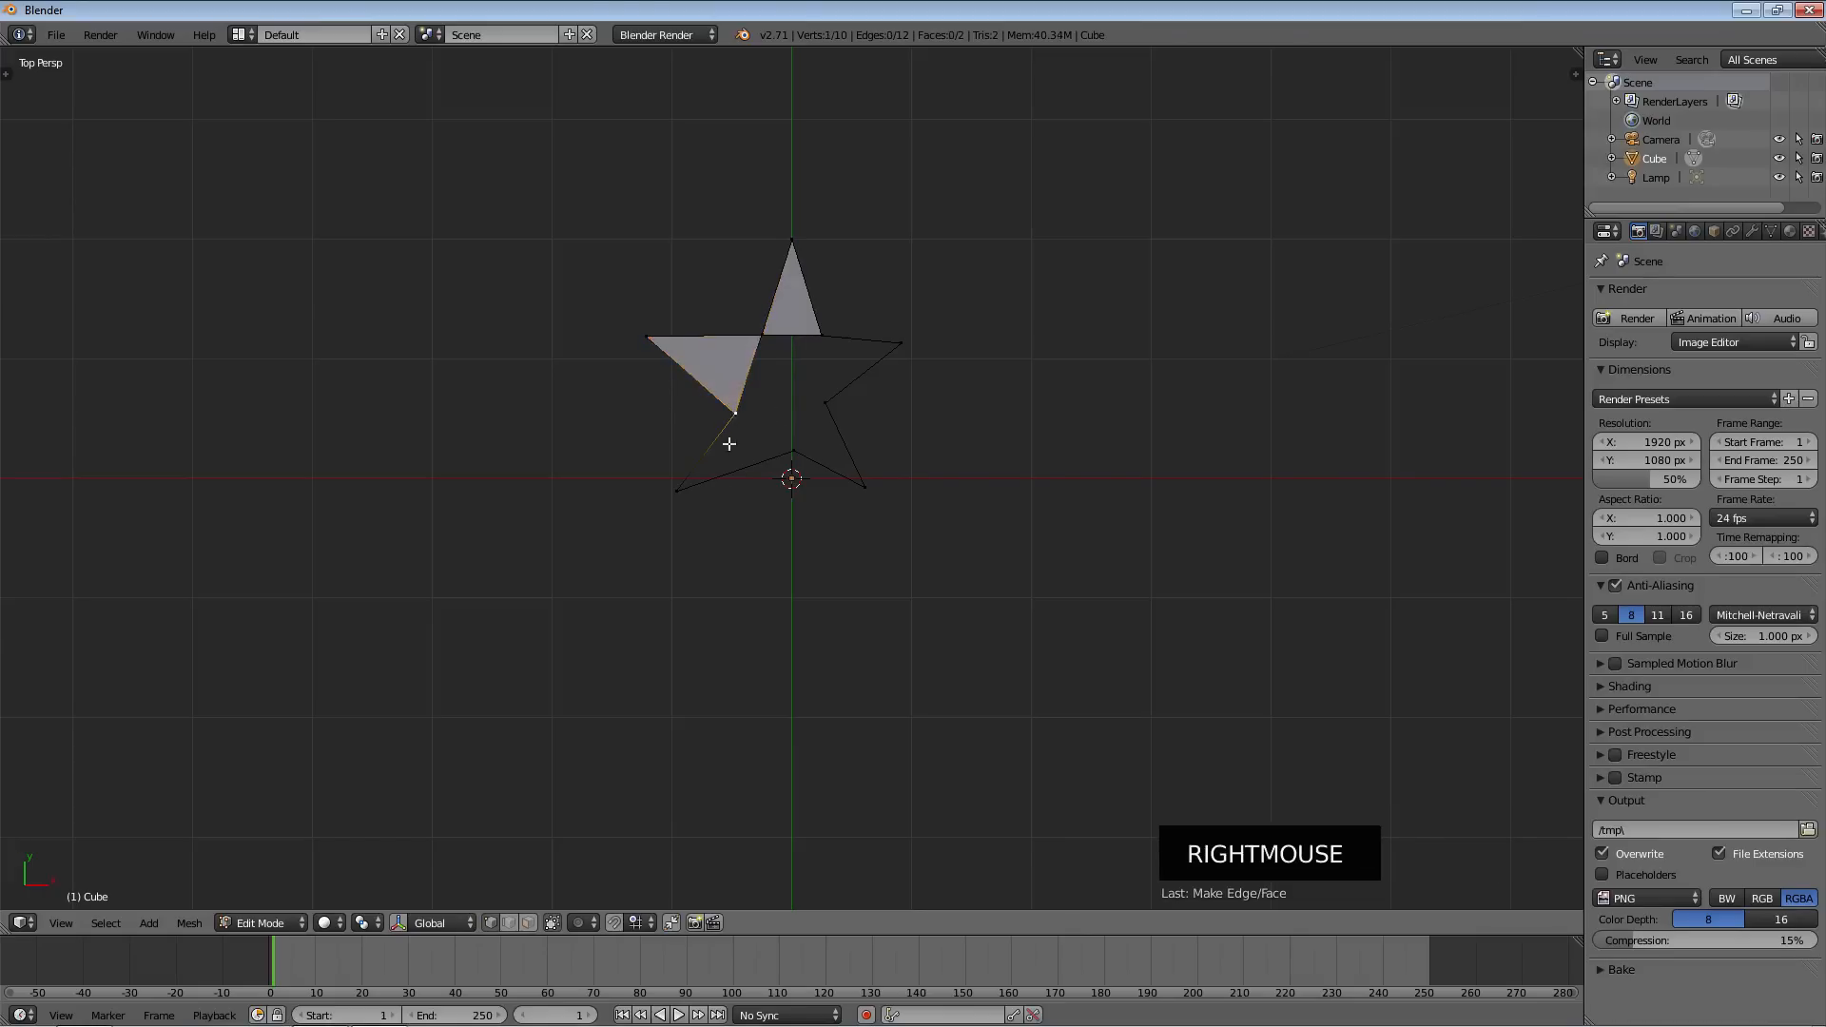
pyautogui.keyDown('shift'); pyautogui.rightClick(677, 491); pyautogui.keyUp('shift')
pyautogui.keyDown('shift'); pyautogui.rightClick(791, 453); pyautogui.keyUp('shift')
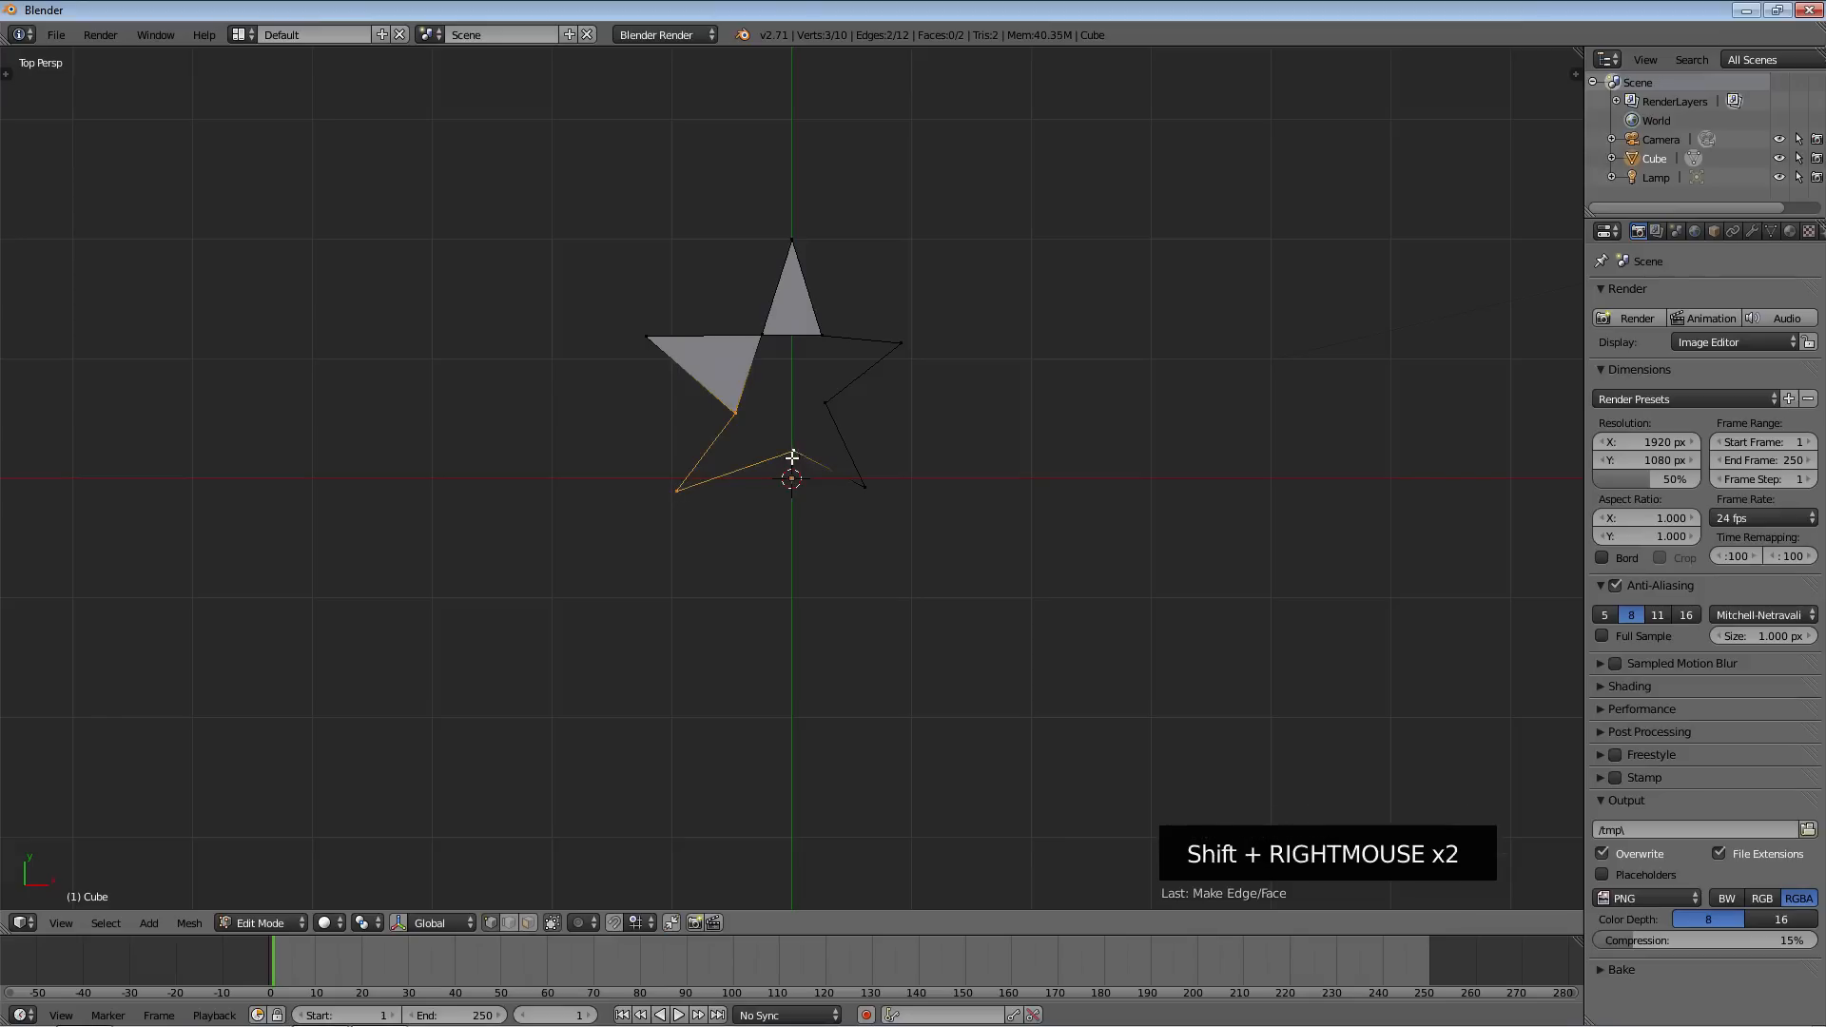
pyautogui.press('f')
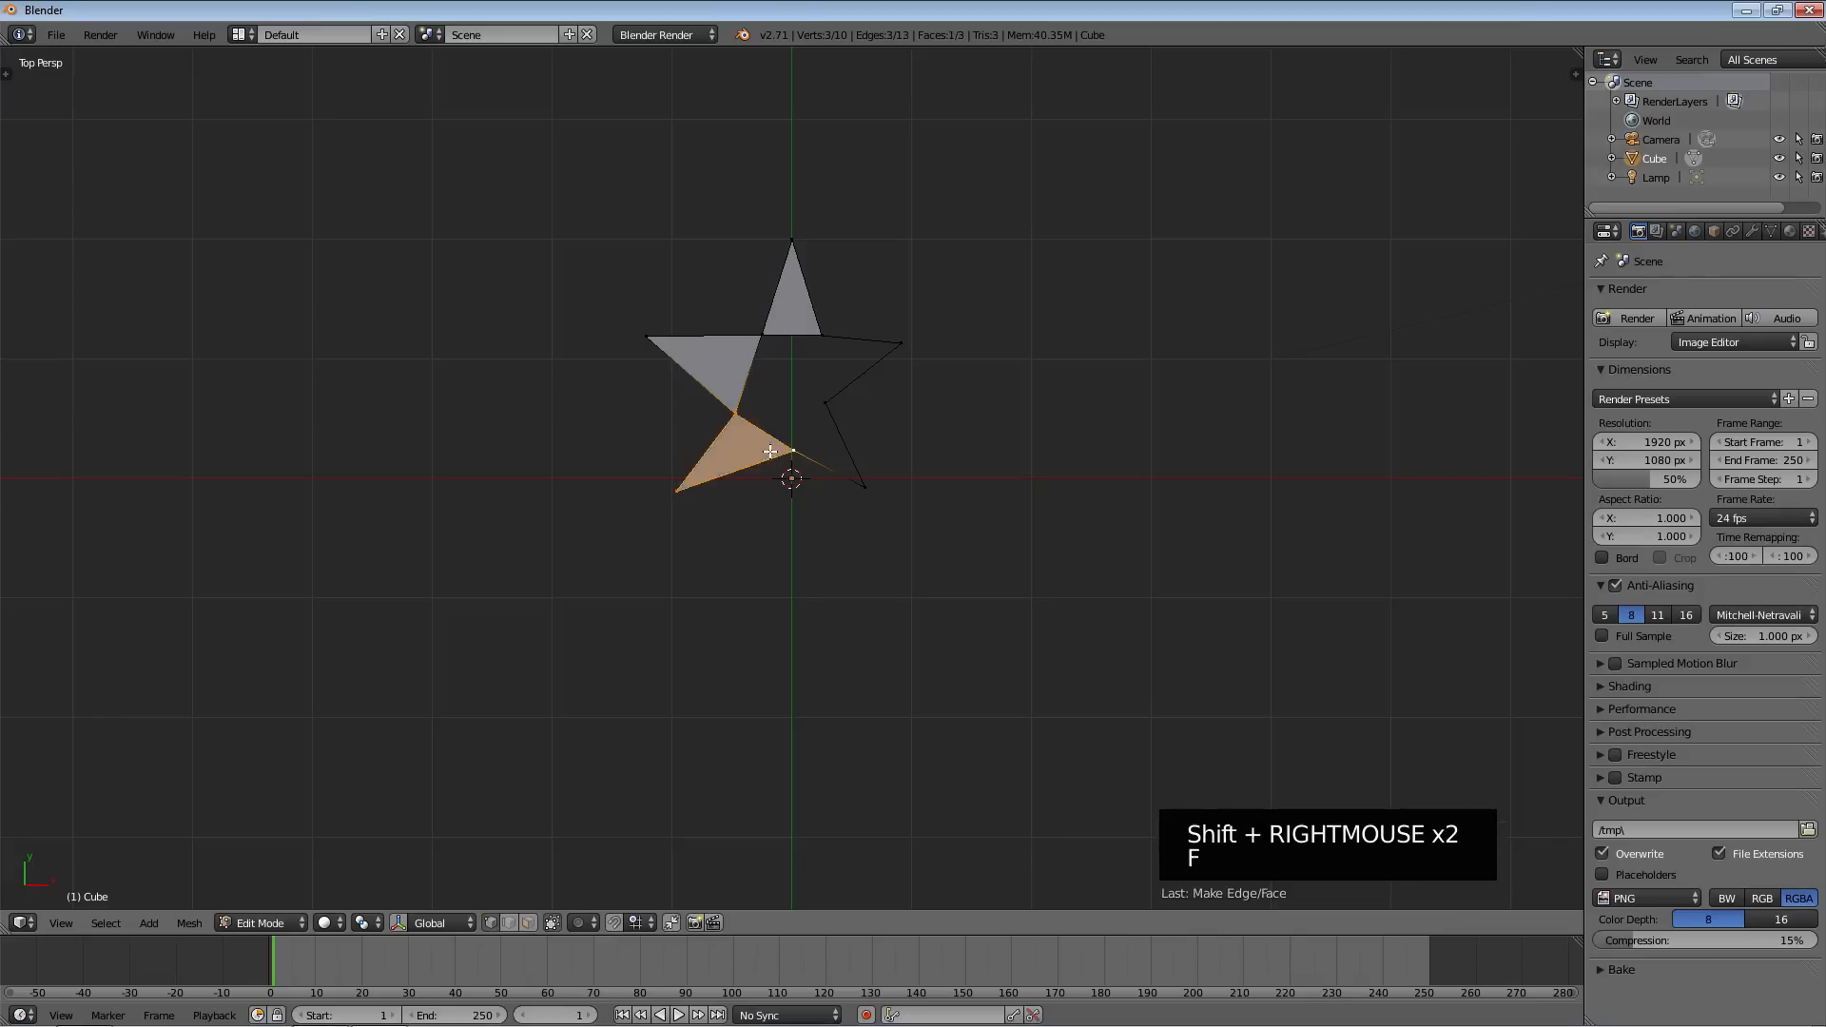
# Fill the star's lower-right and upper-right points with triangular faces, each between its tip and the two neighbouring inner vertices
pyautogui.rightClick(794, 454)
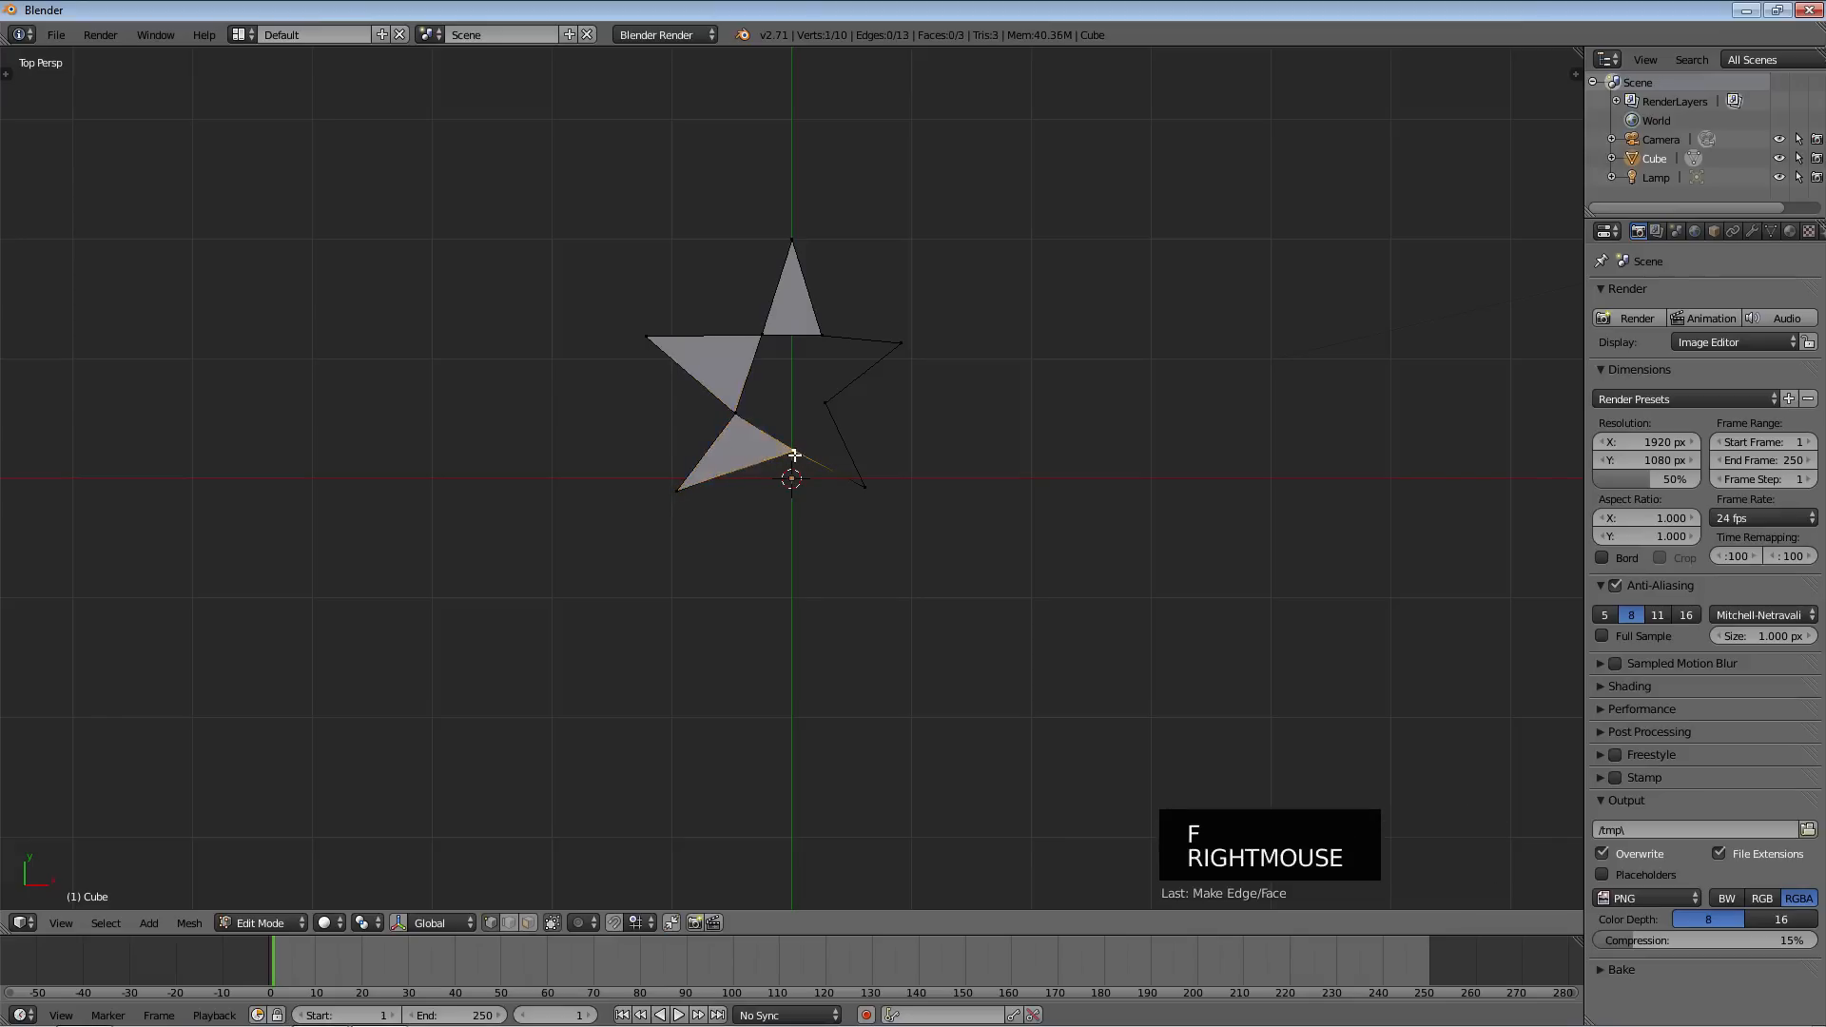
pyautogui.rightClick(825, 403)
pyautogui.keyDown('shift'); pyautogui.rightClick(864, 483); pyautogui.keyUp('shift')
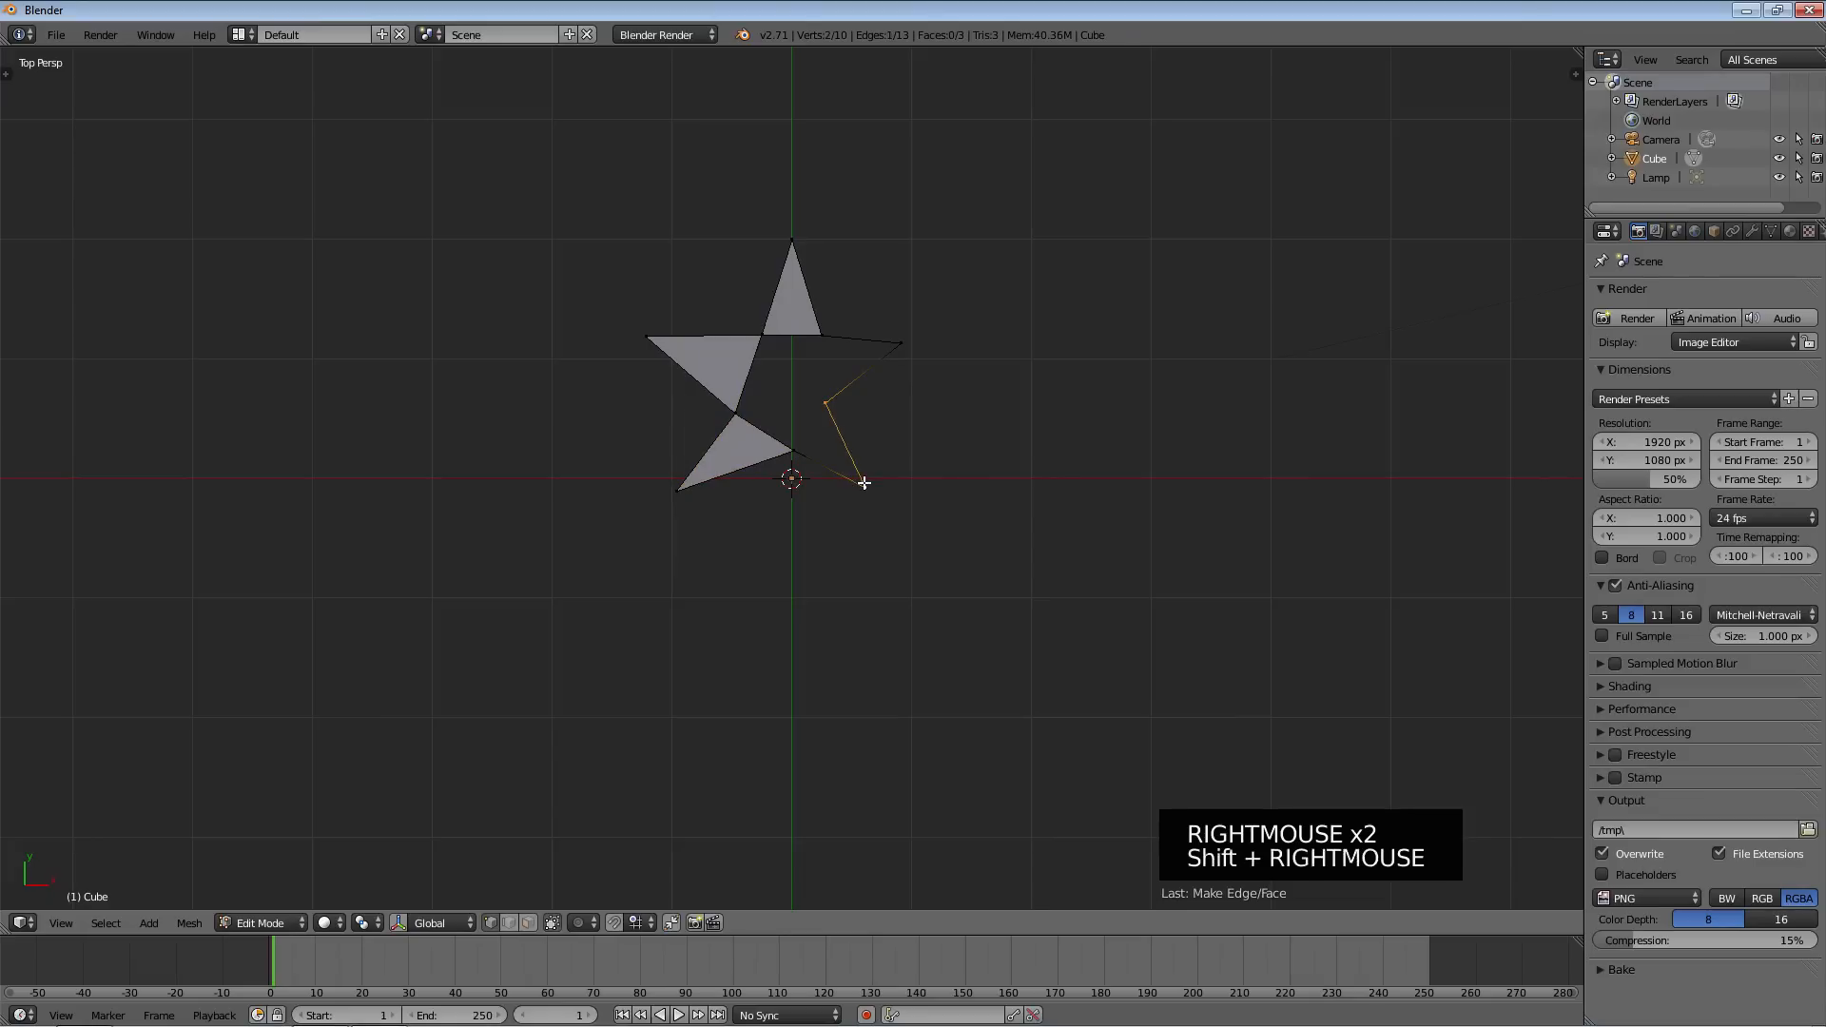
pyautogui.keyDown('shift'); pyautogui.rightClick(793, 454); pyautogui.keyUp('shift')
pyautogui.press('f')
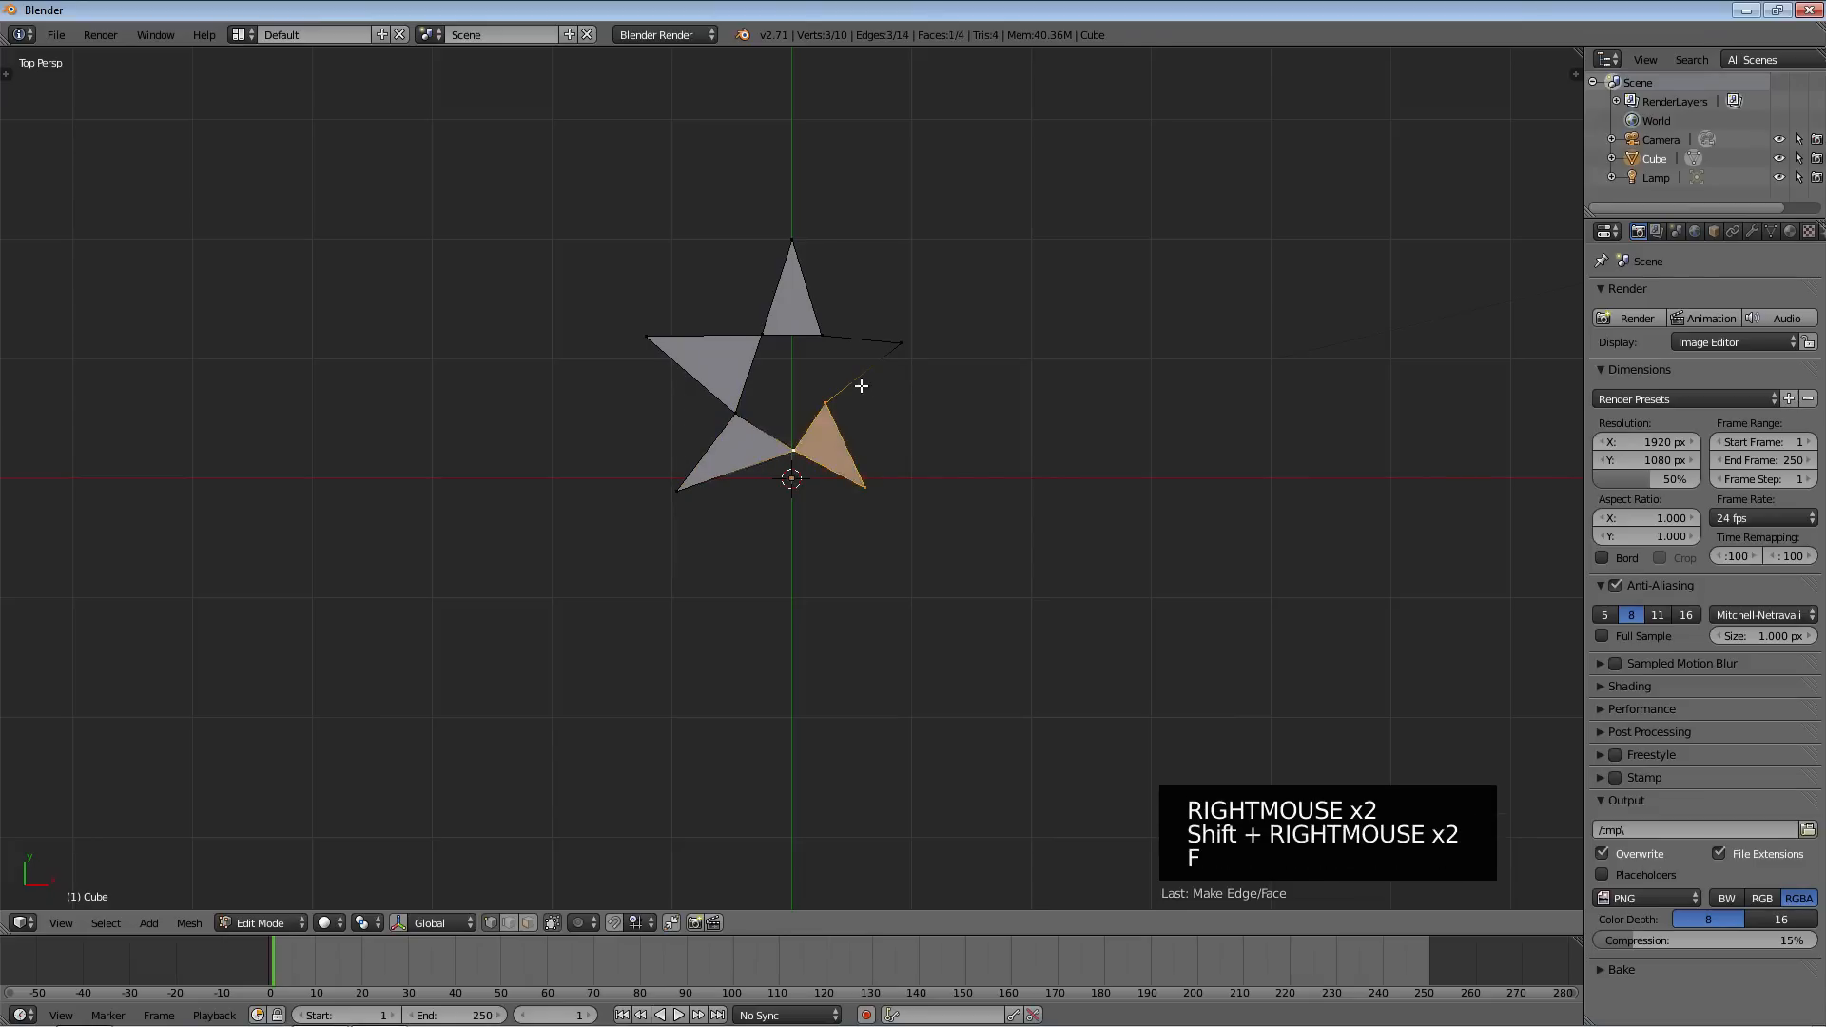
pyautogui.rightClick(827, 401)
pyautogui.keyDown('shift'); pyautogui.rightClick(823, 337); pyautogui.keyUp('shift')
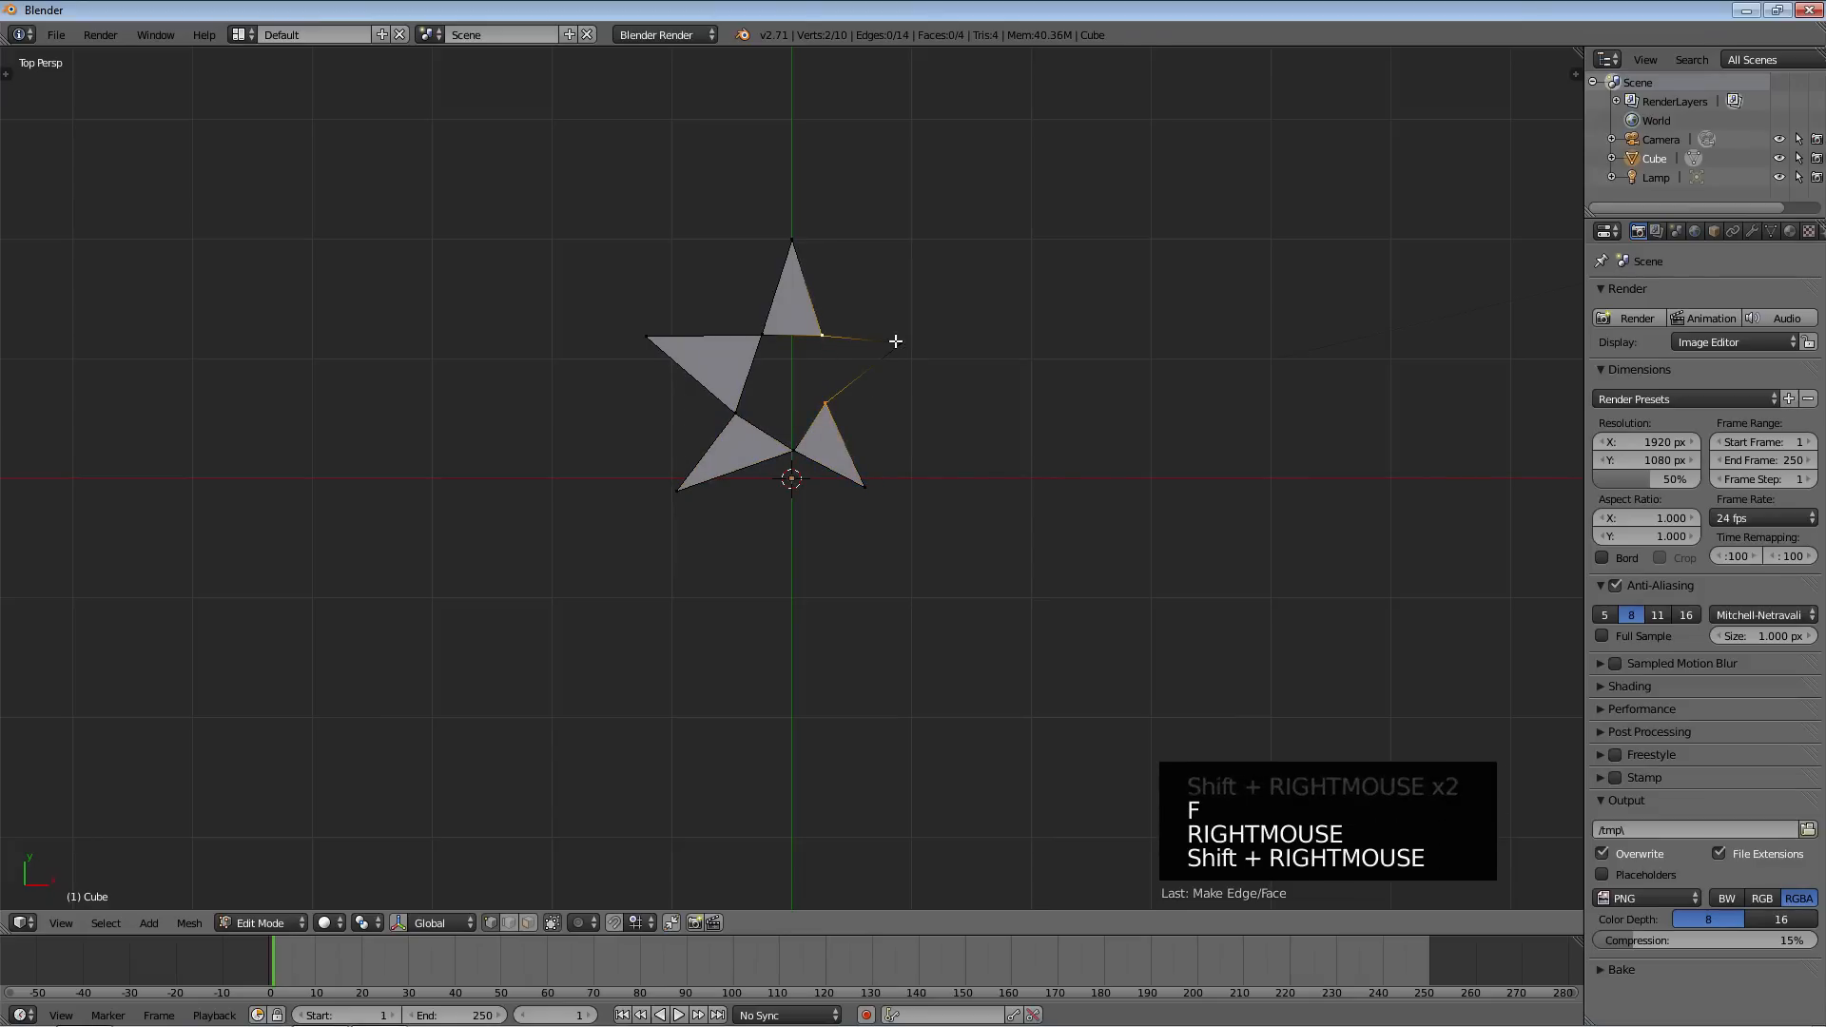
pyautogui.keyDown('shift'); pyautogui.rightClick(899, 343); pyautogui.keyUp('shift')
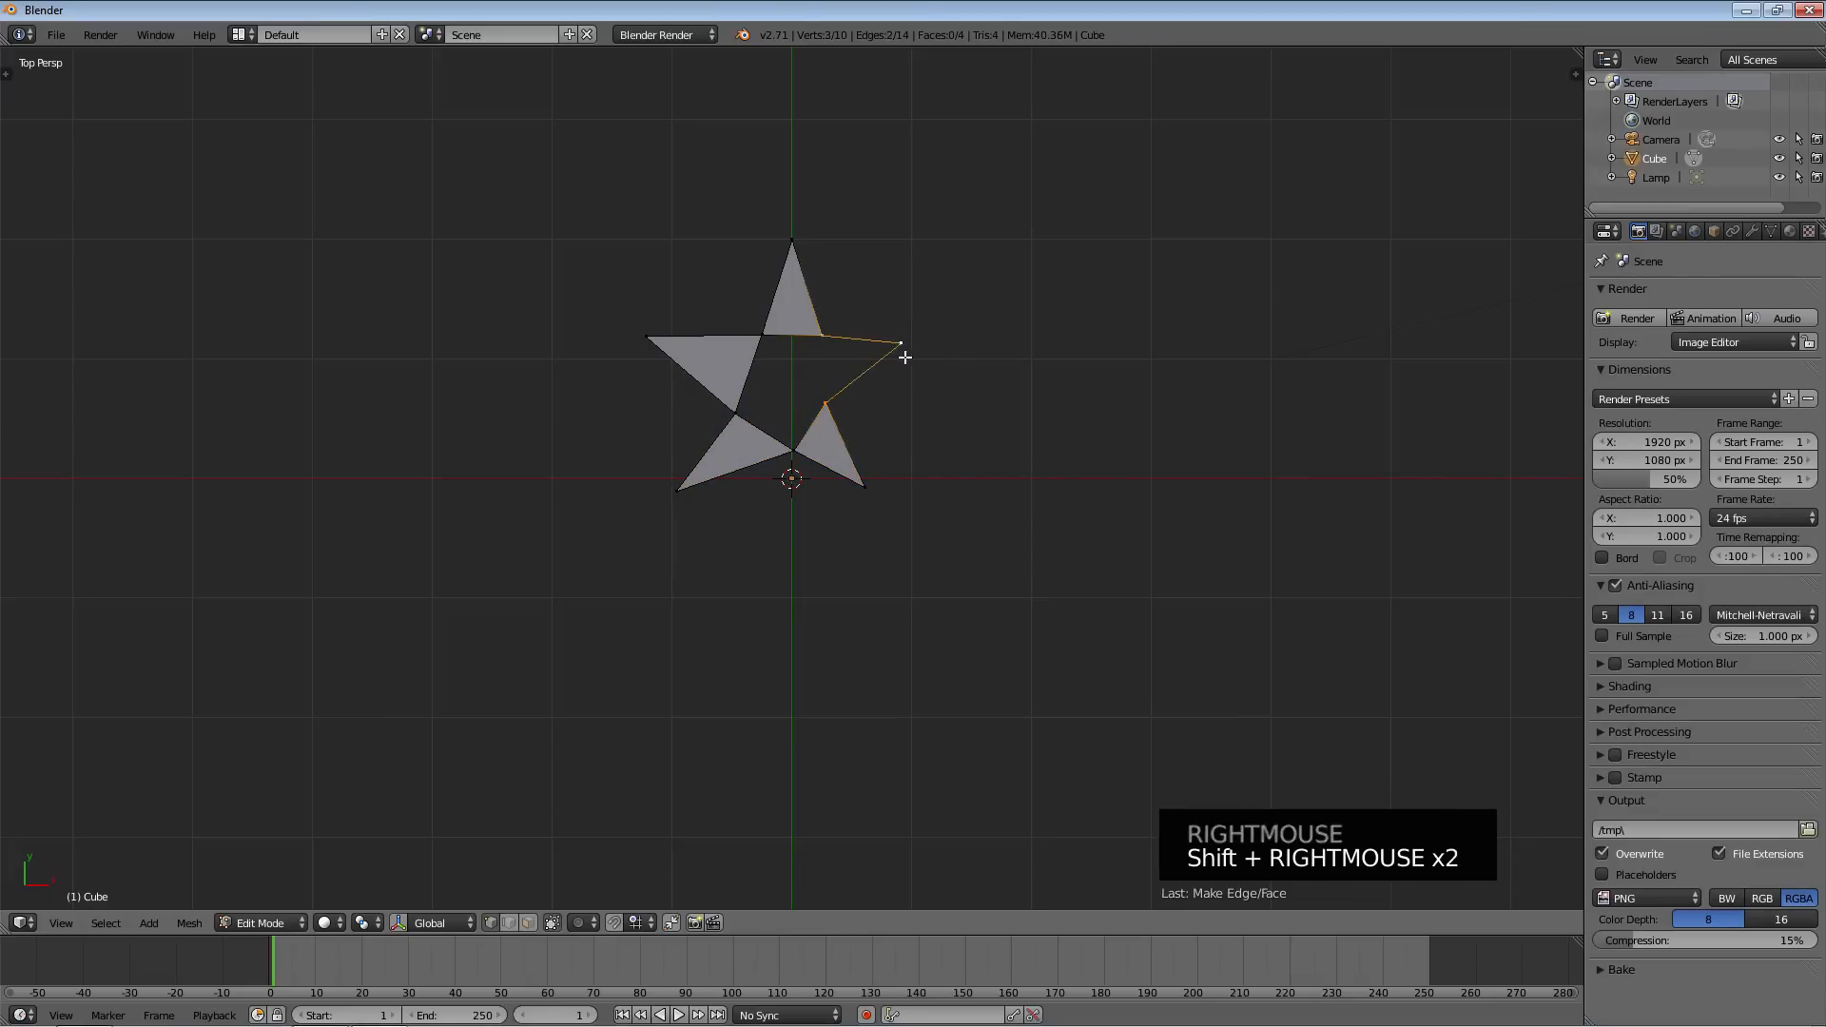
pyautogui.press('f')
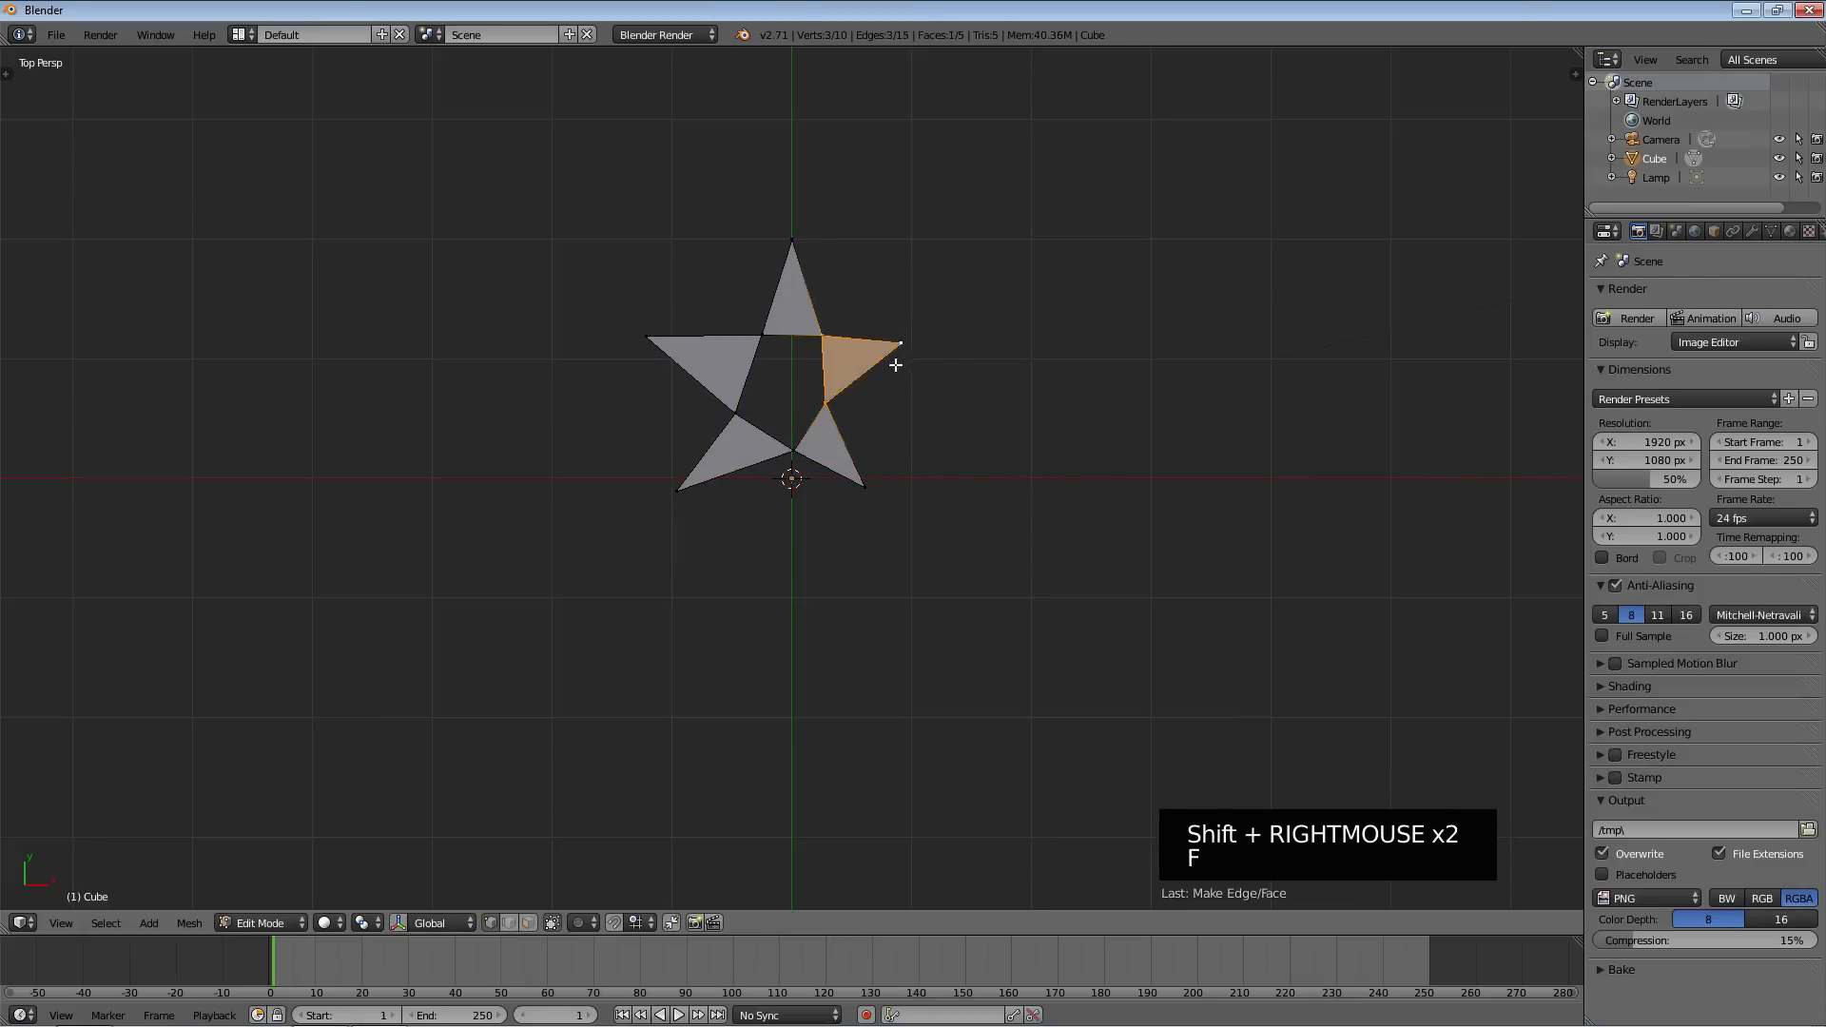
# Fill the star's centre with a triangle across the three lower inner vertices and a four-sided face over the remaining gap
pyautogui.rightClick(826, 402)
pyautogui.keyDown('shift'); pyautogui.rightClick(794, 448); pyautogui.keyUp('shift')
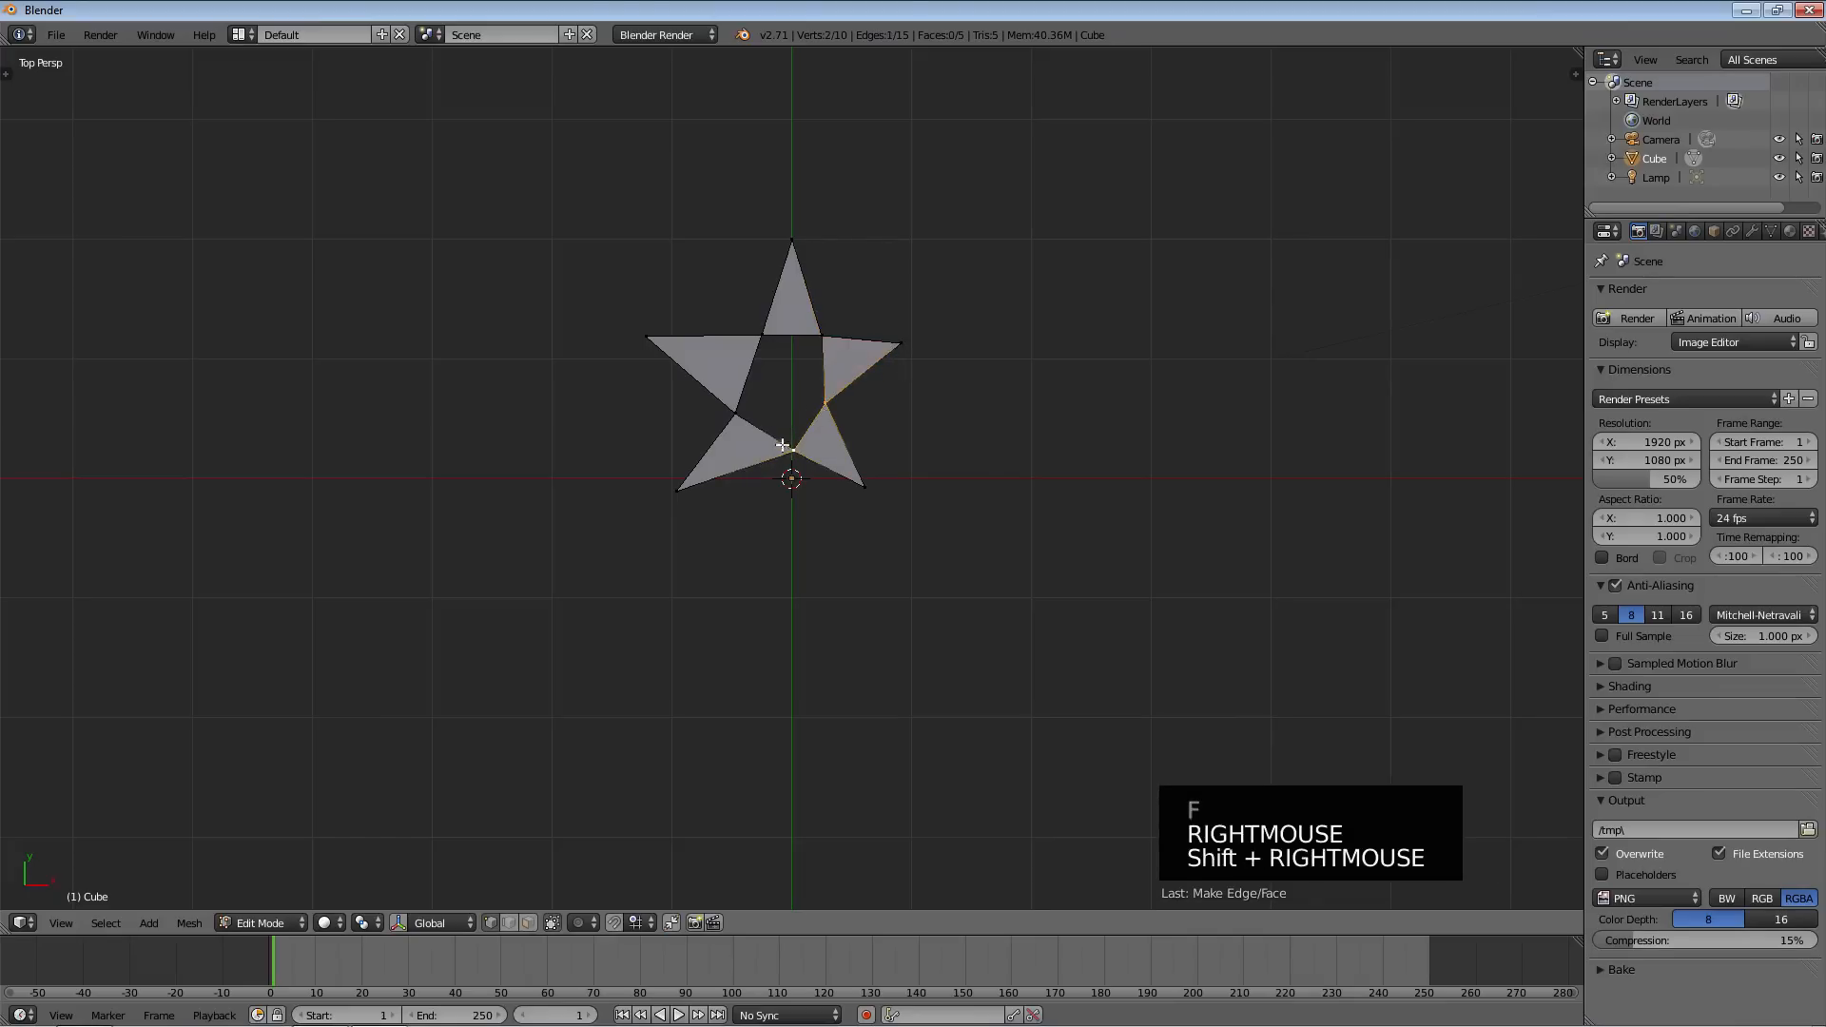
pyautogui.keyDown('shift'); pyautogui.rightClick(737, 414); pyautogui.keyUp('shift')
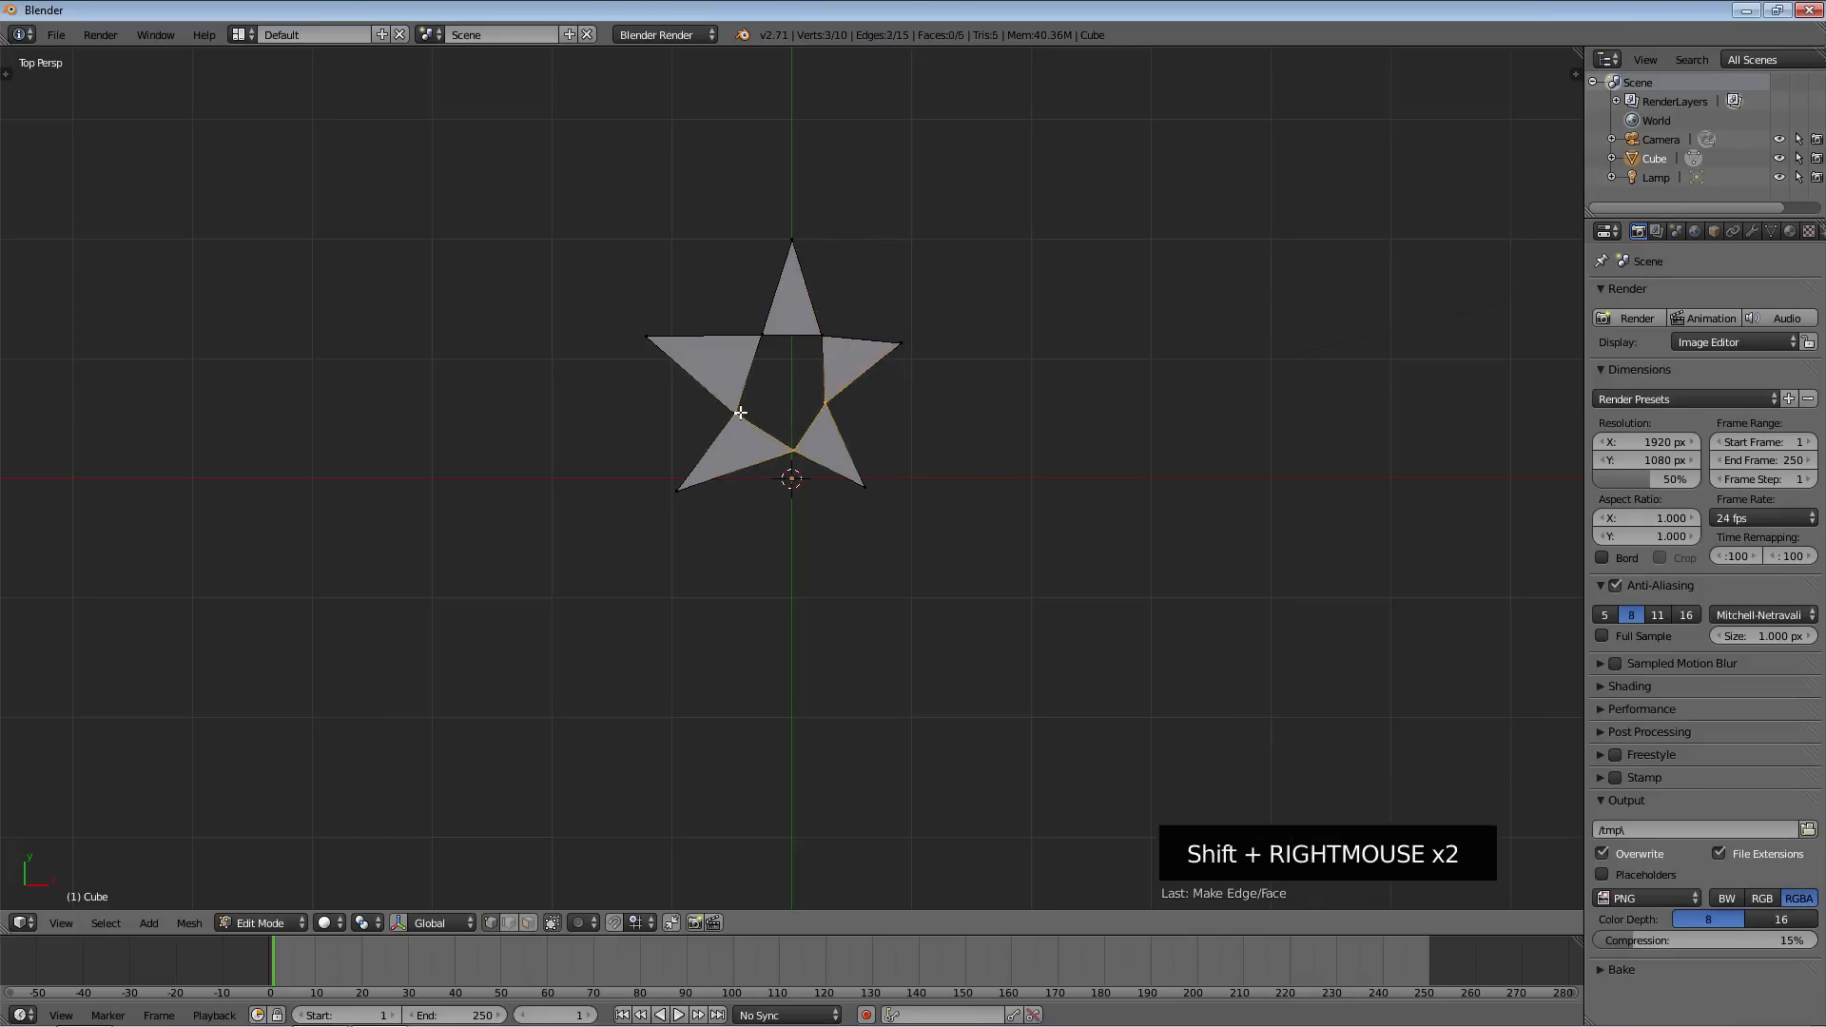
pyautogui.press('f')
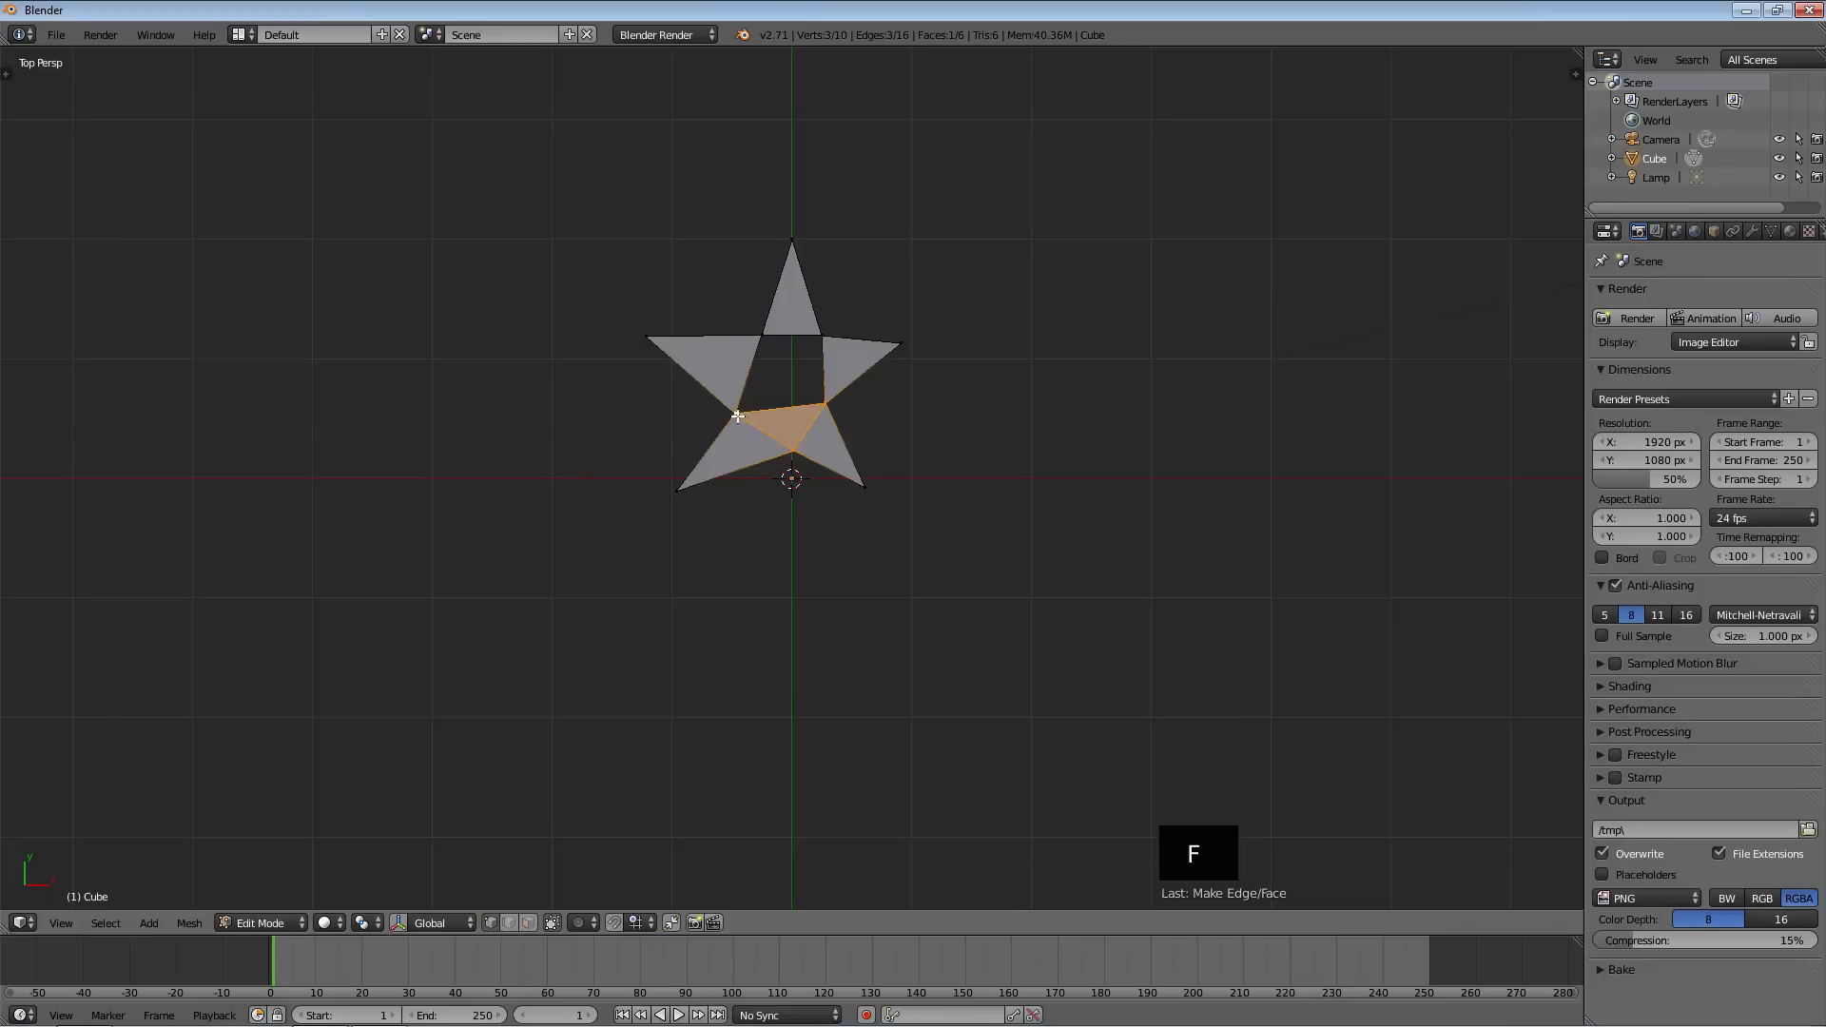
pyautogui.rightClick(737, 415)
pyautogui.keyDown('shift'); pyautogui.rightClick(766, 341); pyautogui.keyUp('shift')
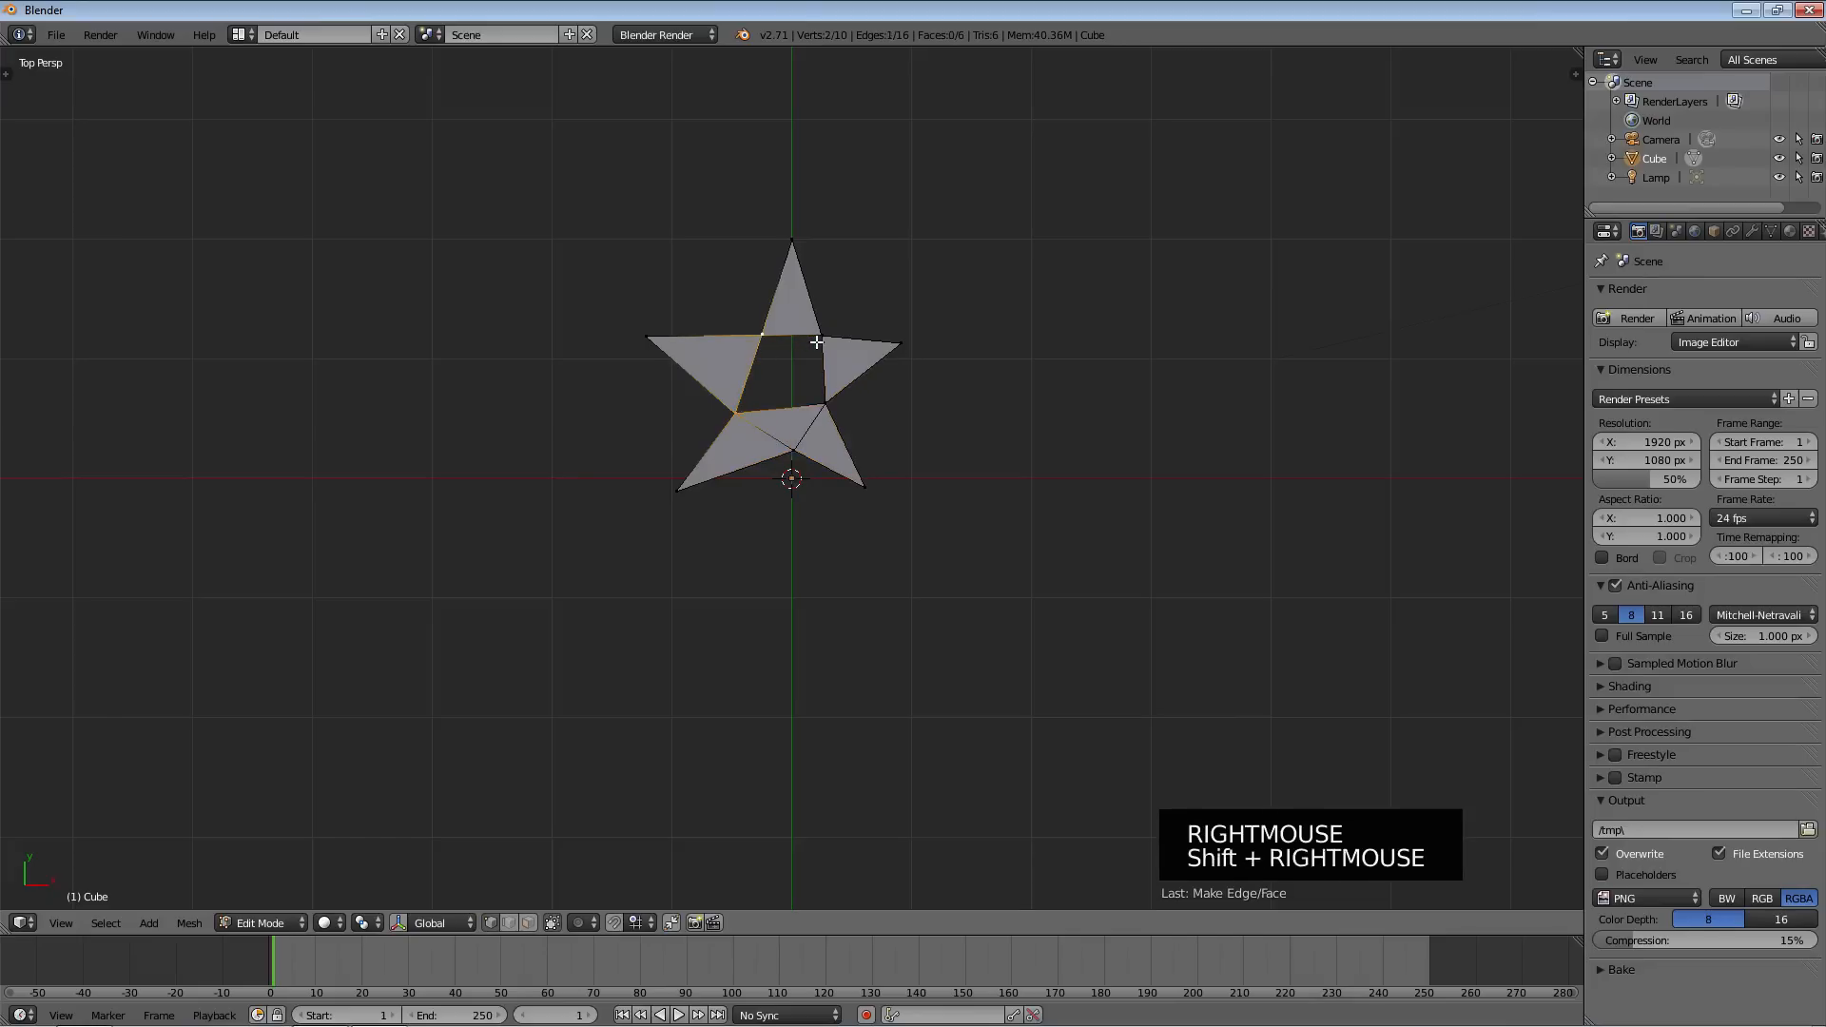
pyautogui.keyDown('shift'); pyautogui.rightClick(819, 337); pyautogui.keyUp('shift')
pyautogui.keyDown('shift'); pyautogui.rightClick(826, 398); pyautogui.keyUp('shift')
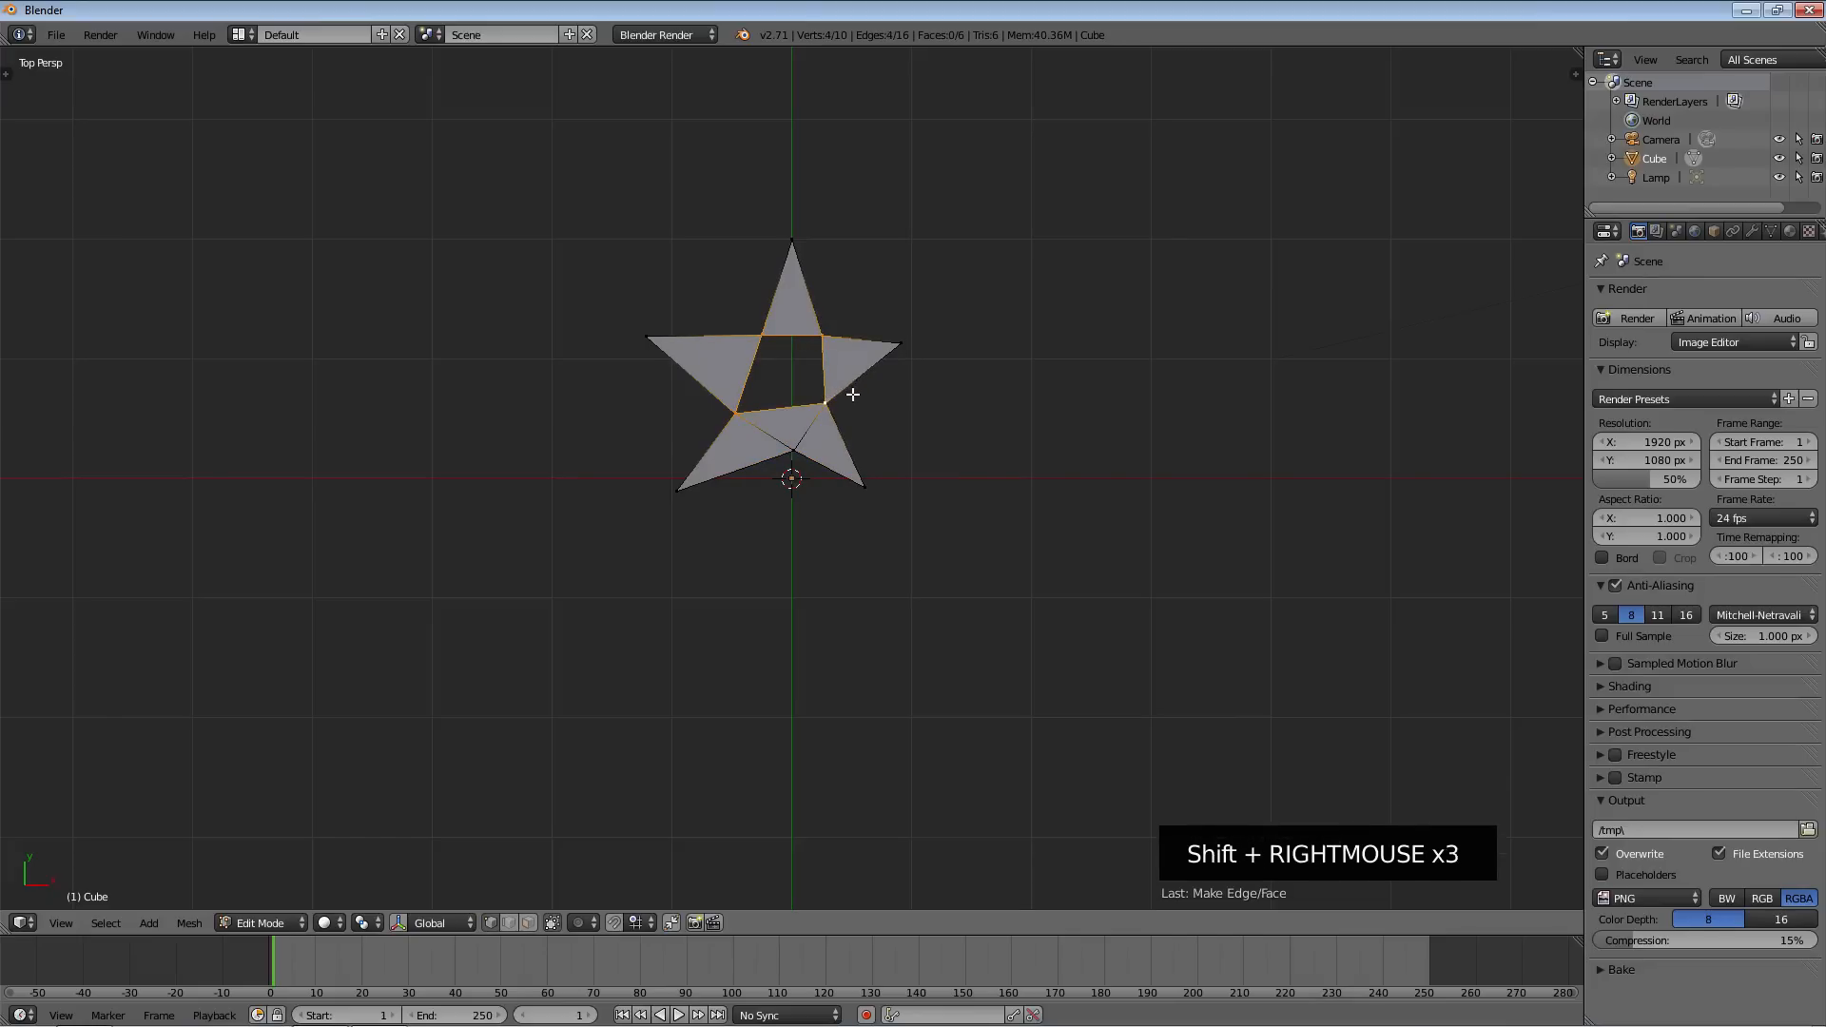
pyautogui.press('f')
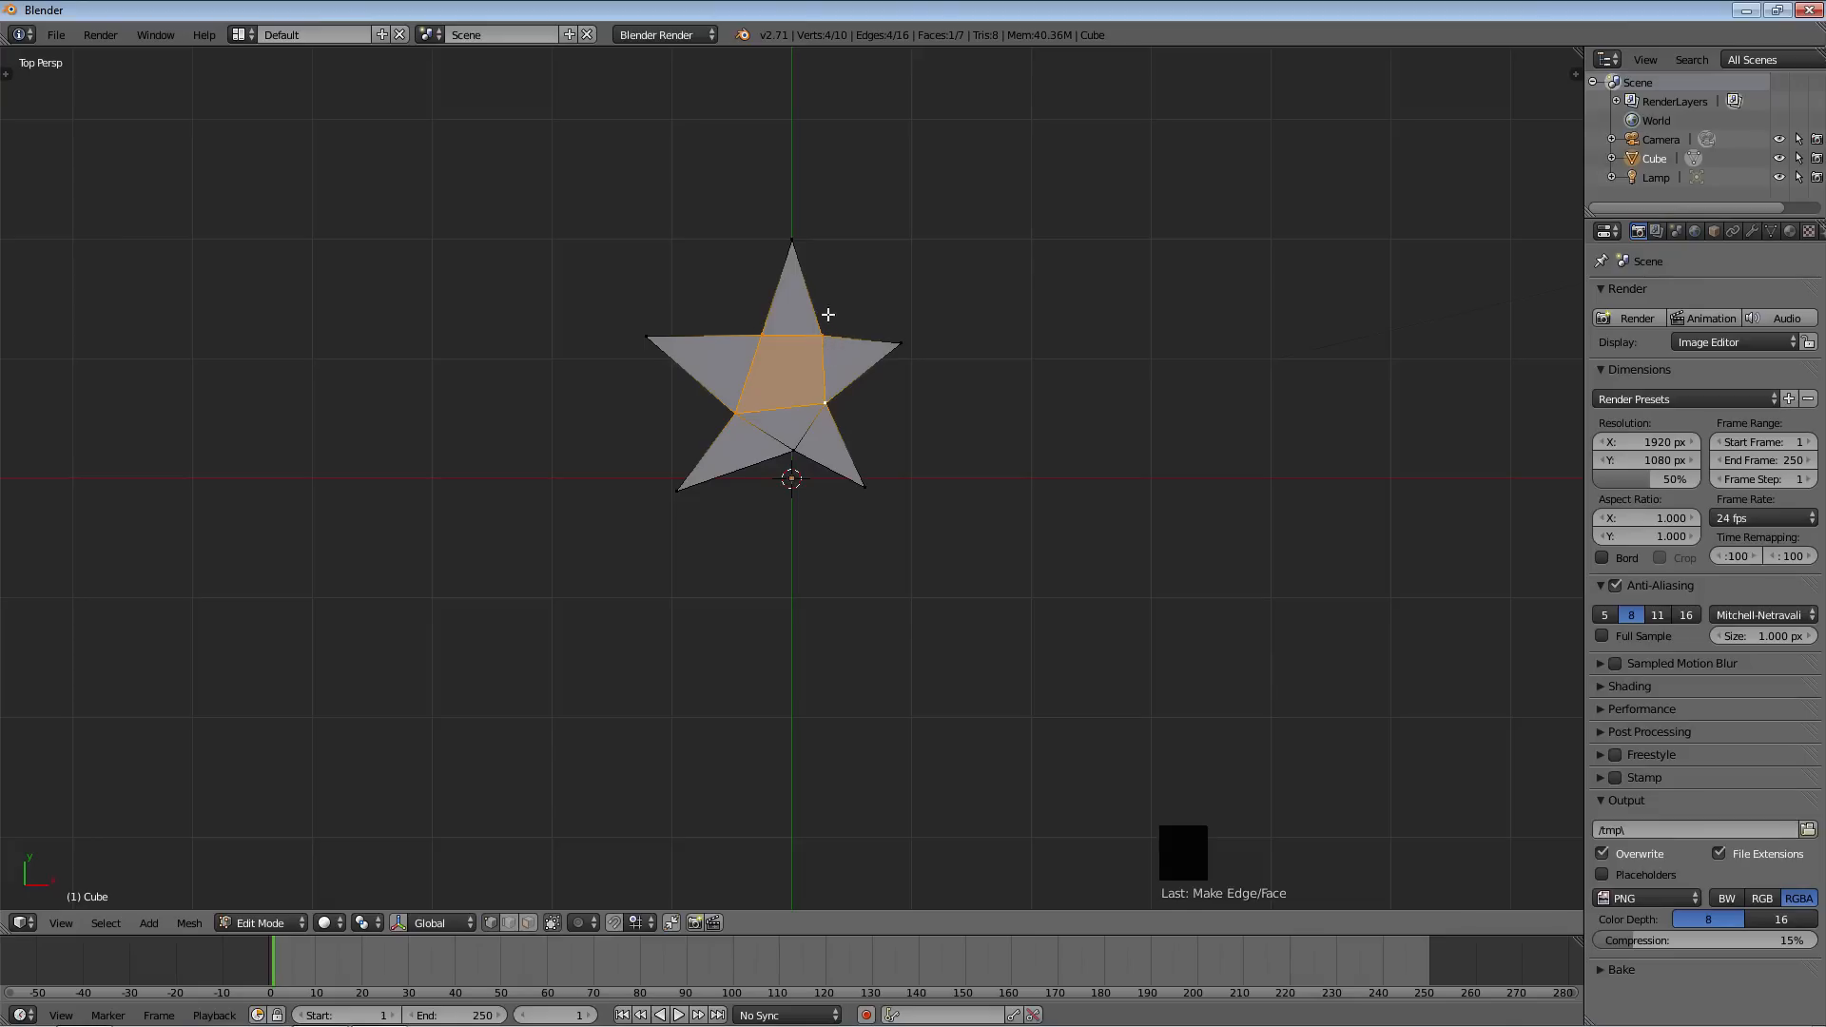
# Move the star's upper-left inner vertex slightly outward in negative X with two small grabs
pyautogui.rightClick(762, 334)
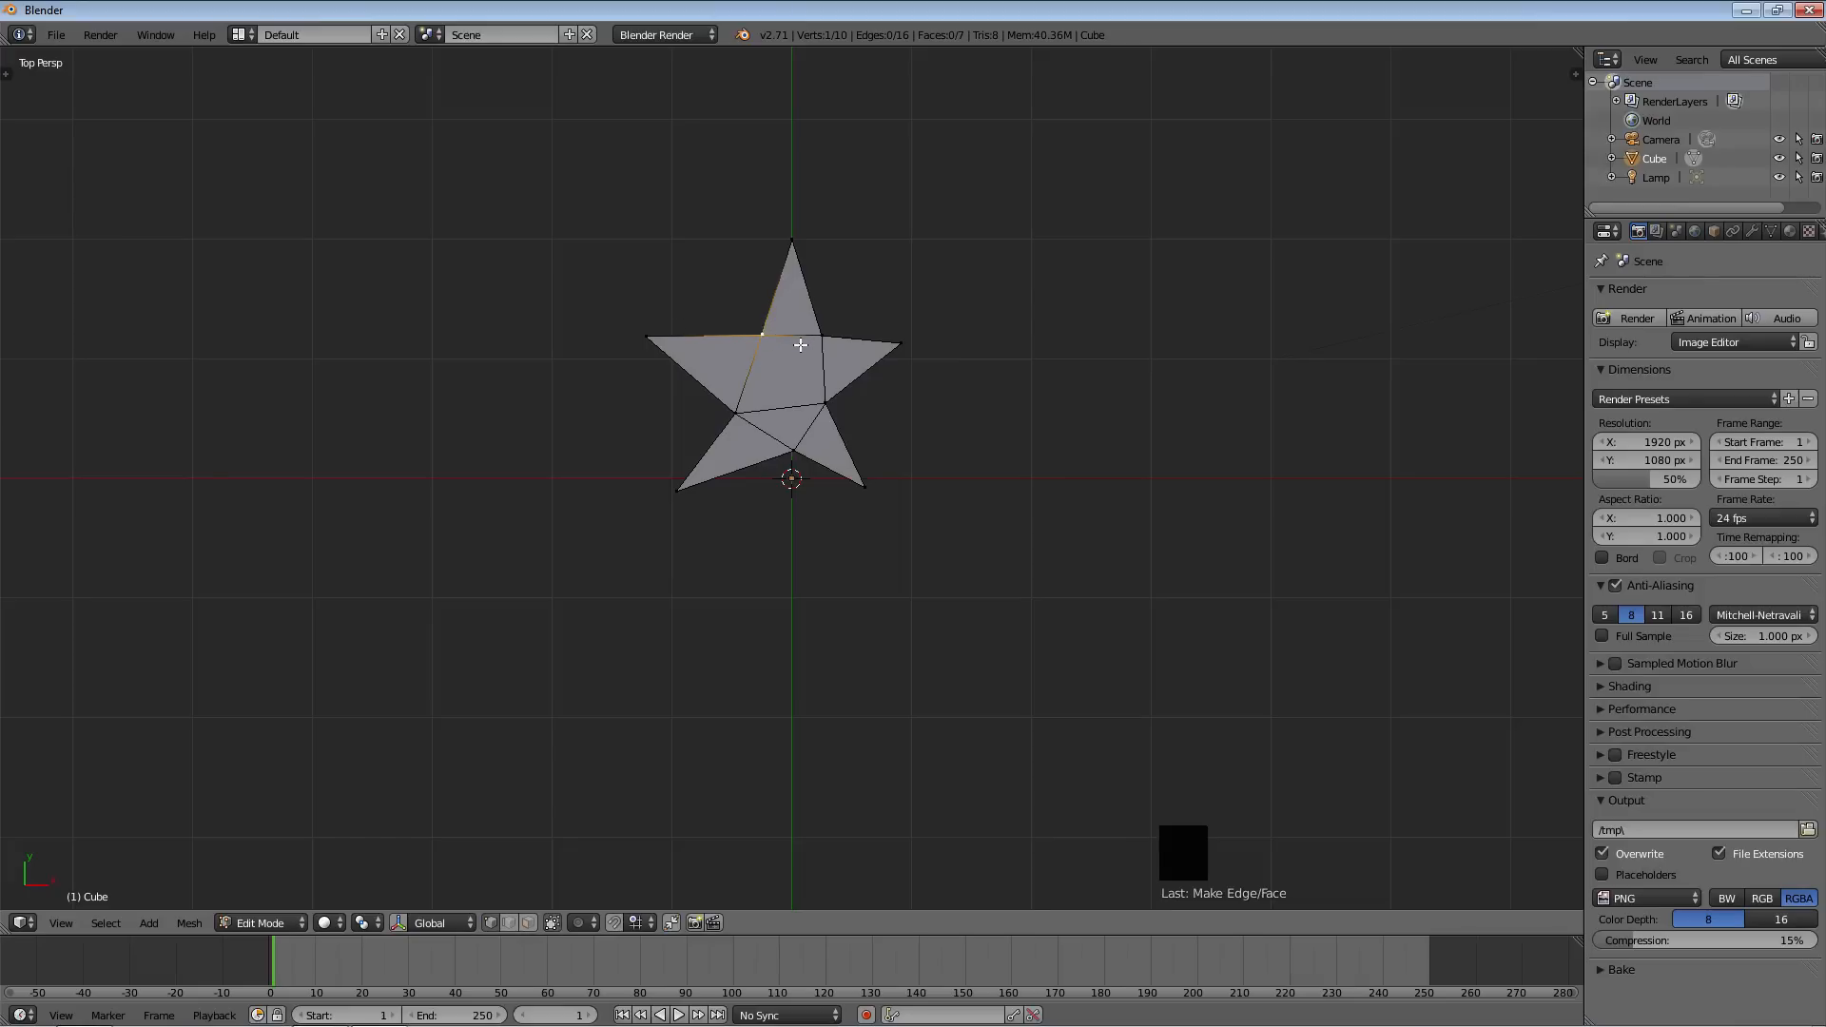
pyautogui.press('g')
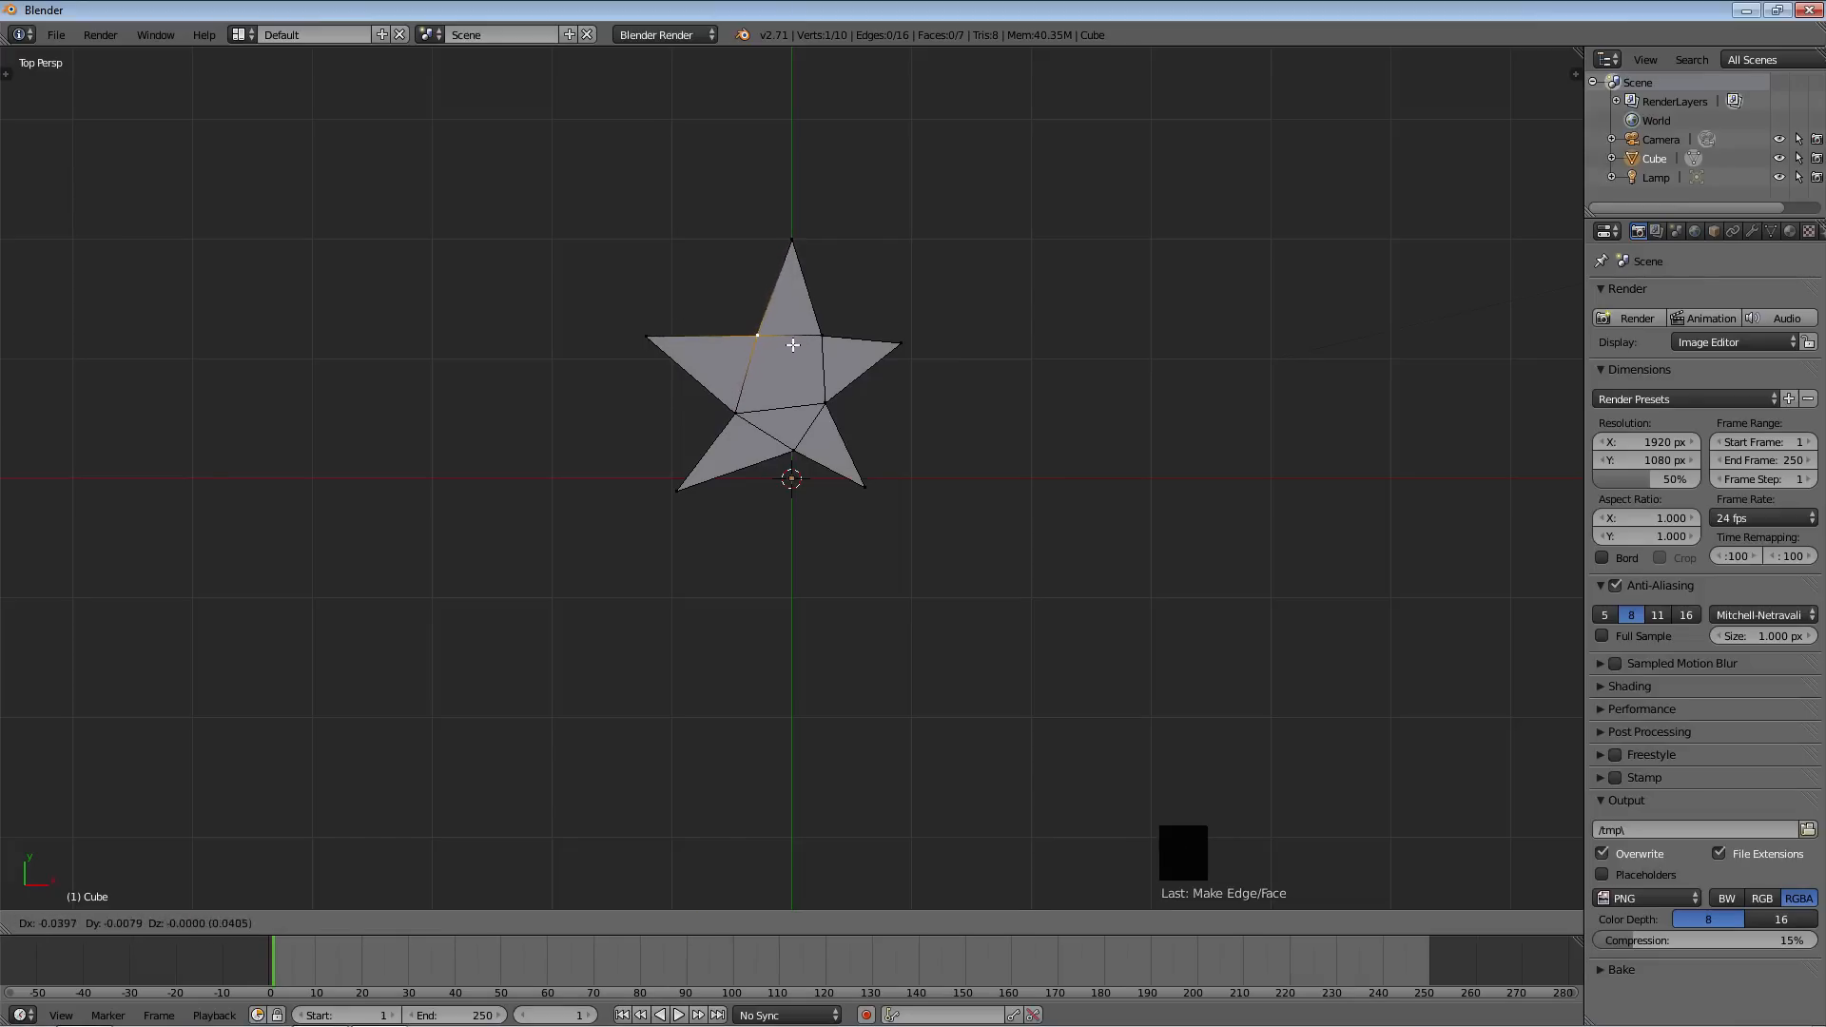
pyautogui.click(790, 347)
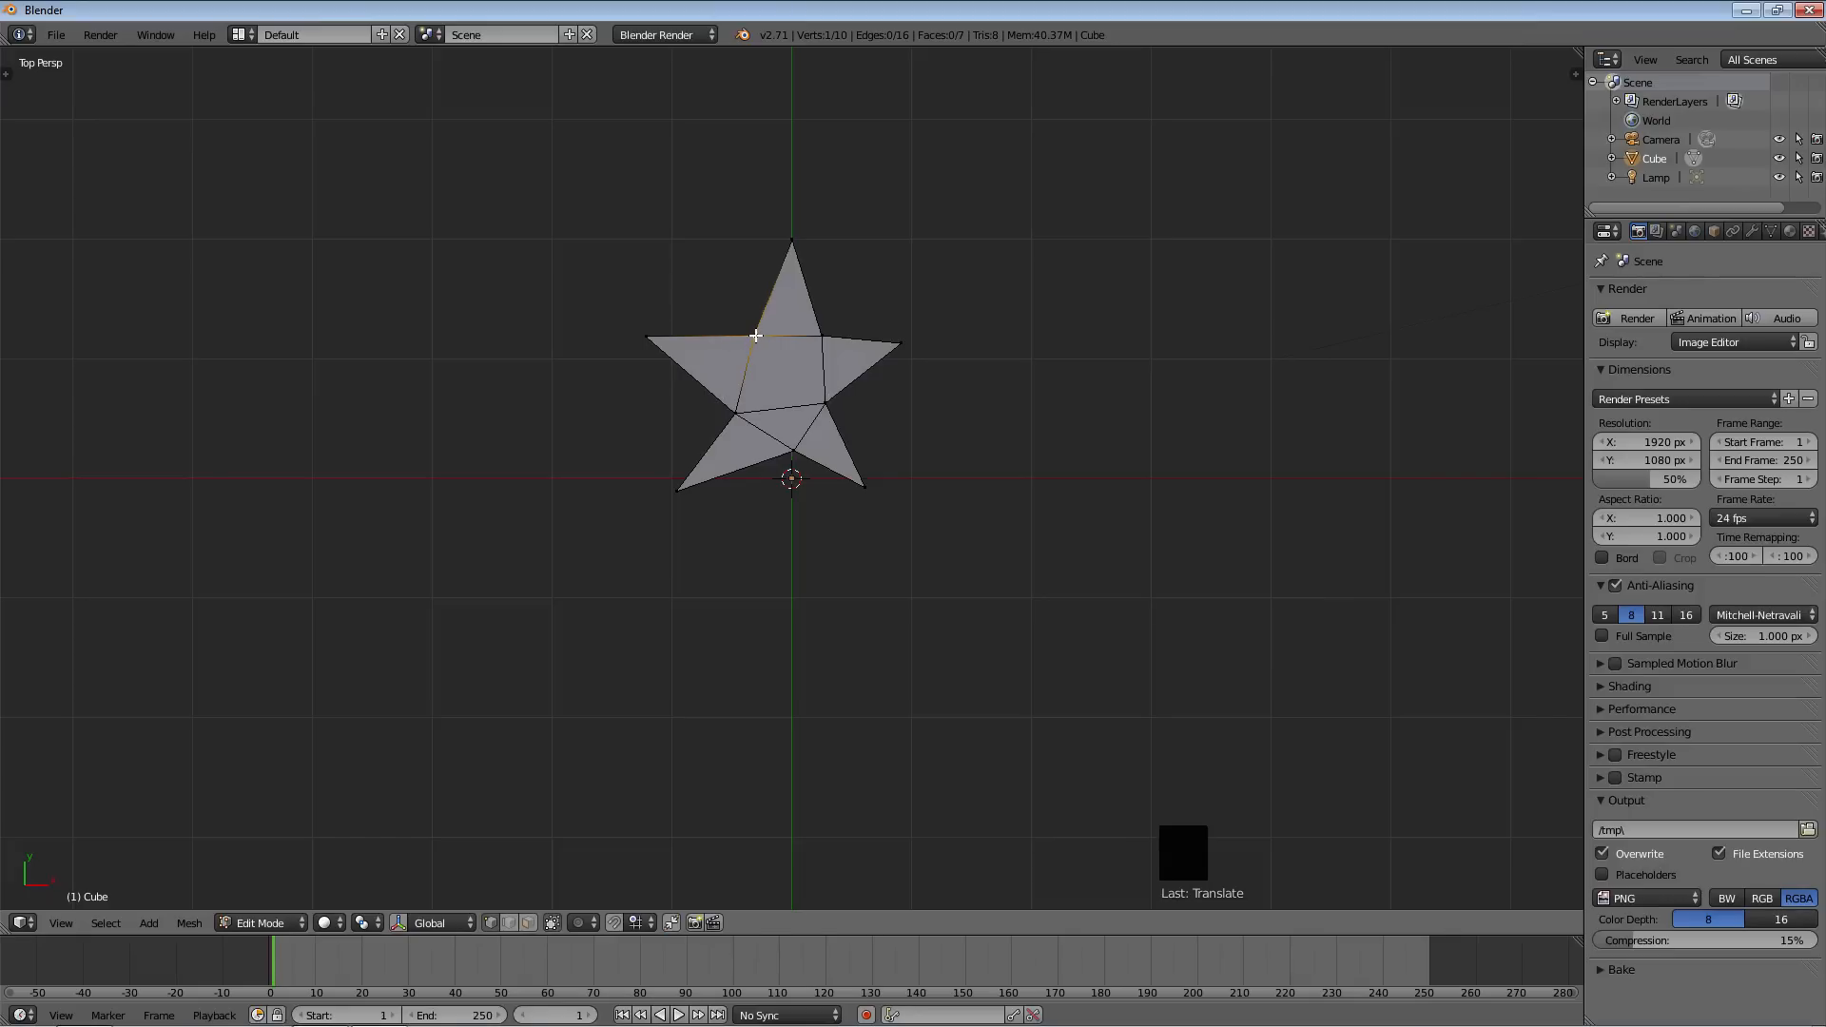
pyautogui.press('g')
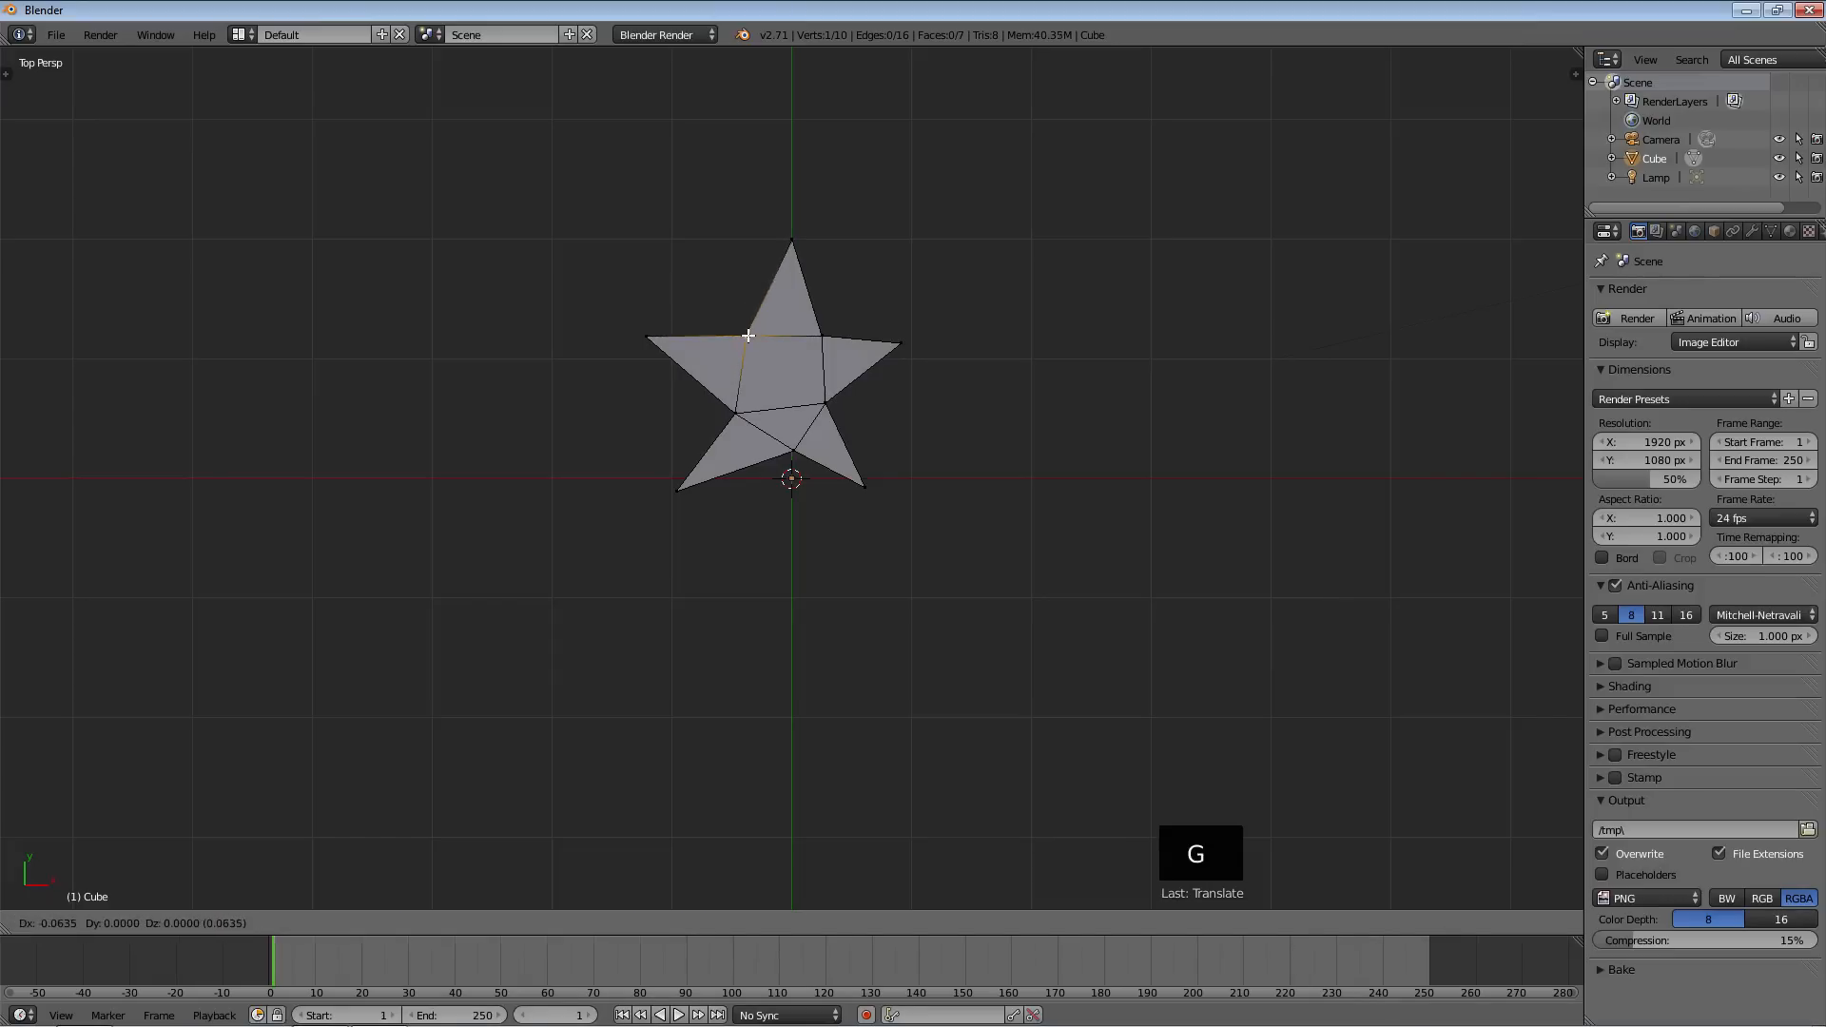
pyautogui.click(748, 336)
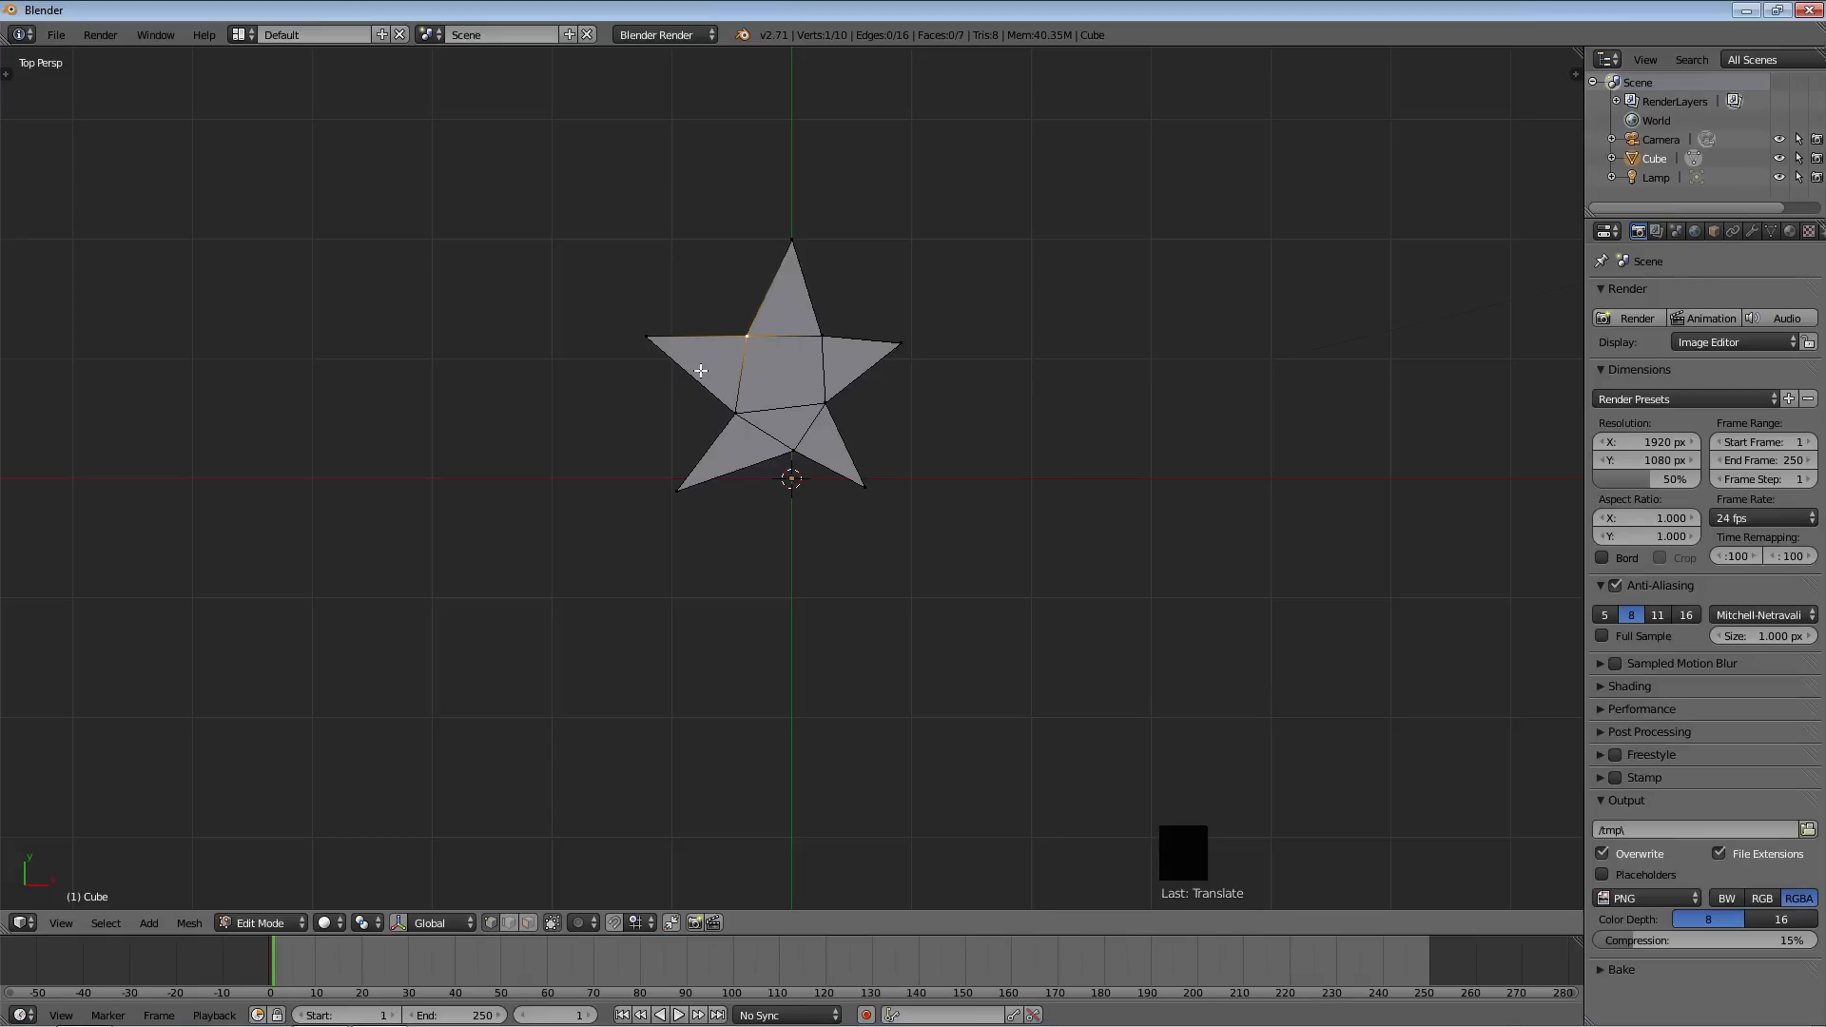
# Move the star's top tip vertex about 0.1 in negative X and slightly downward in Y
pyautogui.rightClick(792, 241)
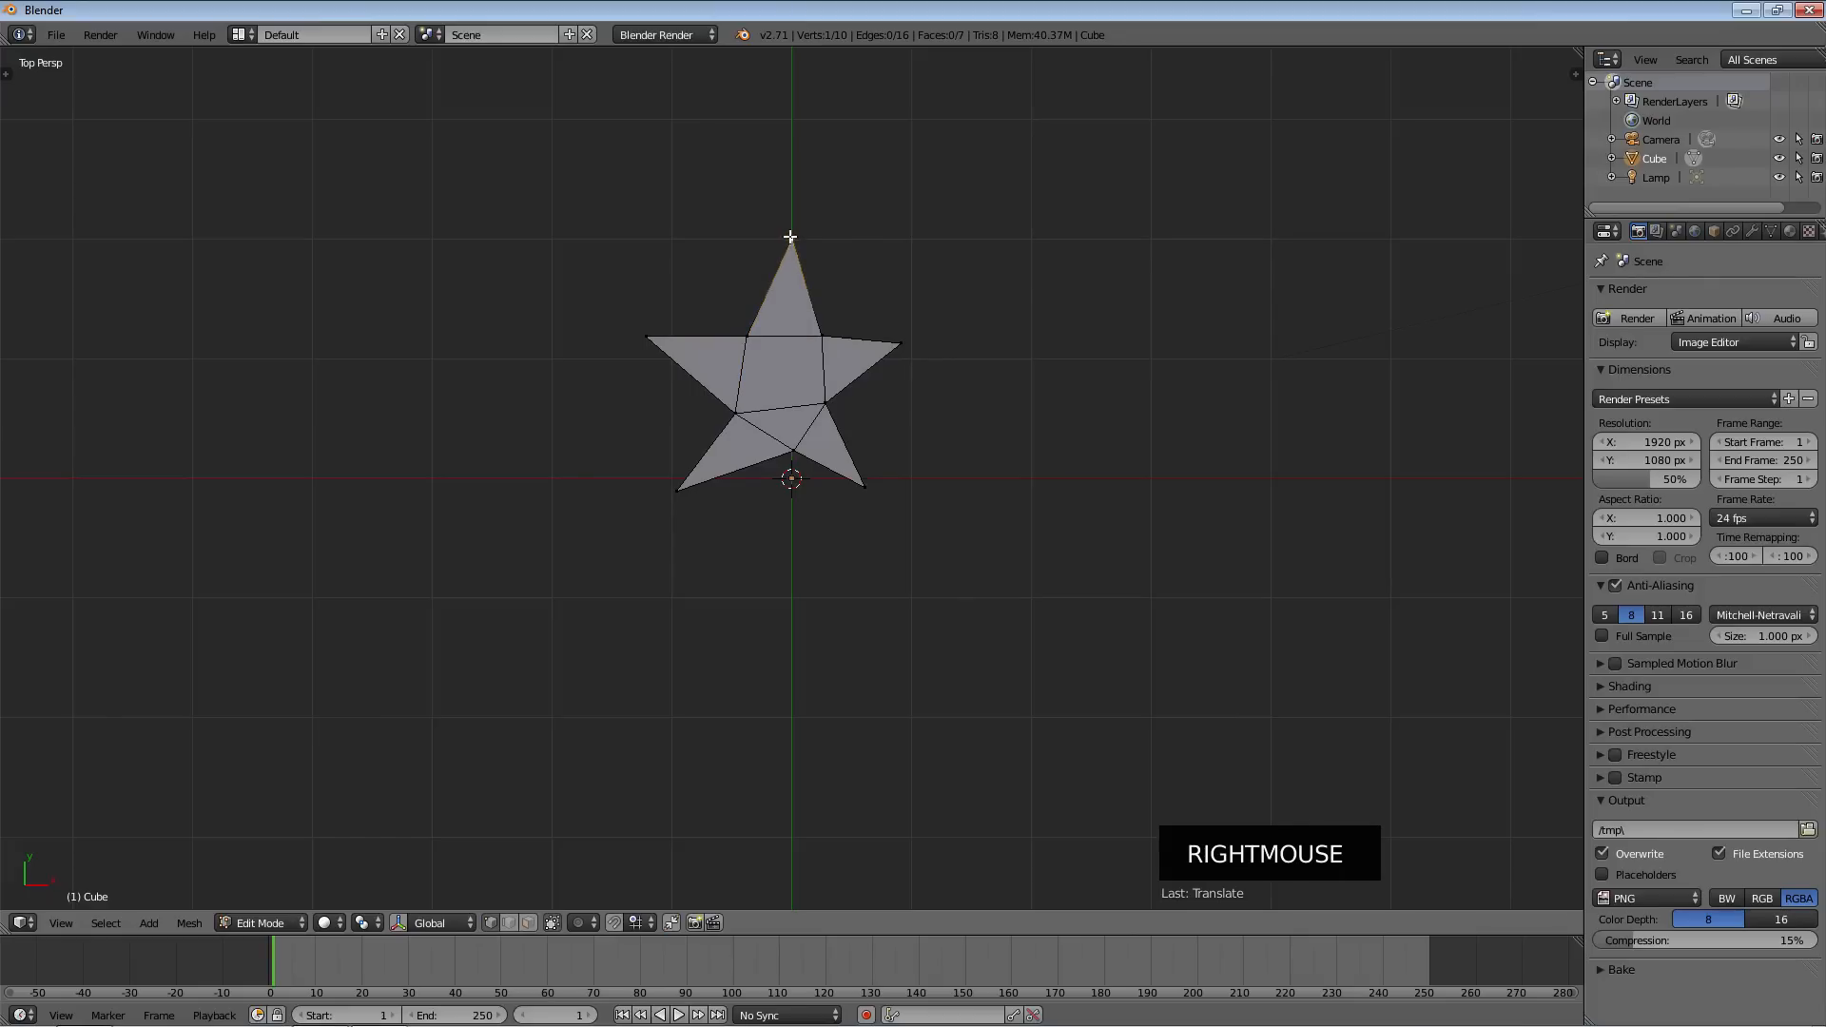
pyautogui.press('g')
pyautogui.press('g')
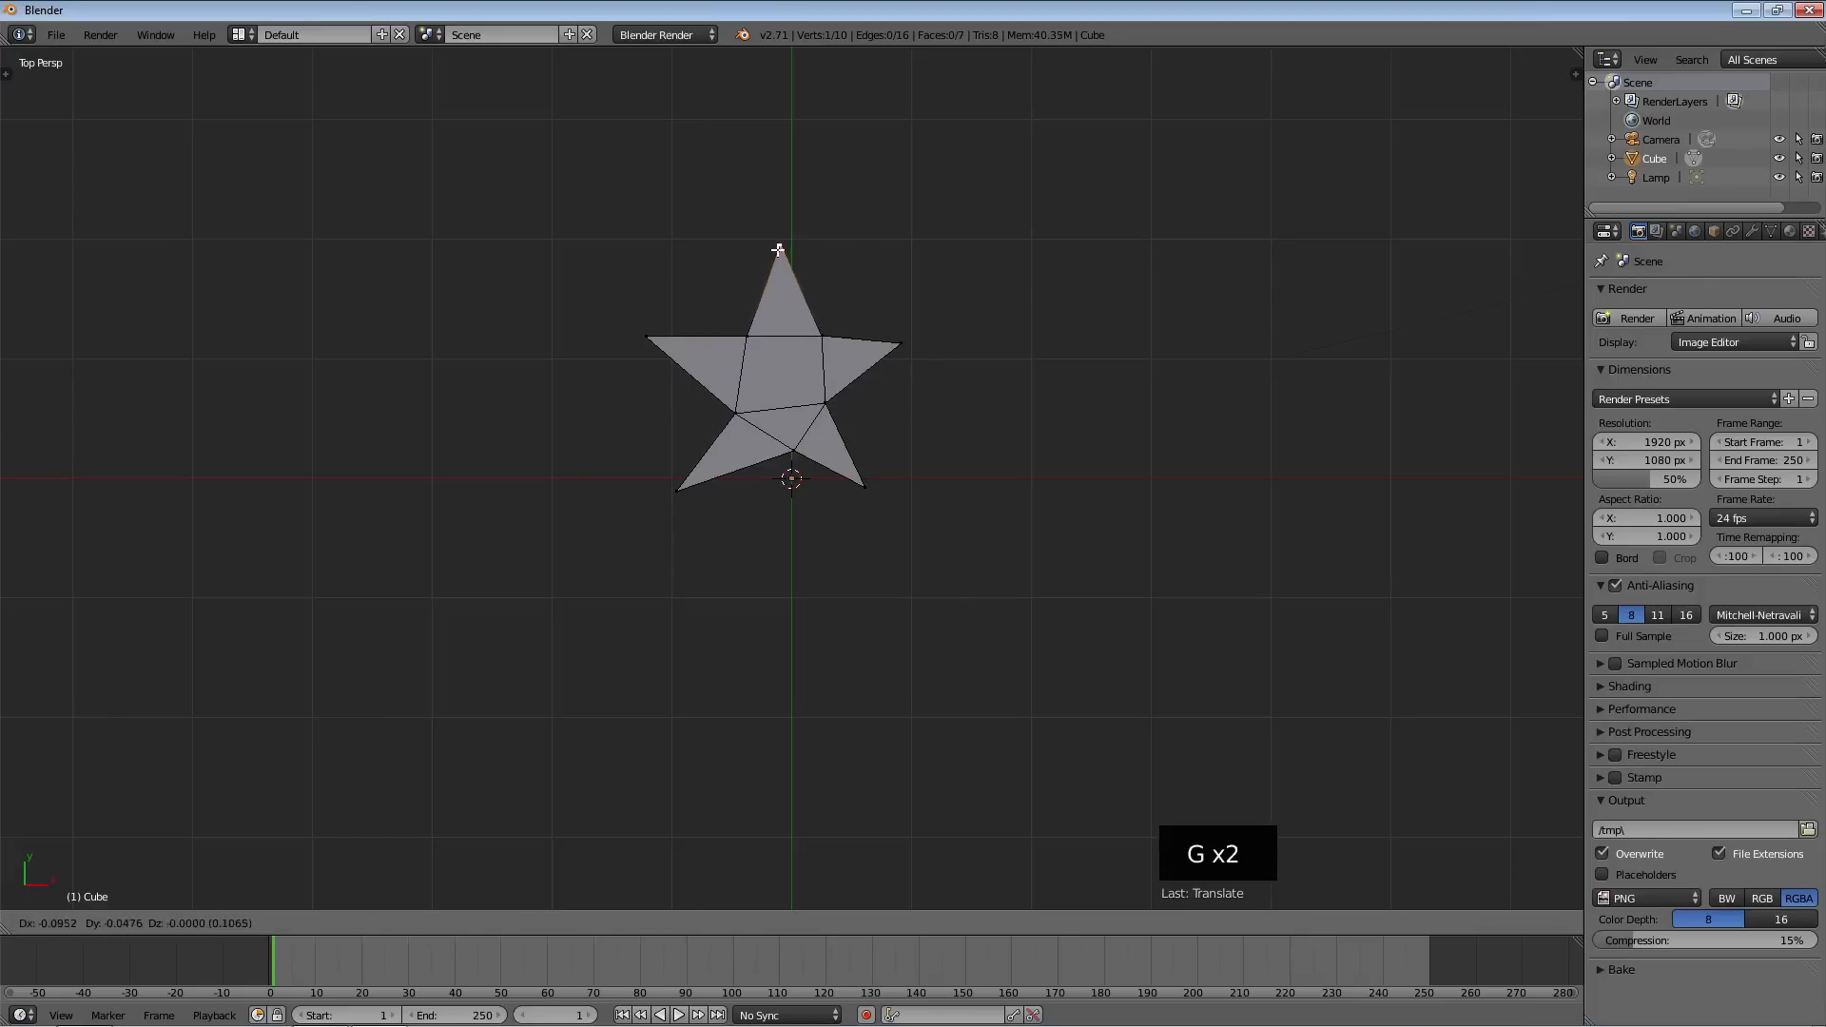
pyautogui.click(781, 245)
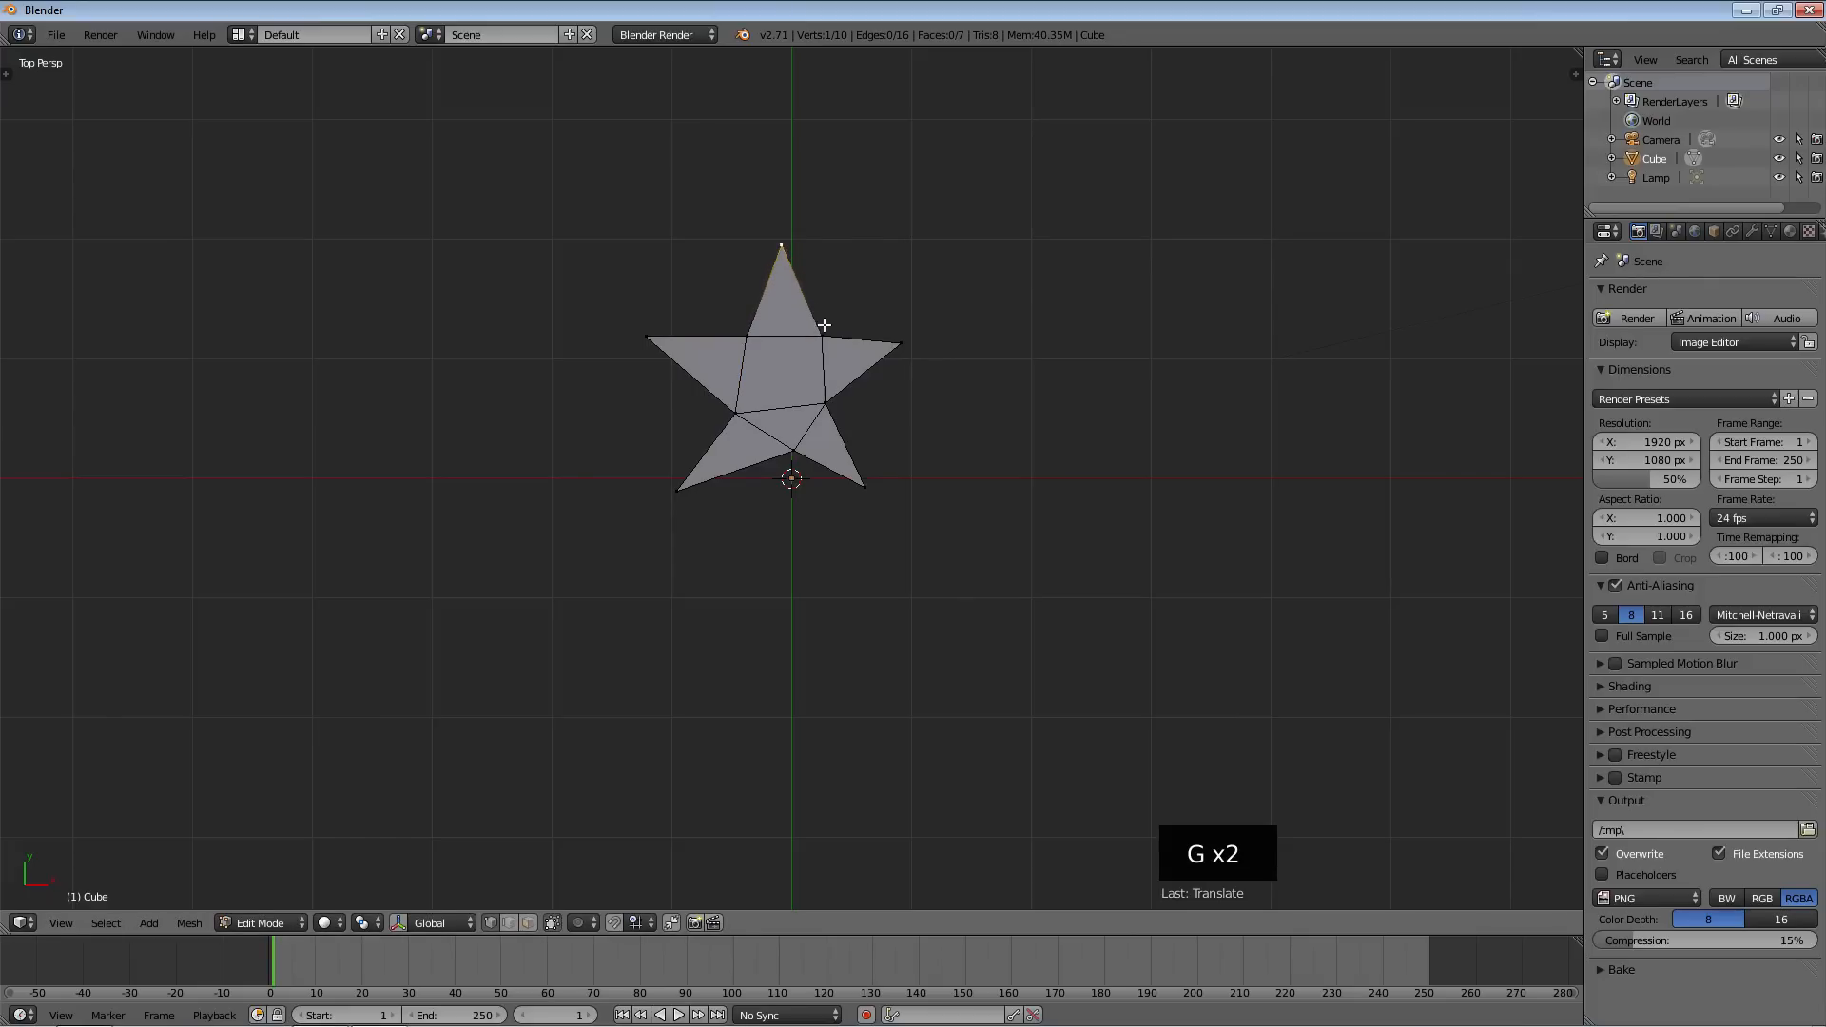
# Move the star's upper-right tip vertex about 0.12 in X and 0.06 in Y
pyautogui.rightClick(898, 343)
pyautogui.press('g')
pyautogui.press('g')
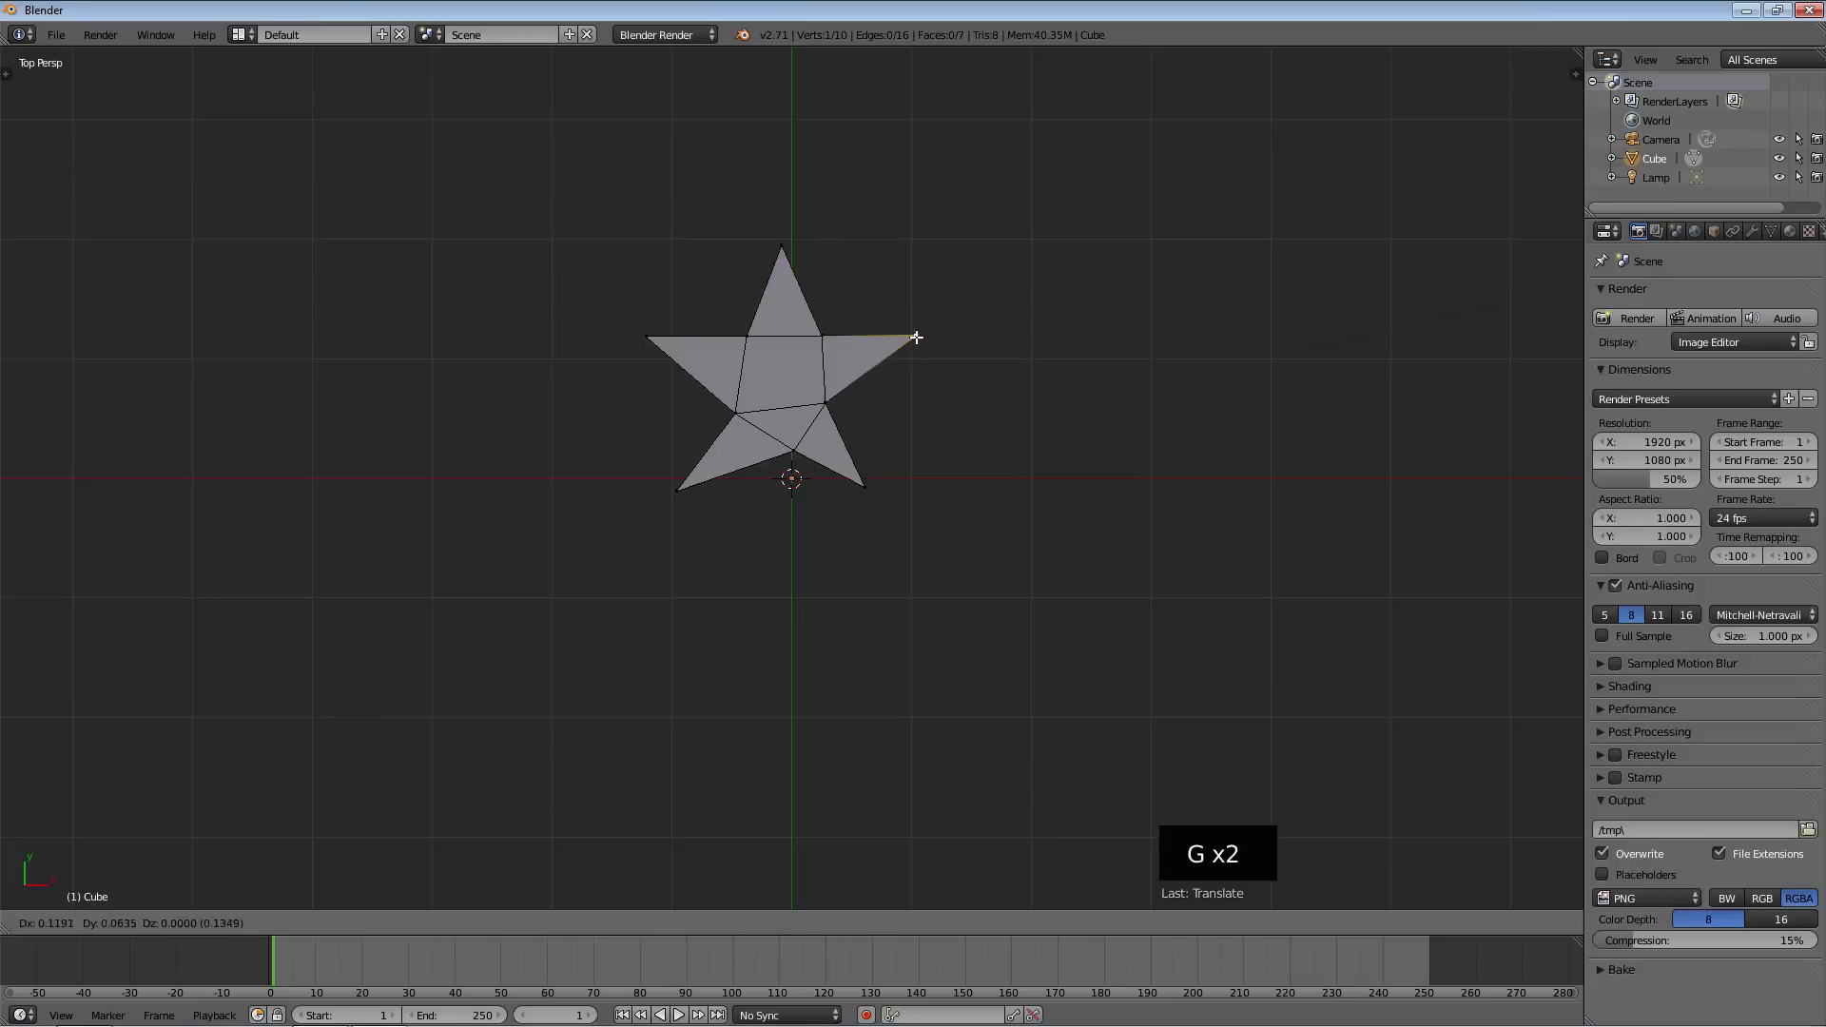
pyautogui.click(915, 338)
# Nudge the star's lower-right inner vertex slightly inward and up, and move its lower-left inner vertex about 0.1 in X and 0.14 in Y
pyautogui.rightClick(823, 403)
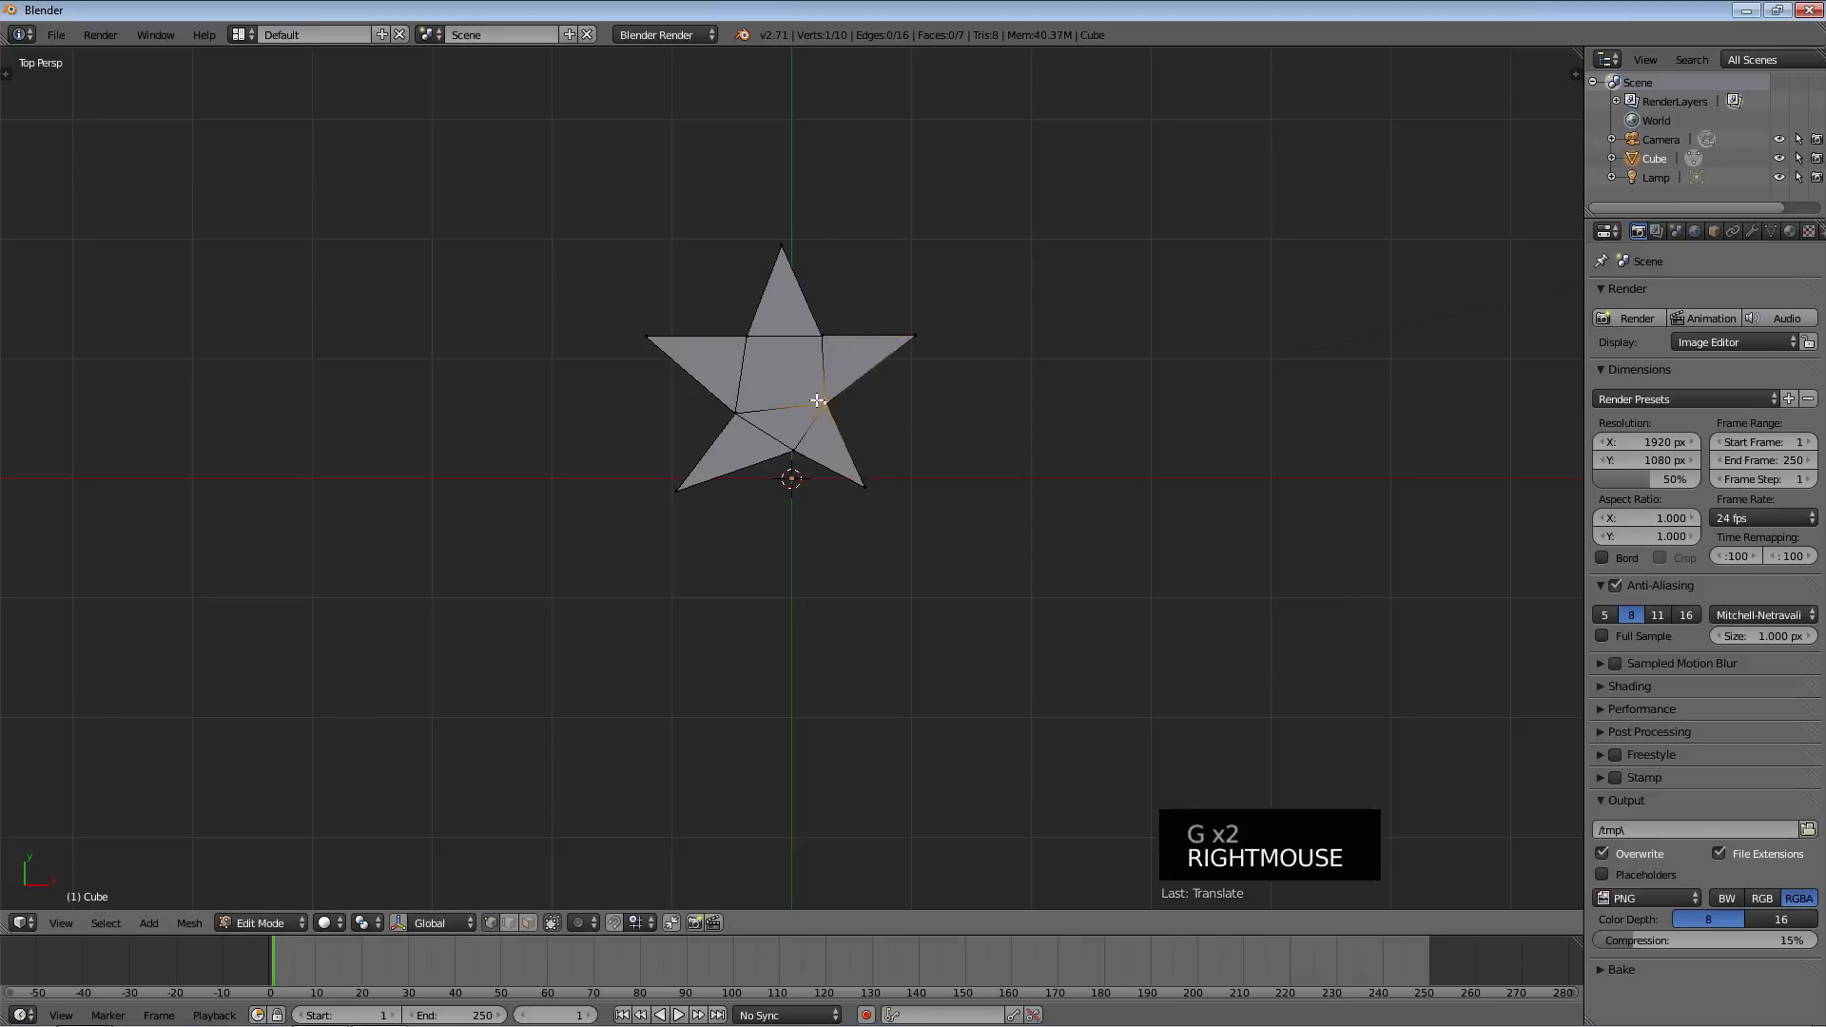
pyautogui.press('g')
pyautogui.press('g')
pyautogui.click(822, 401)
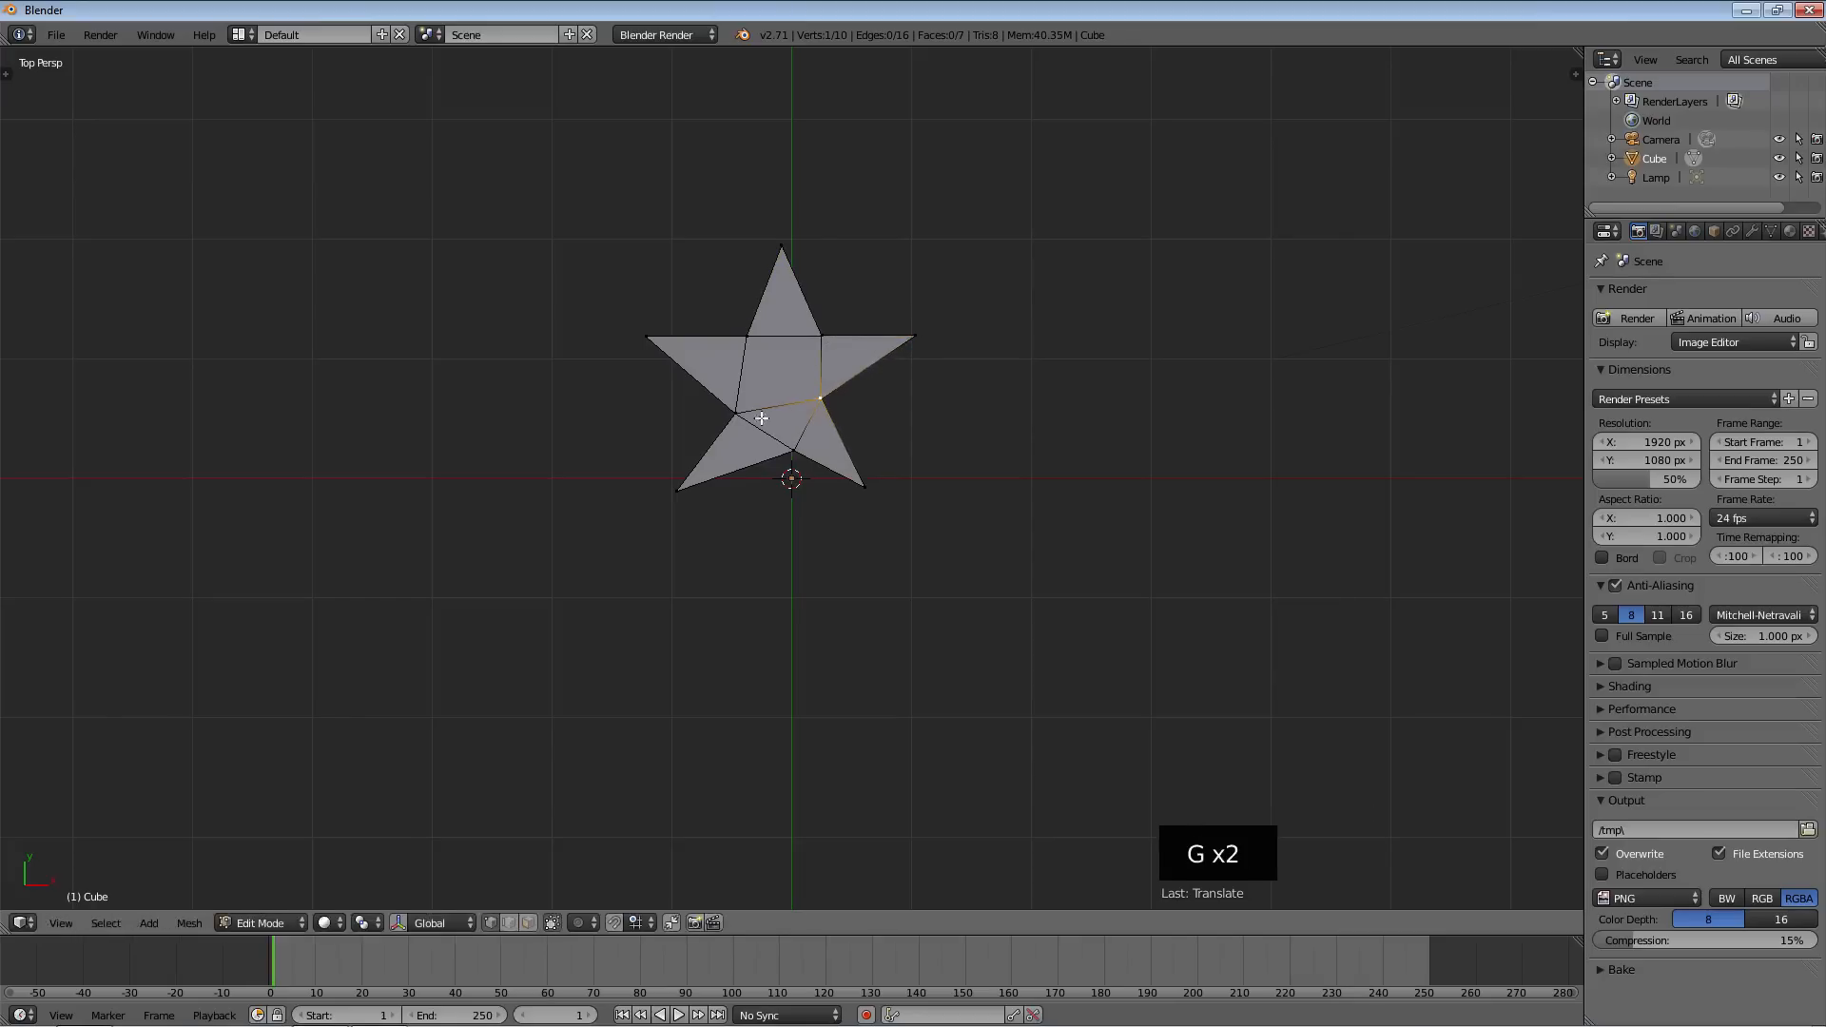
pyautogui.rightClick(736, 413)
pyautogui.press('g')
pyautogui.press('g')
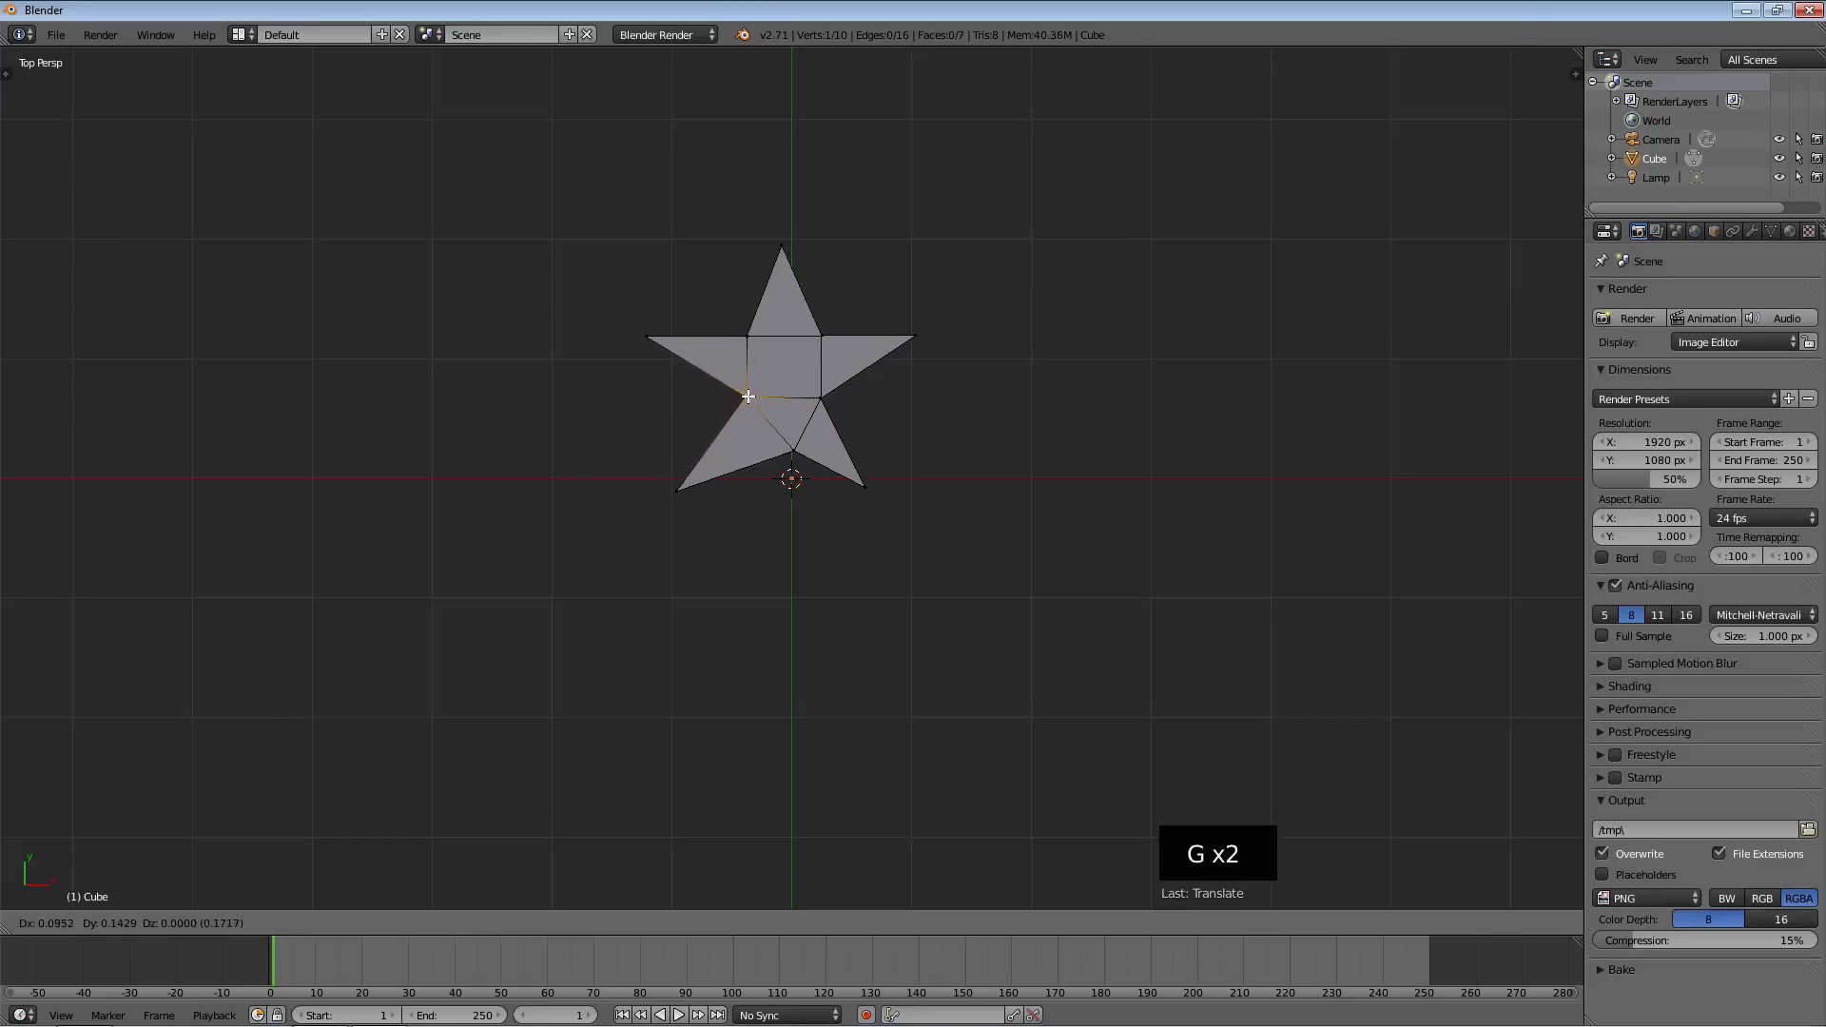
pyautogui.click(748, 397)
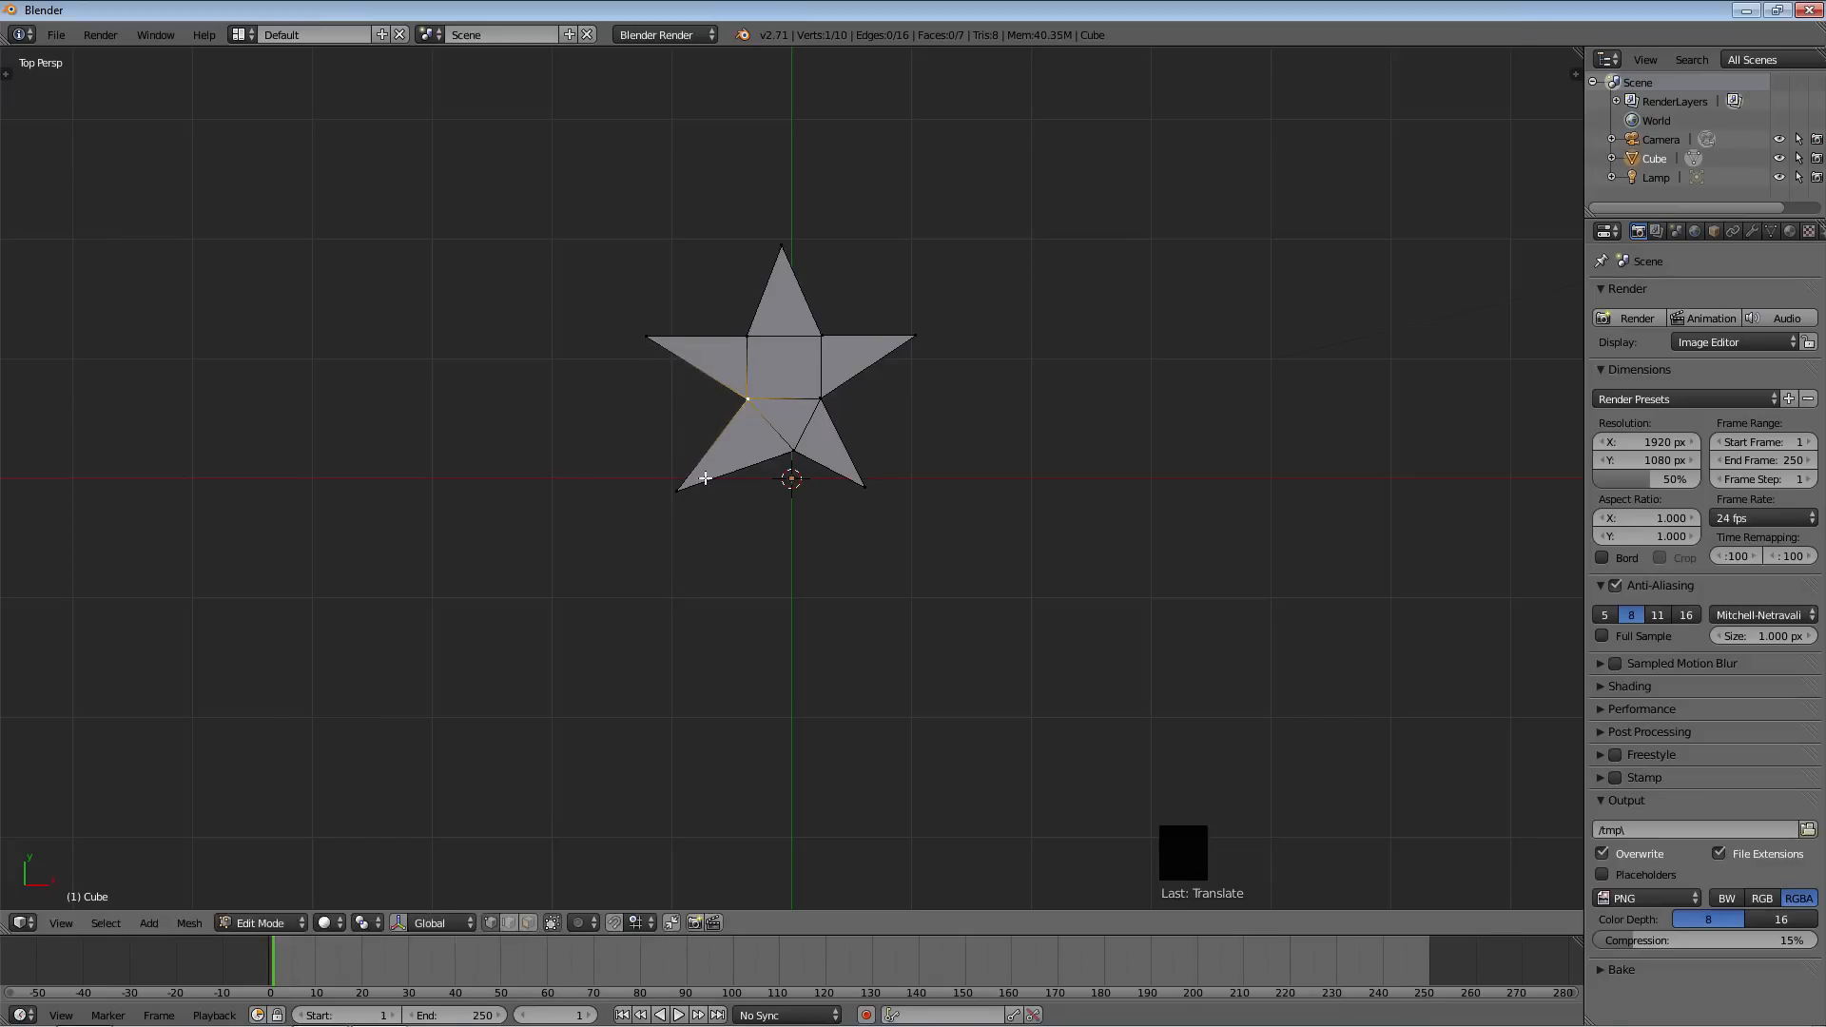
# Move the star's lower-left tip about 0.1 and its lower-right tip about 0.17 in X, both slightly down in Y
pyautogui.rightClick(676, 491)
pyautogui.press('g')
pyautogui.press('g')
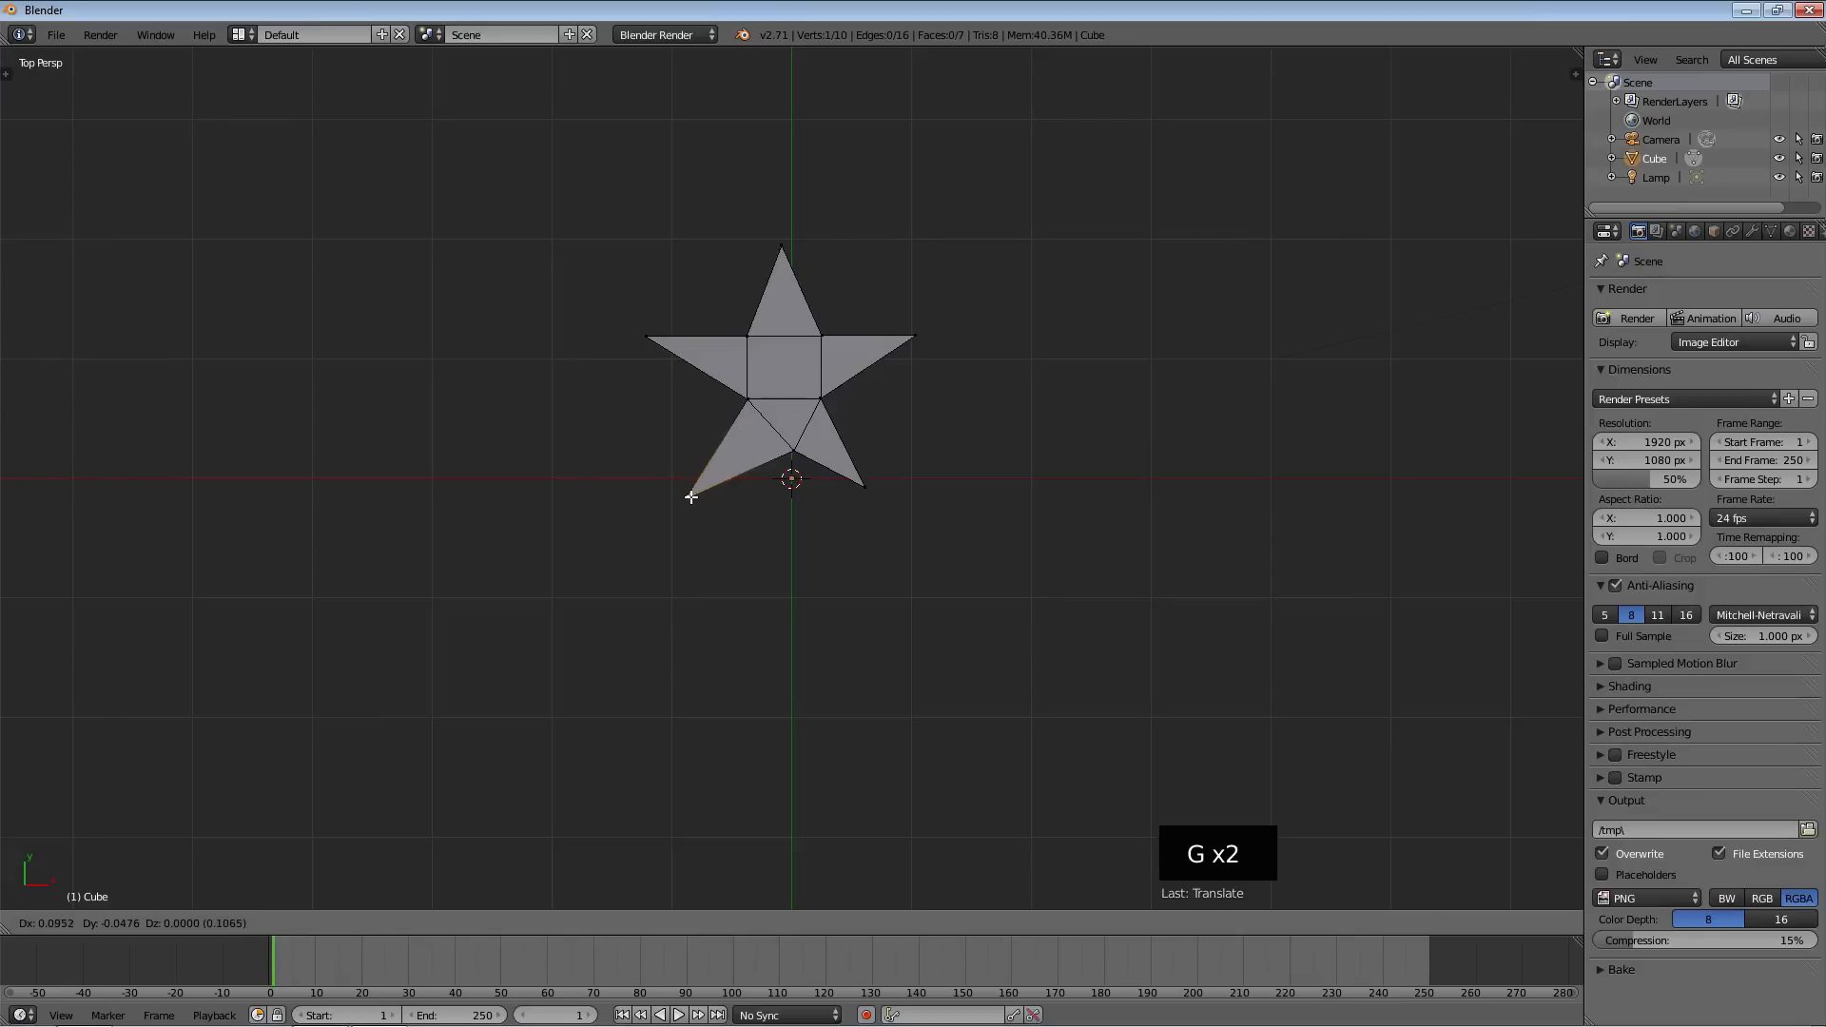
pyautogui.click(714, 489)
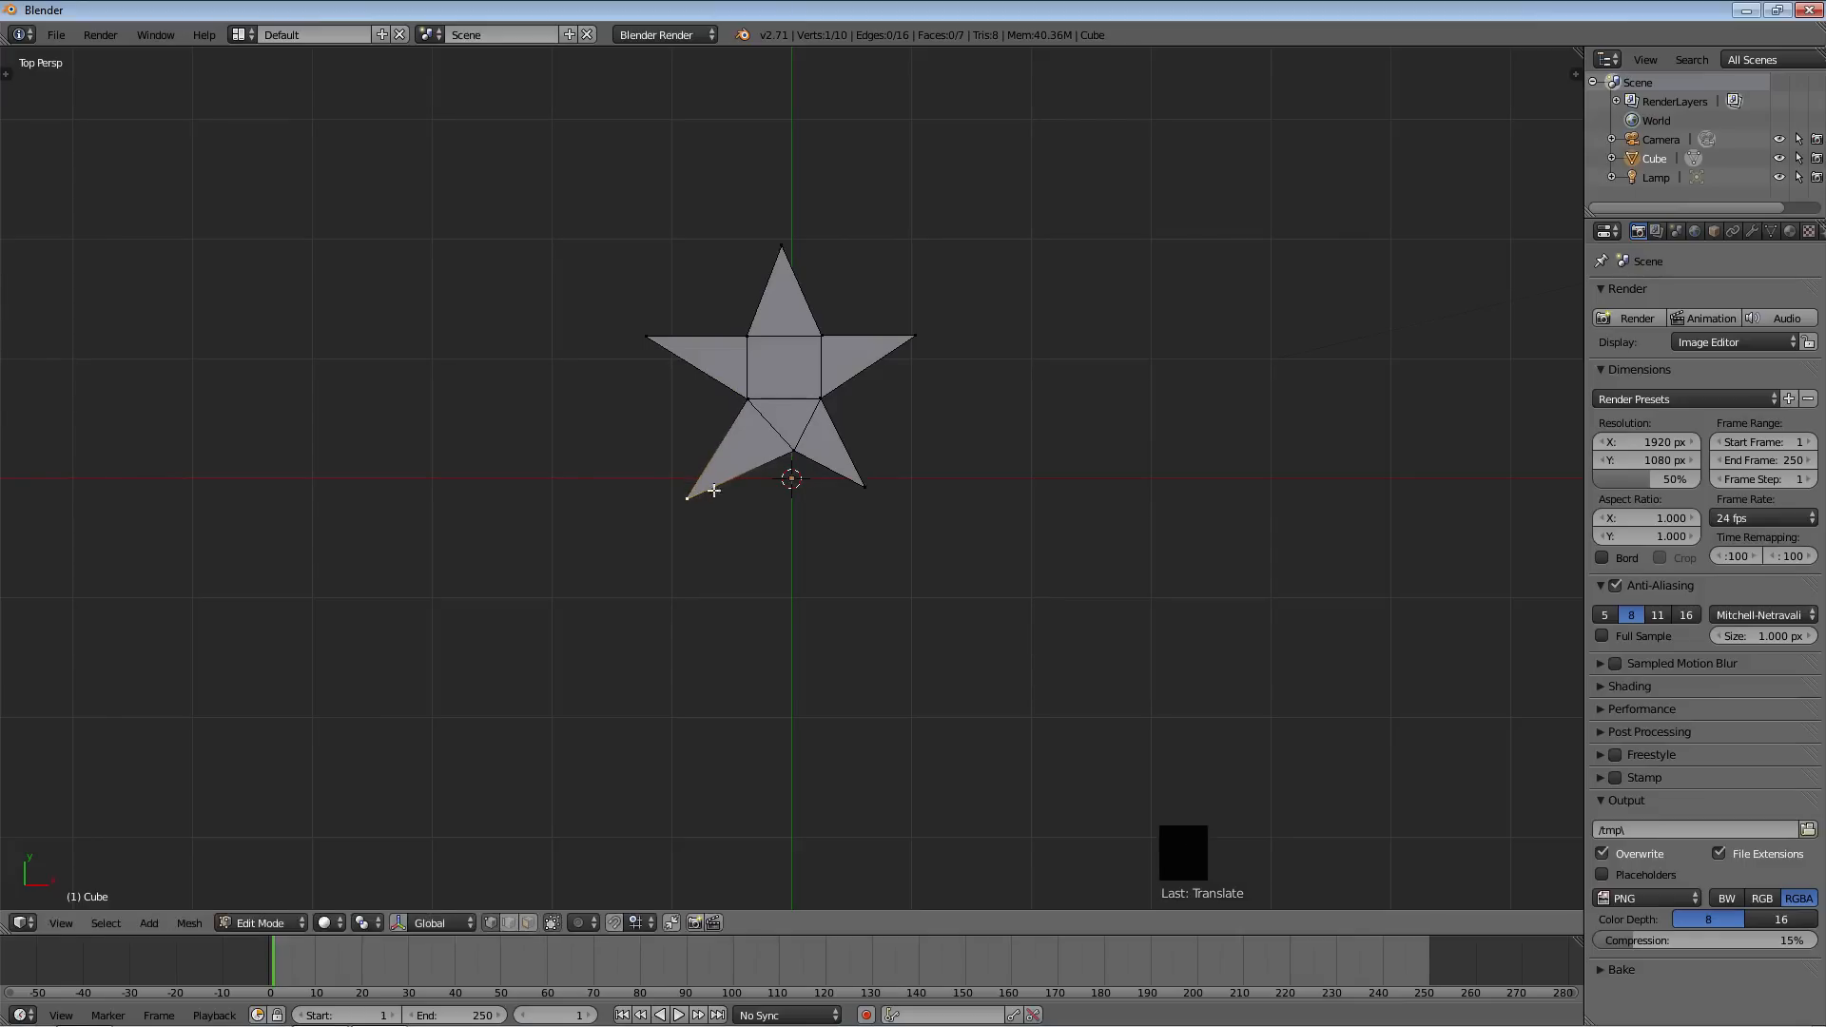
pyautogui.rightClick(861, 487)
pyautogui.press('g')
pyautogui.press('g')
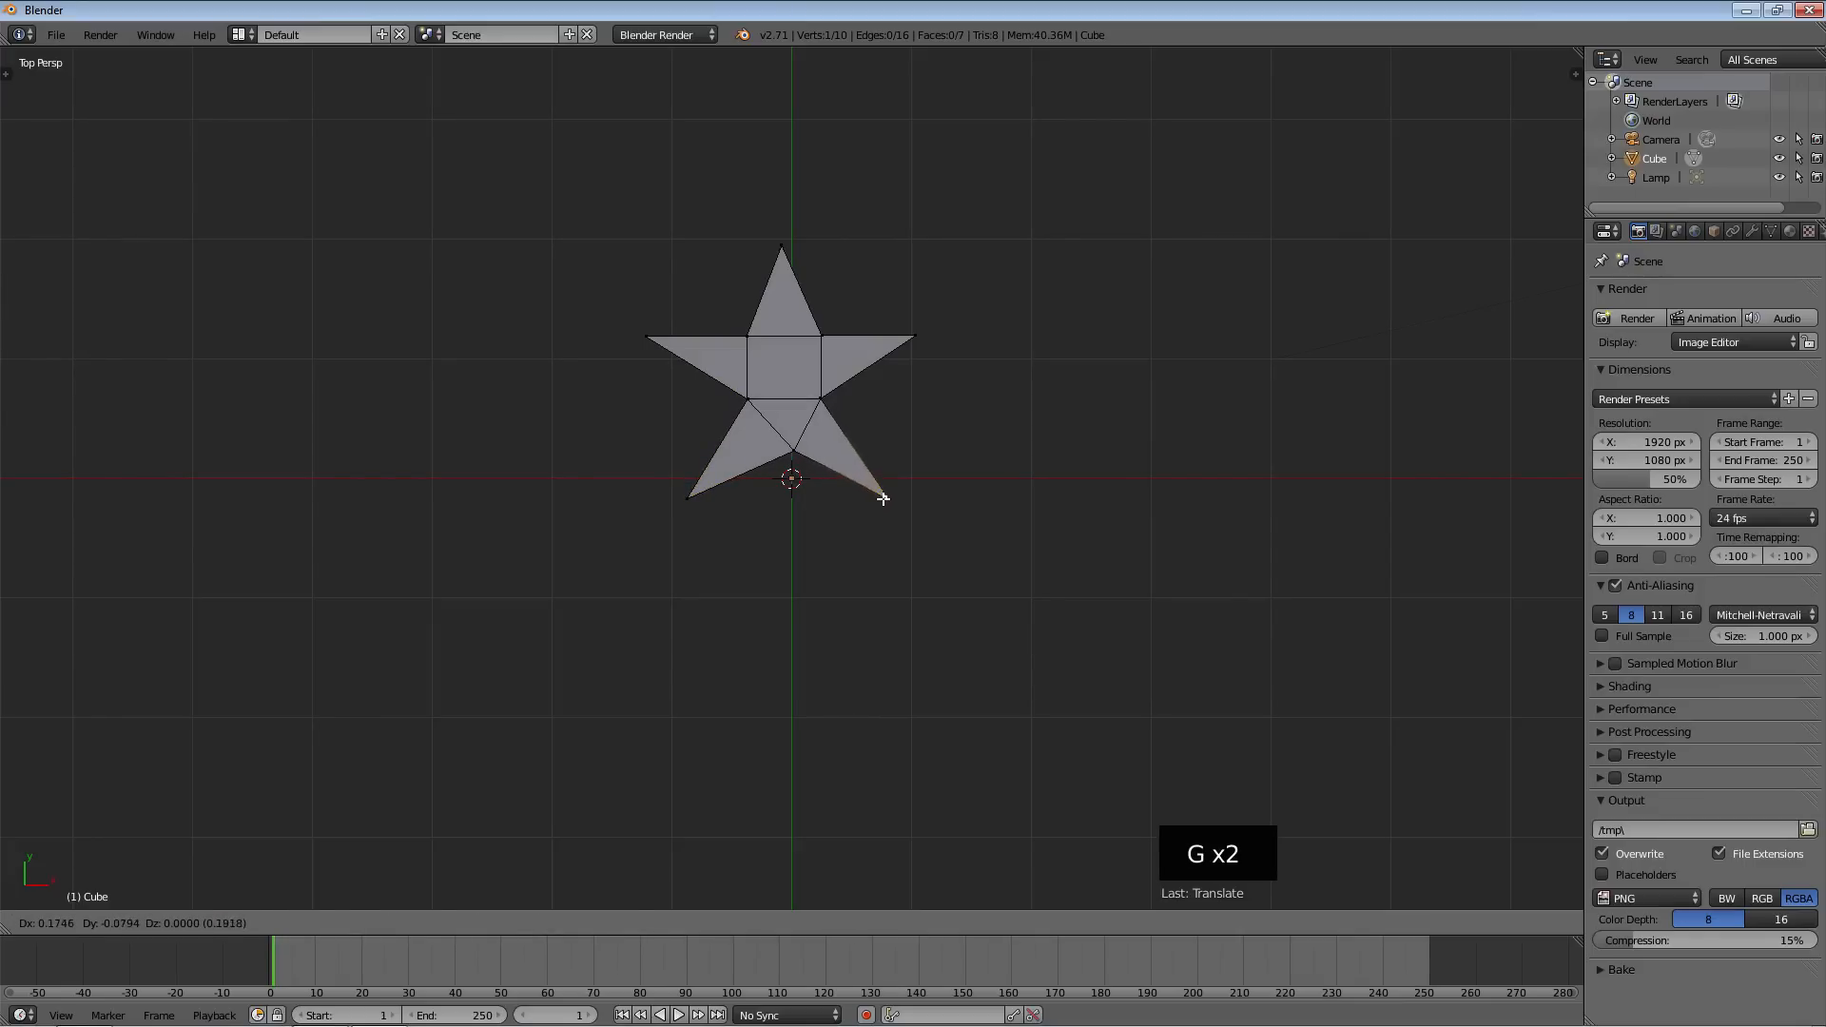
pyautogui.click(881, 497)
# Move the star's bottom inner vertex about 0.08 in negative X and 0.05 up in Y
pyautogui.rightClick(790, 450)
pyautogui.press('g')
pyautogui.press('g')
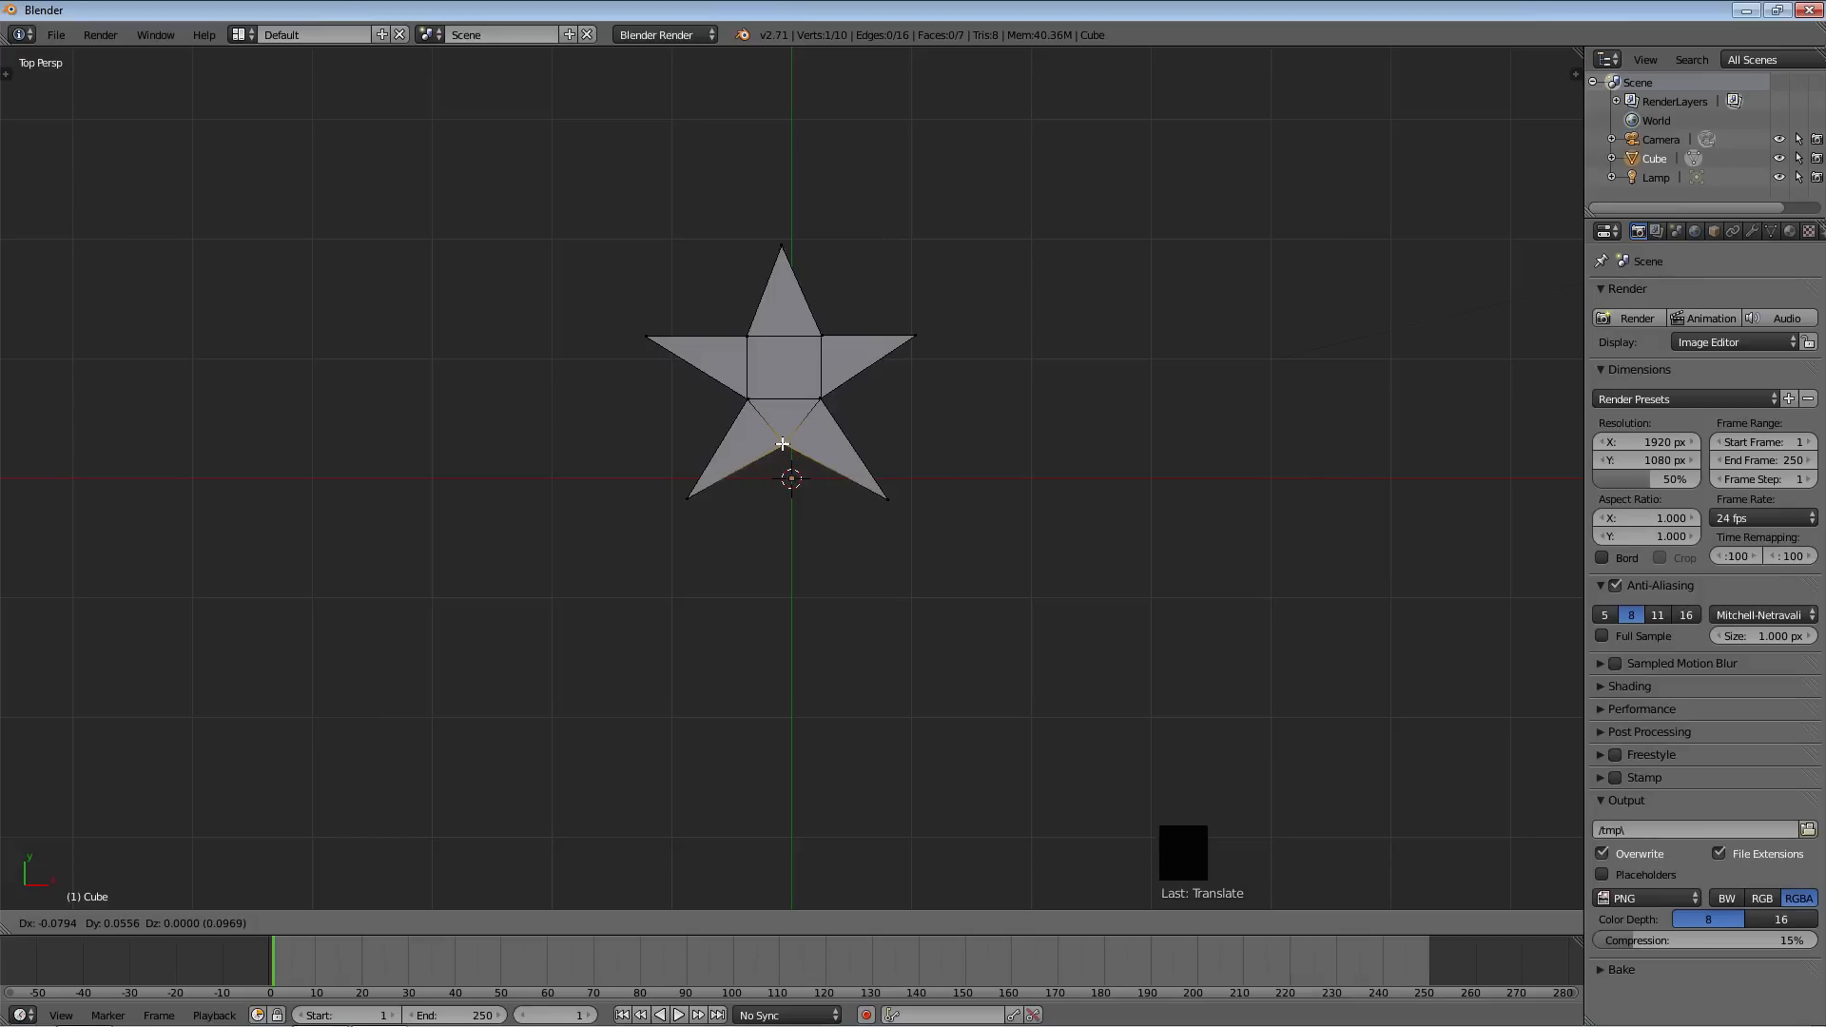
pyautogui.click(783, 446)
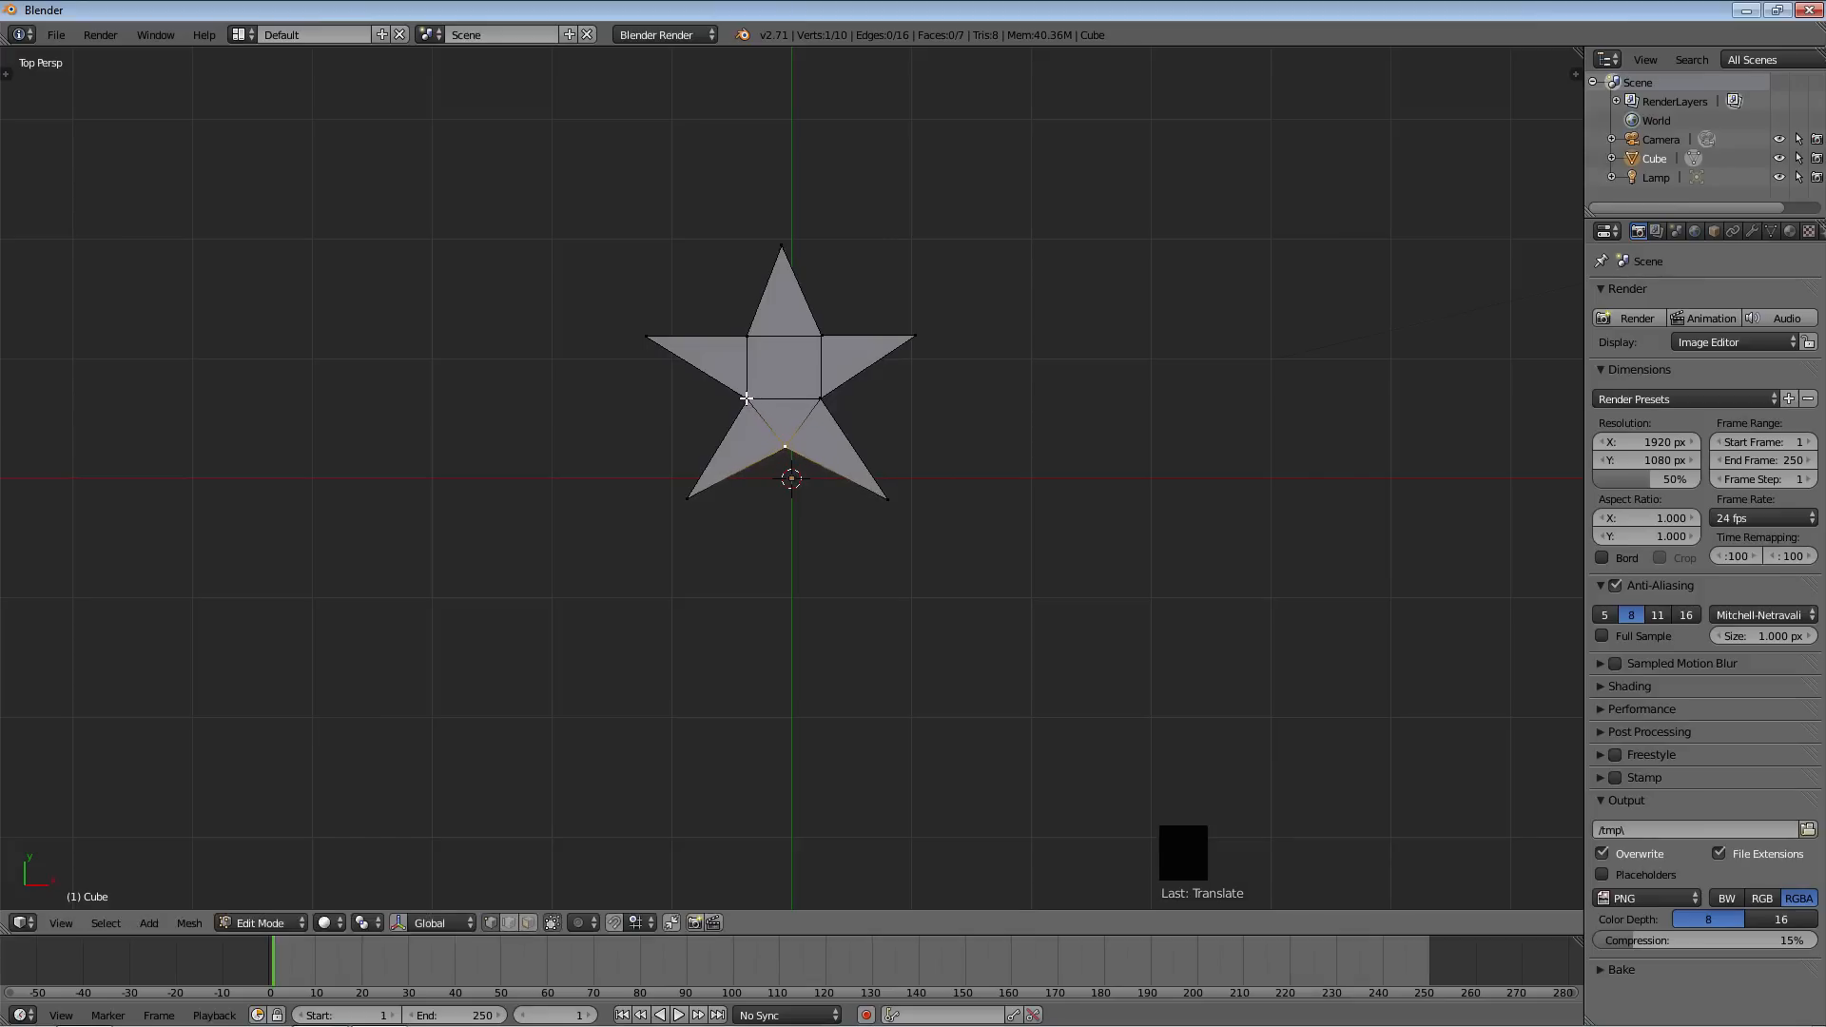
# Nudge the star's lower-left and lower-right inner vertices slightly up in Y so they sit level with each other
pyautogui.rightClick(746, 399)
pyautogui.press('g')
pyautogui.press('g')
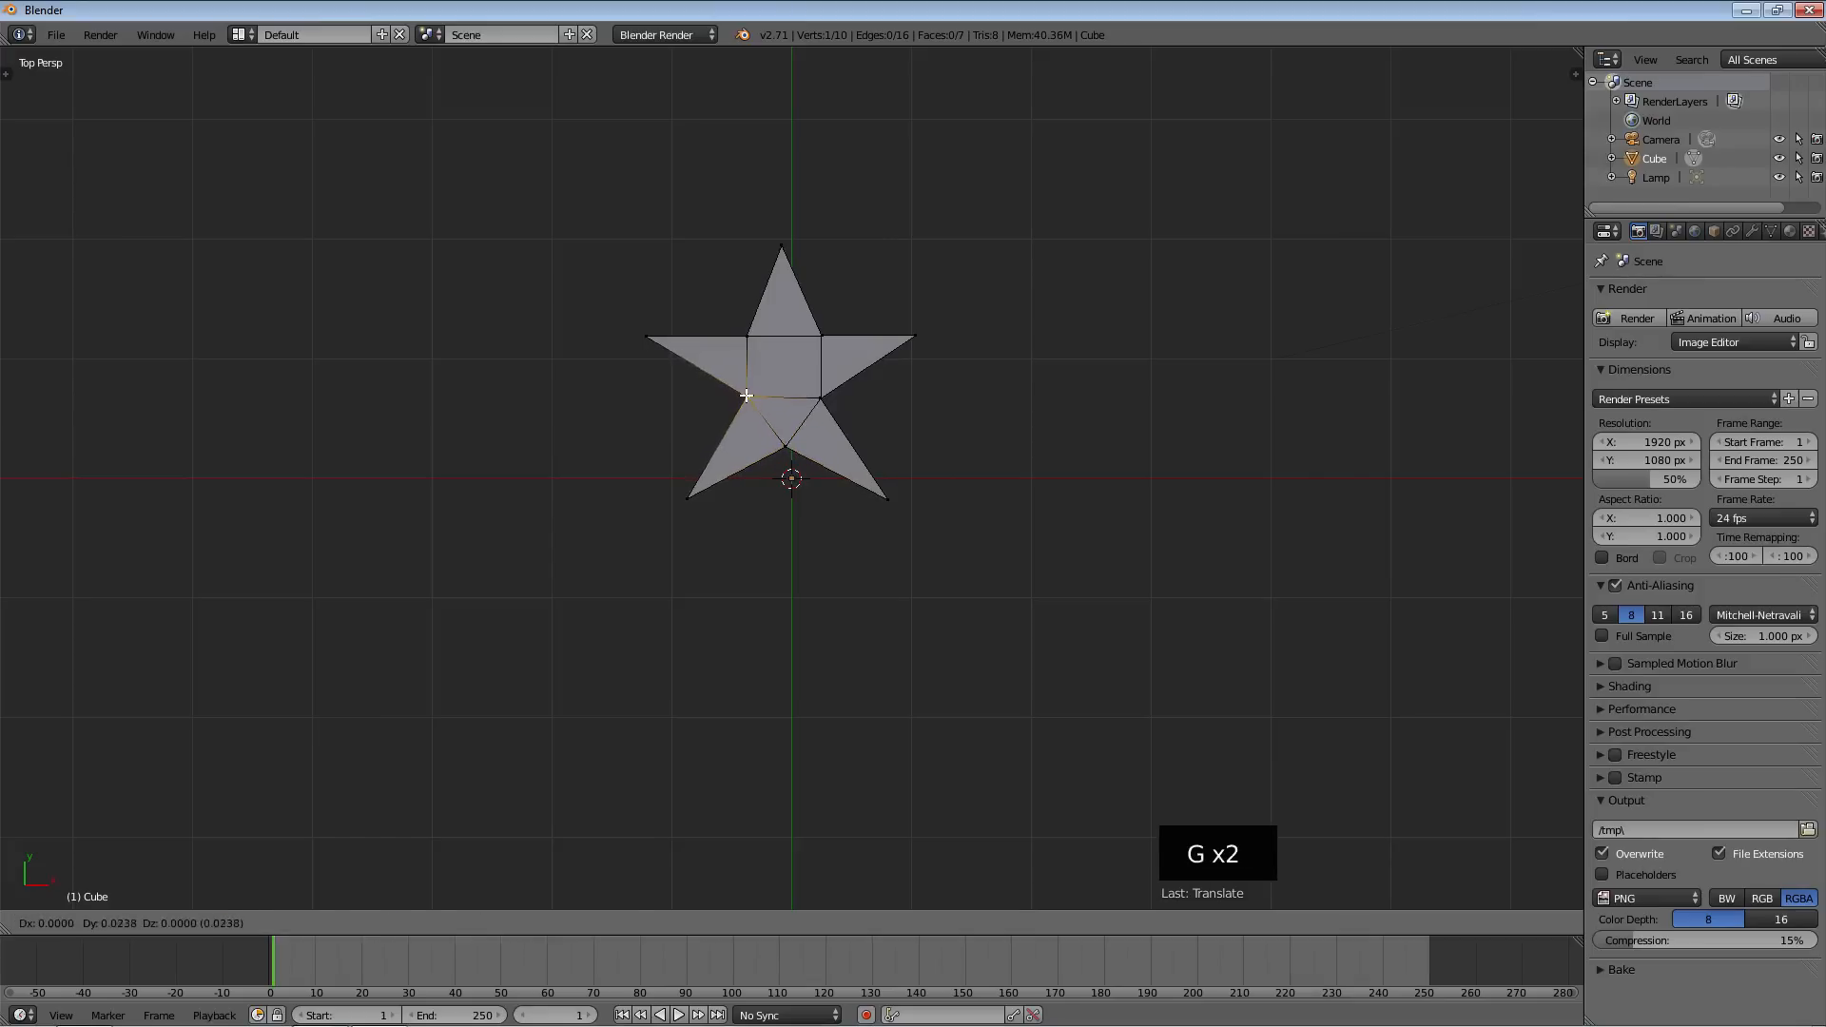
pyautogui.click(747, 396)
pyautogui.rightClick(820, 400)
pyautogui.press('g')
pyautogui.press('g')
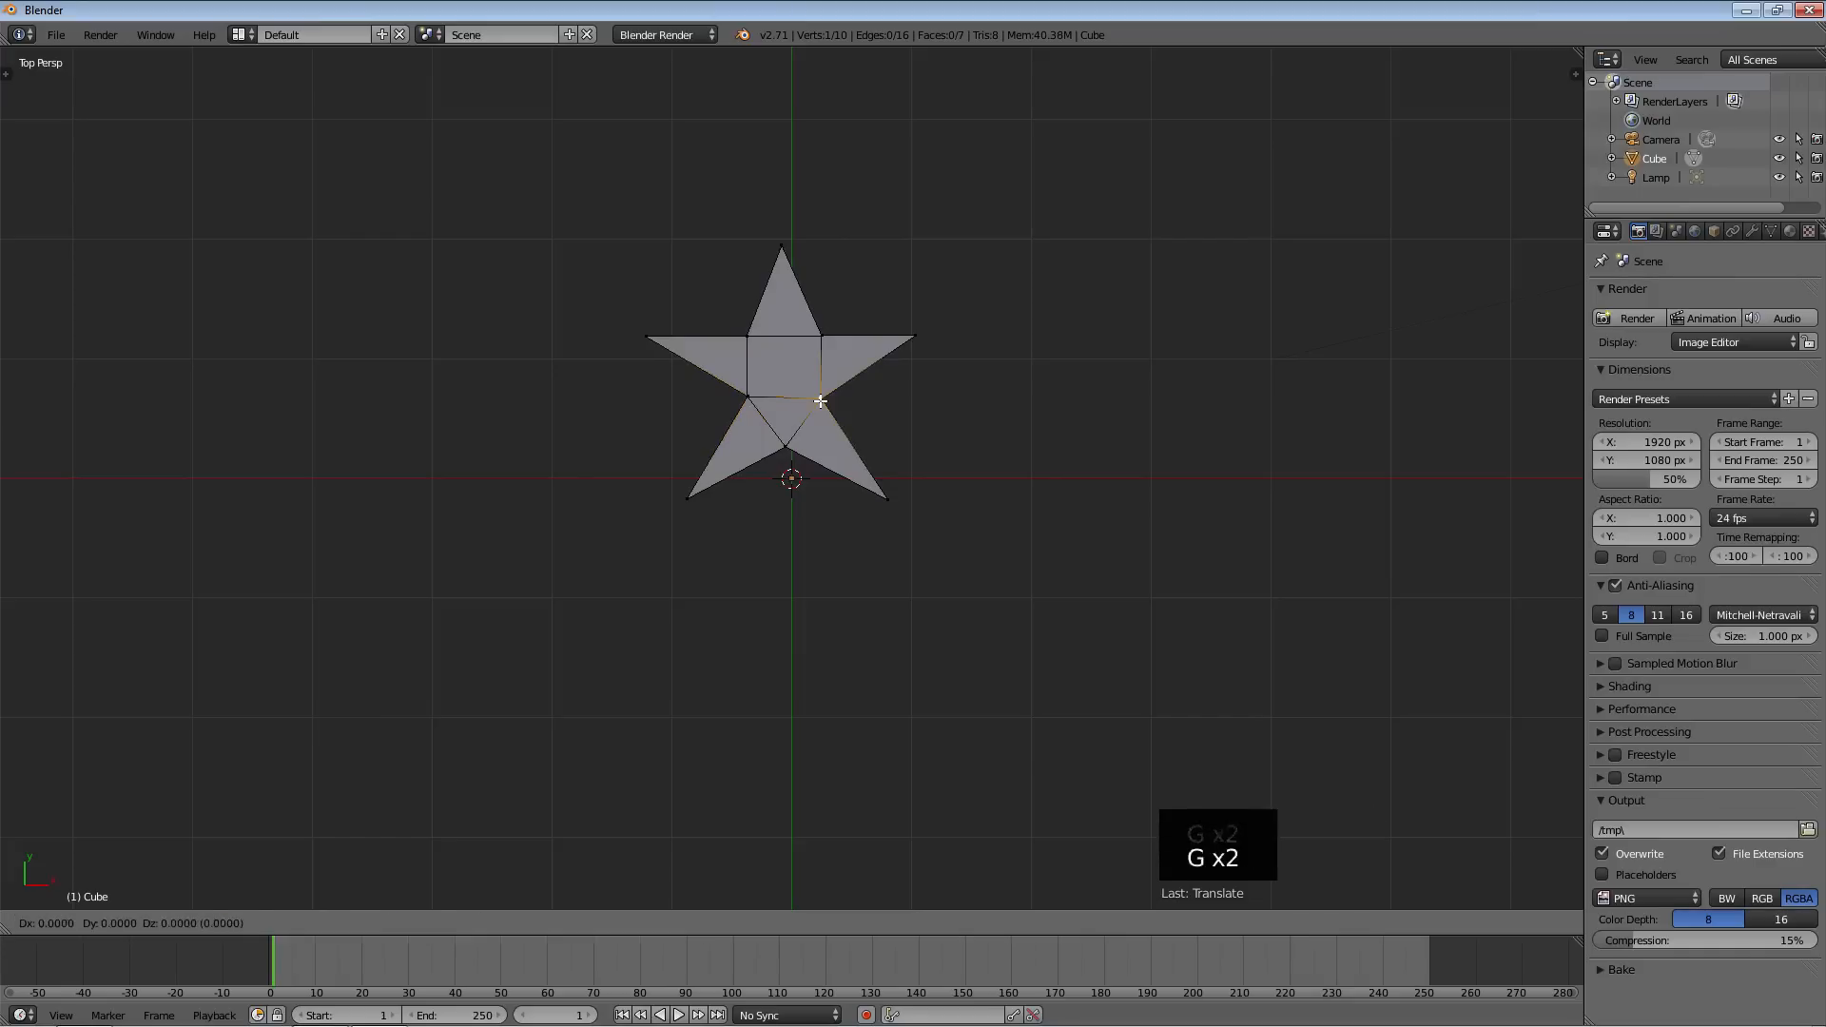
pyautogui.click(822, 400)
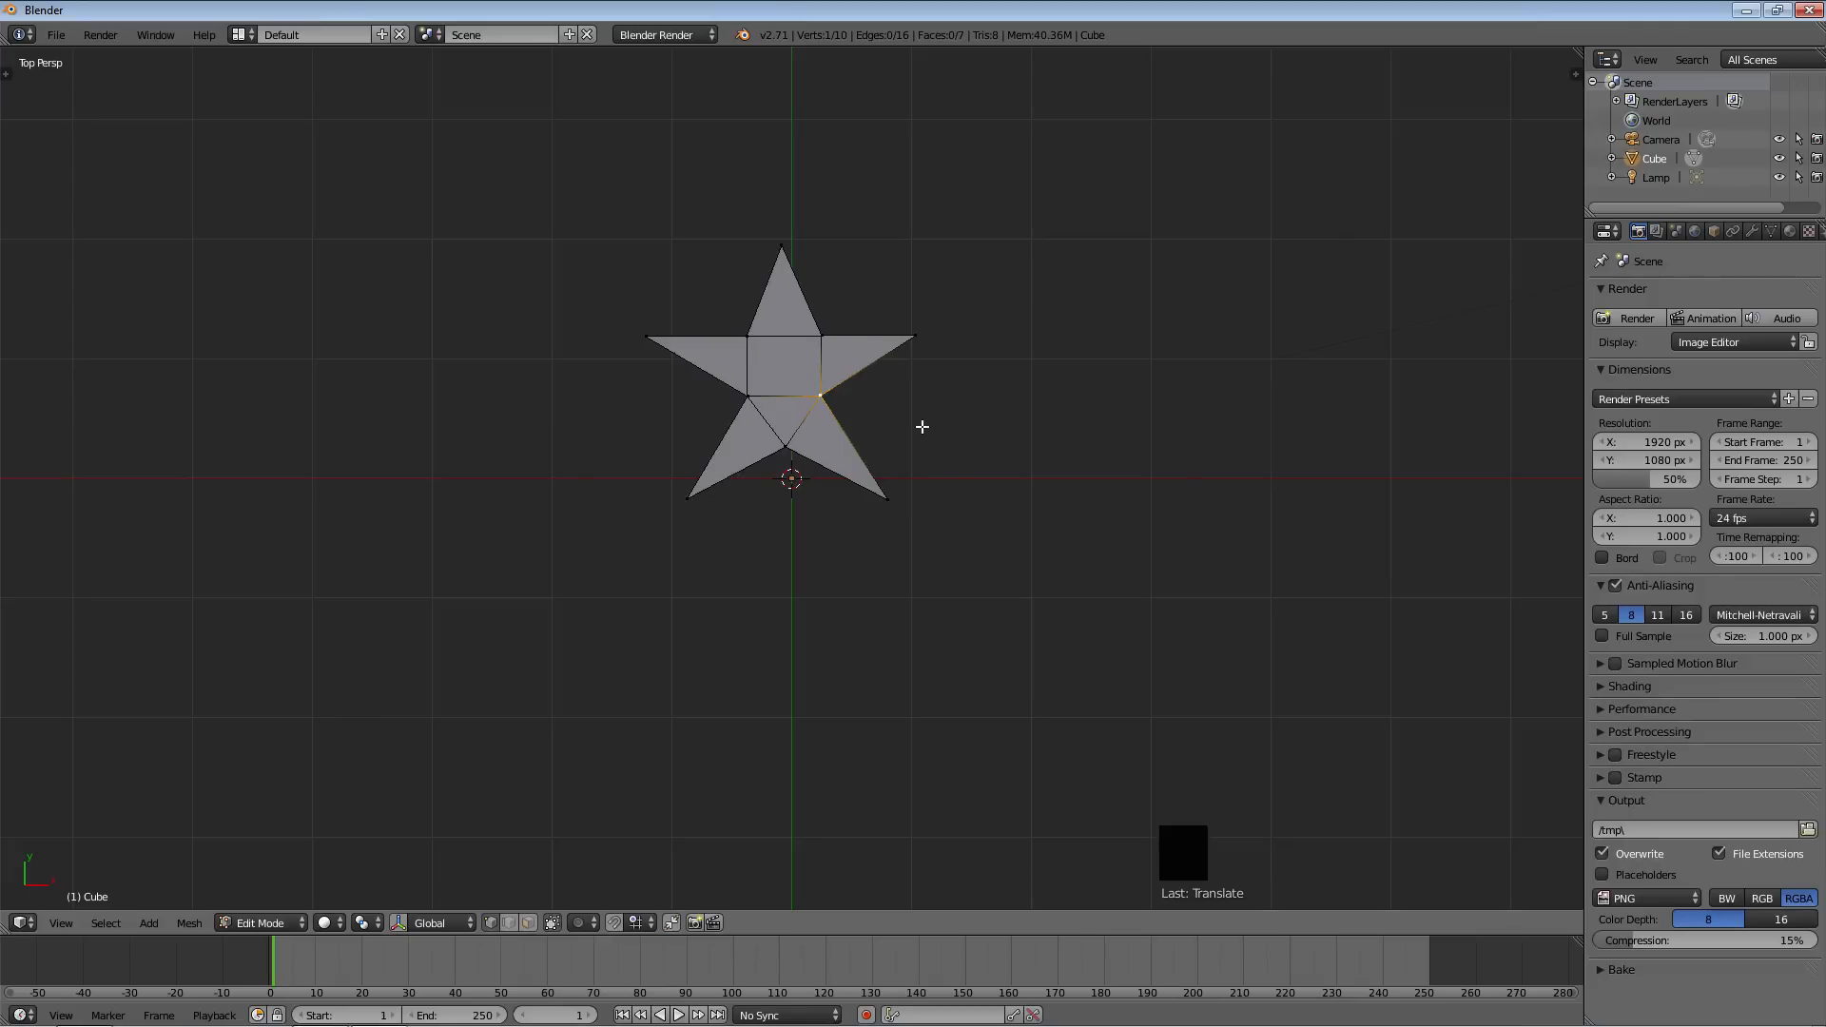
# In an angled perspective view, raise the star's lower-left tip (negative X, near the X axis) about 0.59 along global Z
pyautogui.scroll(-3, 923, 442)
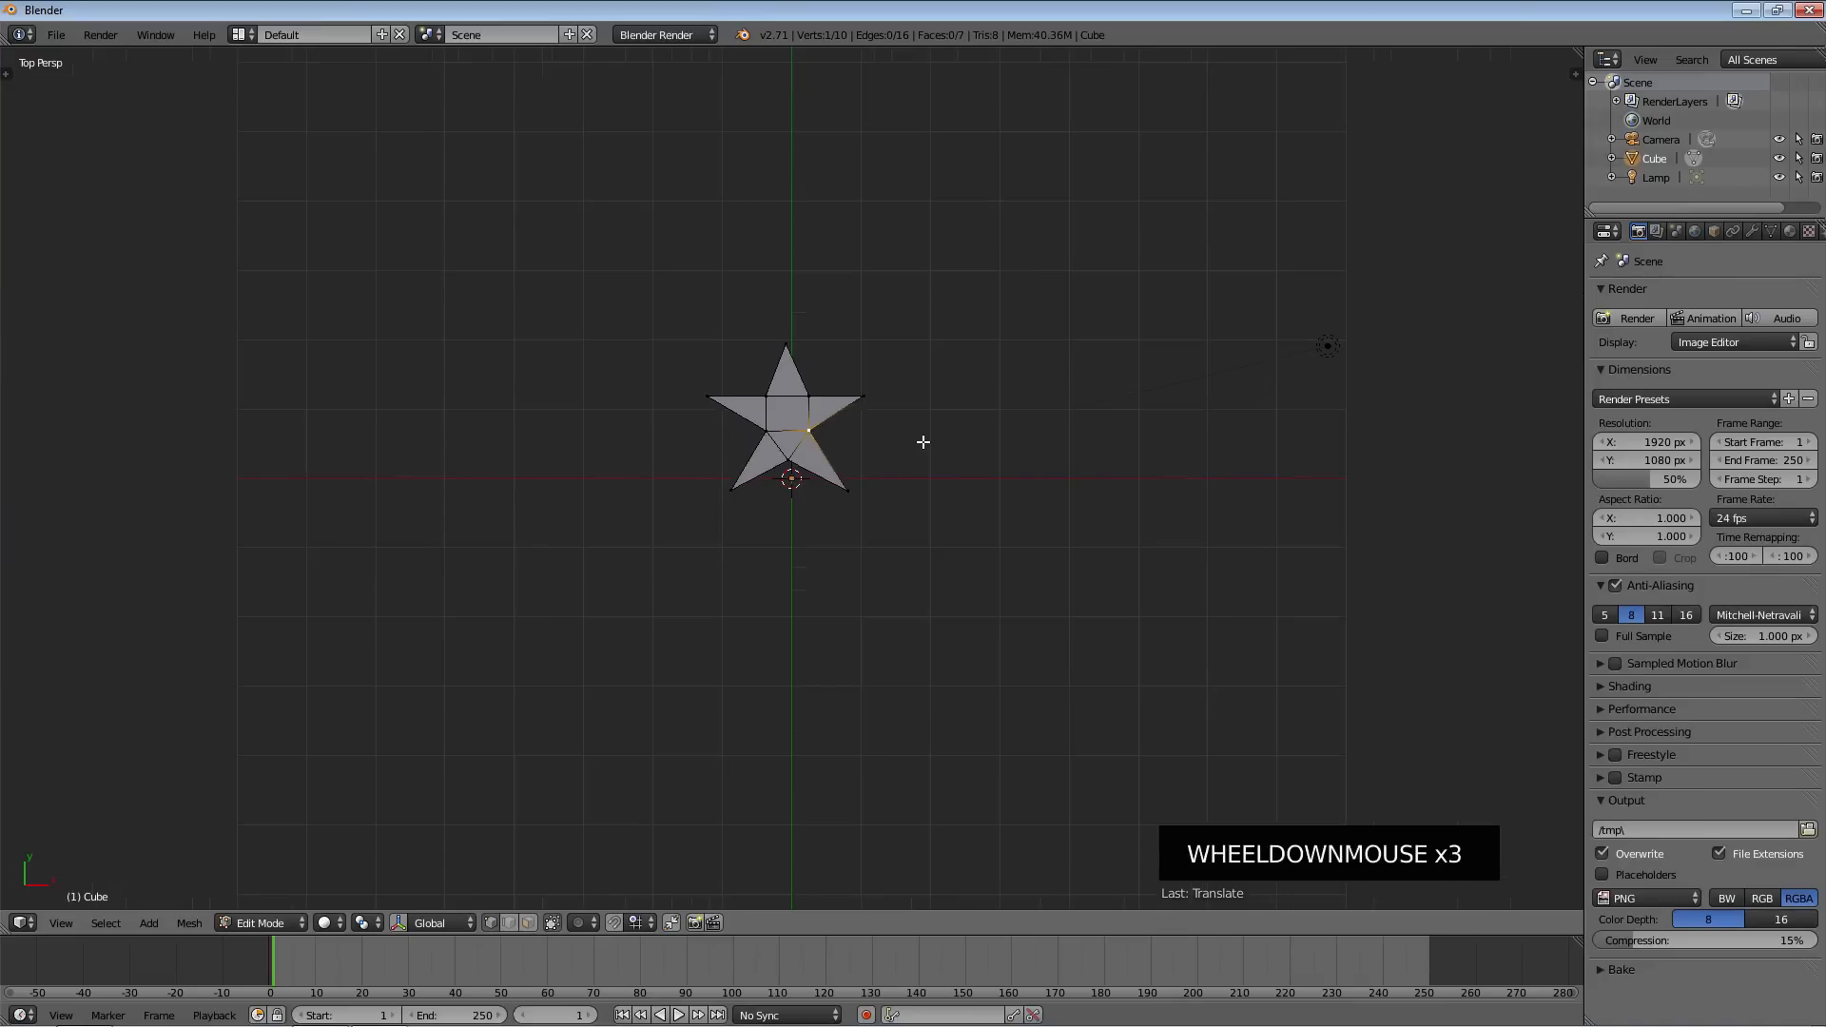
pyautogui.scroll(2, 918, 441)
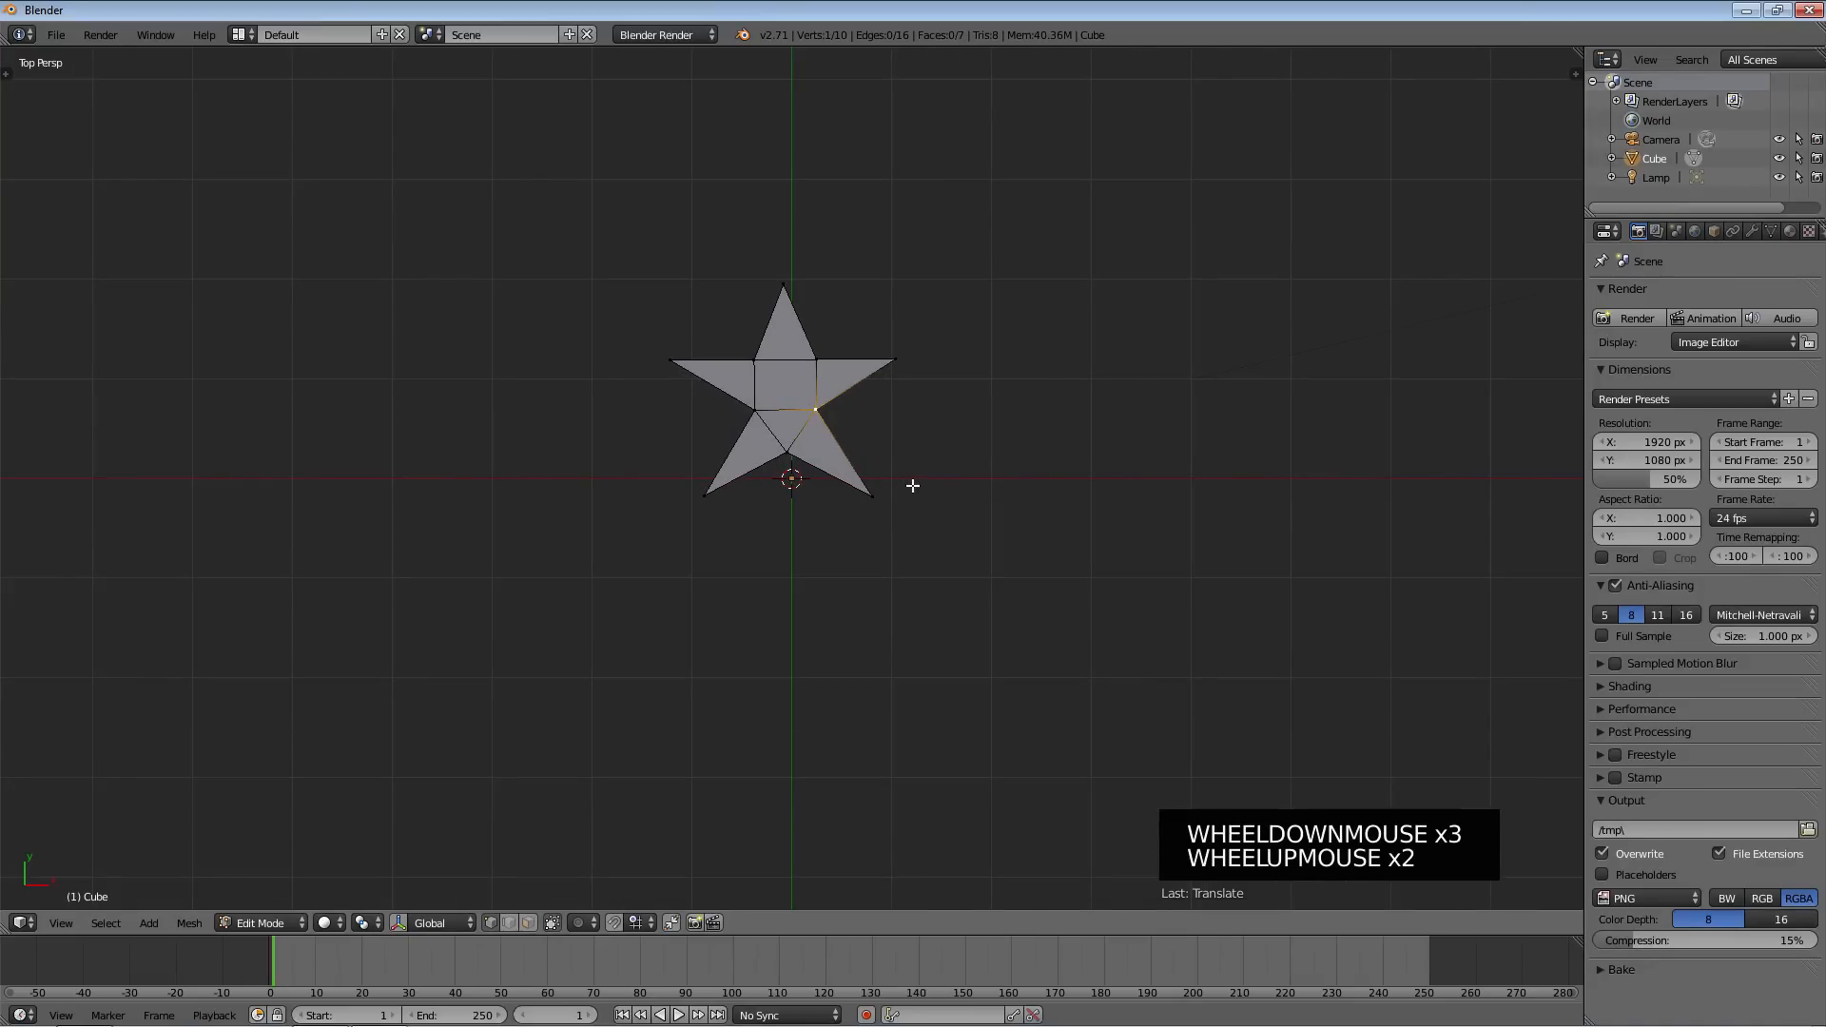
pyautogui.moveTo(912, 485); pyautogui.dragTo(580, 373, button='middle')
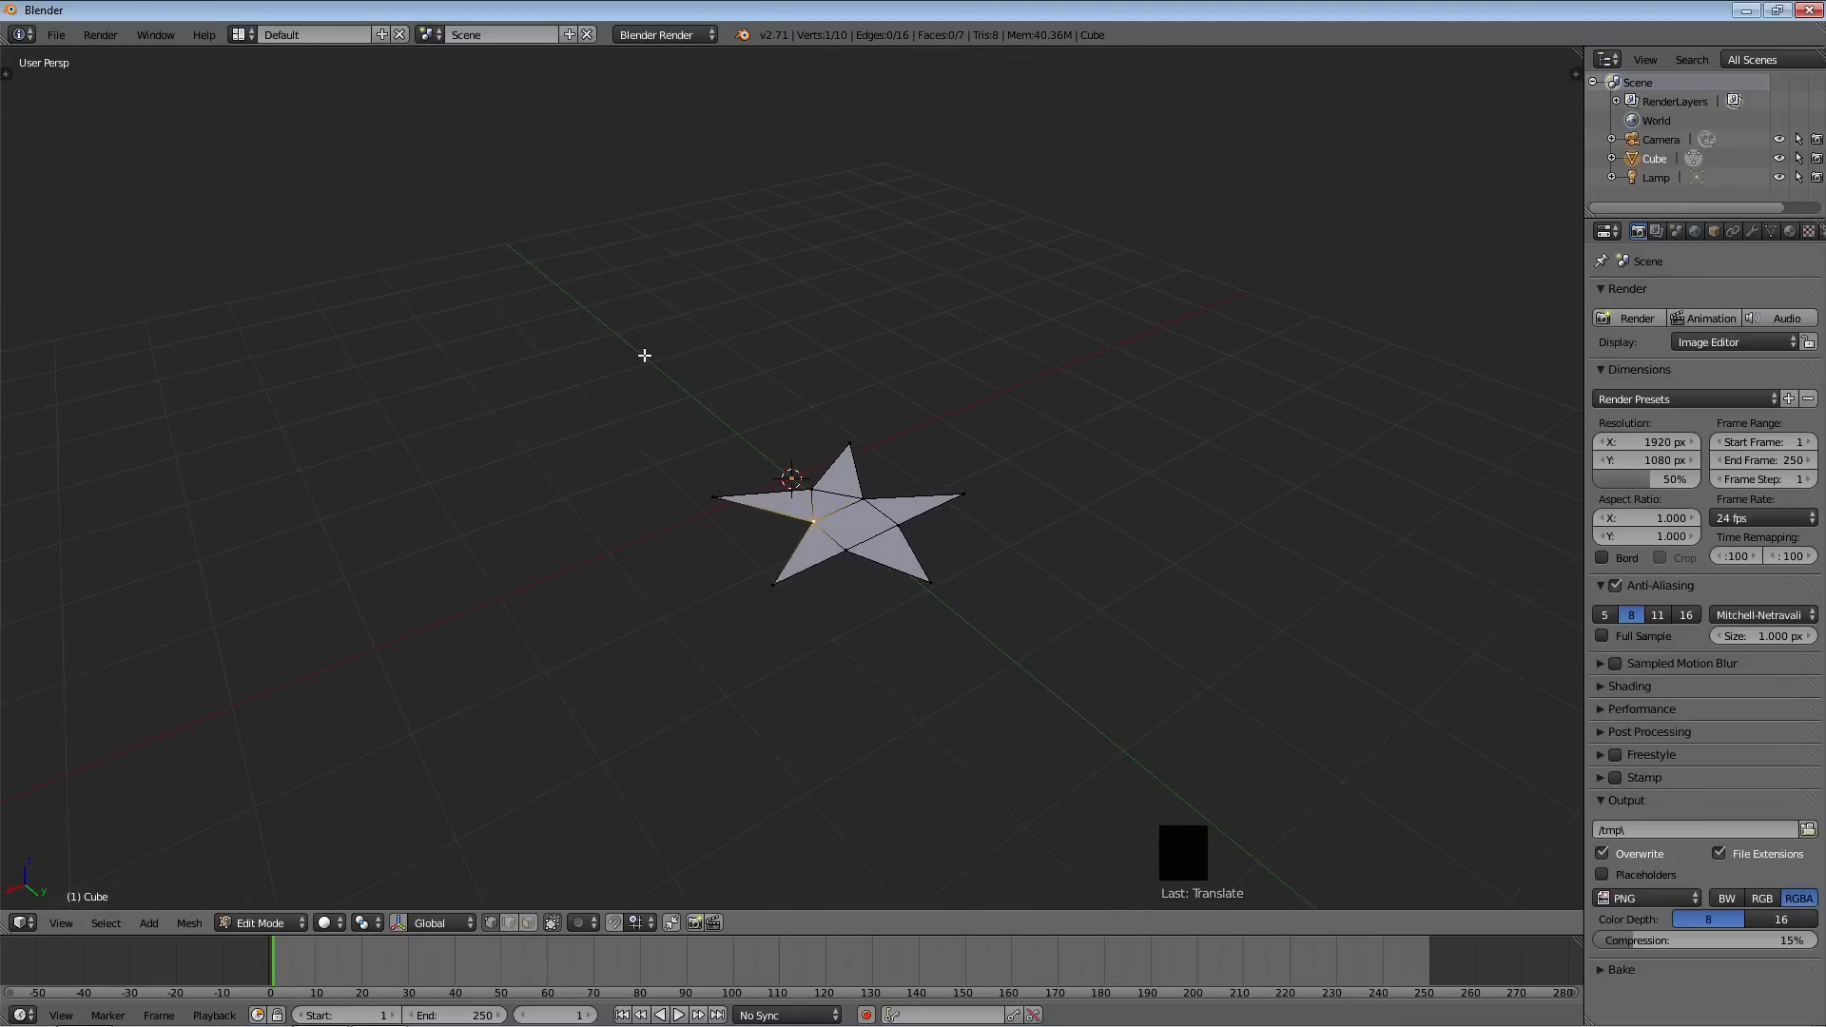
pyautogui.rightClick(848, 443)
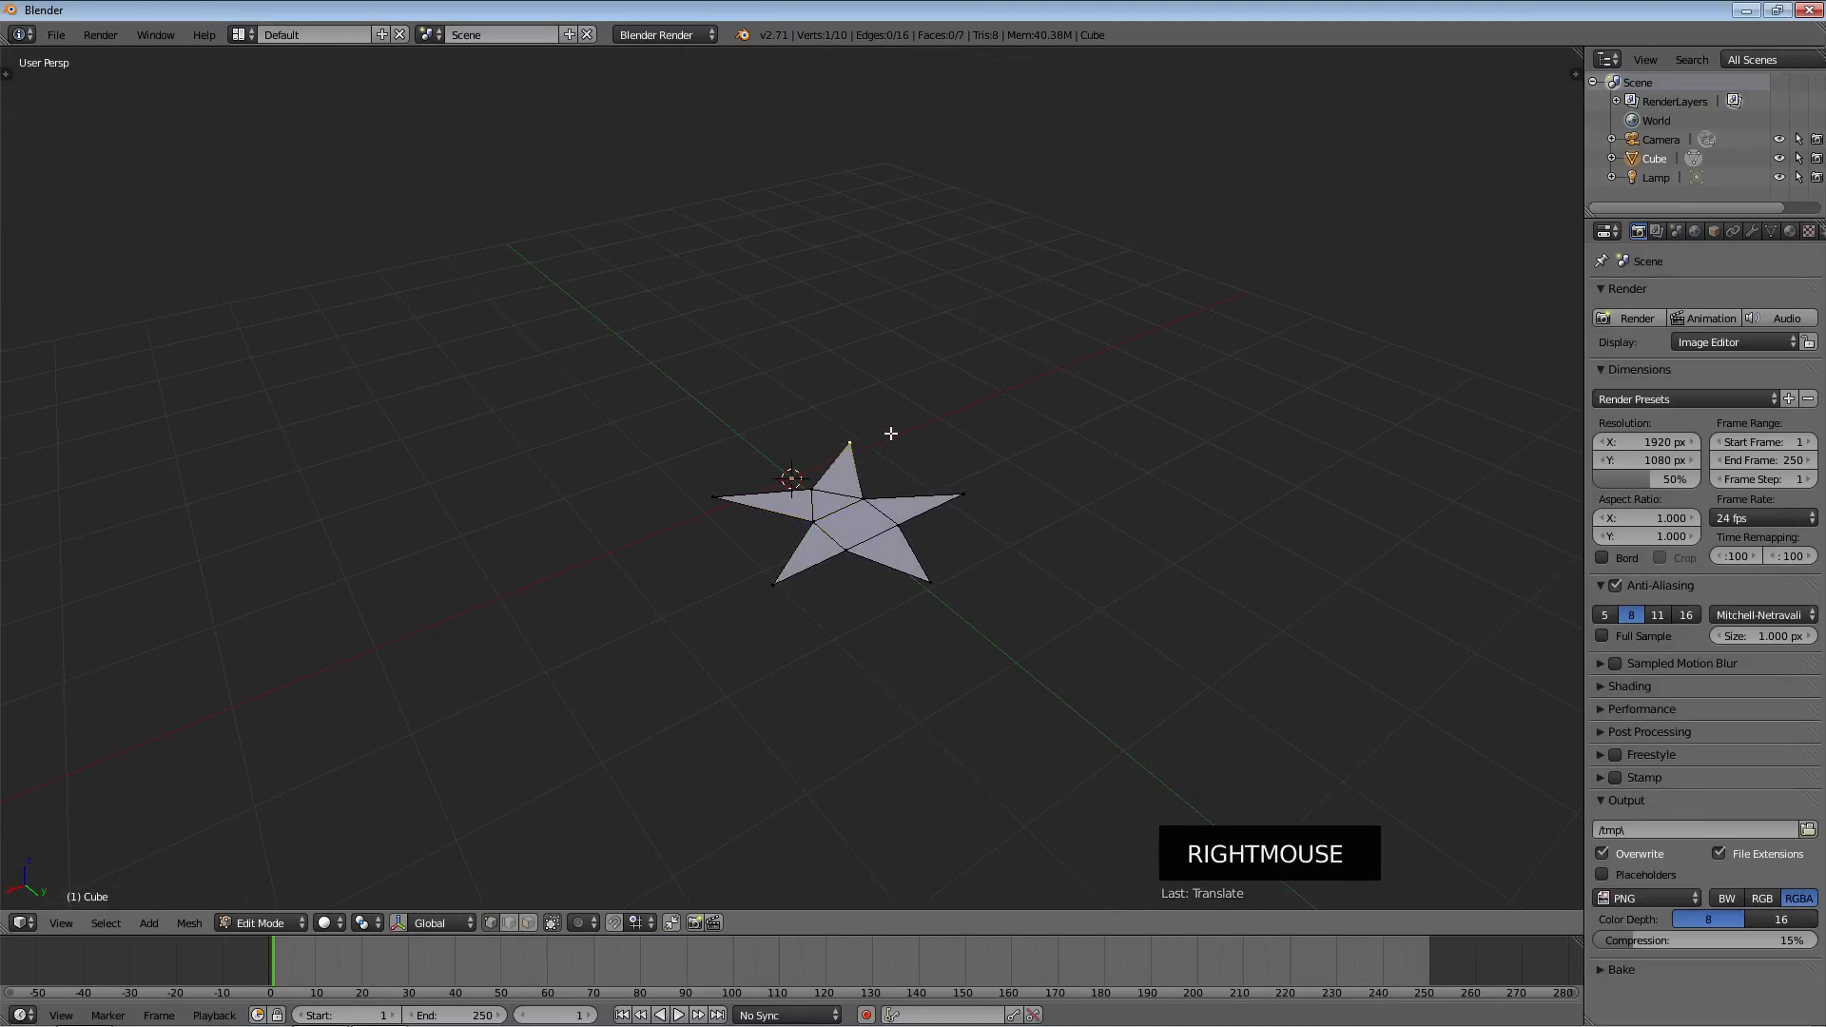
pyautogui.press('g')
pyautogui.press('g')
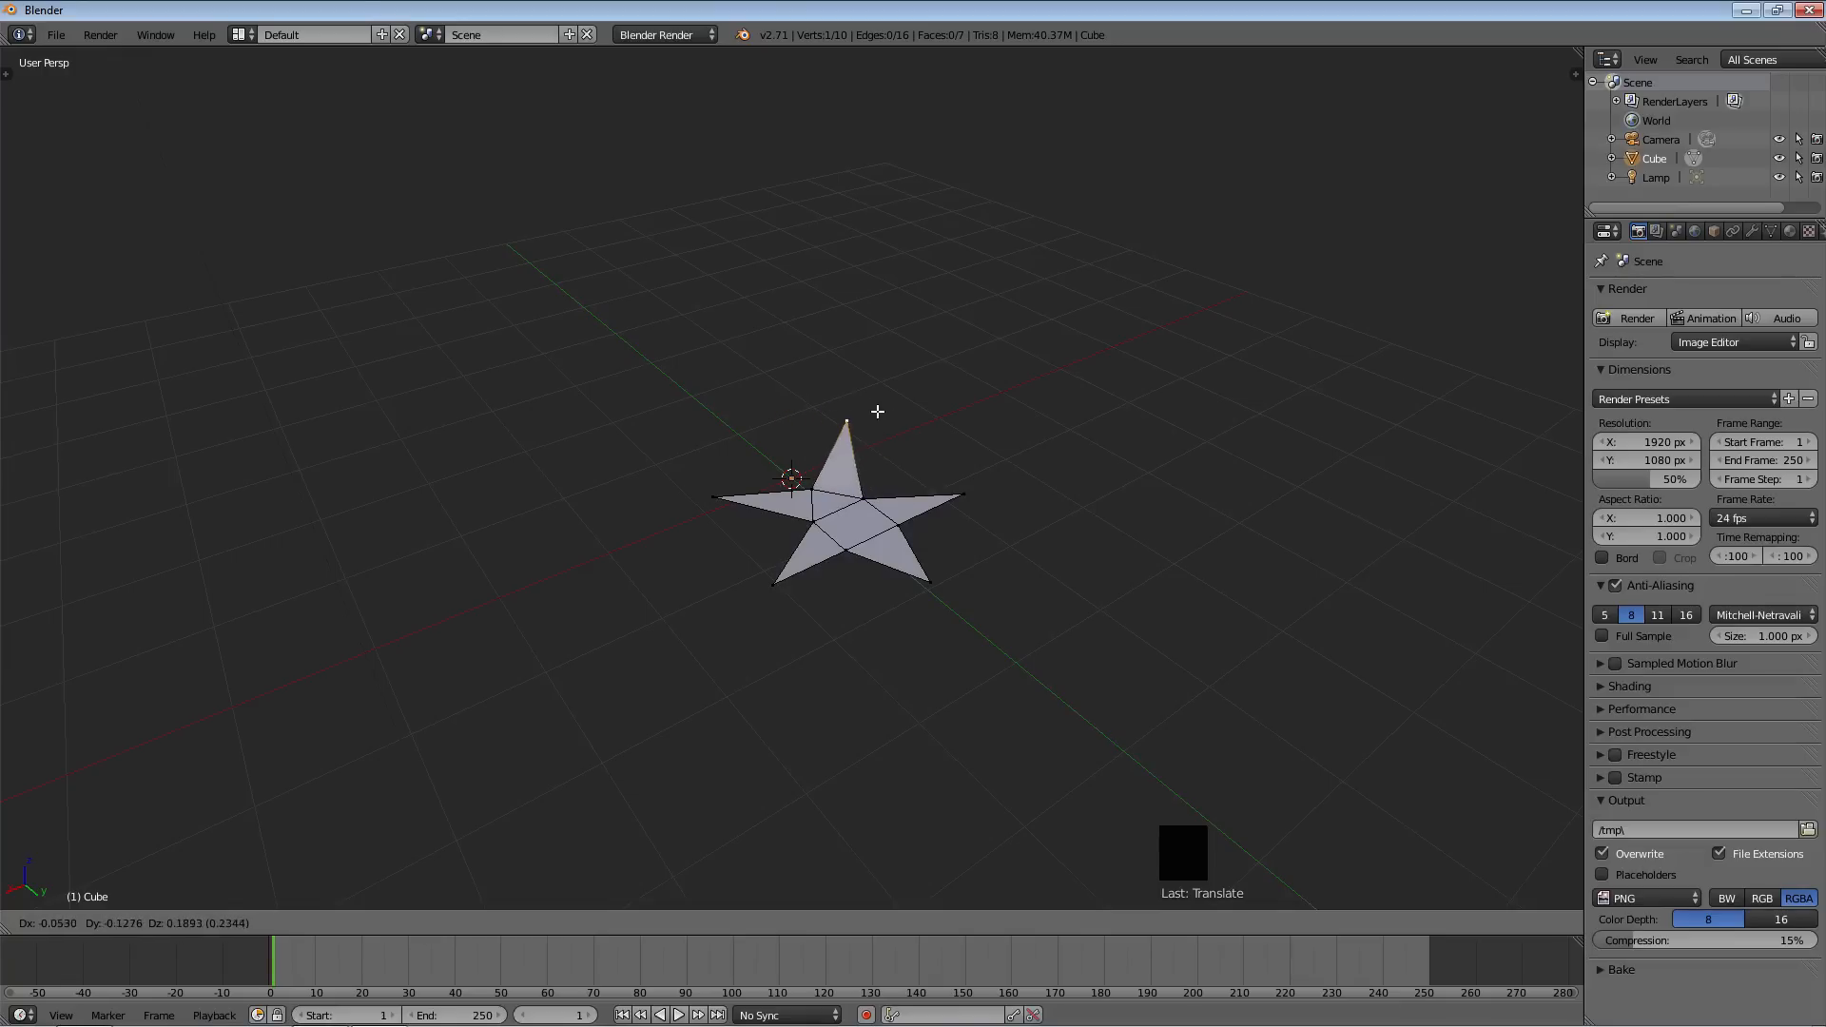
pyautogui.press('z')
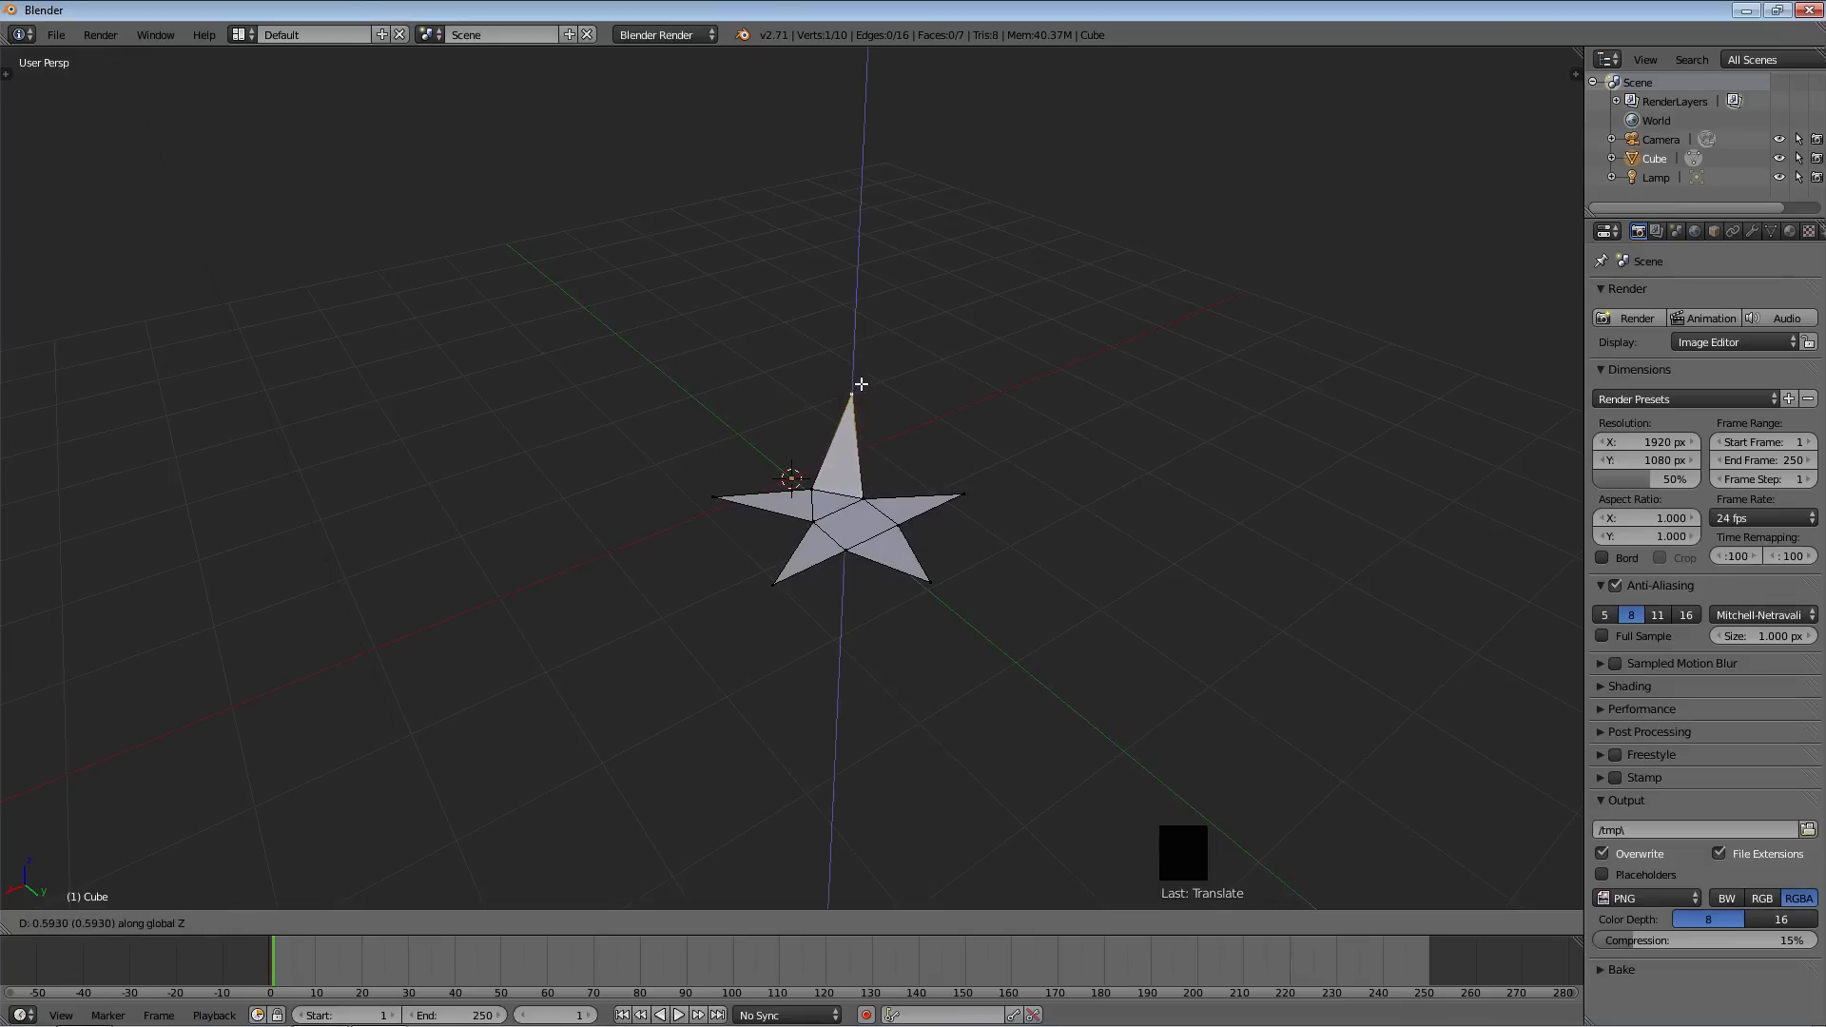
pyautogui.click(860, 383)
# Raise the star's lower-right tip (positive X, near the X axis) along global Z to a height similar to the lower-left tip
pyautogui.rightClick(716, 497)
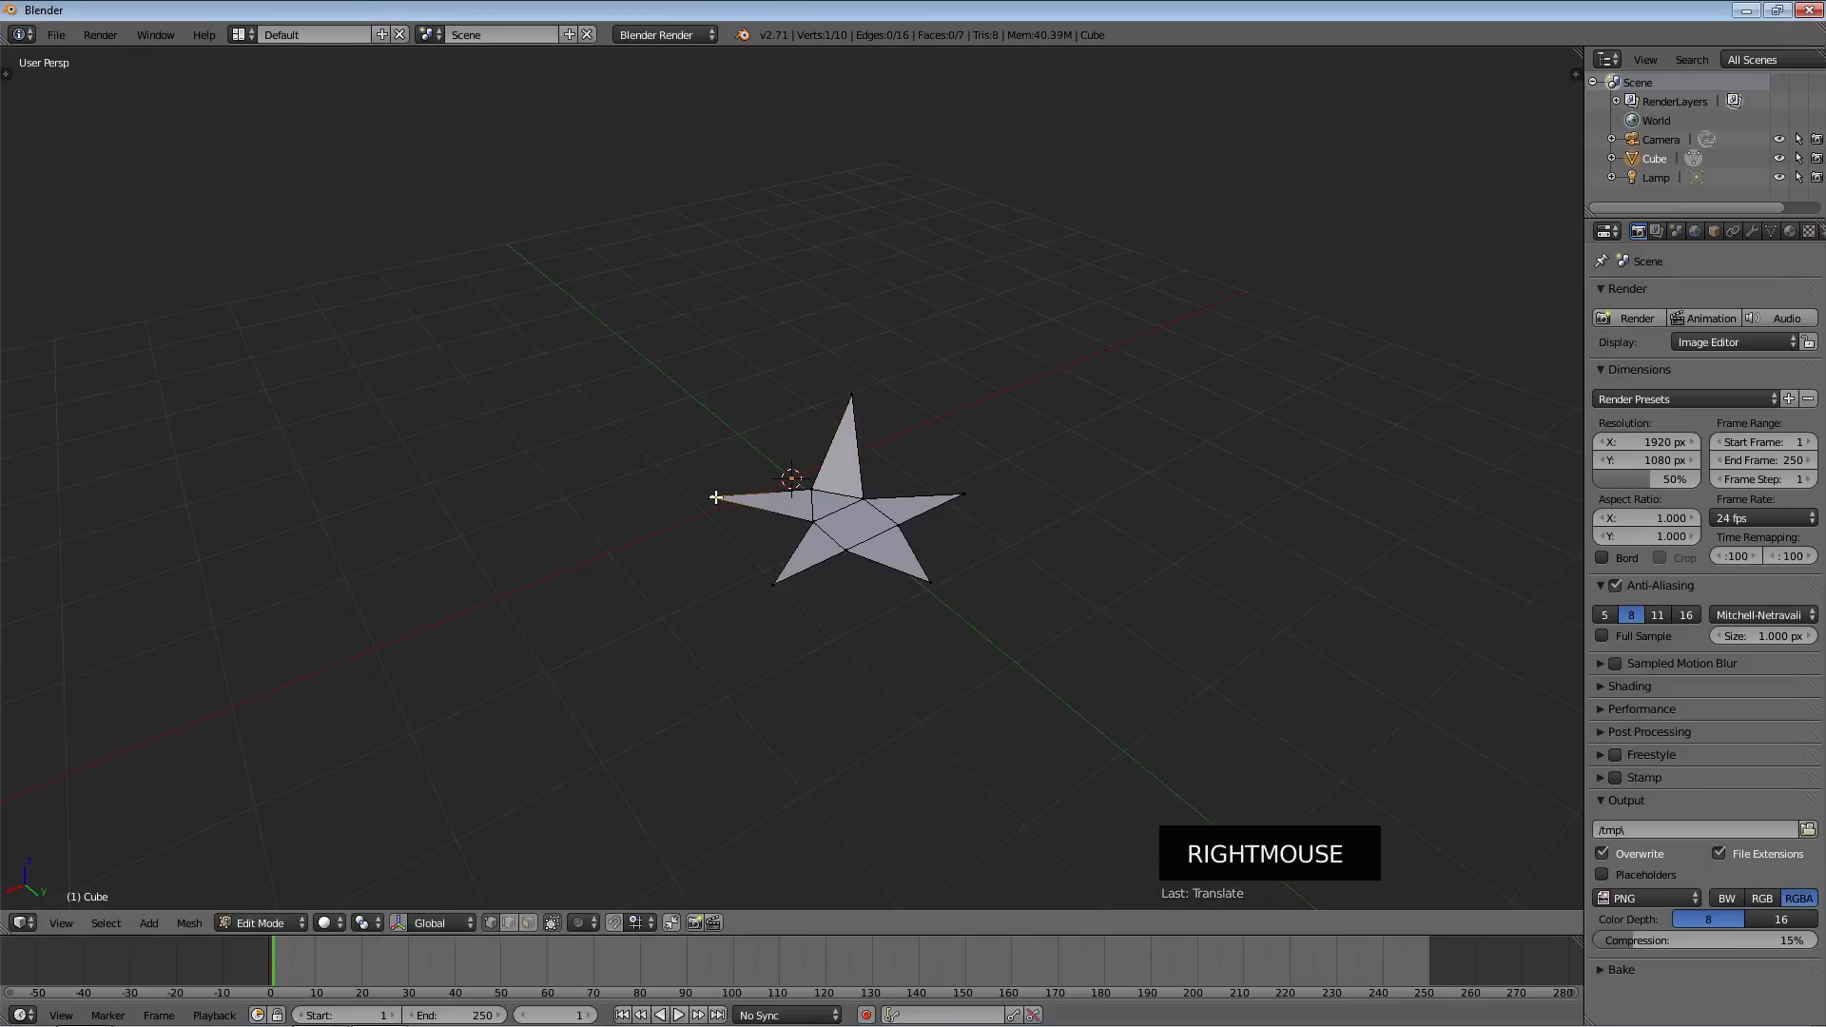
pyautogui.press('g')
pyautogui.press('g')
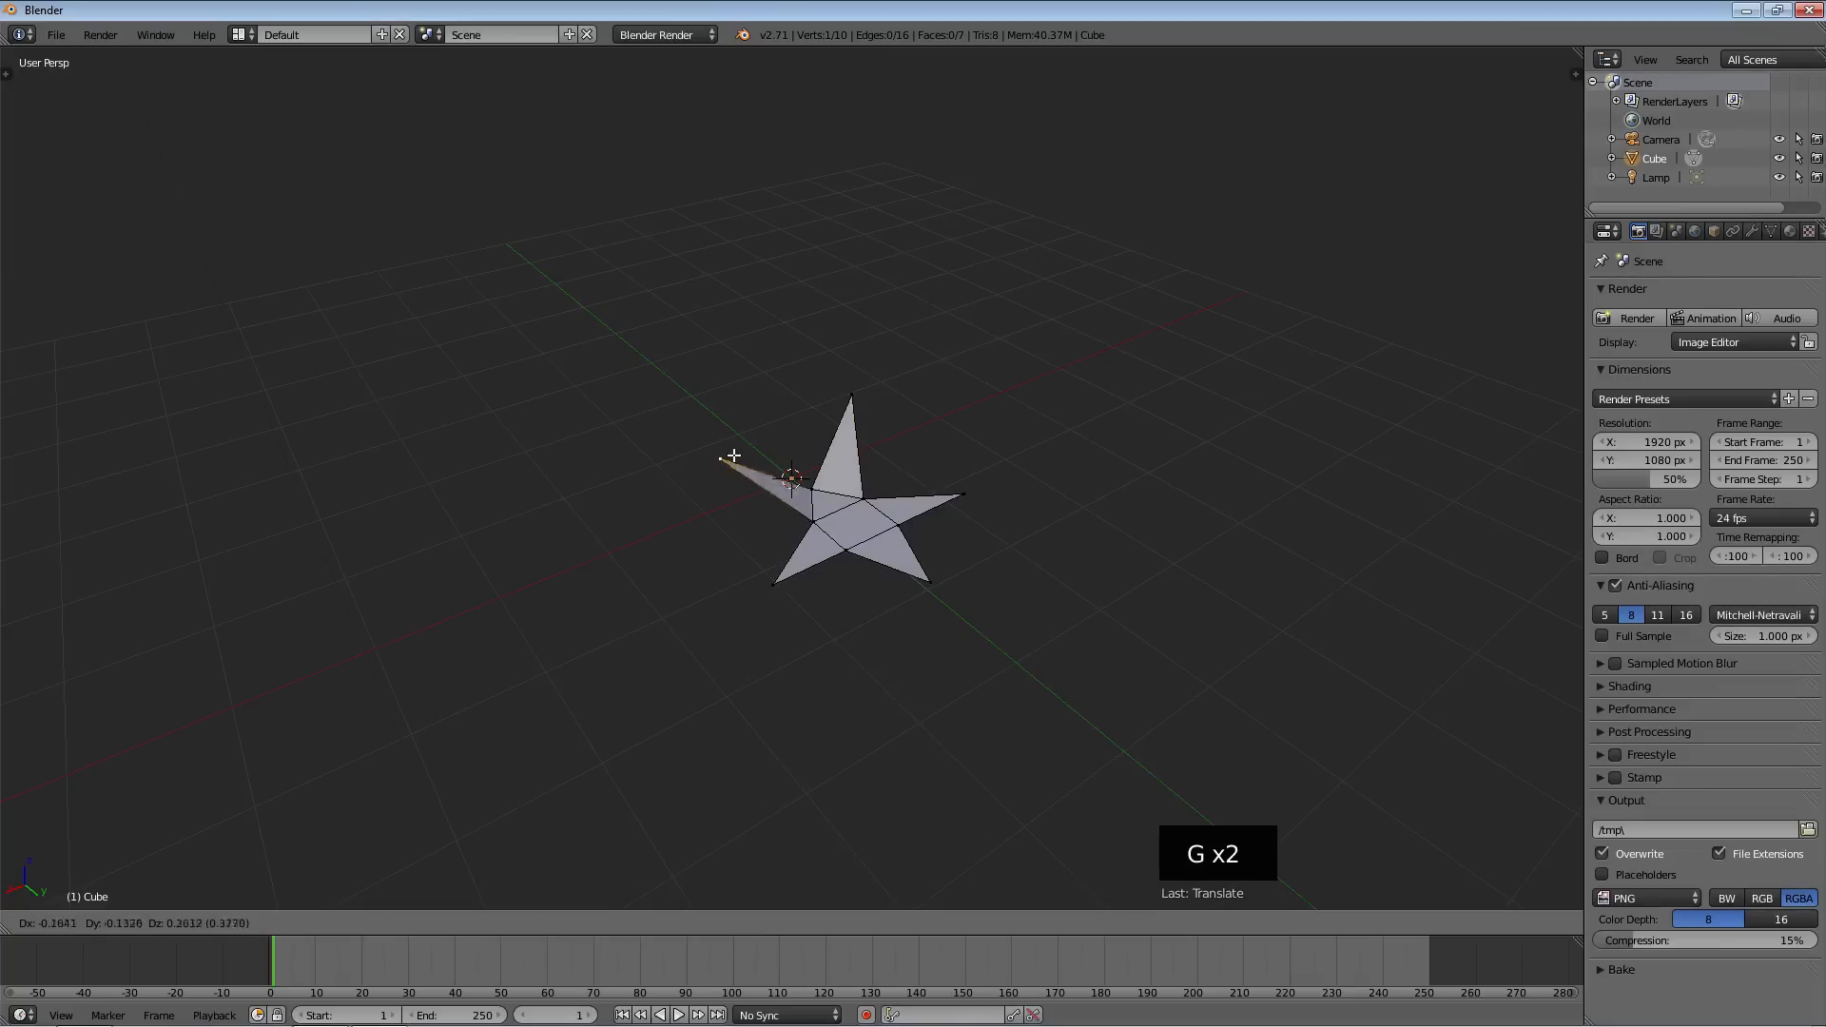
pyautogui.press('z')
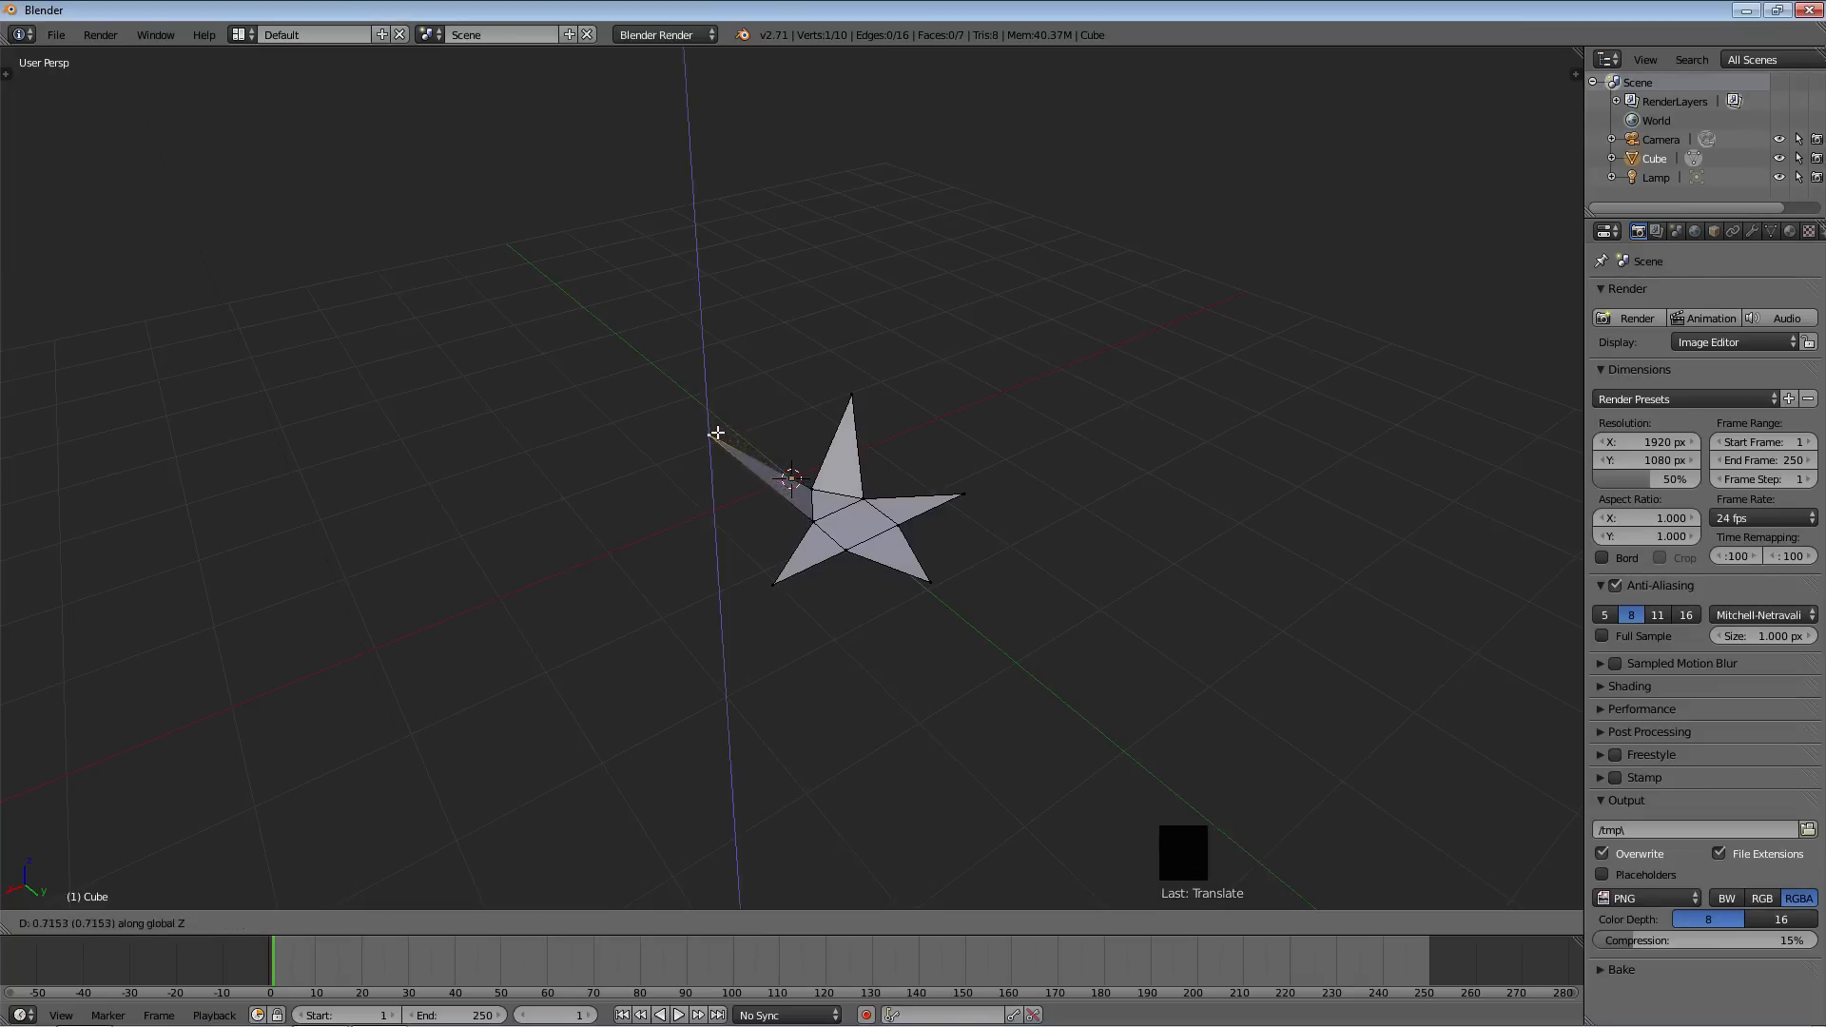
pyautogui.click(719, 445)
# Raise the star's upper-right tip about 1 unit and its top tip a similar amount along global Z
pyautogui.rightClick(778, 585)
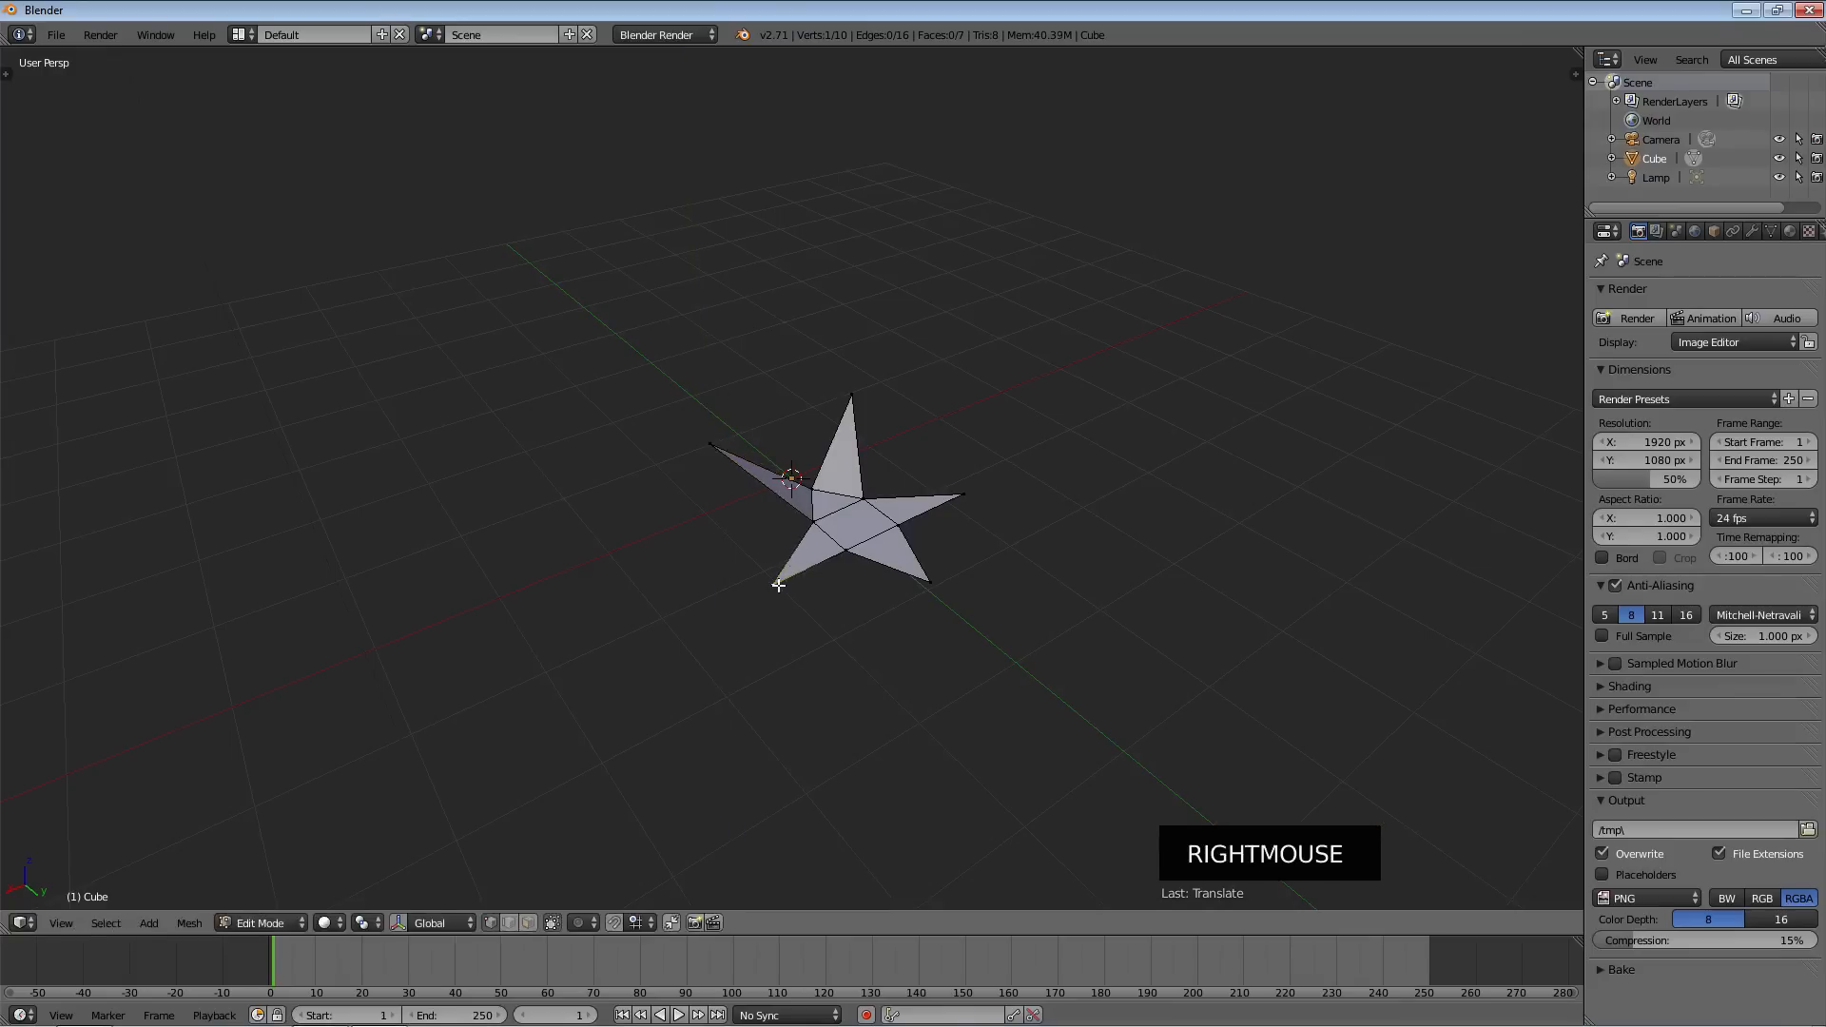
pyautogui.press('g')
pyautogui.press('g')
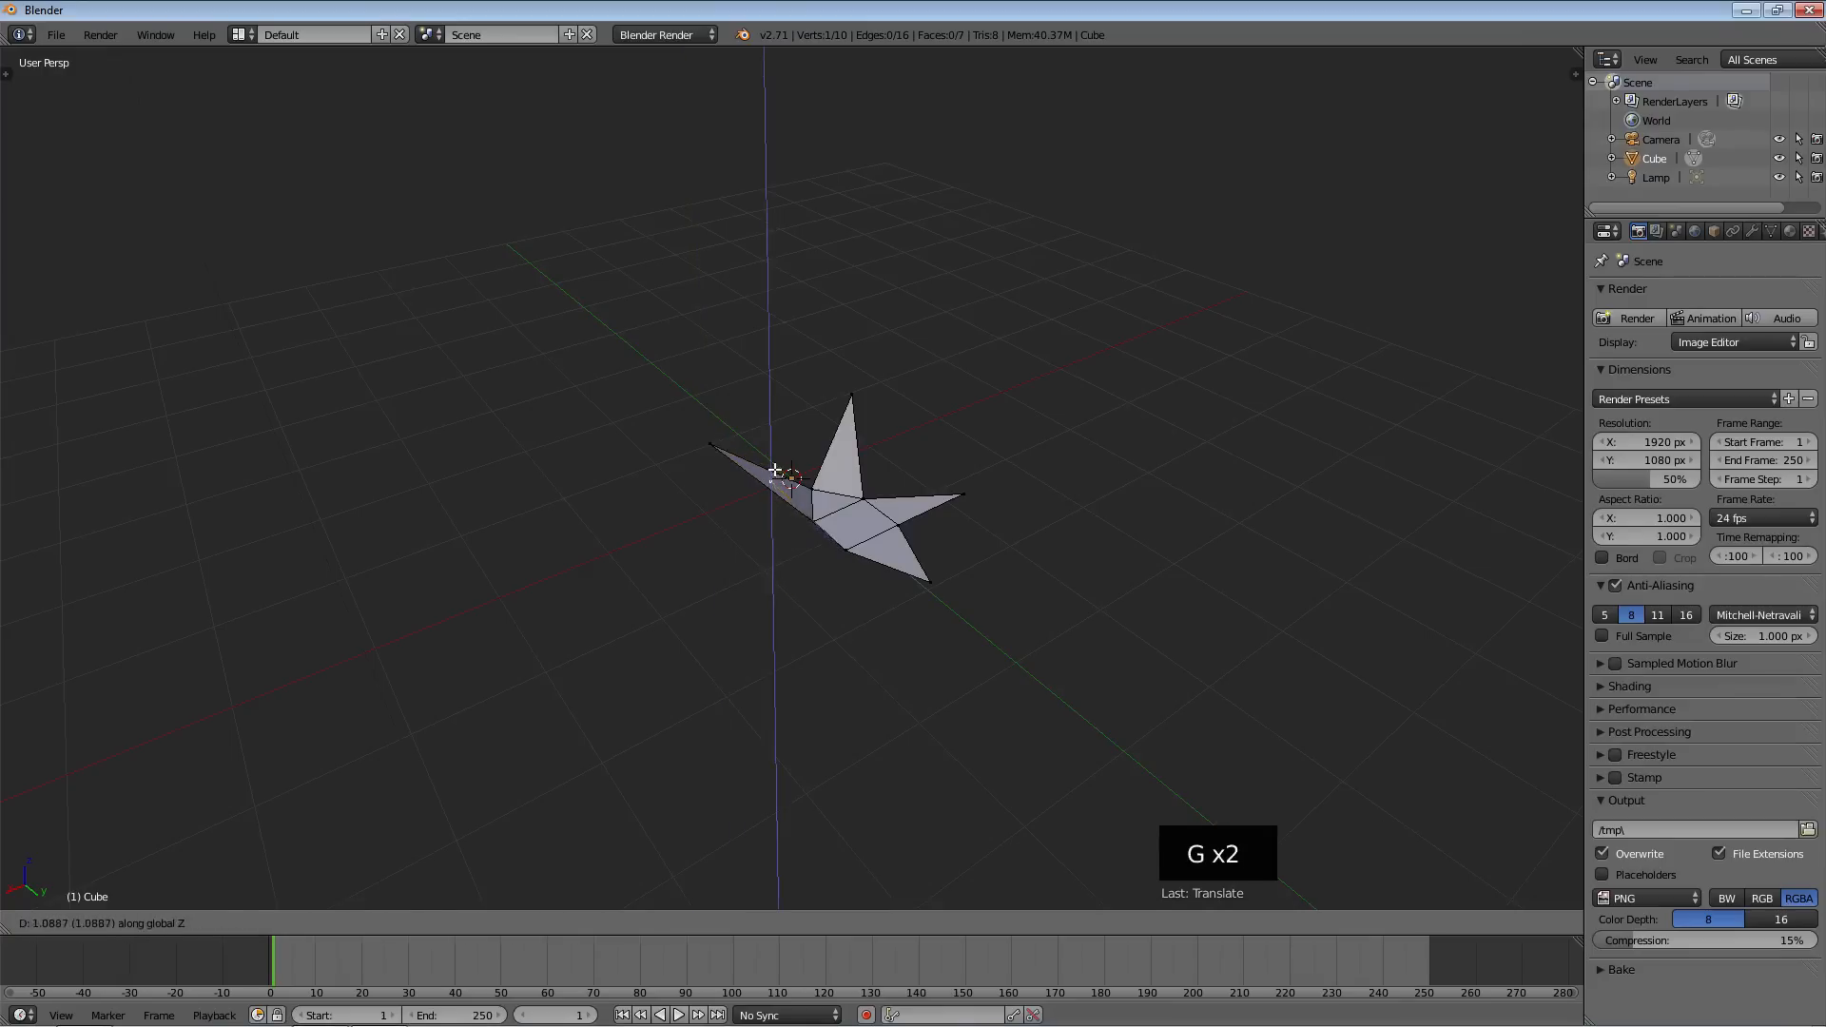
pyautogui.click(890, 572)
pyautogui.rightClick(927, 579)
pyautogui.press('g')
pyautogui.press('g')
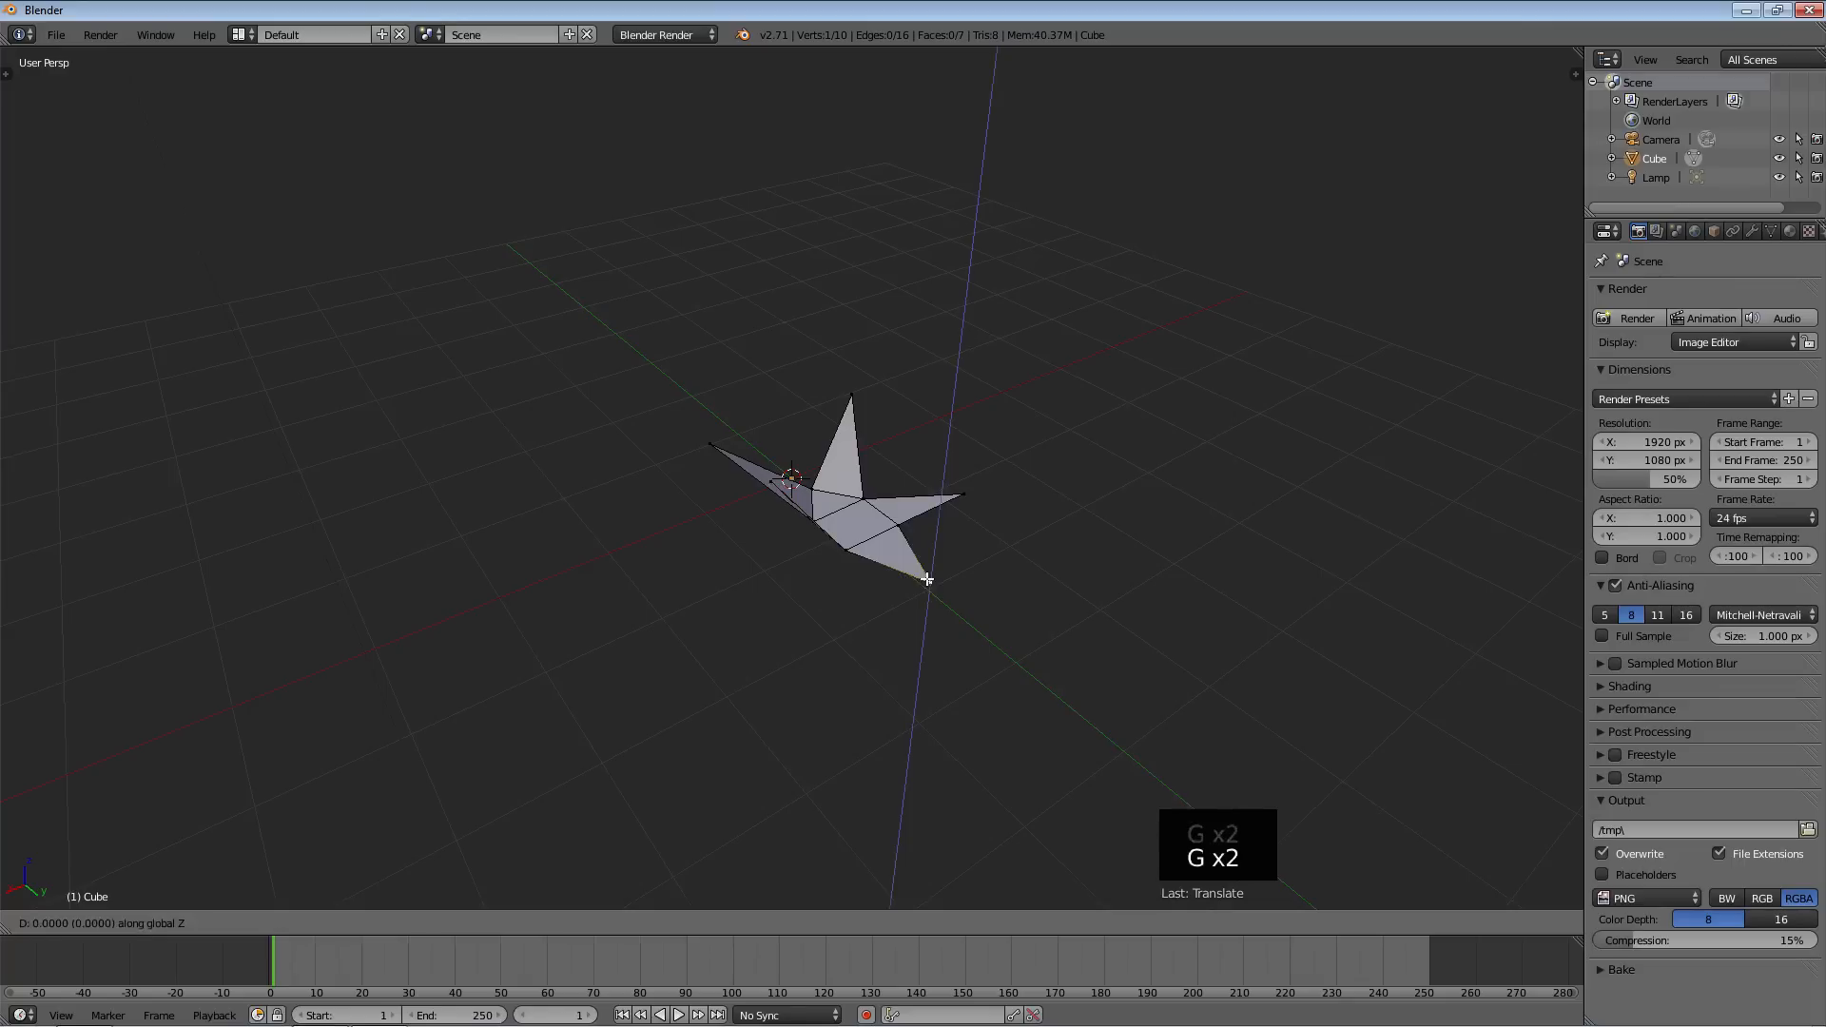
pyautogui.click(951, 496)
# Raise the star's upper-left tip about 0.85 along global Z
pyautogui.rightClick(955, 495)
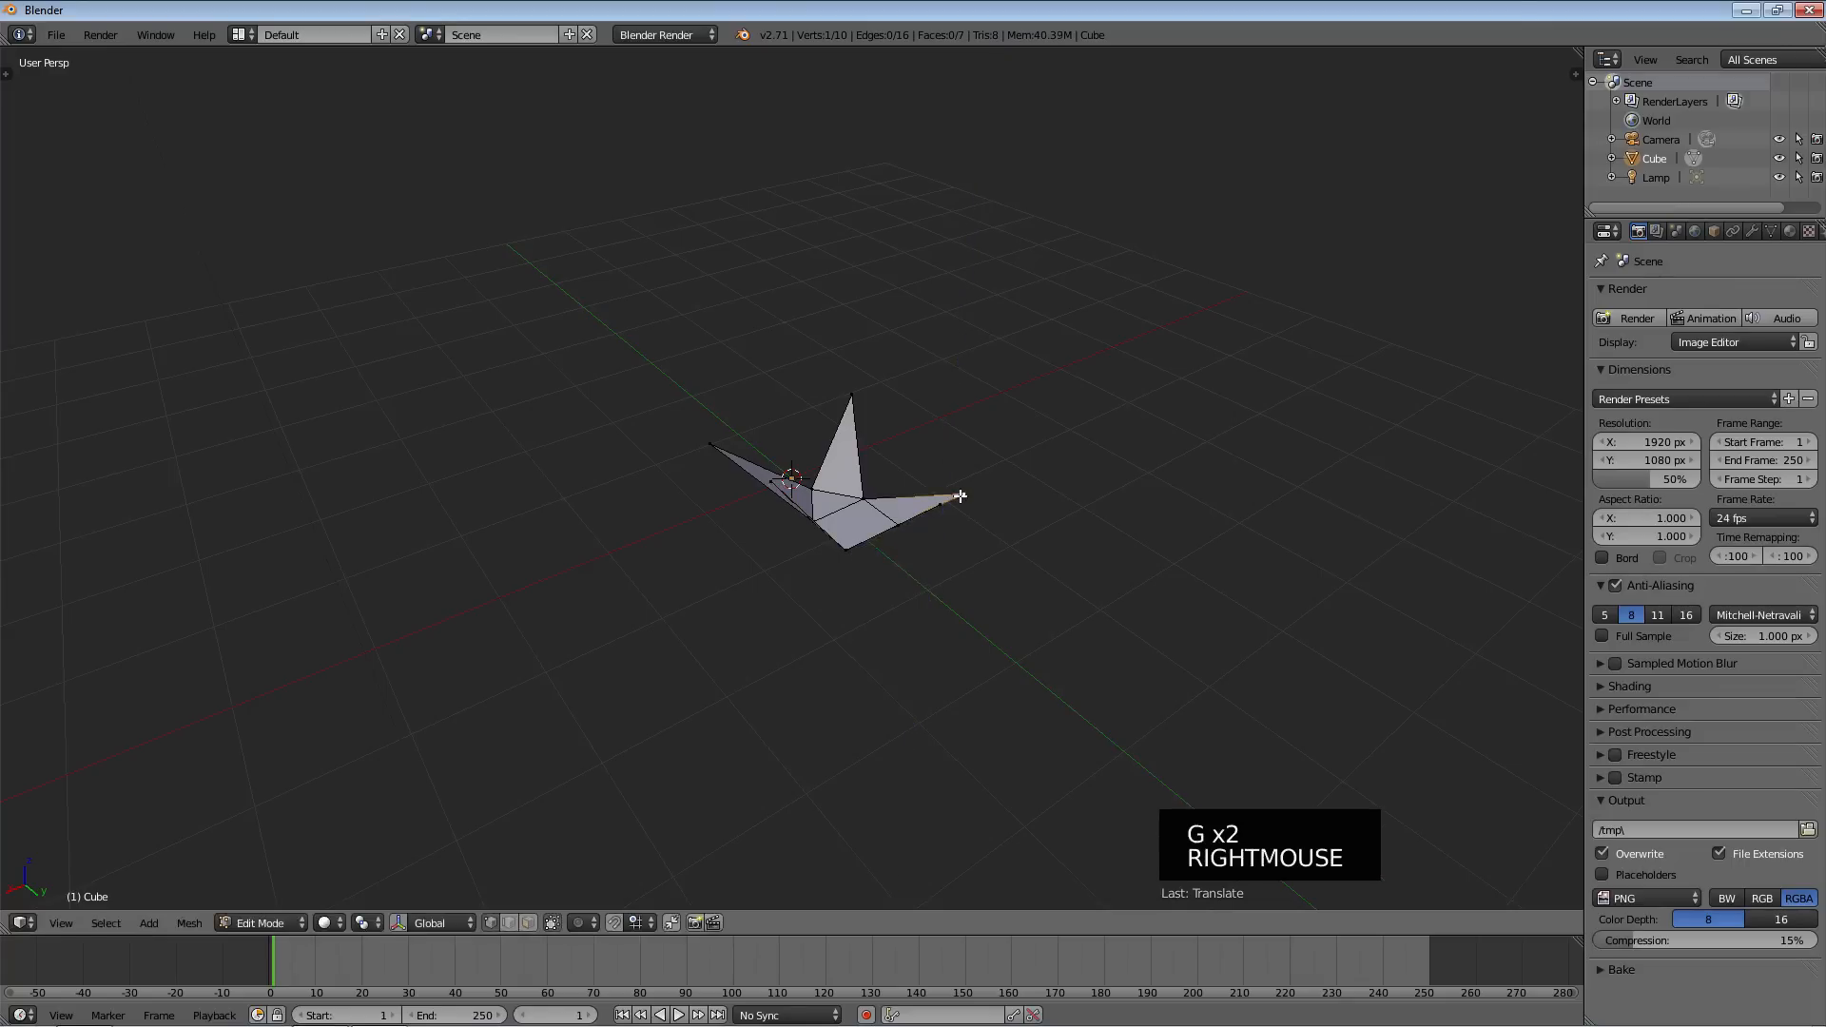
pyautogui.press('g')
pyautogui.press('z')
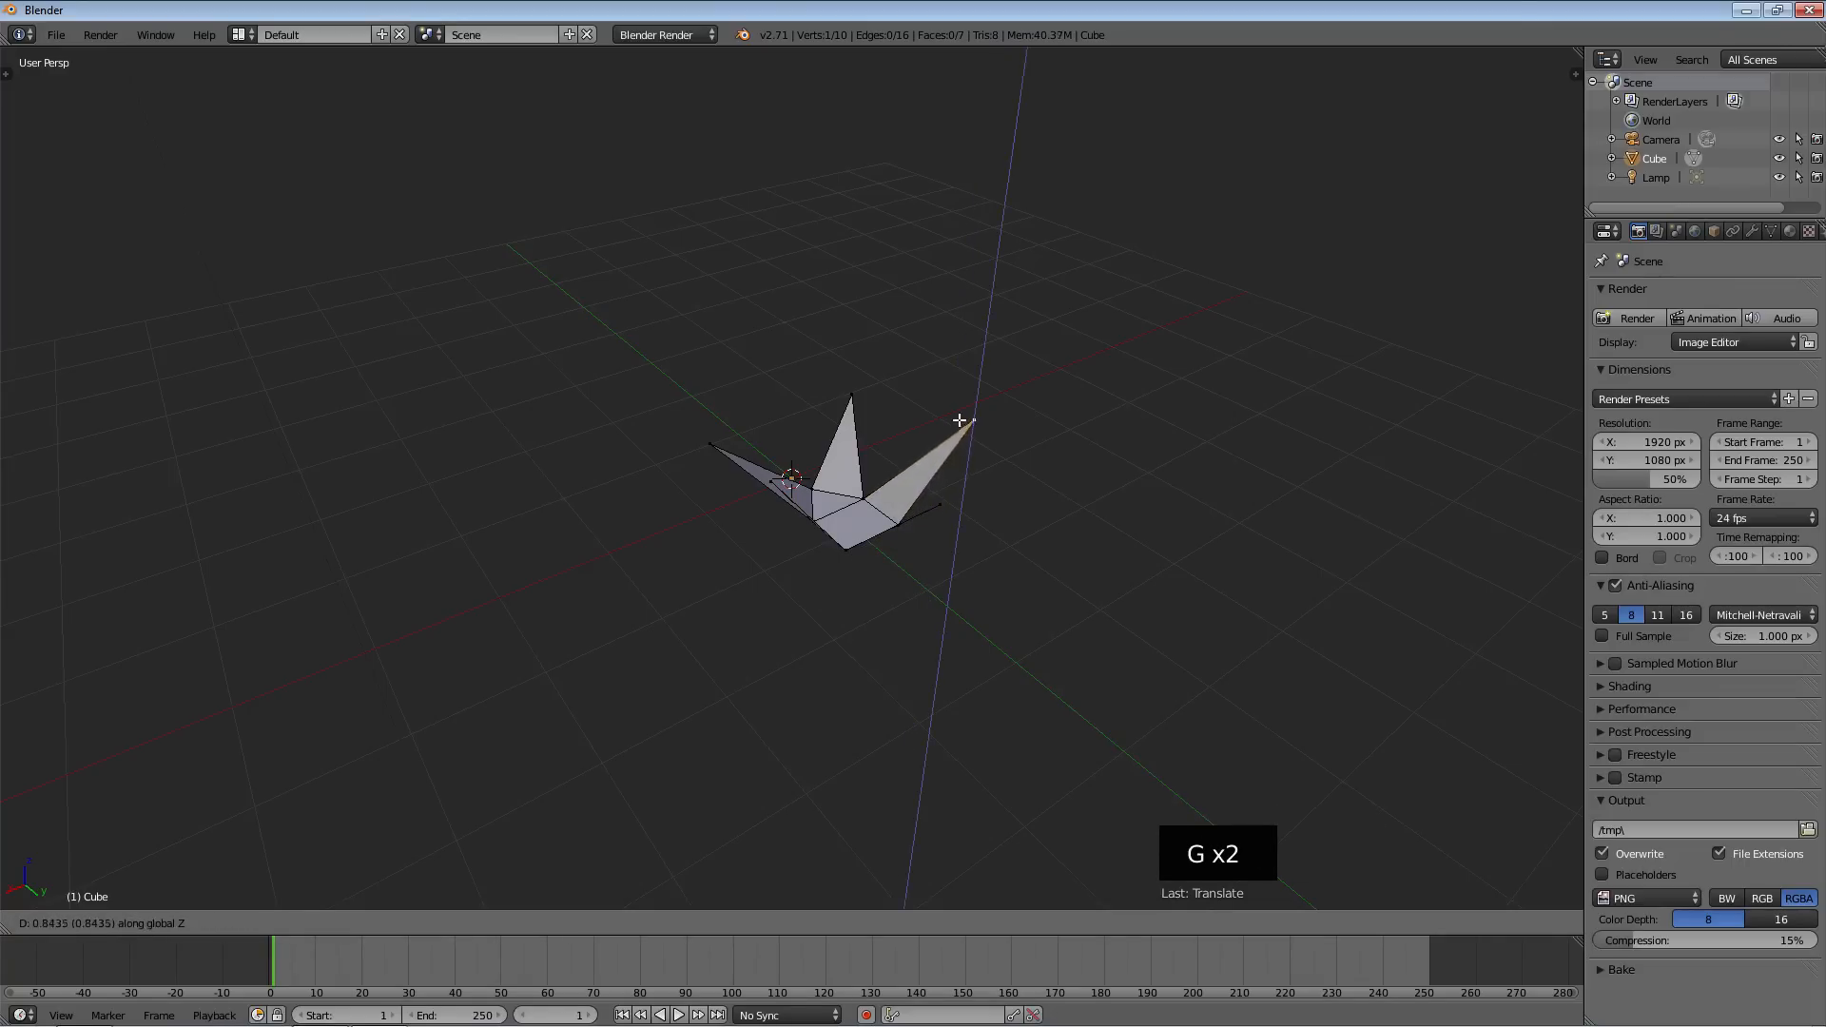
pyautogui.click(960, 415)
# Examine the raised star from several angles and distances, including through the camera view
pyautogui.moveTo(1055, 576); pyautogui.dragTo(1298, 581, button='middle')
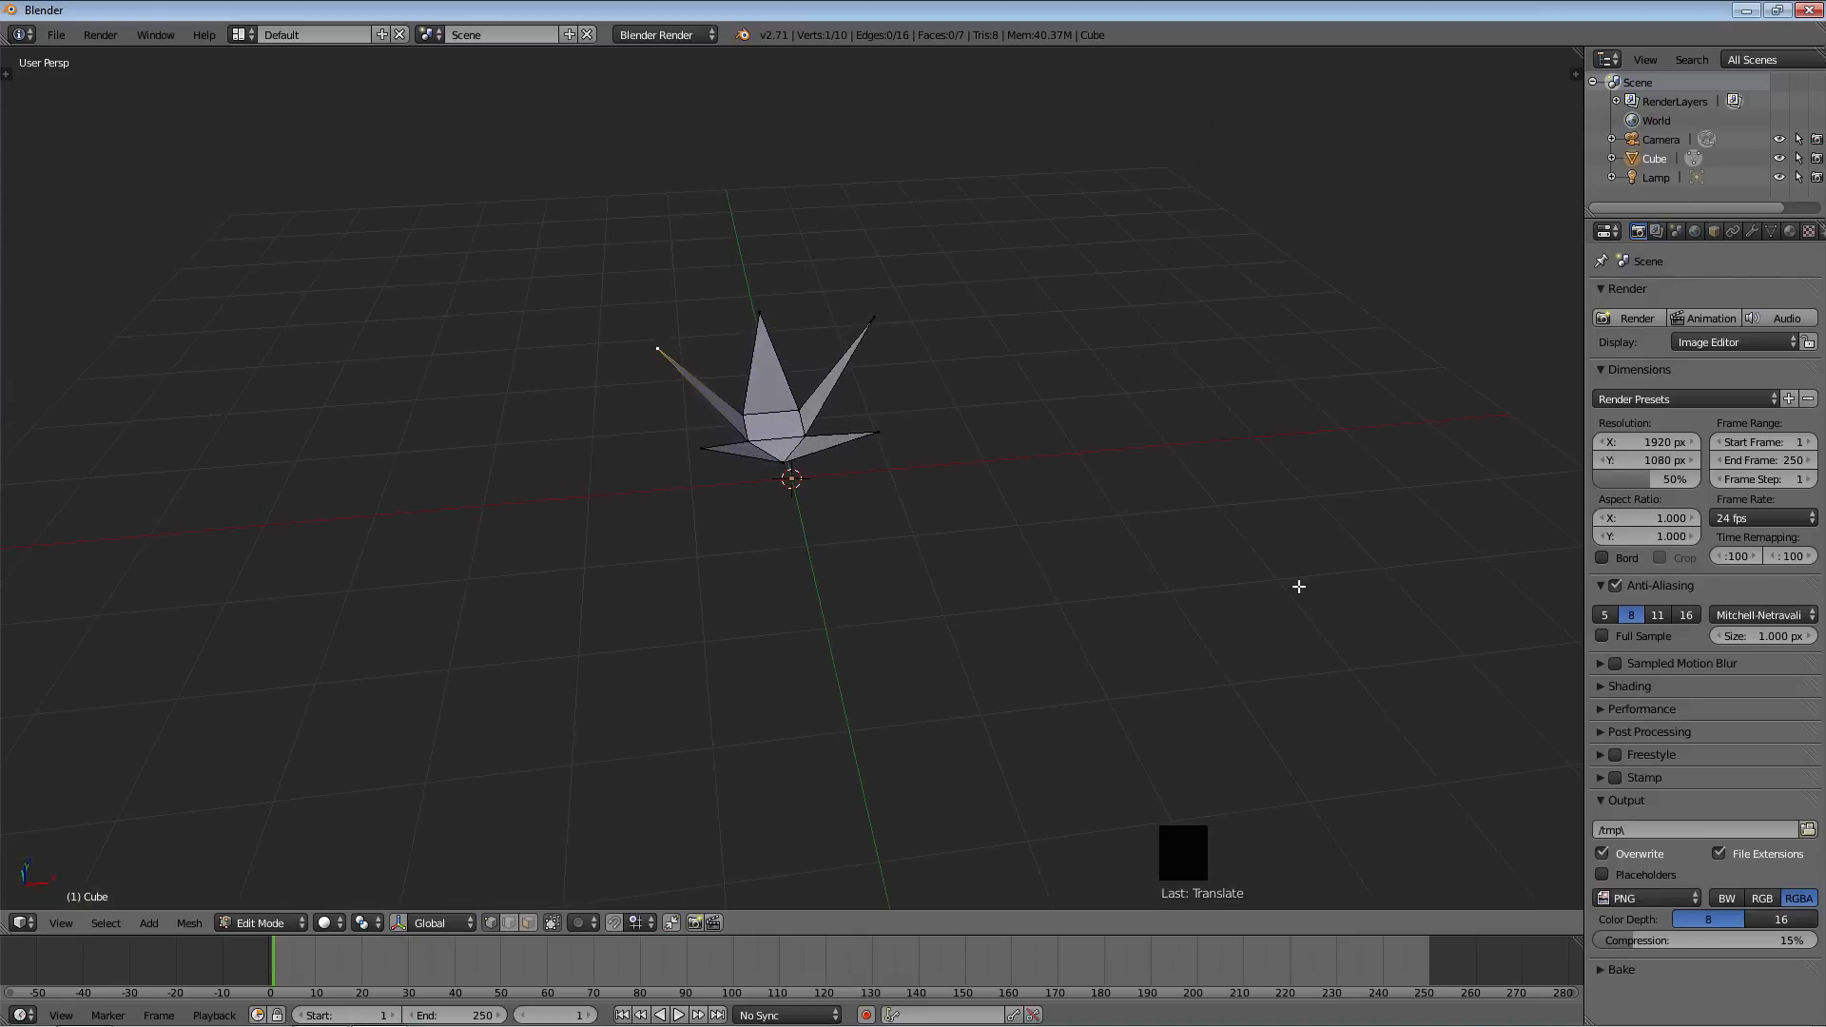
pyautogui.press('KP_0')
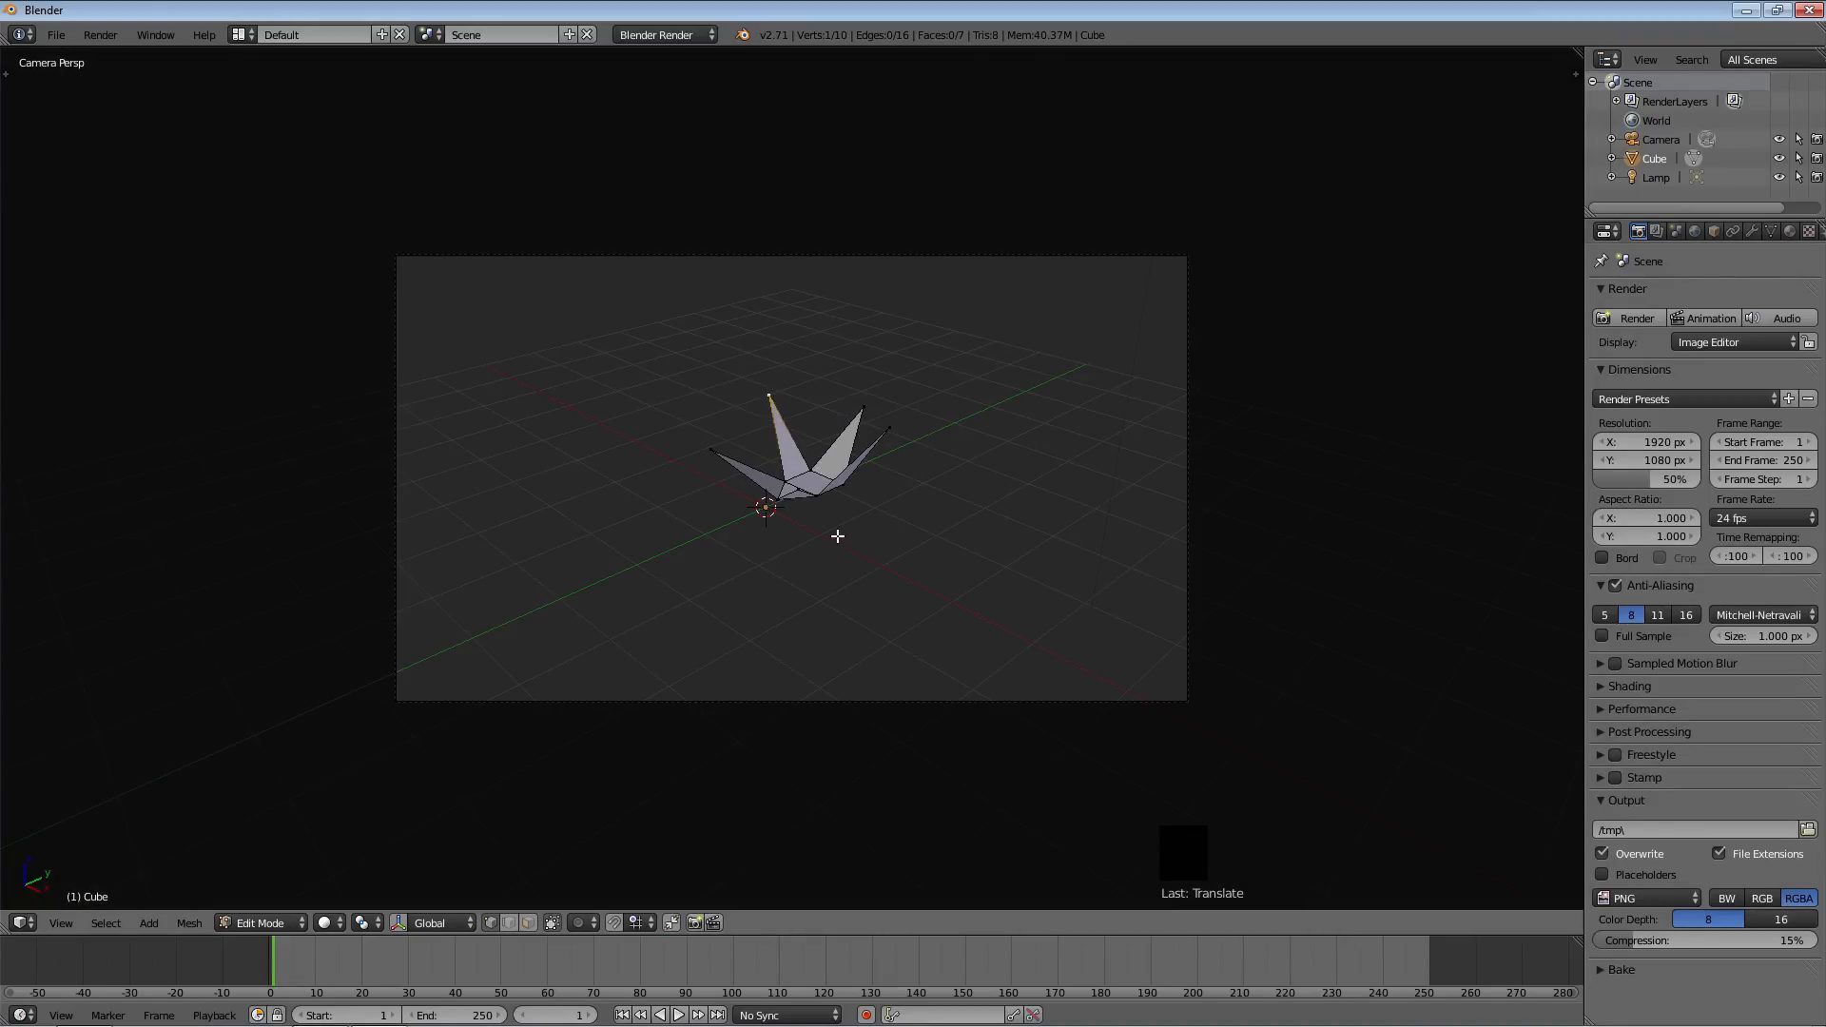
pyautogui.press('KP_0')
pyautogui.scroll(4, 795, 404)
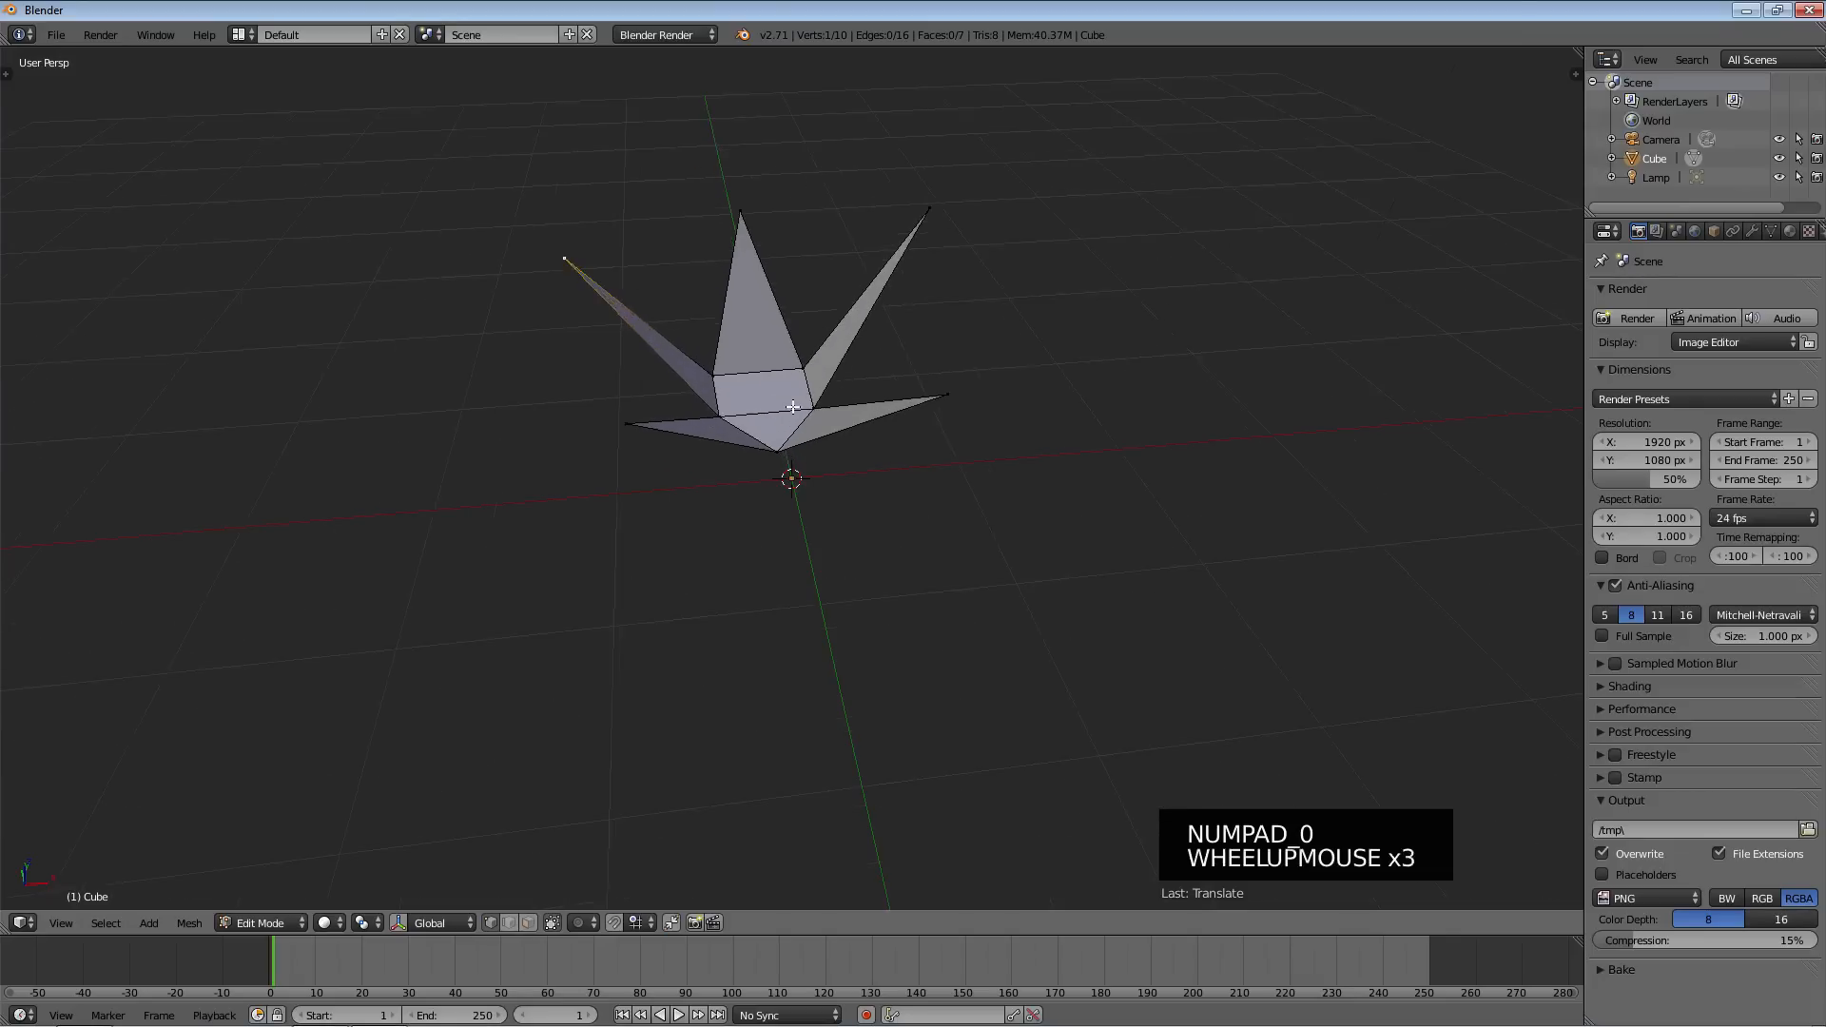
pyautogui.scroll(-1, 793, 406)
pyautogui.moveTo(794, 407); pyautogui.dragTo(44, 428, button='middle')
pyautogui.scroll(-1, 606, 482)
pyautogui.scroll(-3, 662, 467)
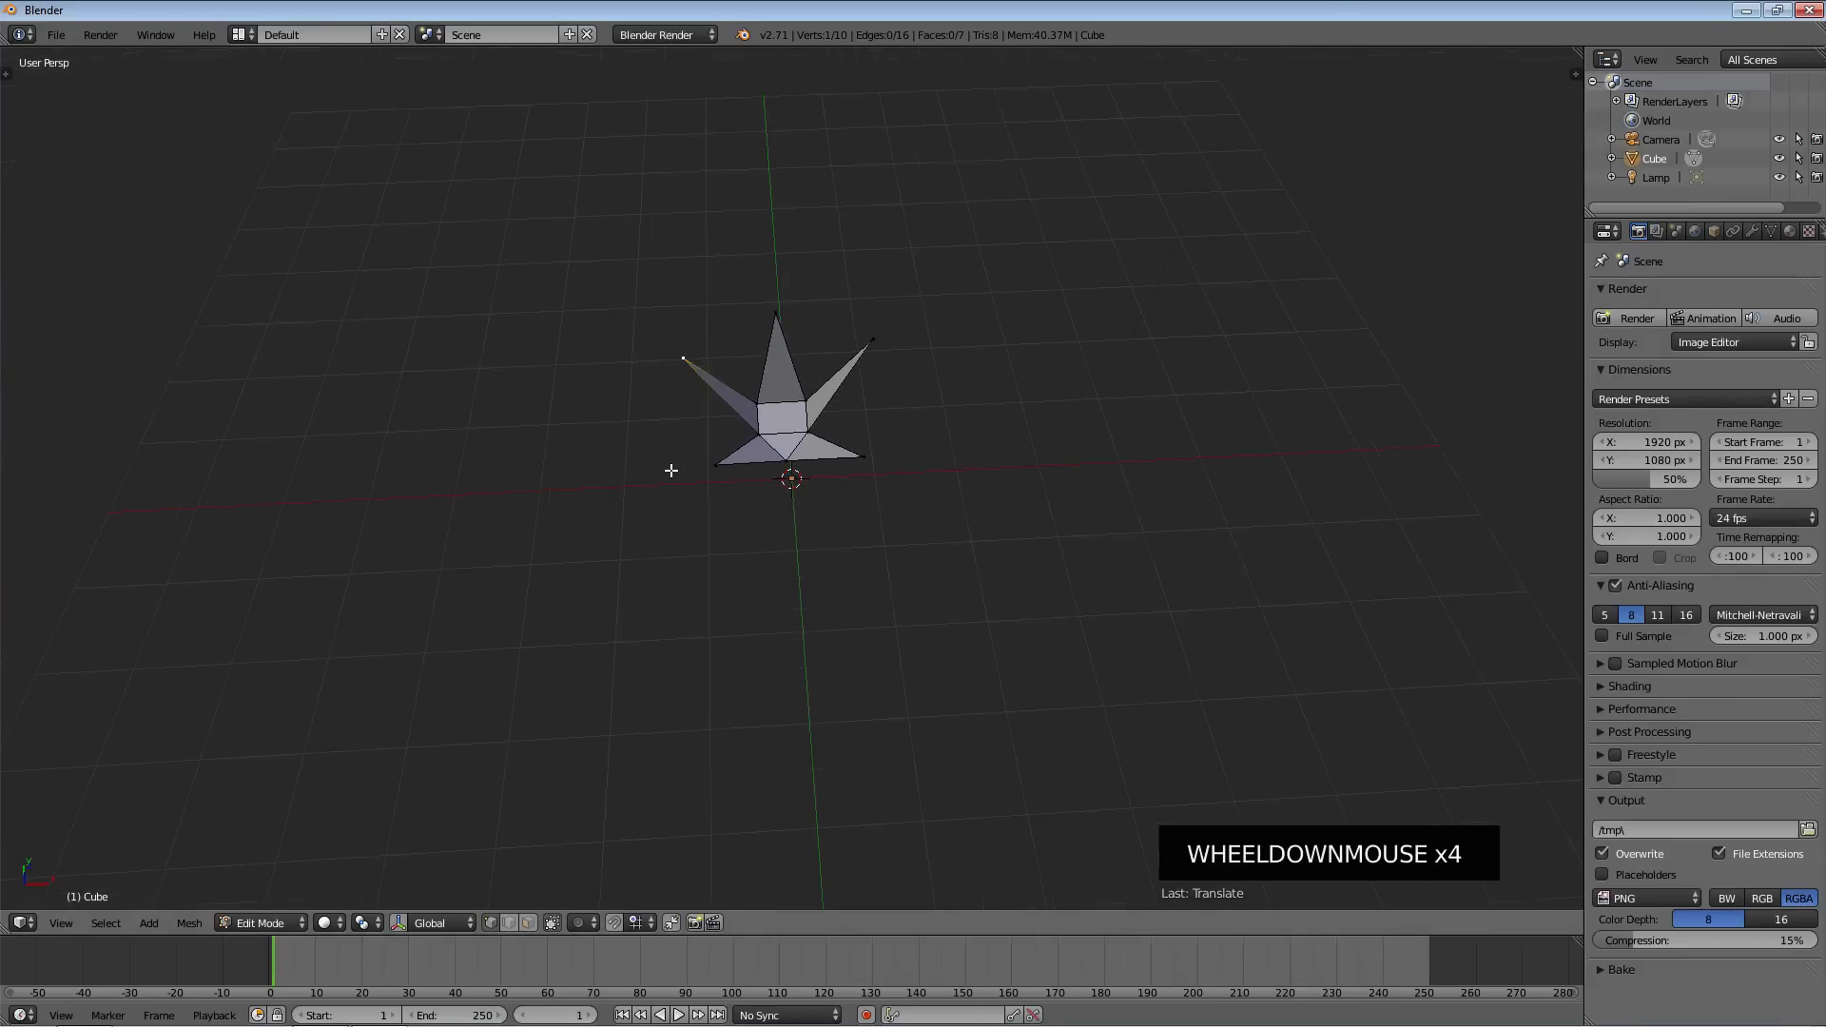
pyautogui.scroll(-1, 672, 470)
# Toggle the selection of all the star's vertices several times and finish with only its upper-left inner vertex selected
pyautogui.press('a')
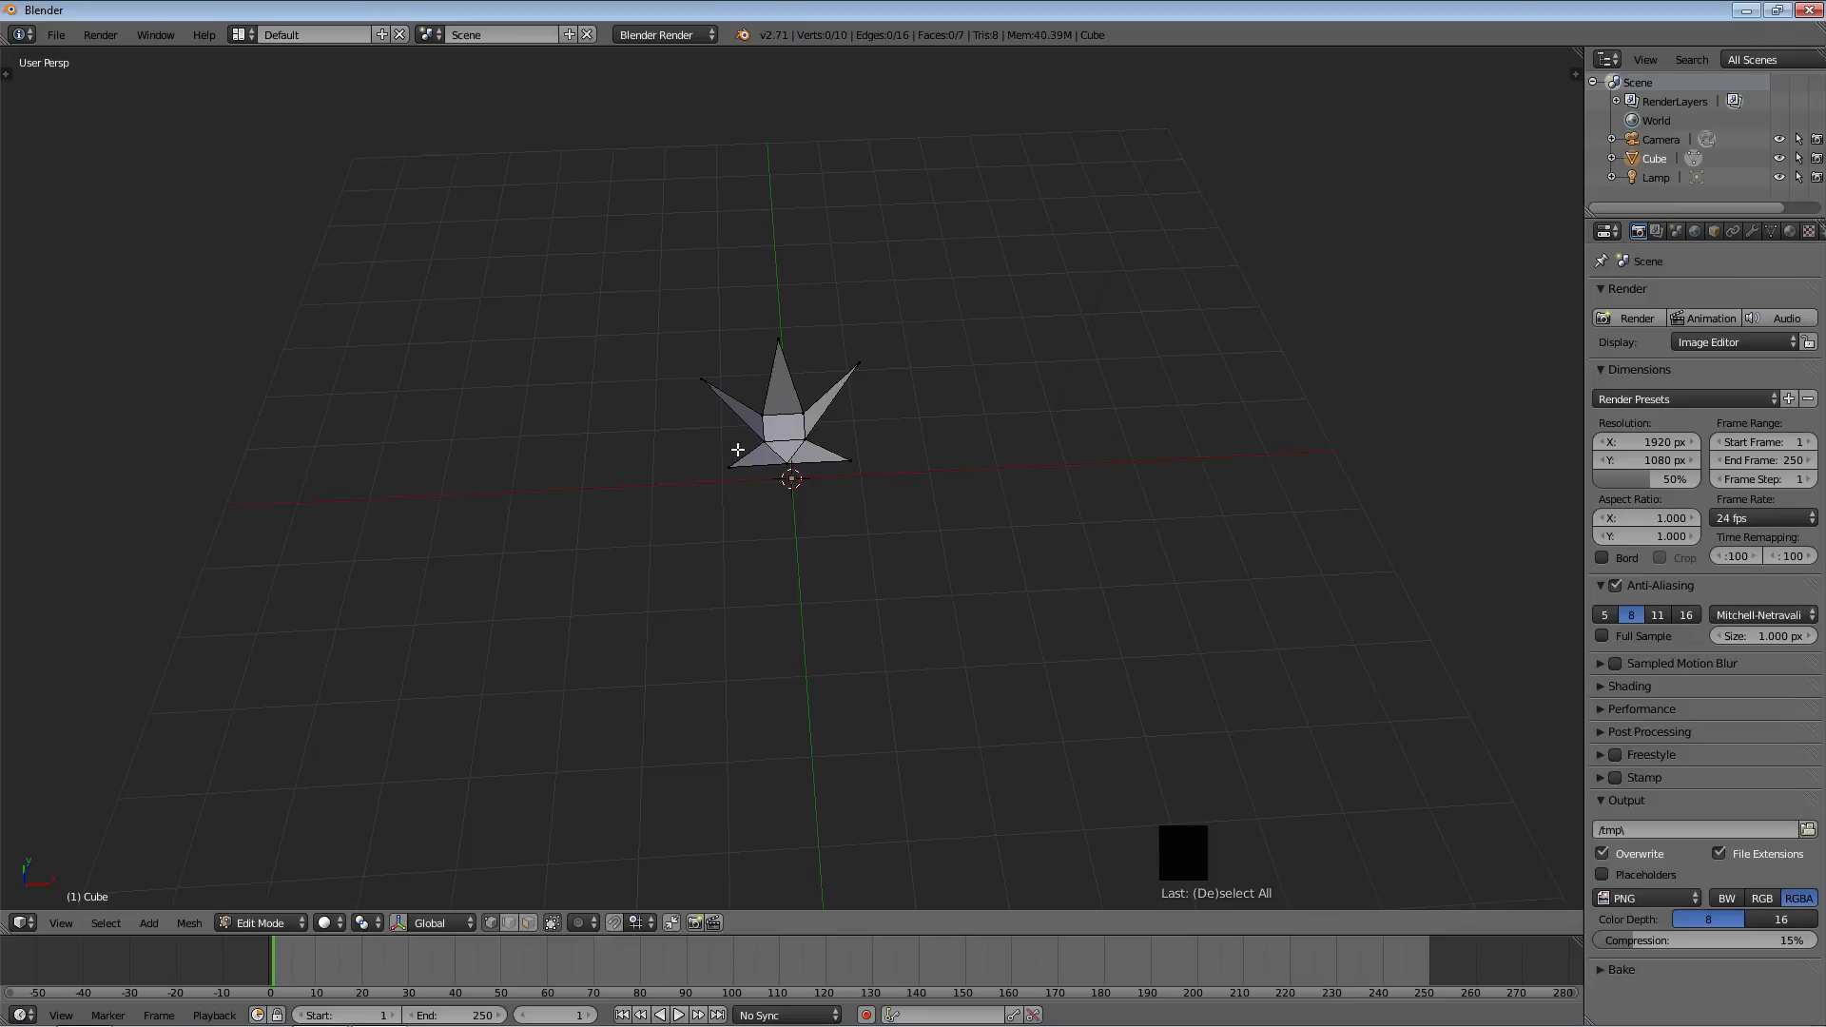
pyautogui.press('a')
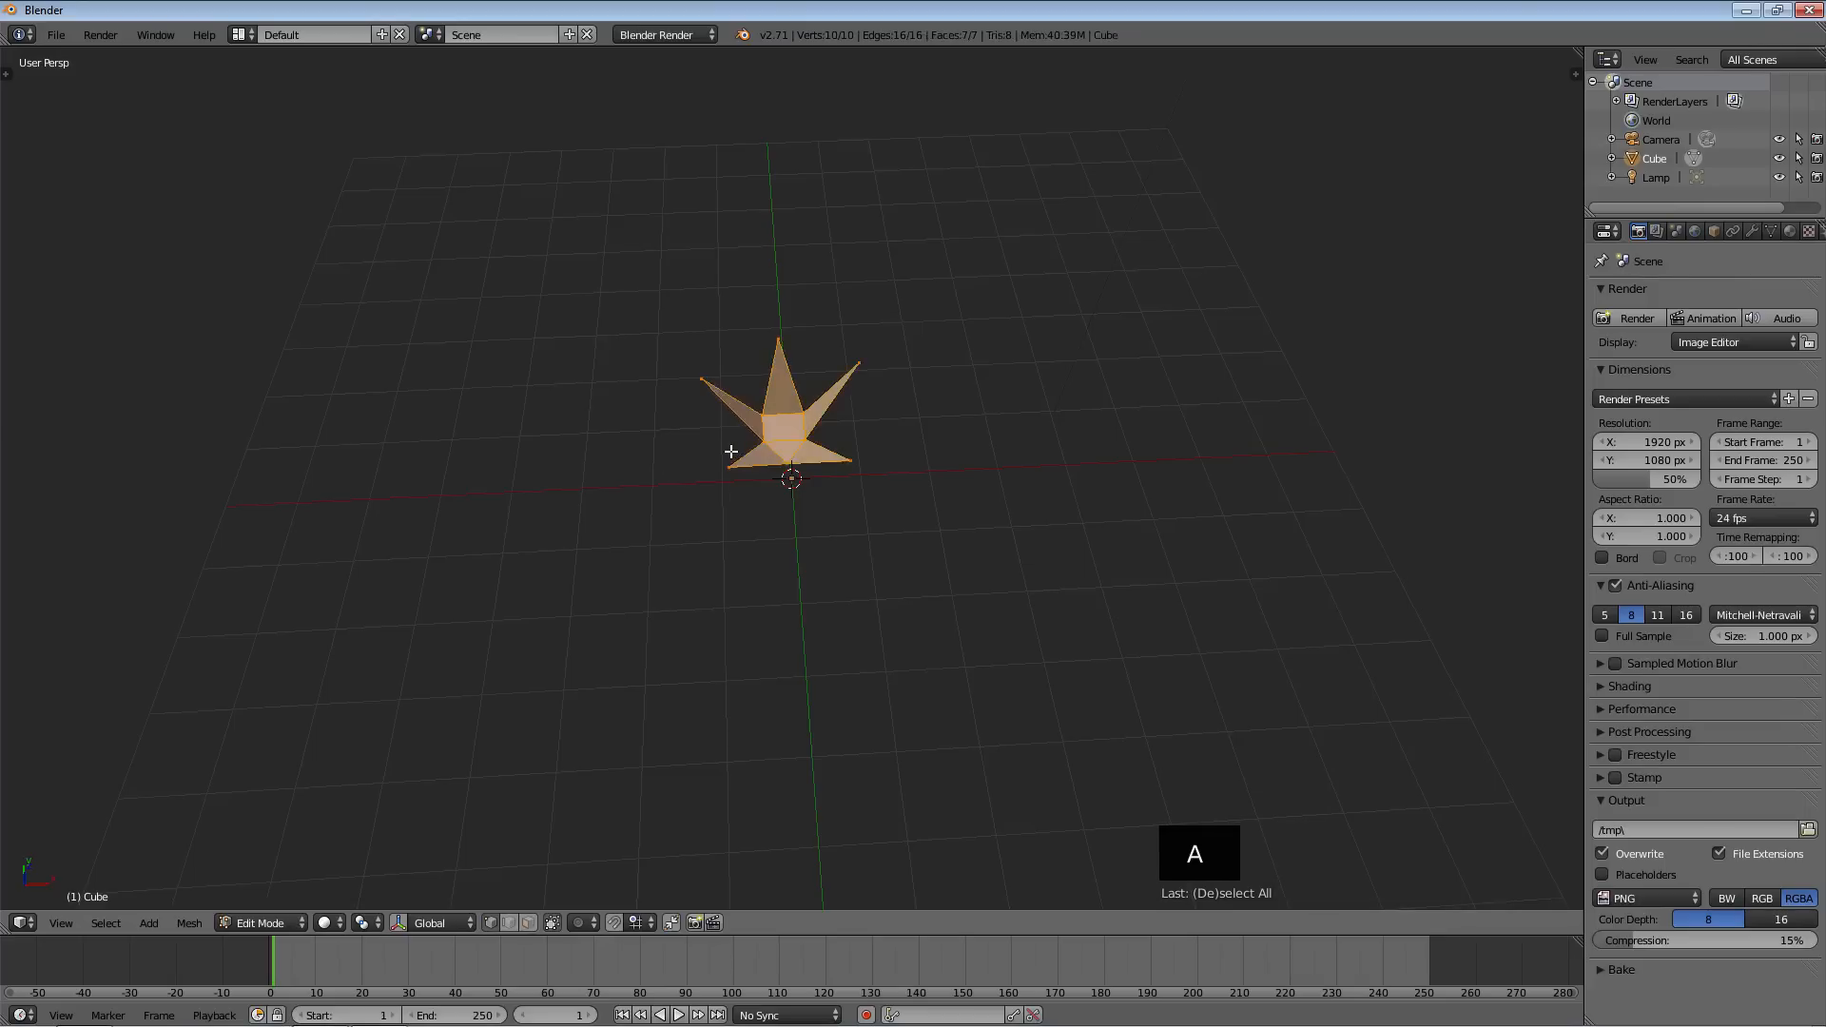
pyautogui.press('a')
pyautogui.press('a')
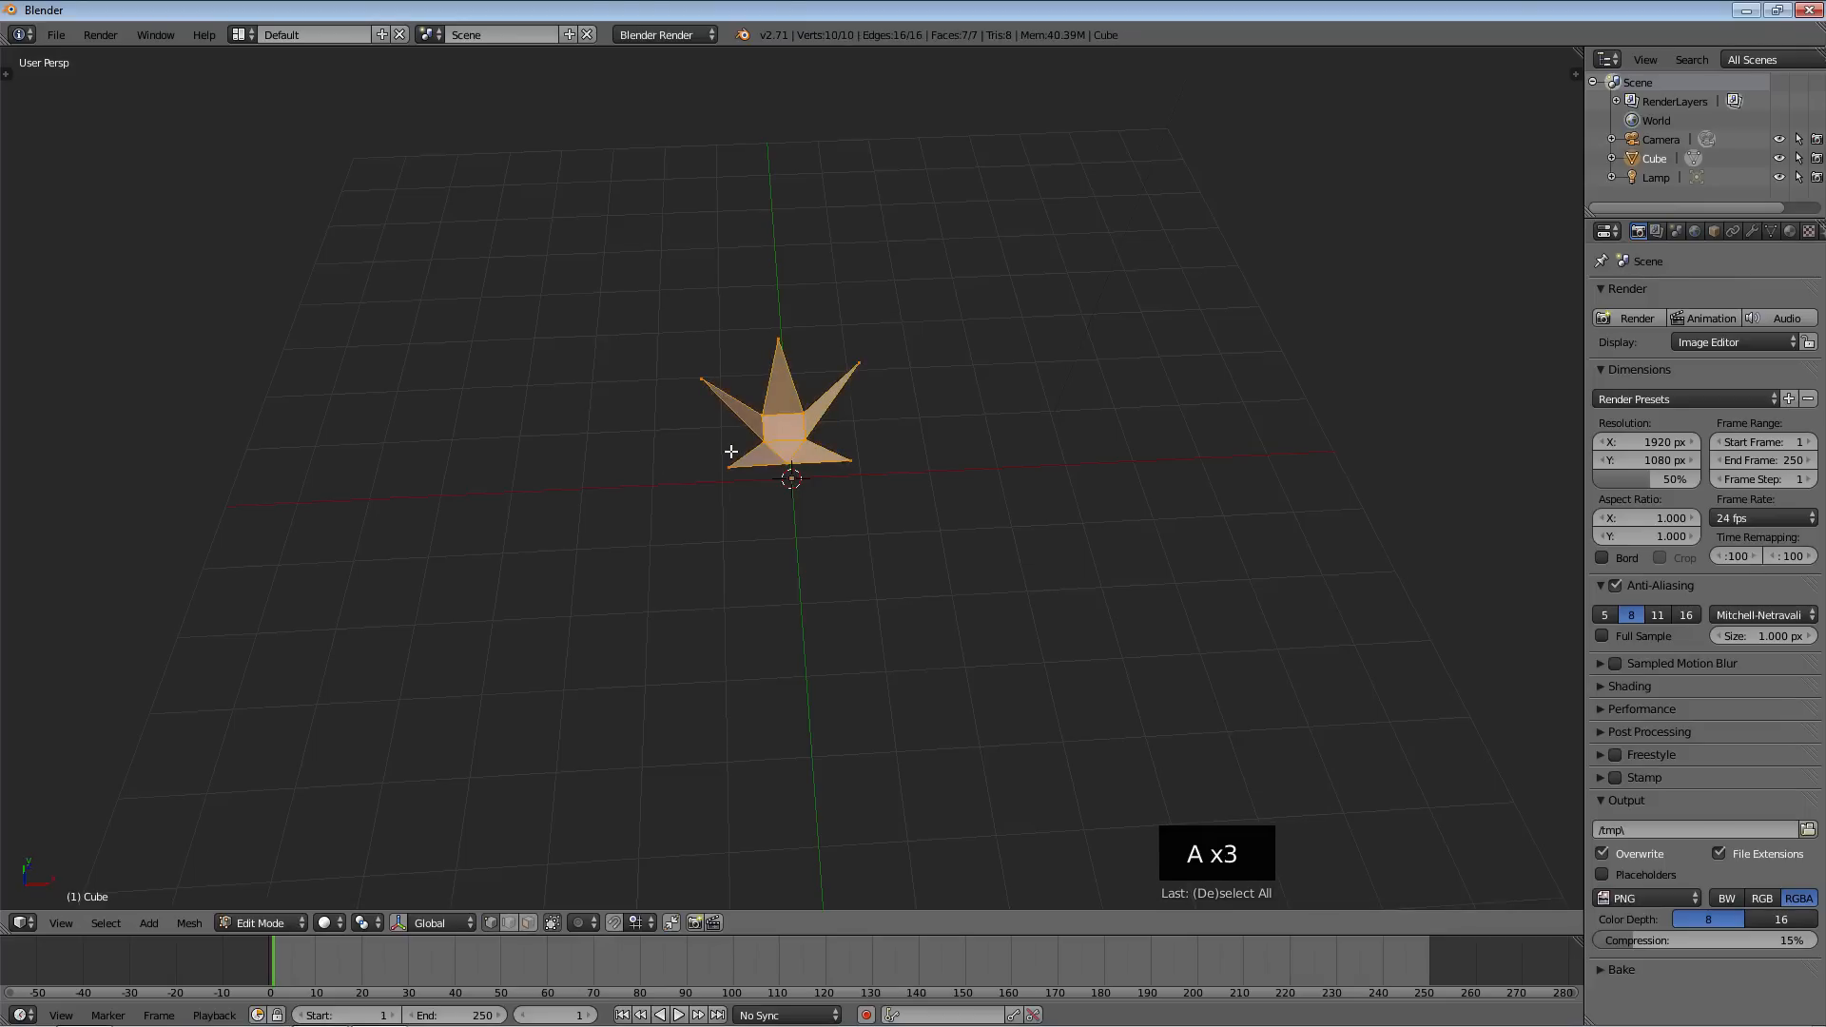
pyautogui.press('a')
pyautogui.press('a')
pyautogui.press('a')
pyautogui.rightClick(760, 417)
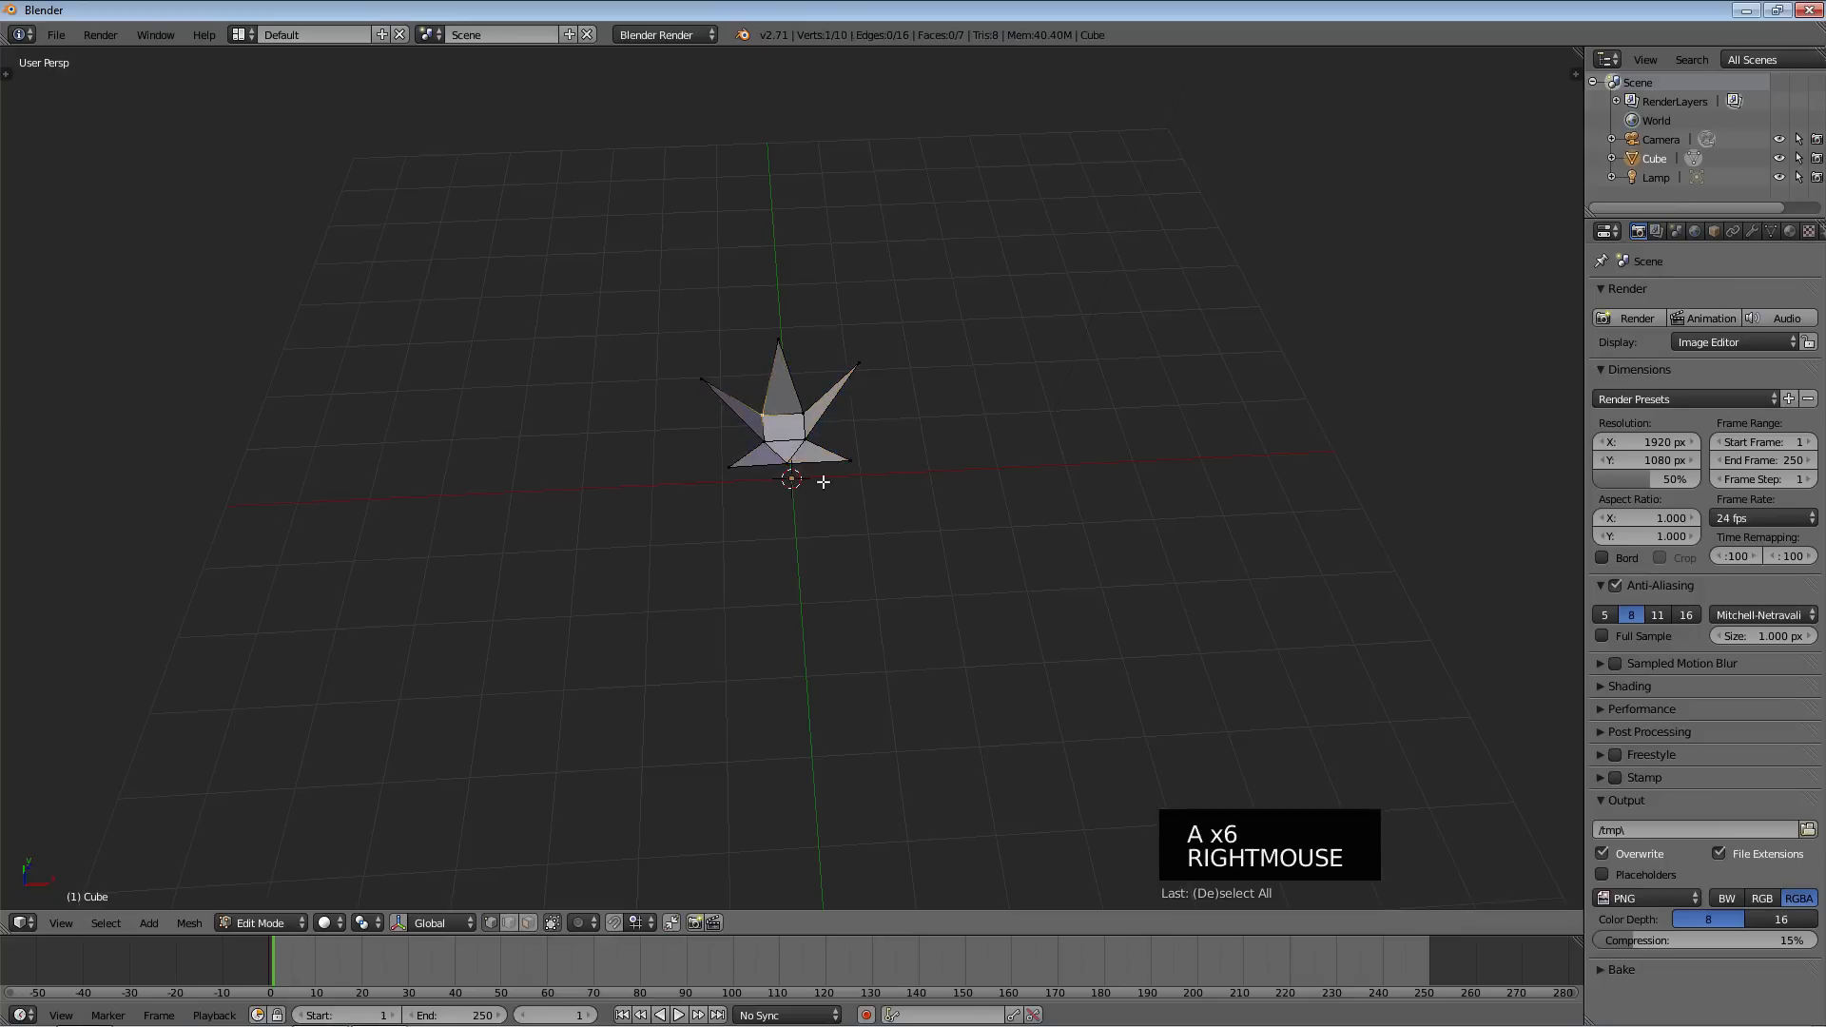
# Select all of the star's vertices and scale the whole star up uniformly to well over twice its size
pyautogui.press('a')
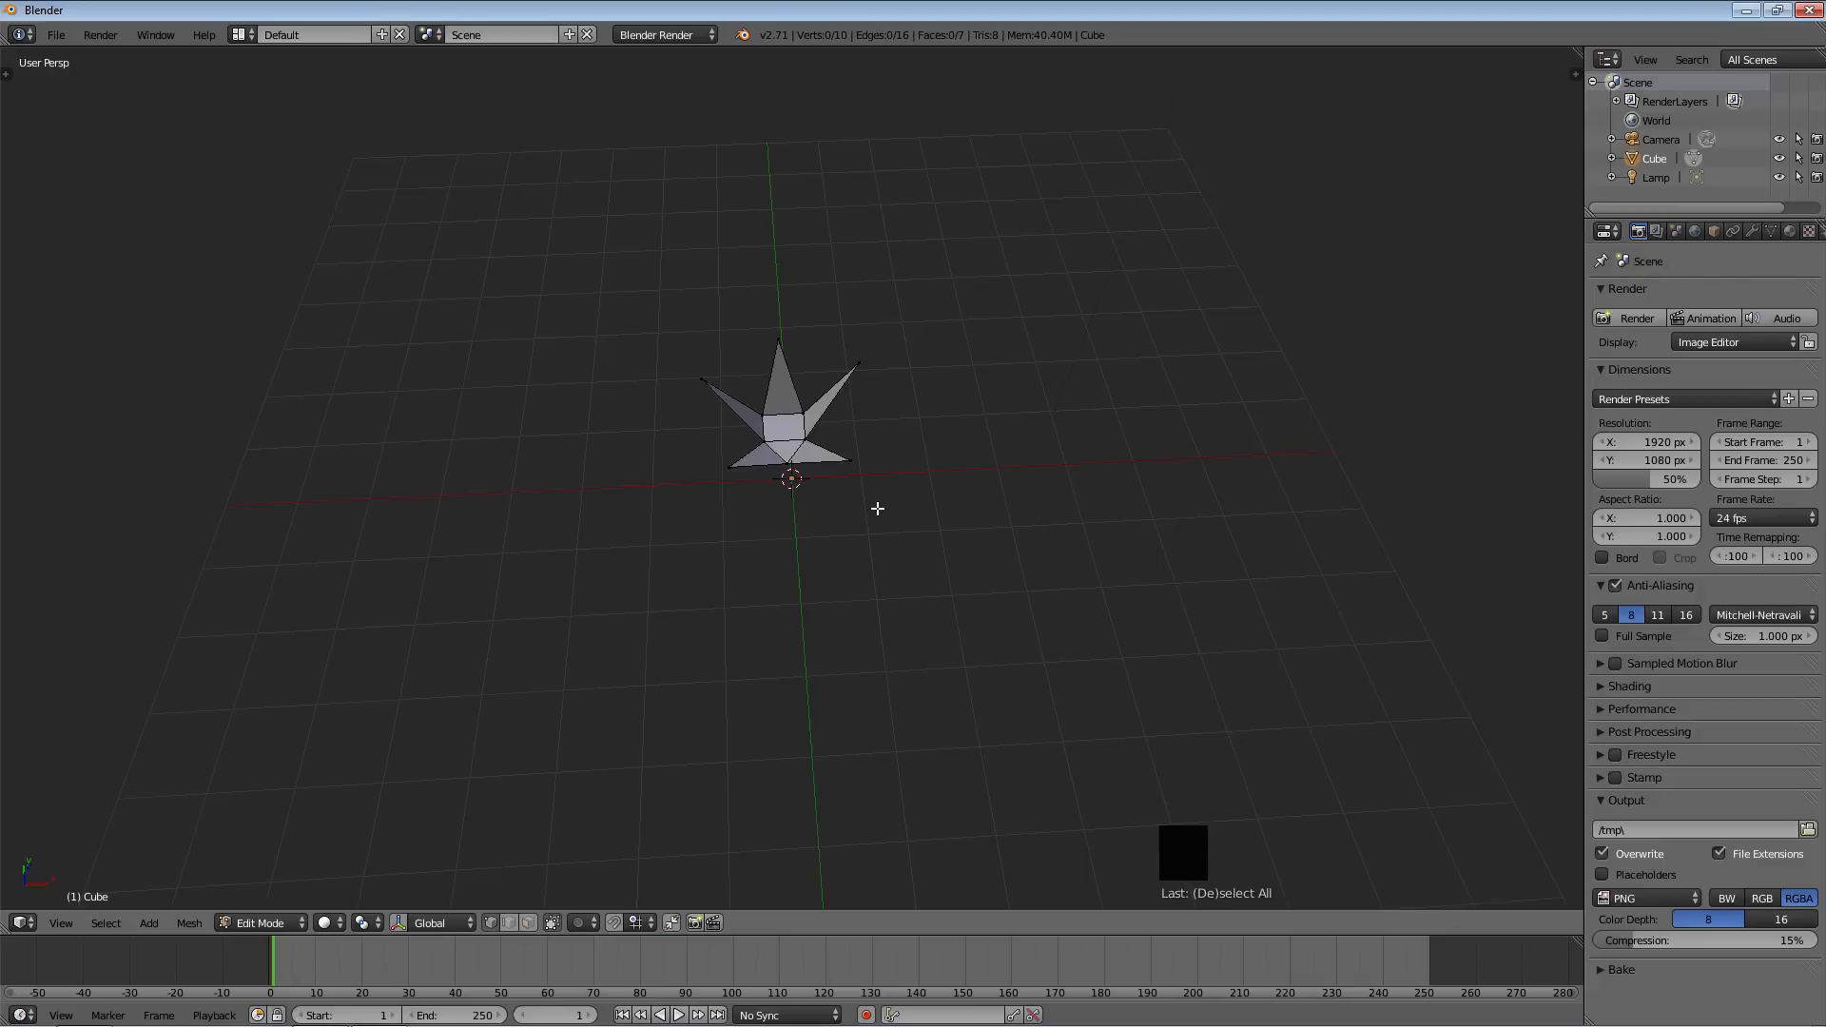
pyautogui.press('a')
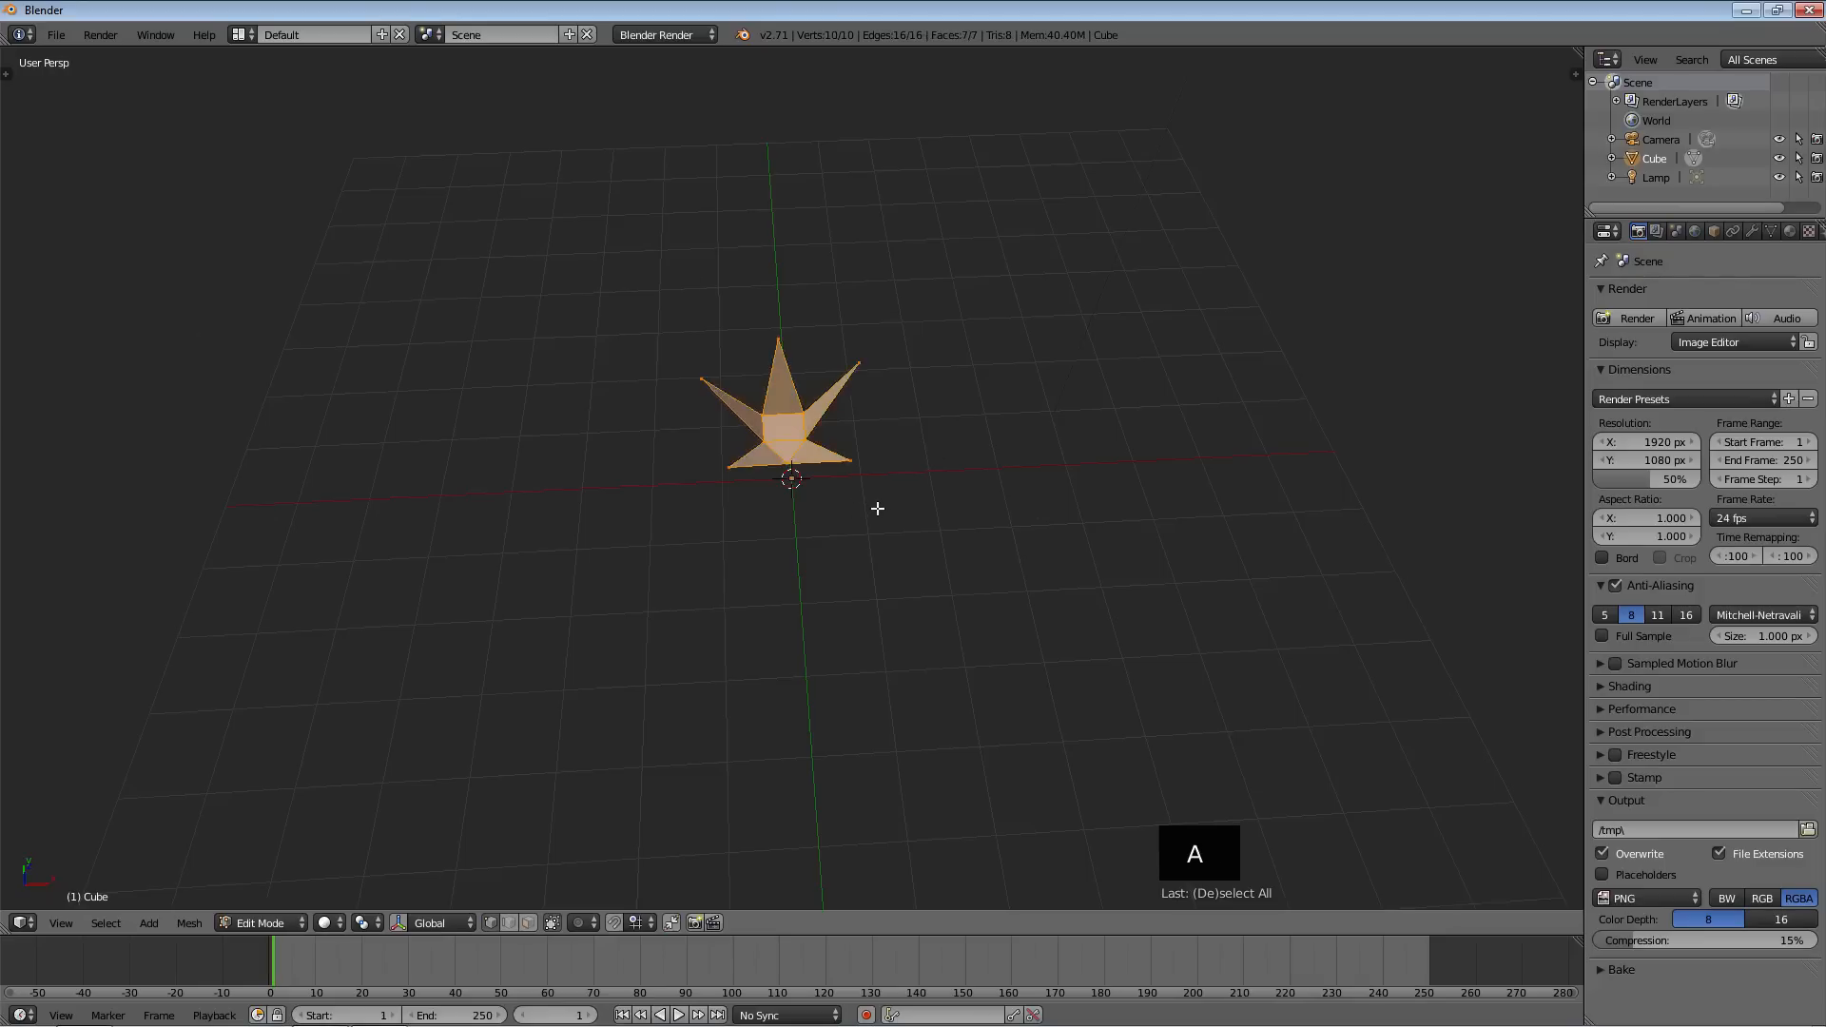
pyautogui.press('s')
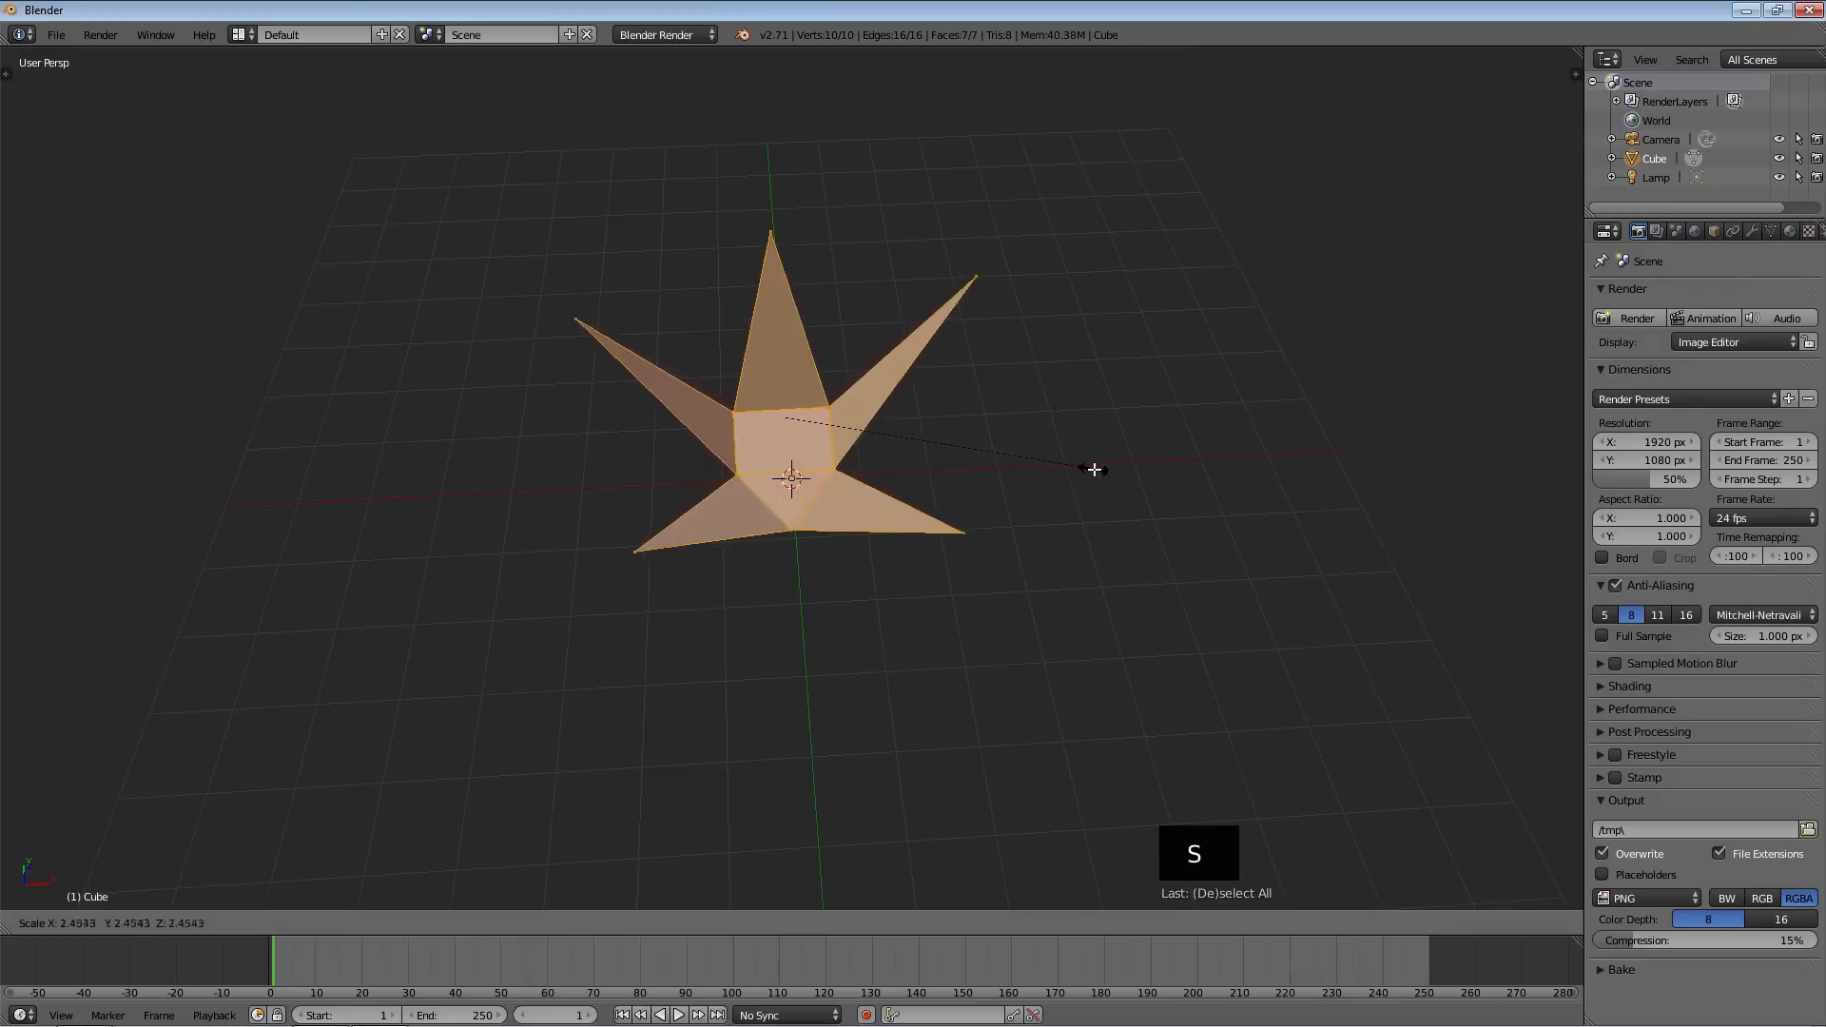
pyautogui.click(1275, 473)
# Raise the whole star about 1 unit along global Z so its base comes close to the grid floor
pyautogui.moveTo(1104, 540); pyautogui.dragTo(872, 411, button='middle')
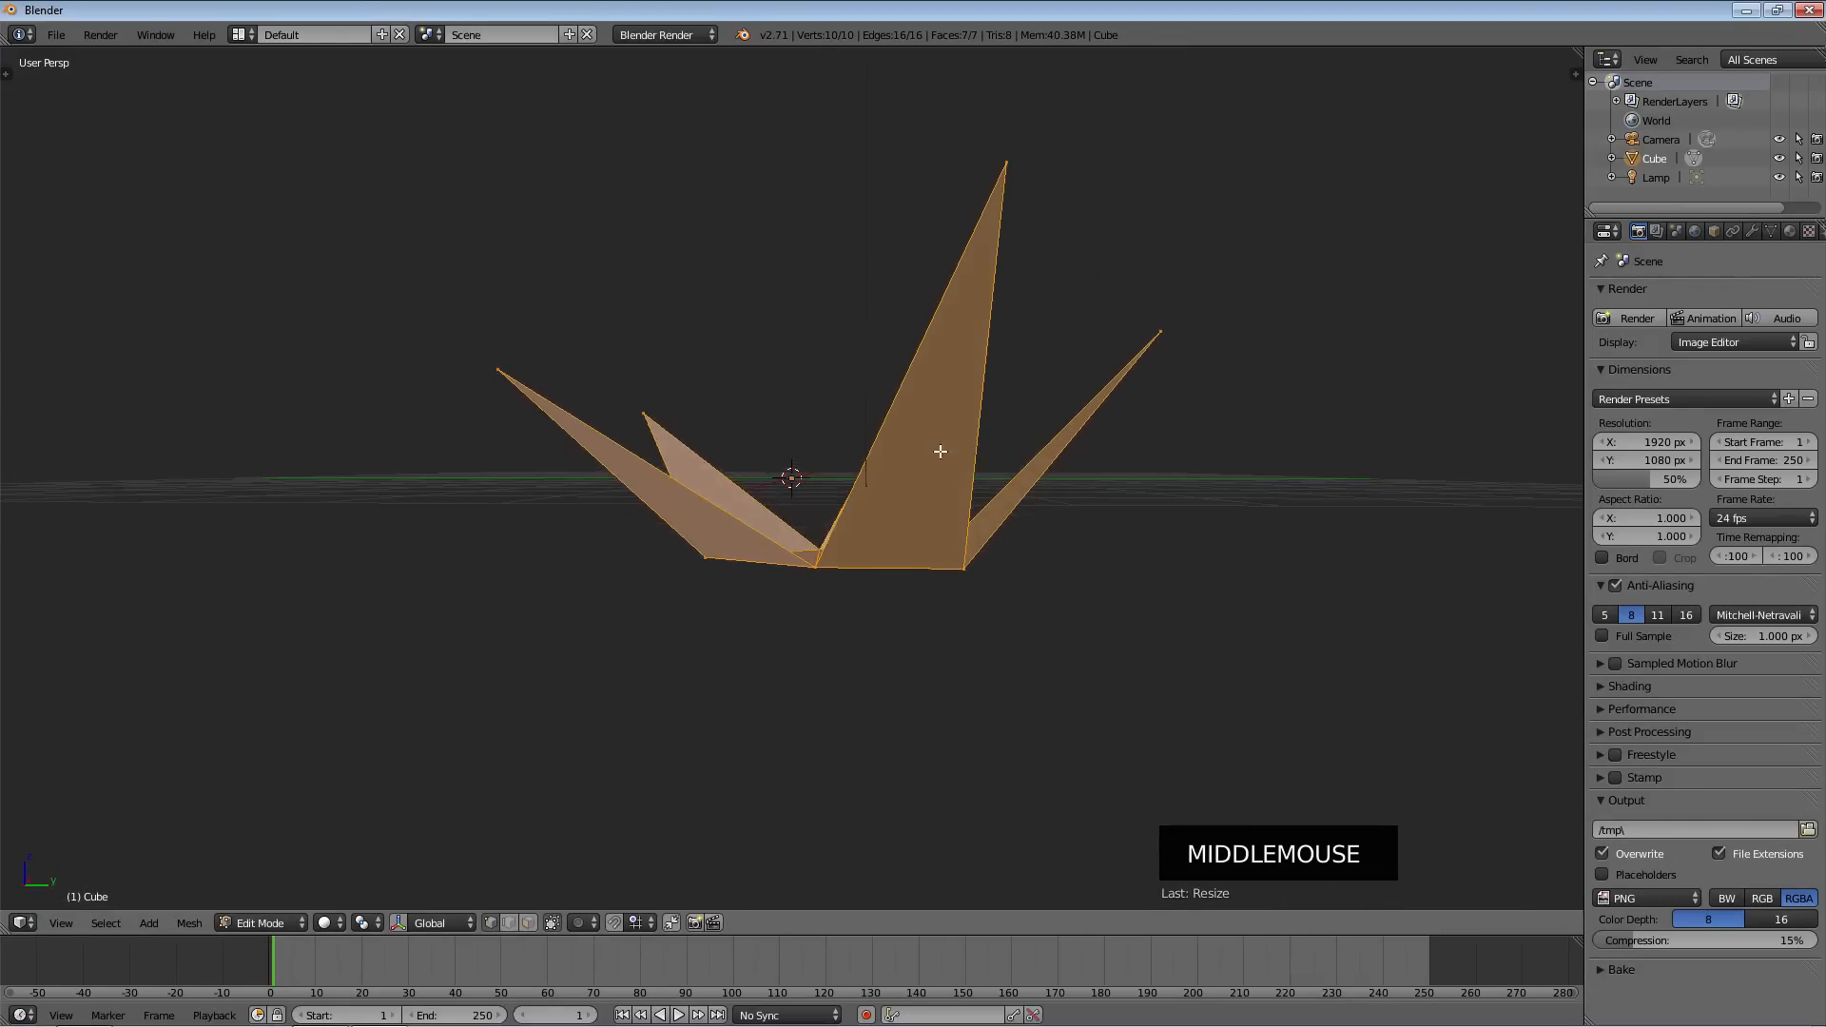
pyautogui.press('g')
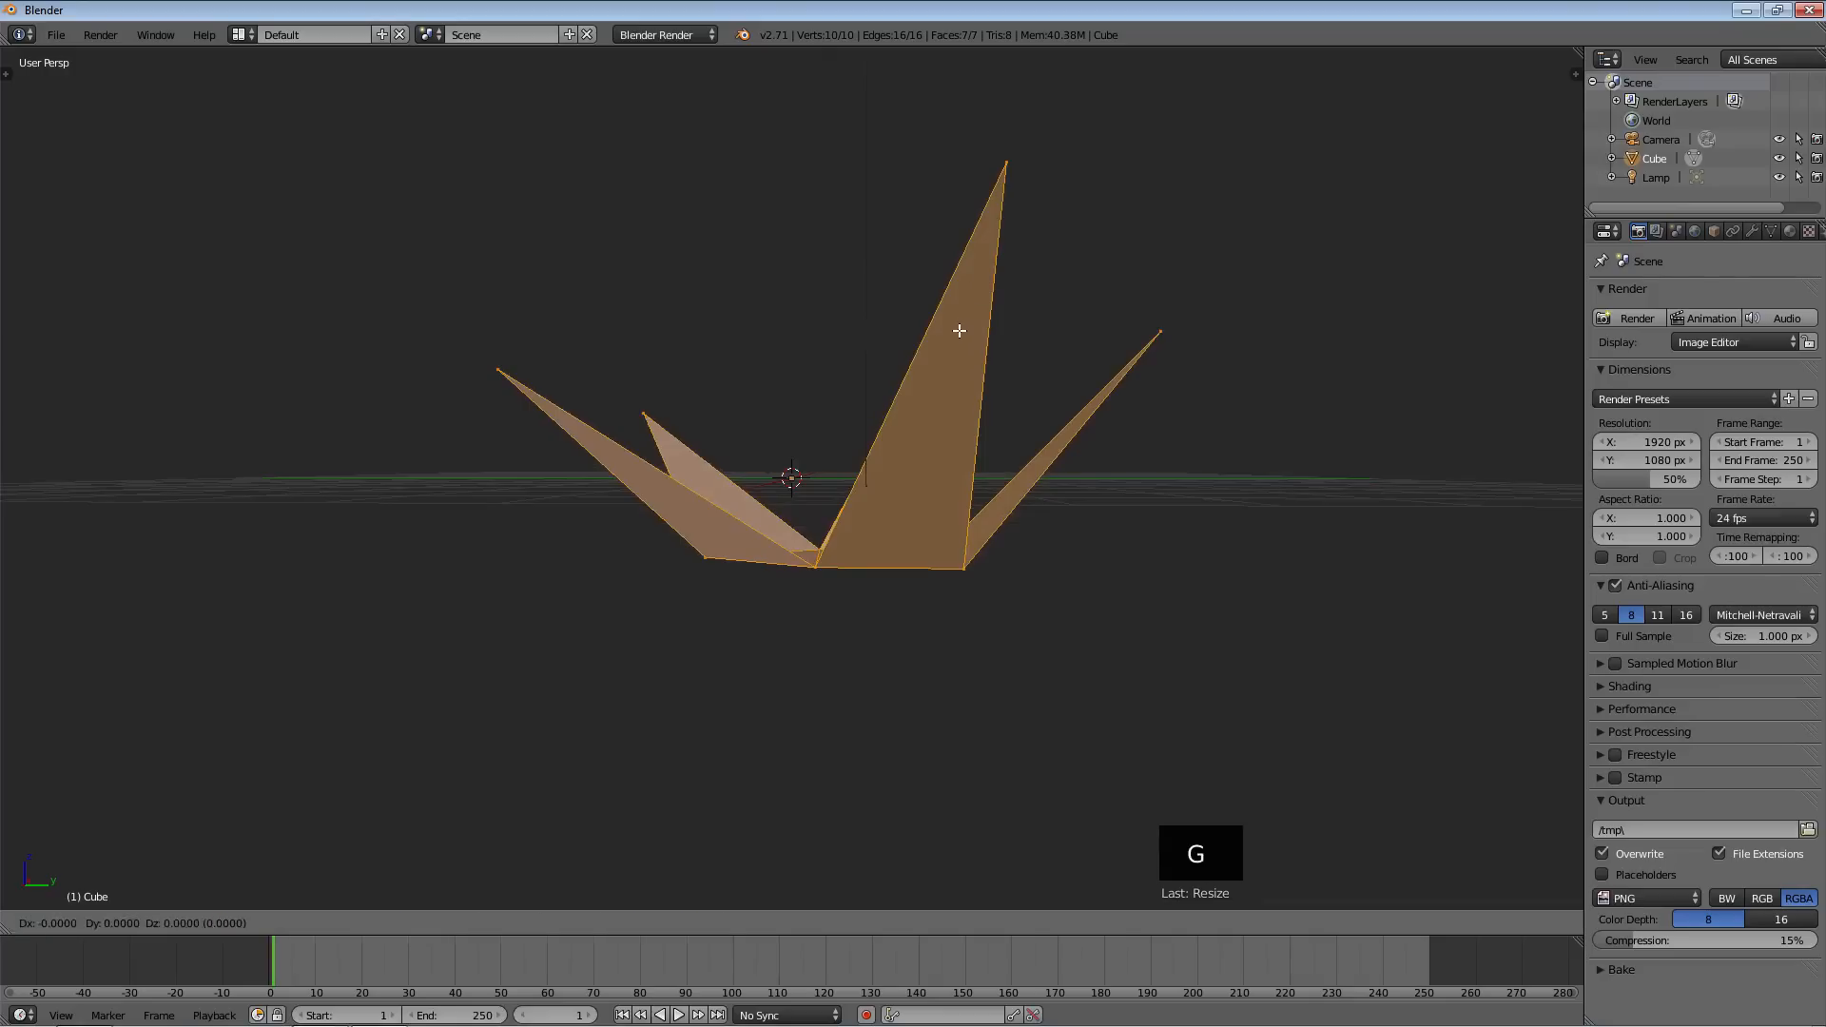
pyautogui.press('z')
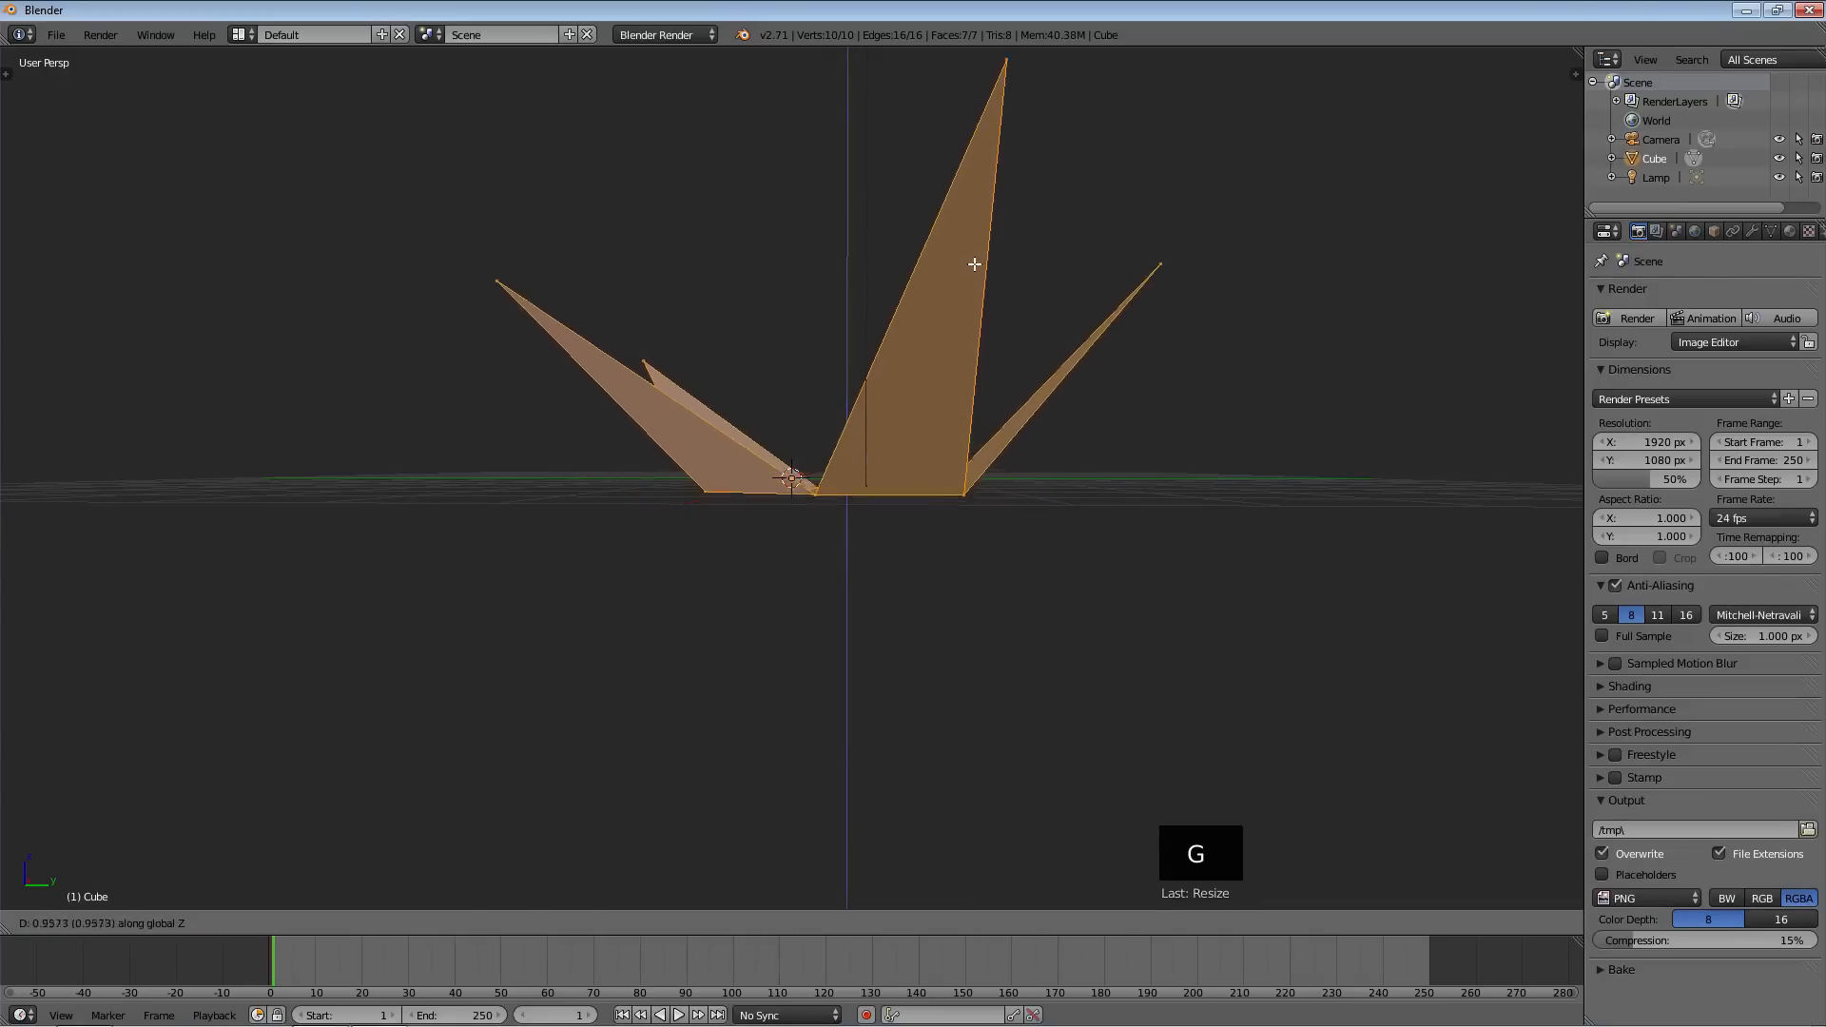
pyautogui.click(974, 258)
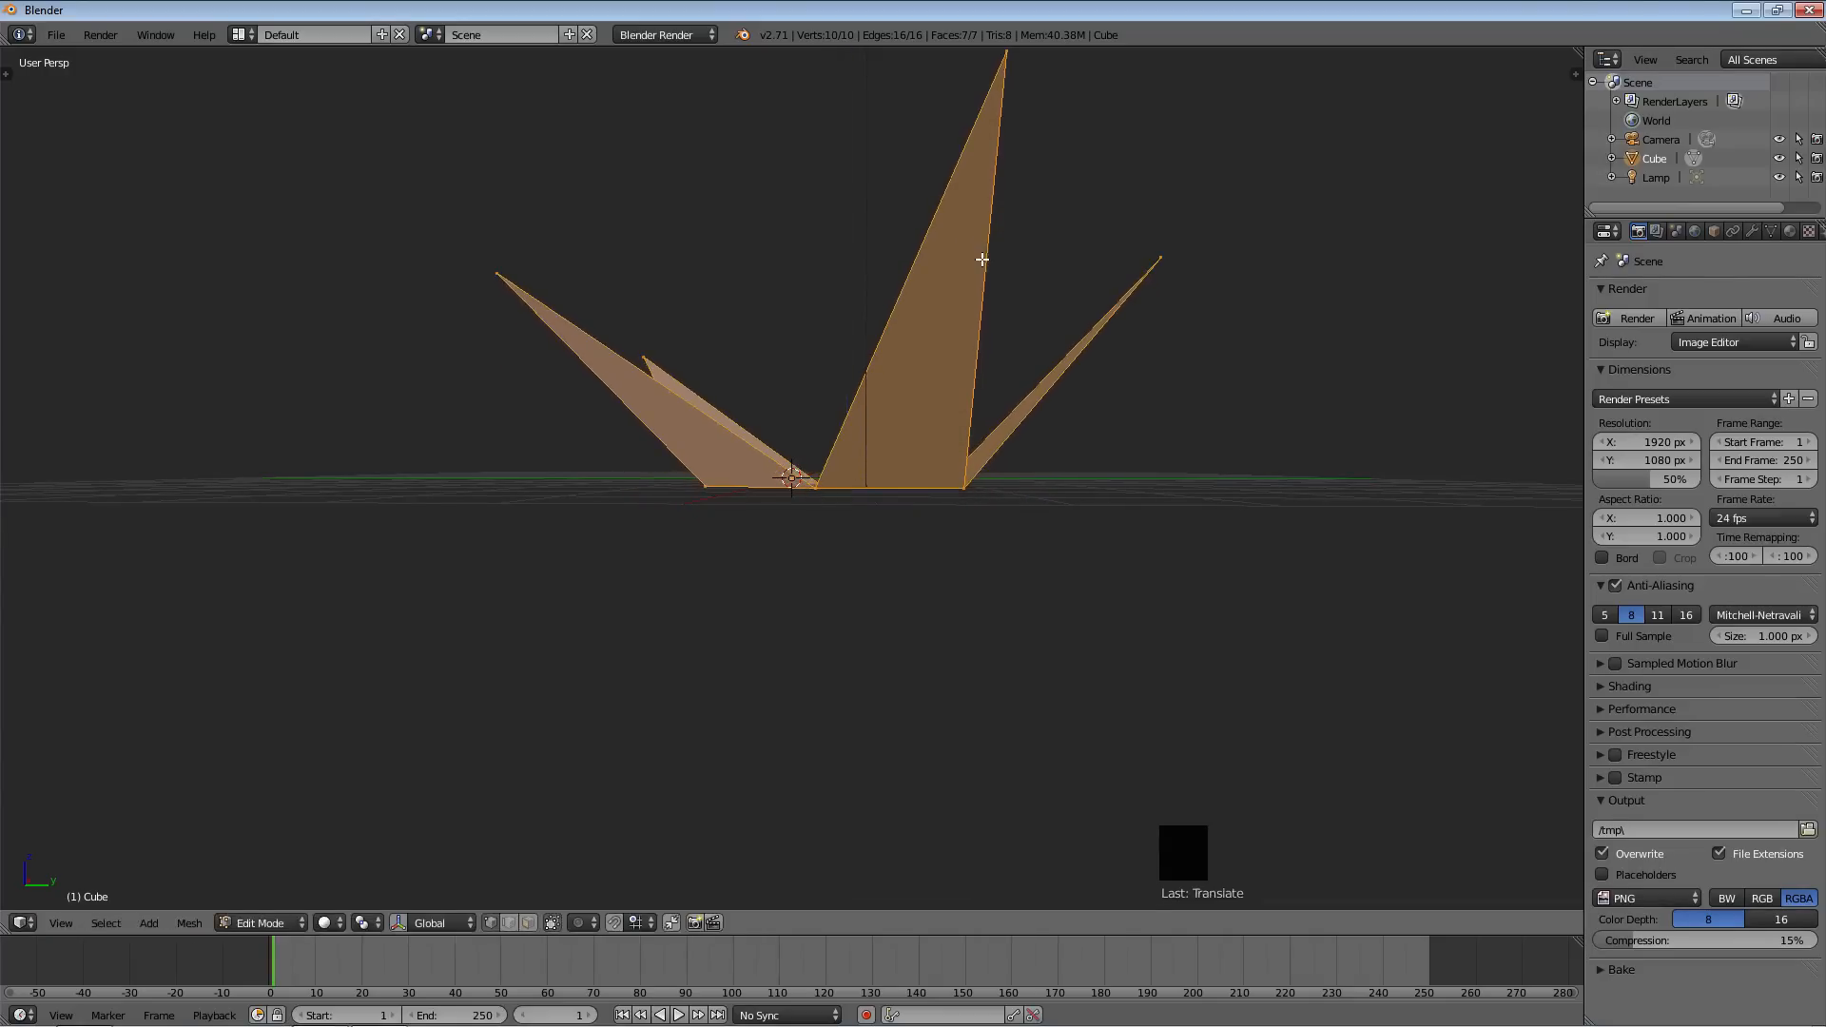
# In the front view, raise the whole star about 0.13 along global Z to align its base with the X axis line
pyautogui.press('KP_1')
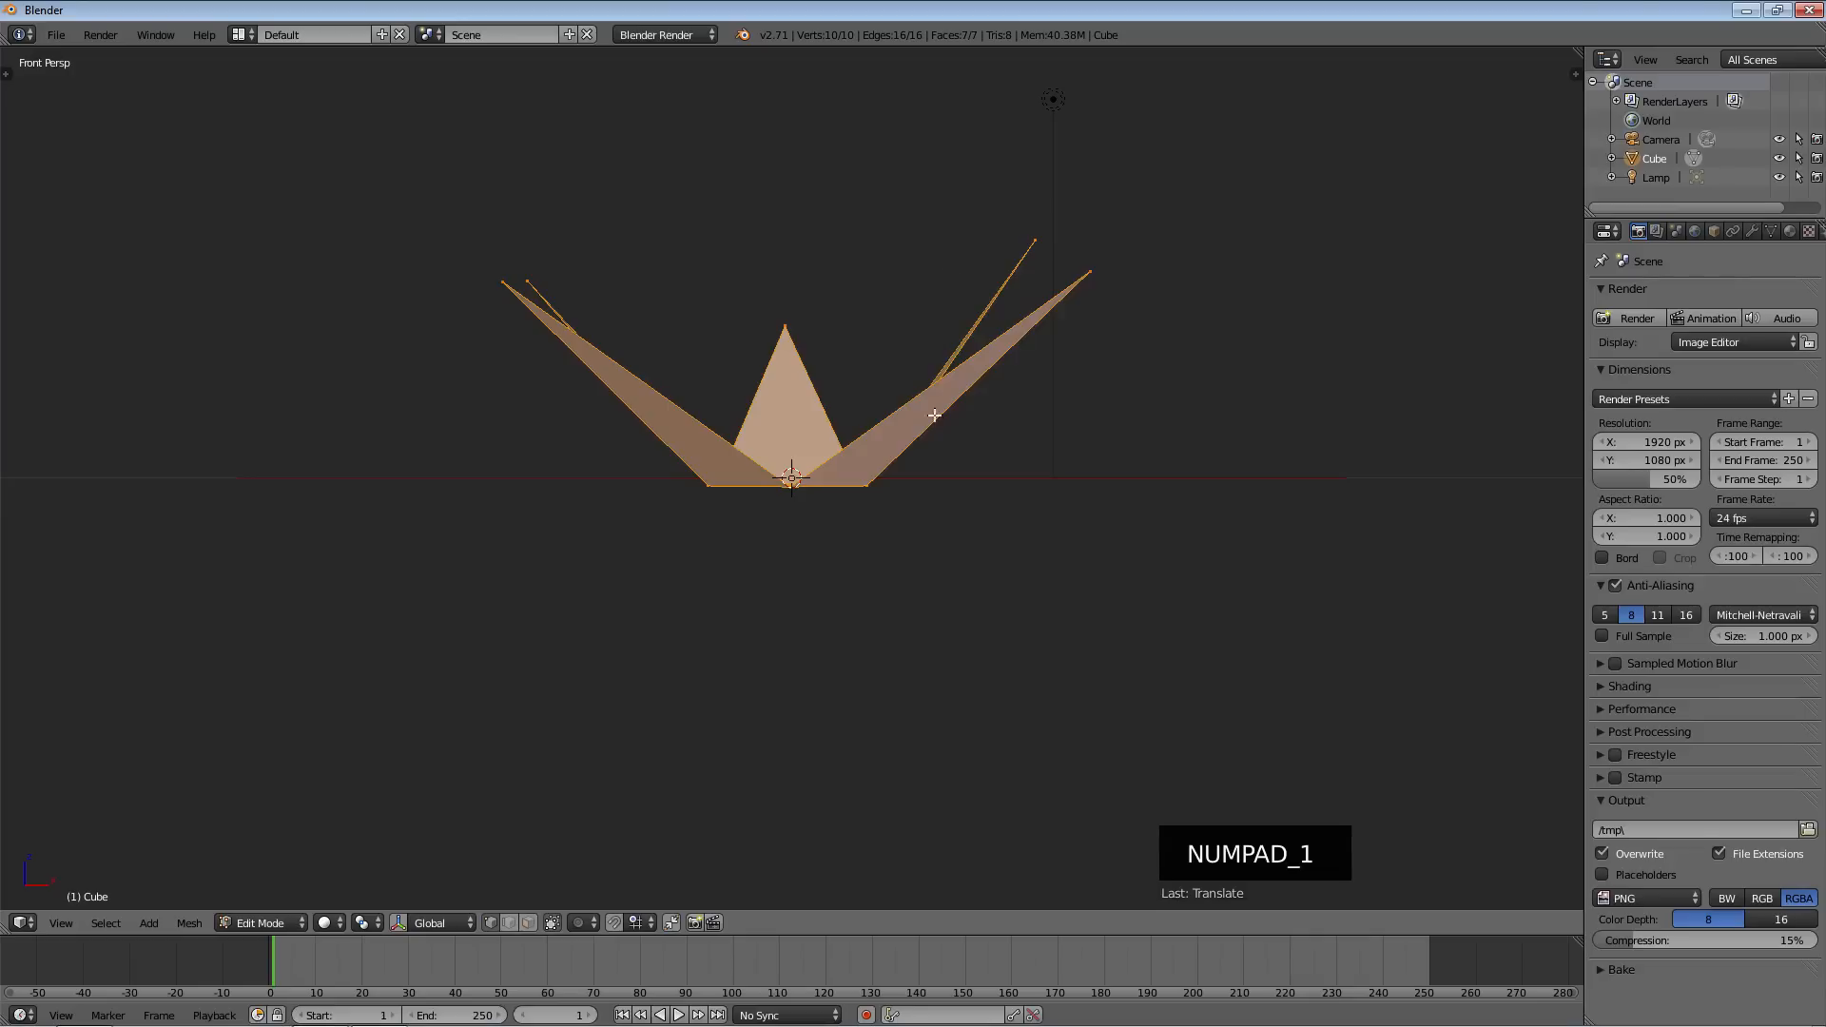
pyautogui.scroll(3, 832, 474)
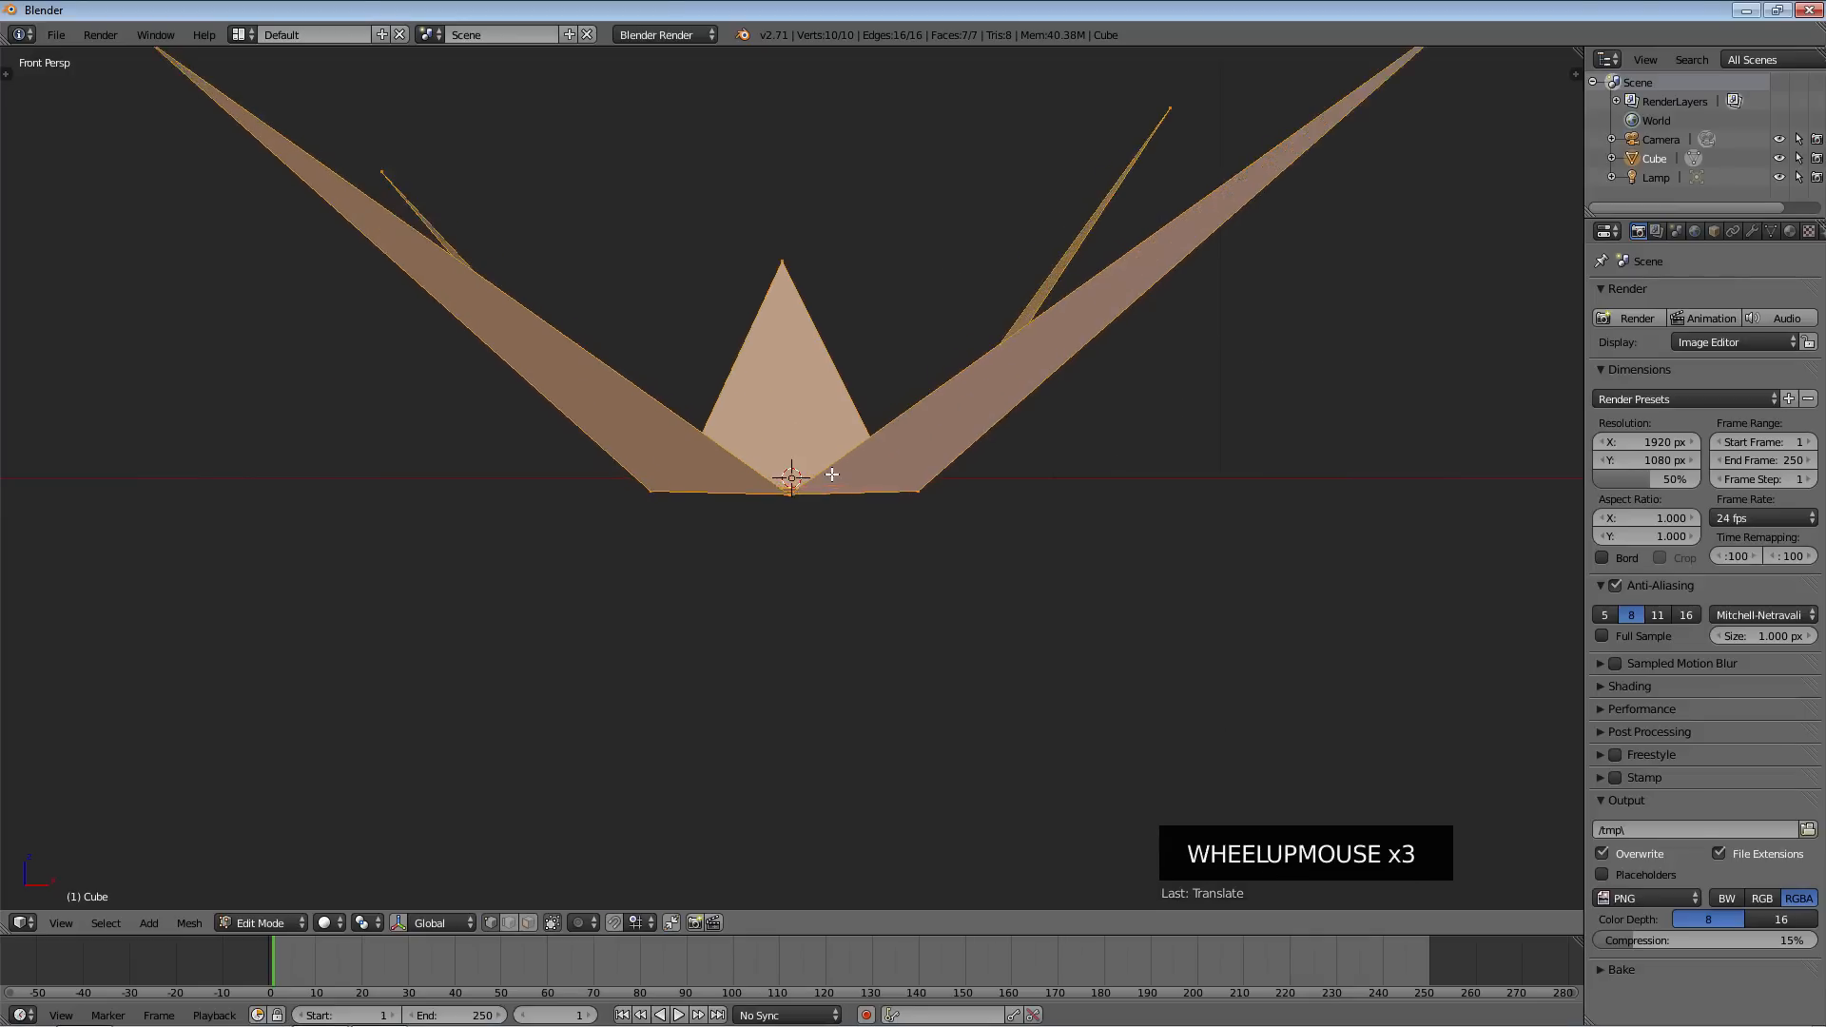
pyautogui.press('g')
pyautogui.press('z')
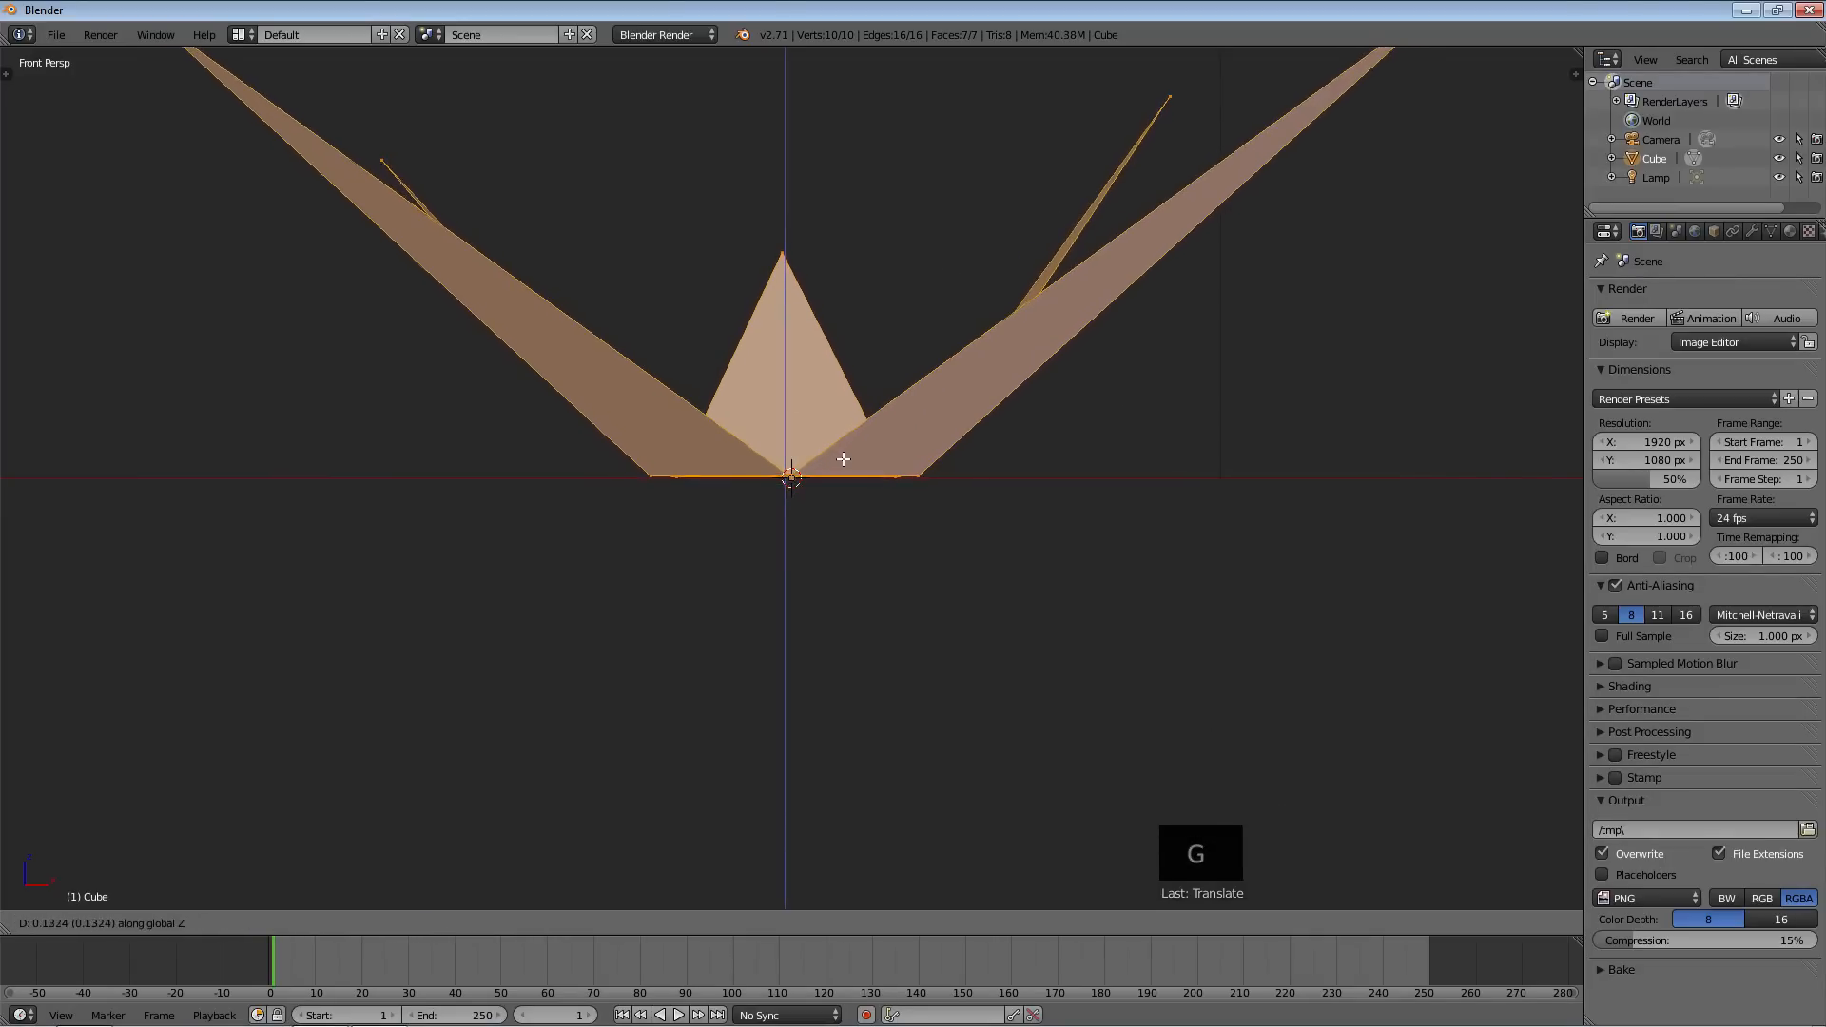
pyautogui.click(844, 461)
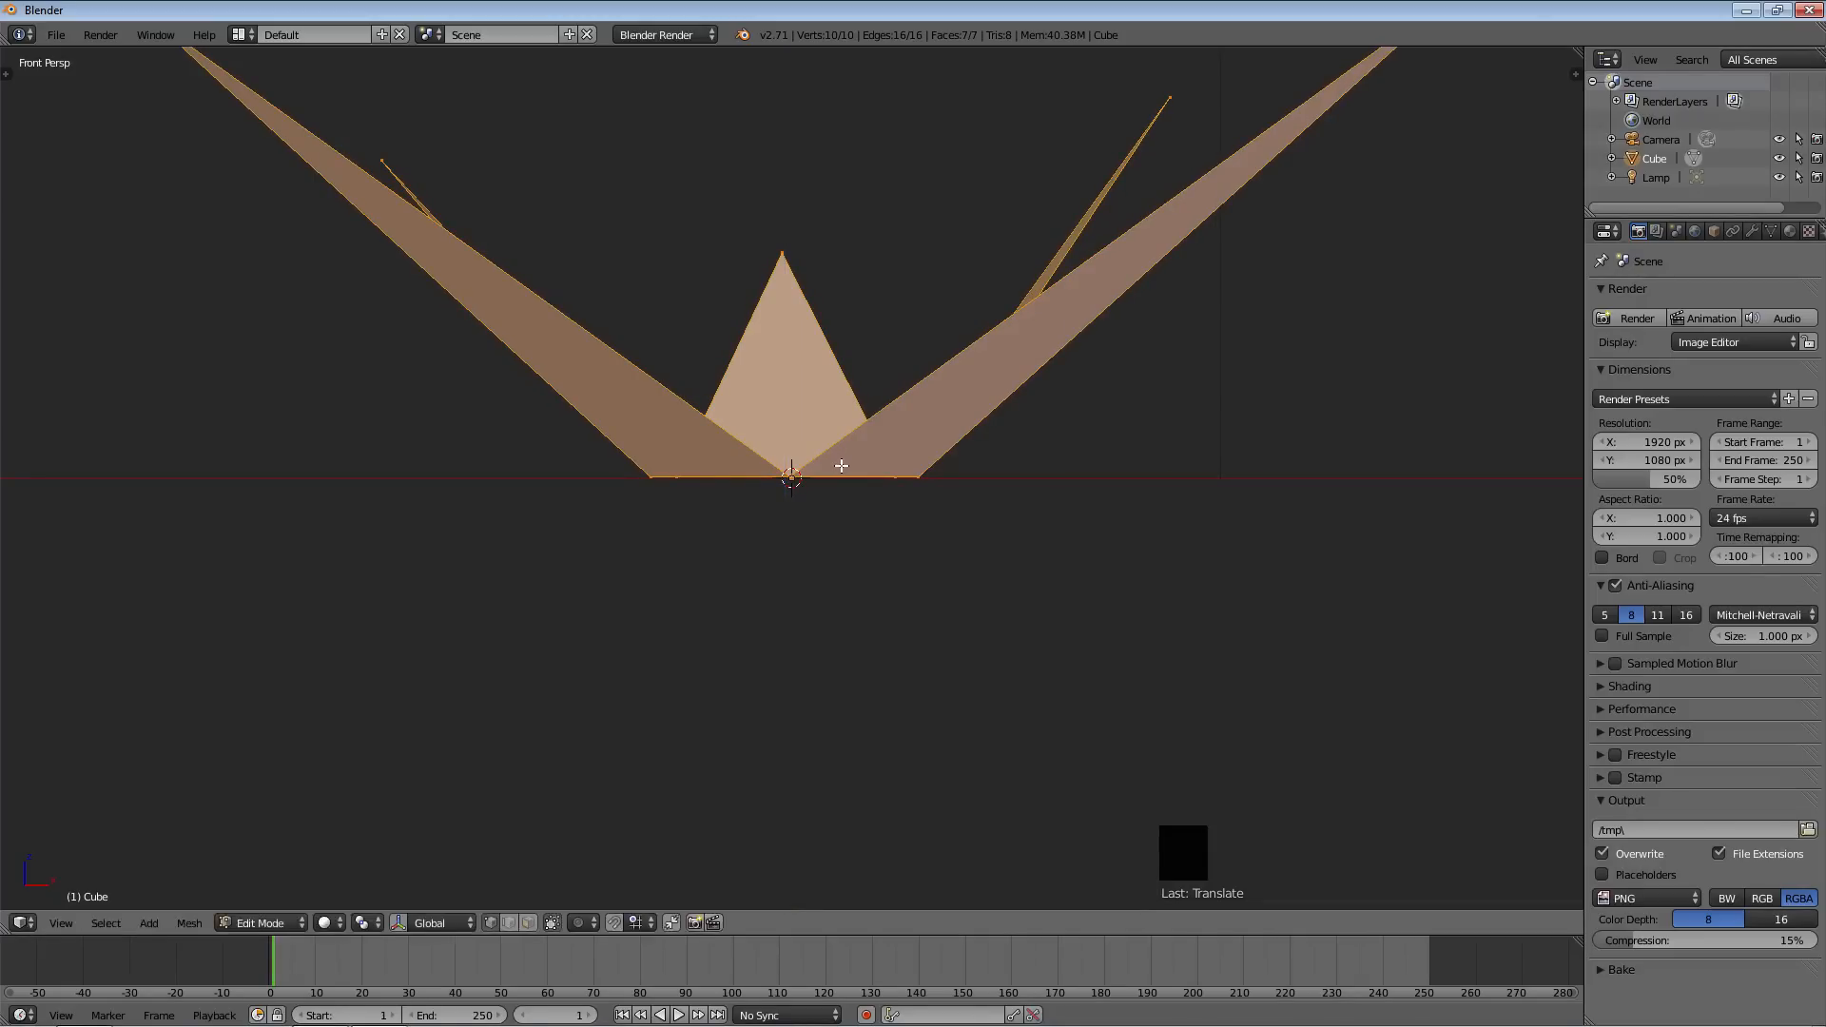
# Flip the whole star upside down by rotating it 180° about the global X axis
pyautogui.moveTo(841, 464); pyautogui.dragTo(781, 362, button='middle')
pyautogui.scroll(-2, 885, 529)
pyautogui.scroll(-2, 874, 521)
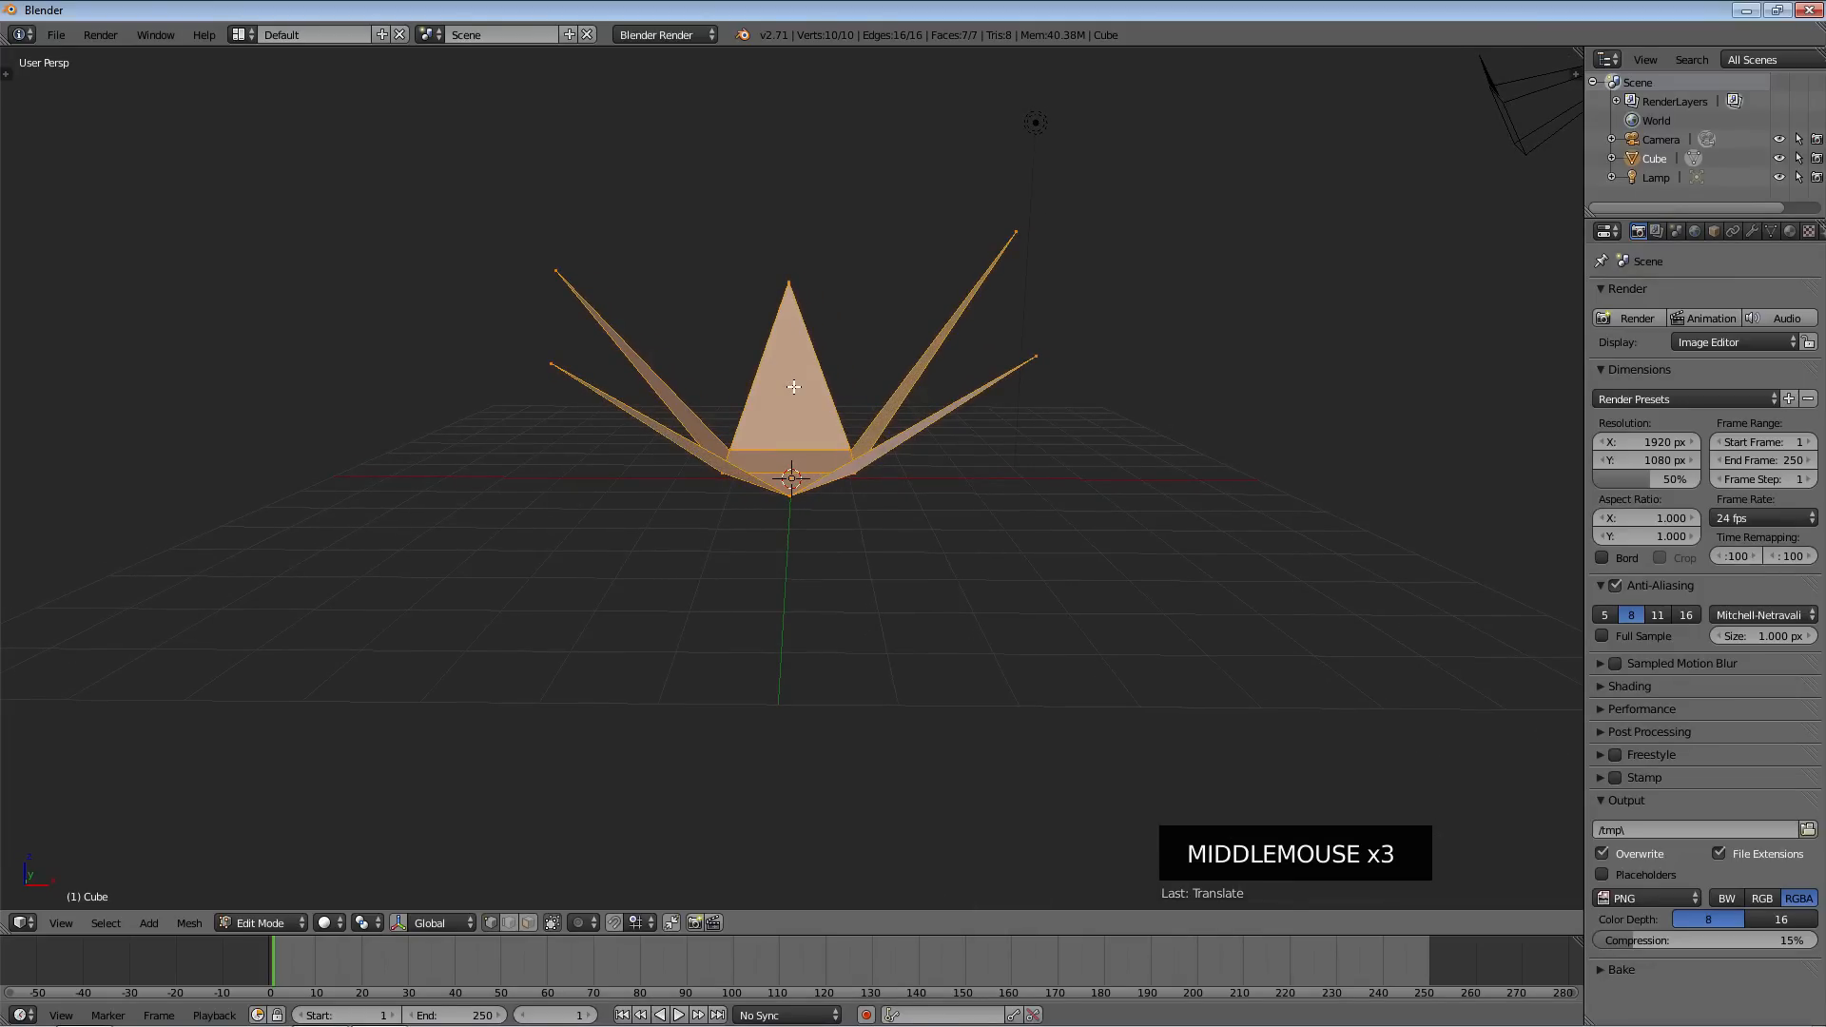
pyautogui.press('r')
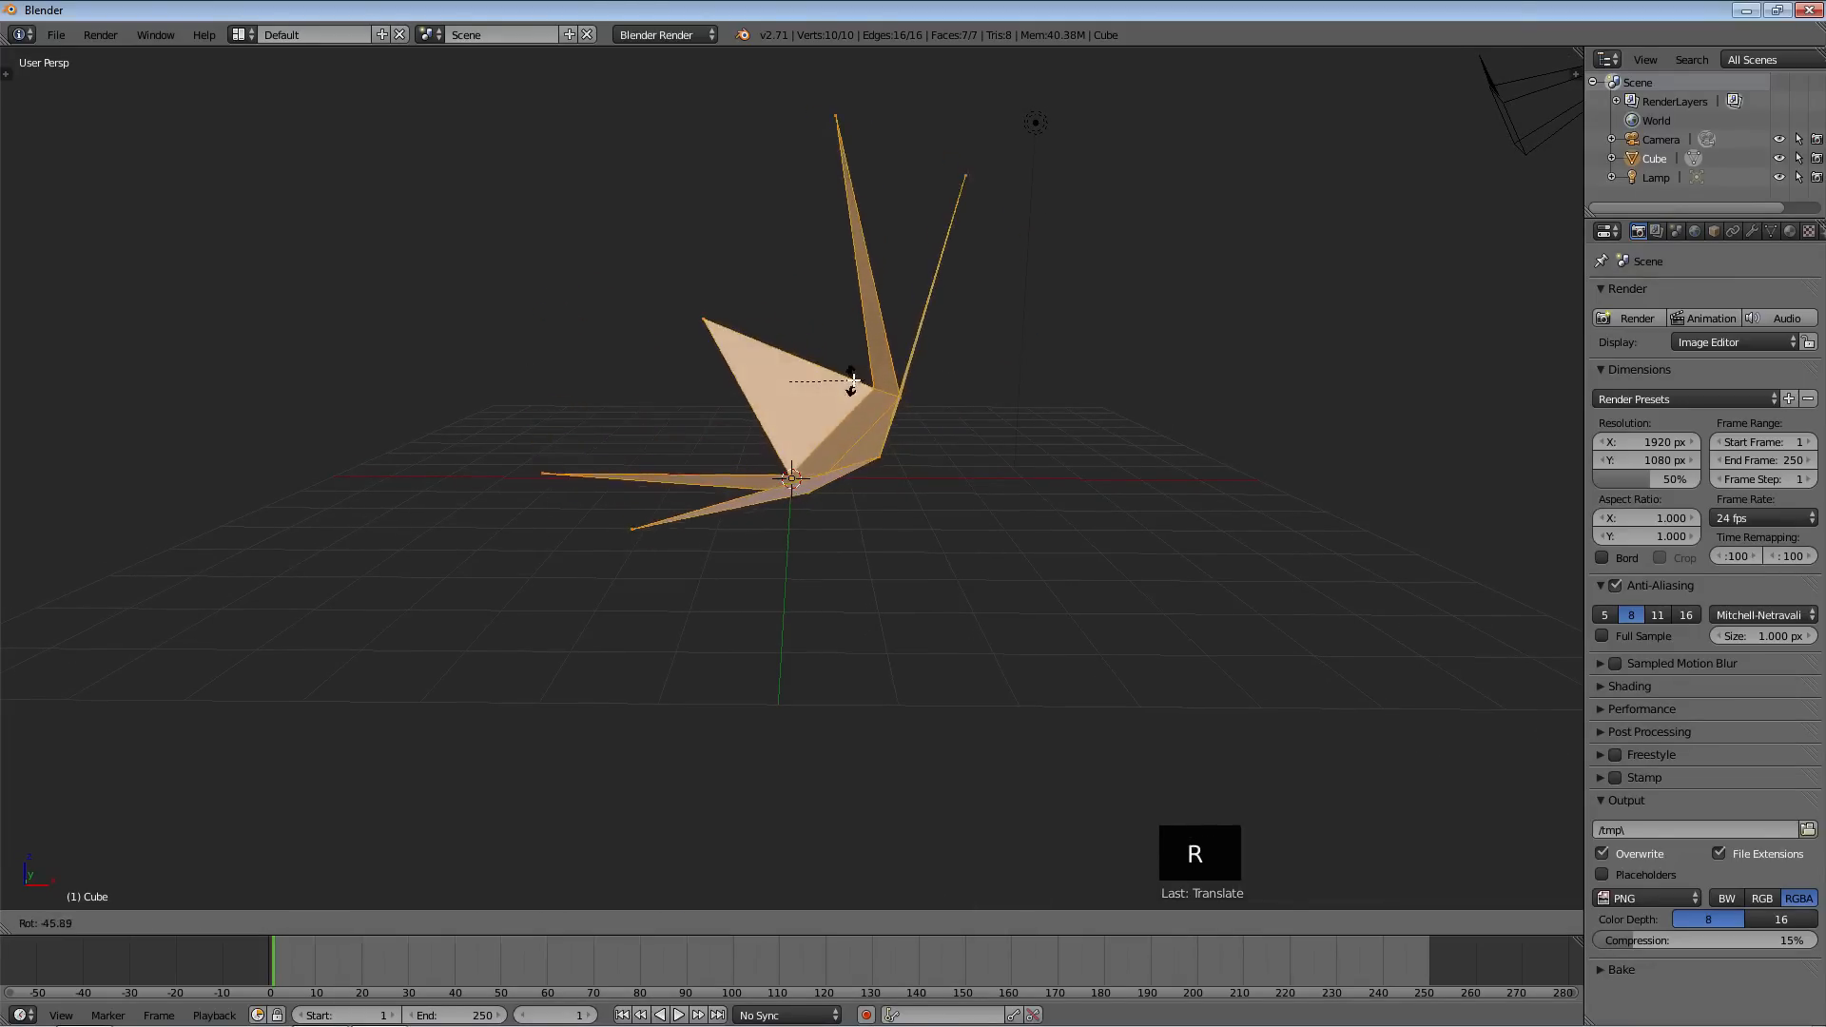
pyautogui.press('x')
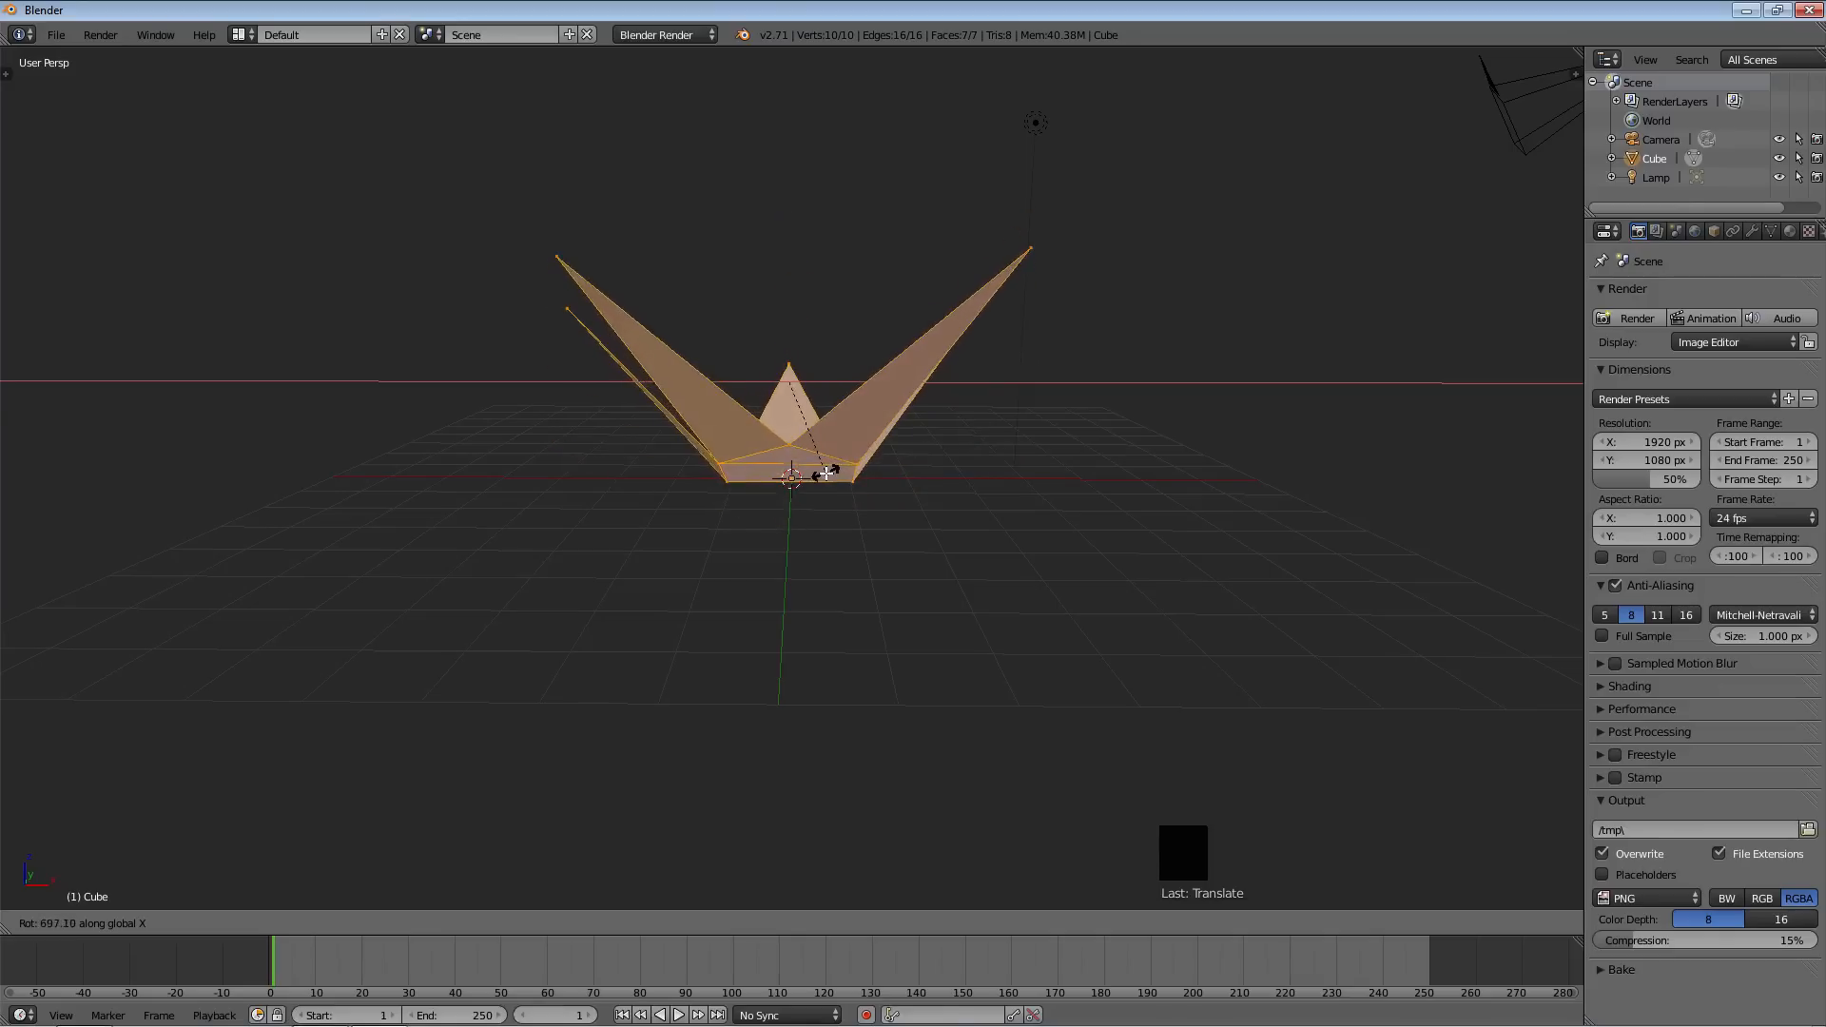
pyautogui.write('180')
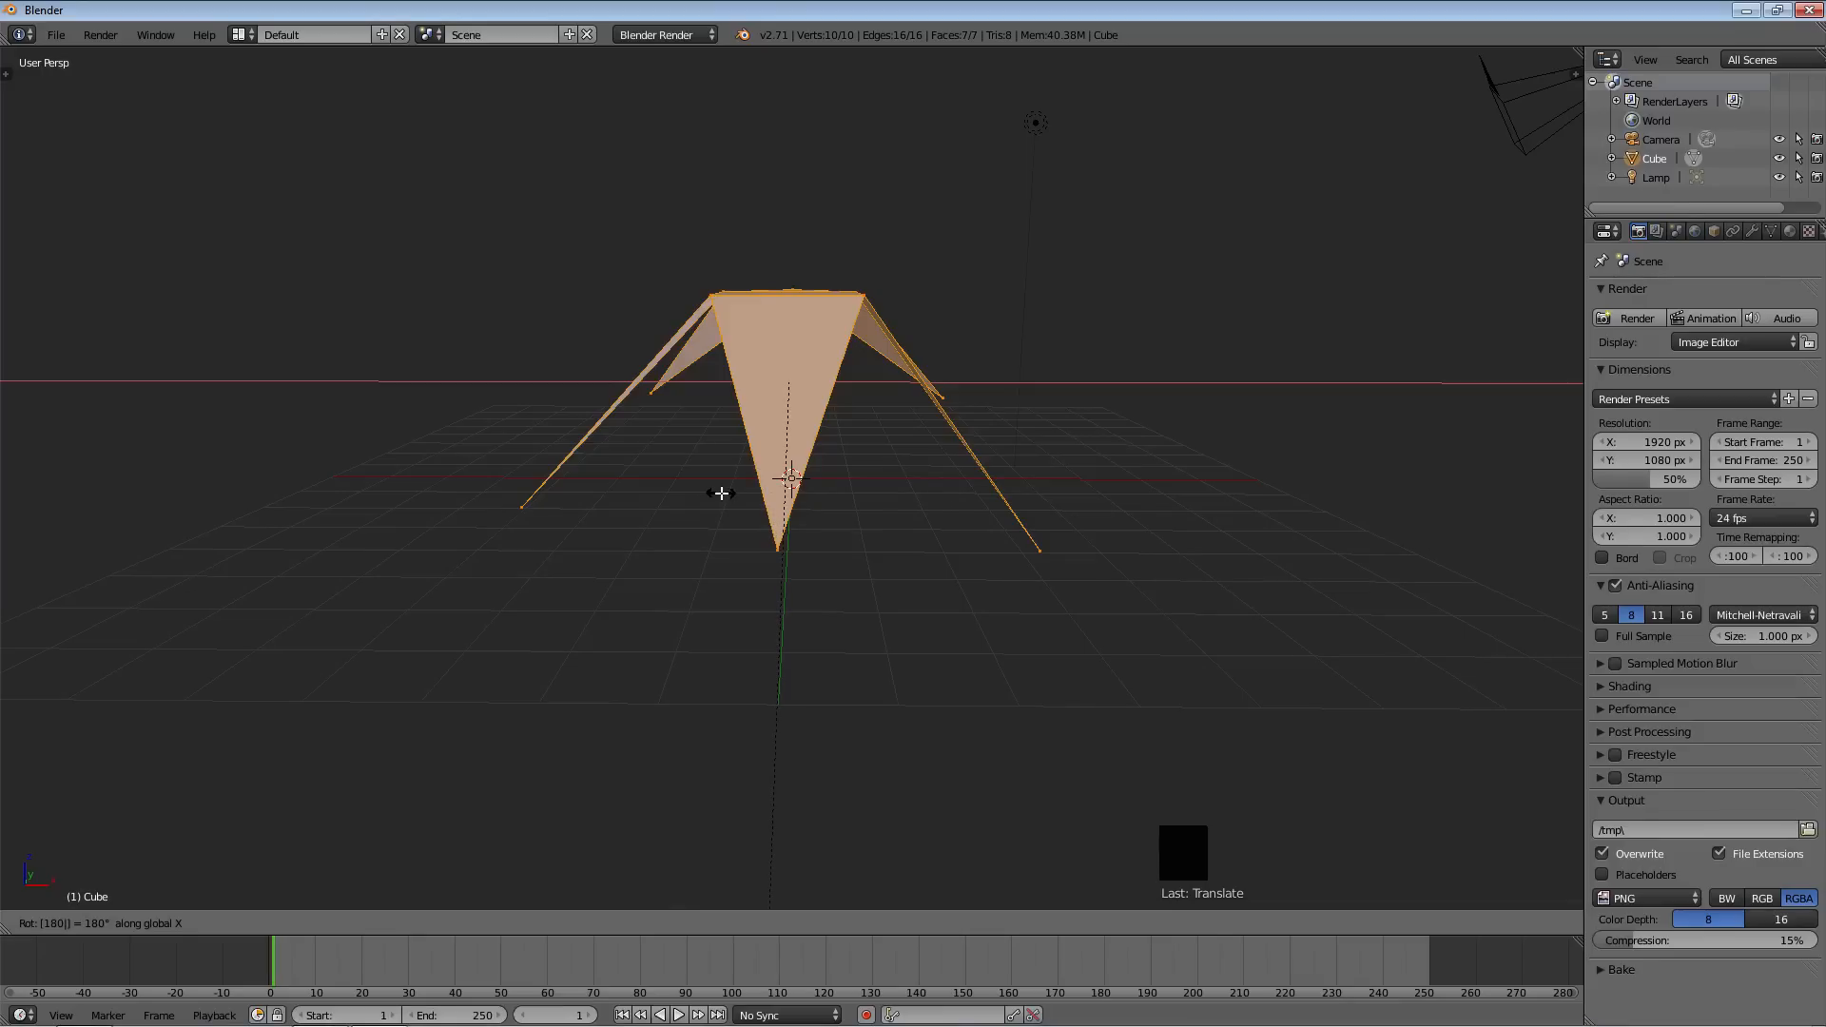
pyautogui.press('Return')
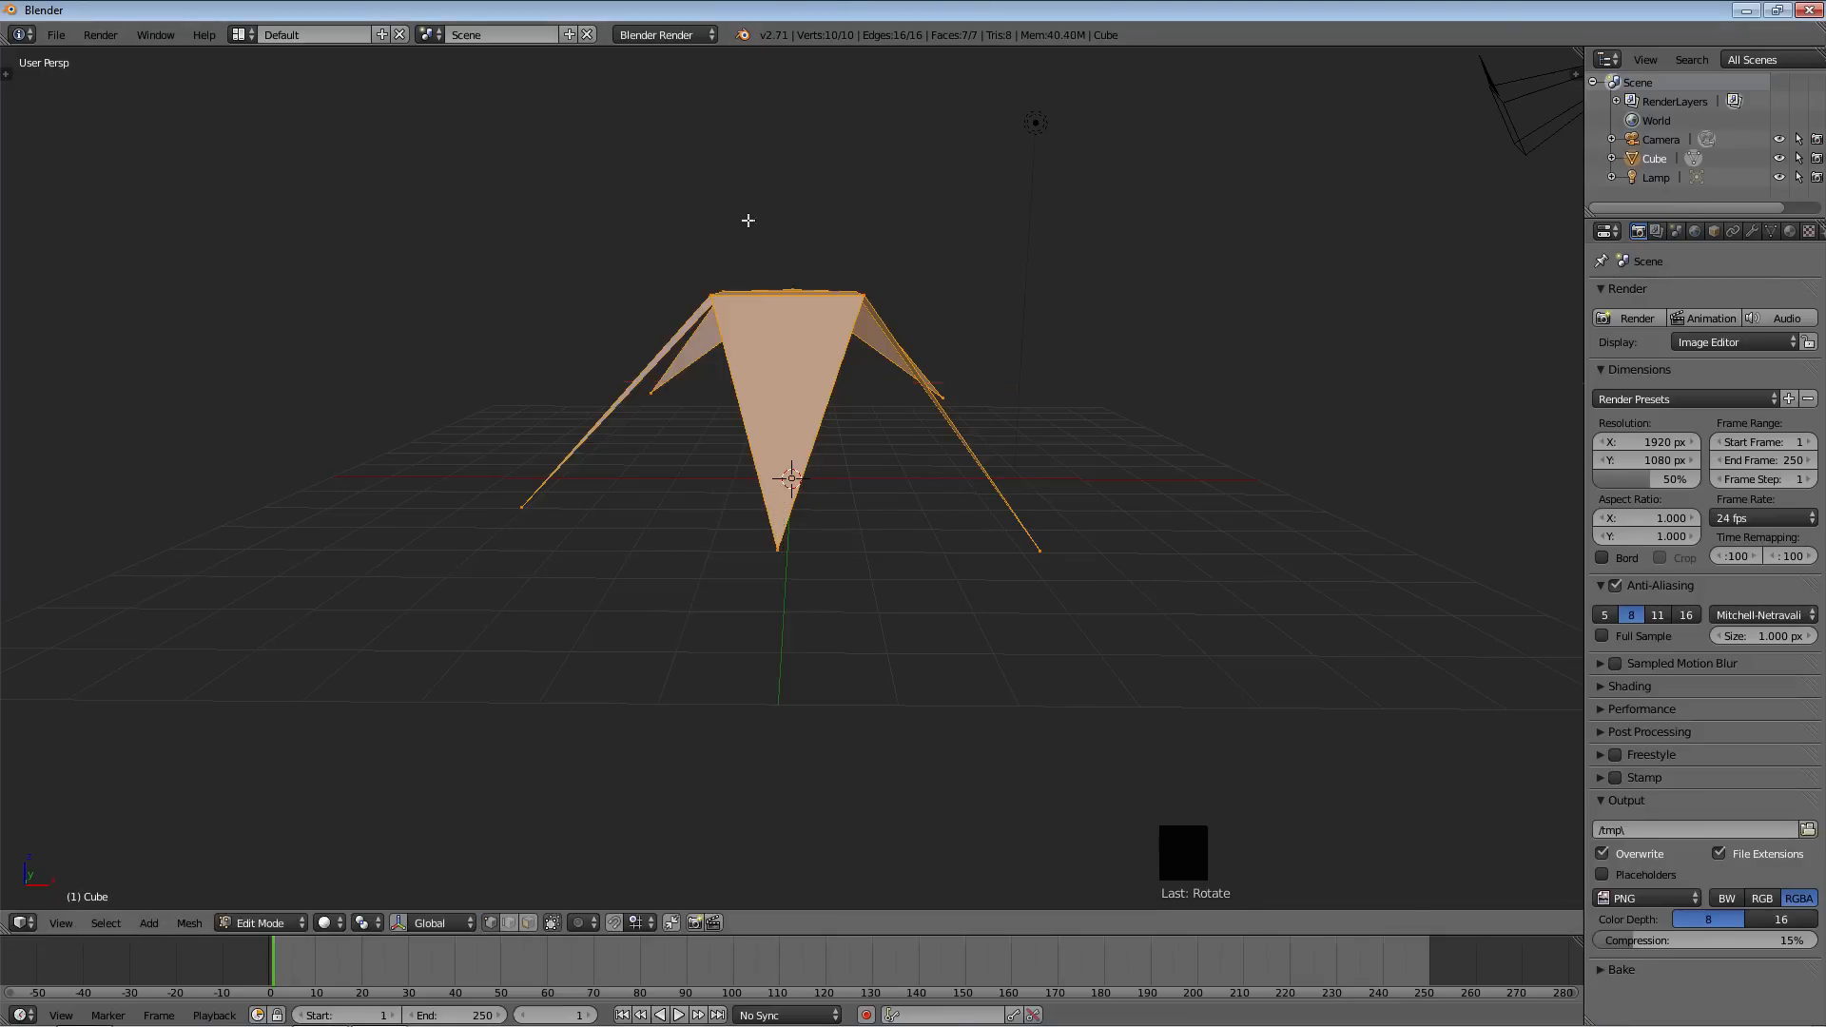
# Scale the whole flipped star uniformly by a factor of 0.9
pyautogui.press('s')
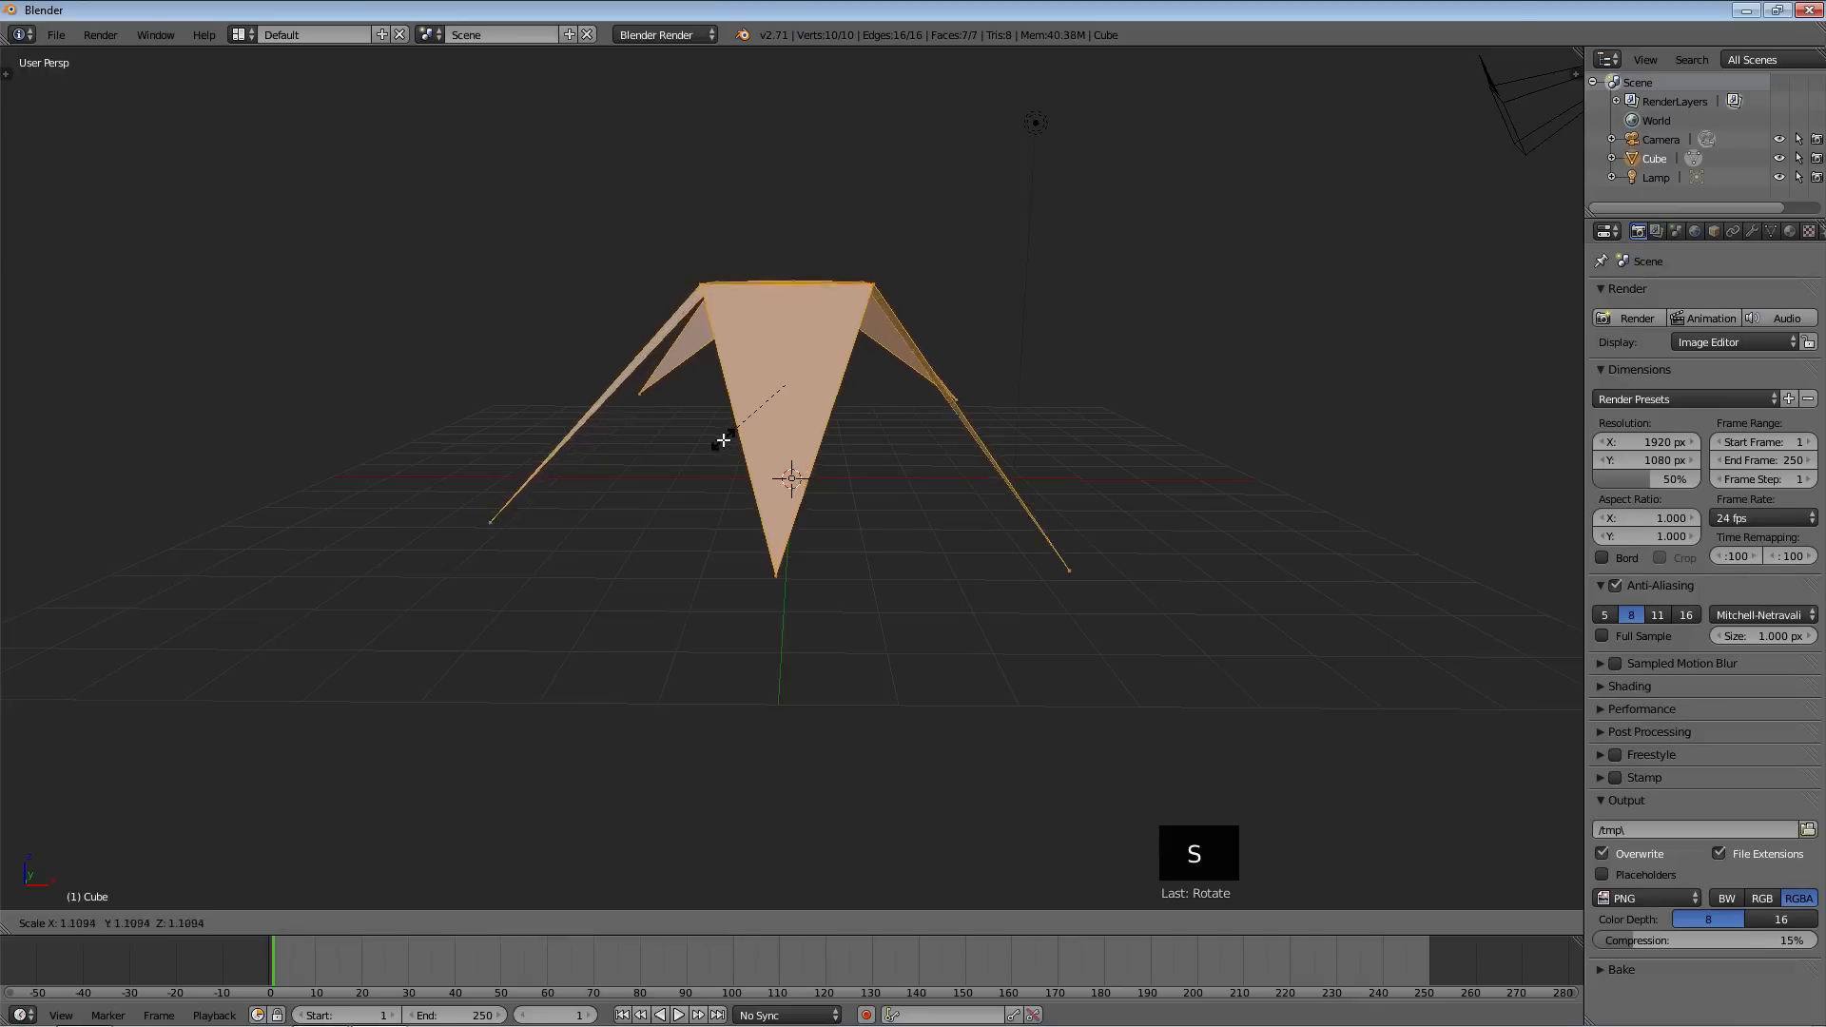
pyautogui.write('0')
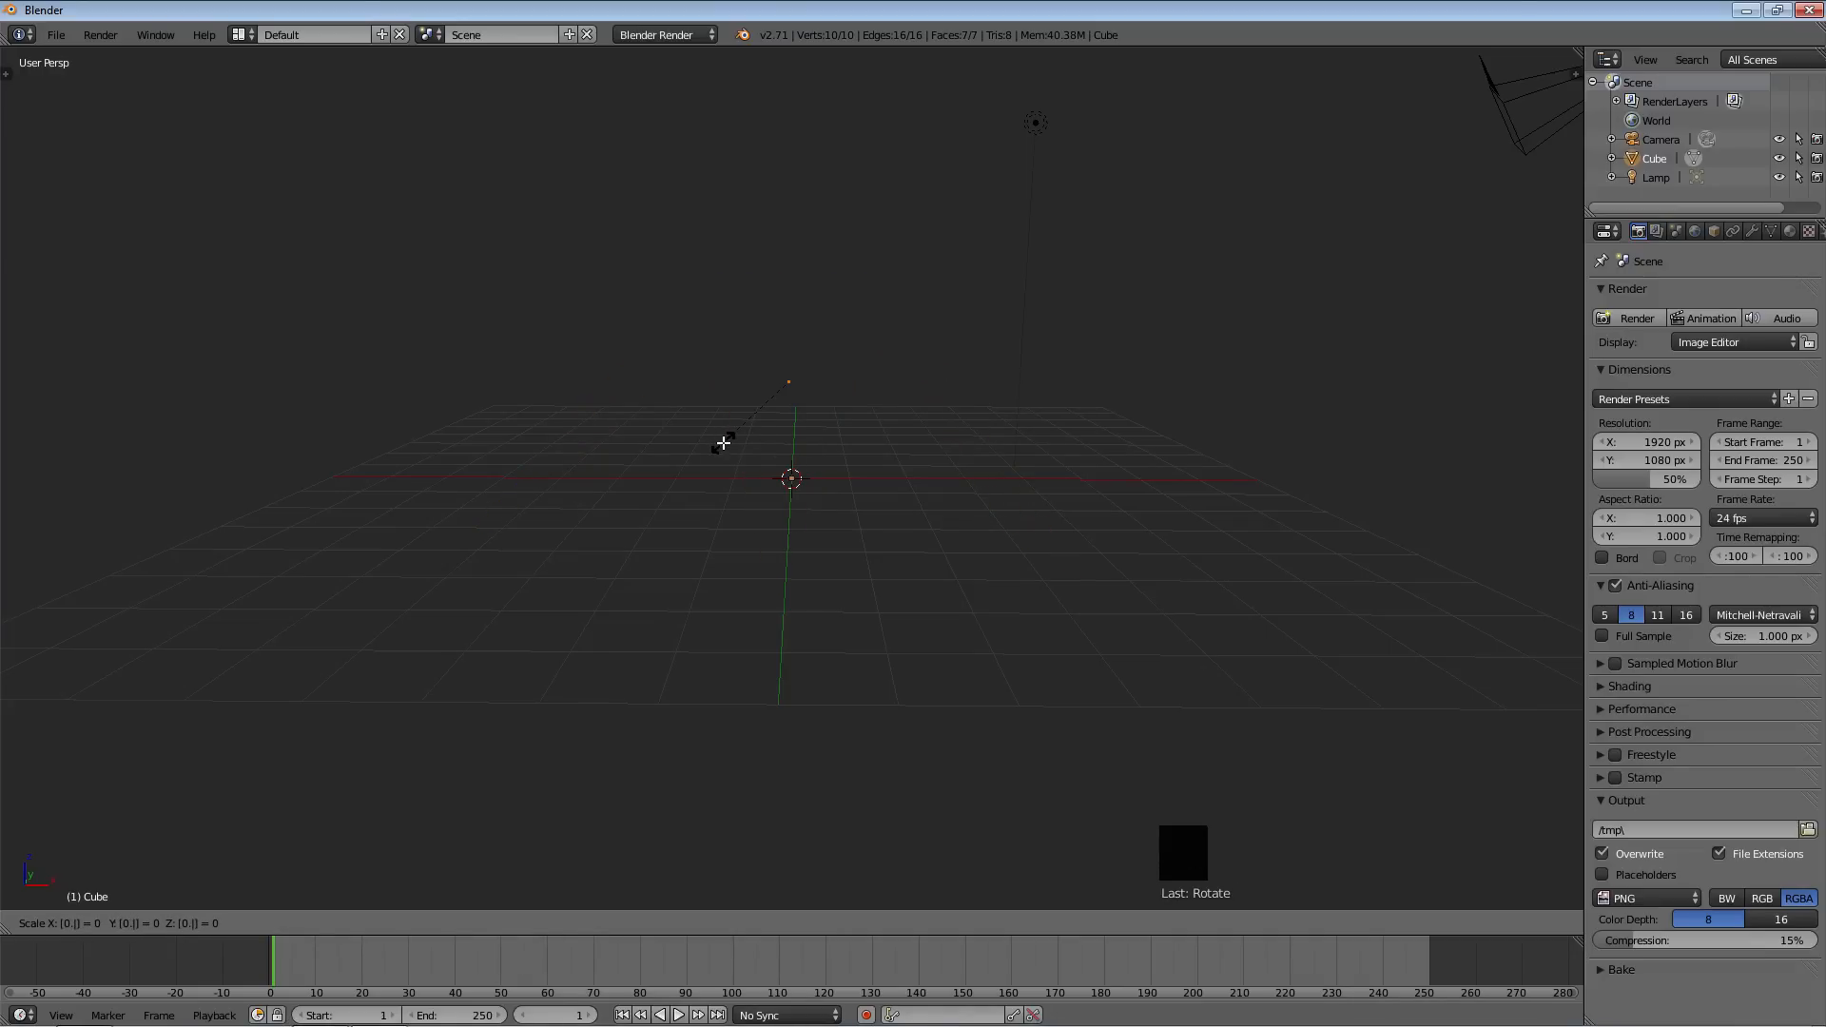
pyautogui.write('.1')
pyautogui.press('BackSpace')
pyautogui.press('BackSpace')
pyautogui.press('BackSpace')
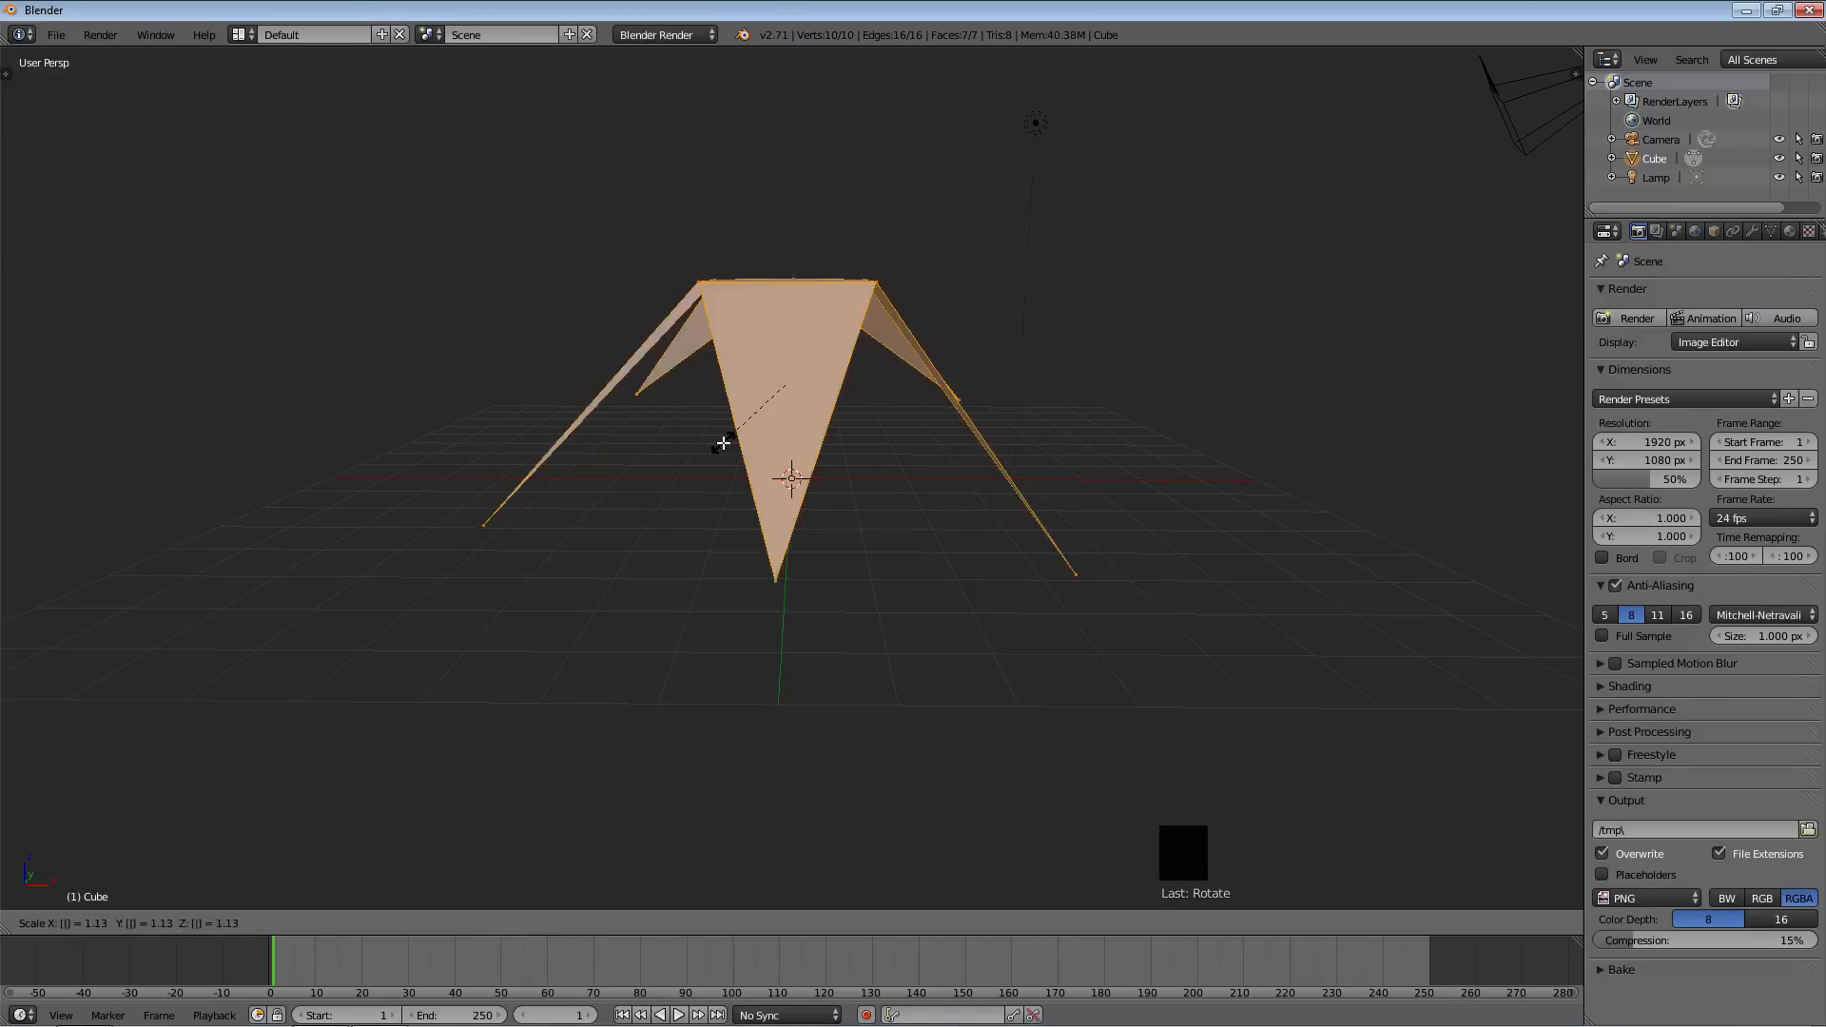
pyautogui.write('0.9')
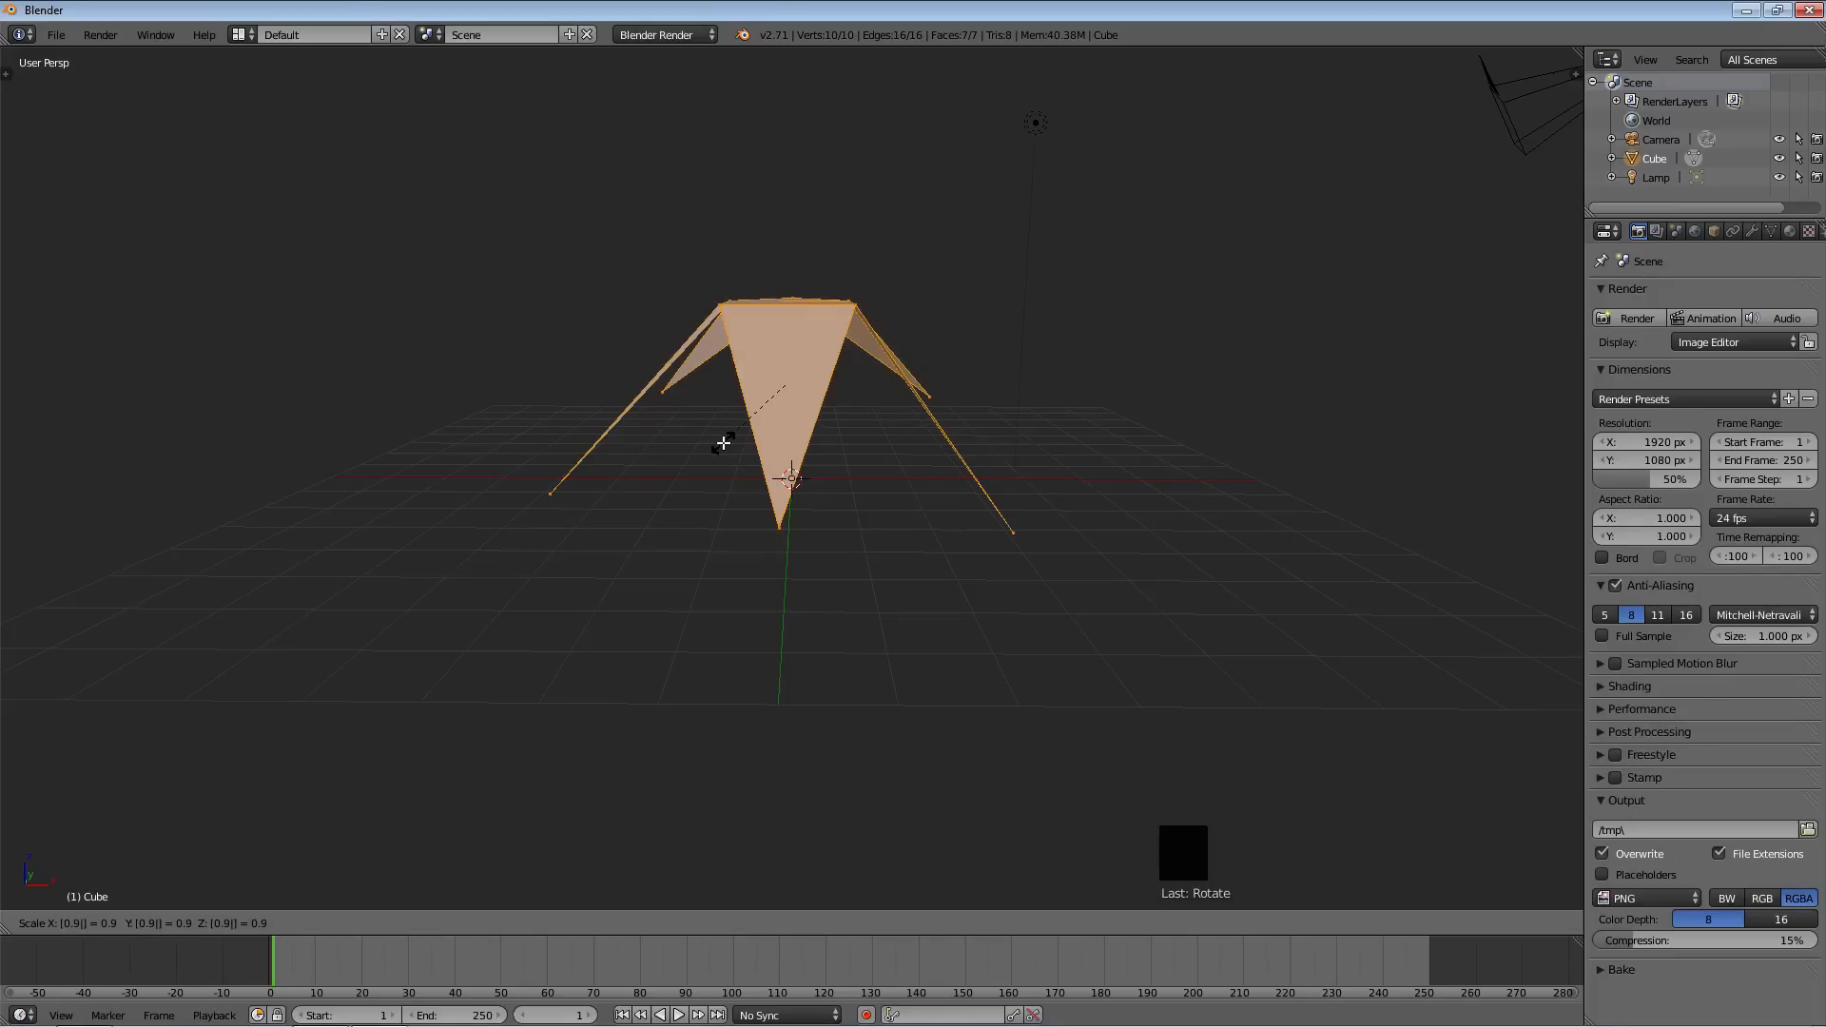
pyautogui.press('Return')
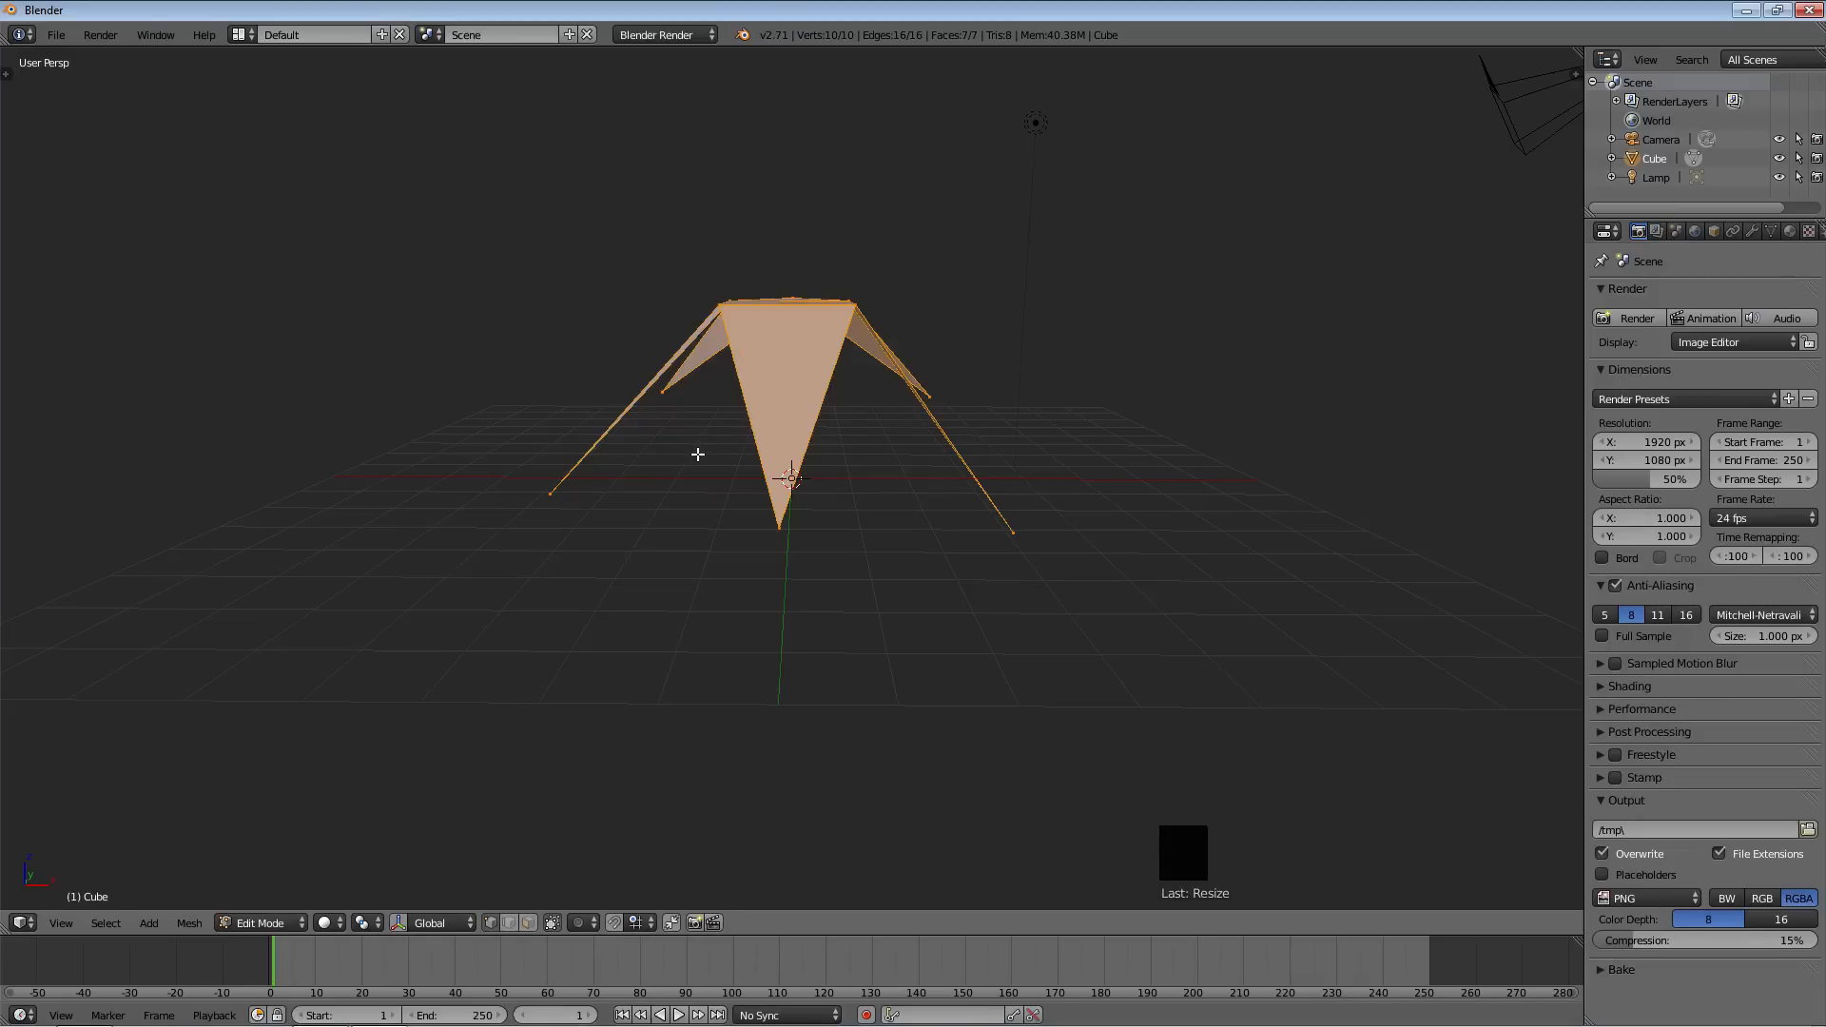
# Move the whole flipped star by -0.5 along global Z
pyautogui.press('g')
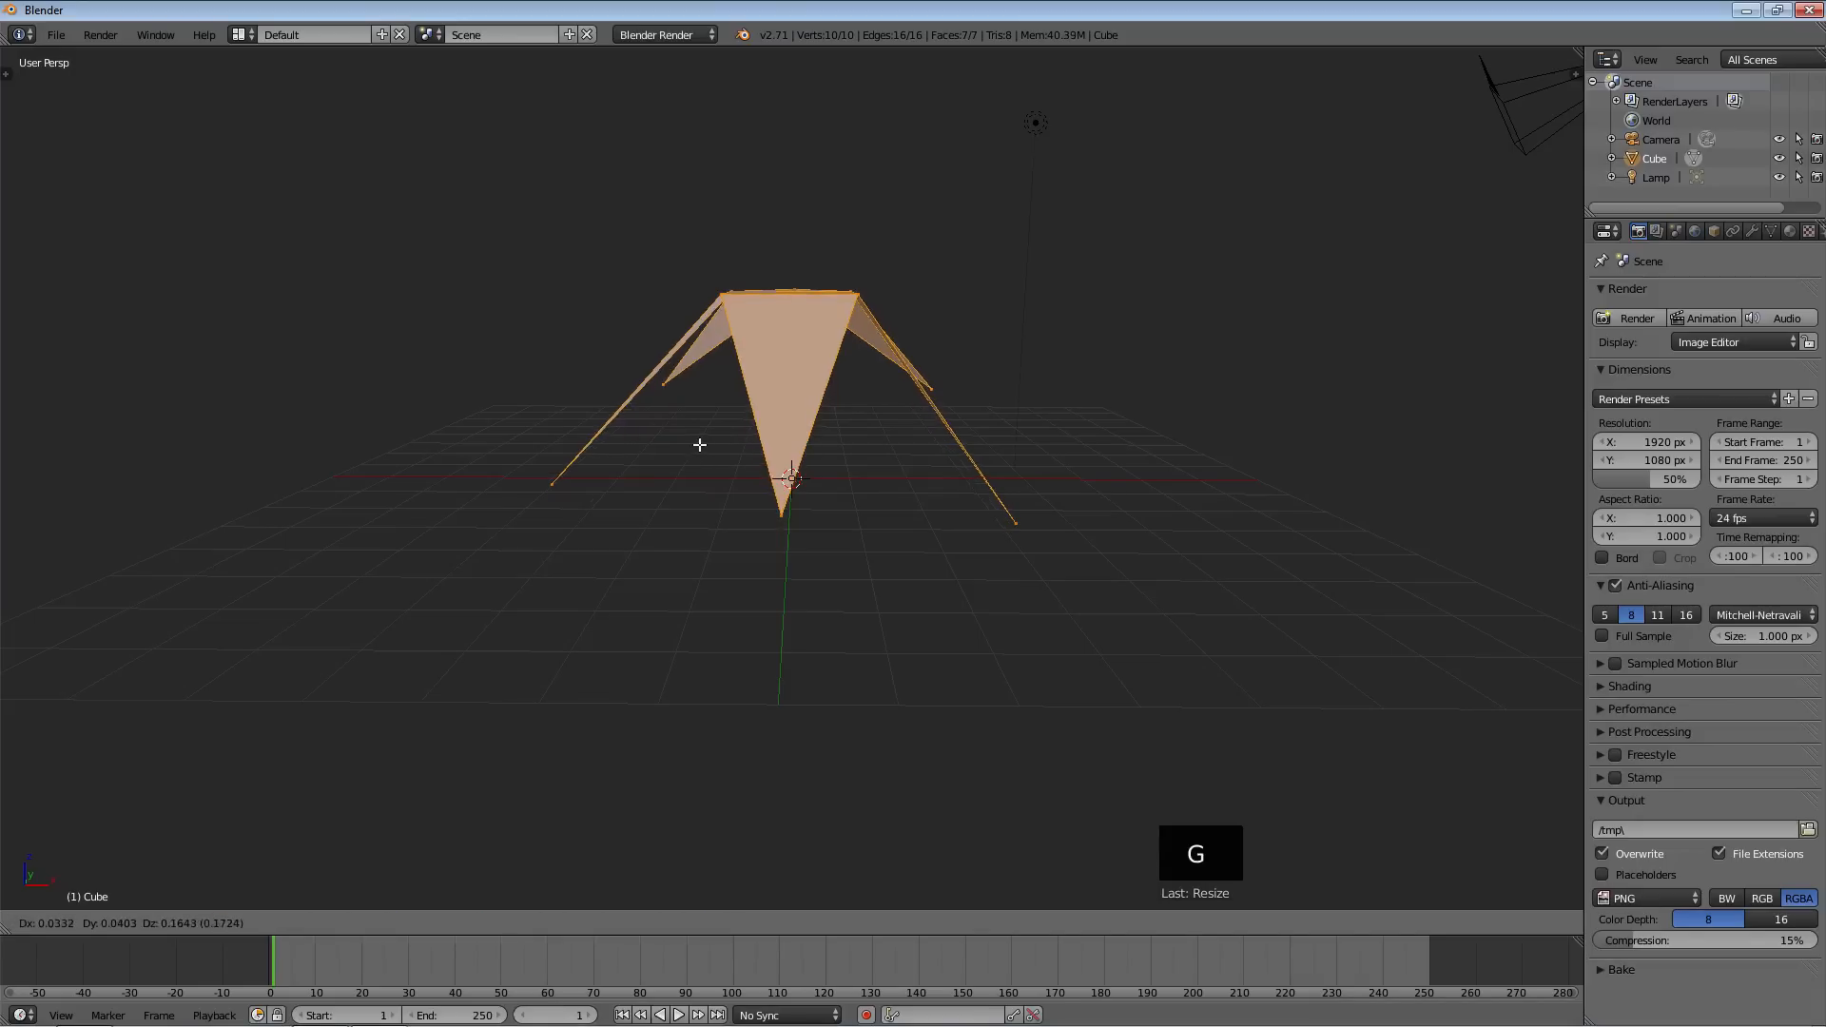
pyautogui.write('z')
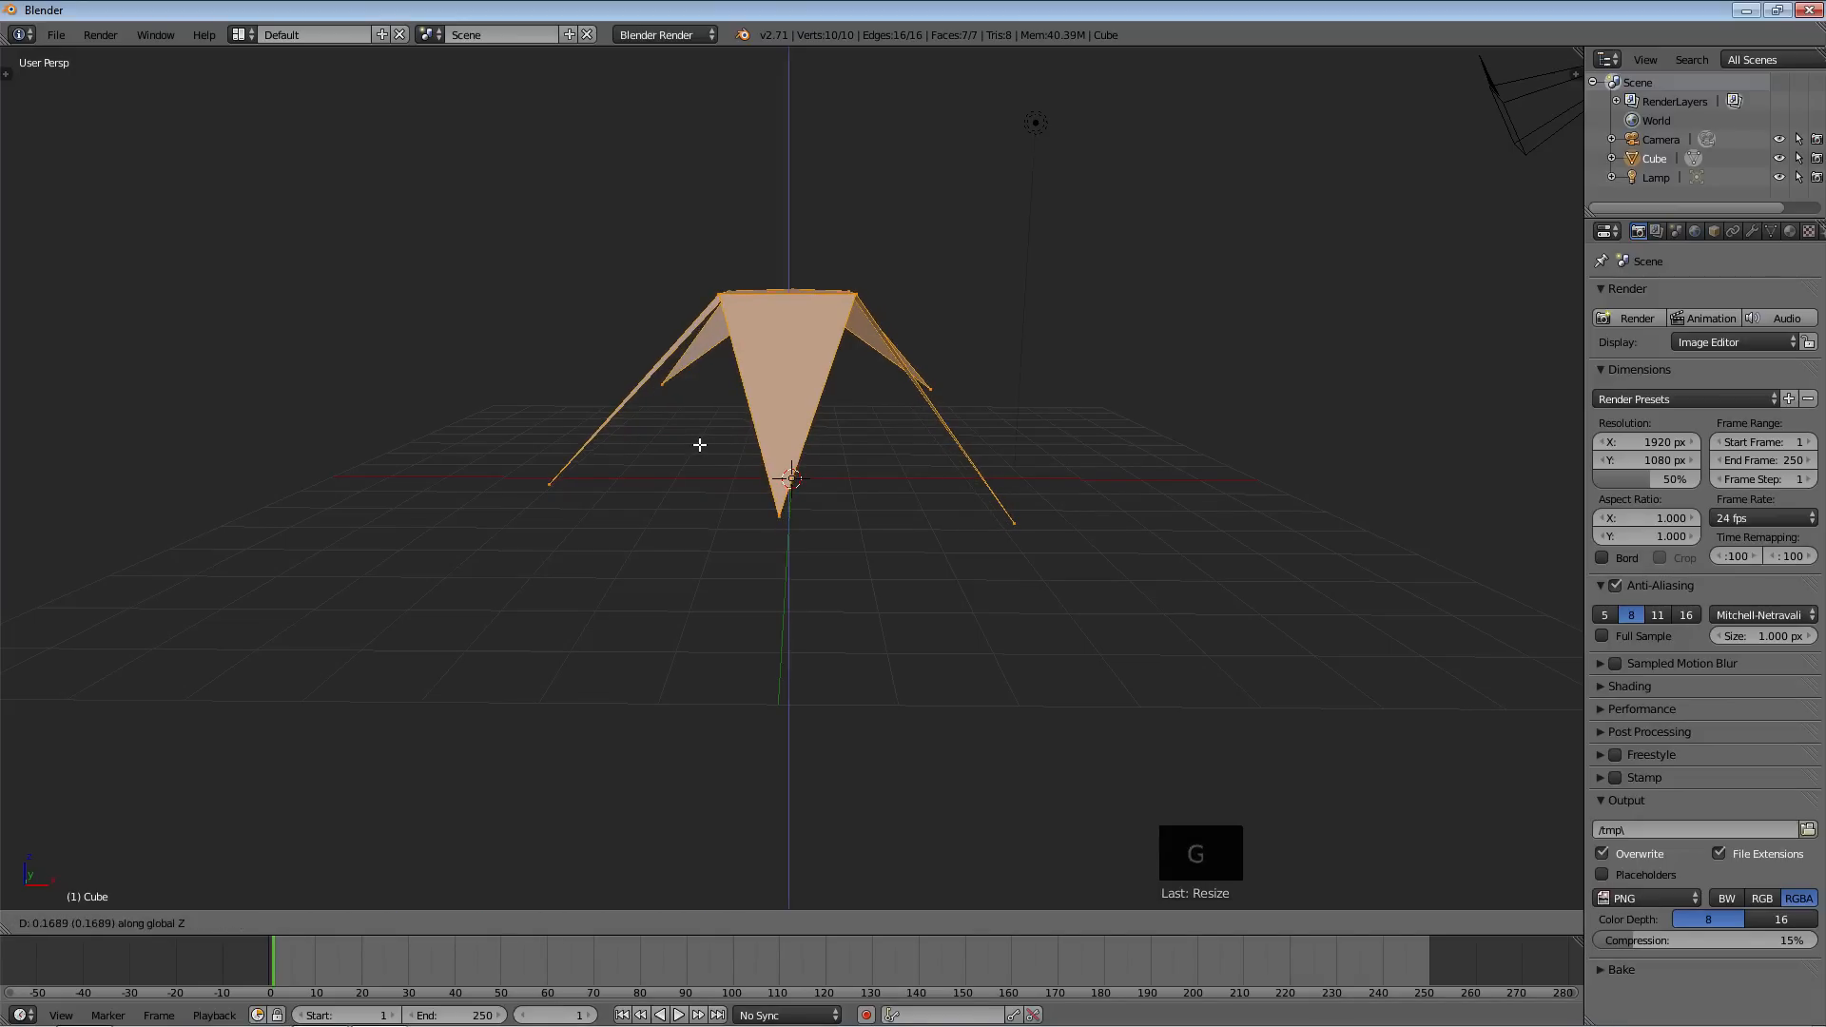
pyautogui.write('0.5')
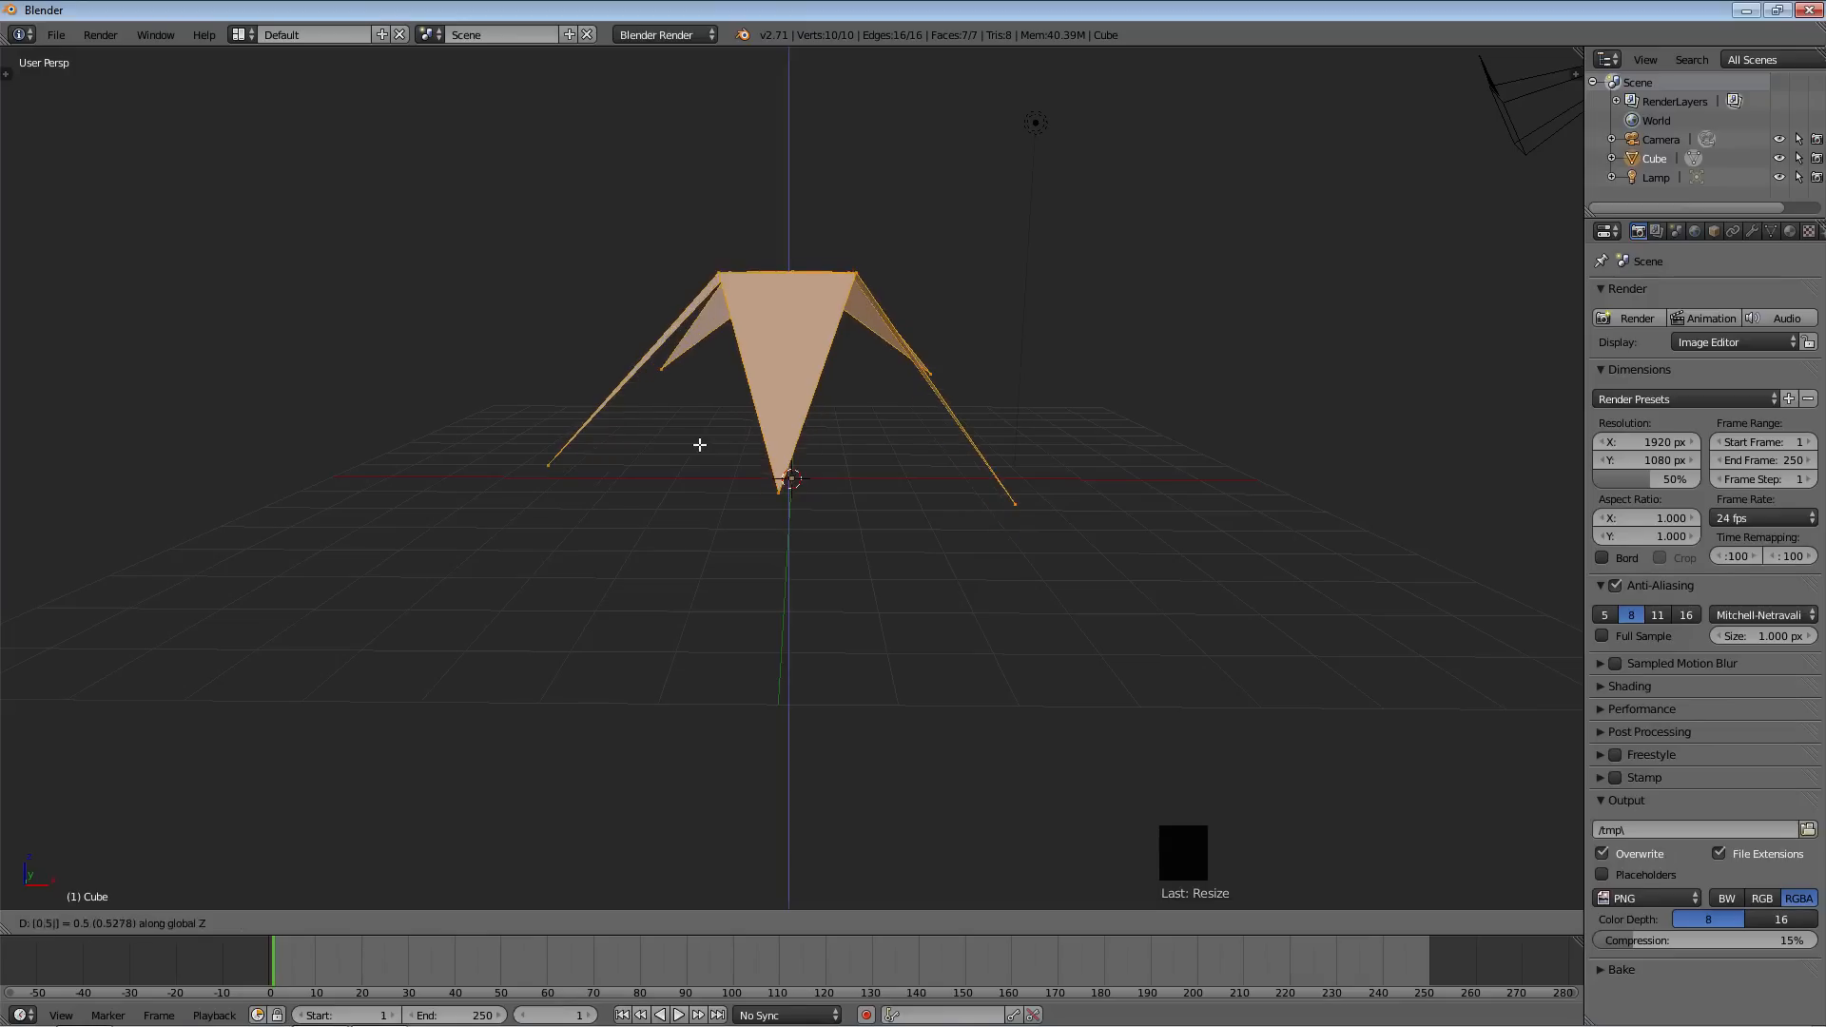
pyautogui.press('-')
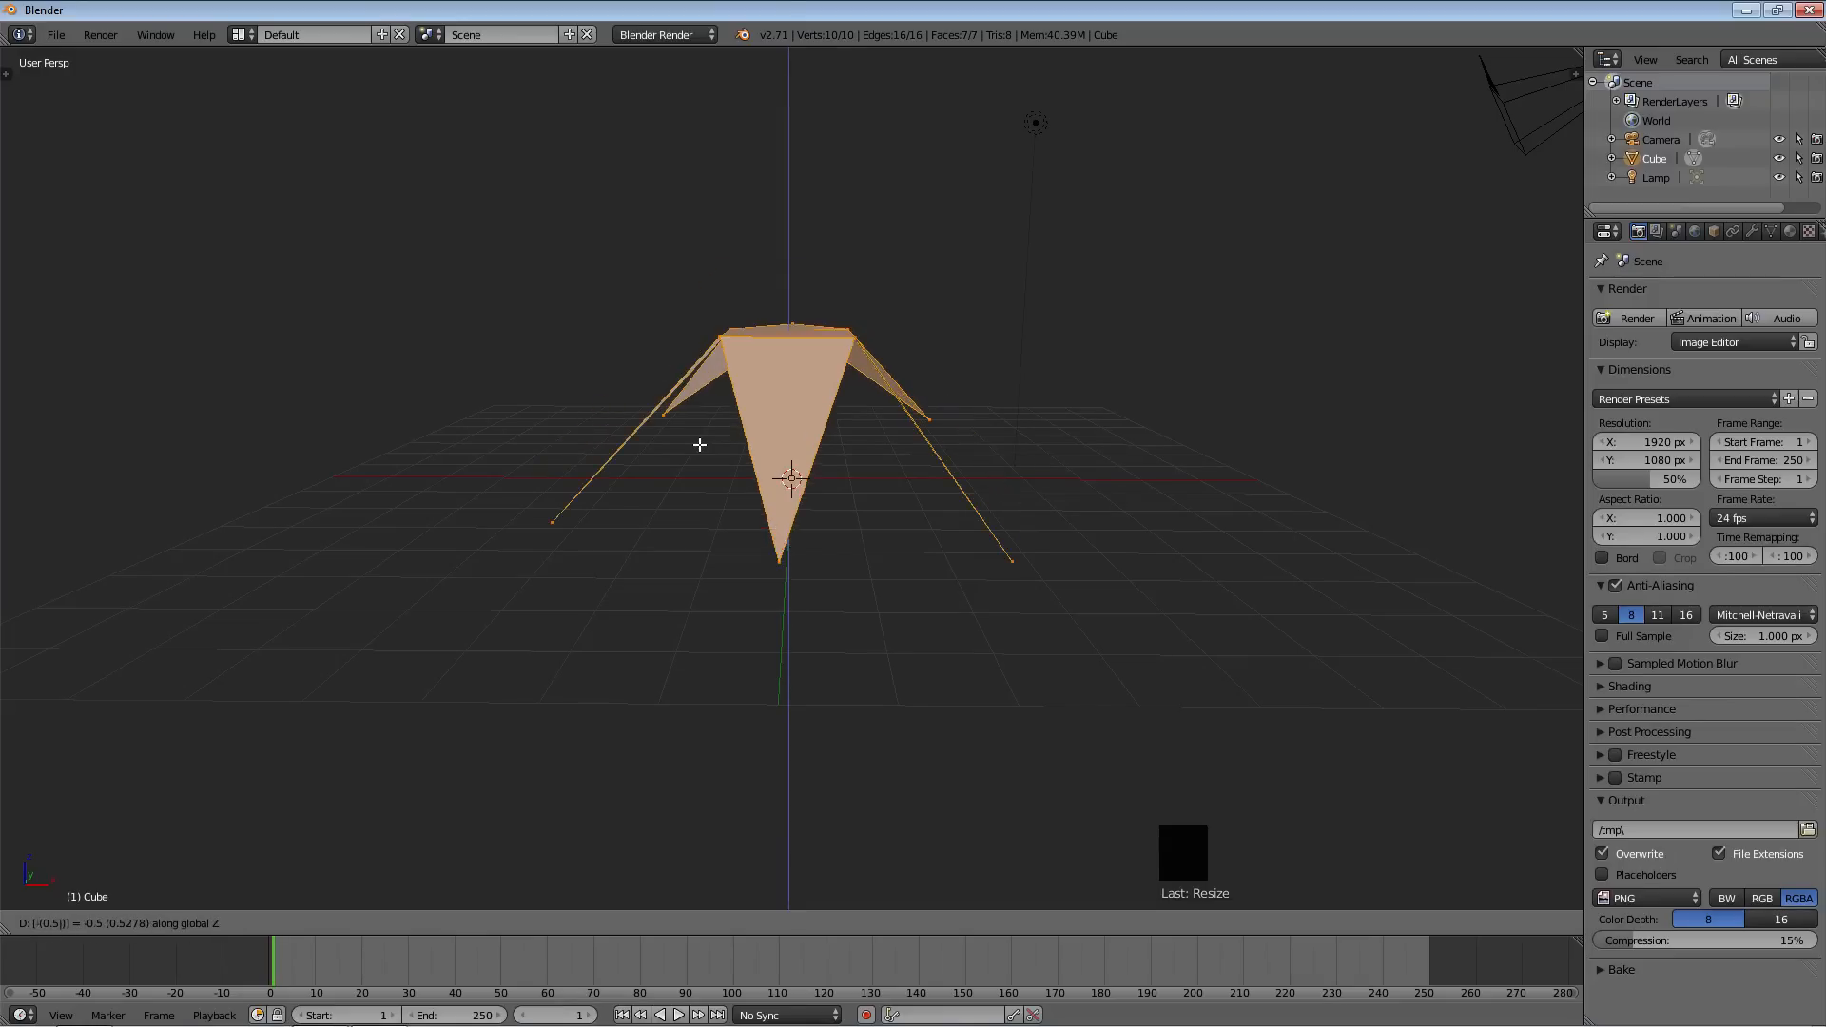
pyautogui.press('Return')
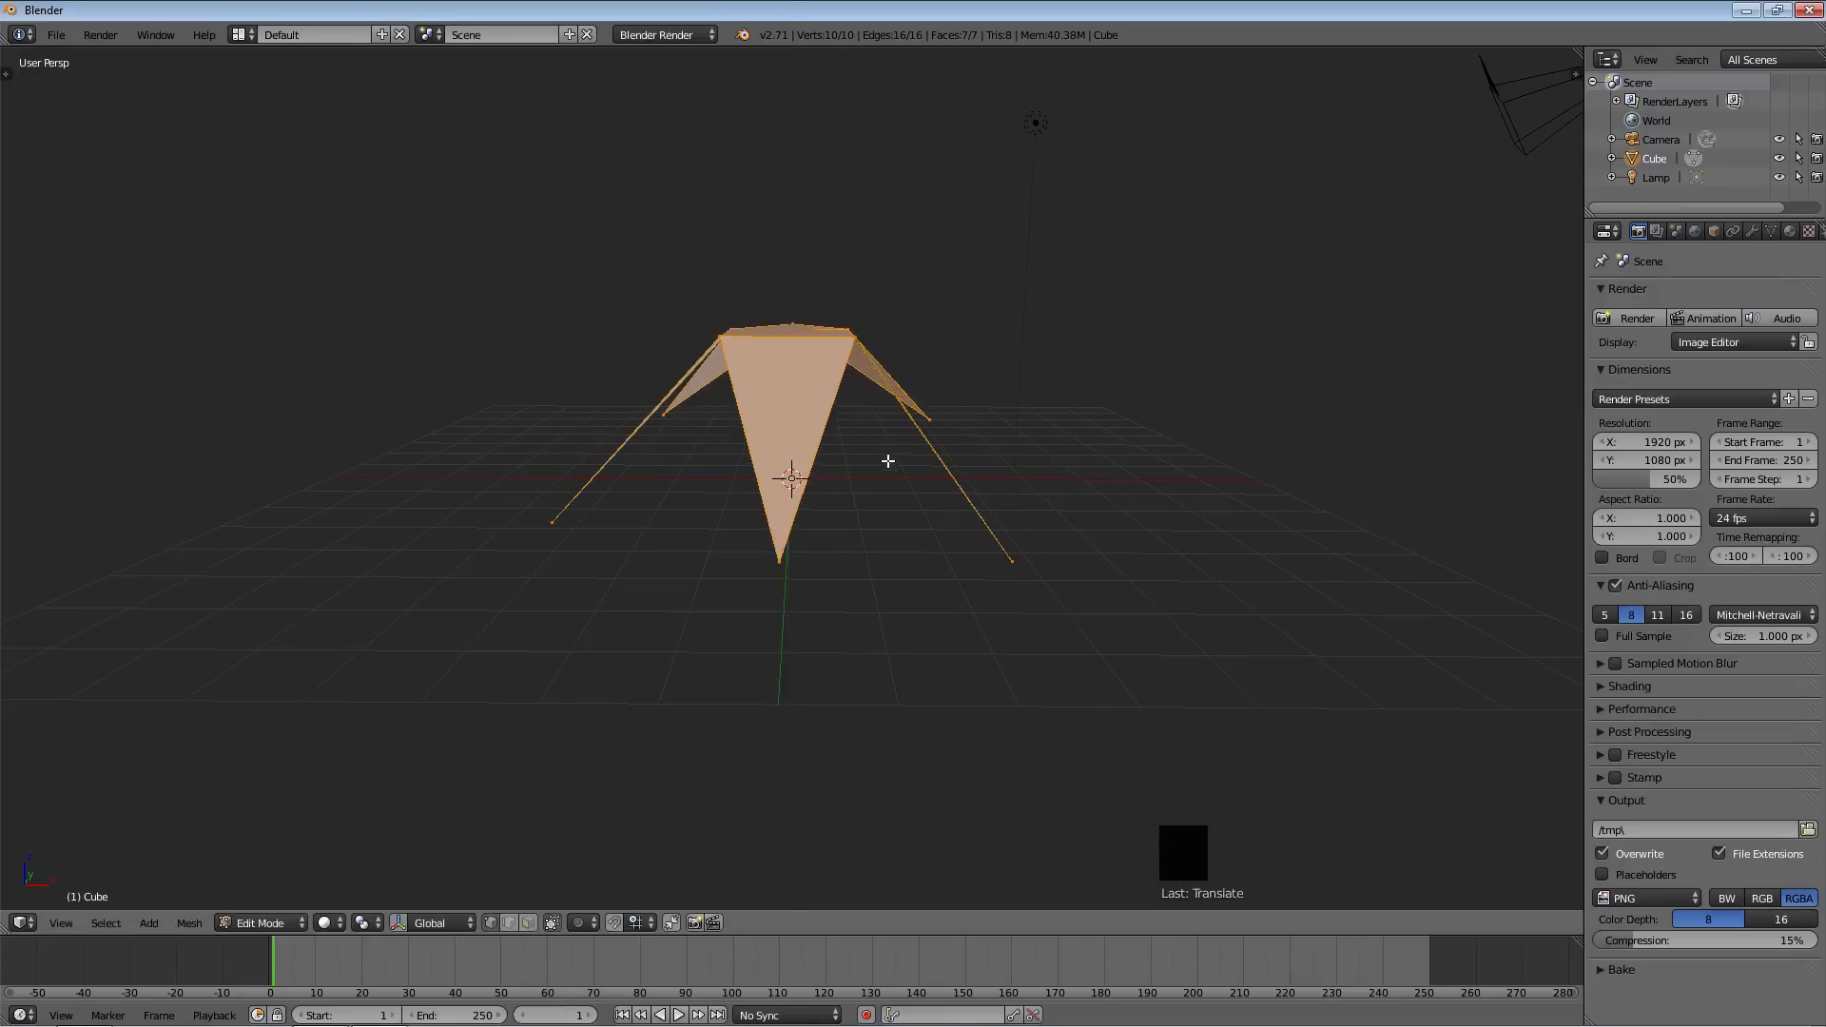
# Examine the mesh primitives that can be added in Edit Mode and the mesh editing tools in the tool shelf
pyautogui.moveTo(887, 461); pyautogui.dragTo(12, 487, button='middle')
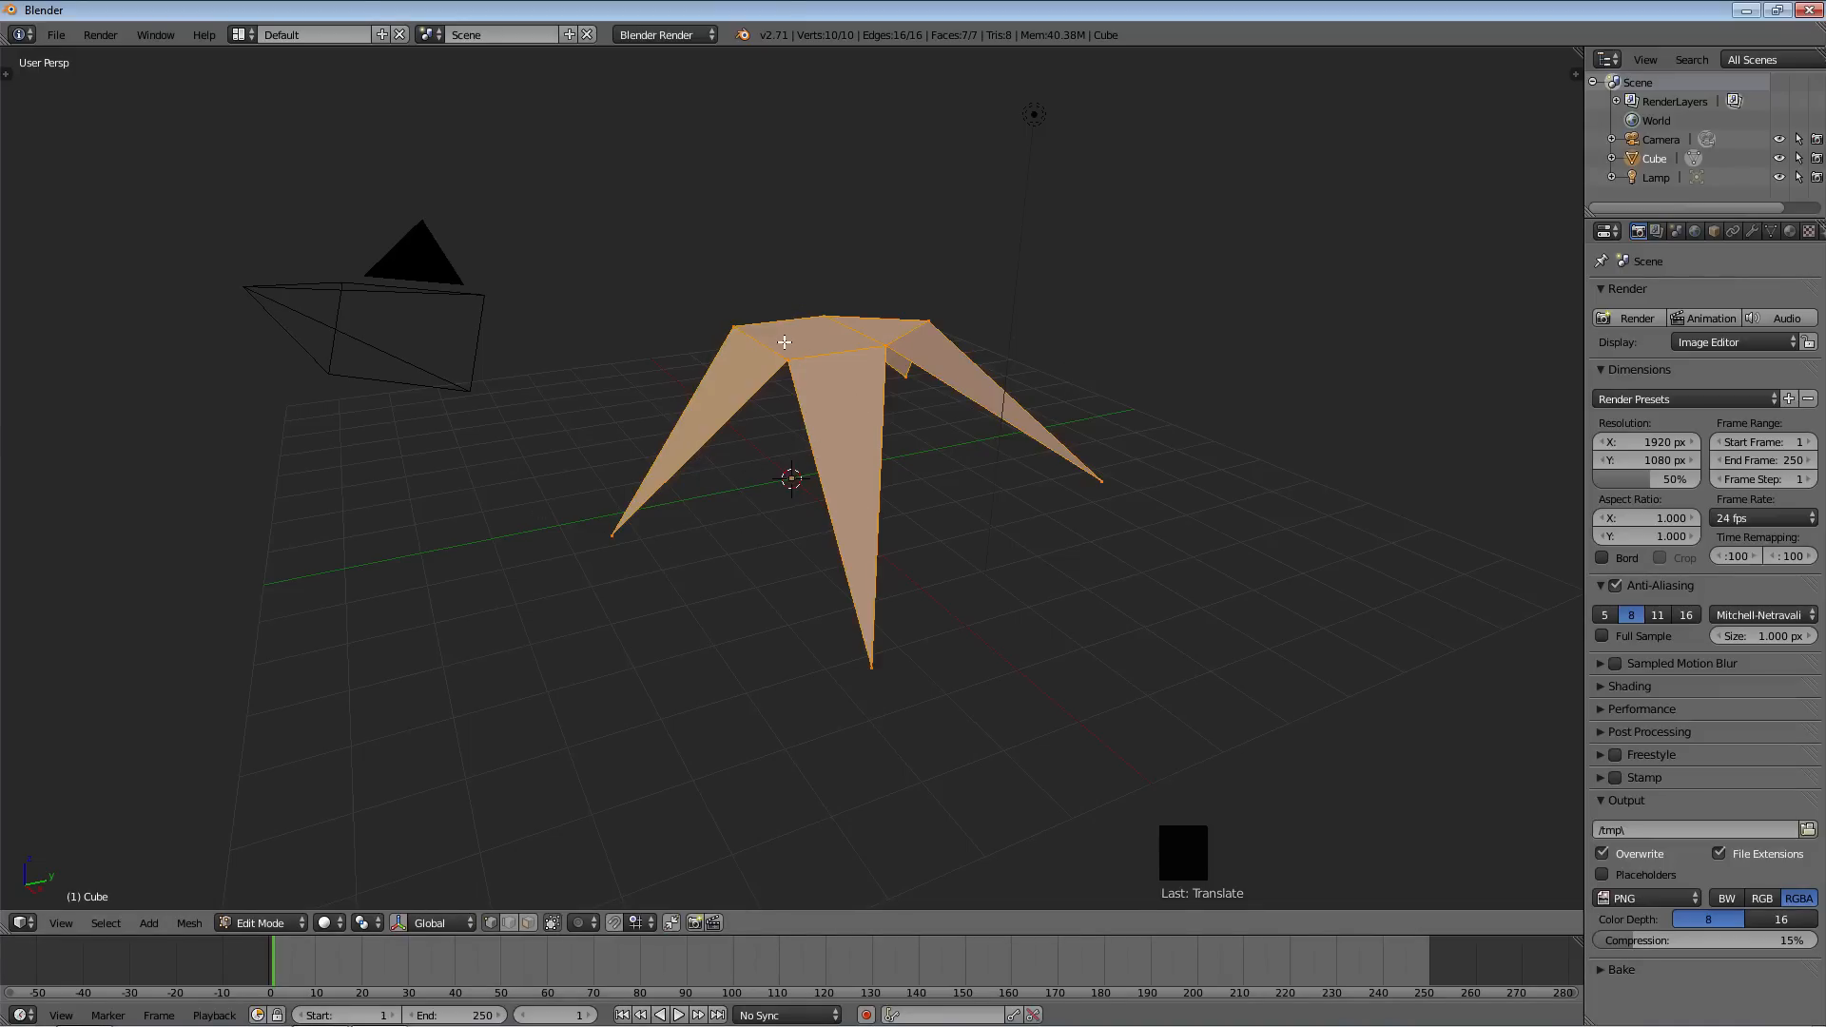
pyautogui.hotkey('shift', 'a')
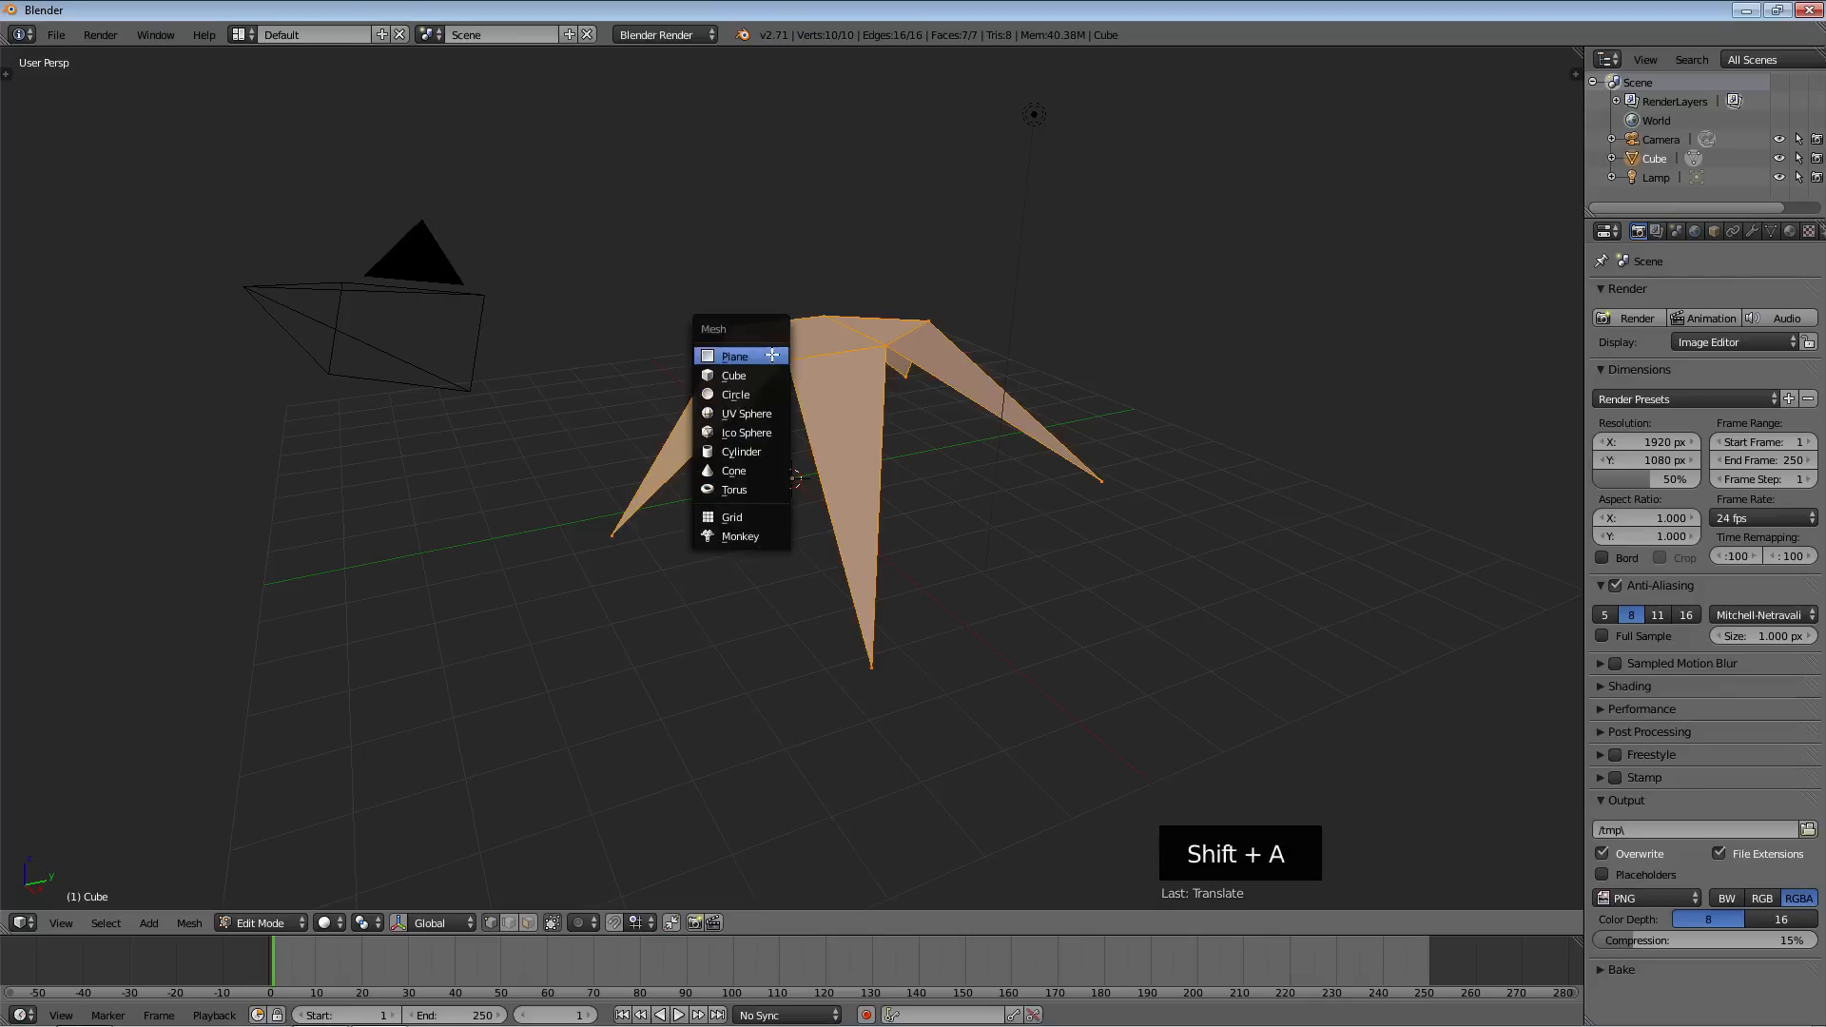
pyautogui.hotkey('shift', 'a')
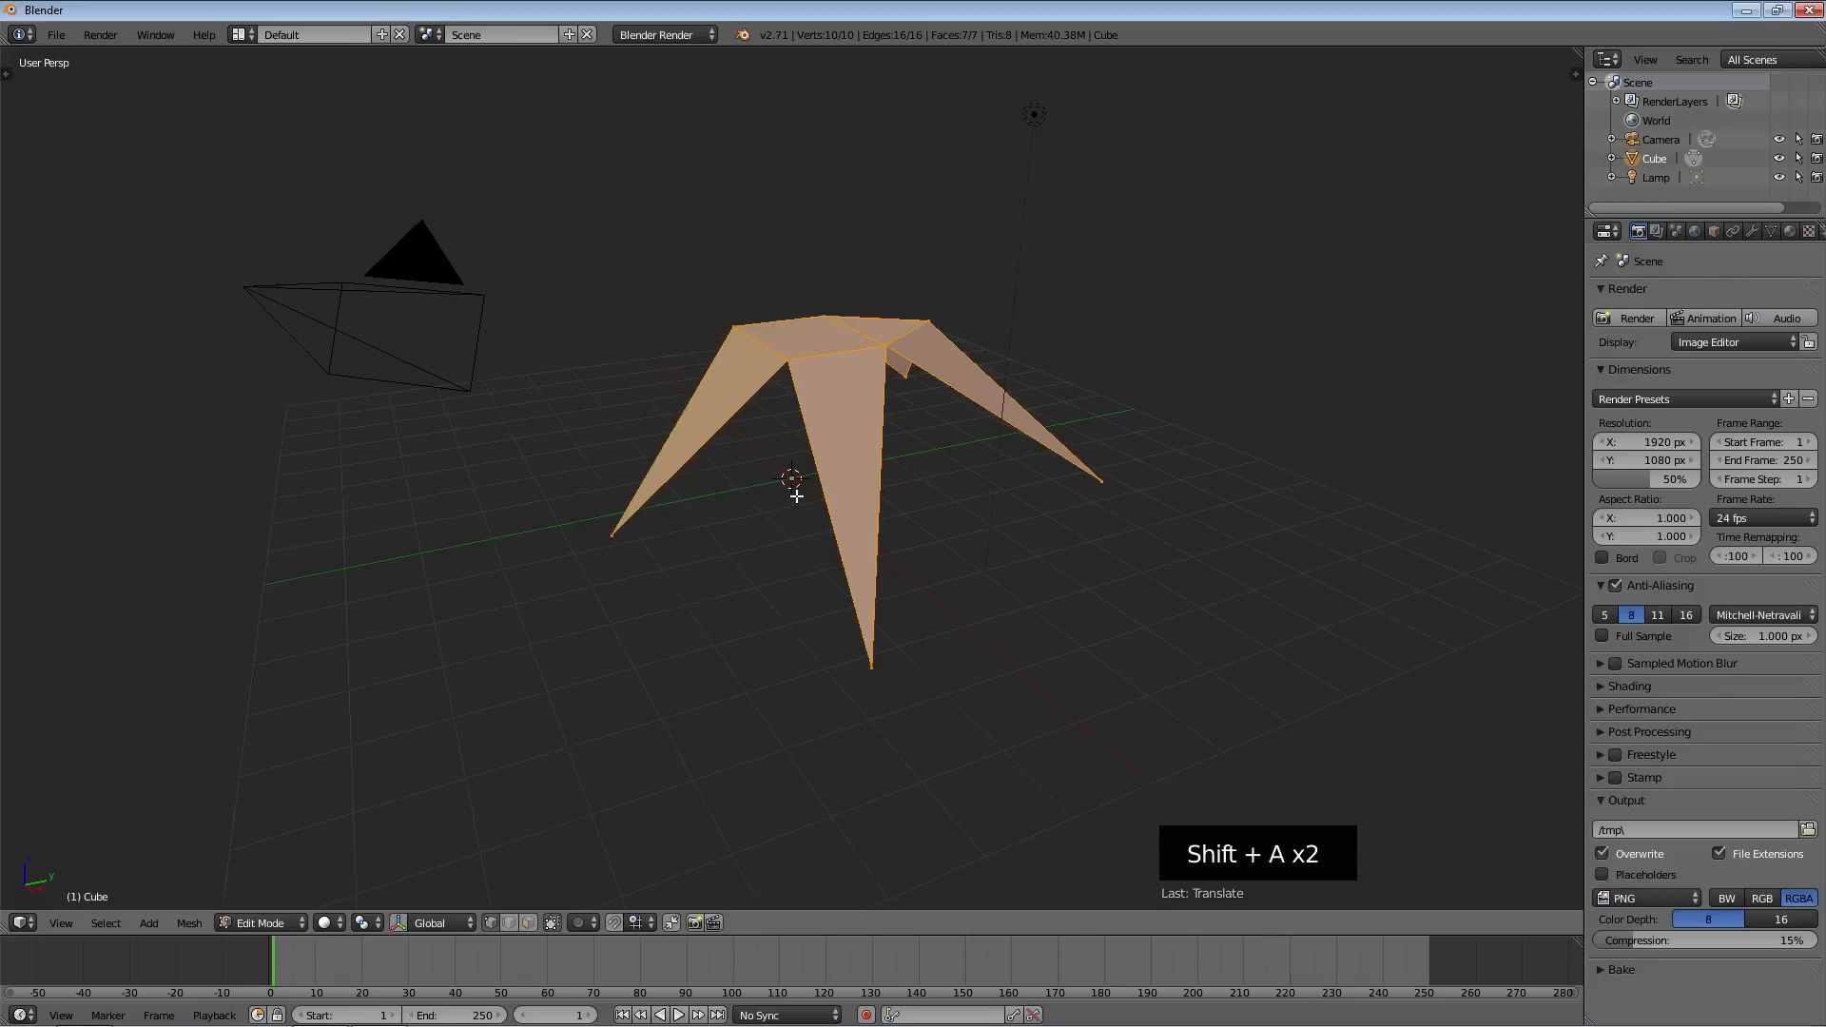
pyautogui.press('t')
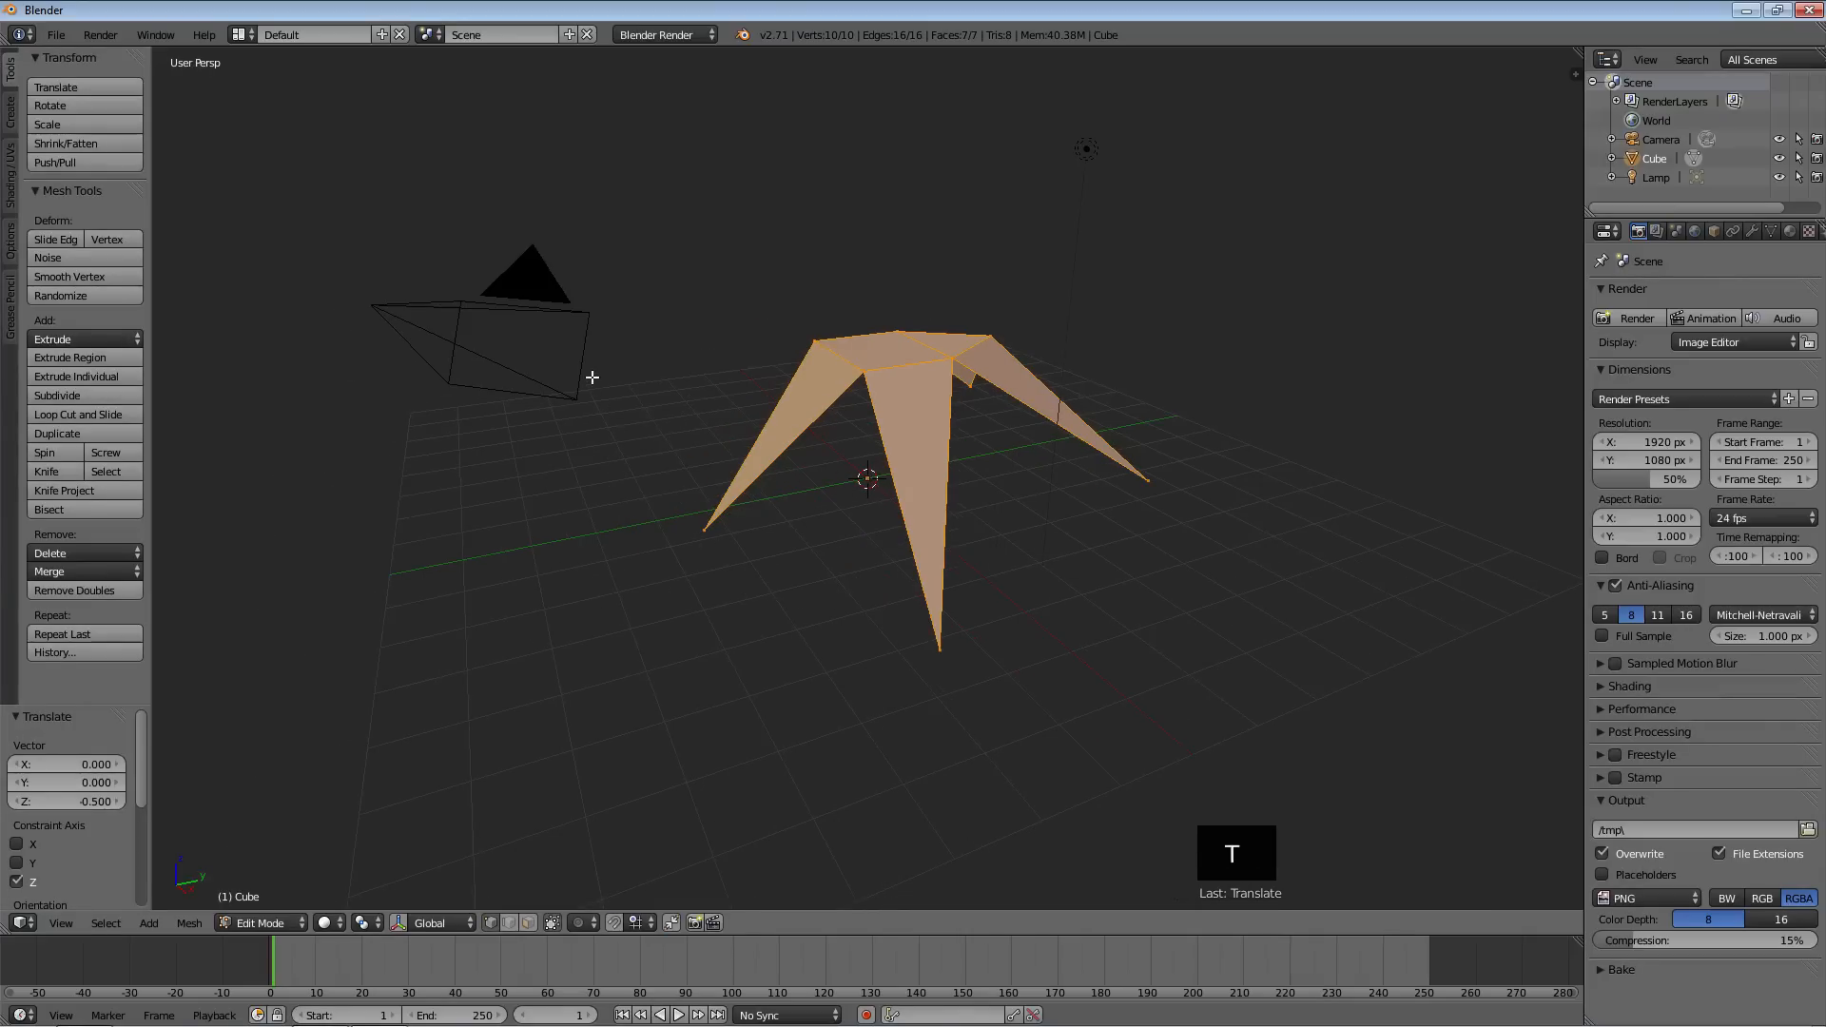
pyautogui.click(12, 122)
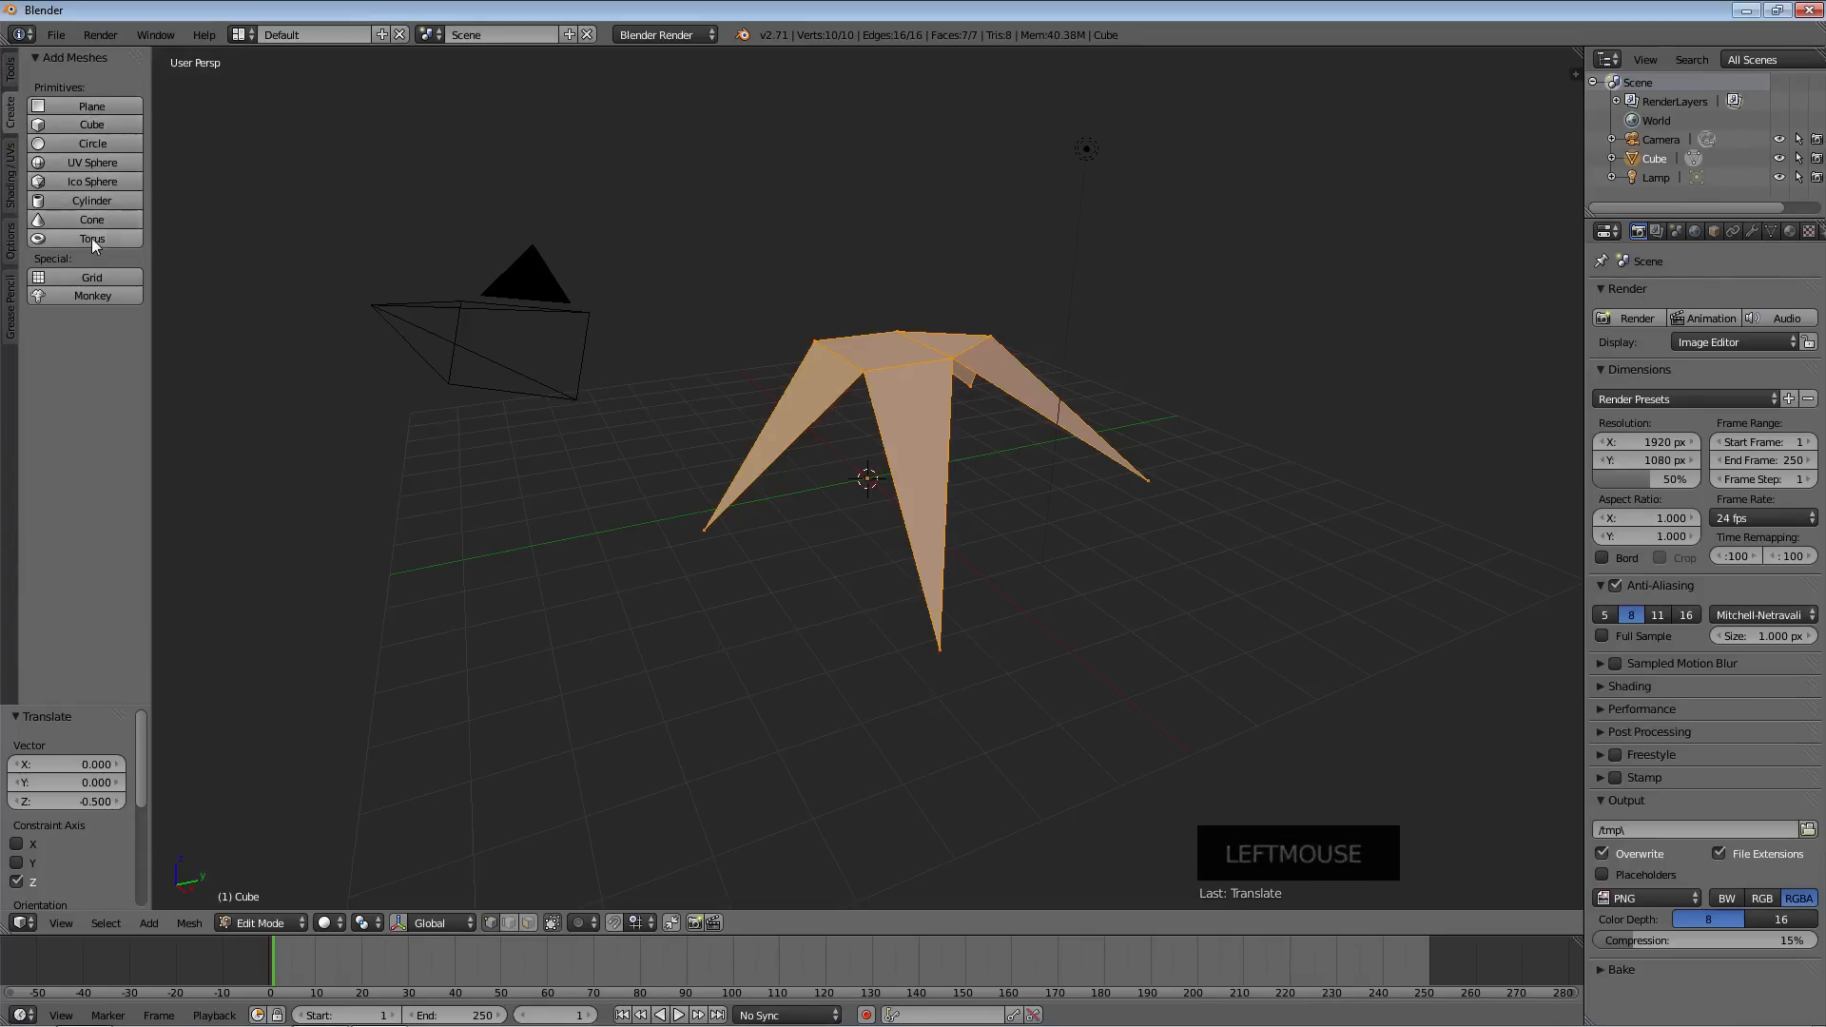
pyautogui.click(11, 74)
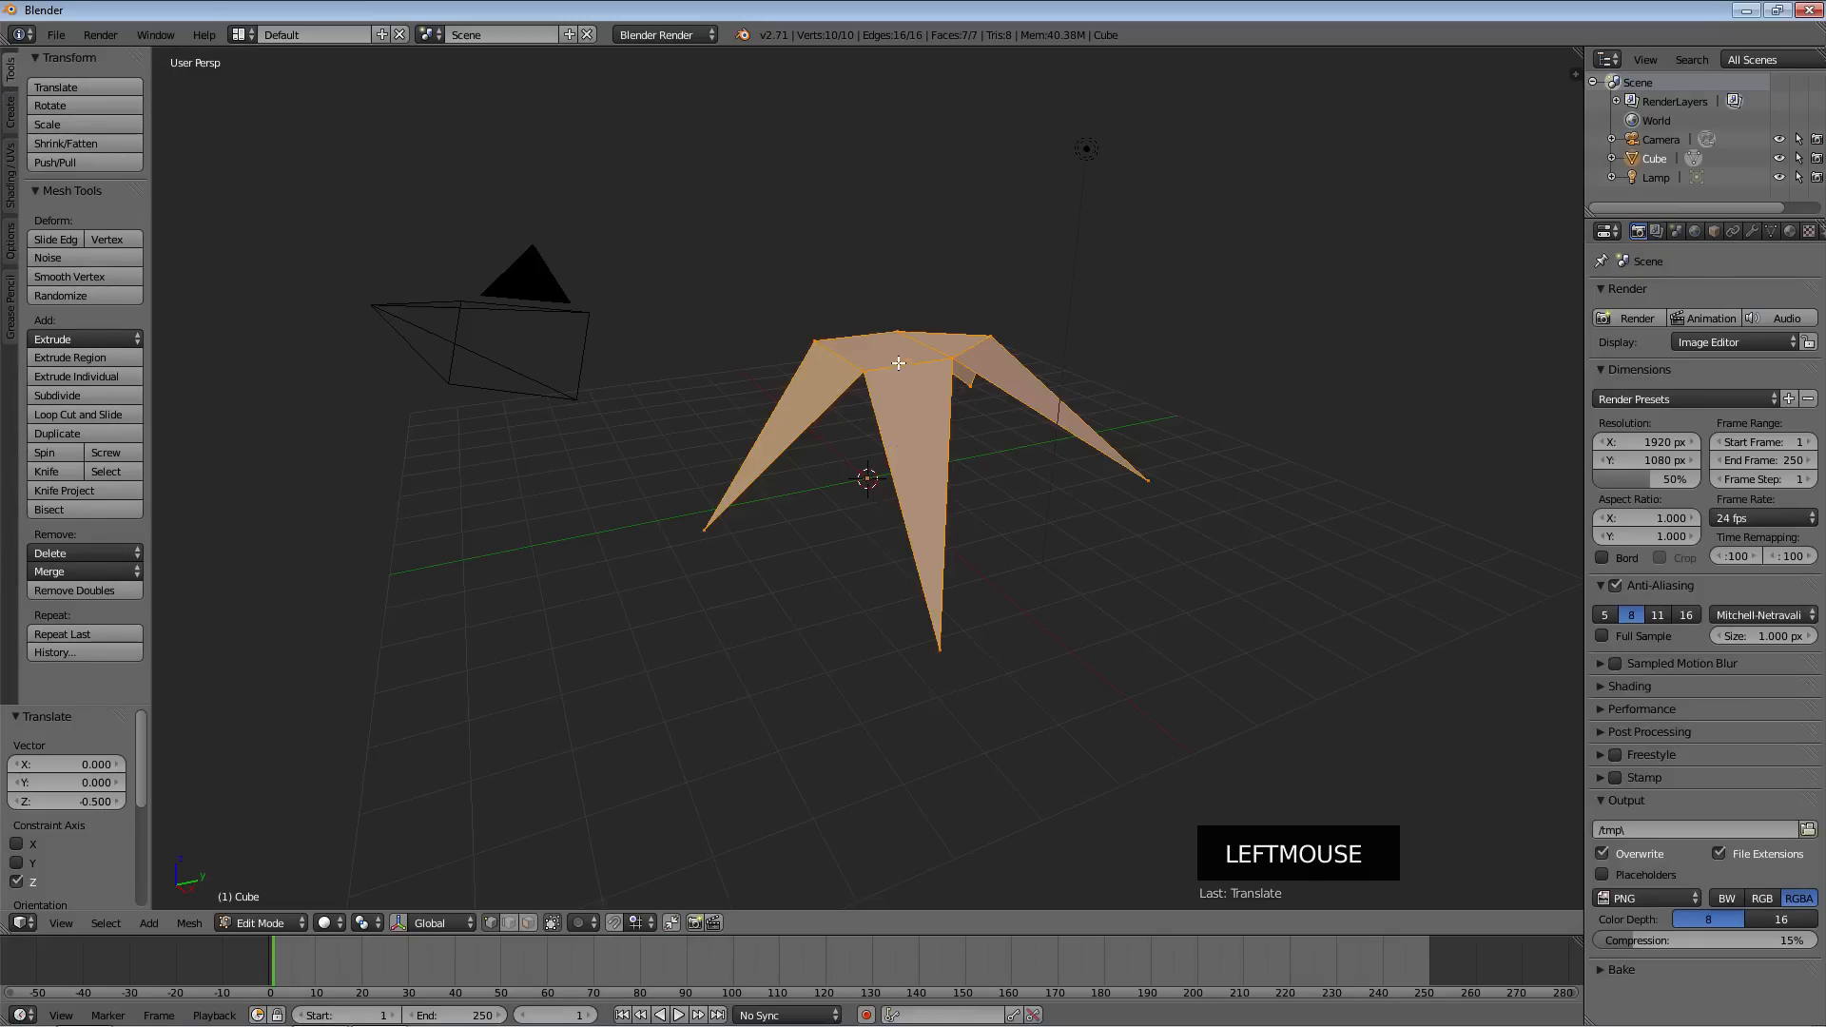
# Switch to Object Mode and back to Edit Mode, and select only the tip vertex of the star's nearest leg
pyautogui.press('Tab')
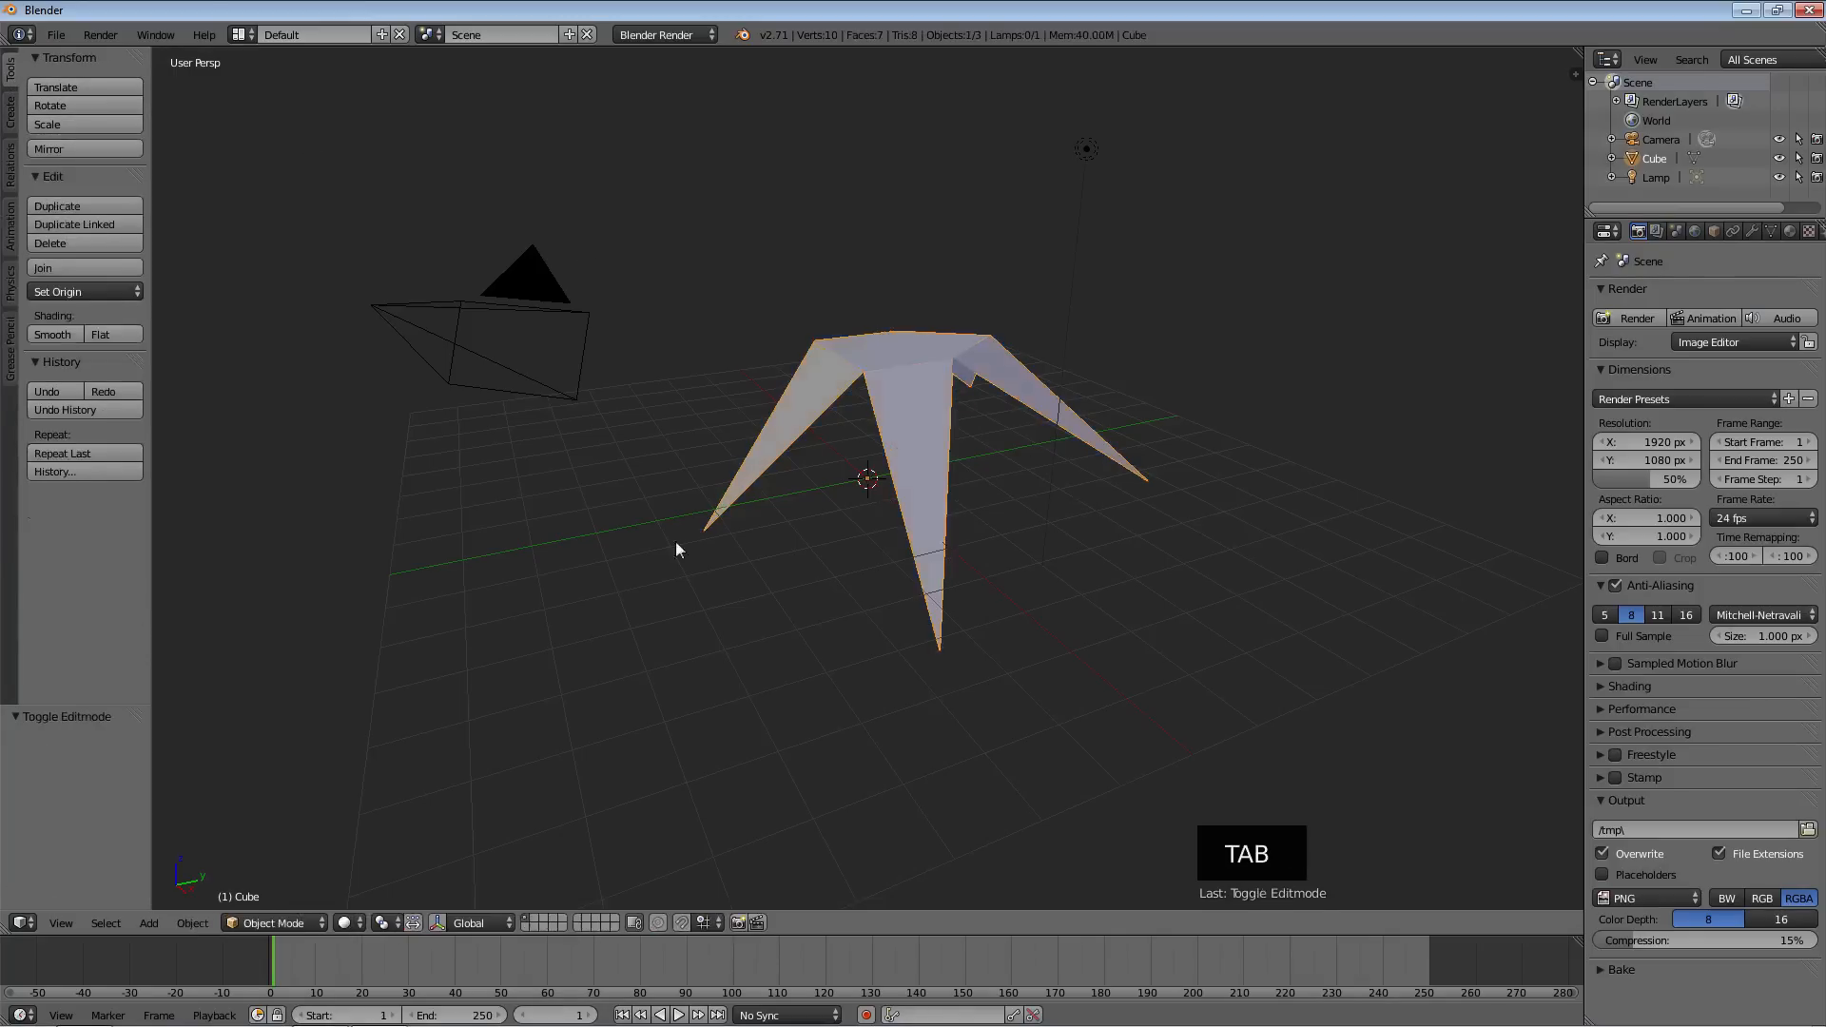
pyautogui.press('Tab')
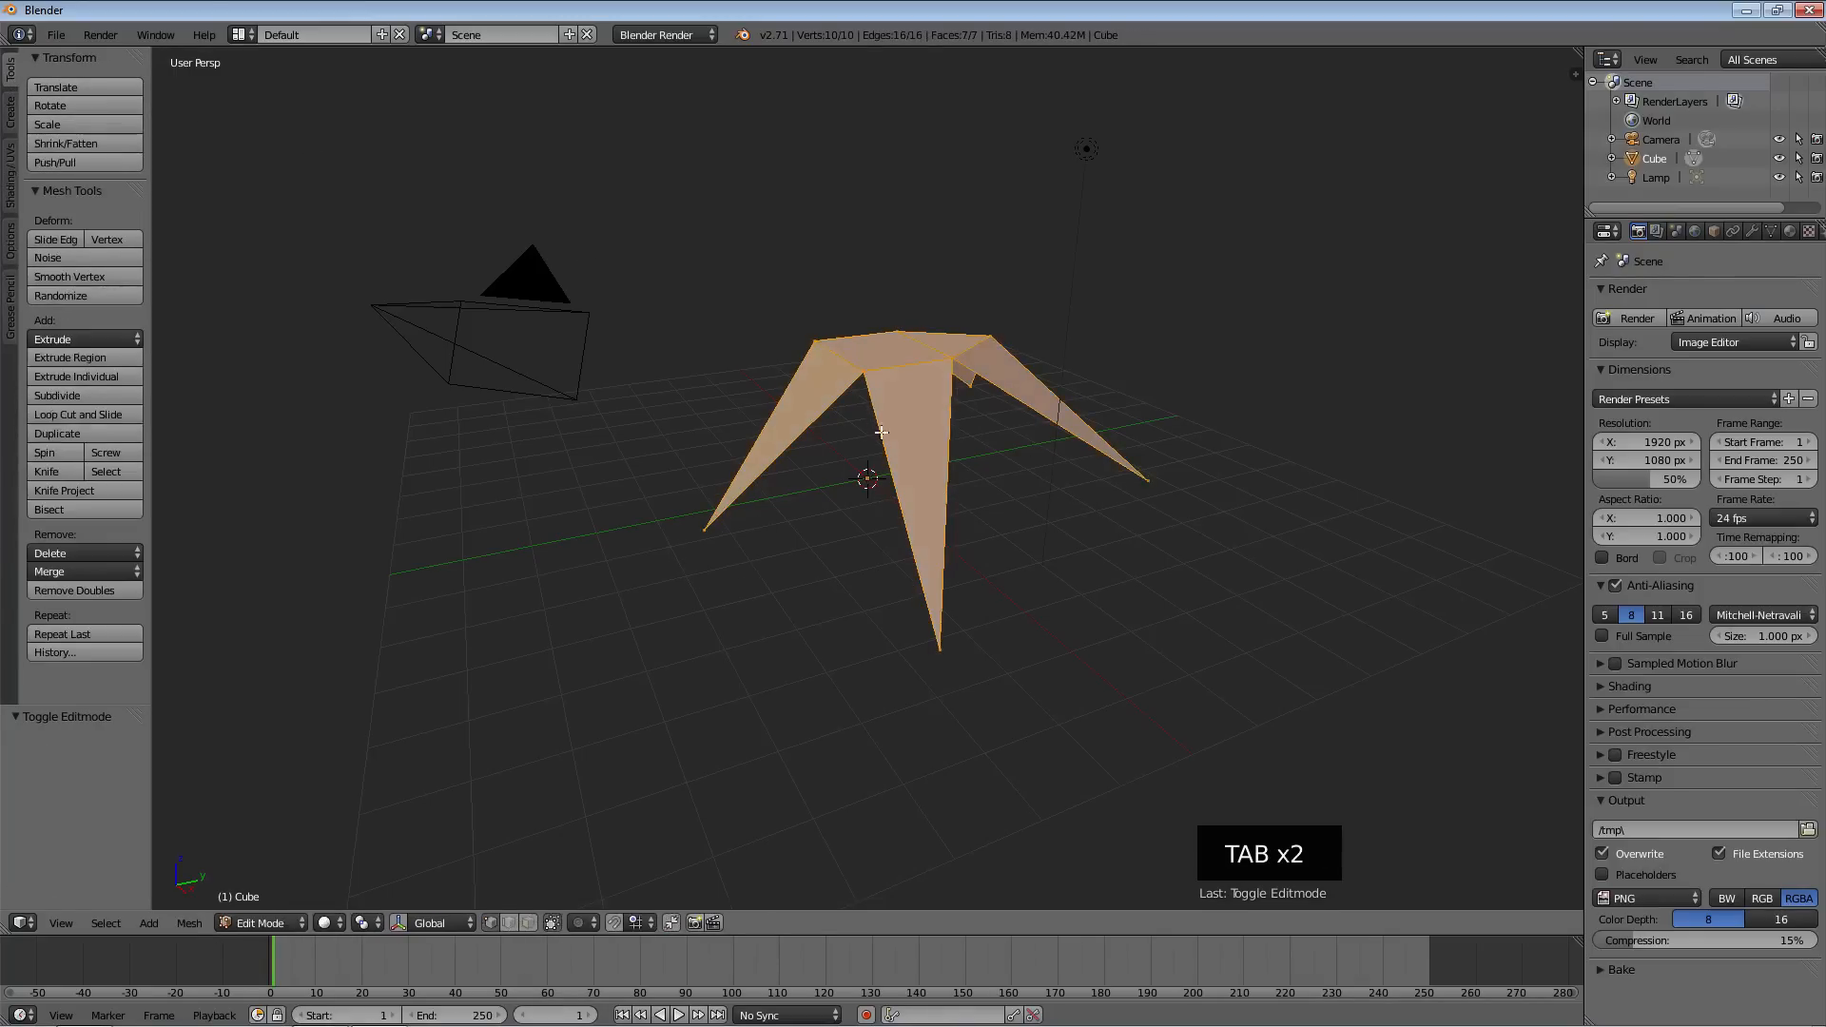
pyautogui.rightClick(941, 646)
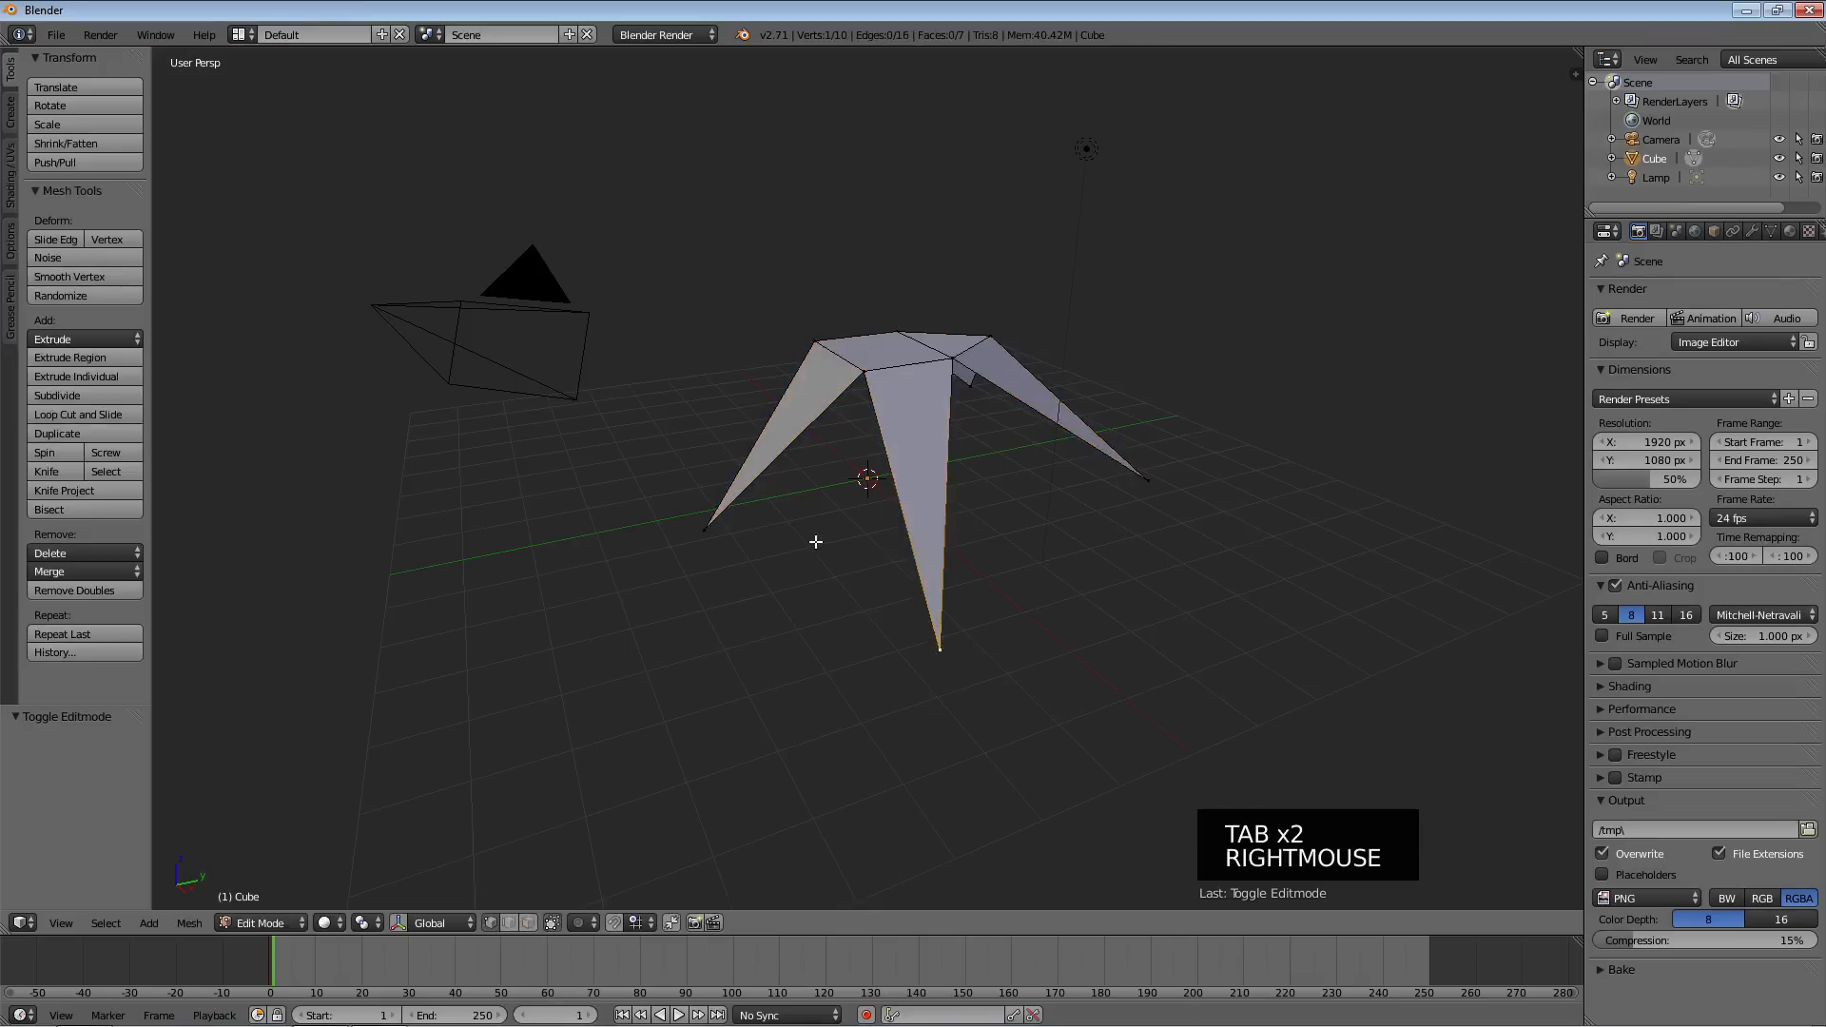
# Select the upper corner vertex of the nearest leg, and toggle select all until the star's whole mesh is selected
pyautogui.rightClick(866, 364)
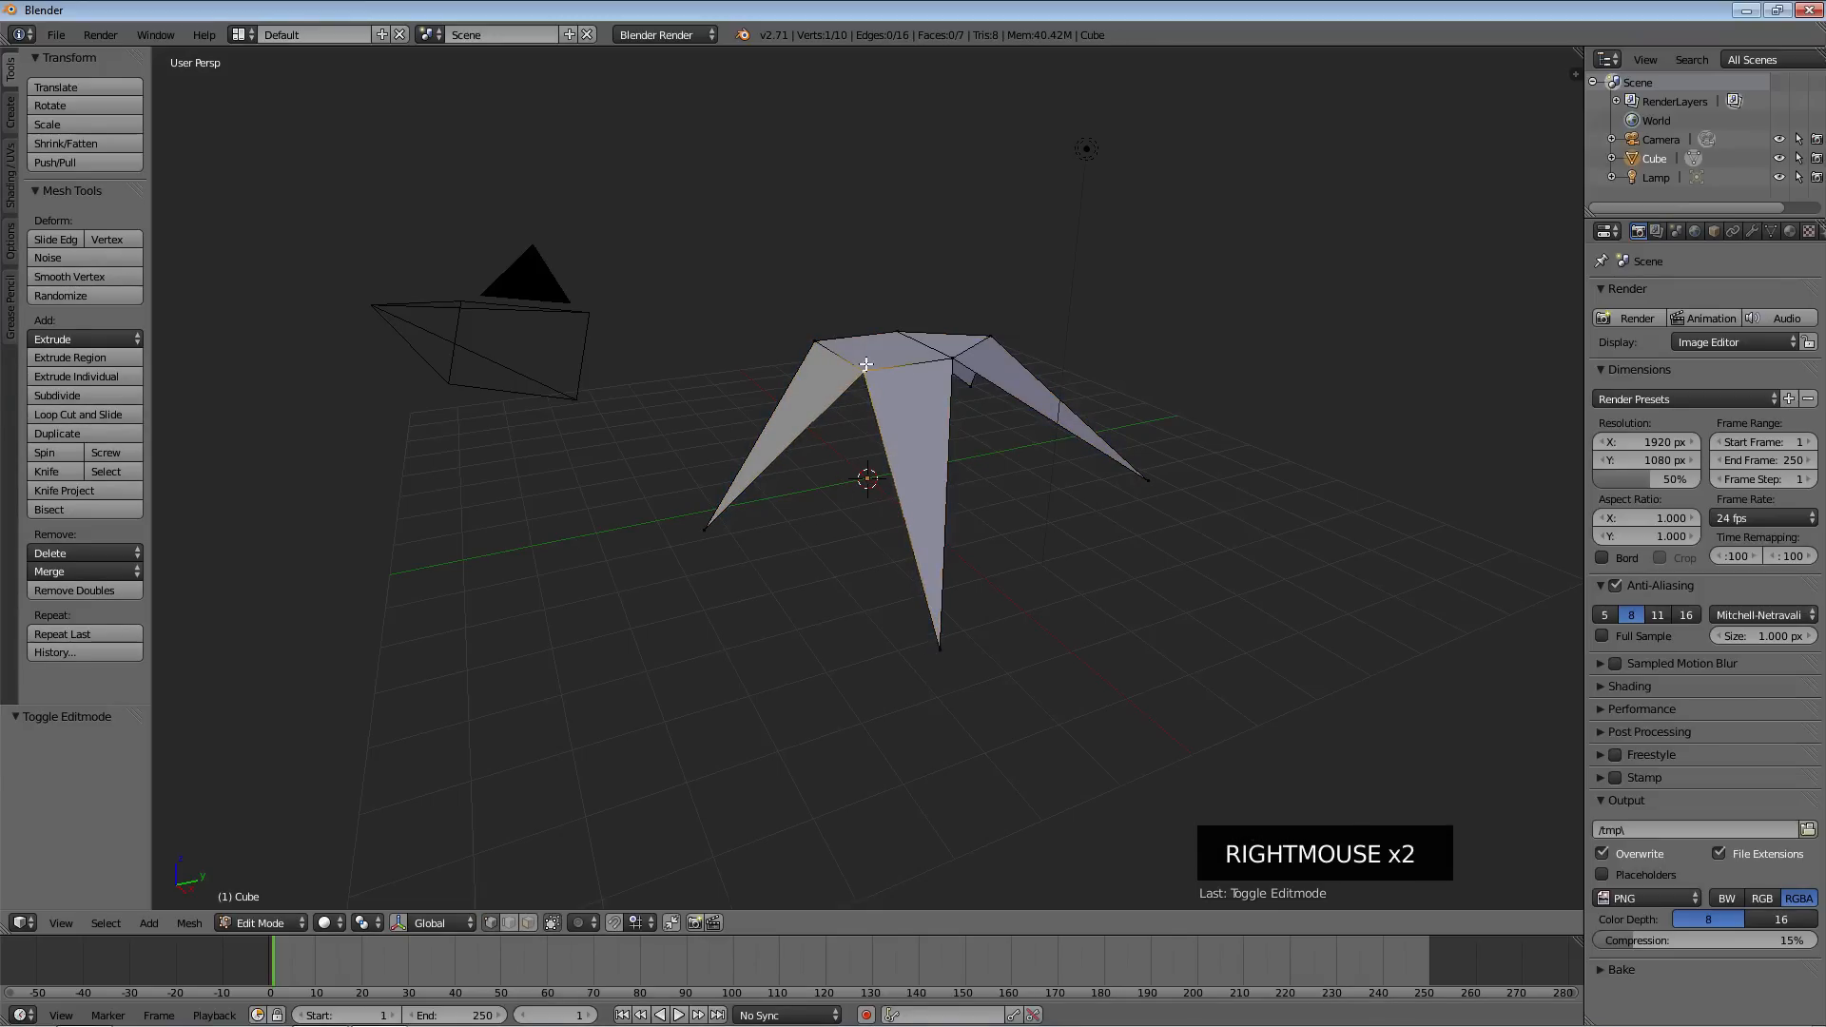
pyautogui.press('a')
pyautogui.press('a')
pyautogui.press('a')
pyautogui.press('a')
pyautogui.press('a')
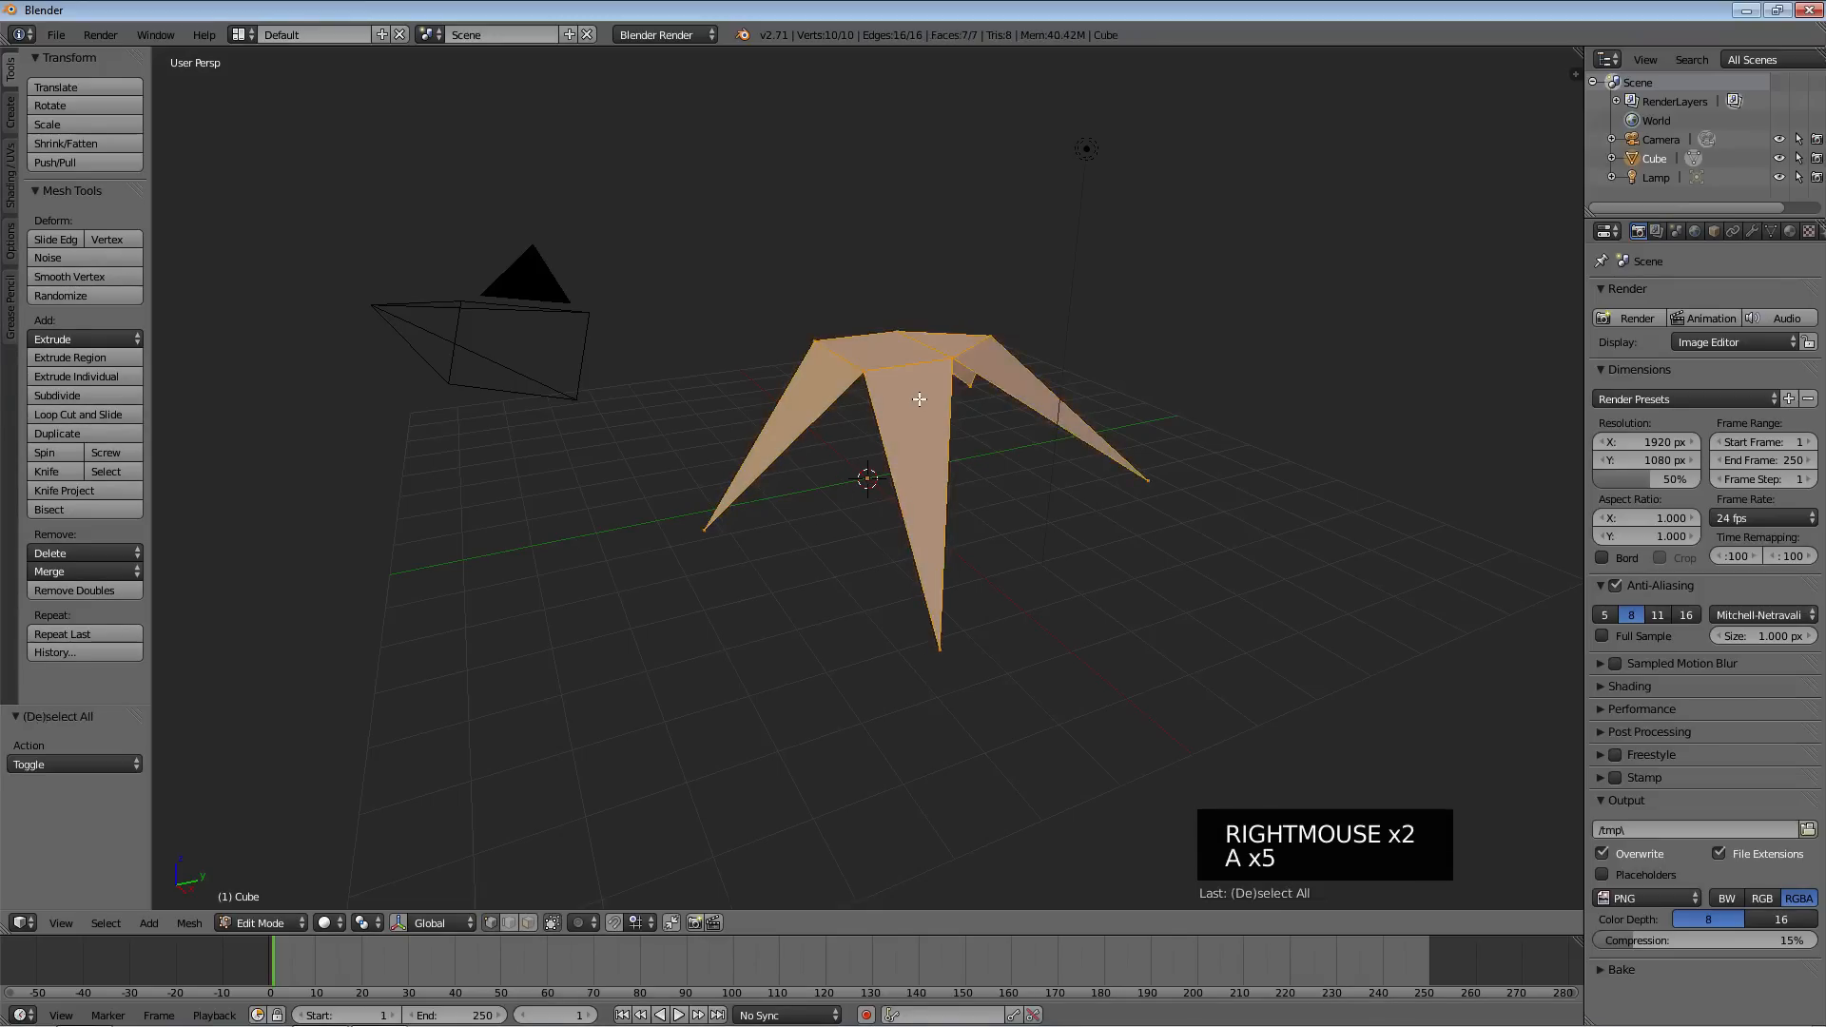
pyautogui.press('a')
pyautogui.press('a')
# Switch to Object Mode and view the star from several angles and through the scene camera, returning to the free perspective view
pyautogui.press('Tab')
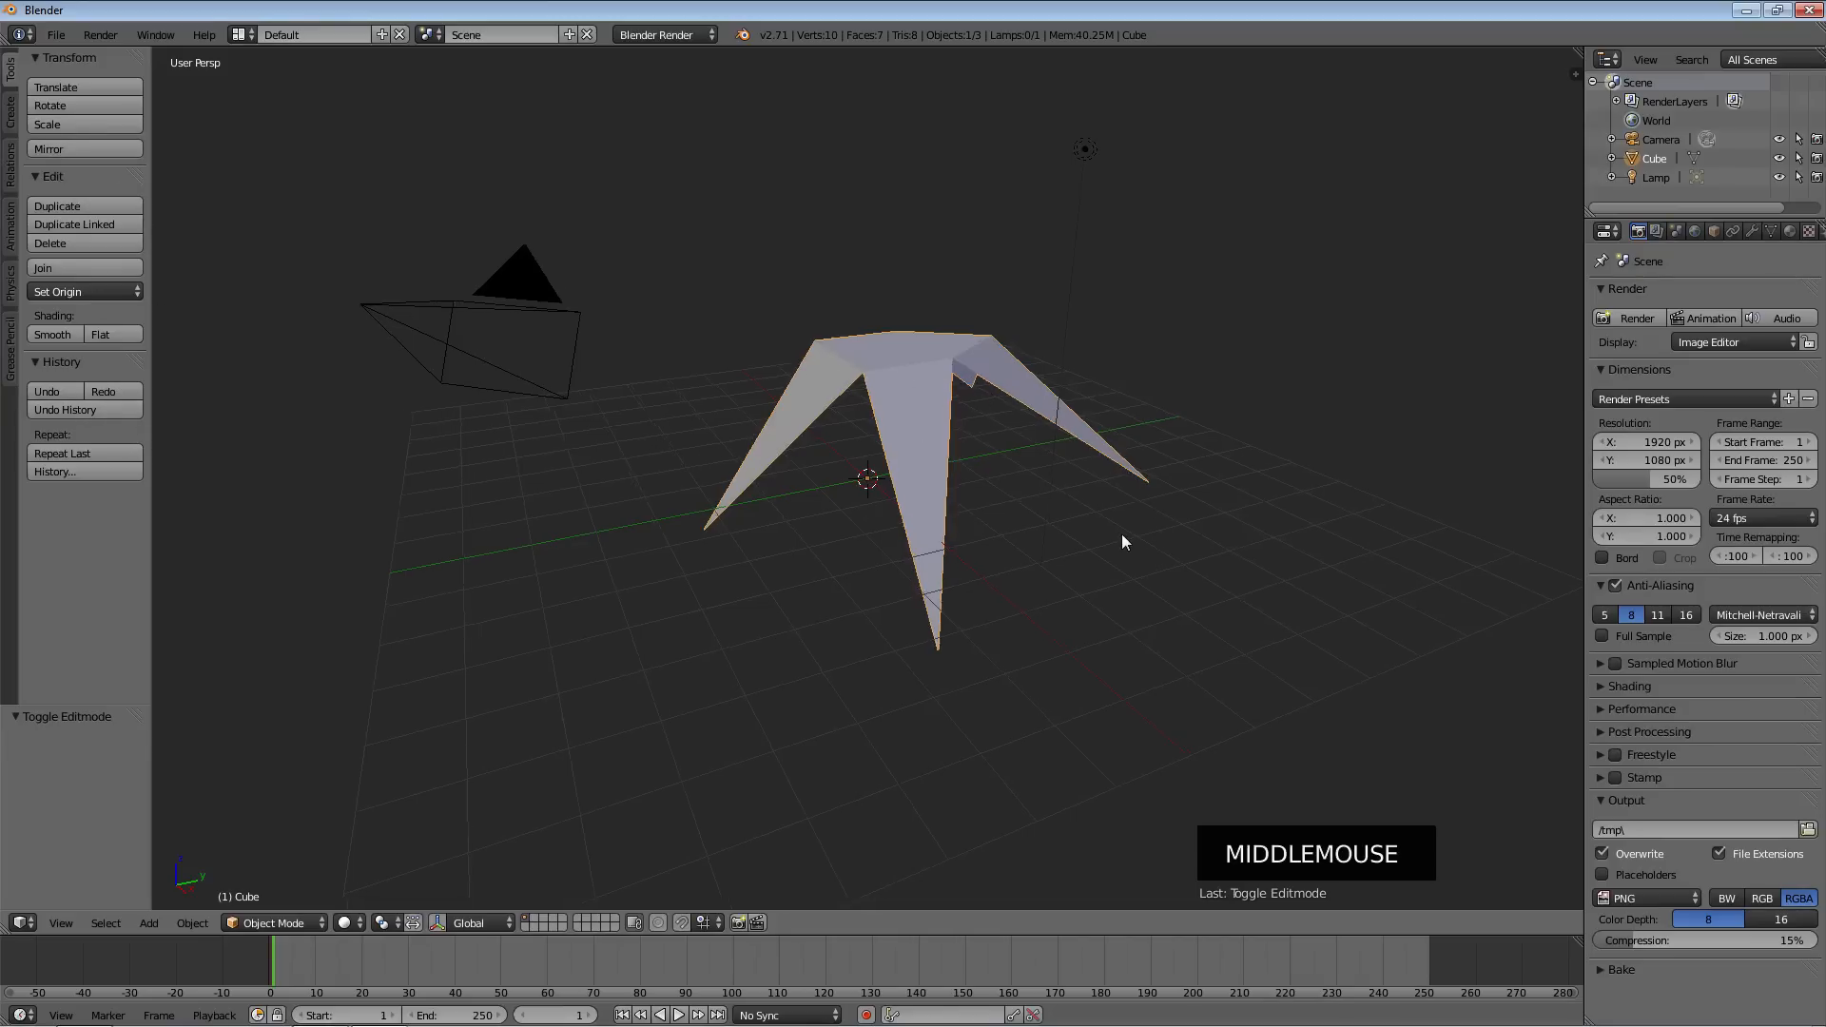
pyautogui.moveTo(1121, 535); pyautogui.dragTo(253, 526, button='middle')
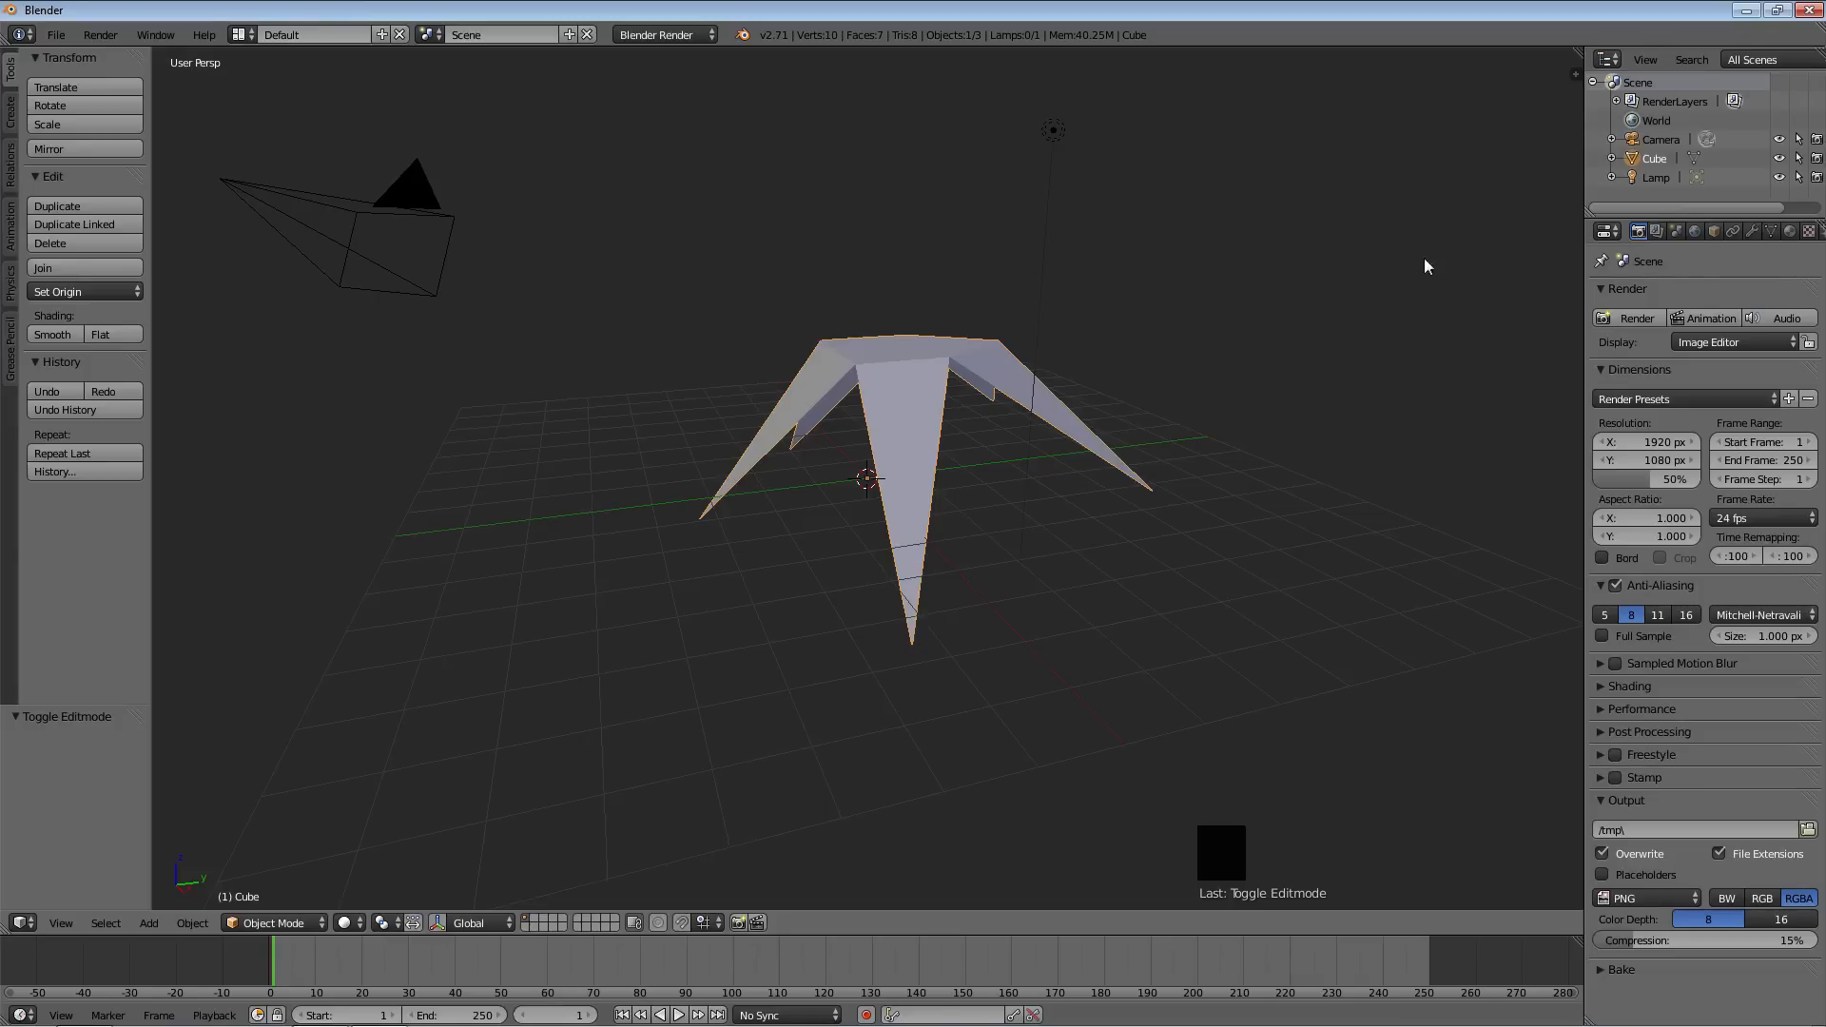
pyautogui.moveTo(955, 440); pyautogui.dragTo(1489, 418, button='middle')
pyautogui.press('KP_0')
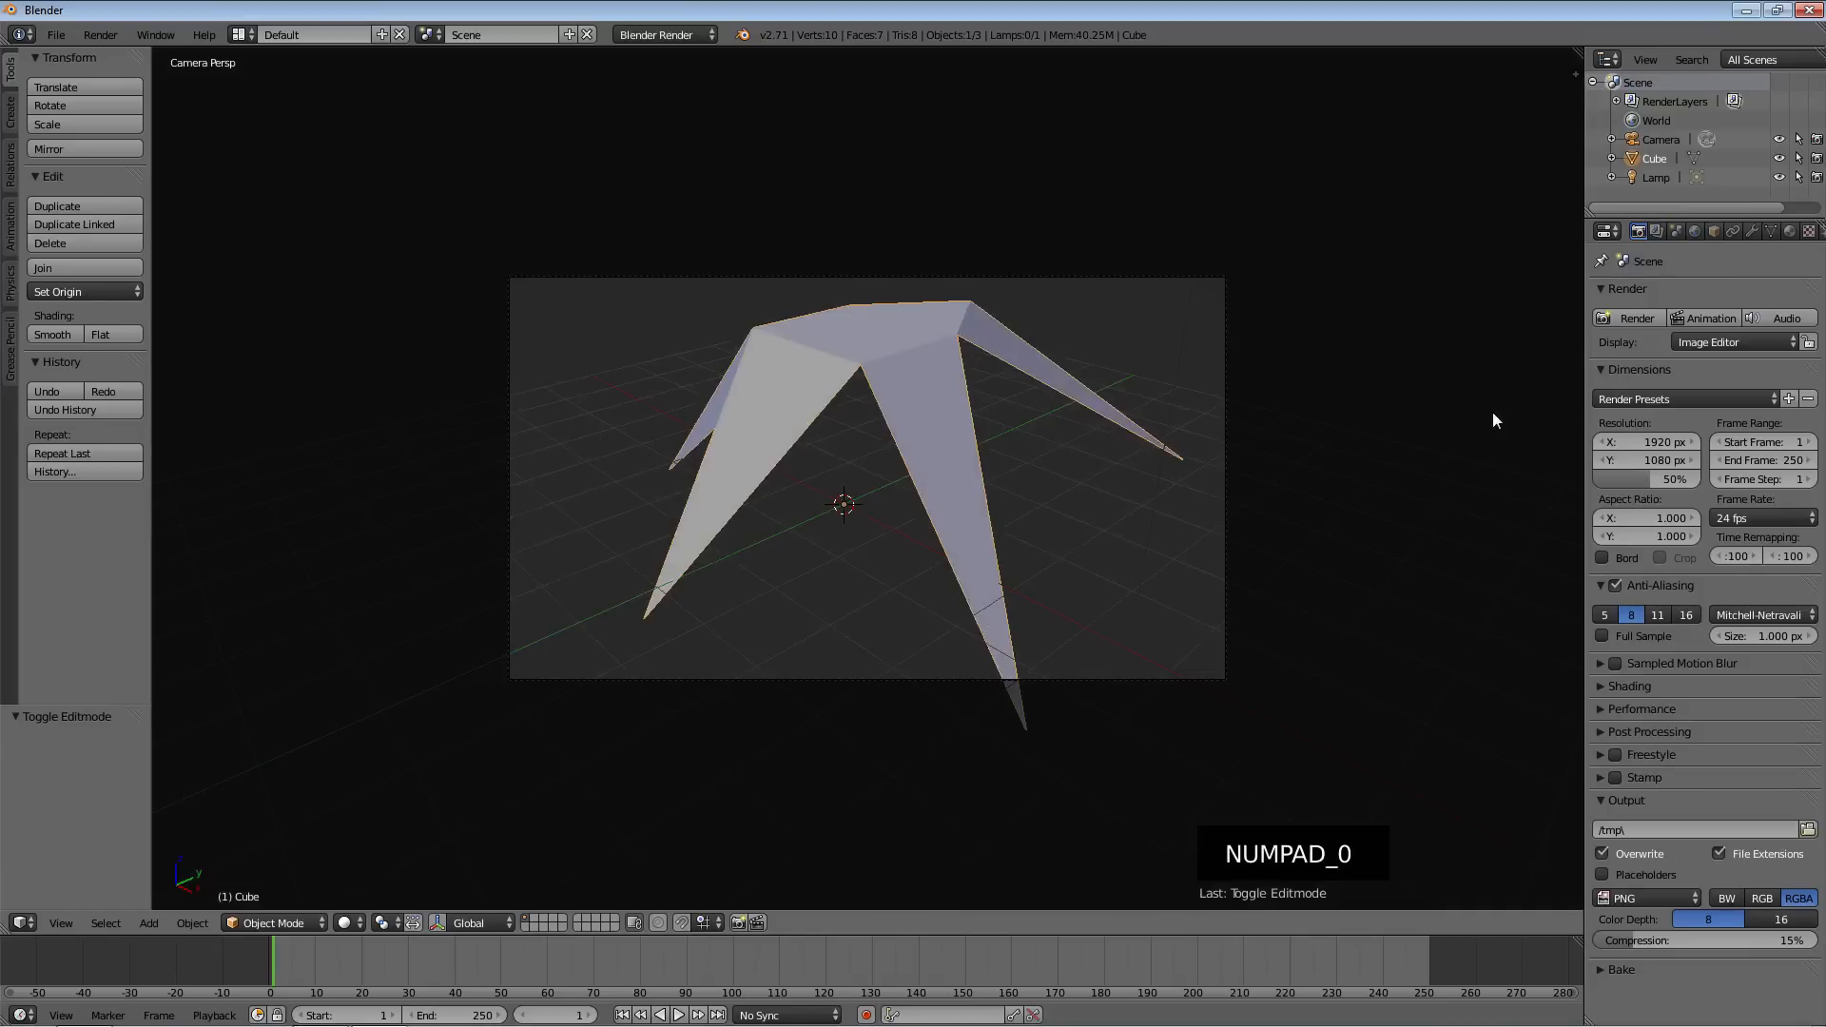
pyautogui.press('KP_0')
# Change the star's interaction mode back from Object Mode to Edit Mode
pyautogui.moveTo(1017, 447); pyautogui.dragTo(1069, 451, button='middle')
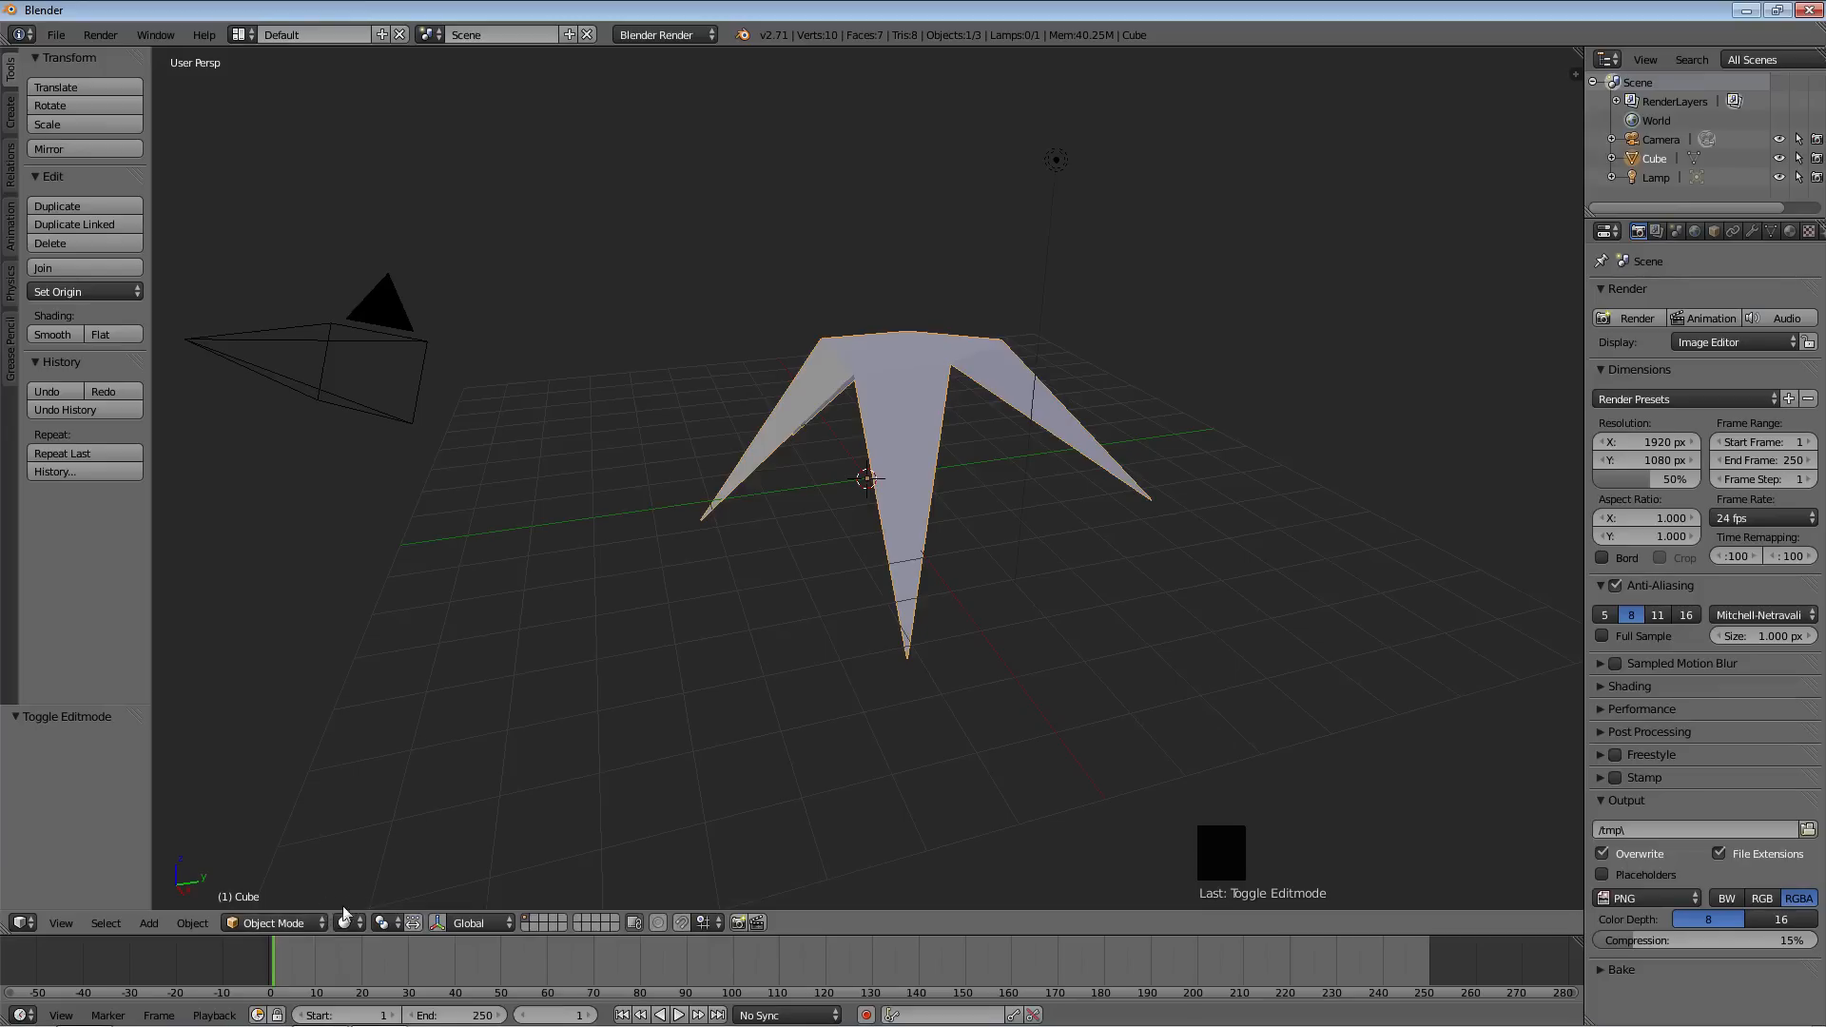
pyautogui.click(318, 921)
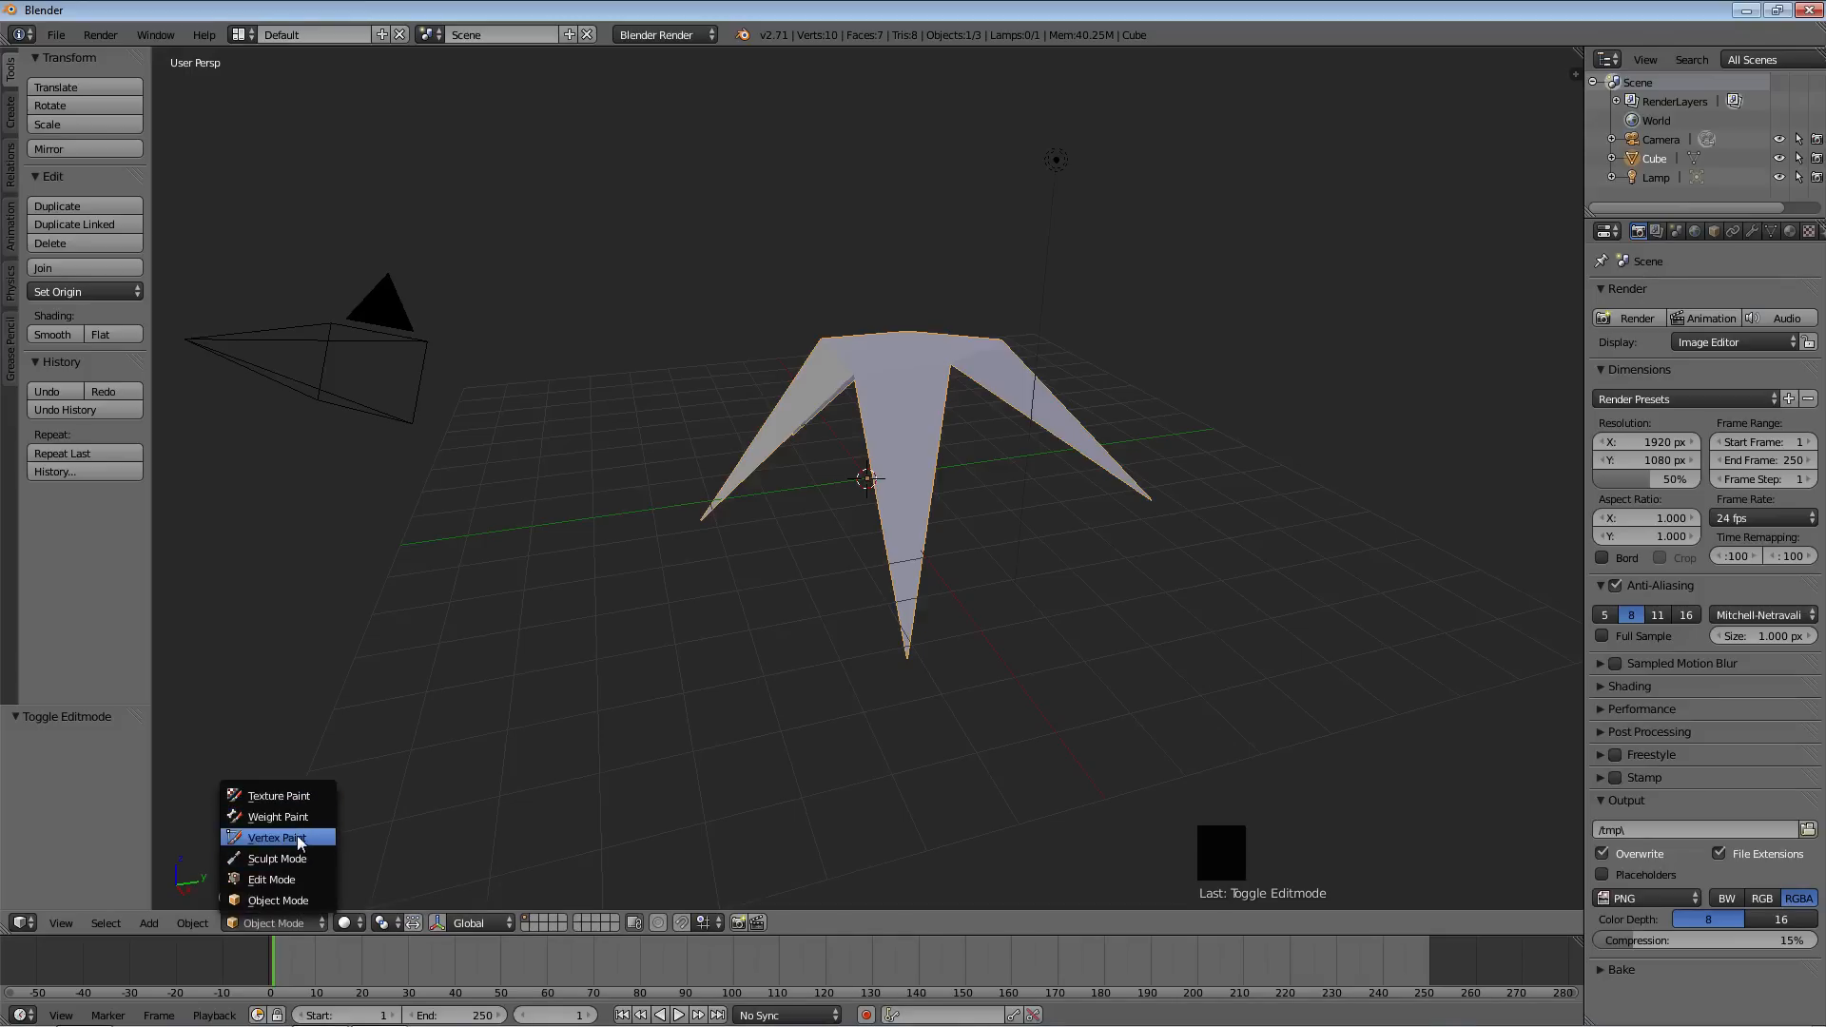
pyautogui.click(282, 881)
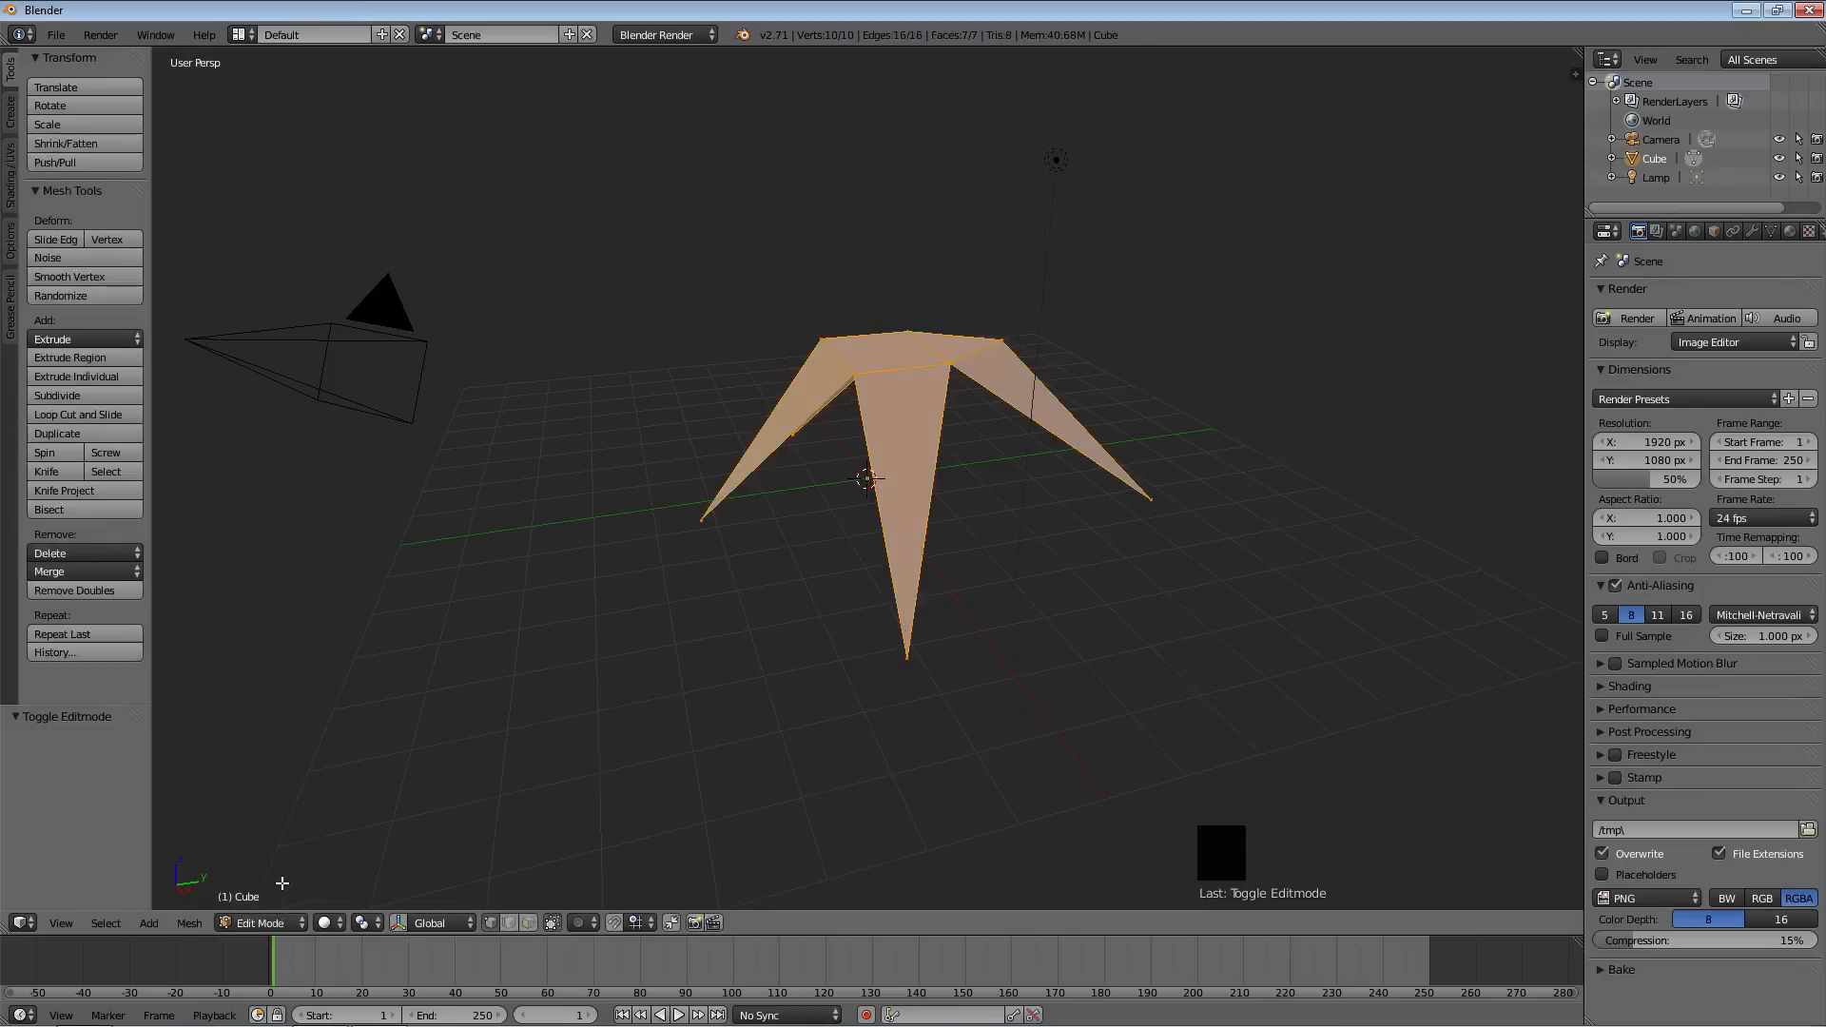